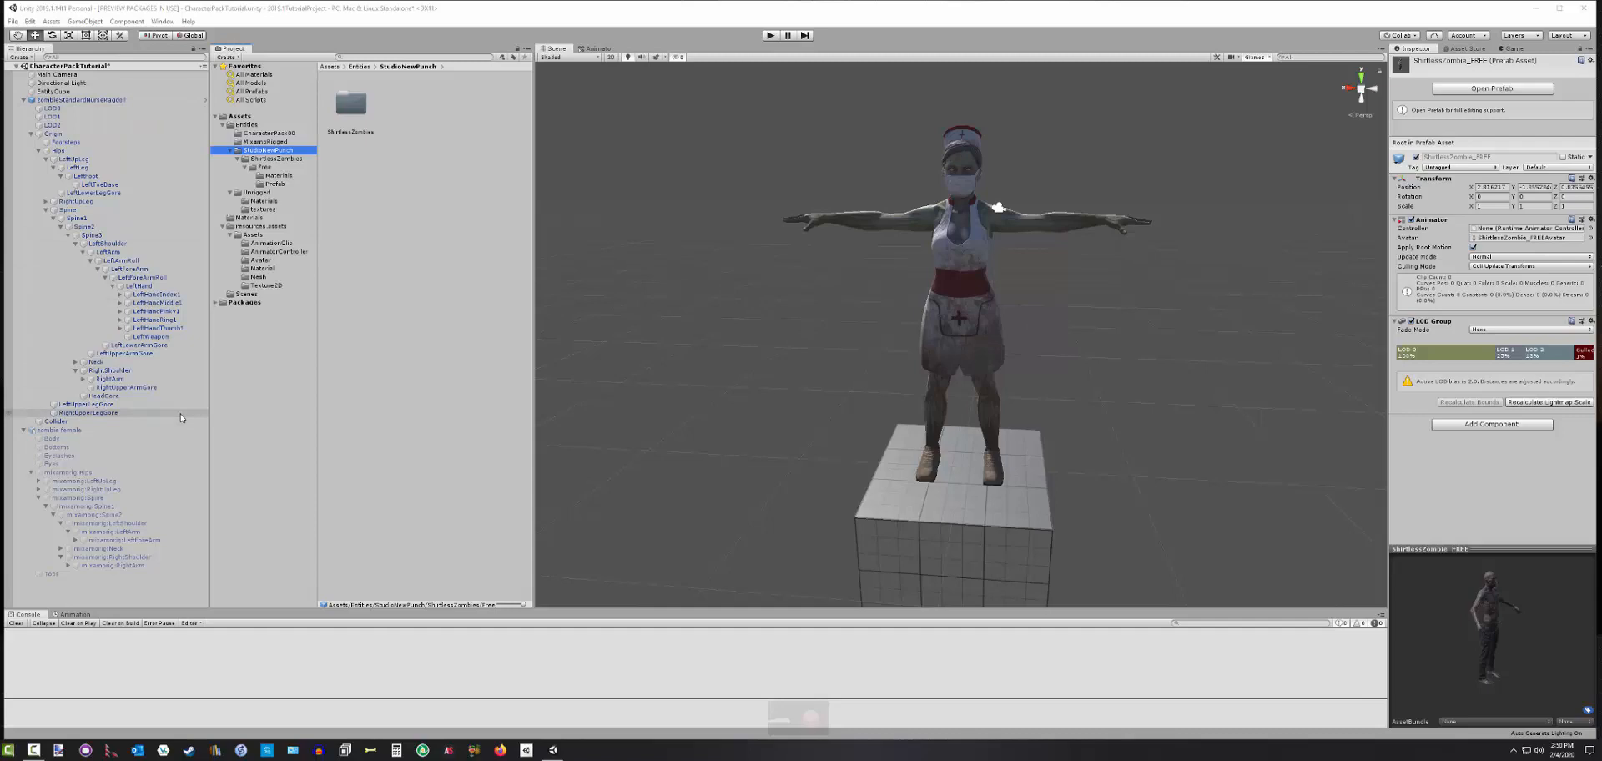
Activate the zombie female model in the scene and deactivate the zombieStandardNurseRagdoll object
left_click(80, 431)
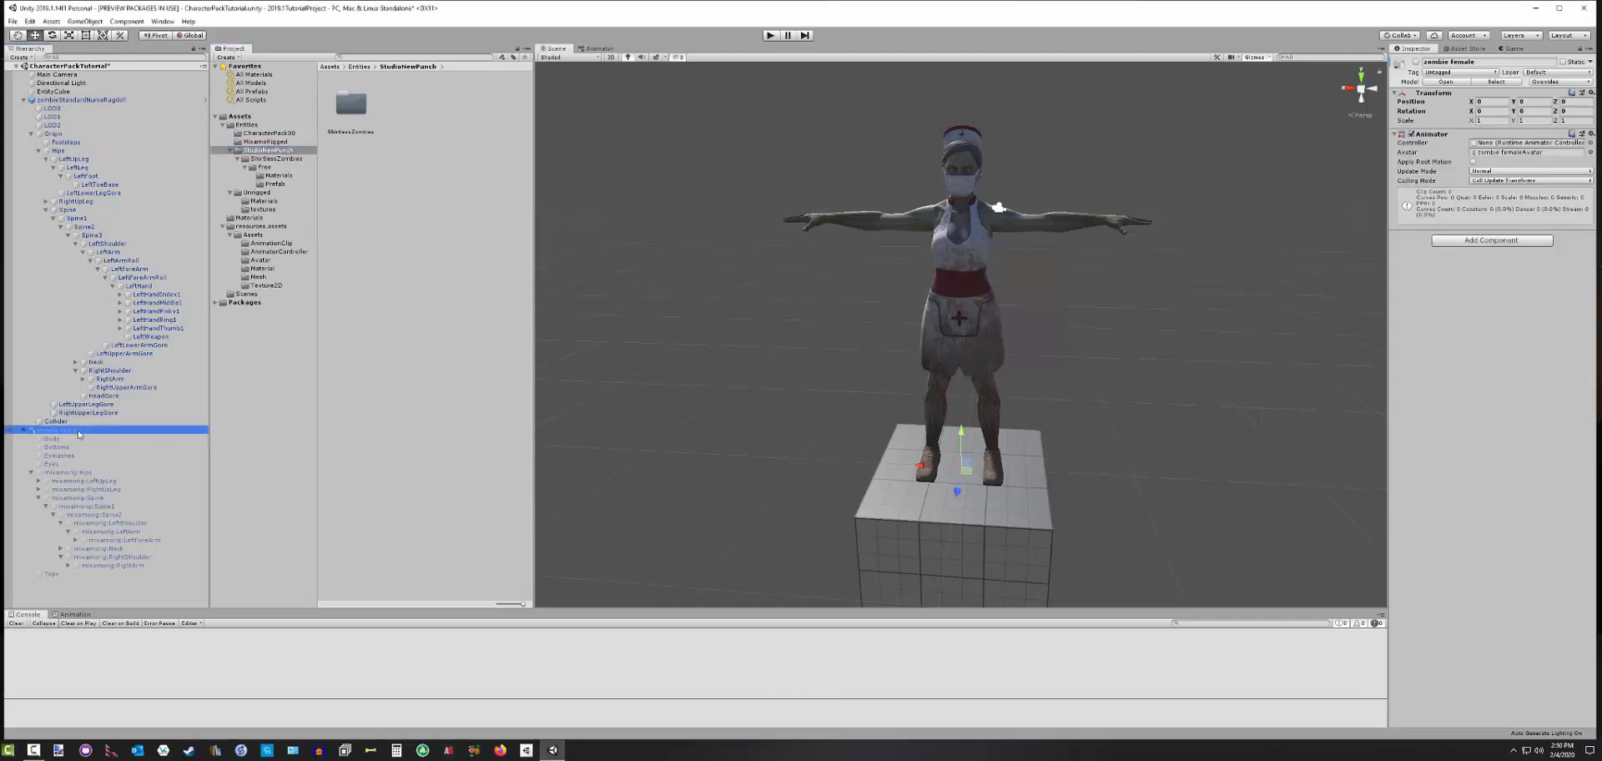
left_click(1416, 63)
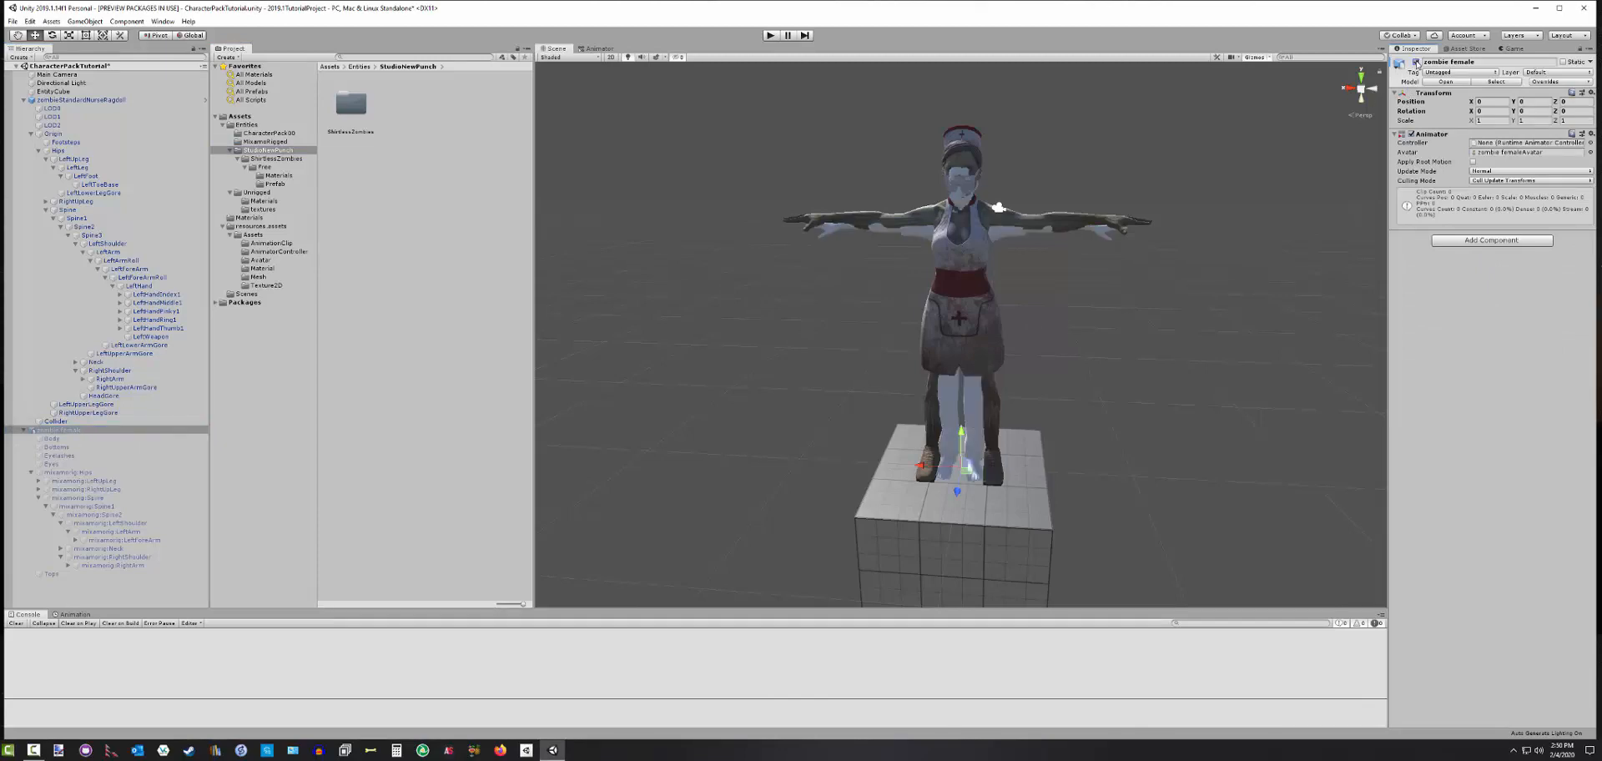
left_click(73, 99)
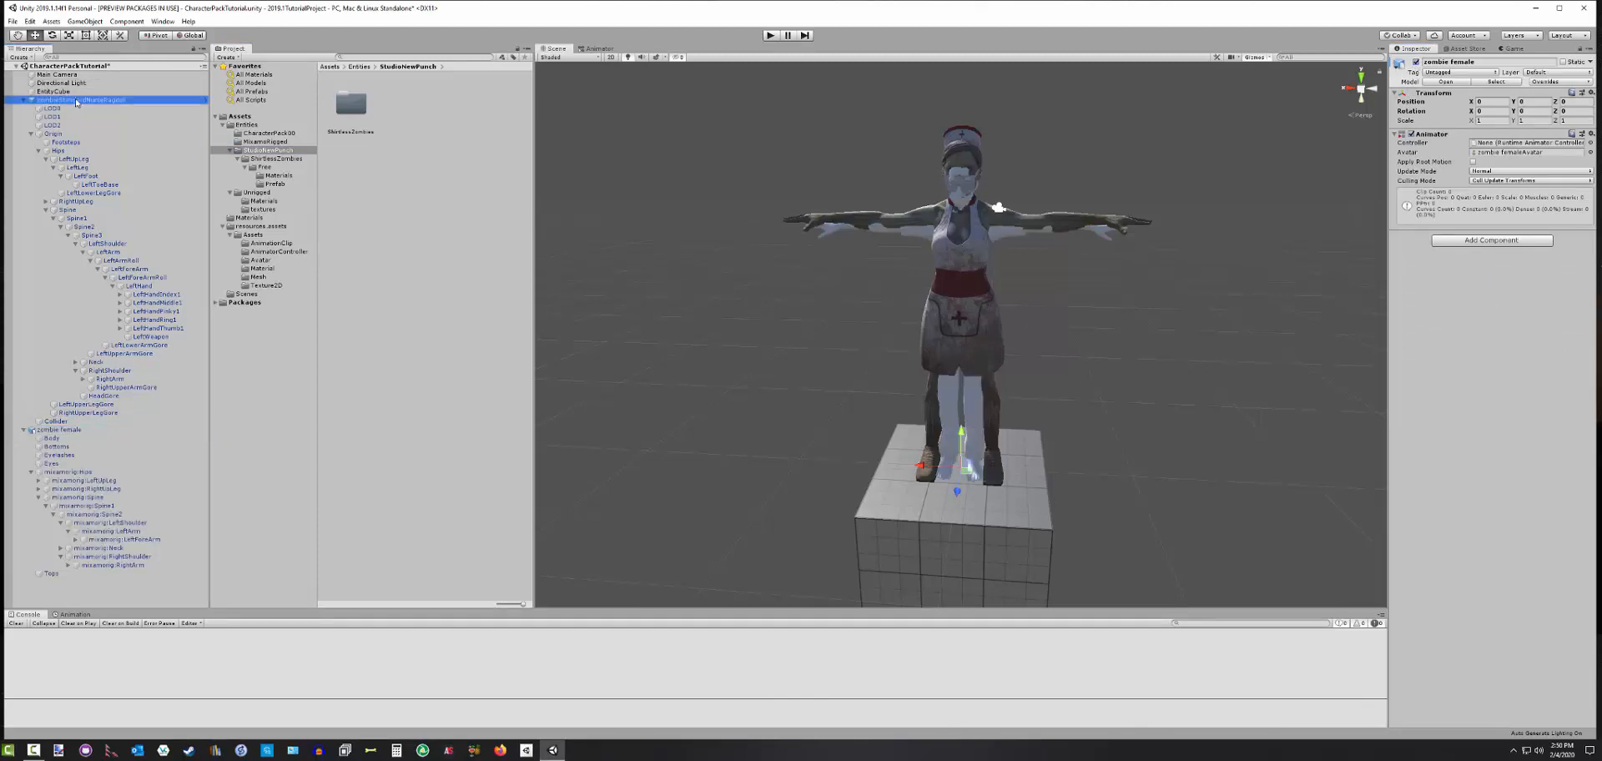
left_click(1415, 62)
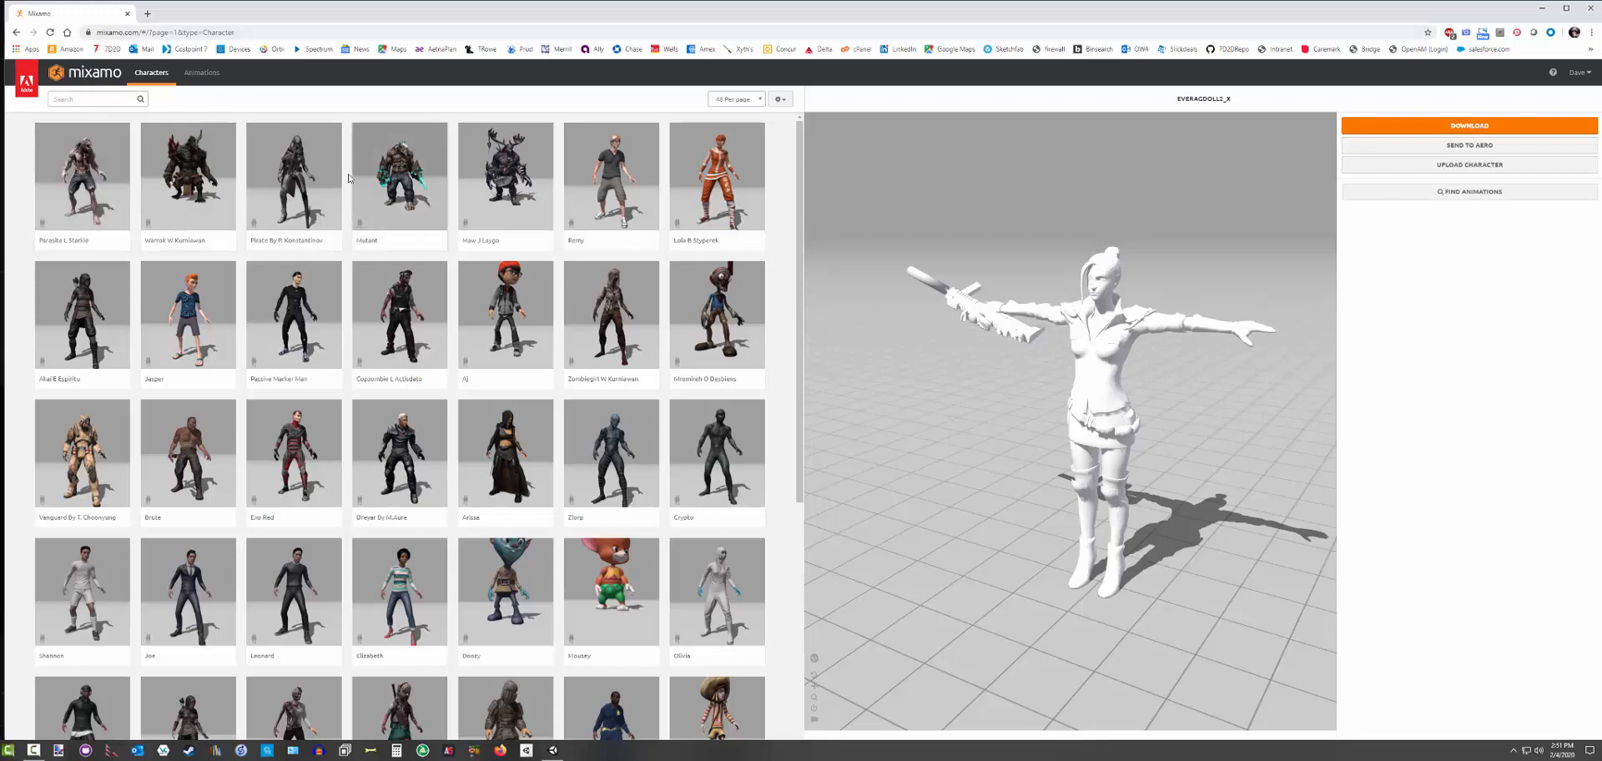
Examine Mixamo's character upload dialog and its download settings for FBX for Unity in T-pose, closing both, and return to Unity
left_click(1481, 172)
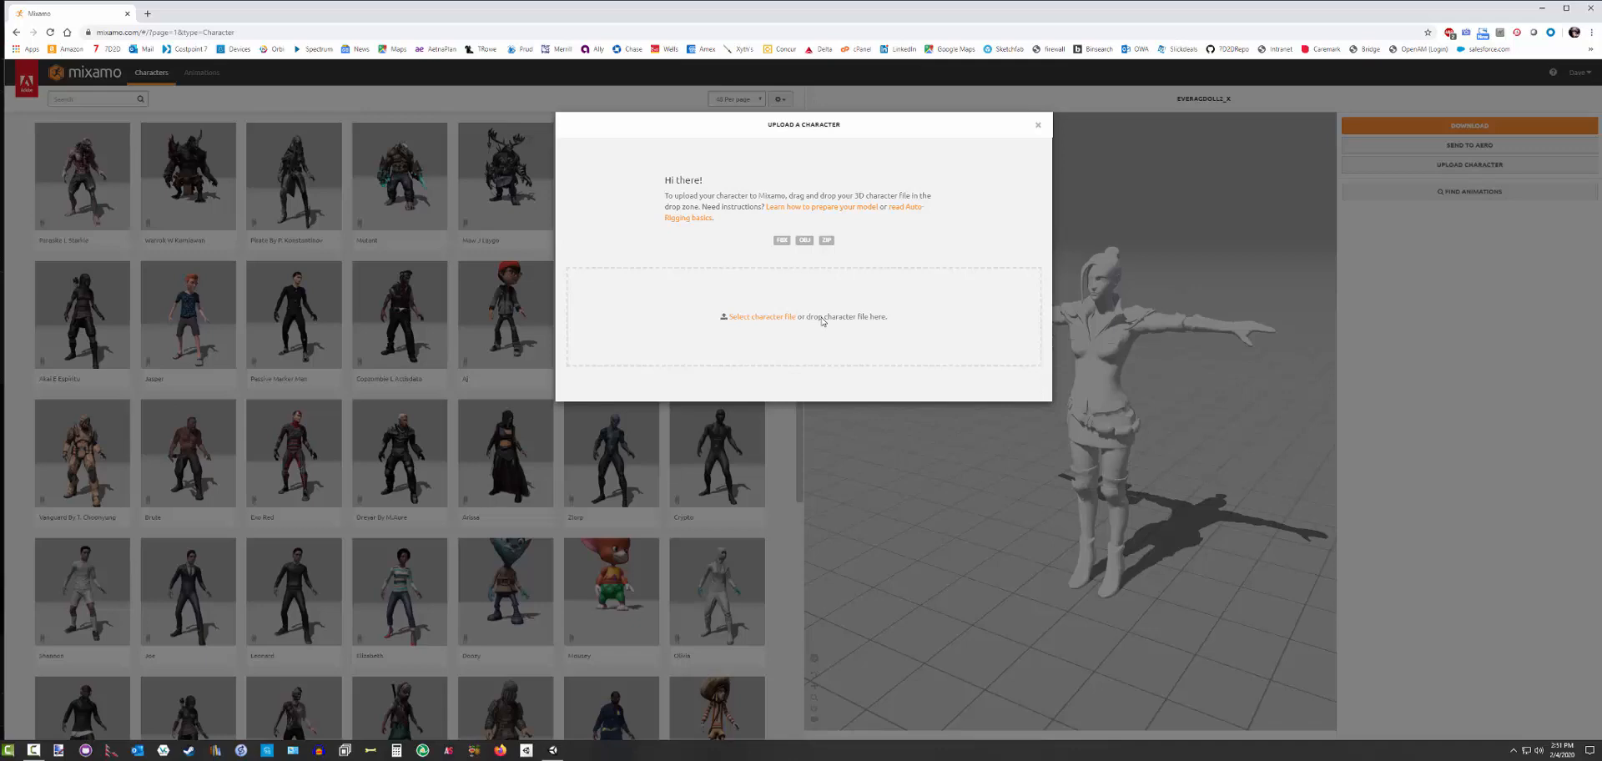
left_click(1039, 126)
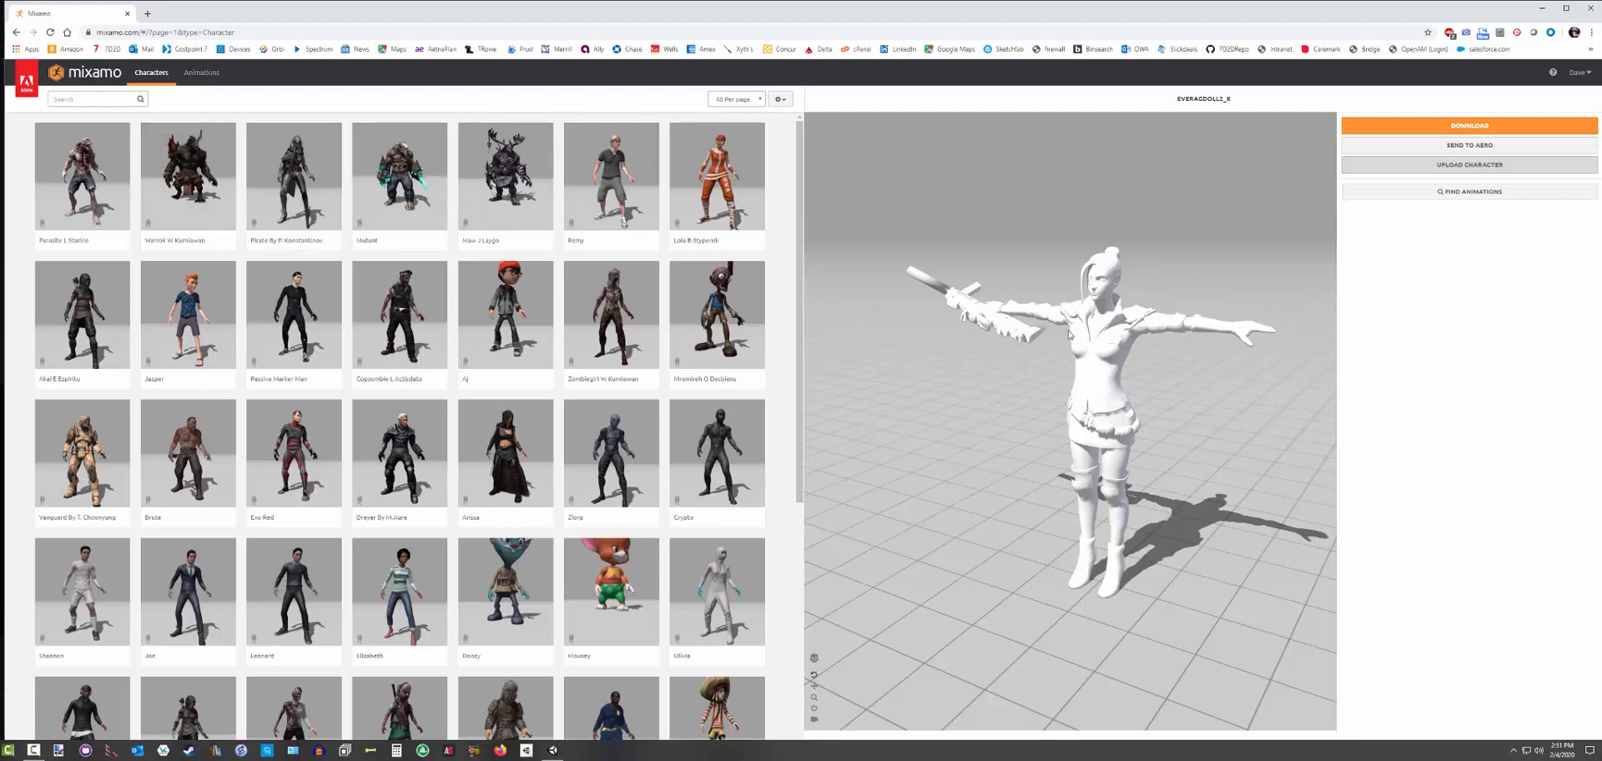
left_click(1470, 127)
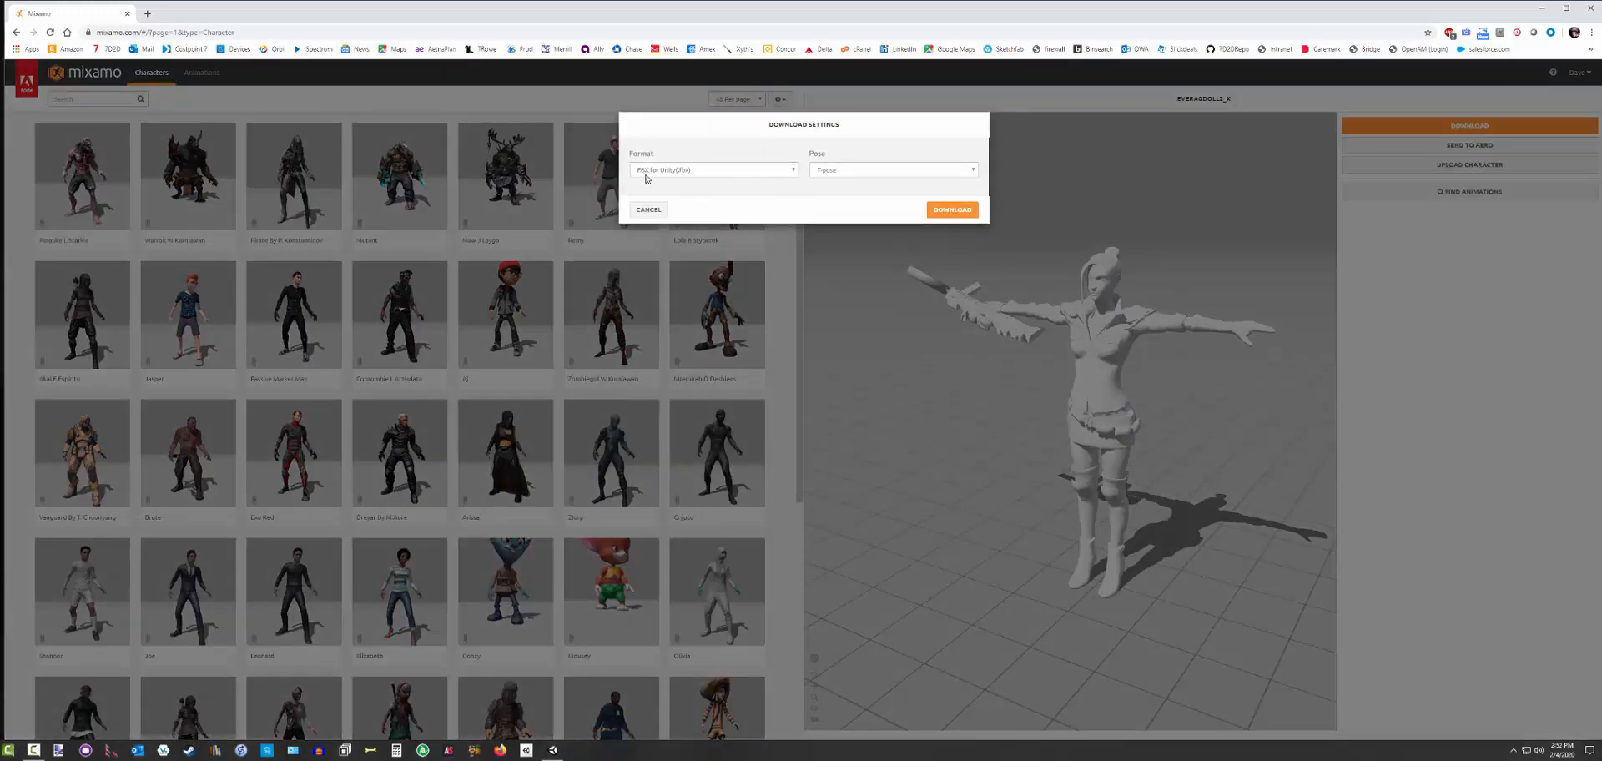
left_click(964, 172)
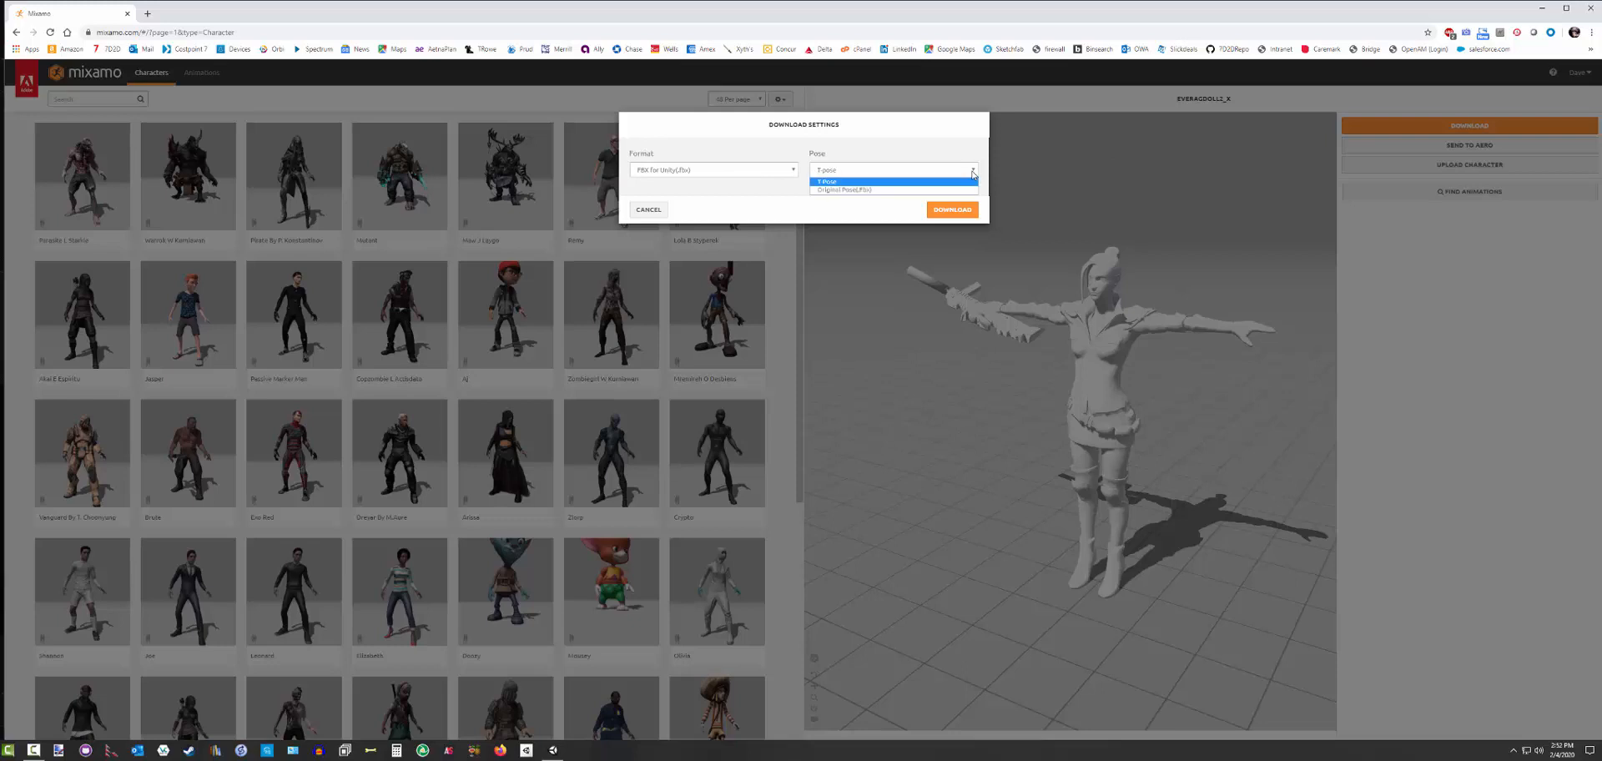
left_click(850, 184)
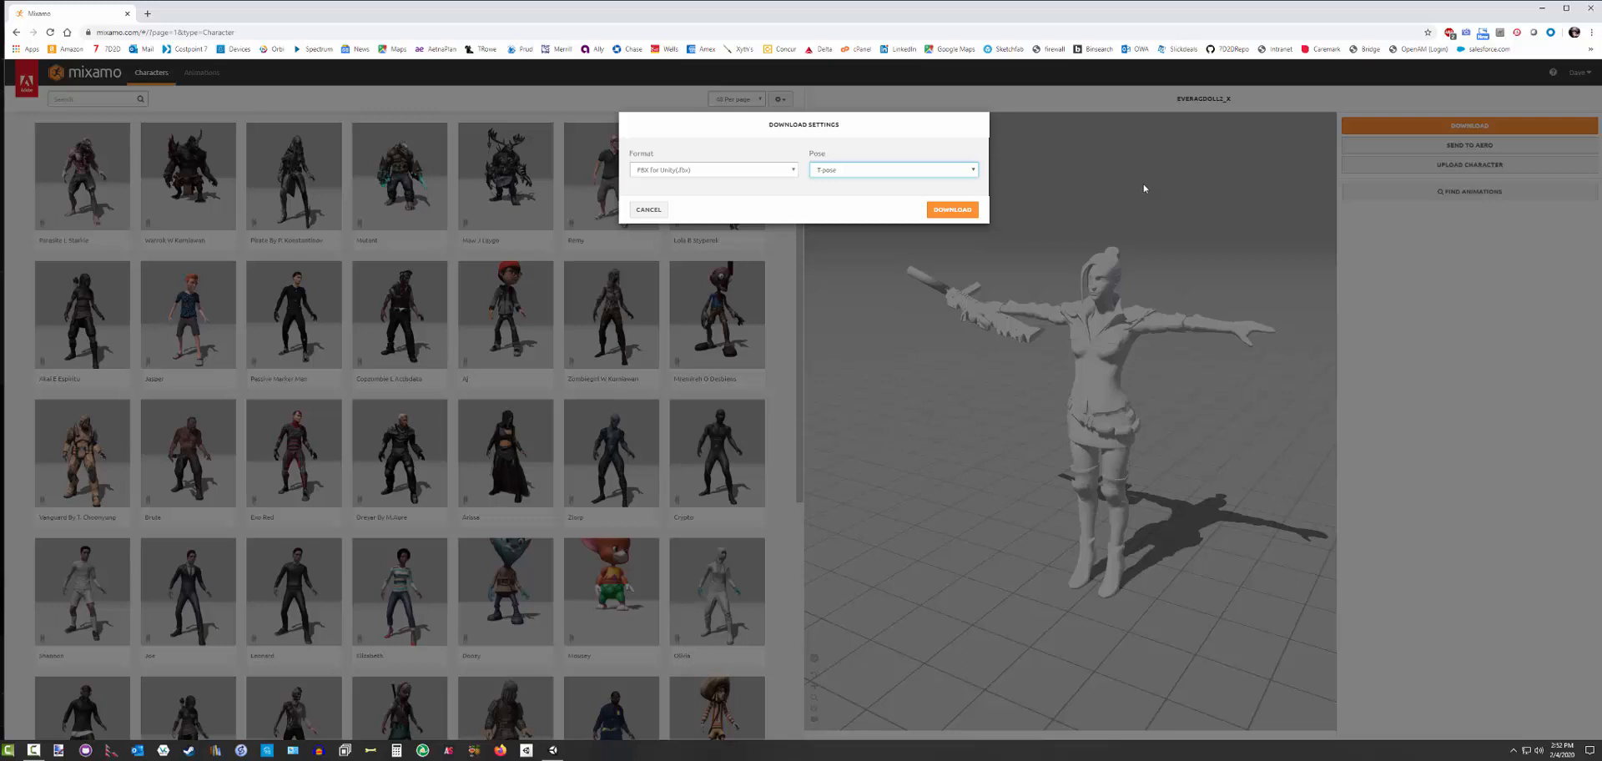
left_click(934, 475)
left_click(649, 210)
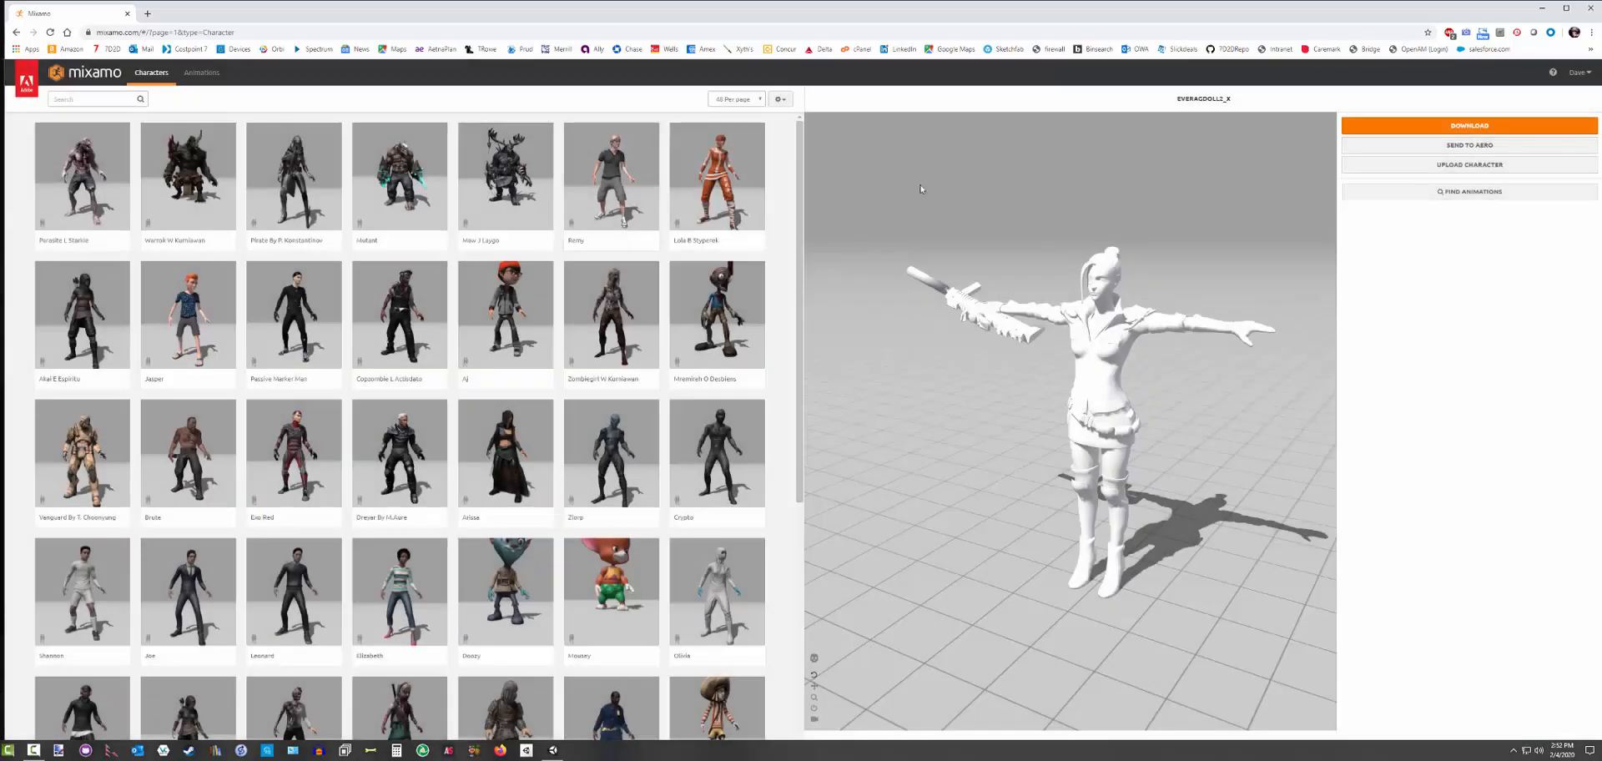
left_click(1542, 10)
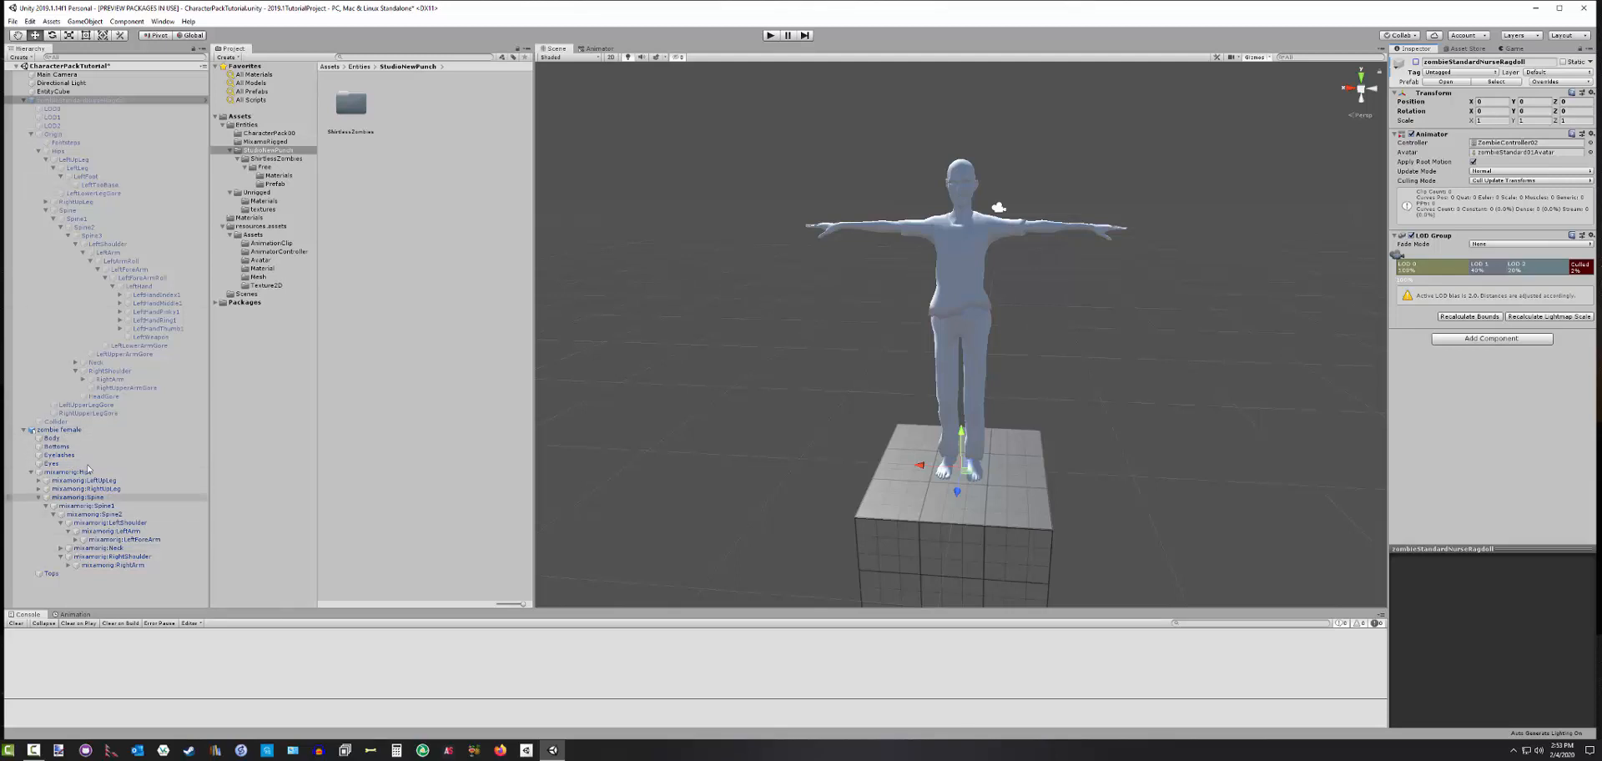
Create an empty child object named Origin under zombie female
left_click(68, 431)
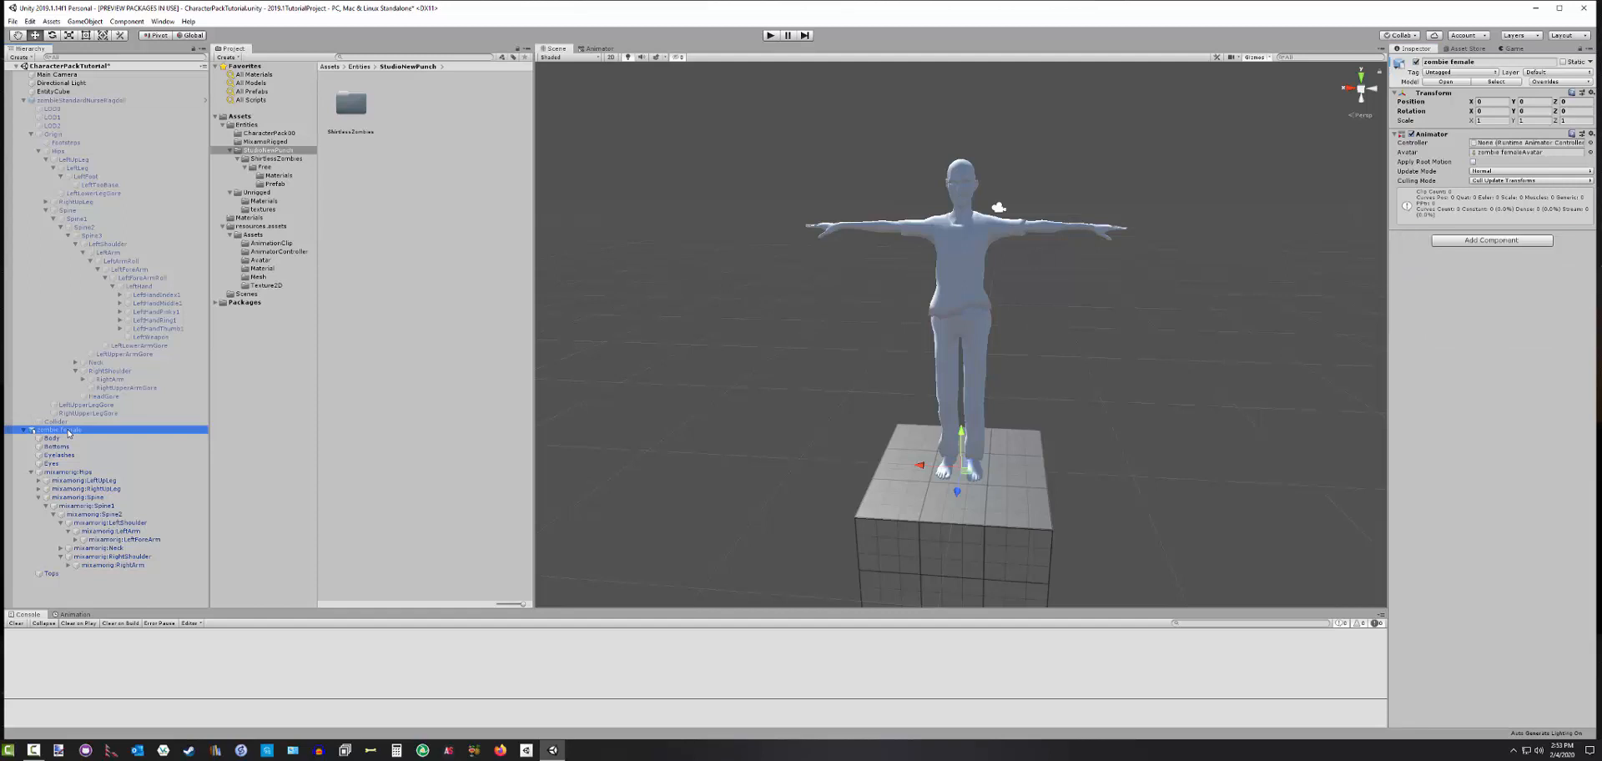
right_click(68, 432)
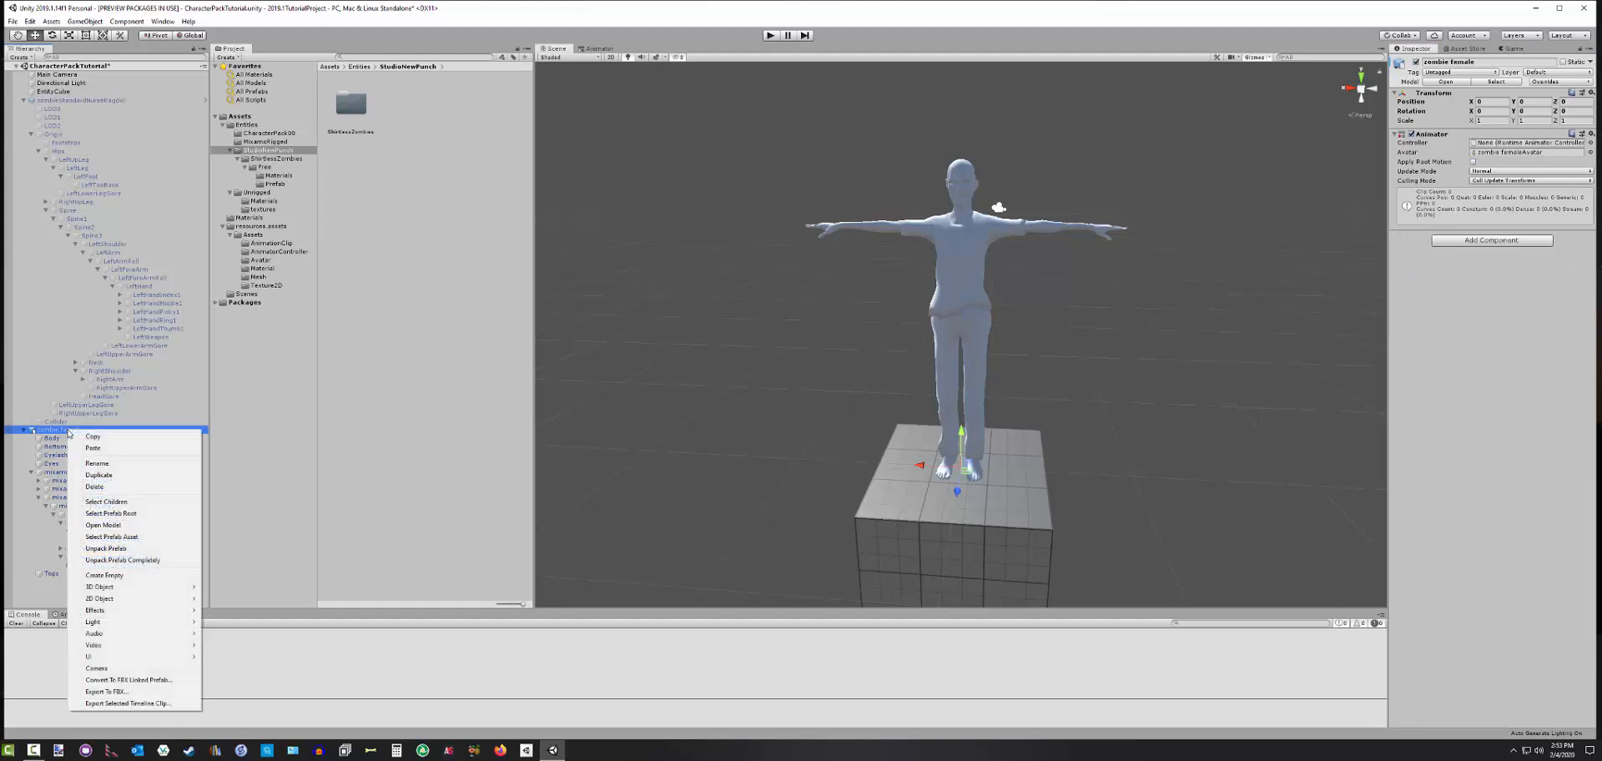
left_click(105, 575)
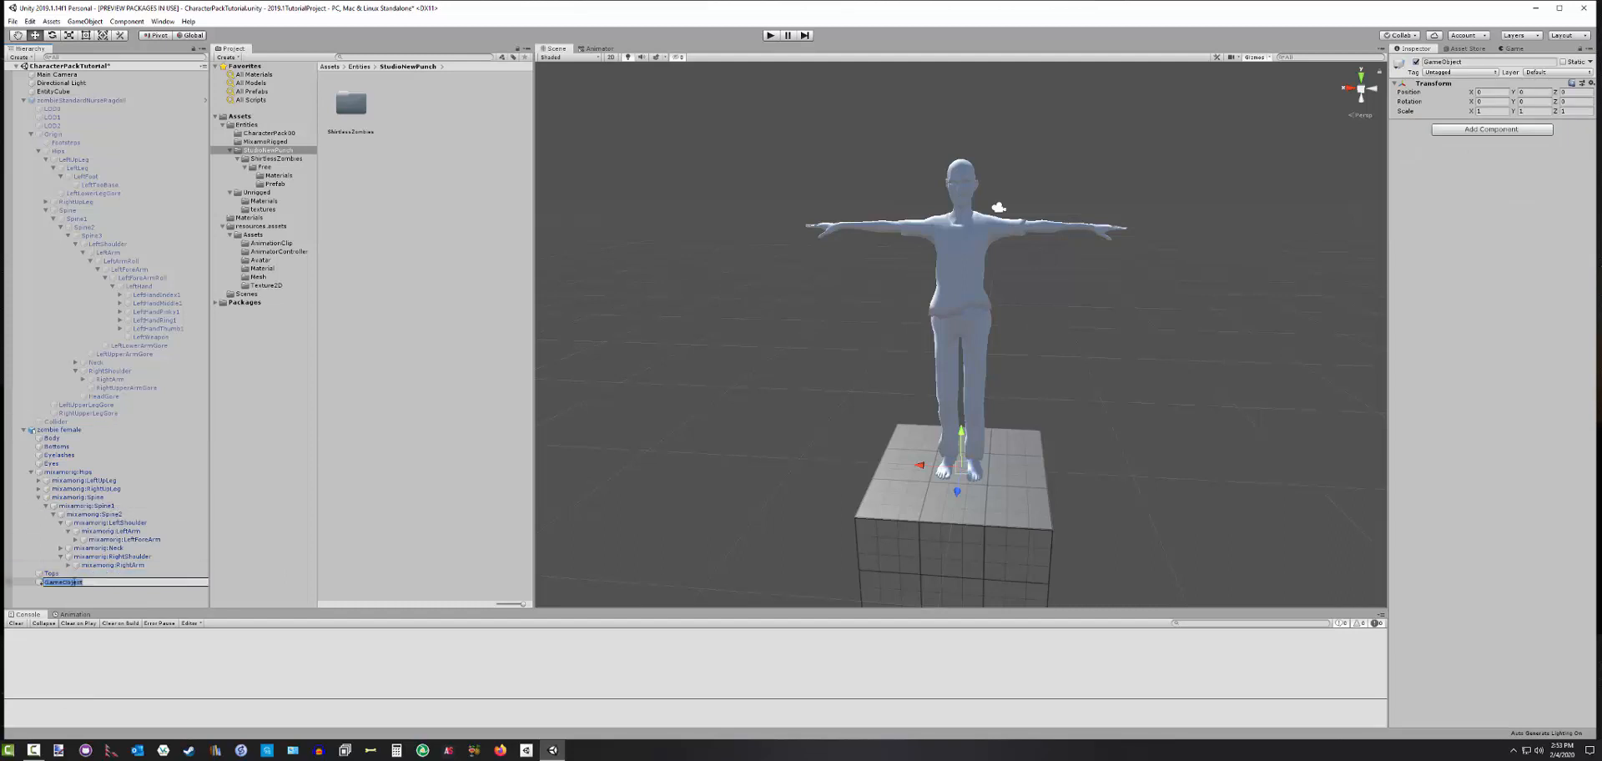
type("G")
key("Return")
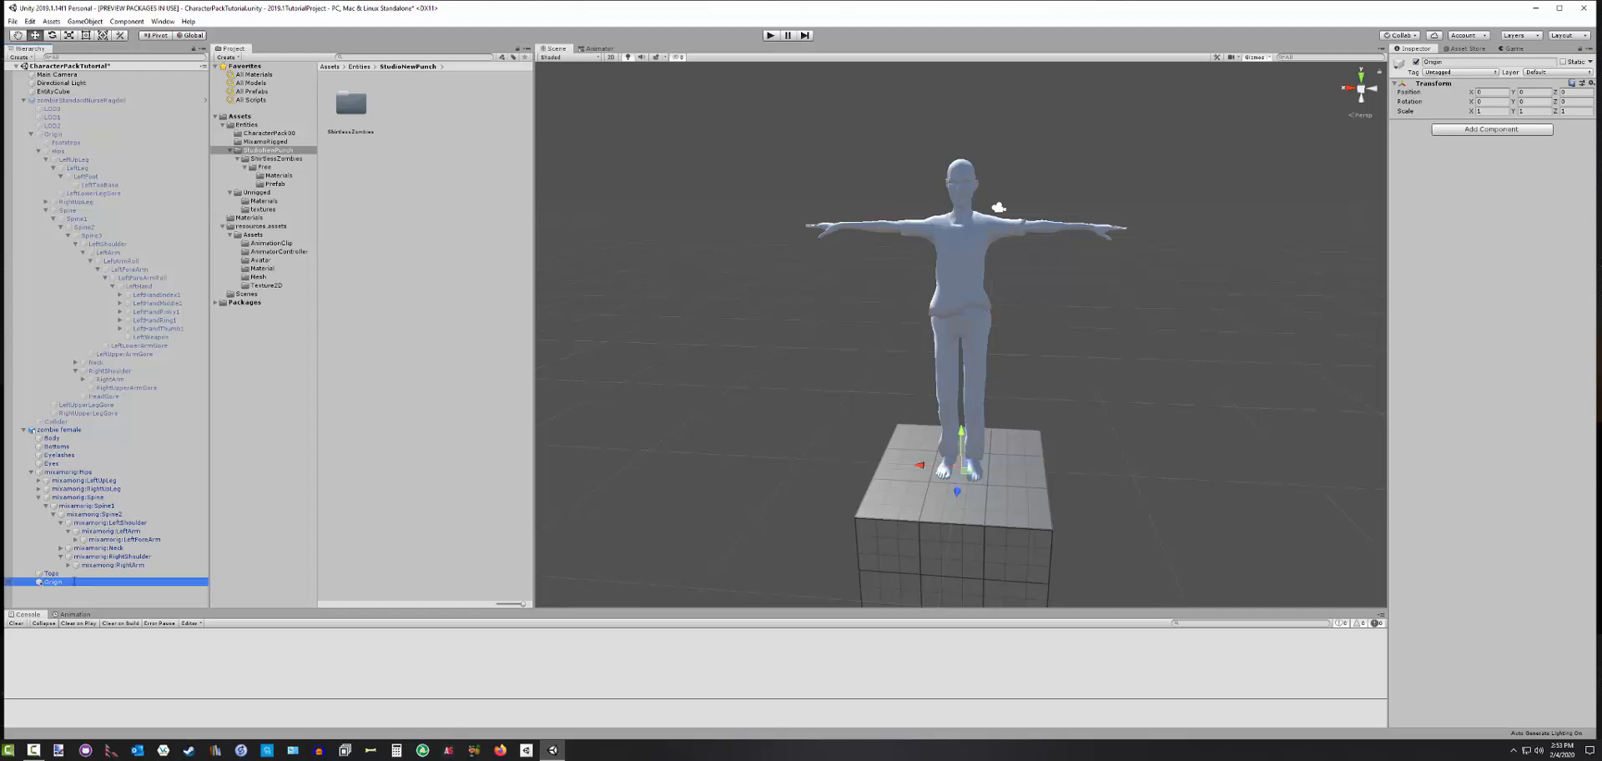
Unpack the zombie female prefab instance to allow restructuring of its hierarchy
left_click_drag(67, 582, 60, 433)
left_click(59, 430)
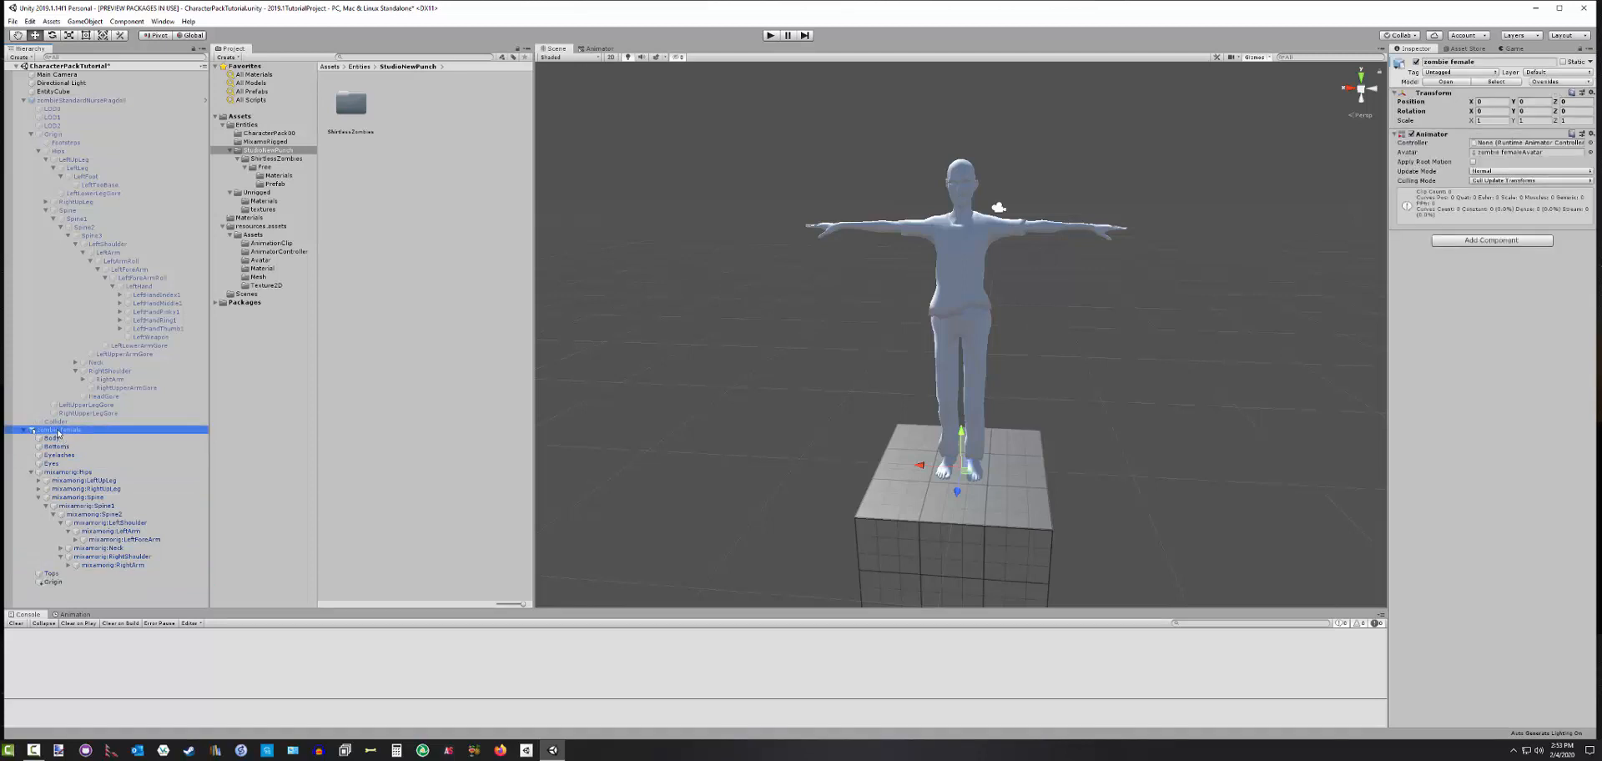
right_click(59, 431)
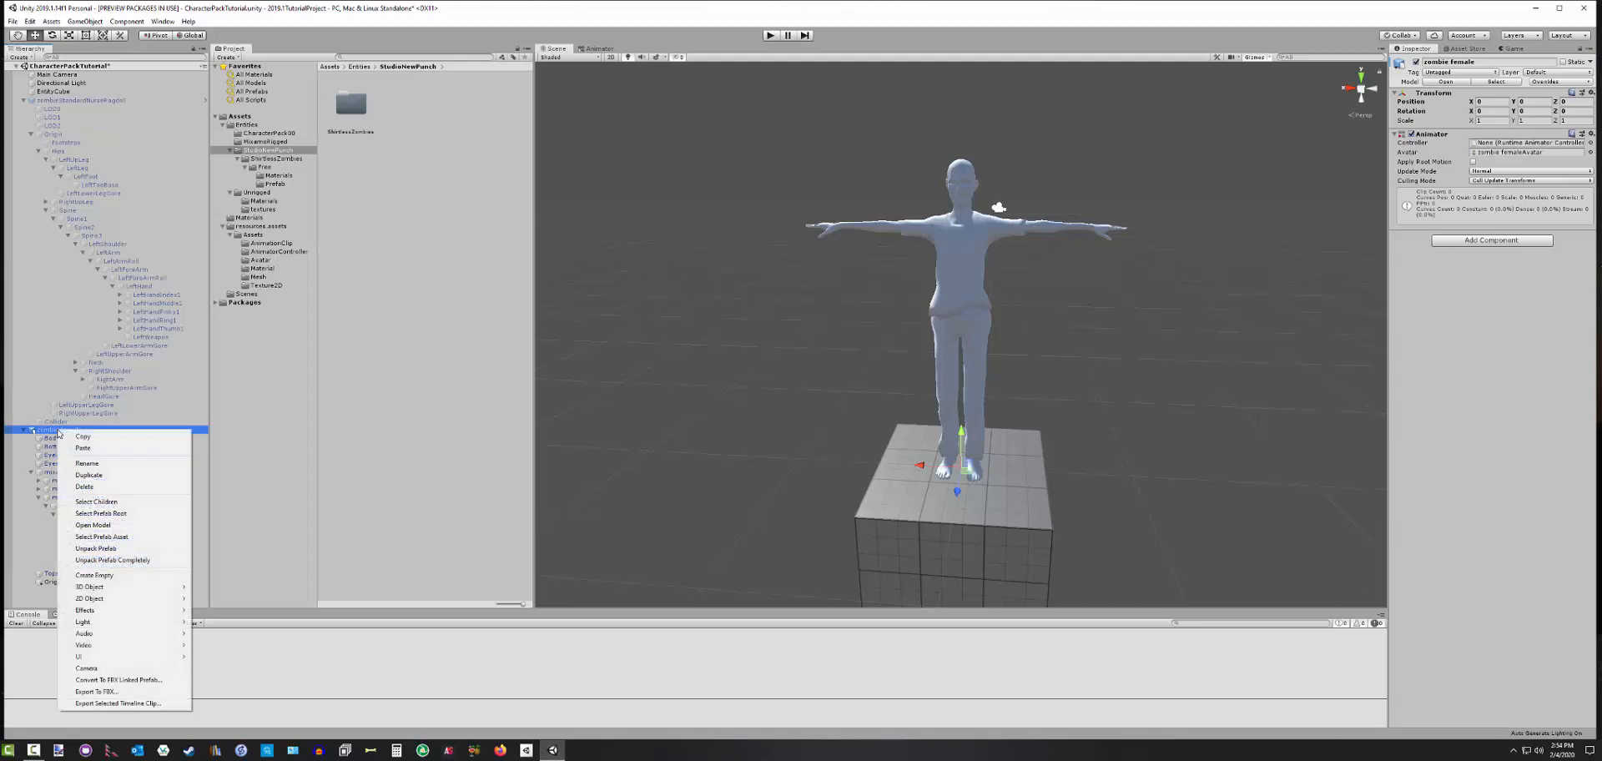
left_click(96, 548)
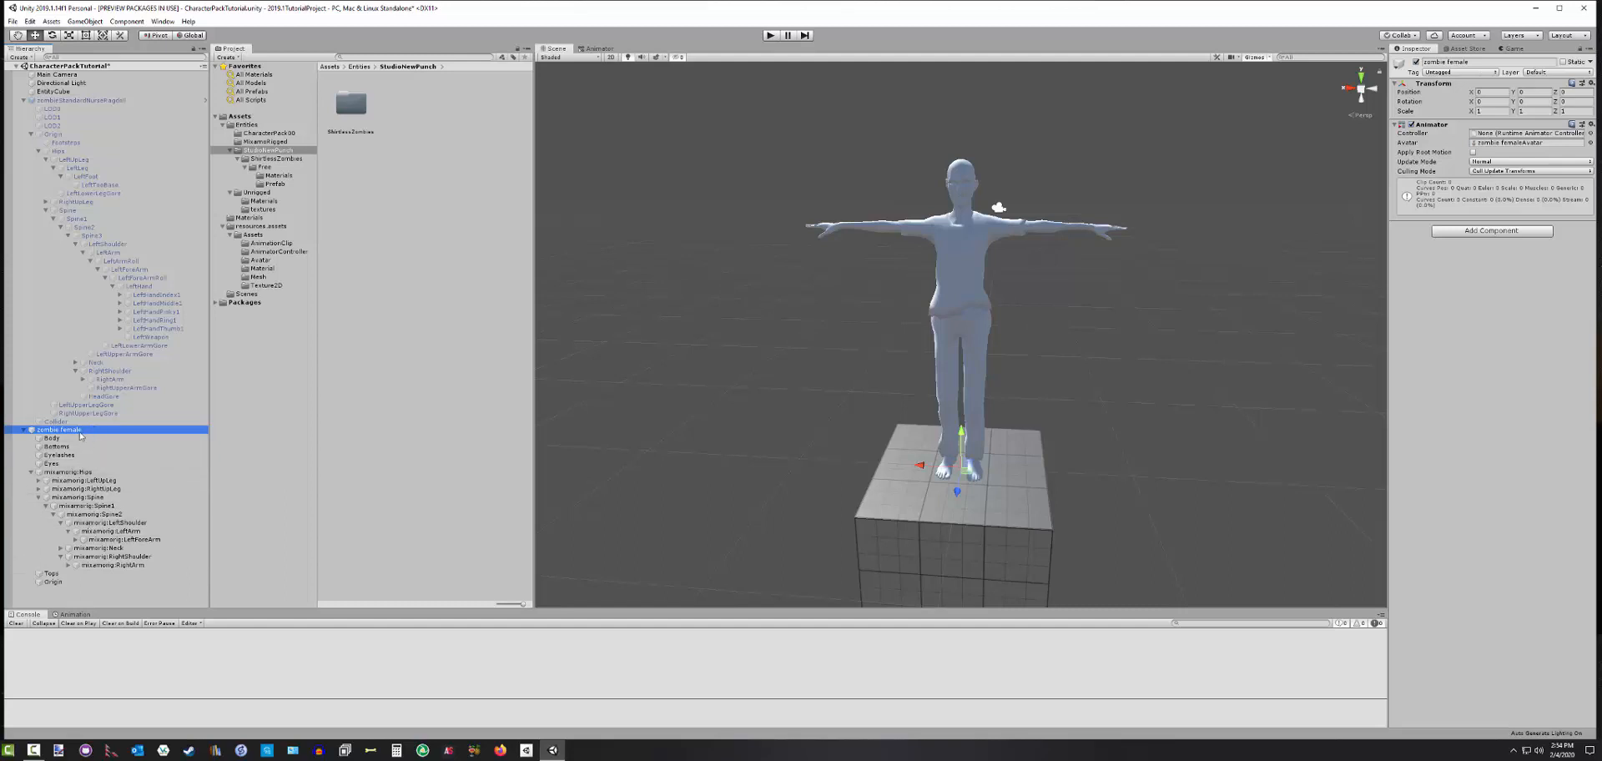
Parent the mixamorig:Hips bone hierarchy to the Origin object of zombie female
mouse_move(59, 582)
left_mouse_down()
mouse_move(80, 442)
mouse_move(58, 451)
left_mouse_up()
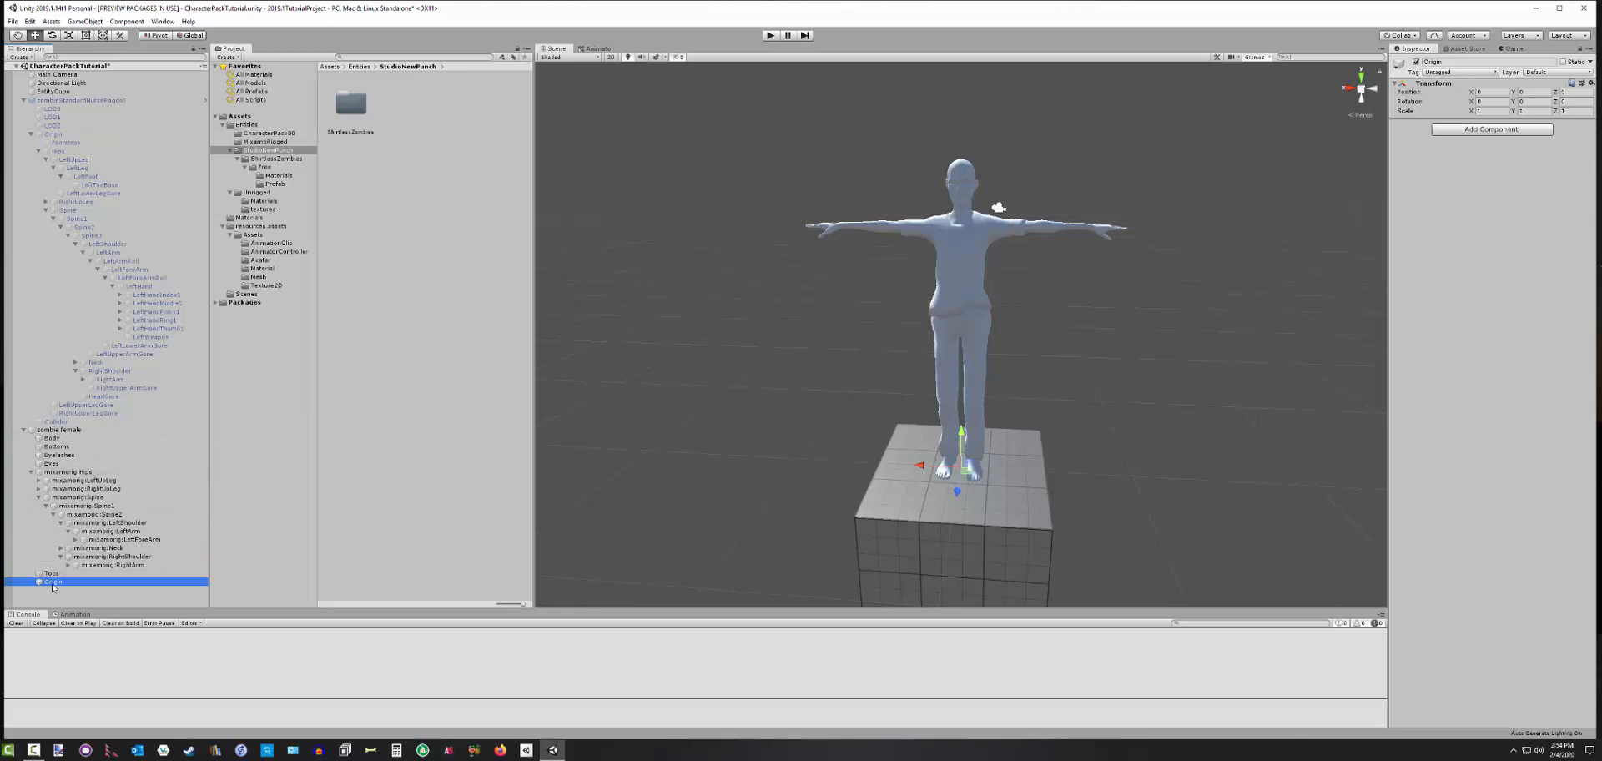
left_click(57, 472)
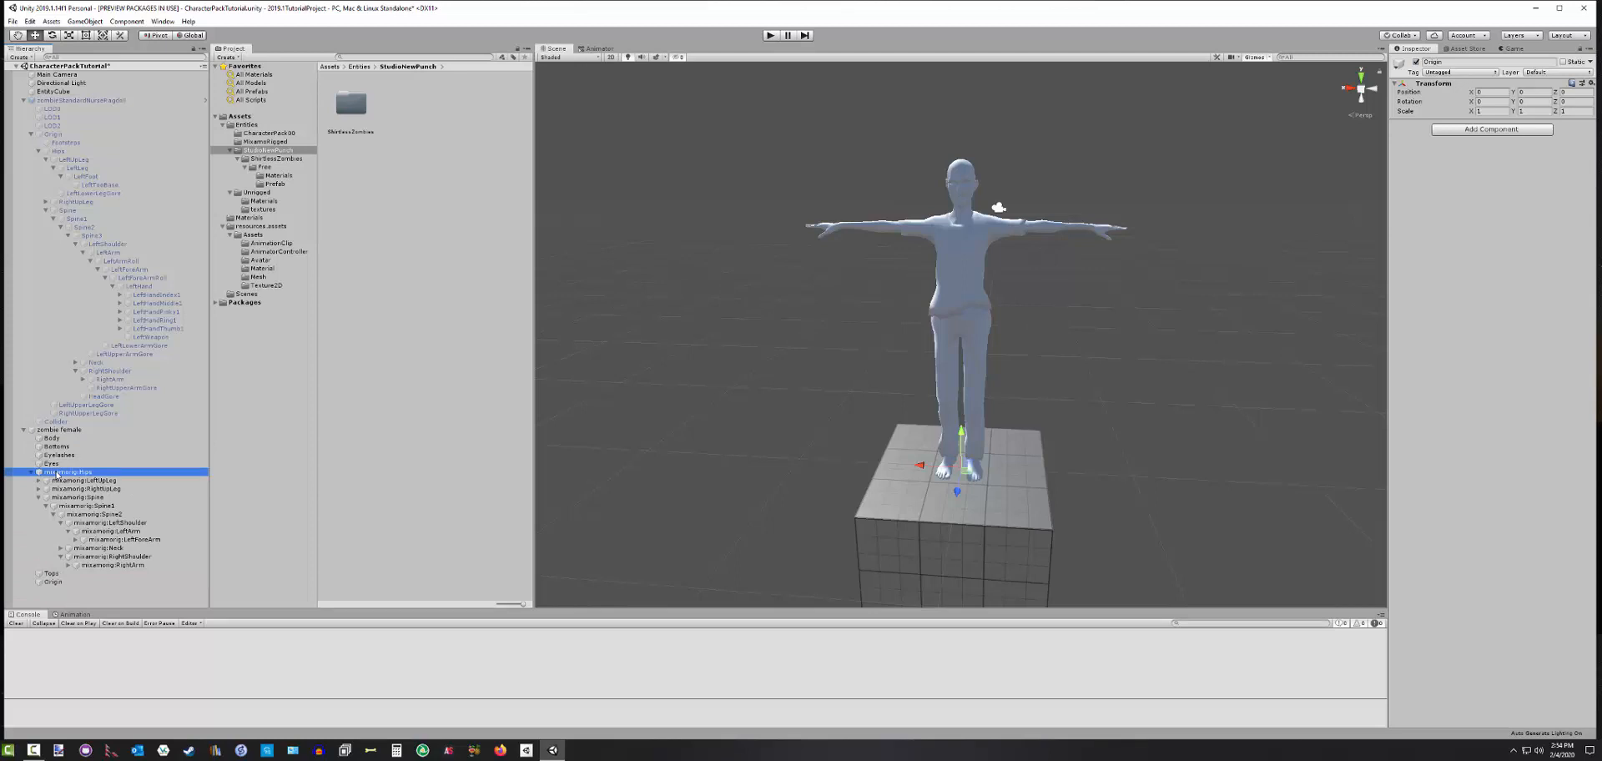
left_click_drag(57, 475, 58, 584)
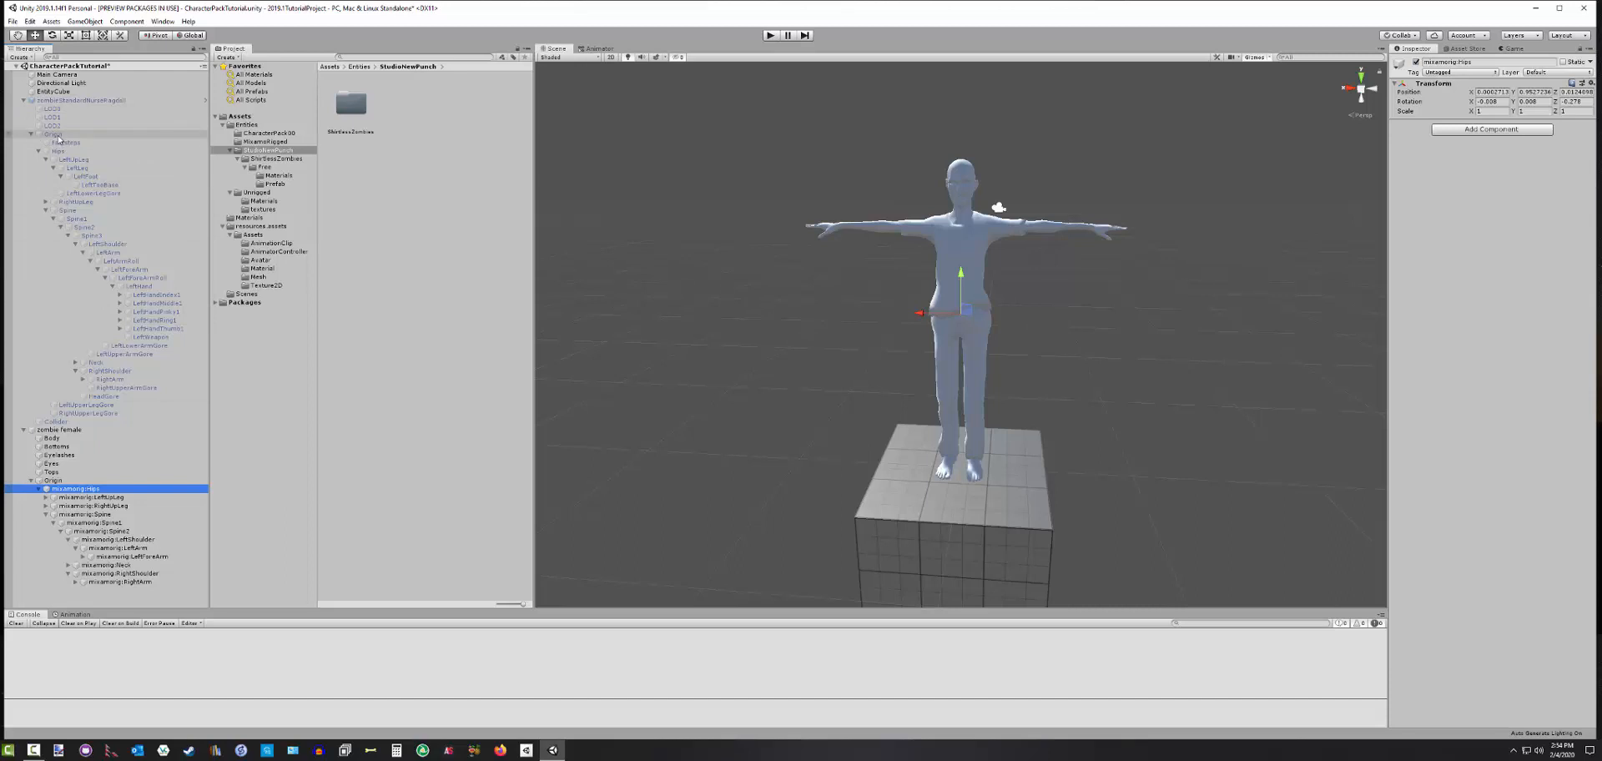
Create an empty child object named Footsteps under zombie female's Origin object
right_click(61, 481)
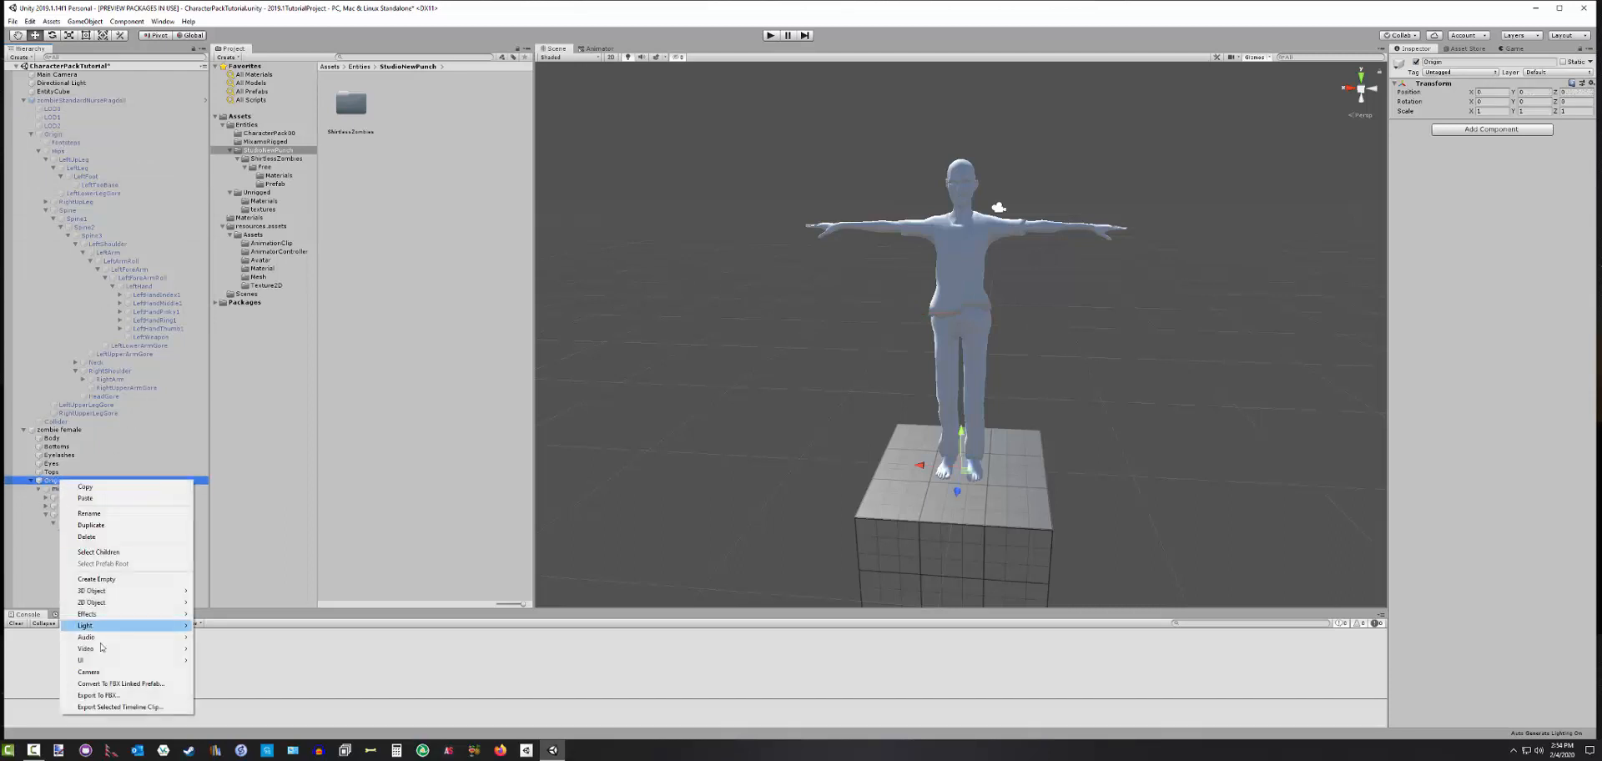
left_click(103, 578)
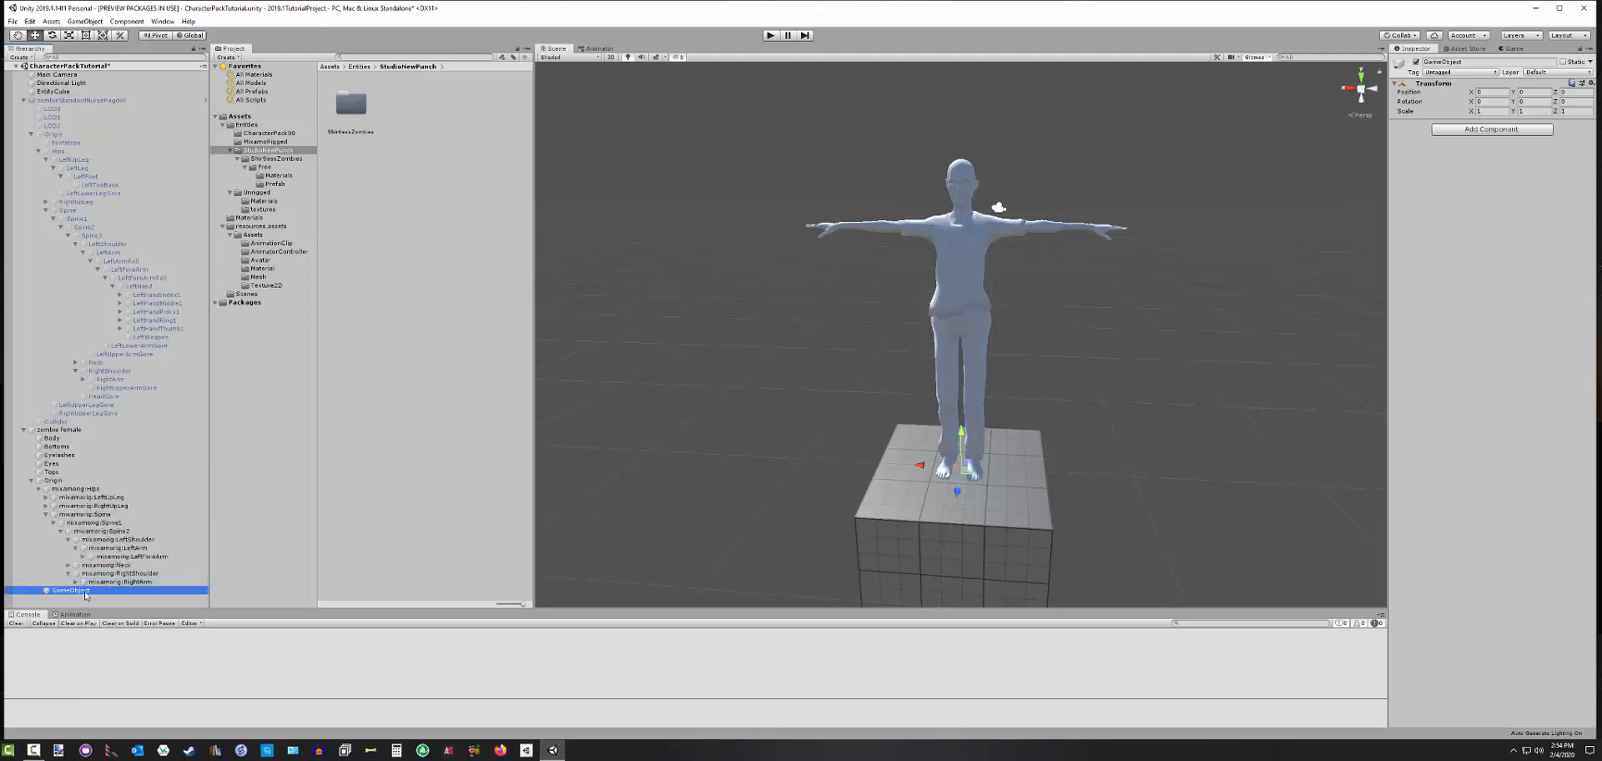
left_click(85, 591)
type("Footsteps")
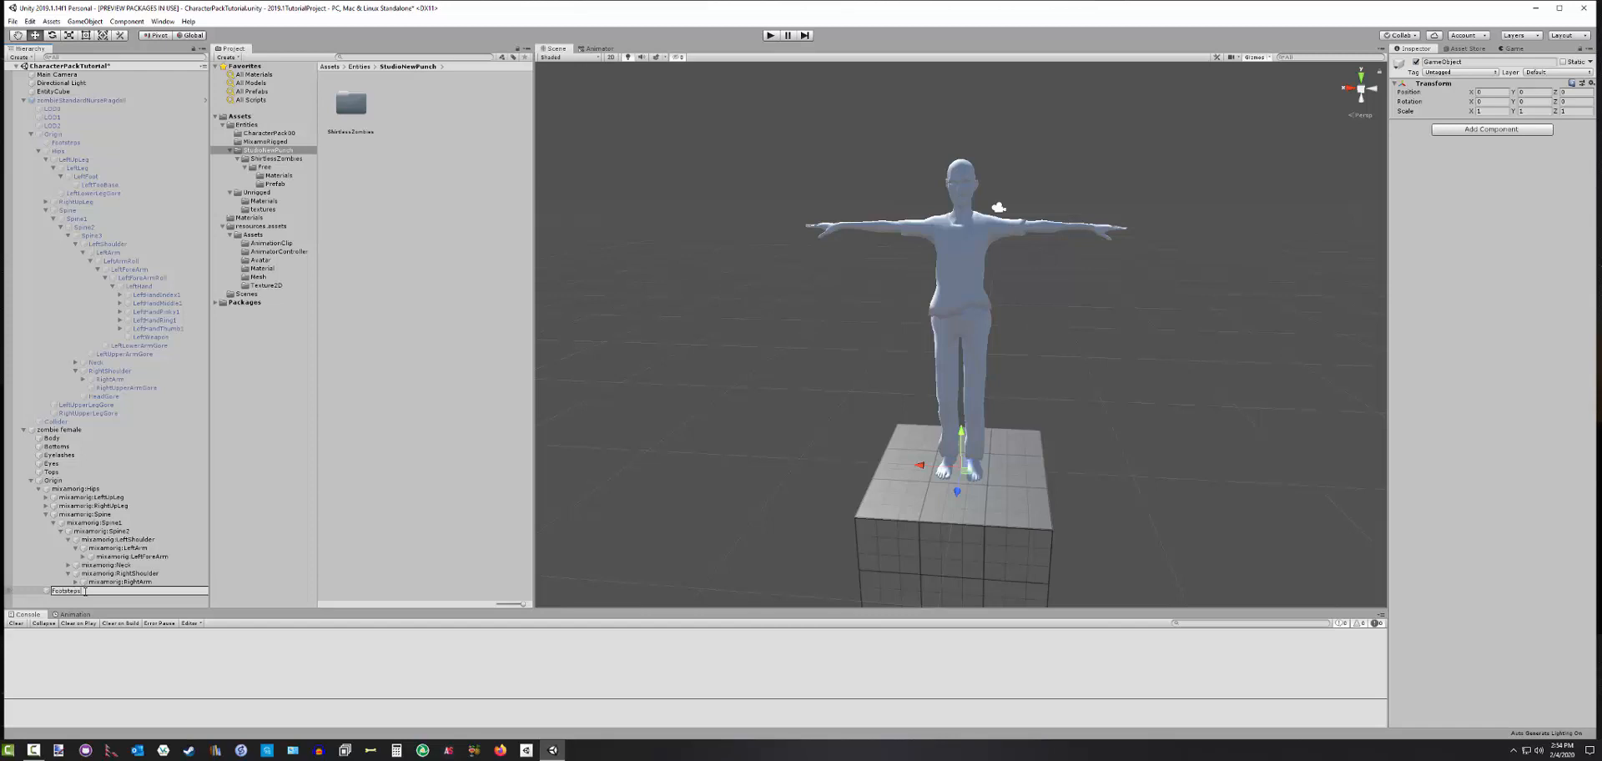
key("Return")
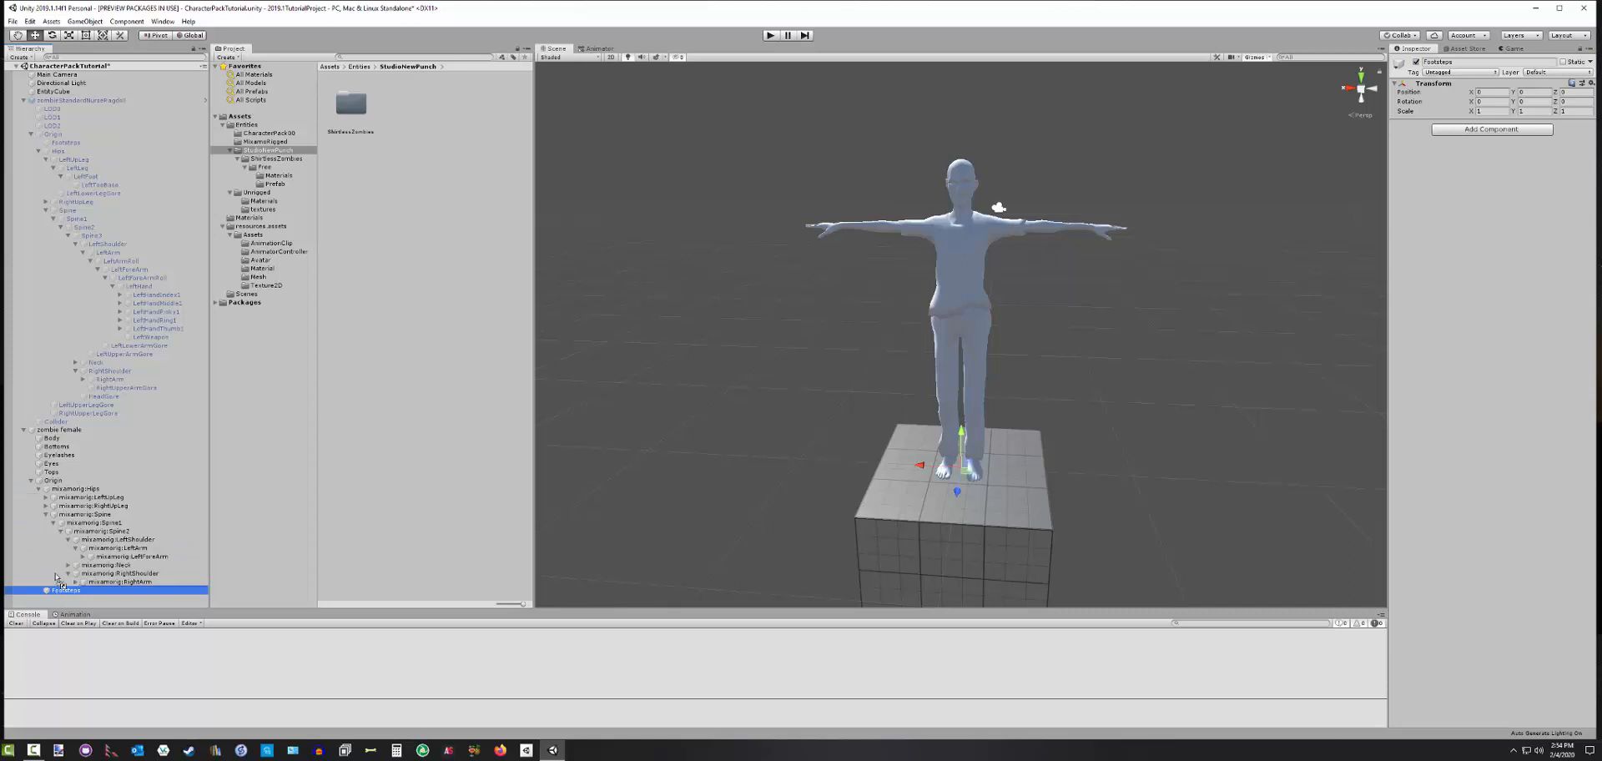
left_click_drag(60, 589, 59, 482)
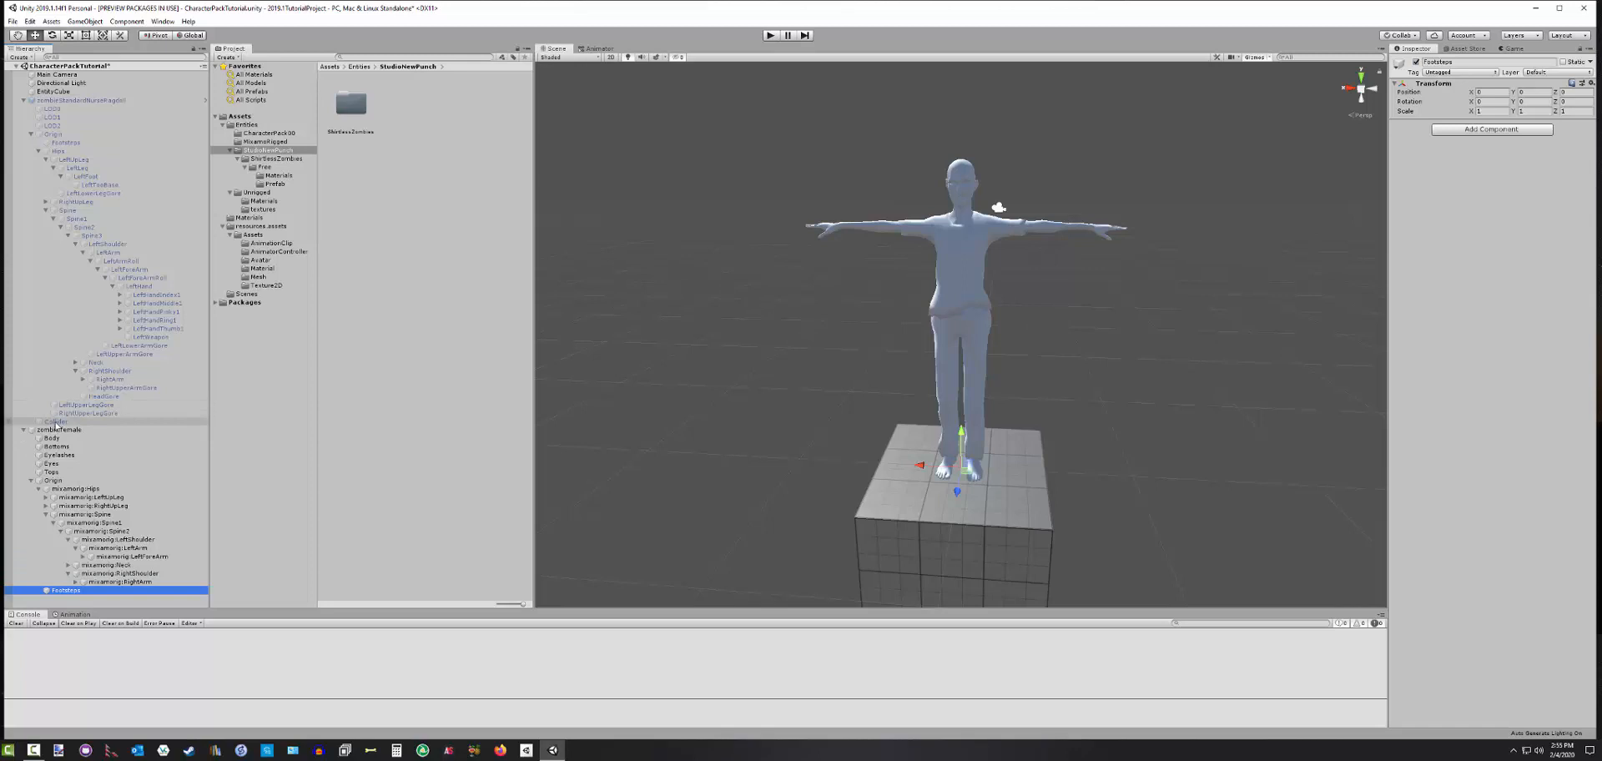
Duplicate the nurse ragdoll's Collider object, make the copy a direct child of zombie female, and rename it Collider
left_click(54, 421)
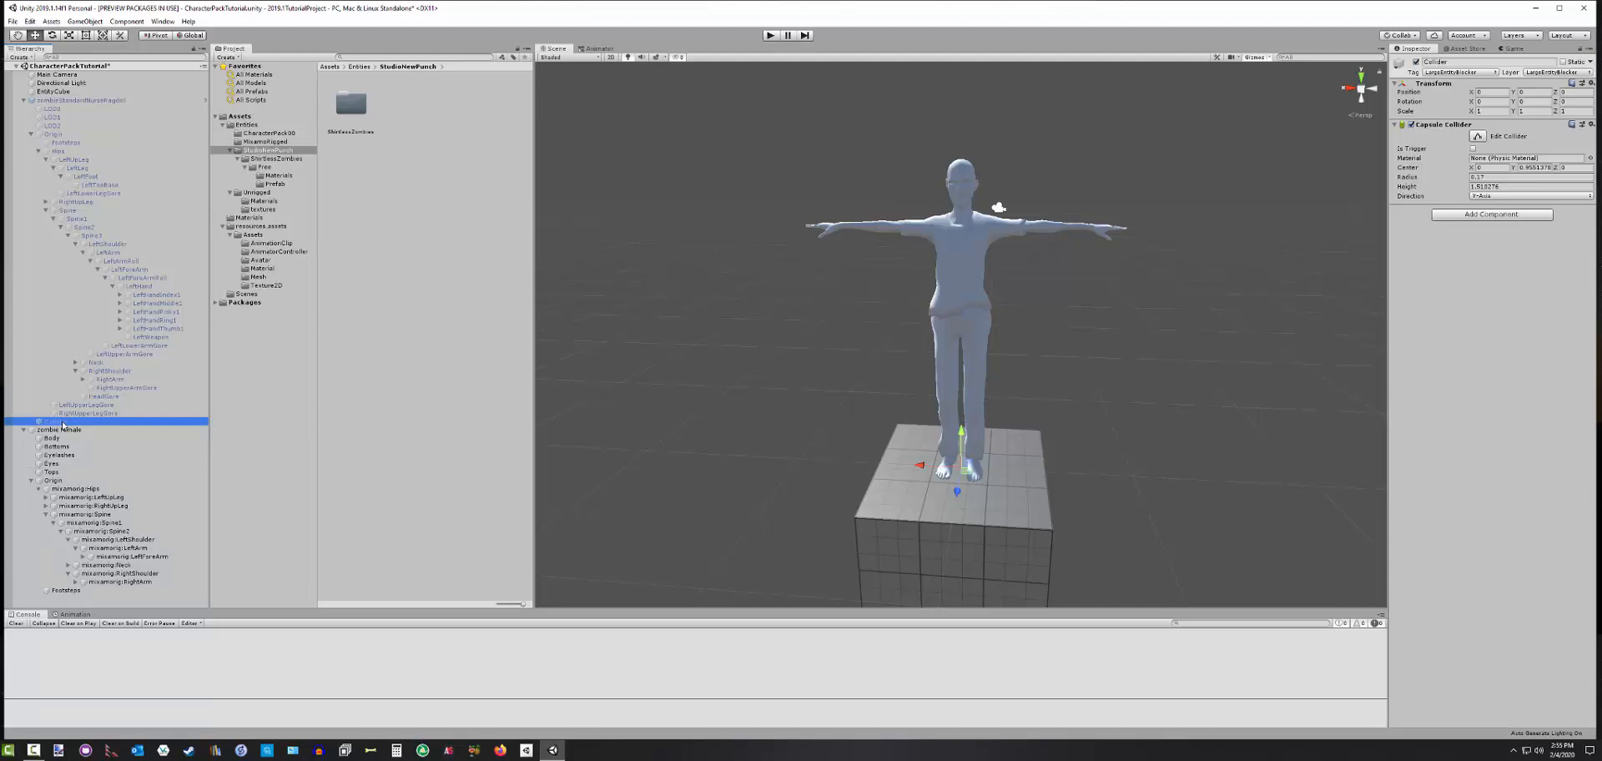
left_click(59, 427)
left_click(59, 422)
key("ctrl+d")
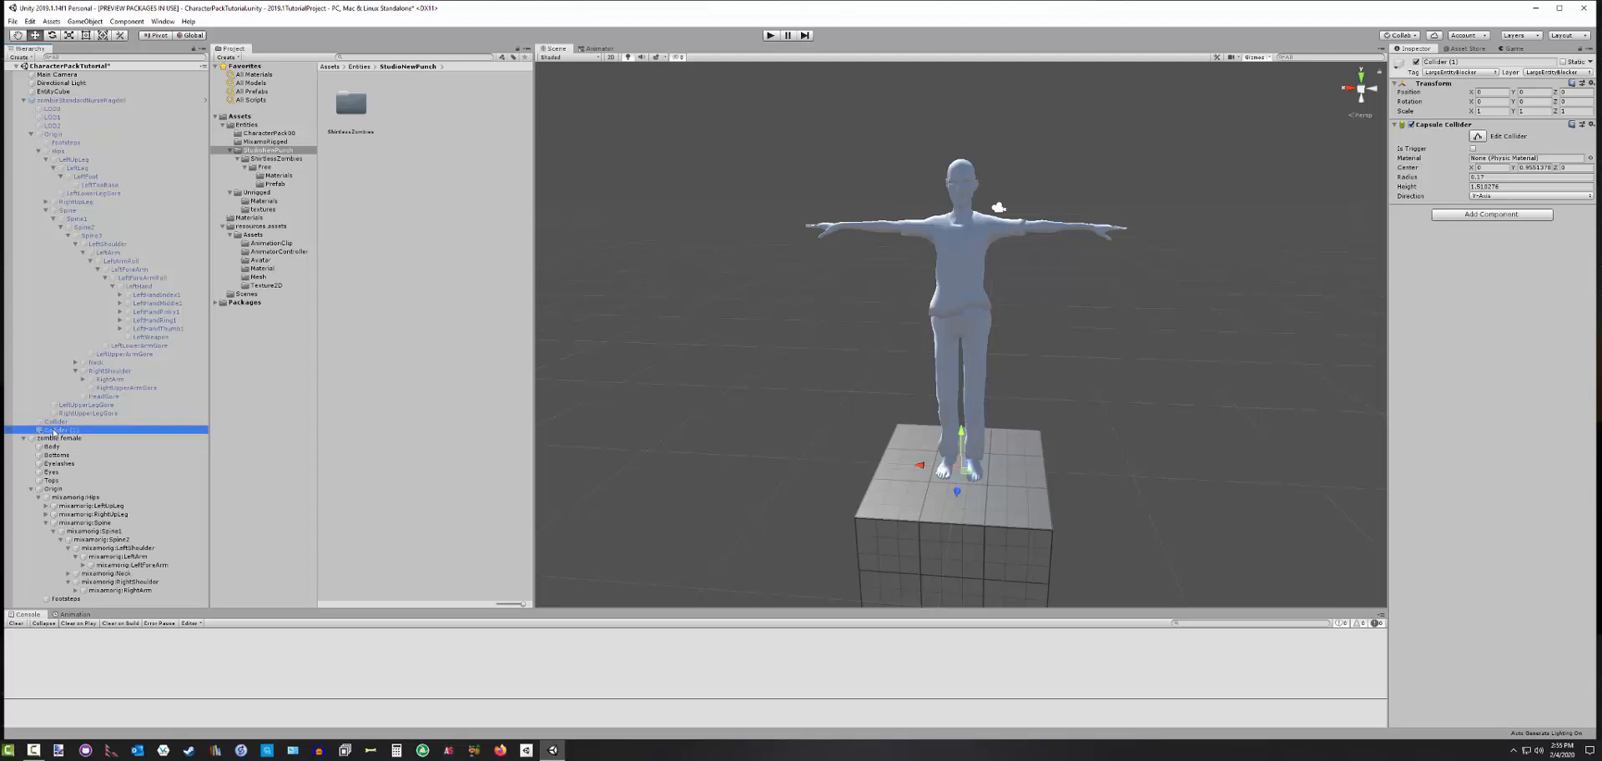
left_click_drag(52, 429, 52, 443)
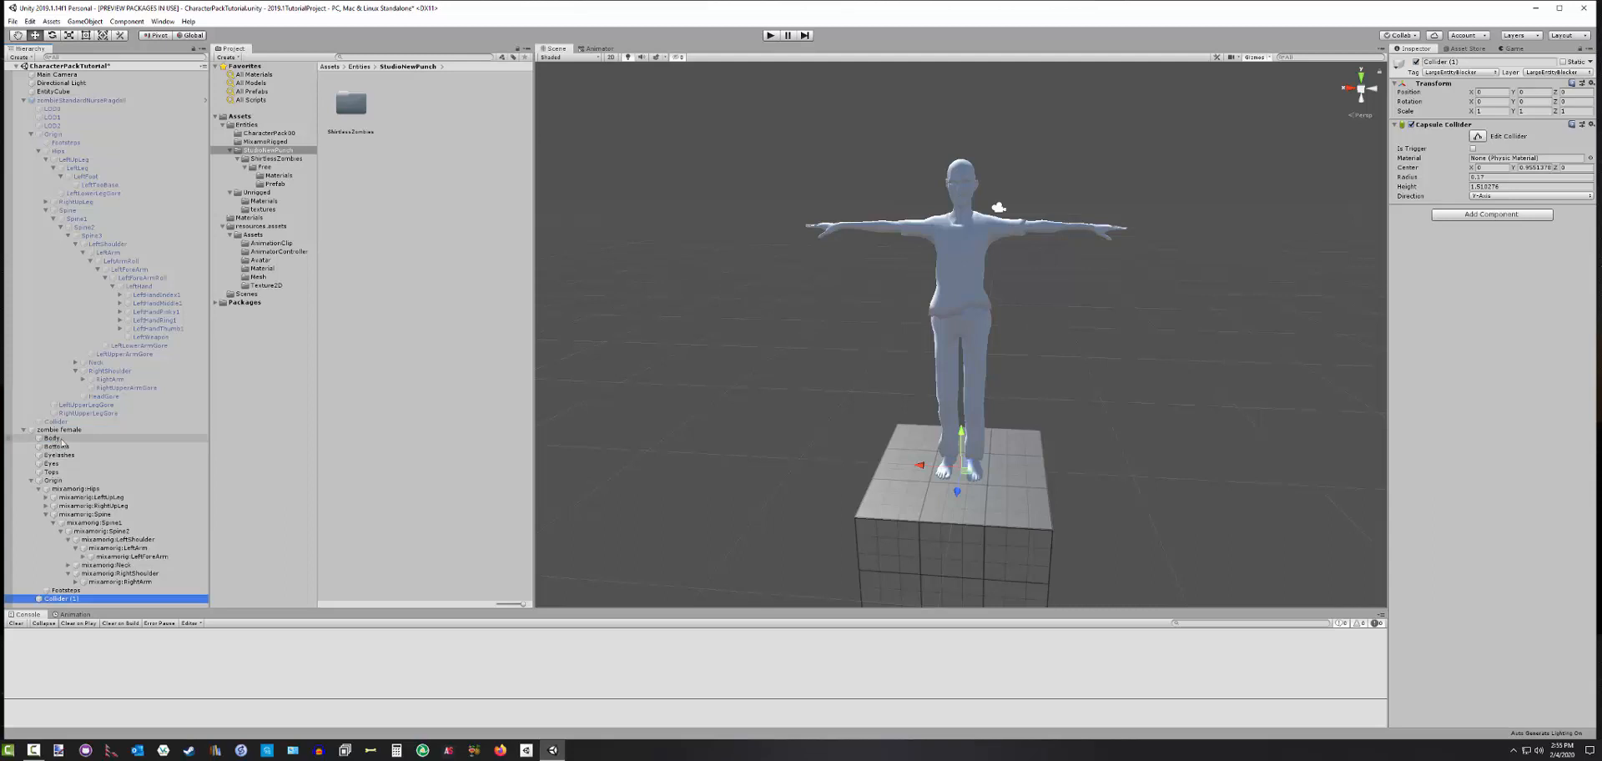
left_click(81, 600)
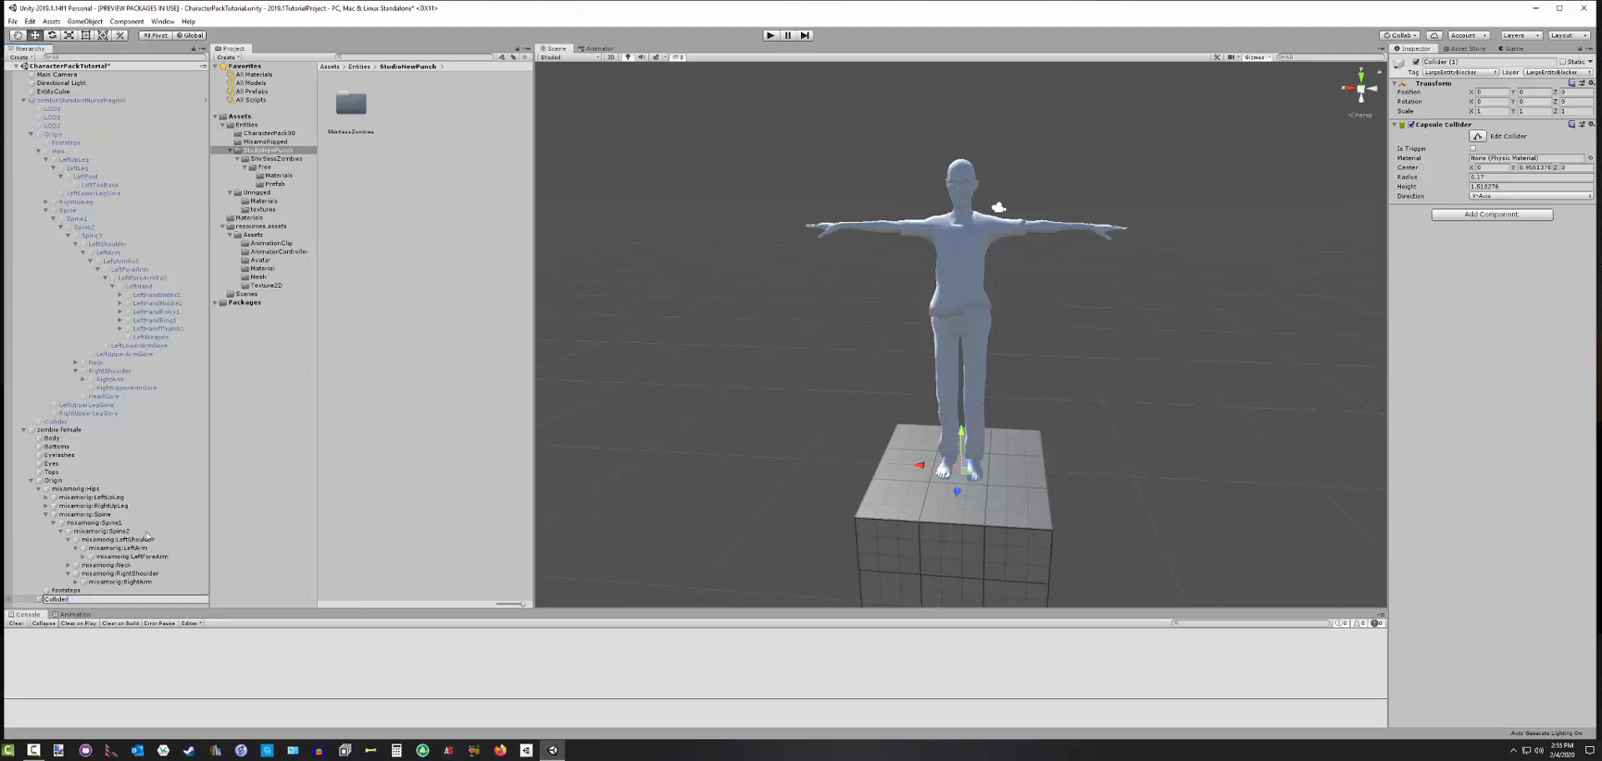
left_click(52, 471)
left_click(56, 599)
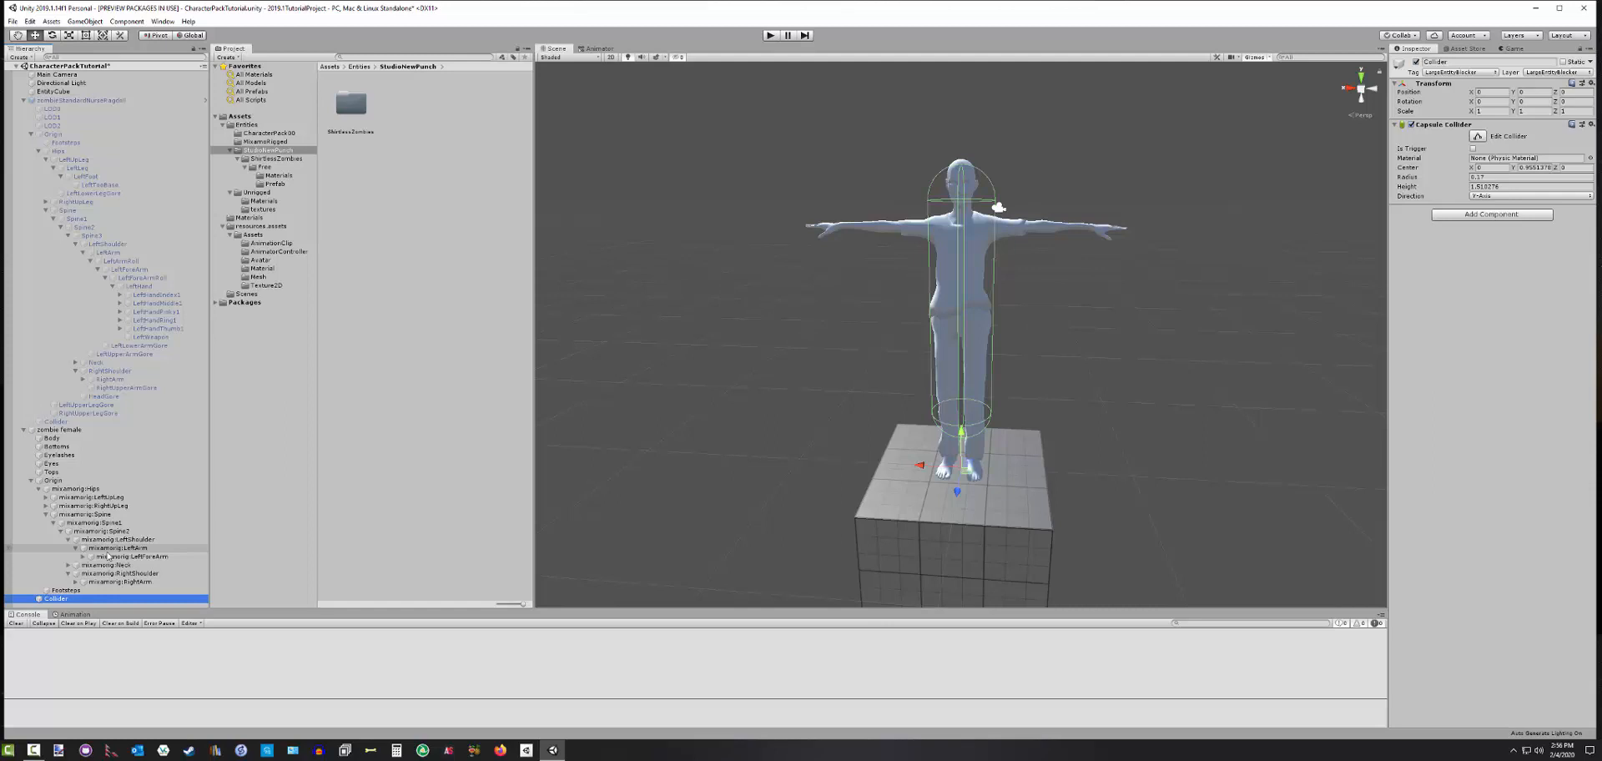
Save the restructured zombie female object as a prefab in the MixamoRigged folder
left_click(57, 430)
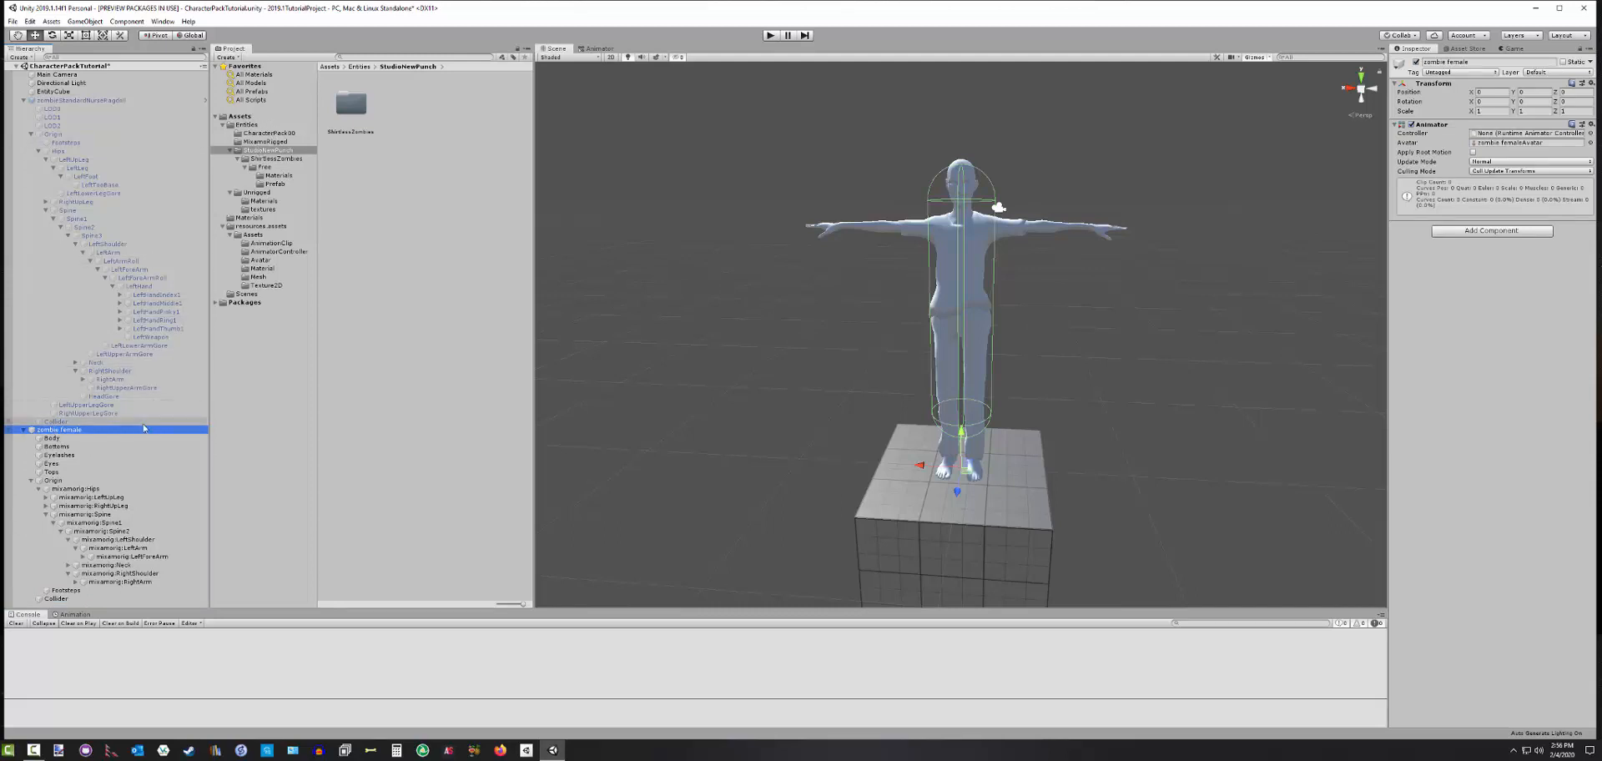
left_click(259, 133)
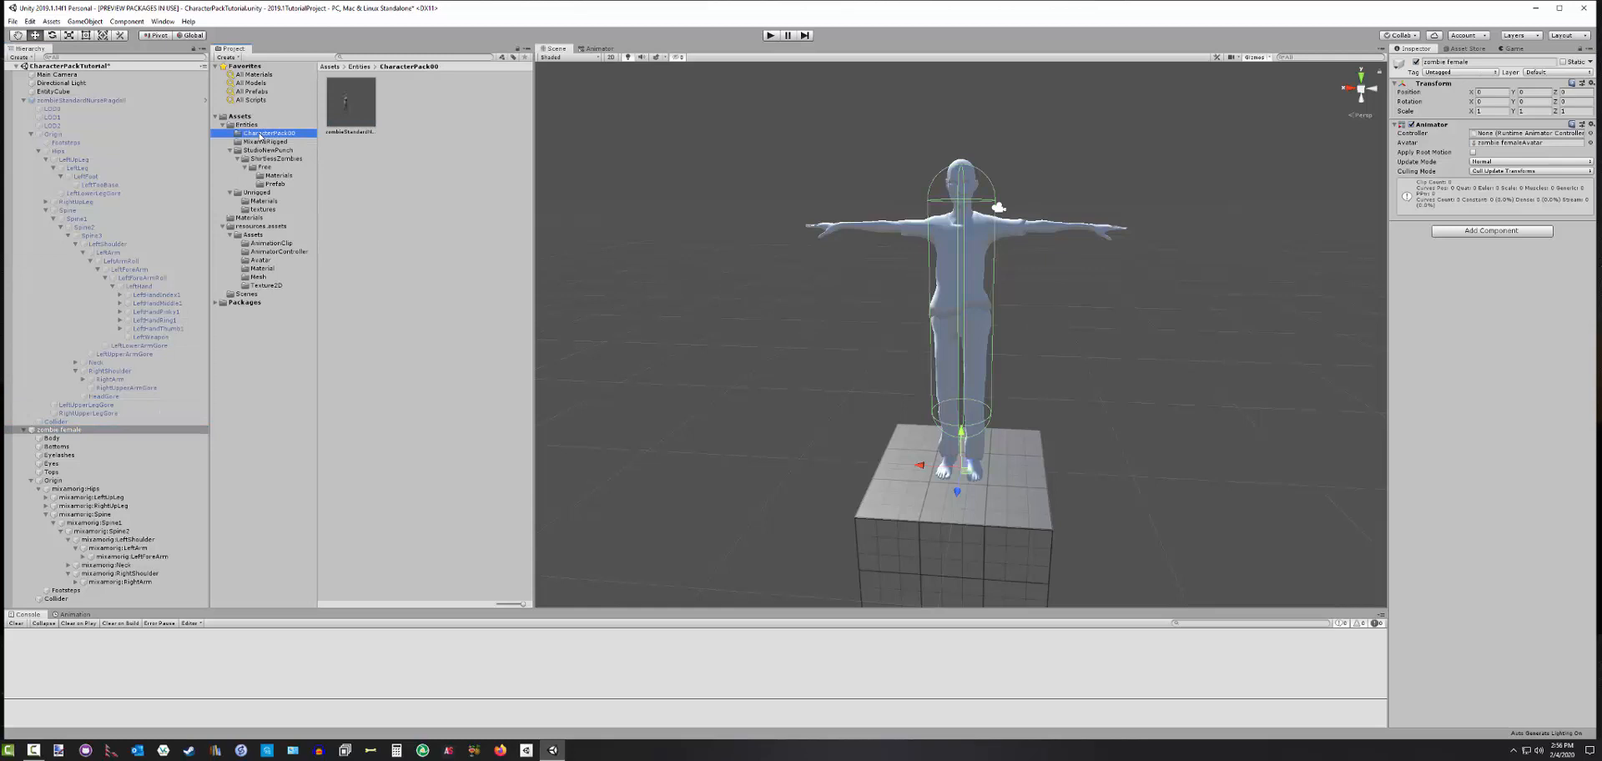
left_click(263, 142)
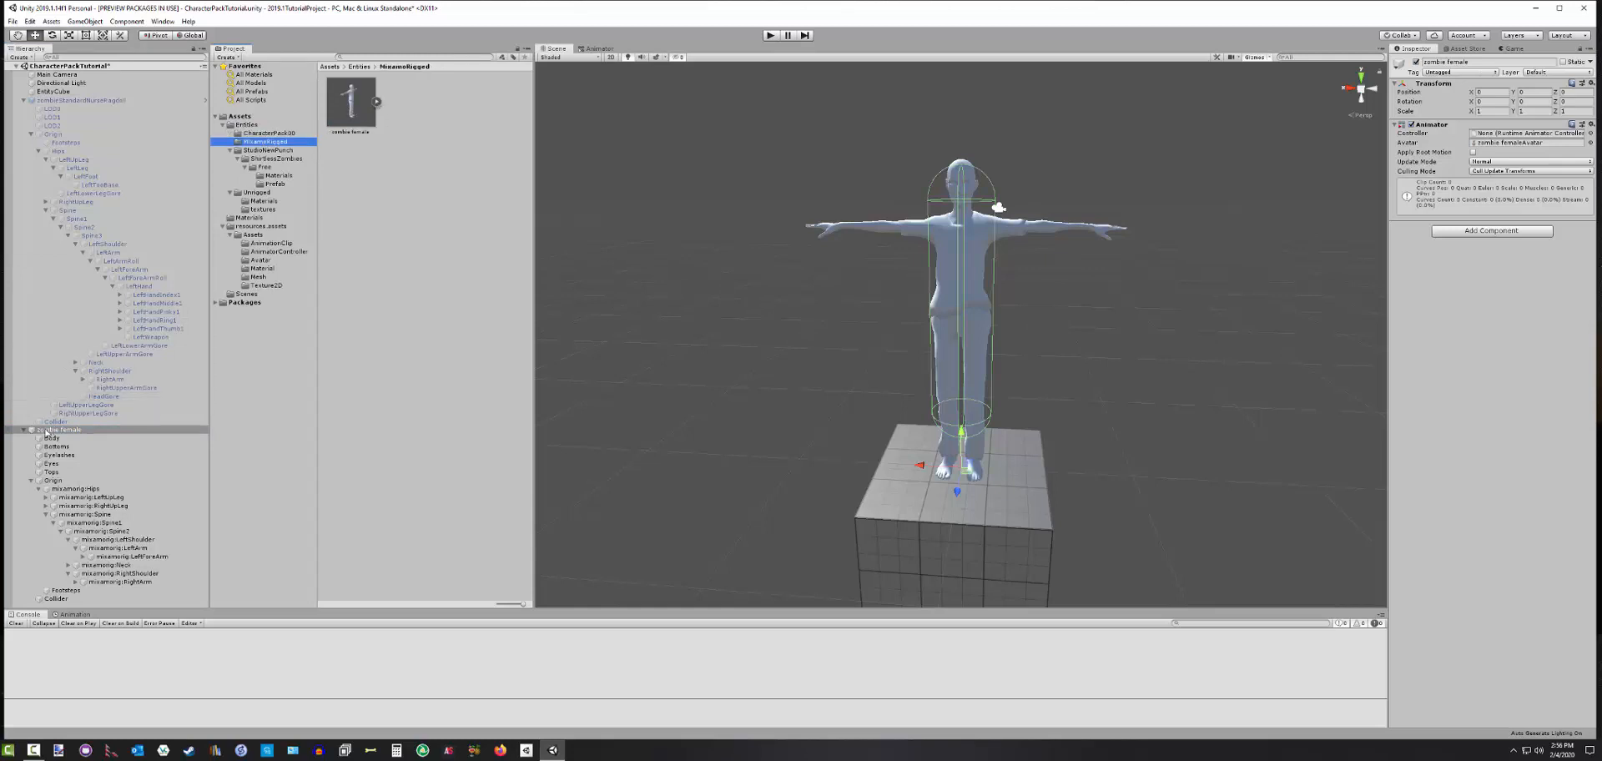
left_click_drag(50, 430, 384, 221)
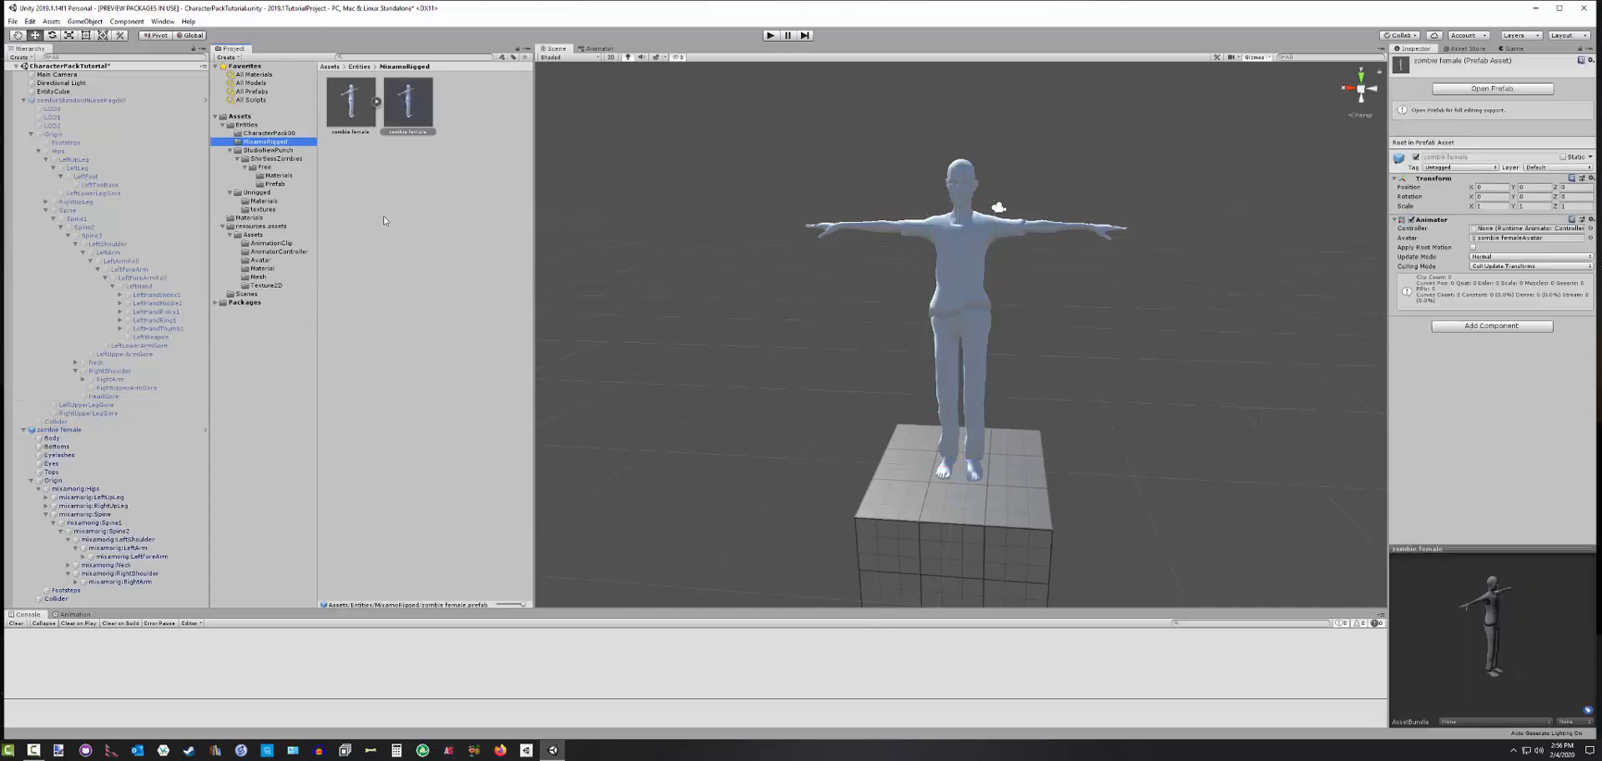
Locate the zombie female prefab file in its MixamoRigged project folder and open it for editing in Notepad++
right_click(413, 114)
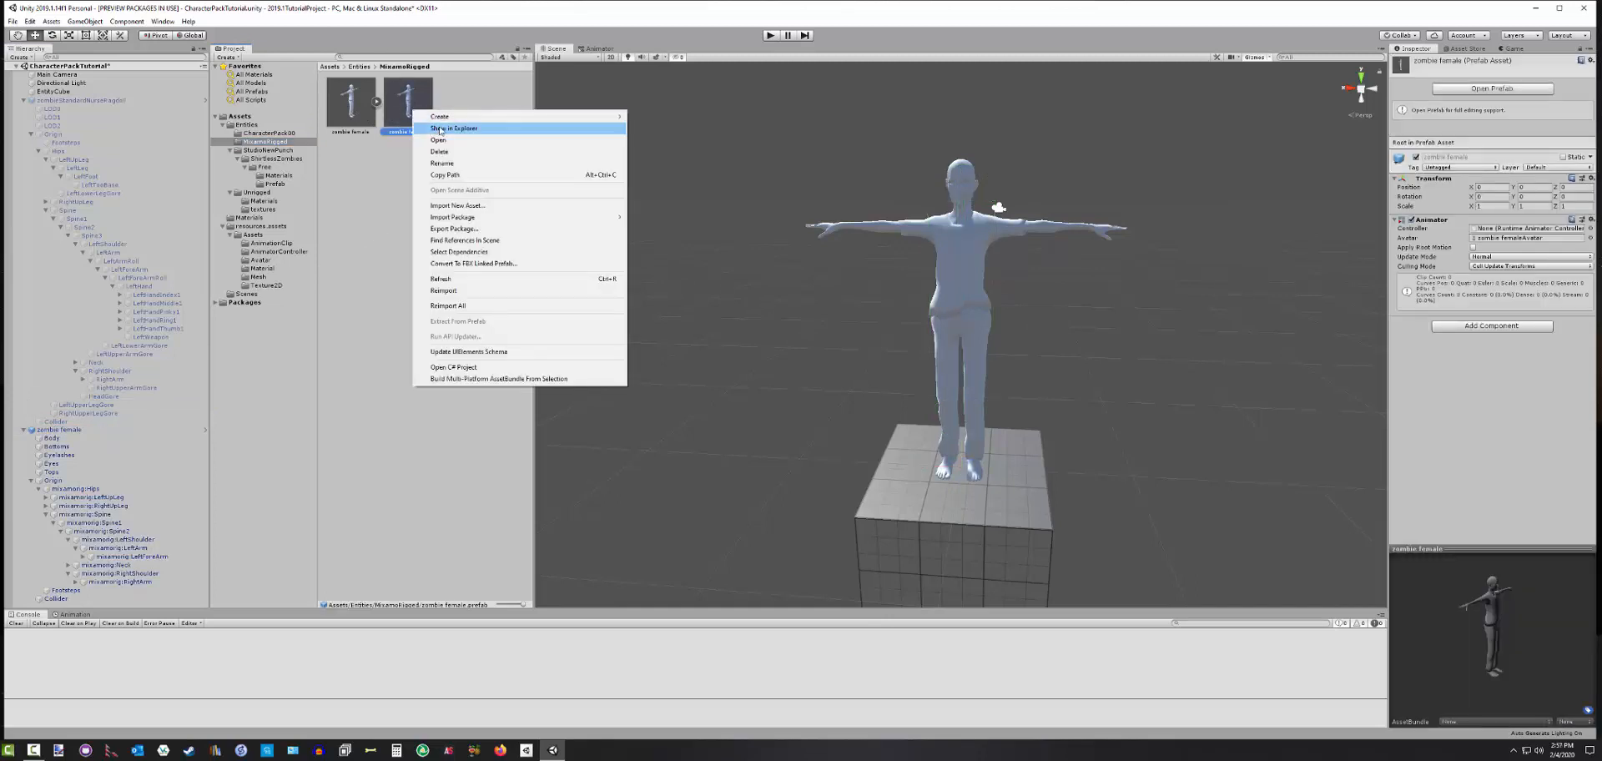
left_click(441, 130)
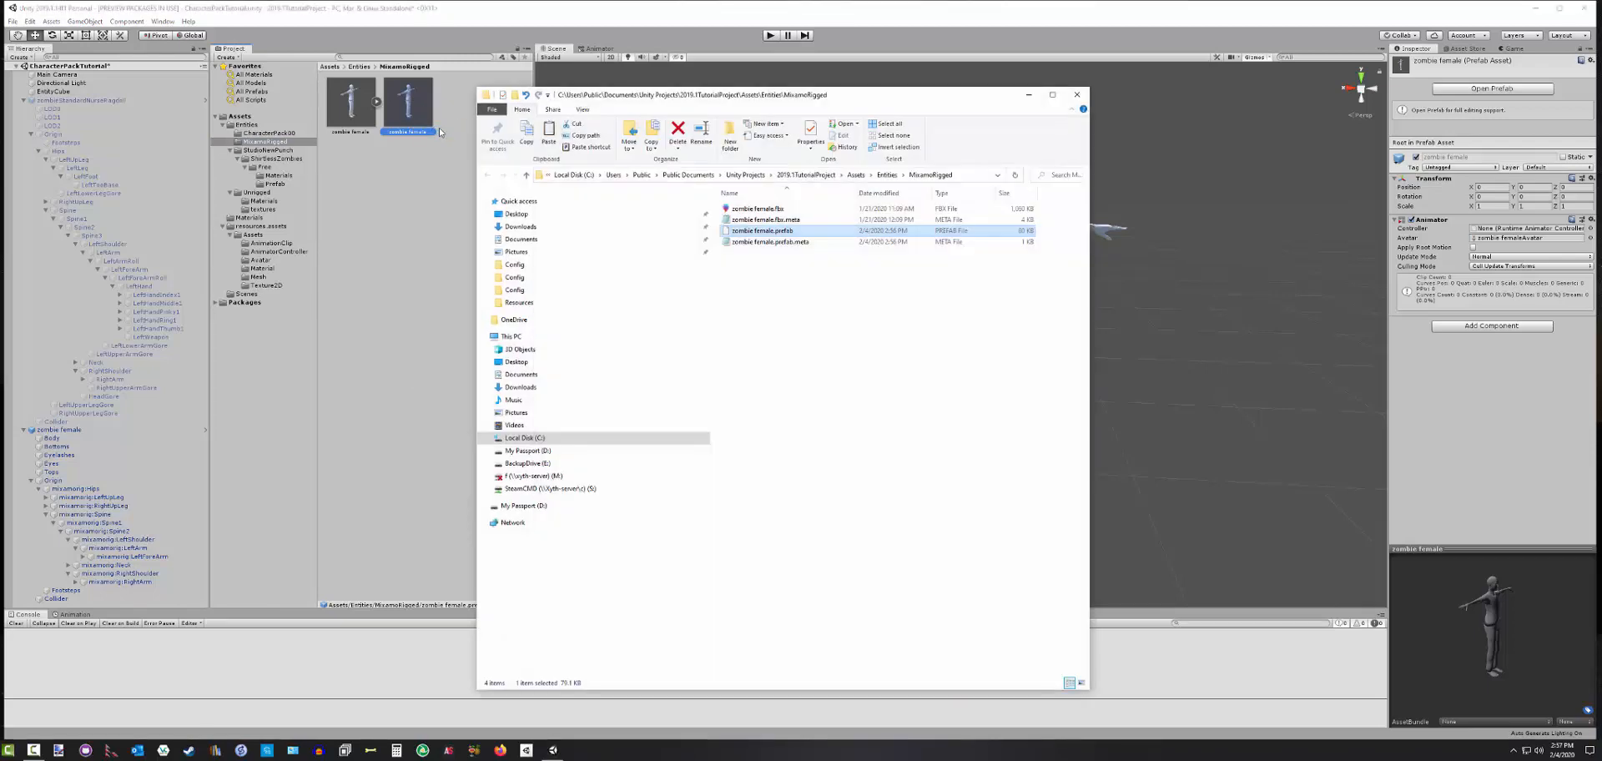
right_click(750, 234)
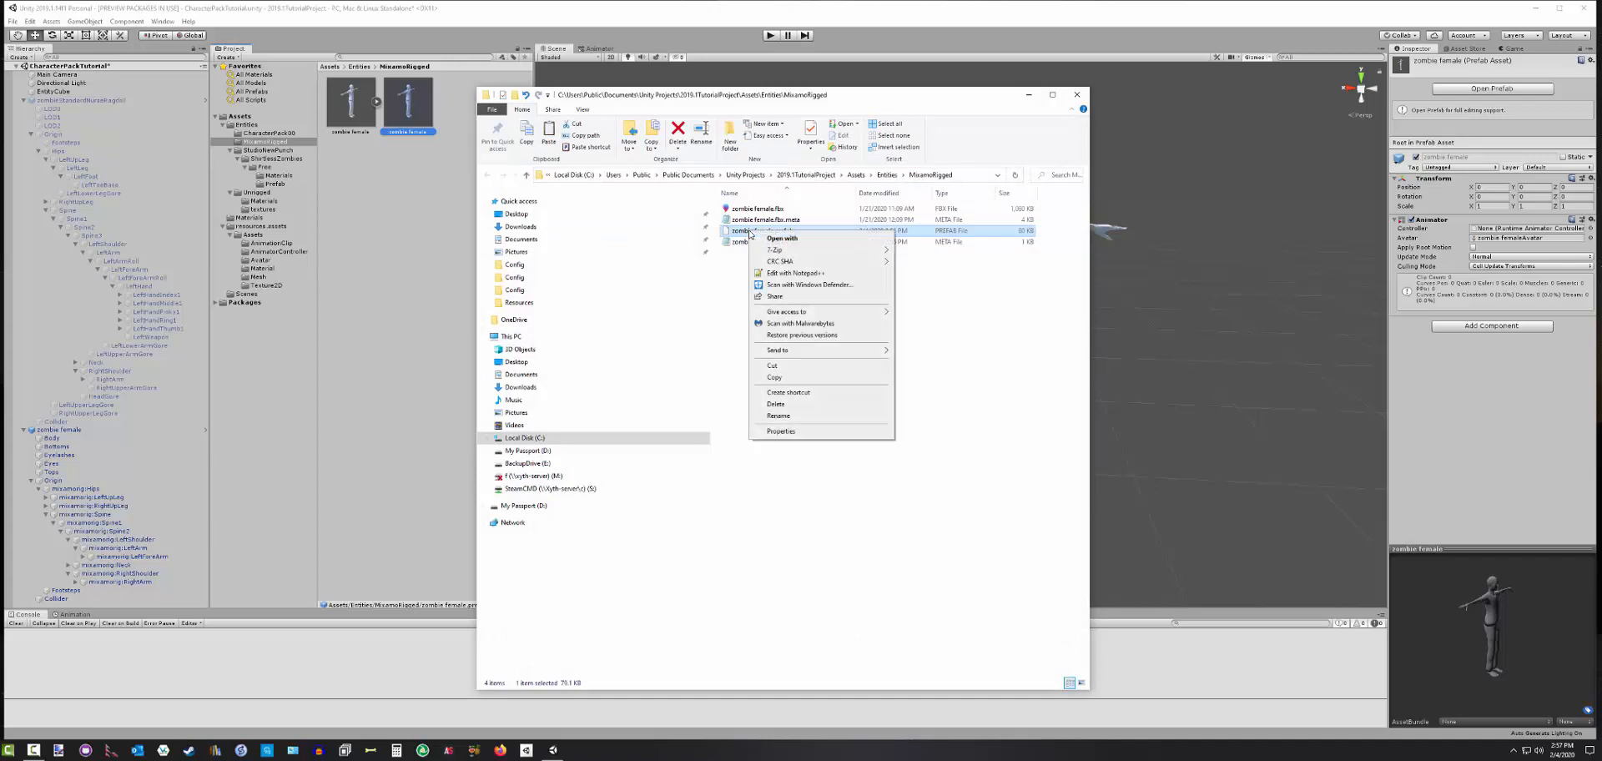
left_click(787, 274)
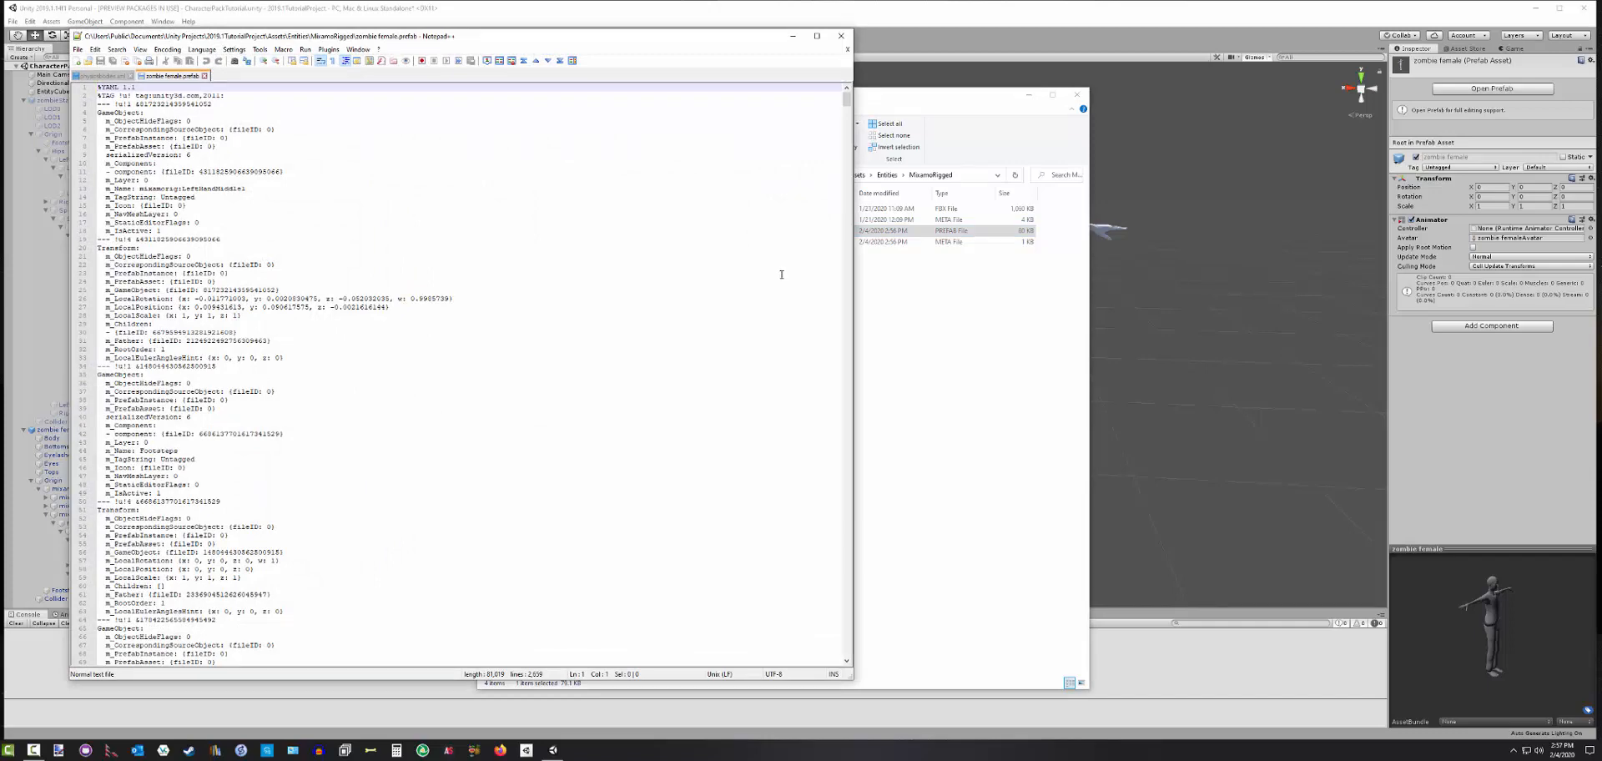
left_click_drag(486, 41, 624, 45)
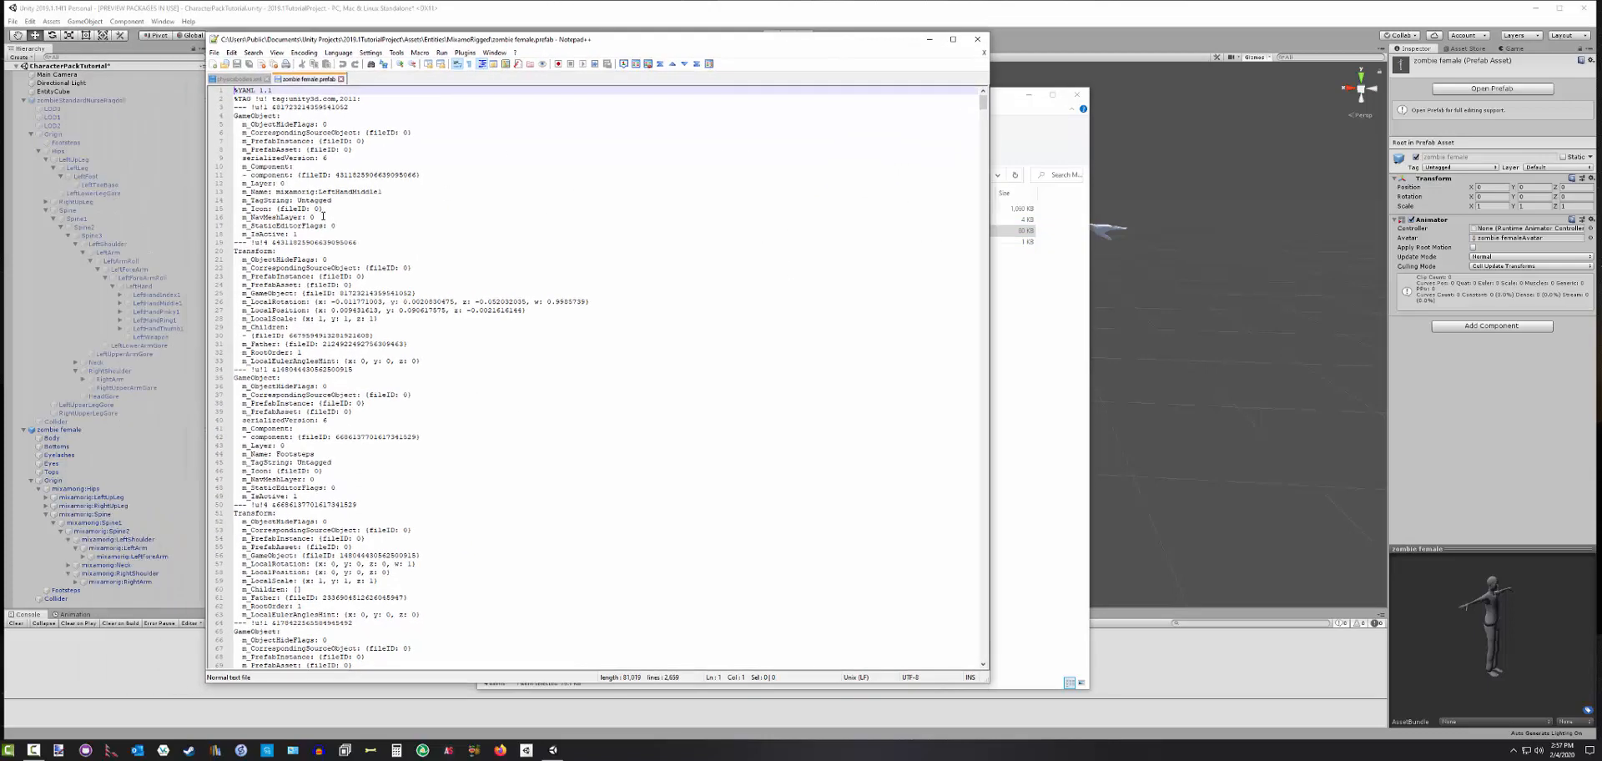
Search the prefab file for "Mixamorig:" and step through several of the matching bone names
left_click(253, 52)
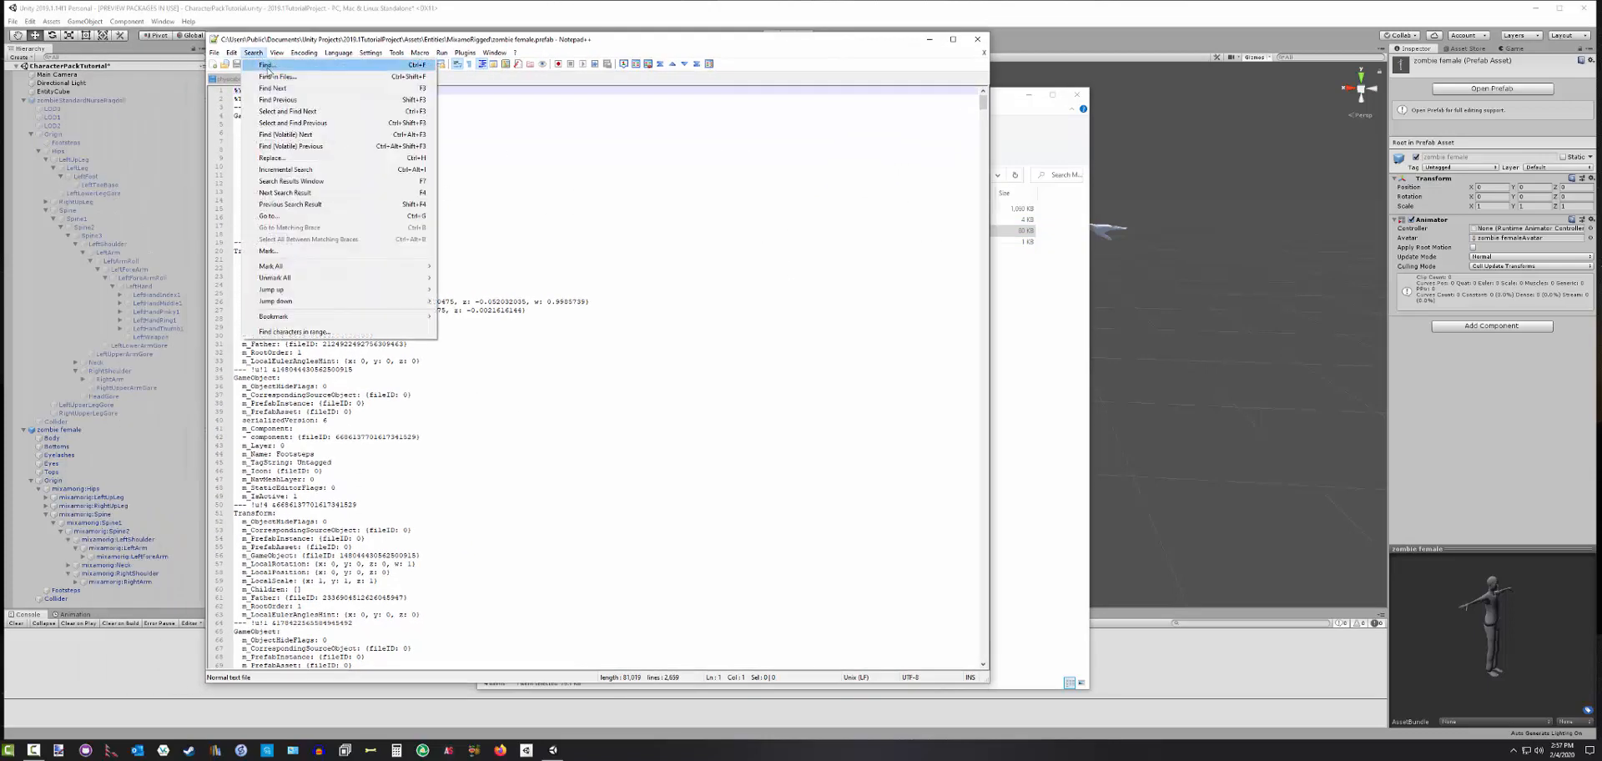
left_click(268, 67)
type("Mixamorig:")
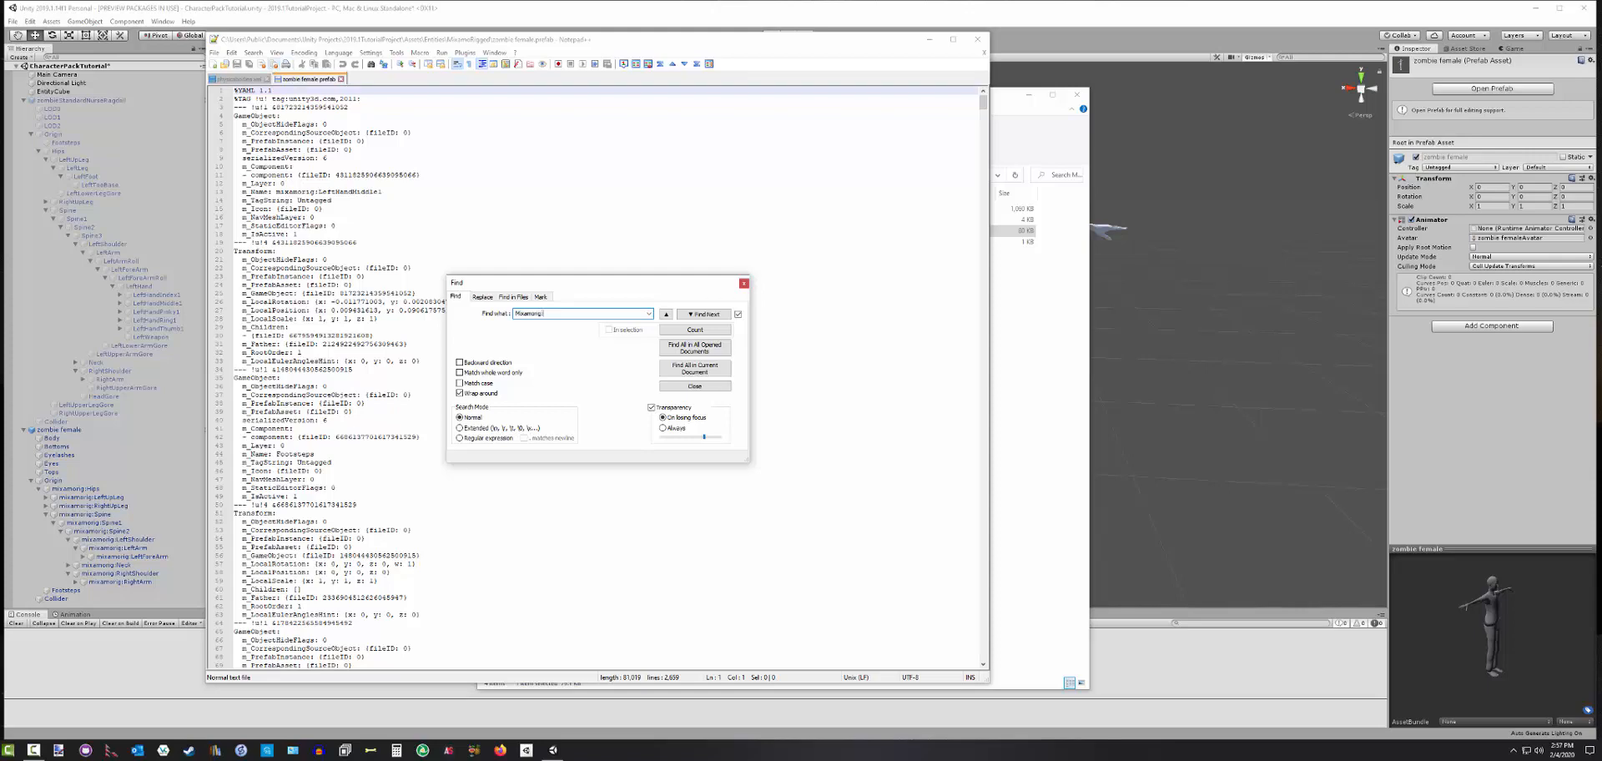
key("Return")
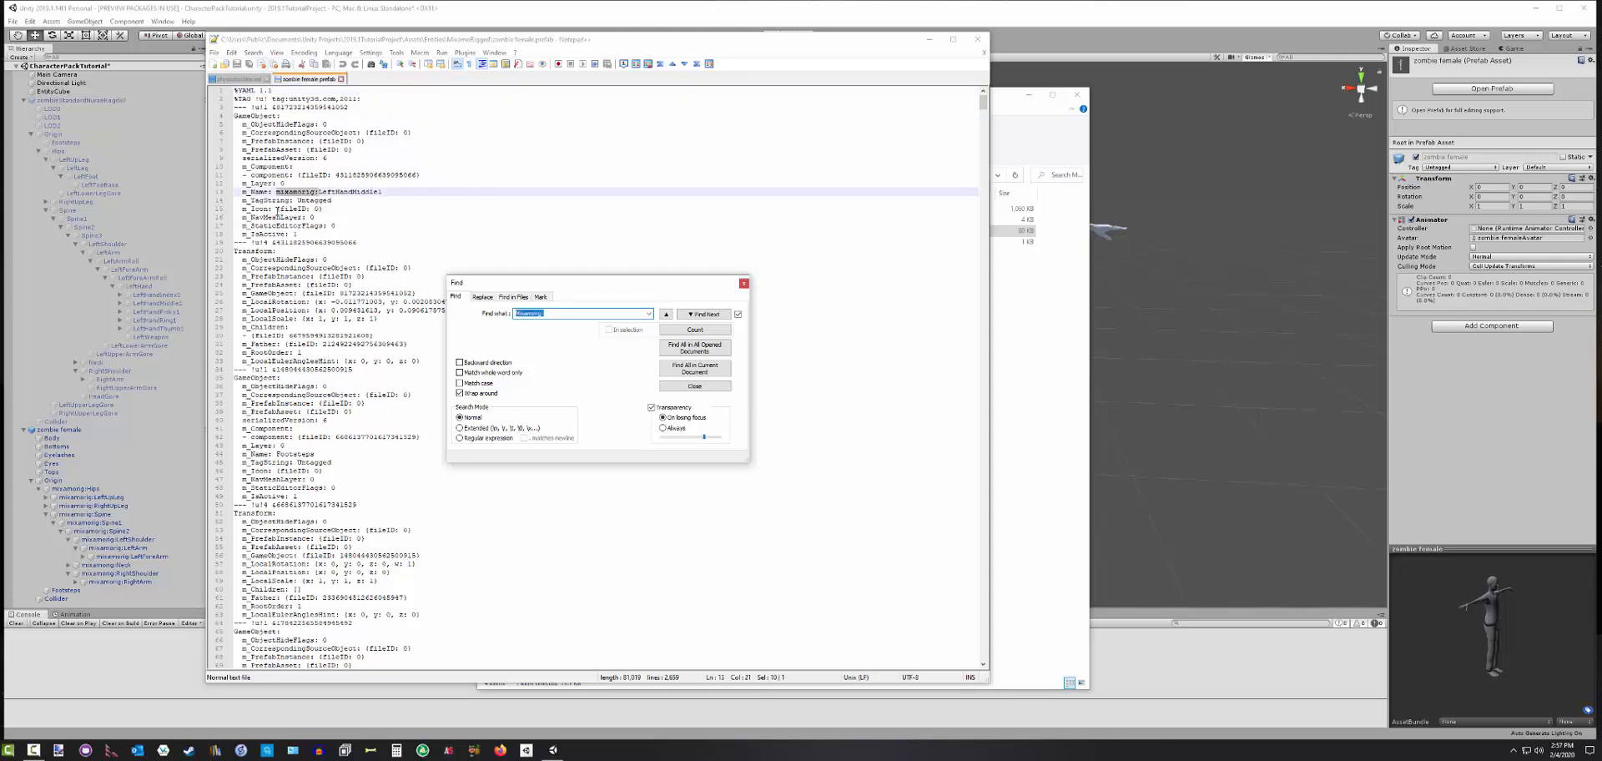
left_click(713, 314)
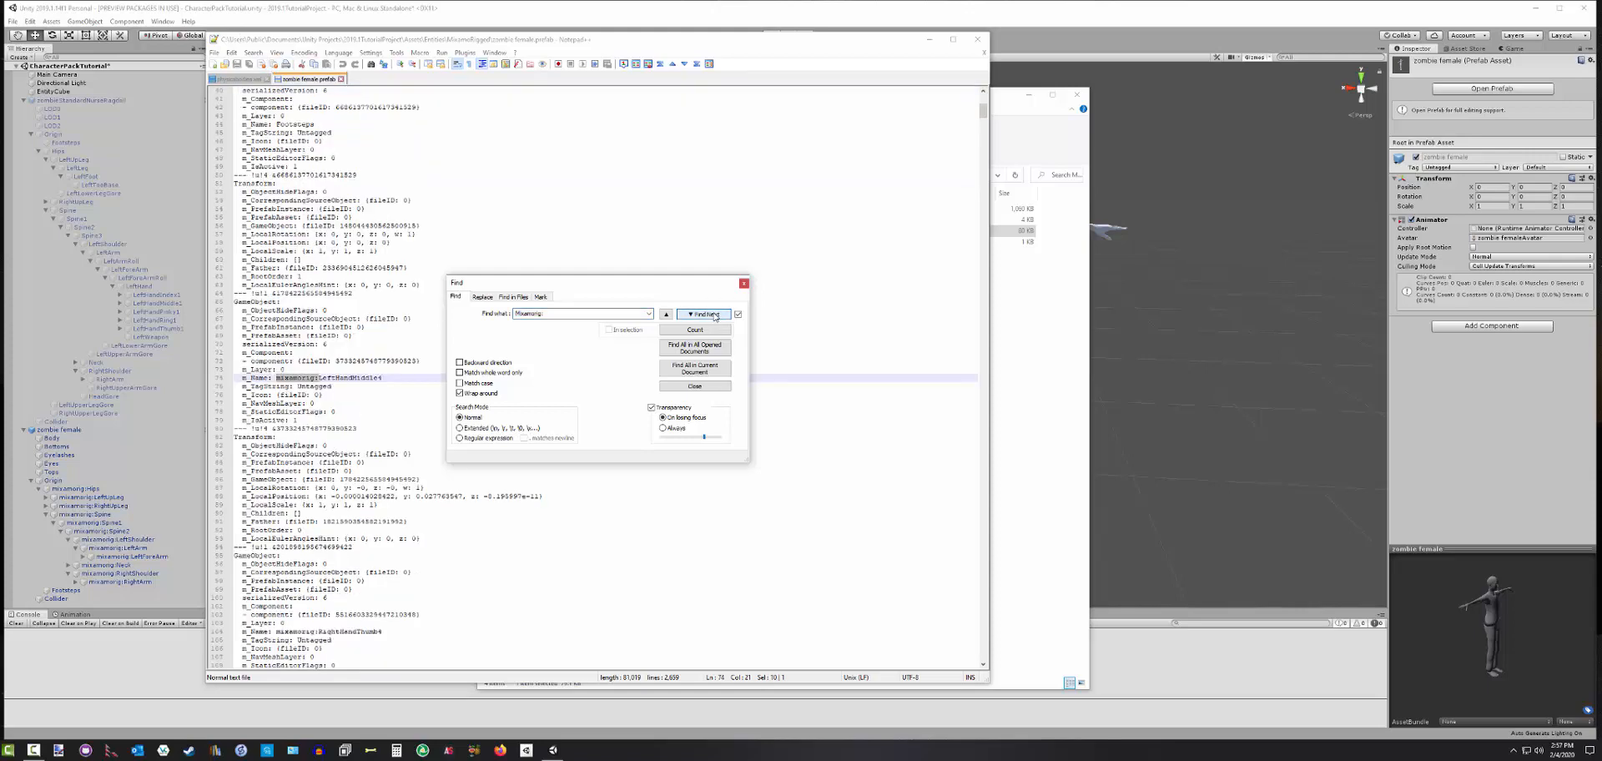
left_click(714, 315)
left_click(714, 315)
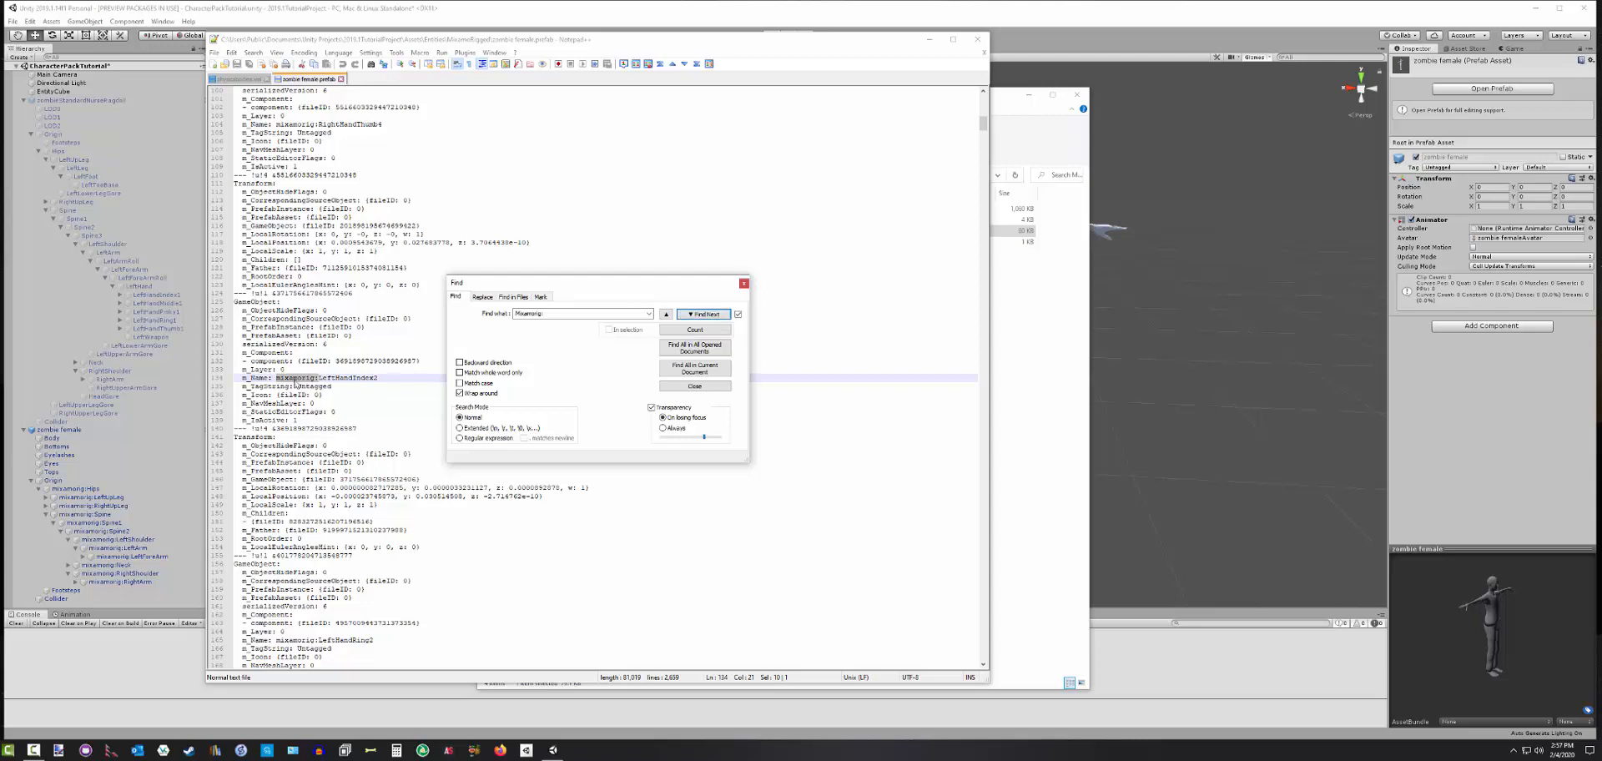
Replace every "Mixamorig:" prefix in the prefab file with nothing, save the file and close the editor
left_click(482, 297)
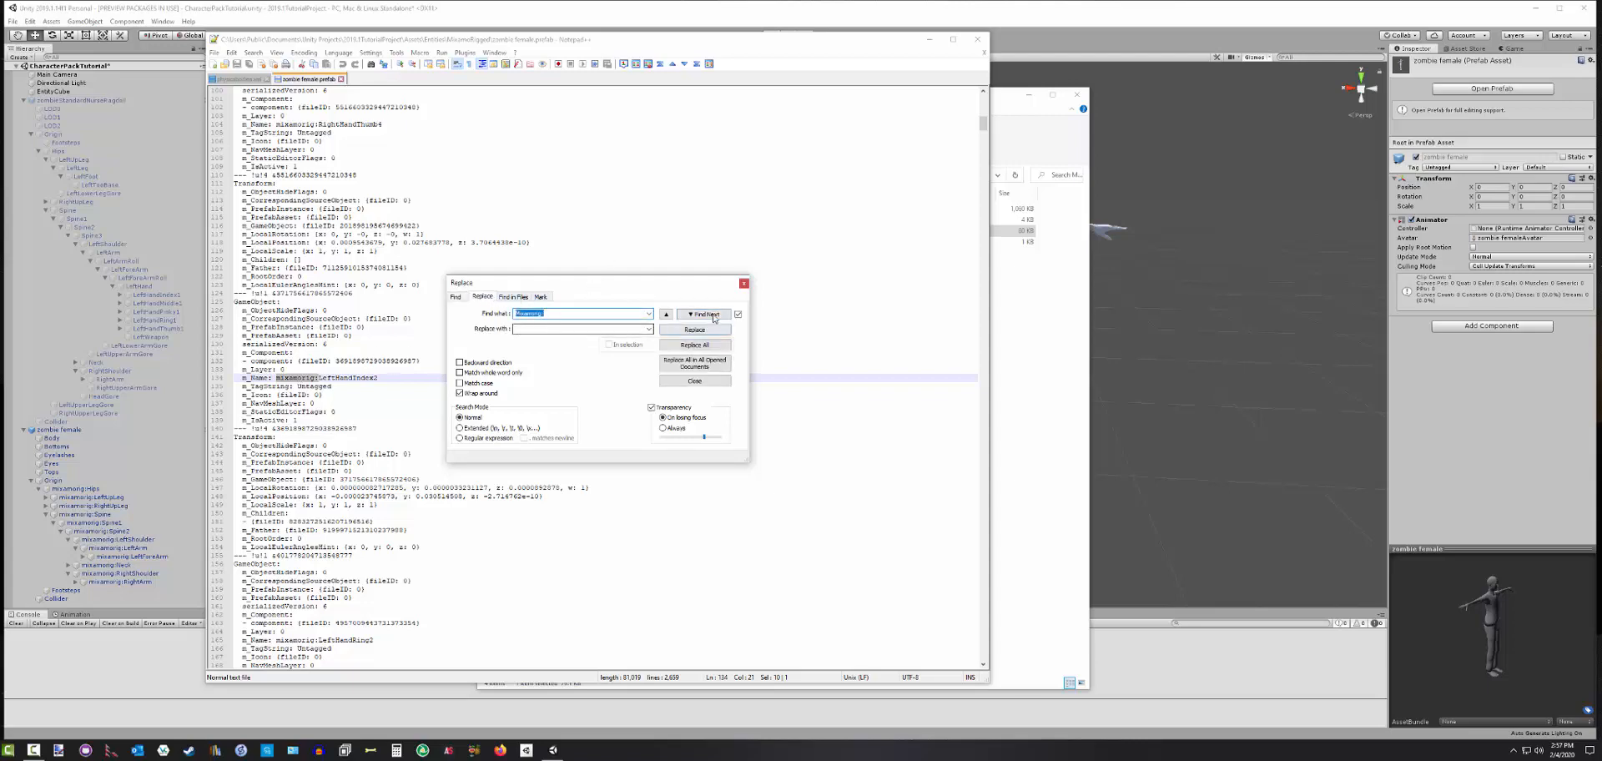
left_click(709, 347)
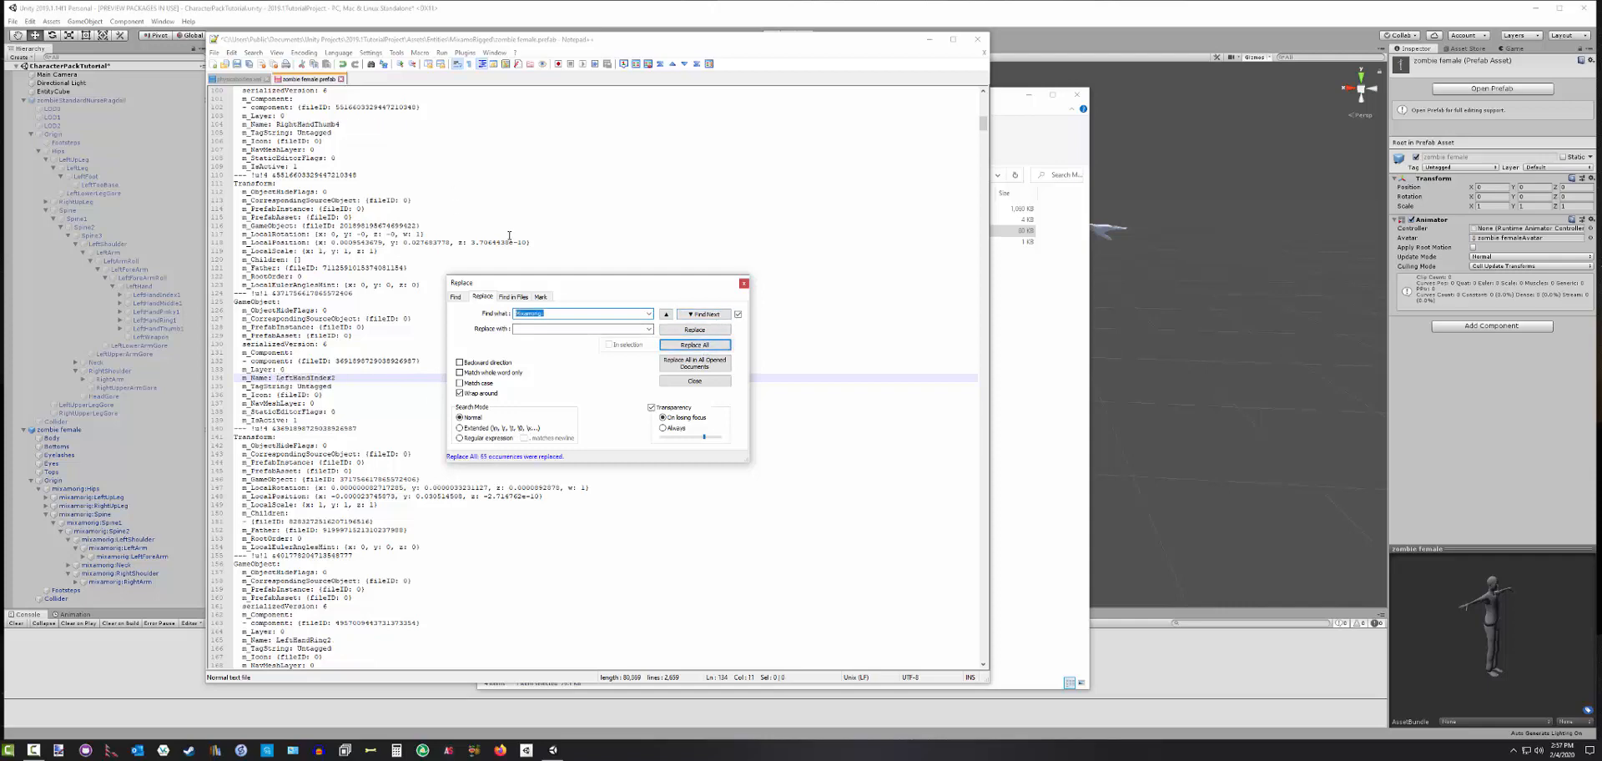
left_click(237, 64)
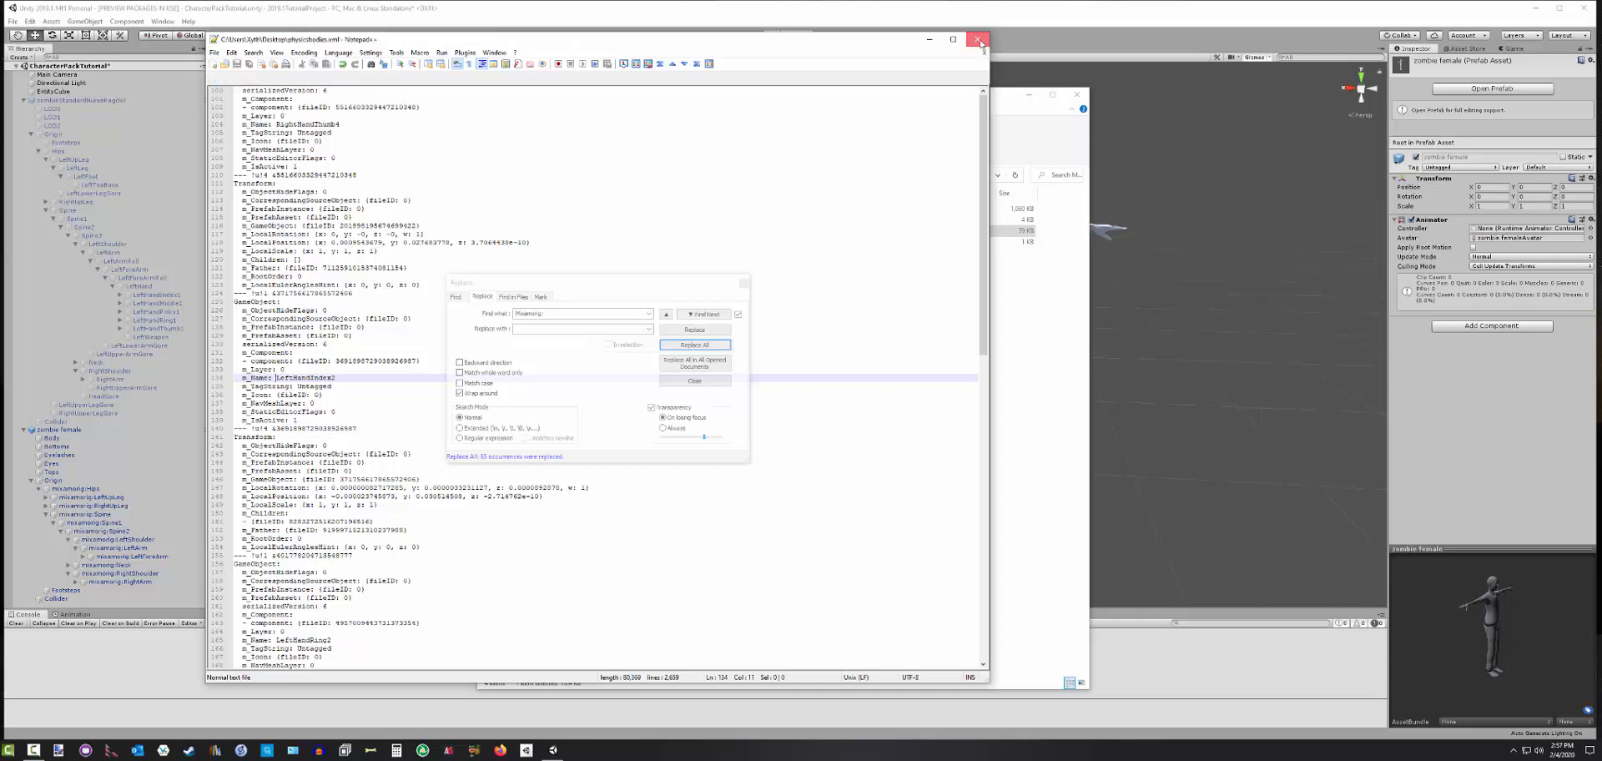
left_click(979, 40)
Expand zombie female's LeftUpLeg and LeftLeg bones in the scene hierarchy to check their names
left_click(158, 429)
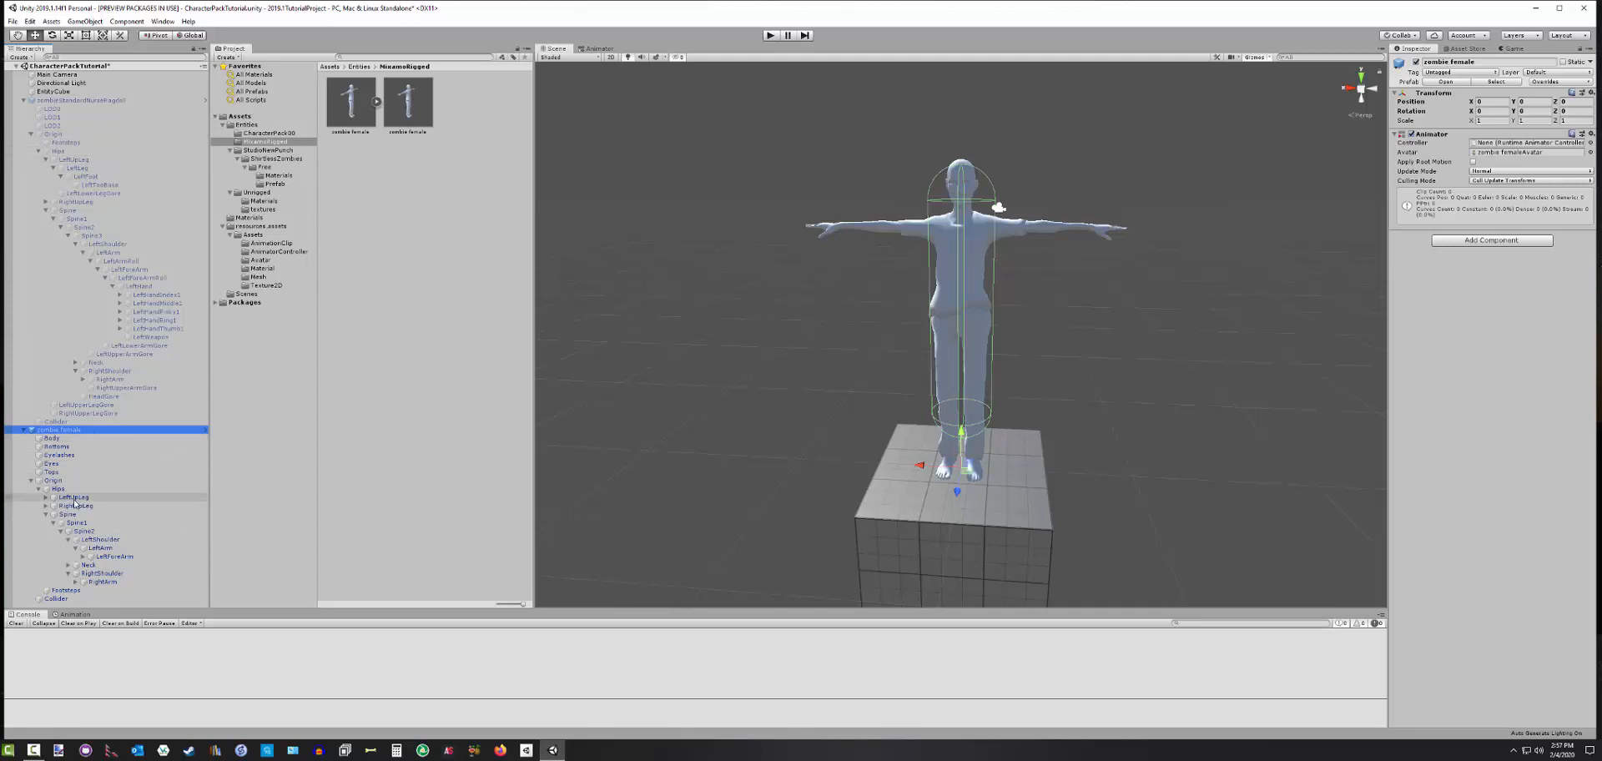
left_click(46, 498)
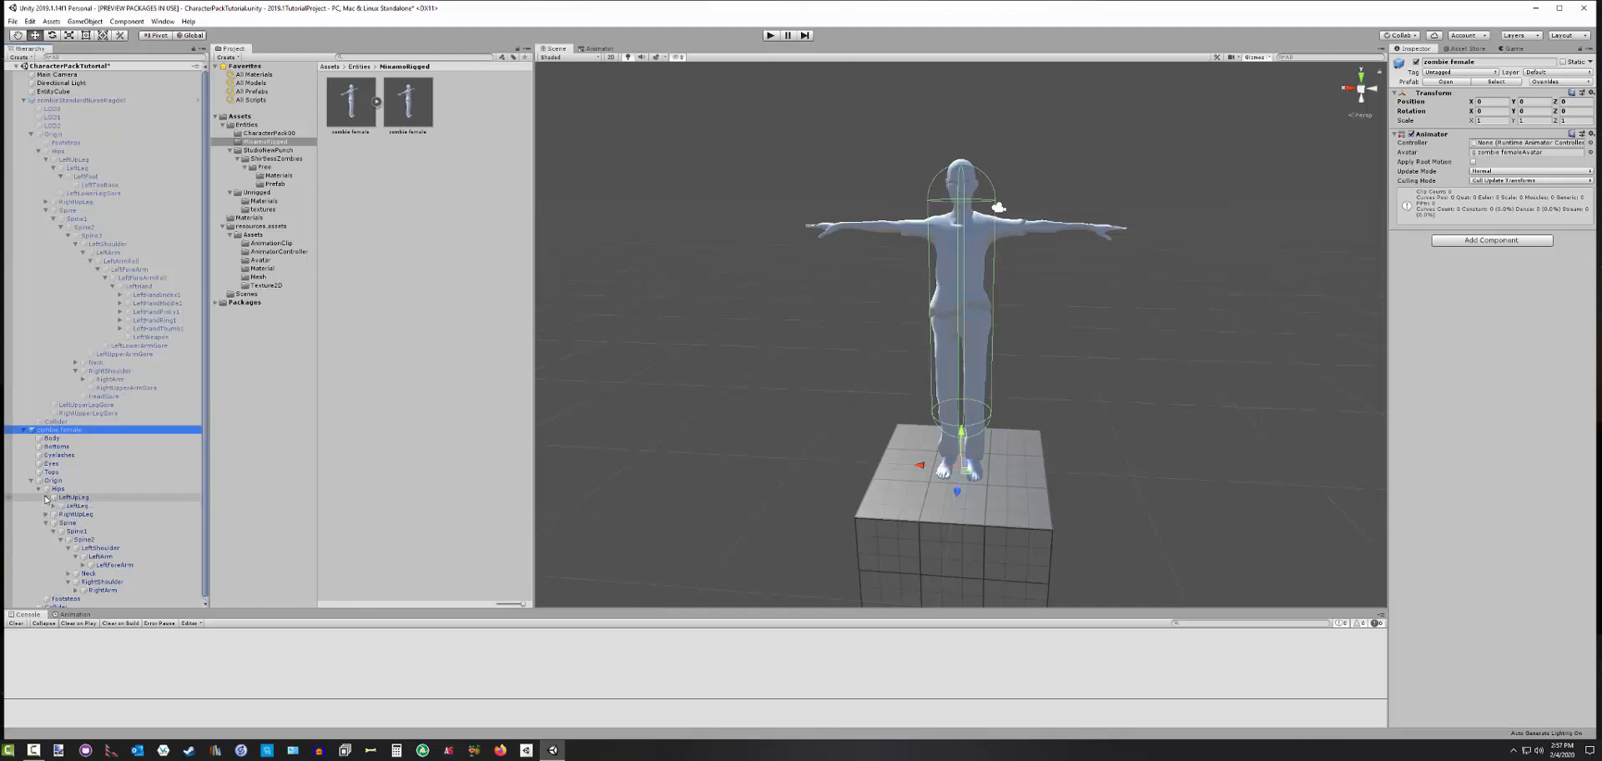
left_click(54, 505)
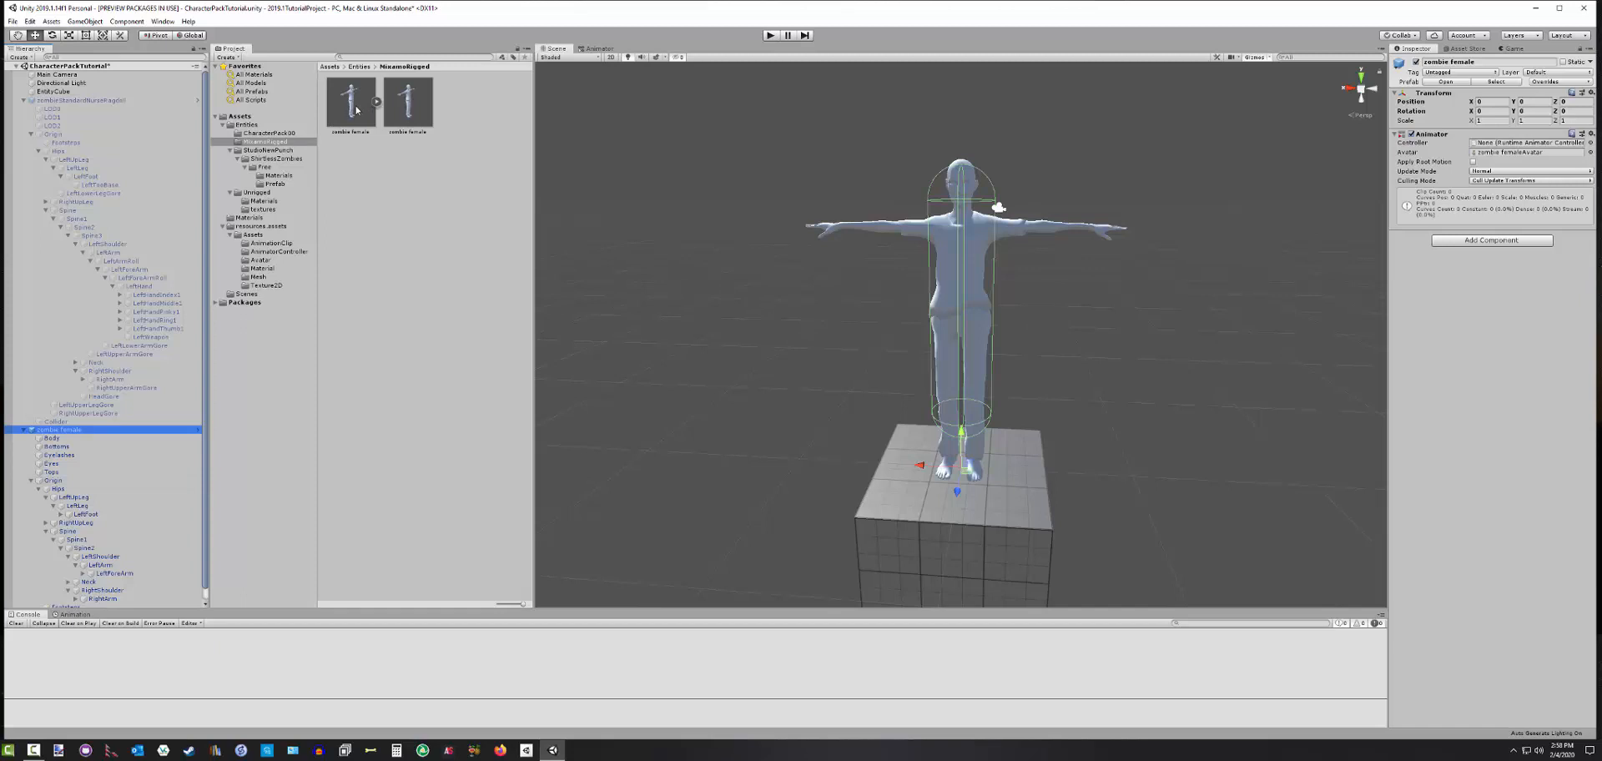
Export the zombie female object as an FBX model to the Assets folder with Compatible Naming turned off
left_click(56, 437)
left_click(58, 429)
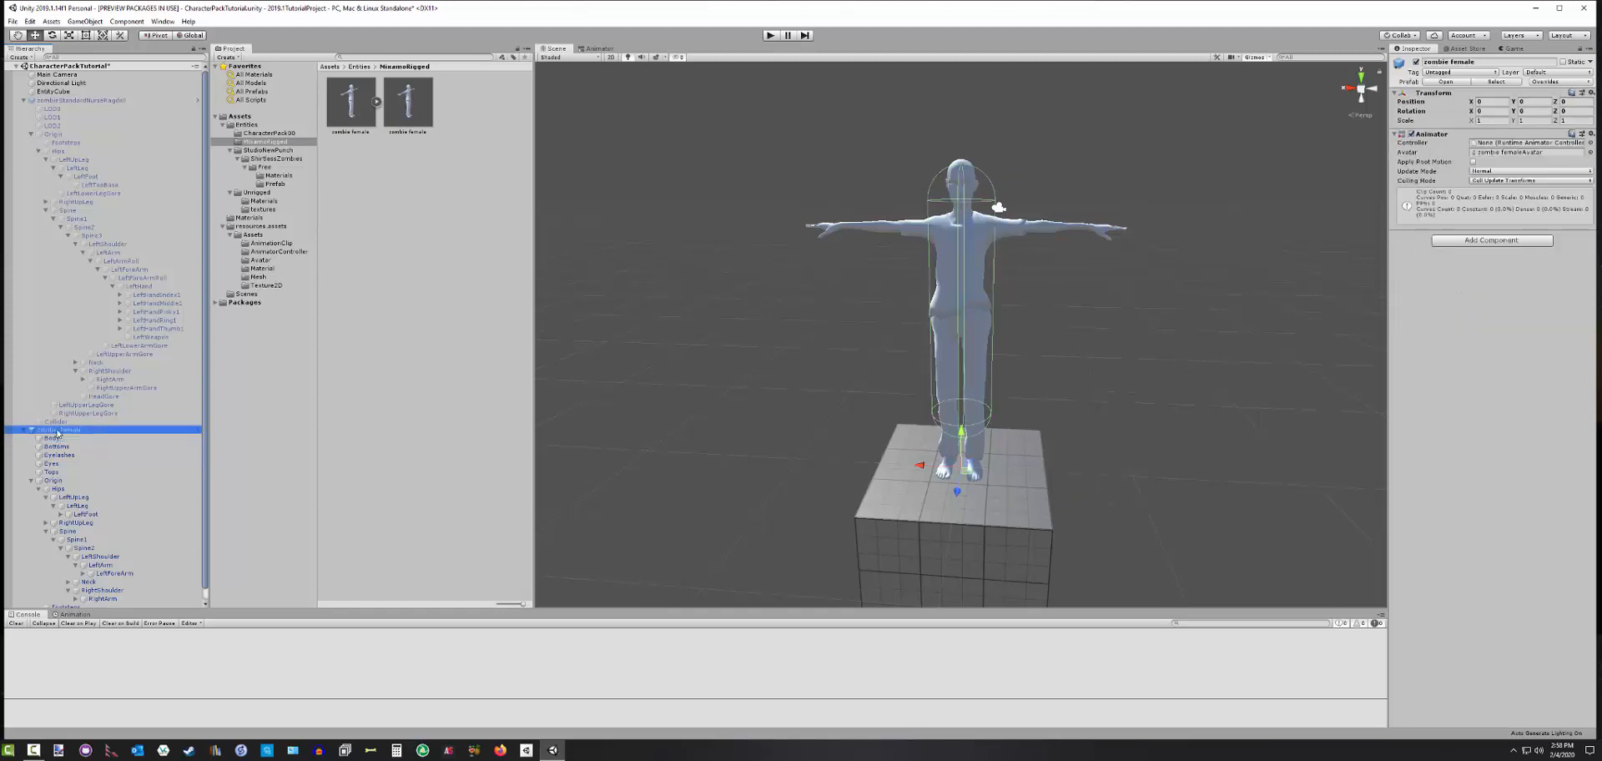
right_click(59, 432)
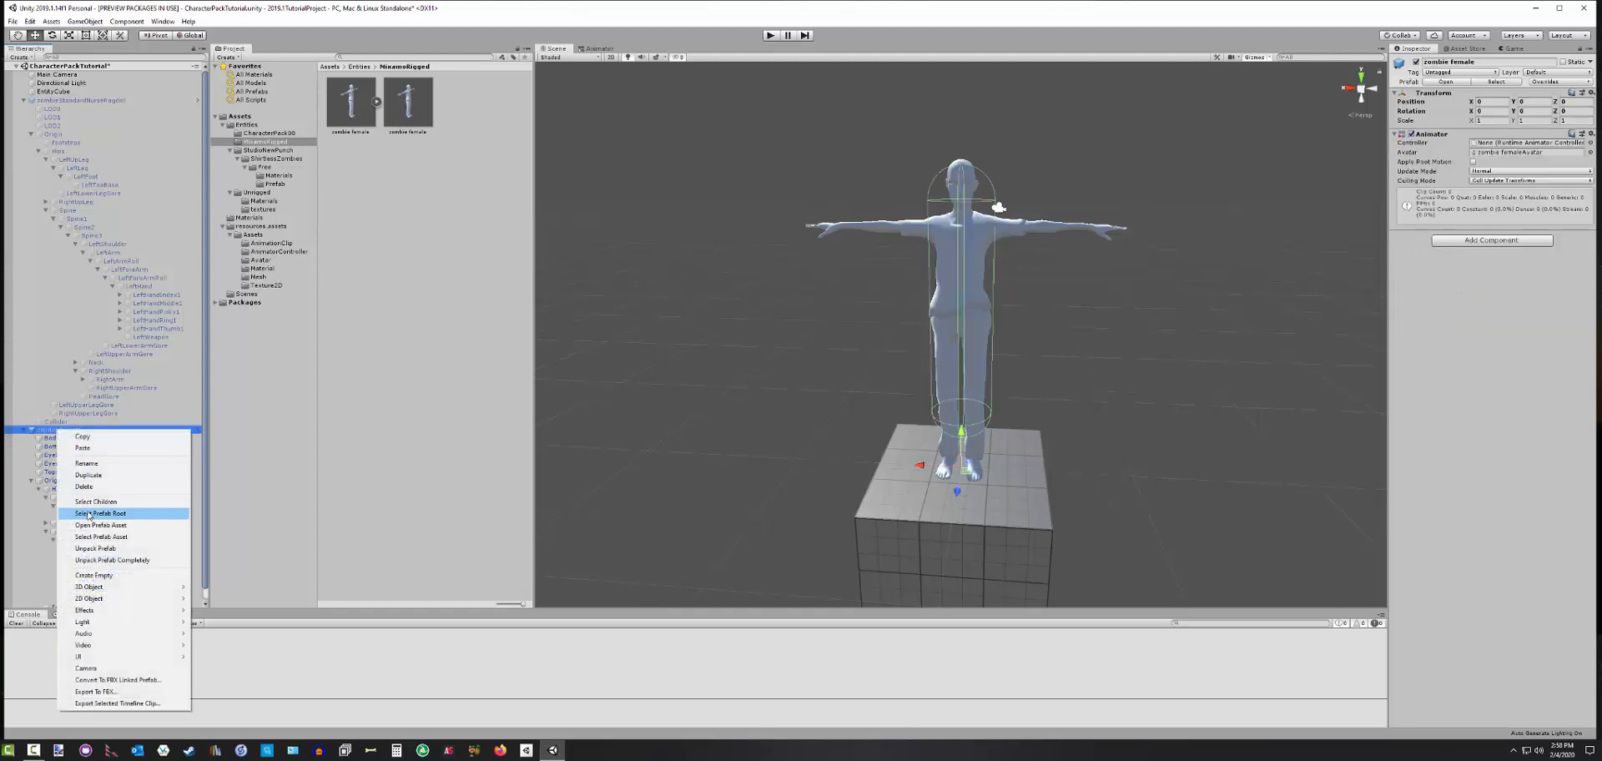
left_click(97, 692)
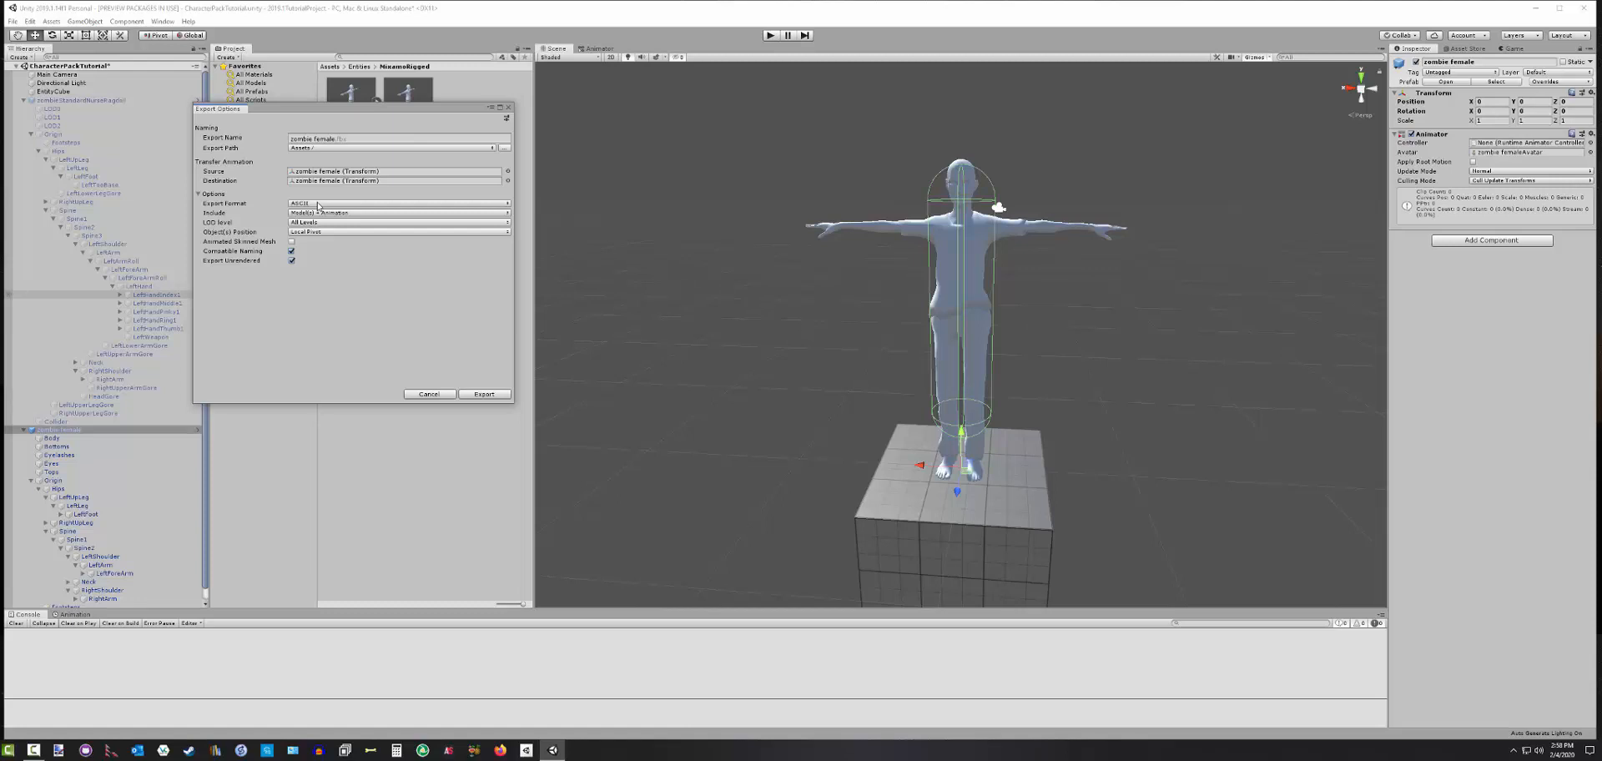
left_click(291, 251)
left_click(484, 394)
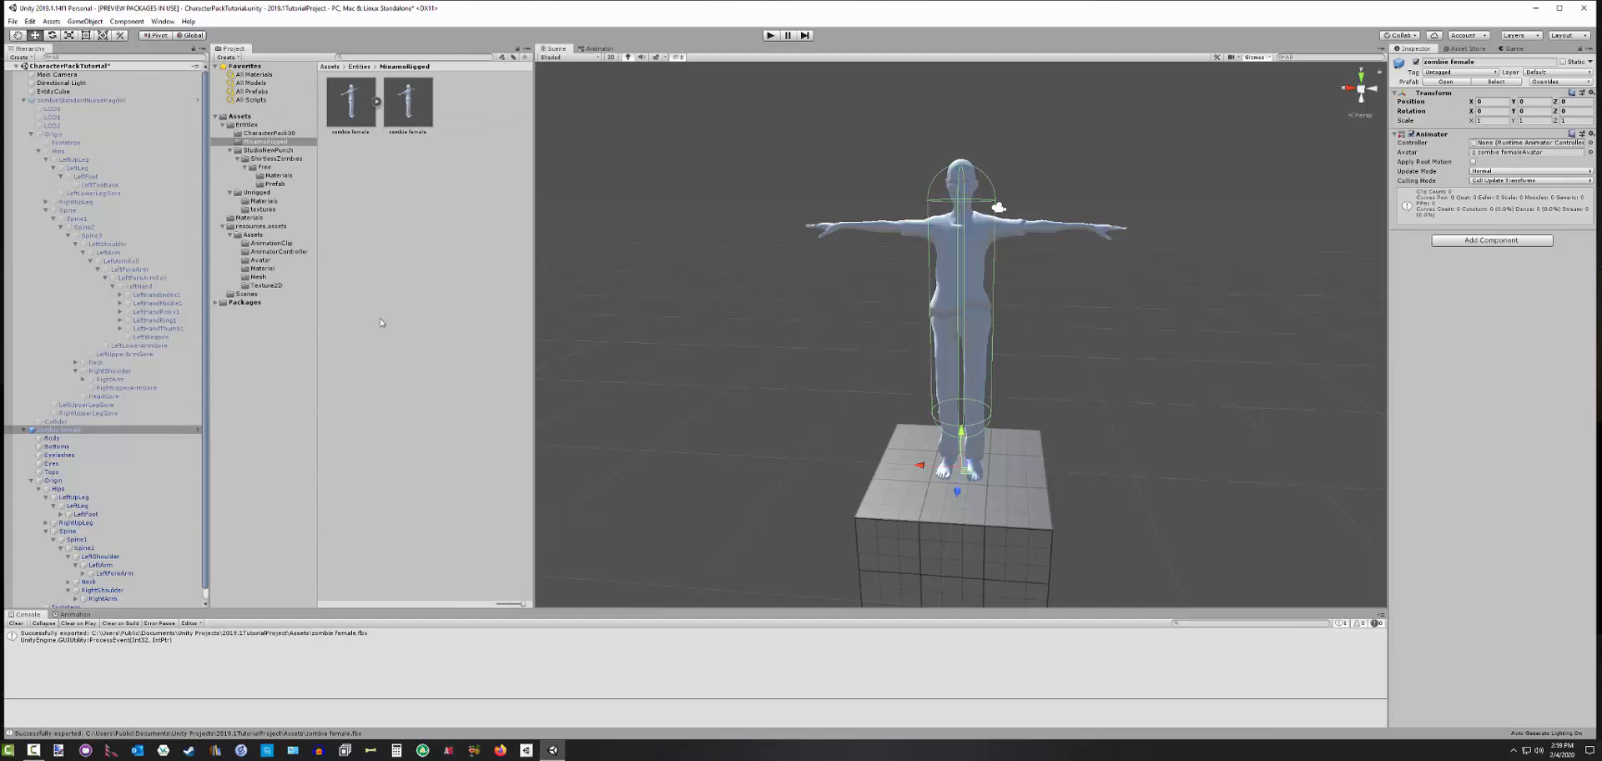
Delete the zombie female object from the scene and compare the original model and prefab assets in the MixamoRigged folder
left_click(60, 431)
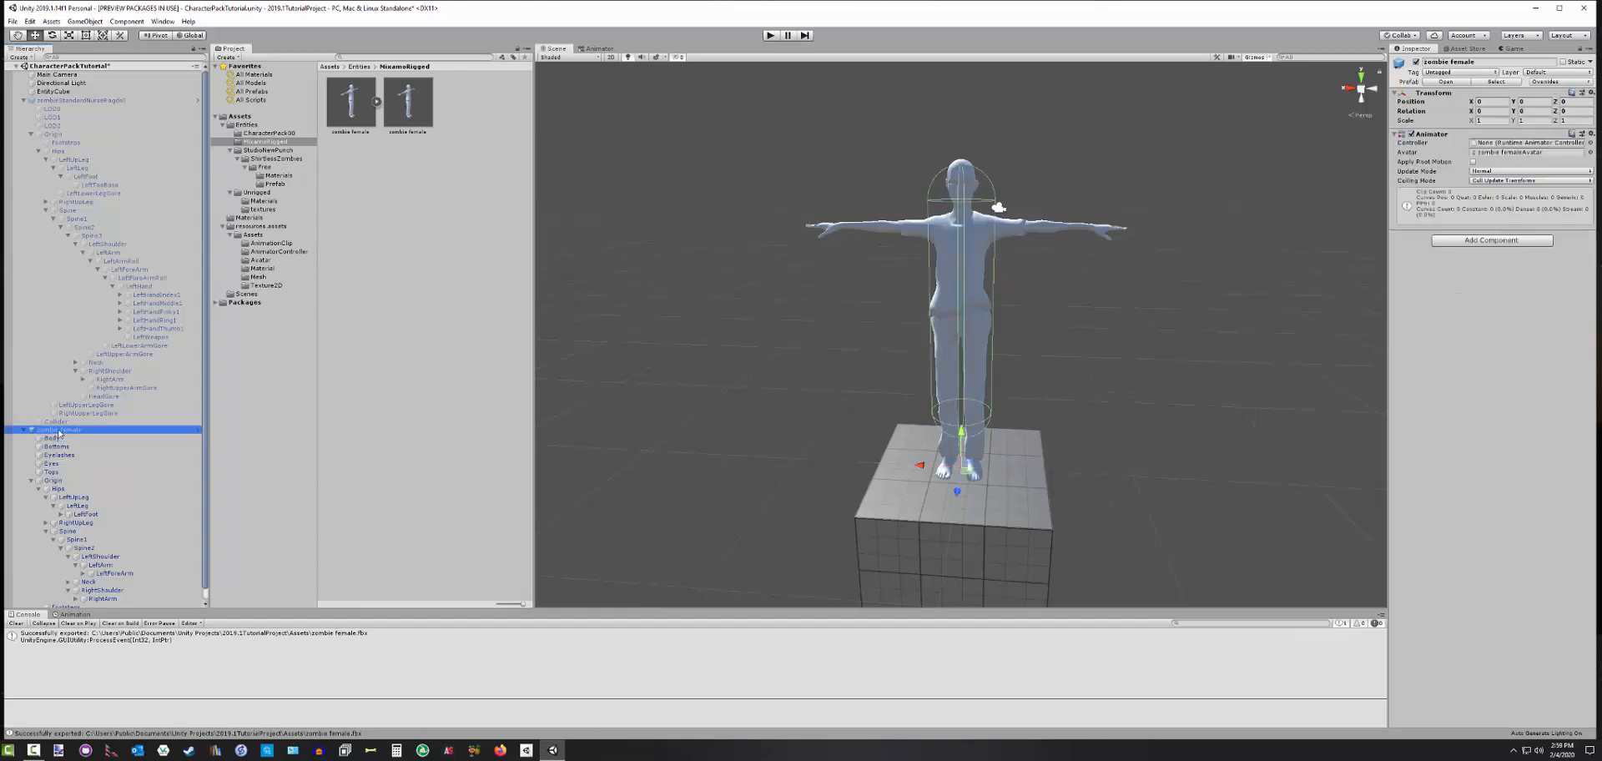
key("Delete")
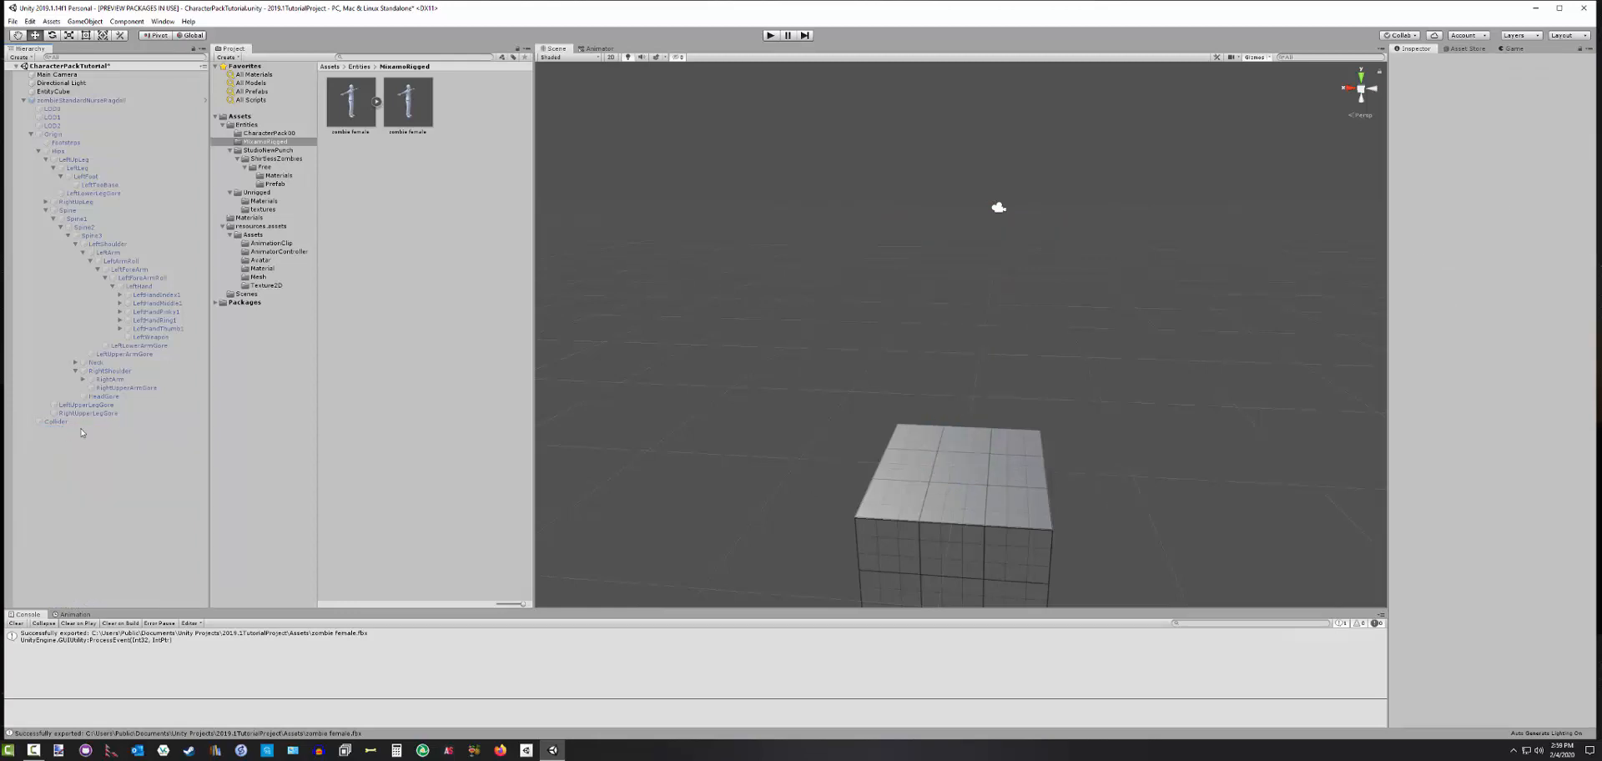
left_click(404, 102)
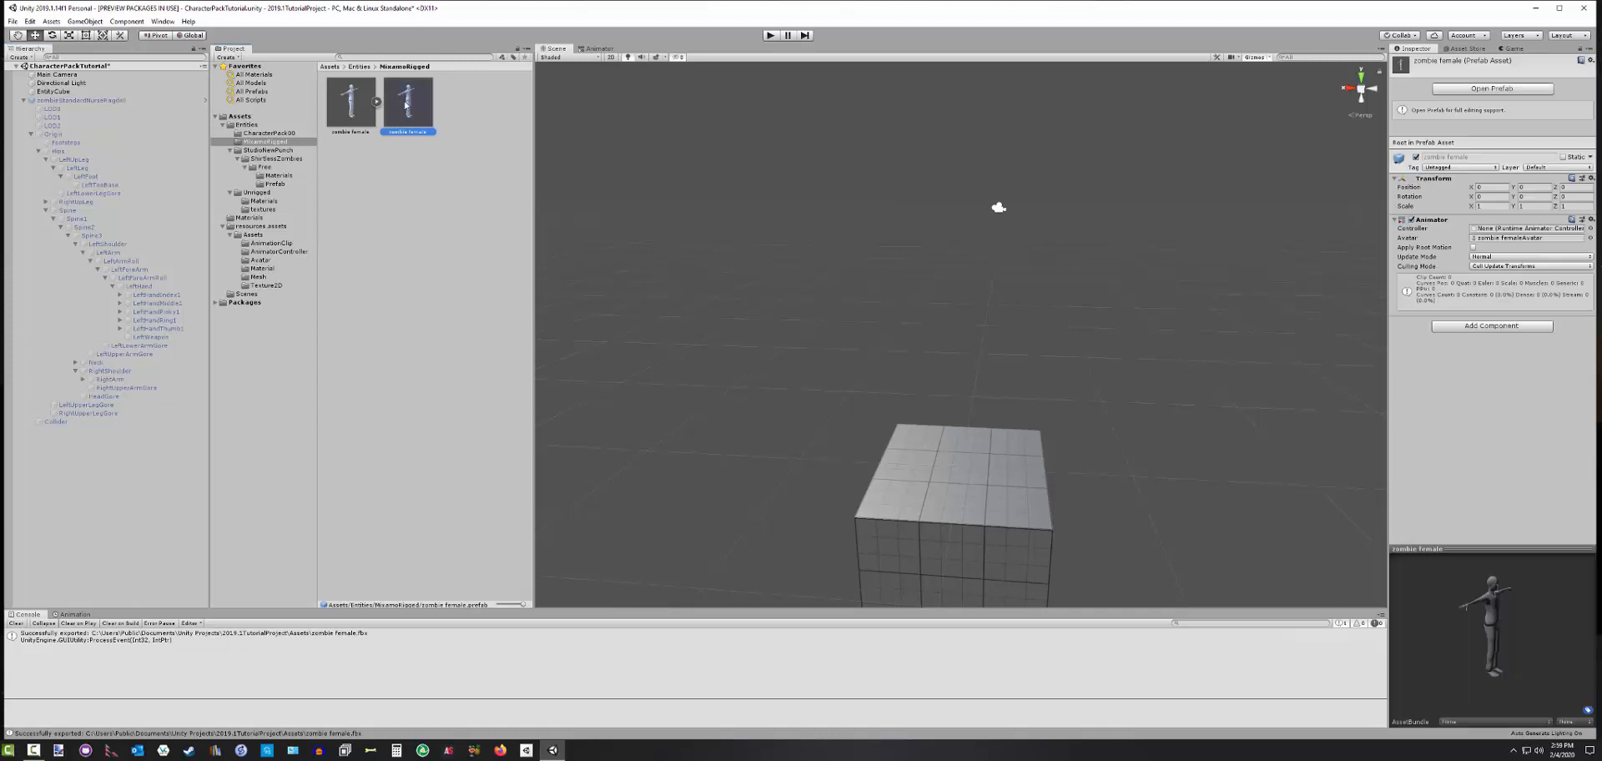
left_click(356, 104)
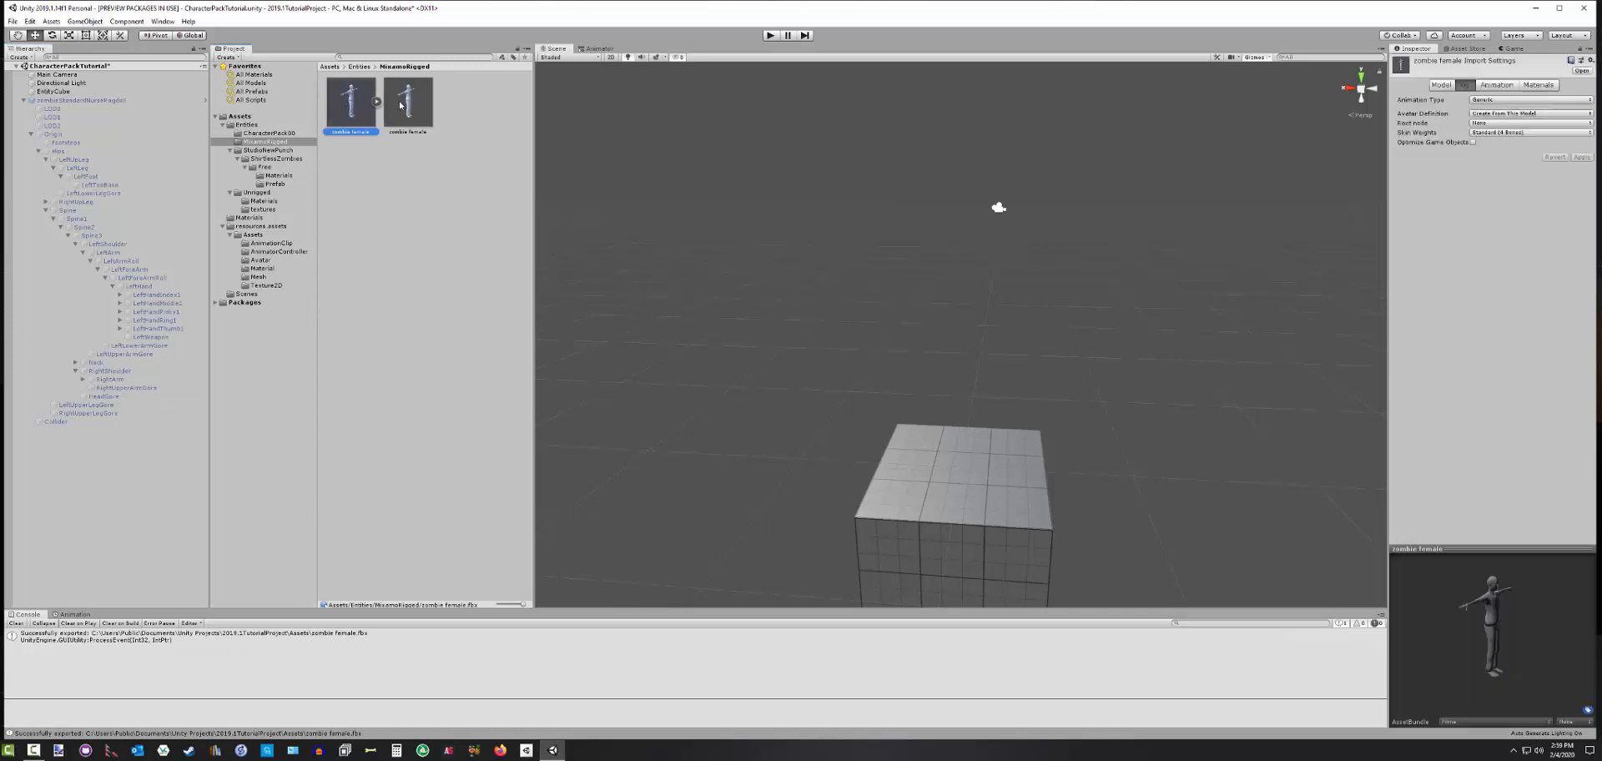
left_click(403, 106)
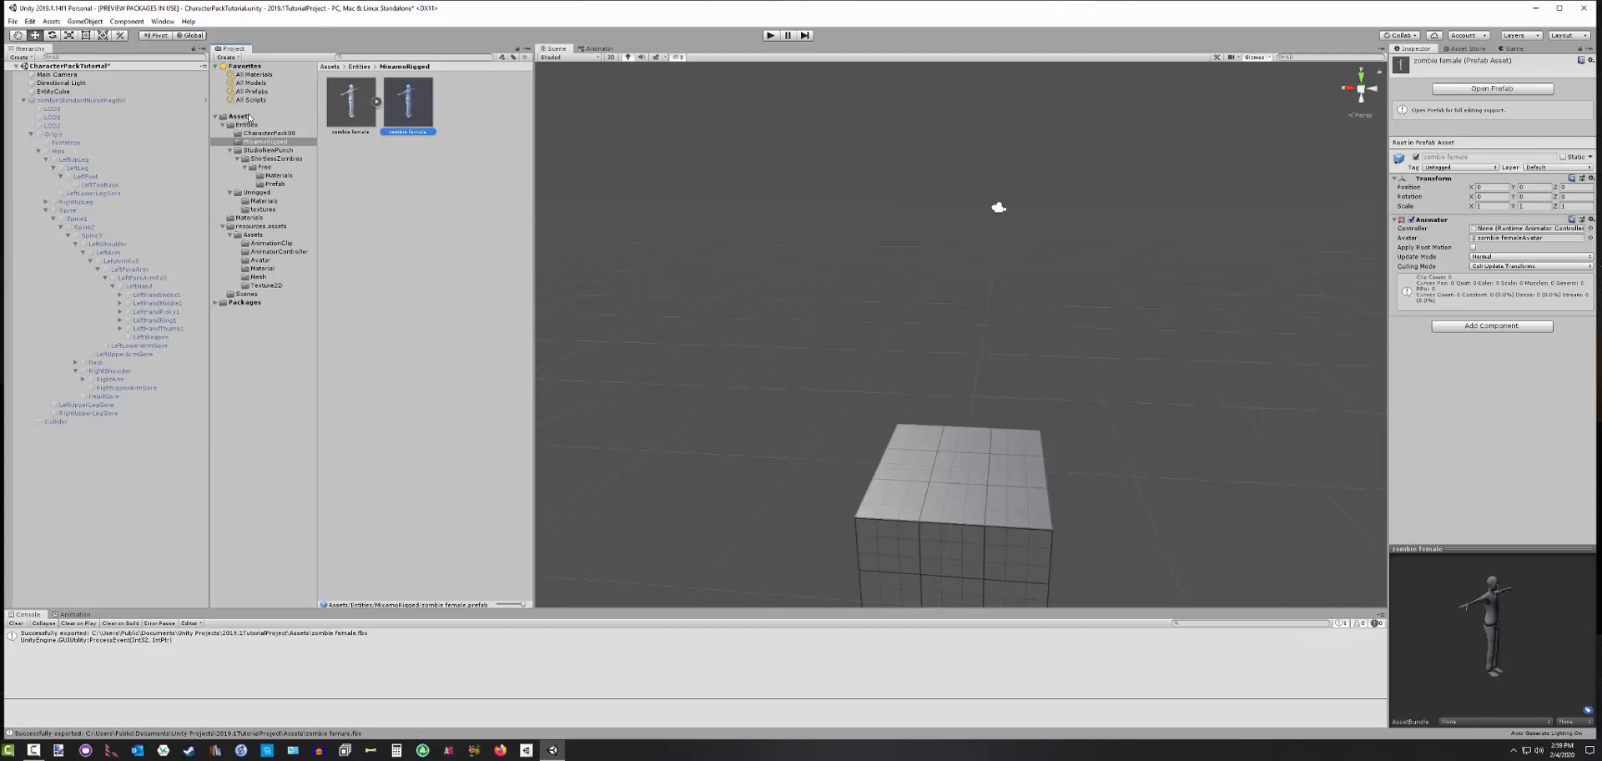
Place the exported zombie female model from the root Assets folder in the scene and expand its hierarchy
left_click(247, 116)
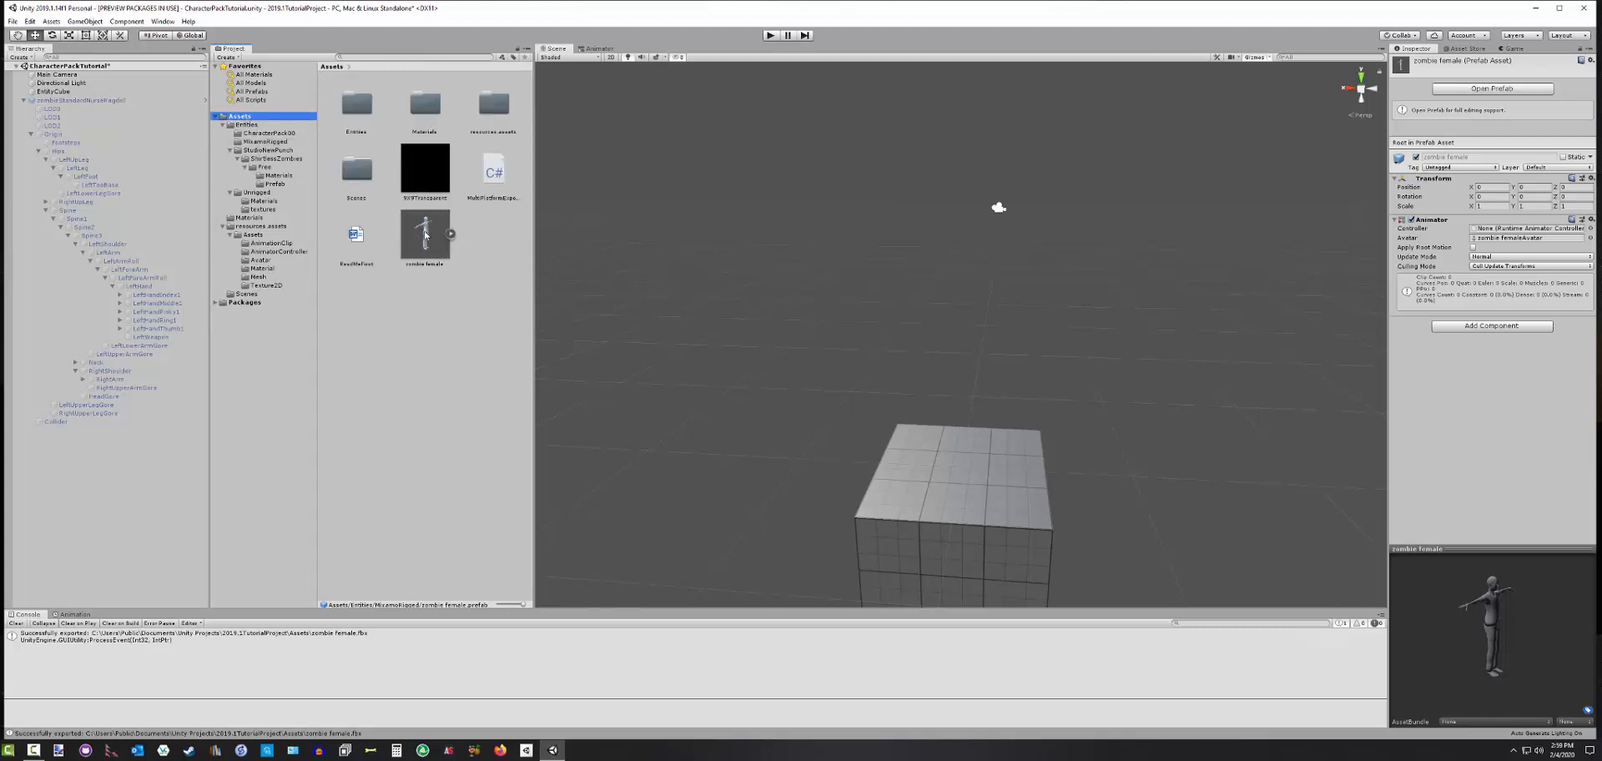
left_click(451, 234)
left_click(451, 235)
left_click_drag(427, 234, 75, 482)
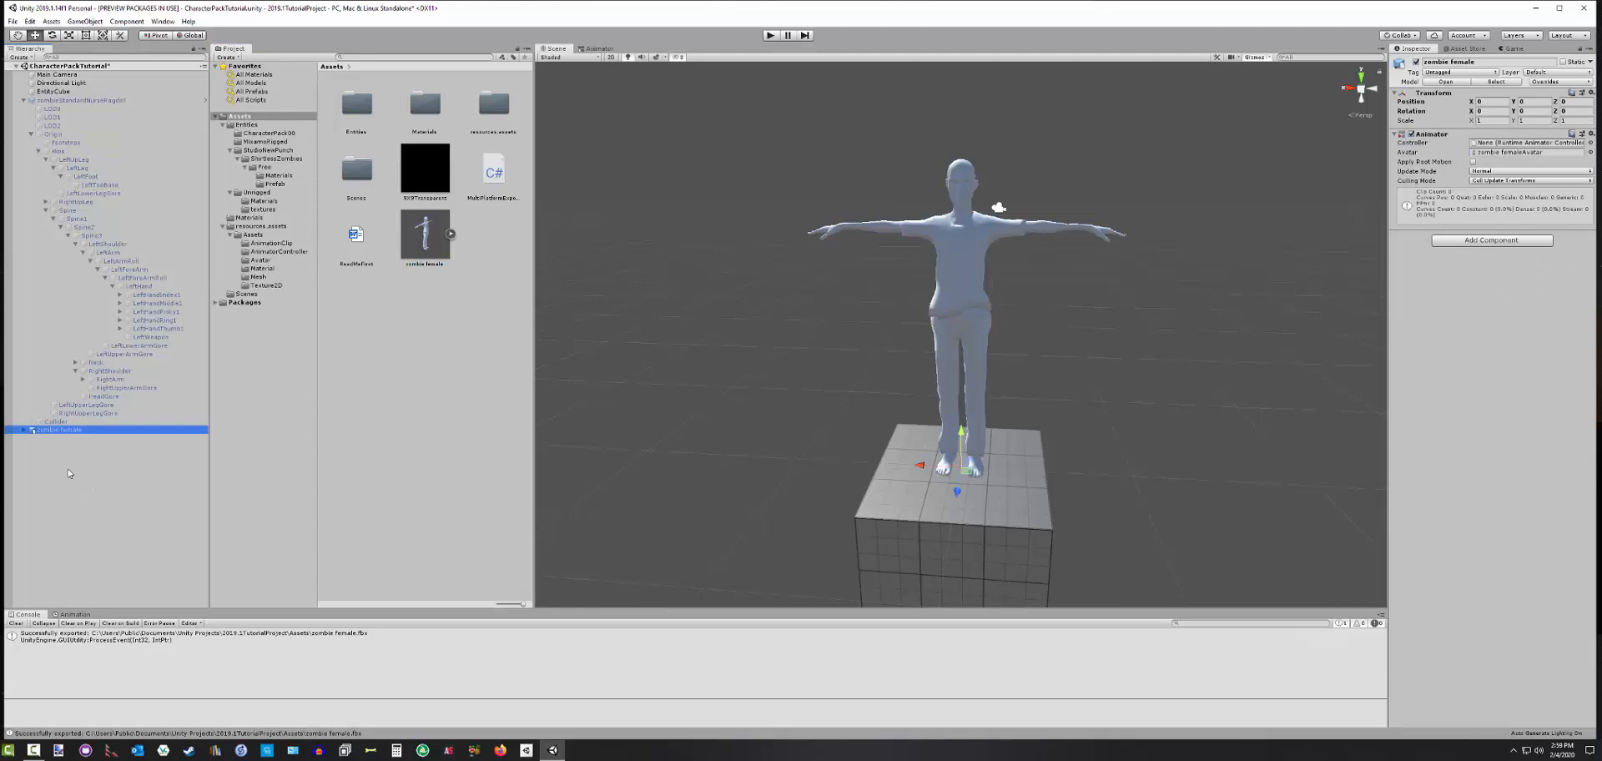
left_click(24, 430)
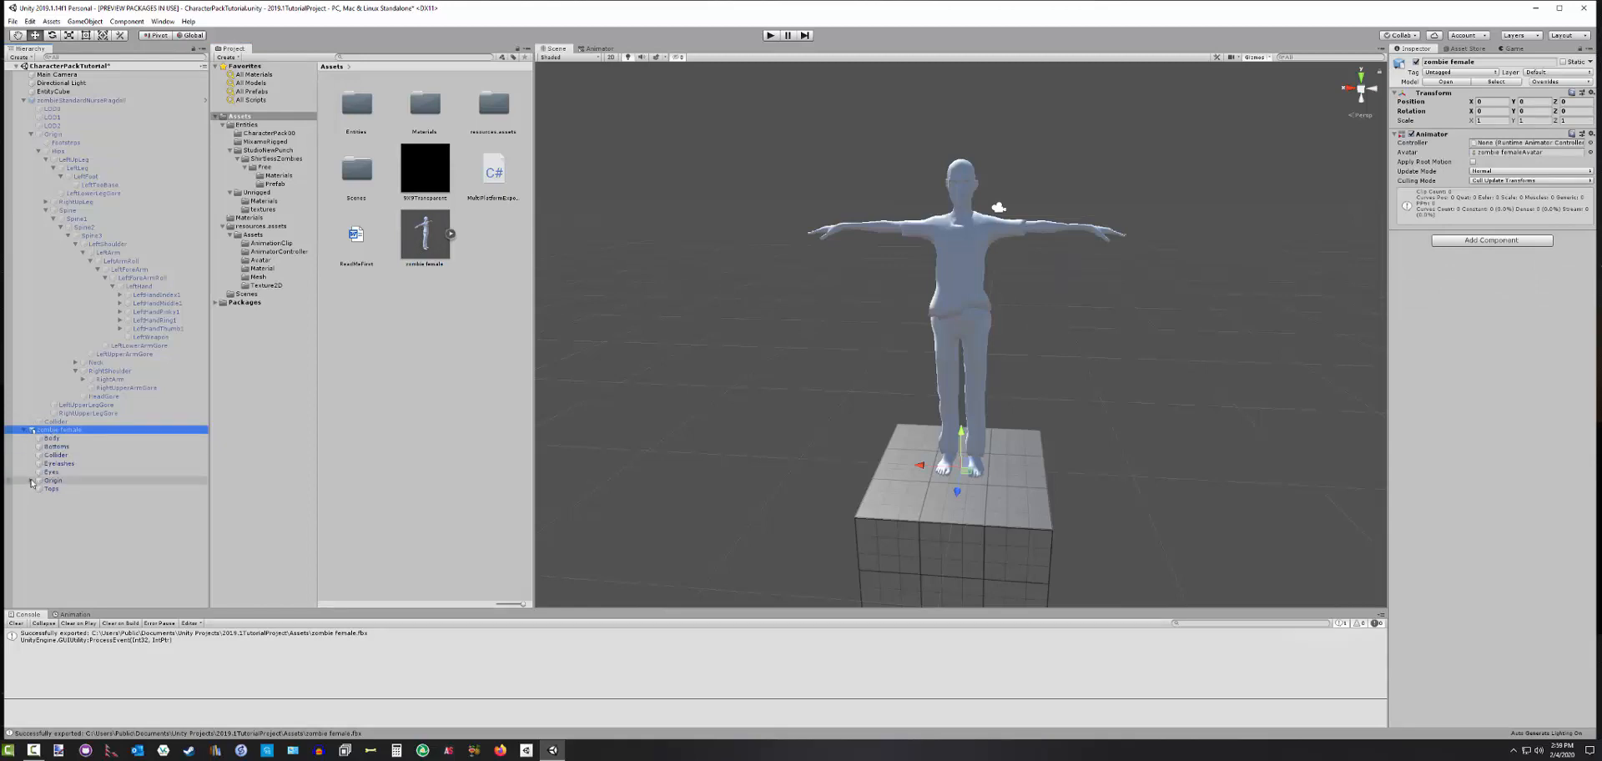
Delete the placed instance of the exported zombie female model from the scene
left_click(58, 439)
left_click(61, 430)
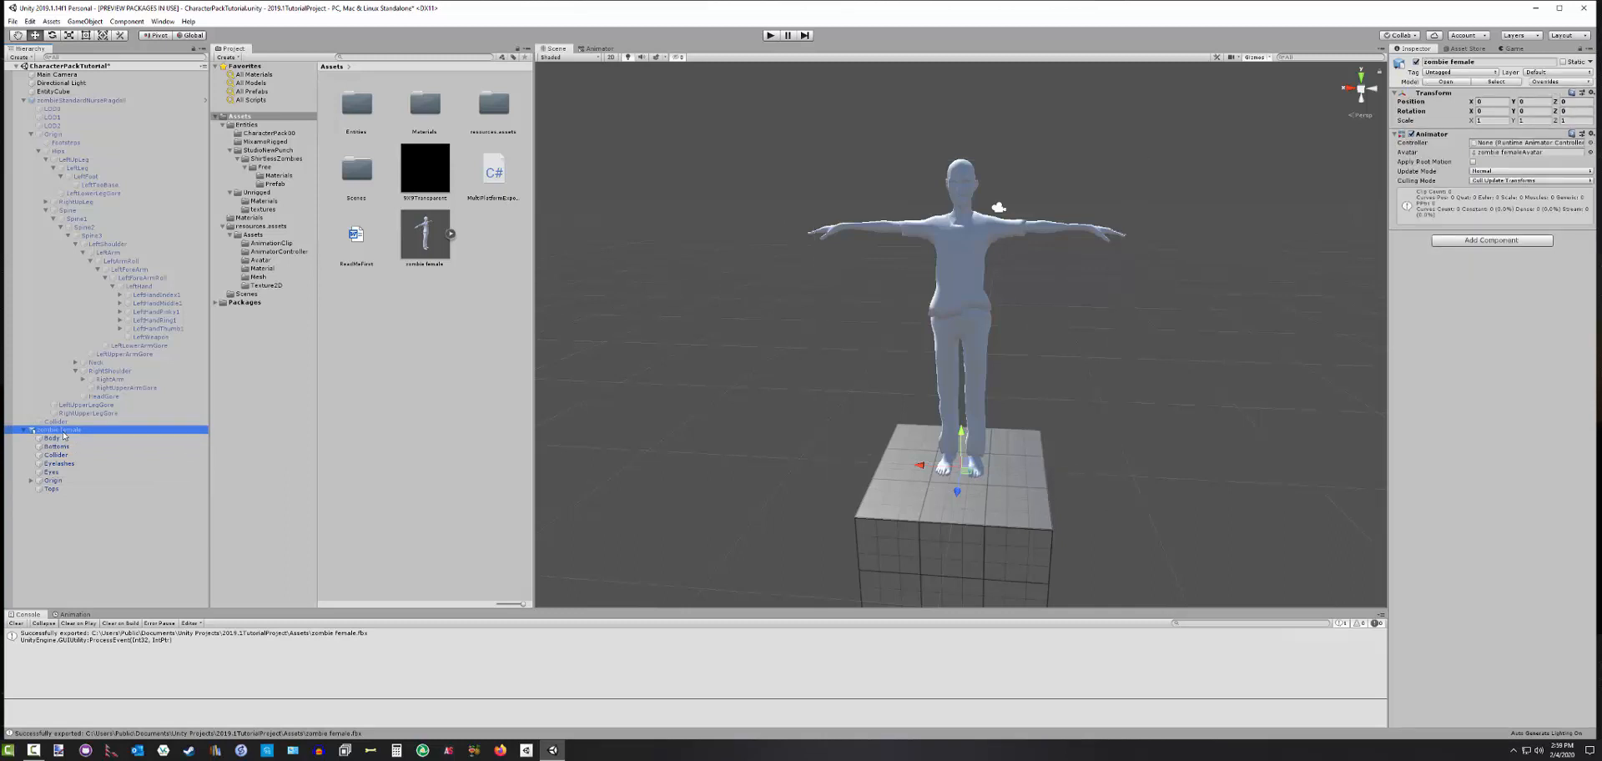
key("Delete")
Set the exported zombie female model's rig animation type to Humanoid and apply the import settings
left_click(430, 232)
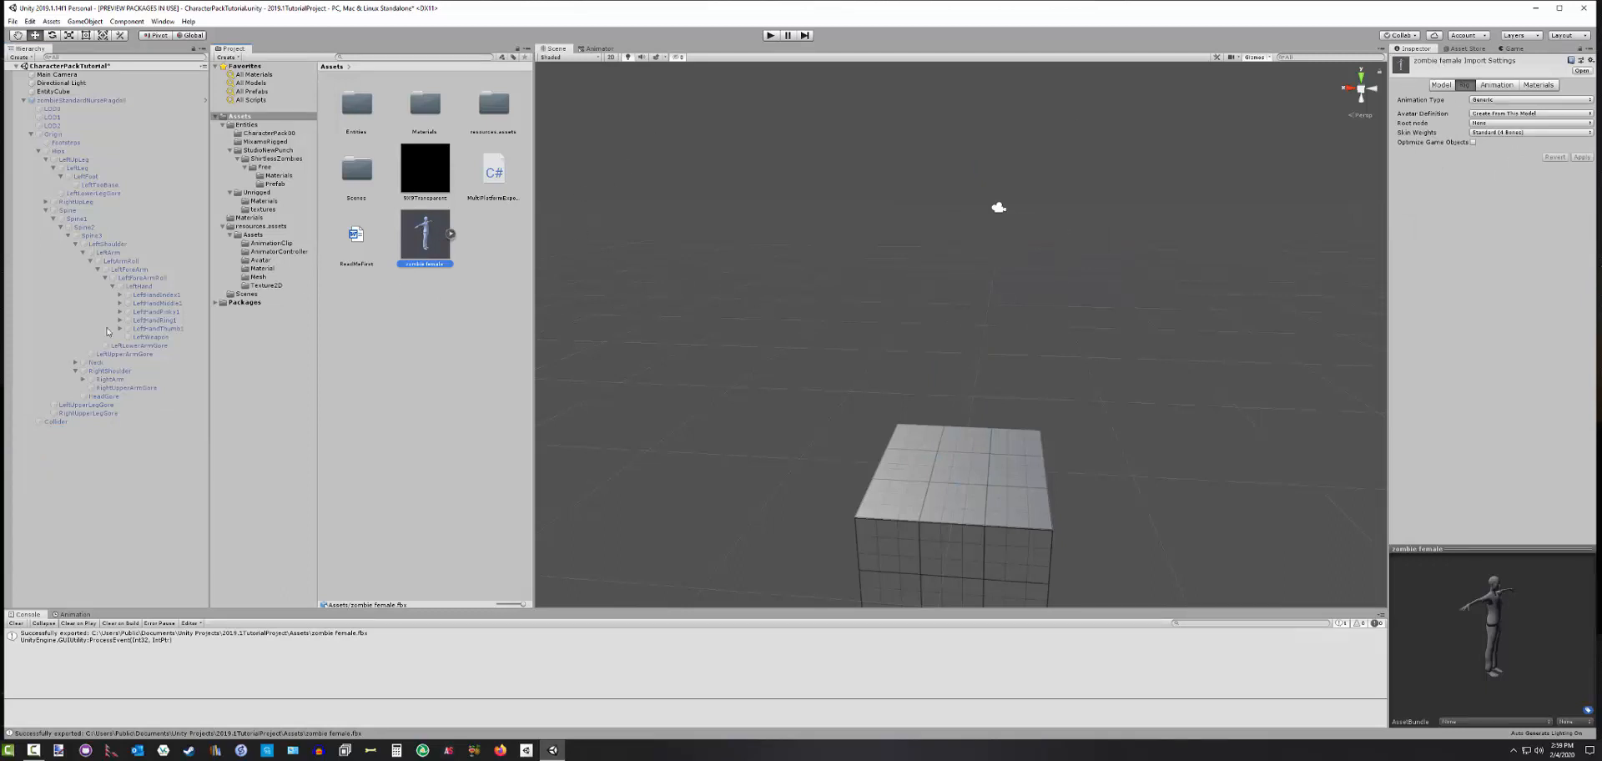
left_click(1491, 101)
left_click(1502, 142)
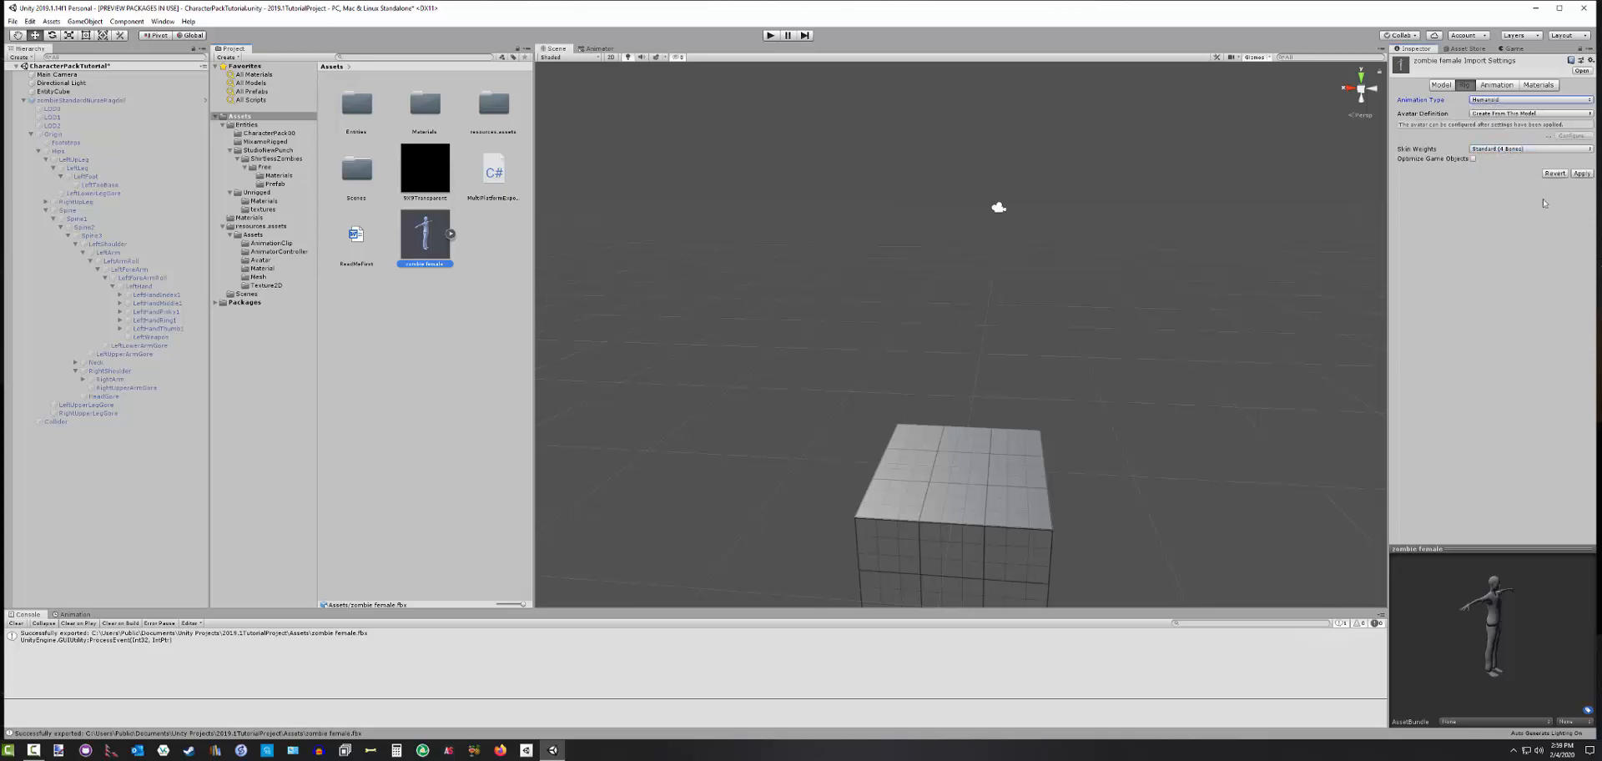
left_click(1582, 173)
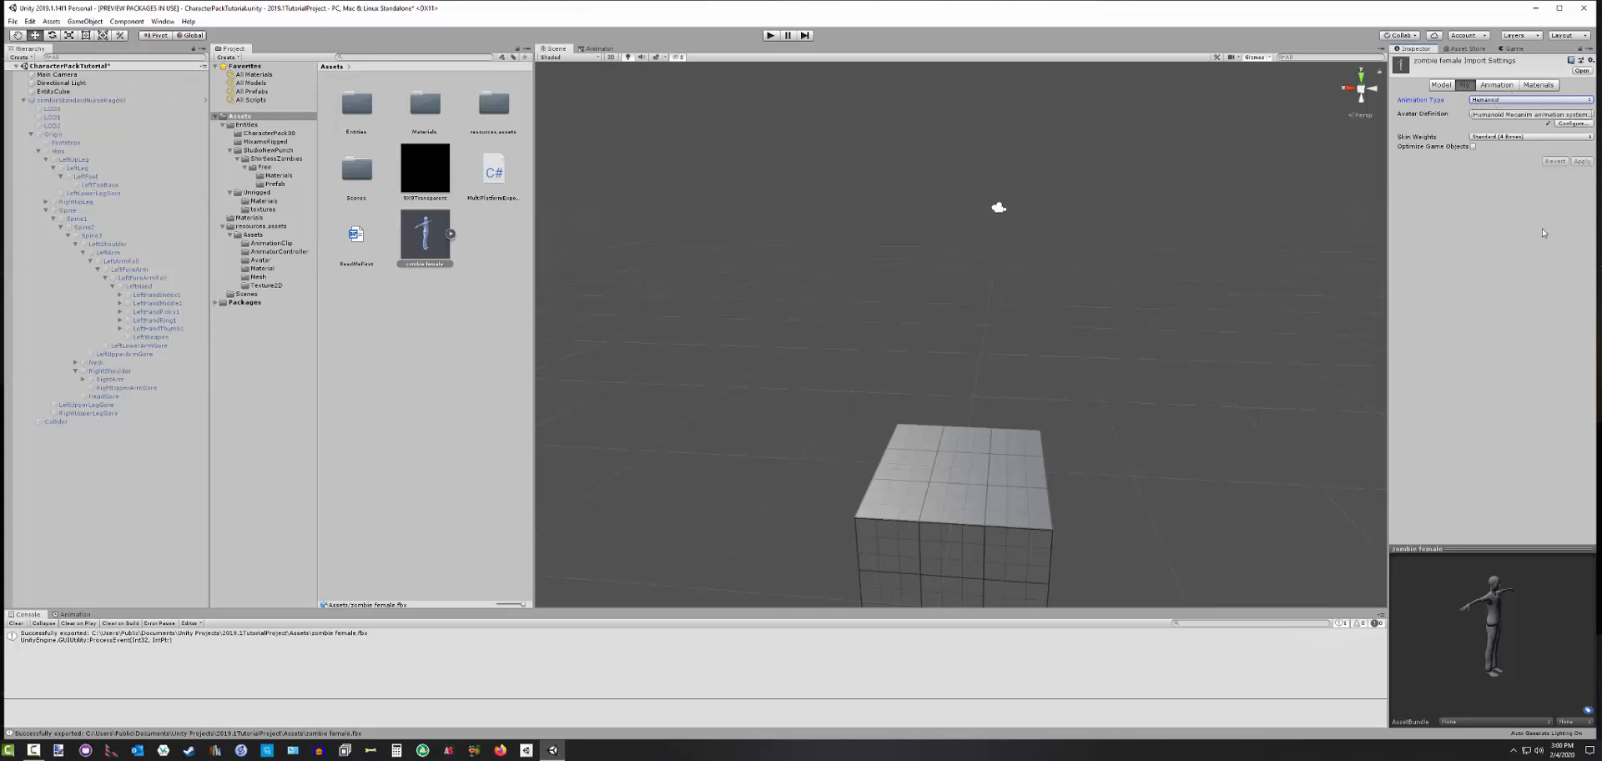
Open the avatar configuration for the exported zombie female model, saving the scene changes, and view the head bone mapping
left_click(1572, 123)
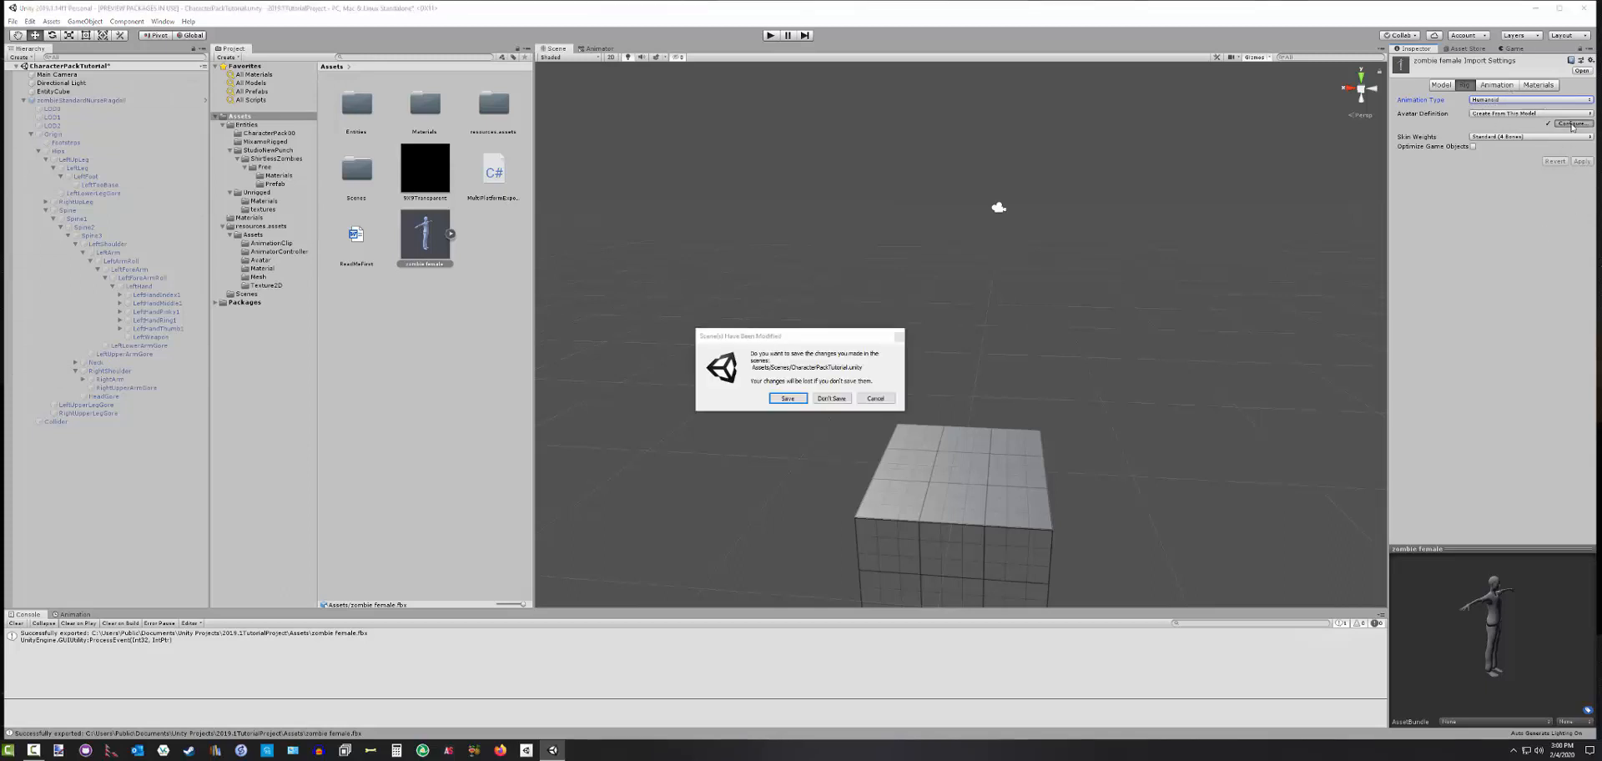
left_click(787, 399)
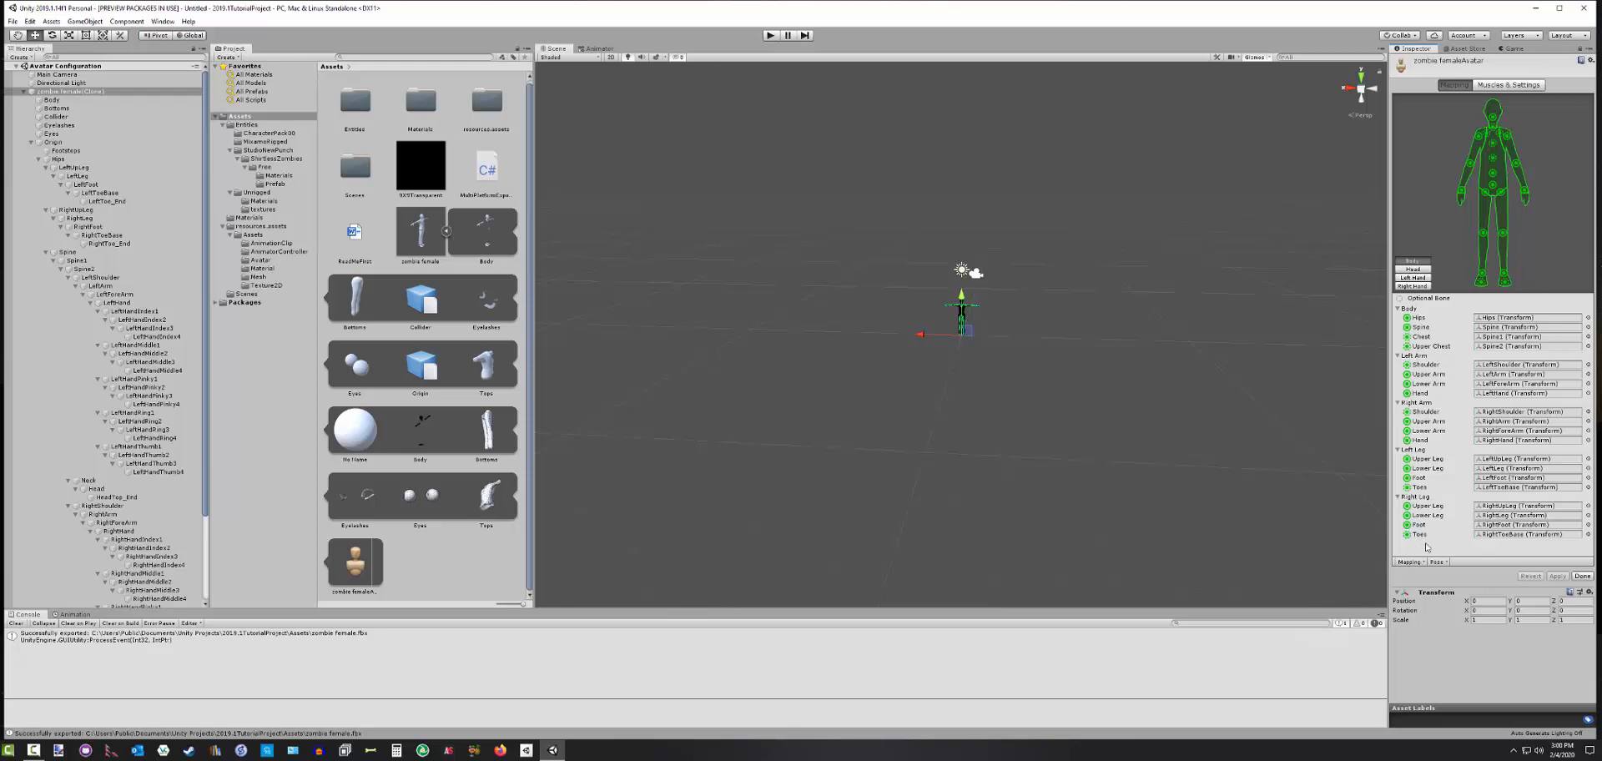
left_click(1415, 269)
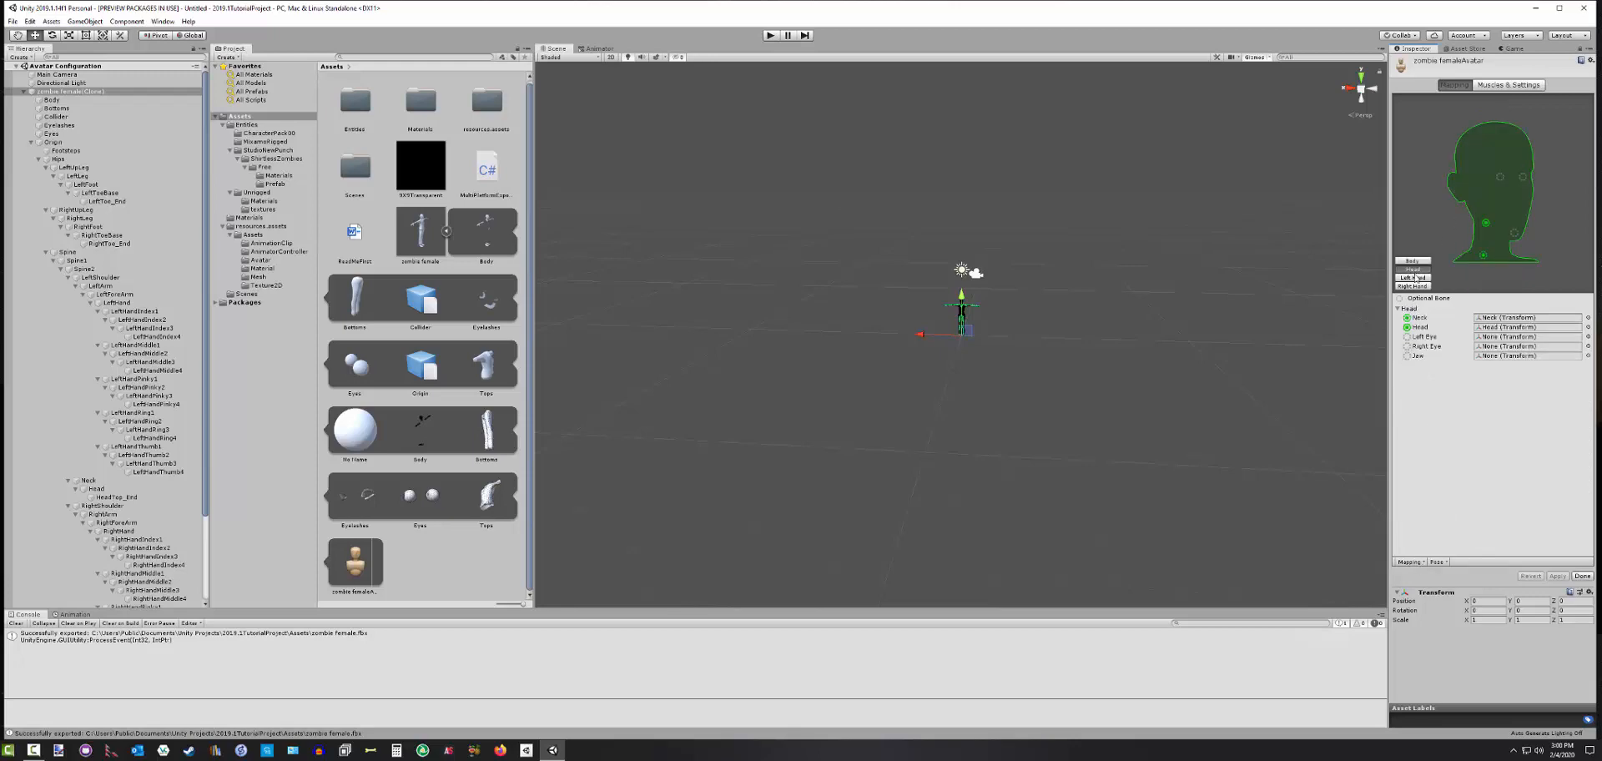
Review the avatar's left hand, right hand and body bone mappings
left_click(1414, 278)
left_click(1414, 286)
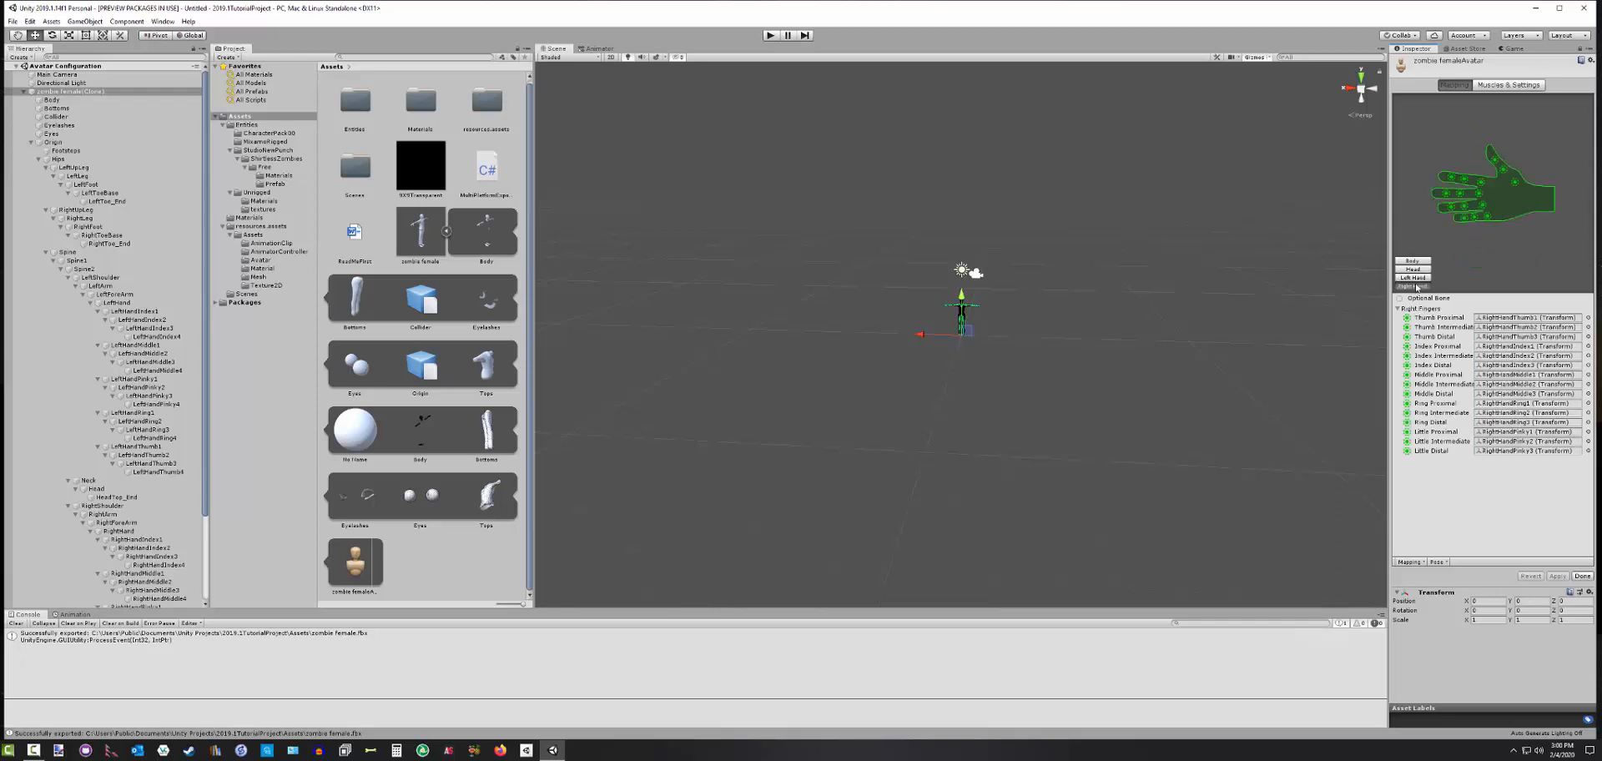
left_click(1413, 261)
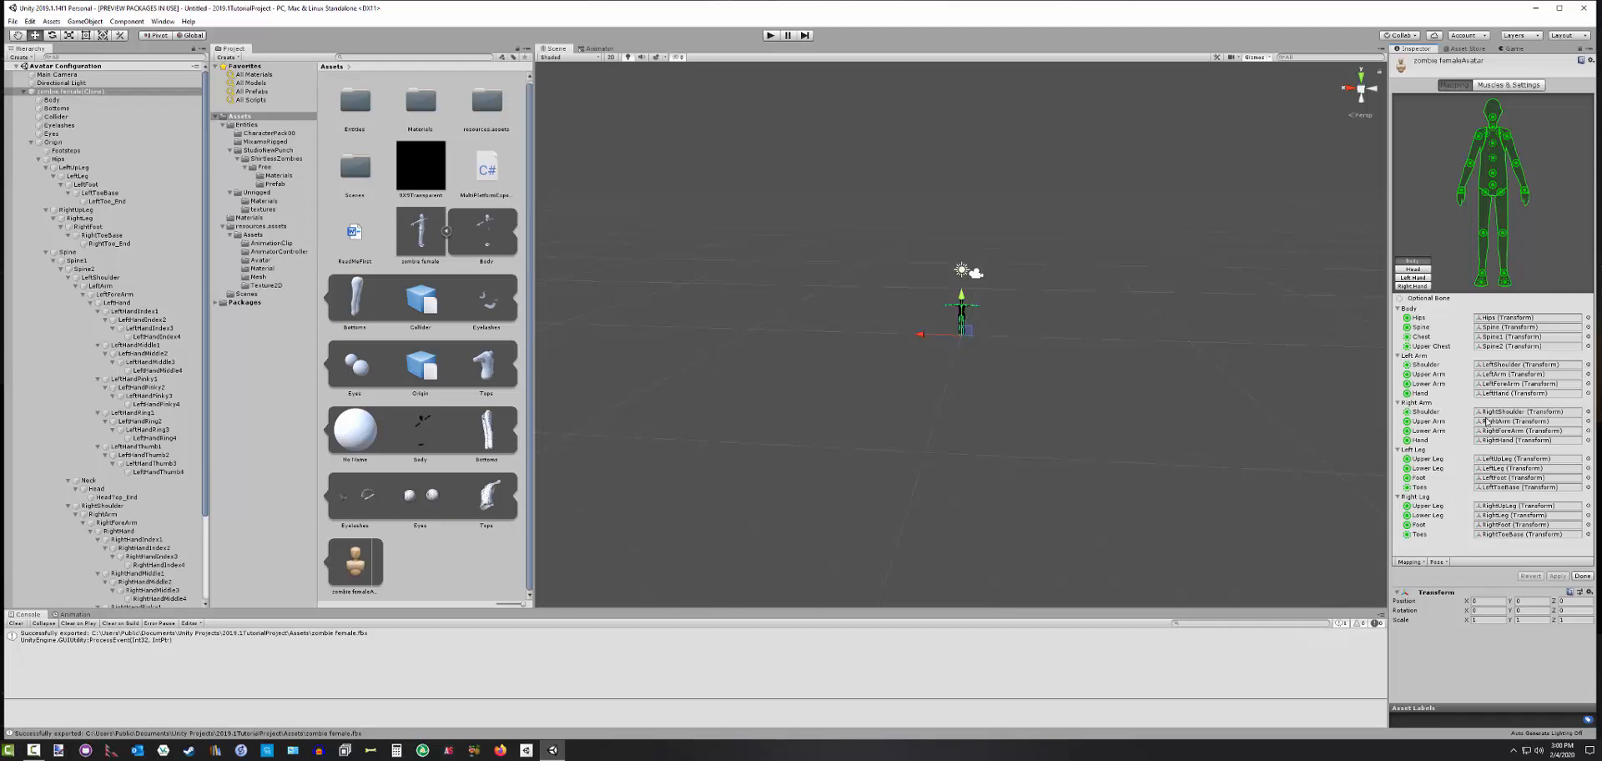
Enforce the T-Pose on the zombie female avatar, apply the change and finish the avatar configuration
left_click(1436, 561)
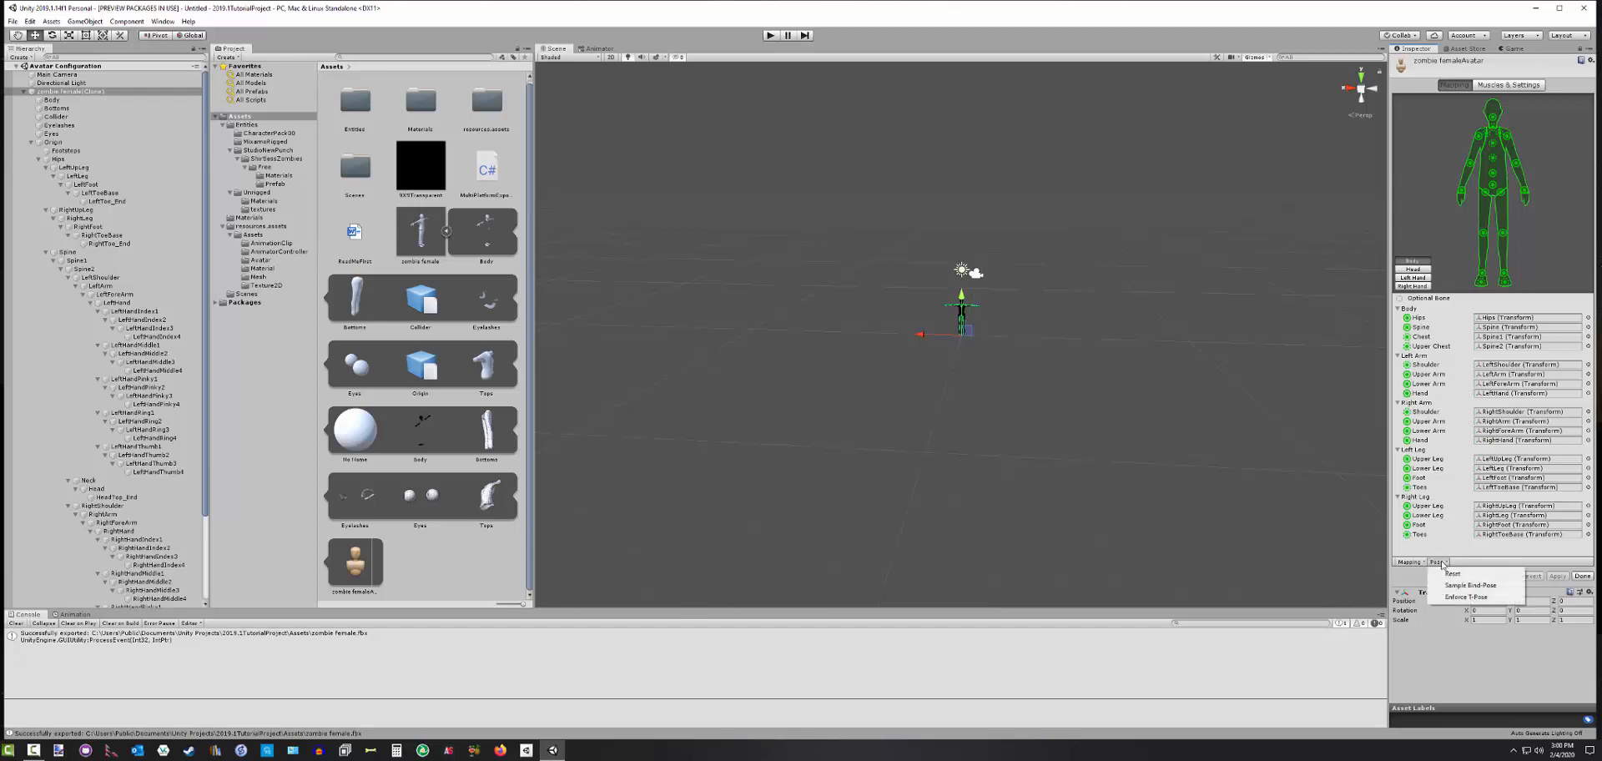
left_click(1450, 598)
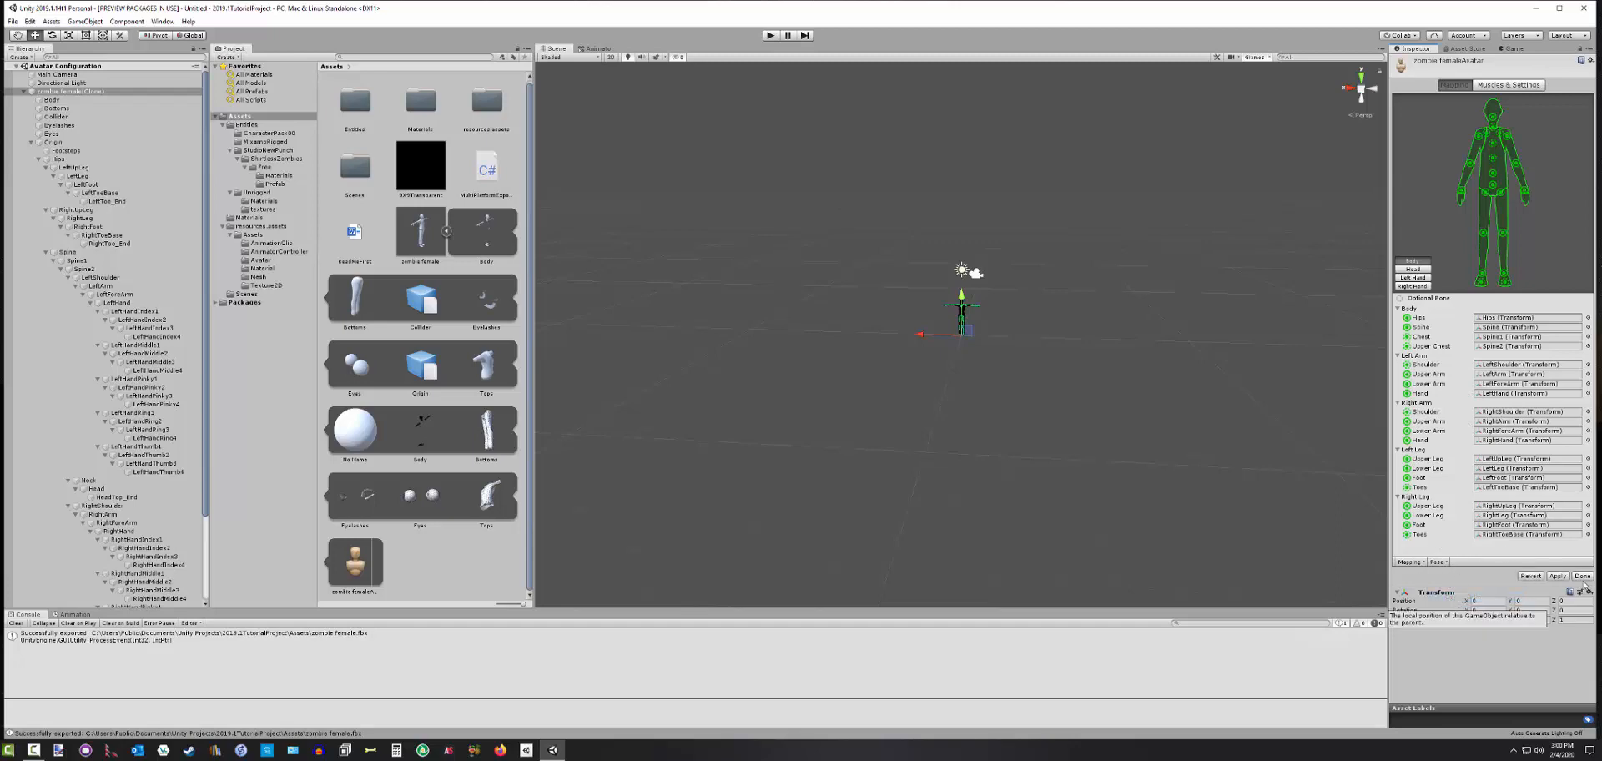
left_click(1556, 575)
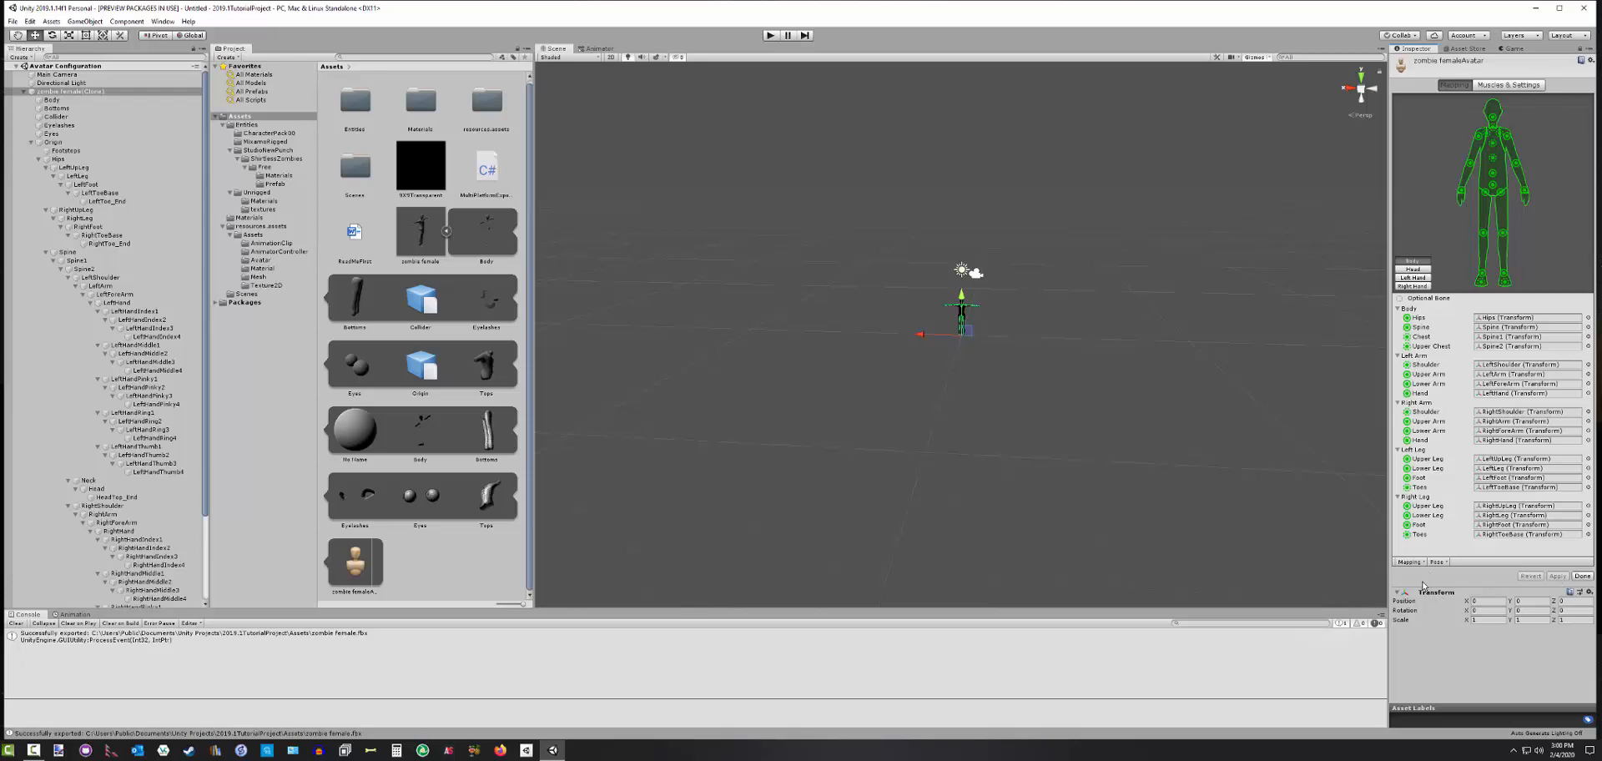
left_click(1582, 575)
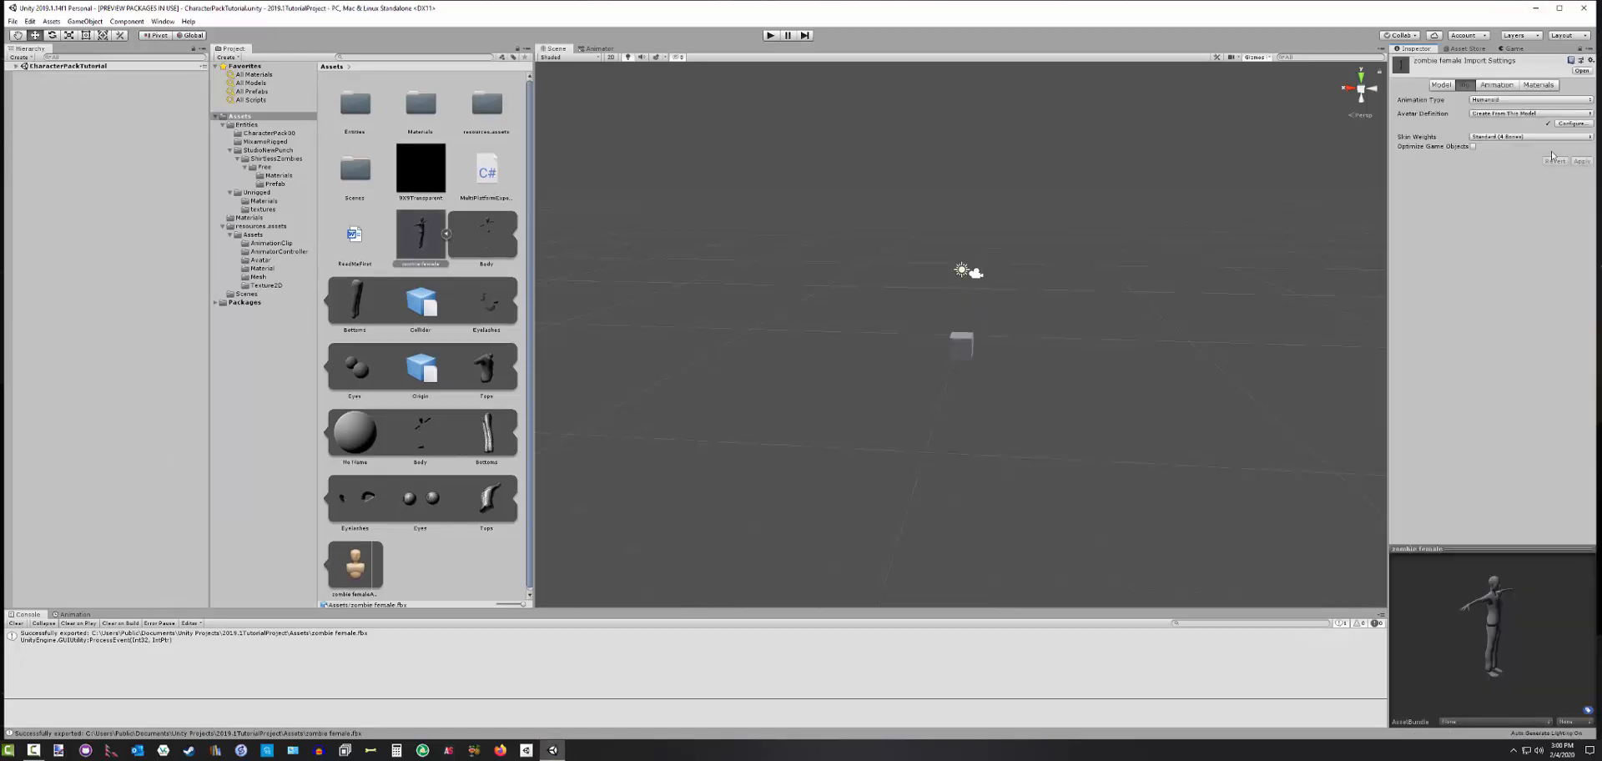
Collapse the zombie female asset's sub-items and place the model in the expanded CharacterPackTutorial scene
left_click(448, 234)
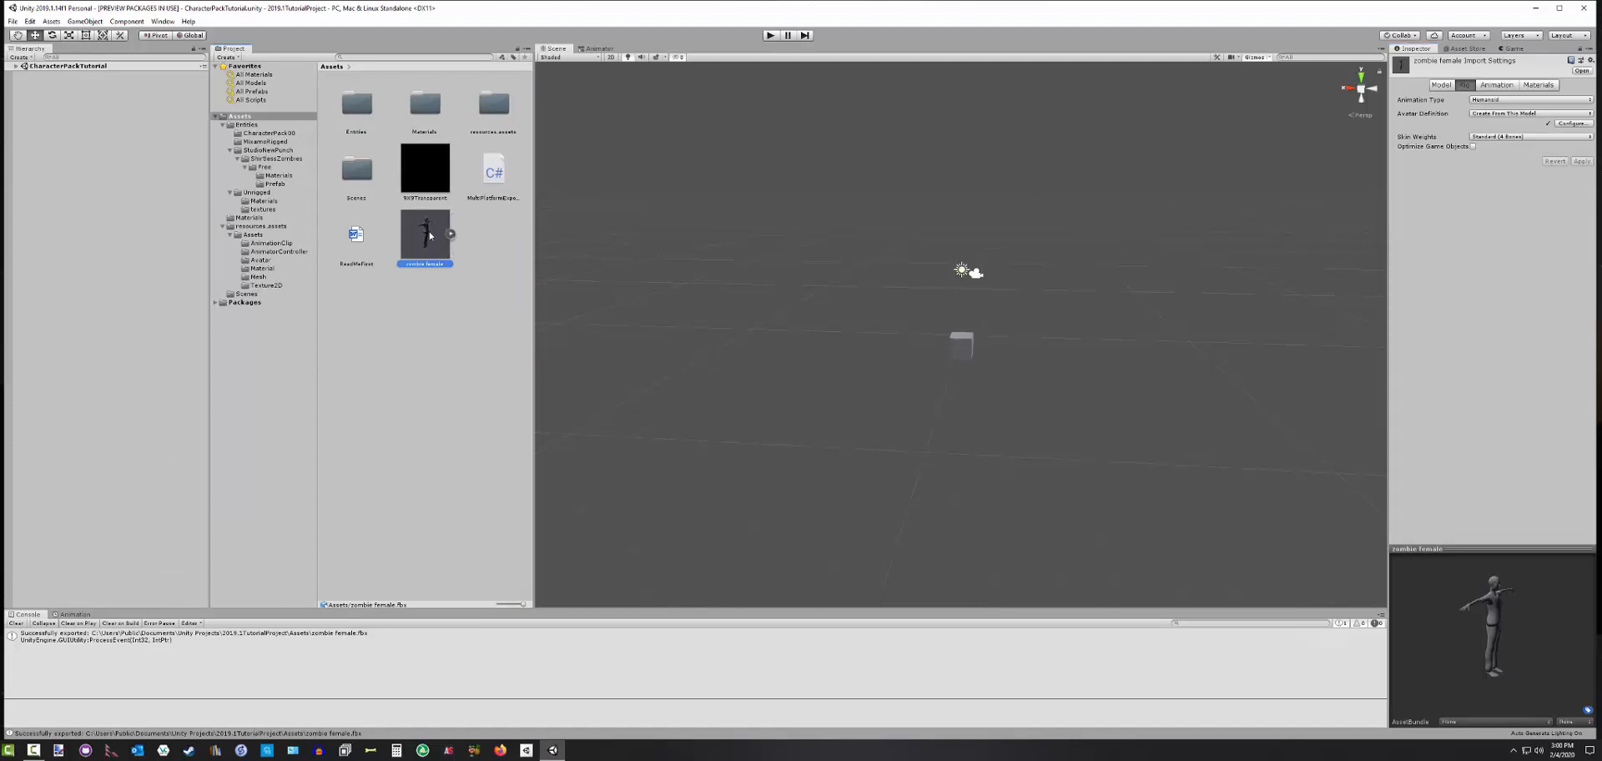
left_click(15, 66)
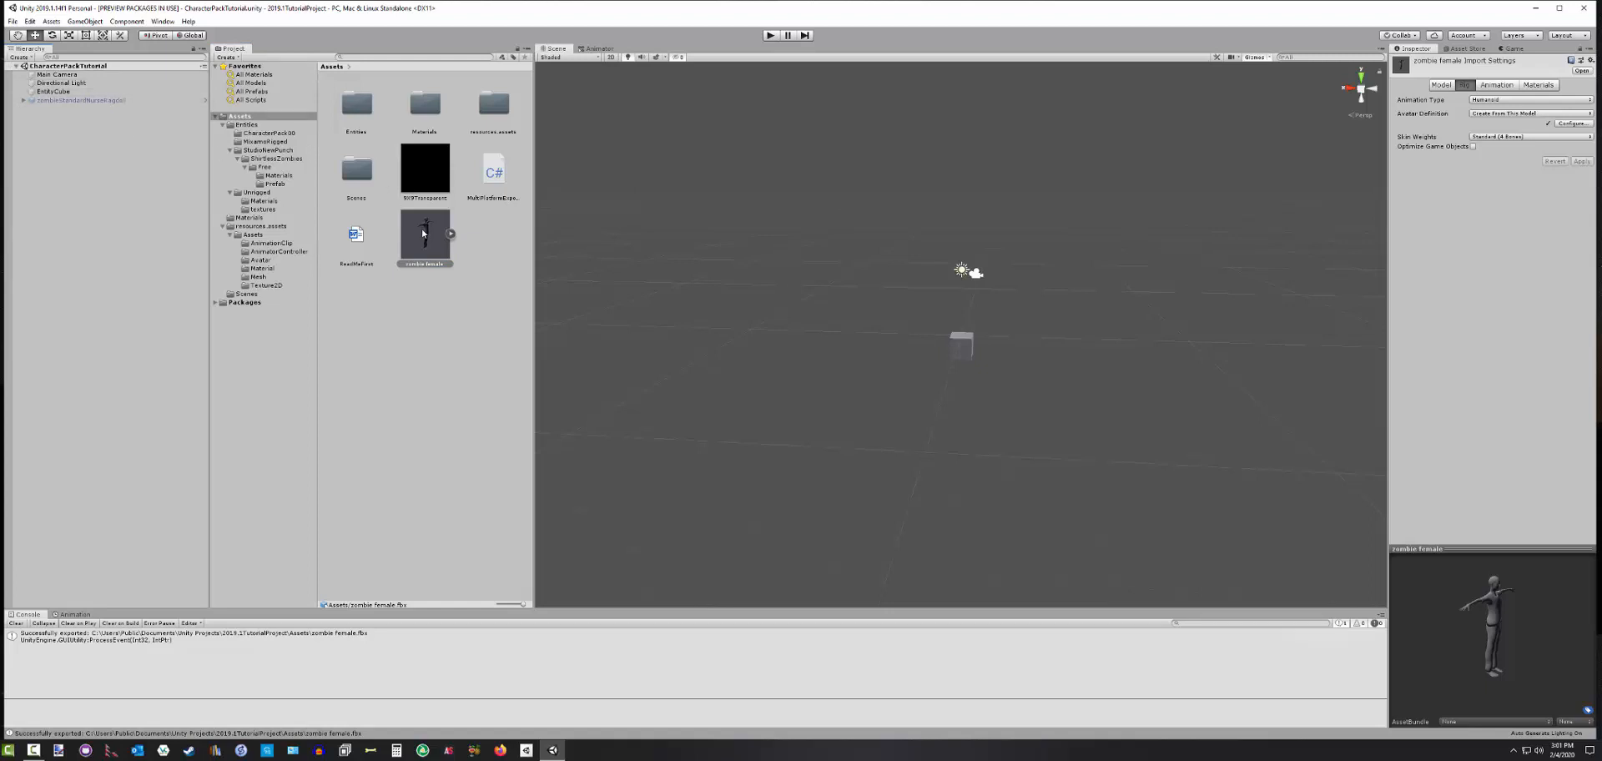
left_click_drag(415, 251, 71, 196)
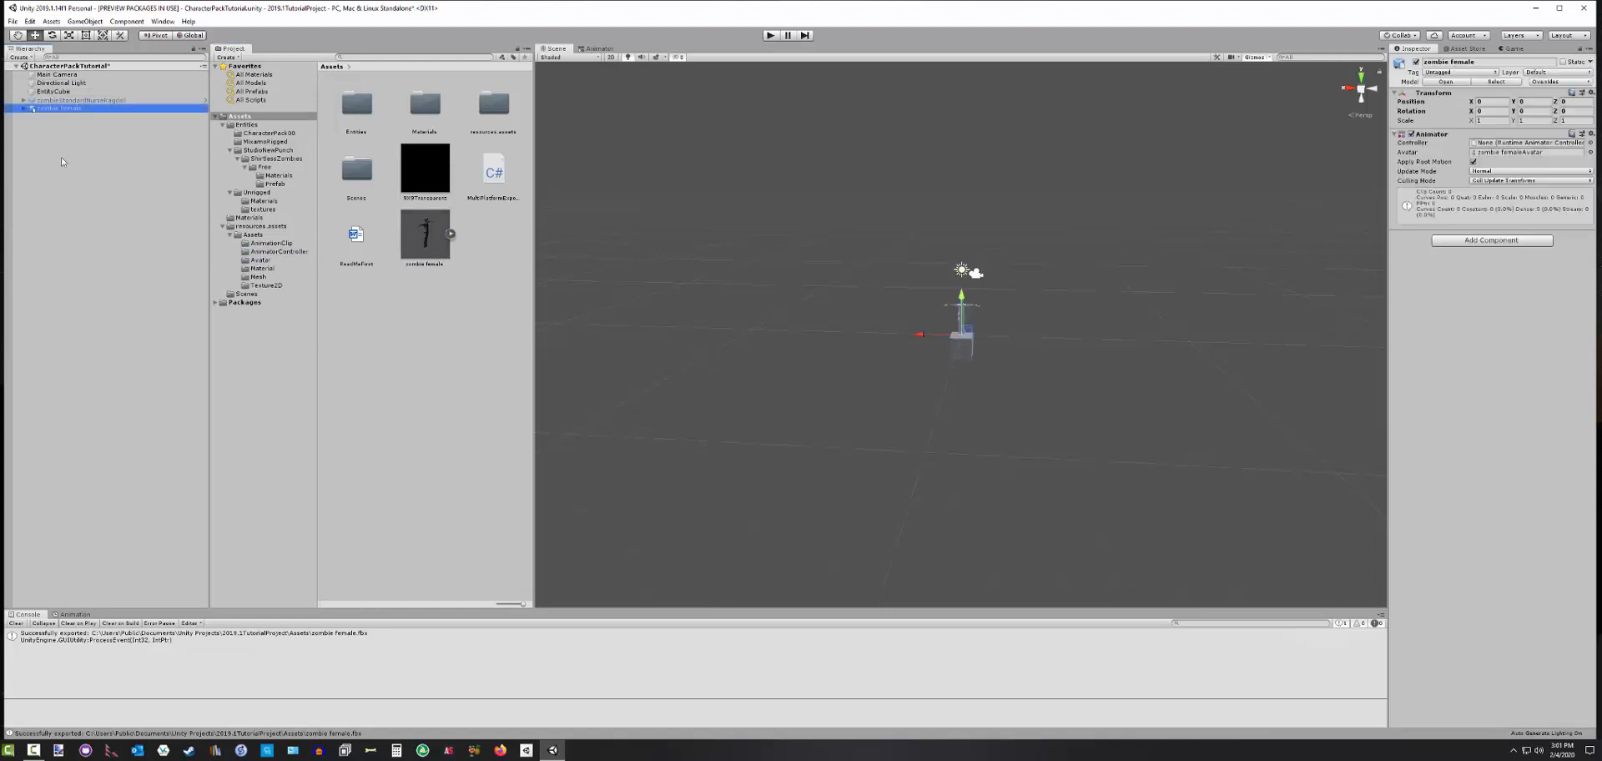
Expand the placed zombie female's Origin and Hips to examine its leg and spine bones down to Spine2
left_click(22, 109)
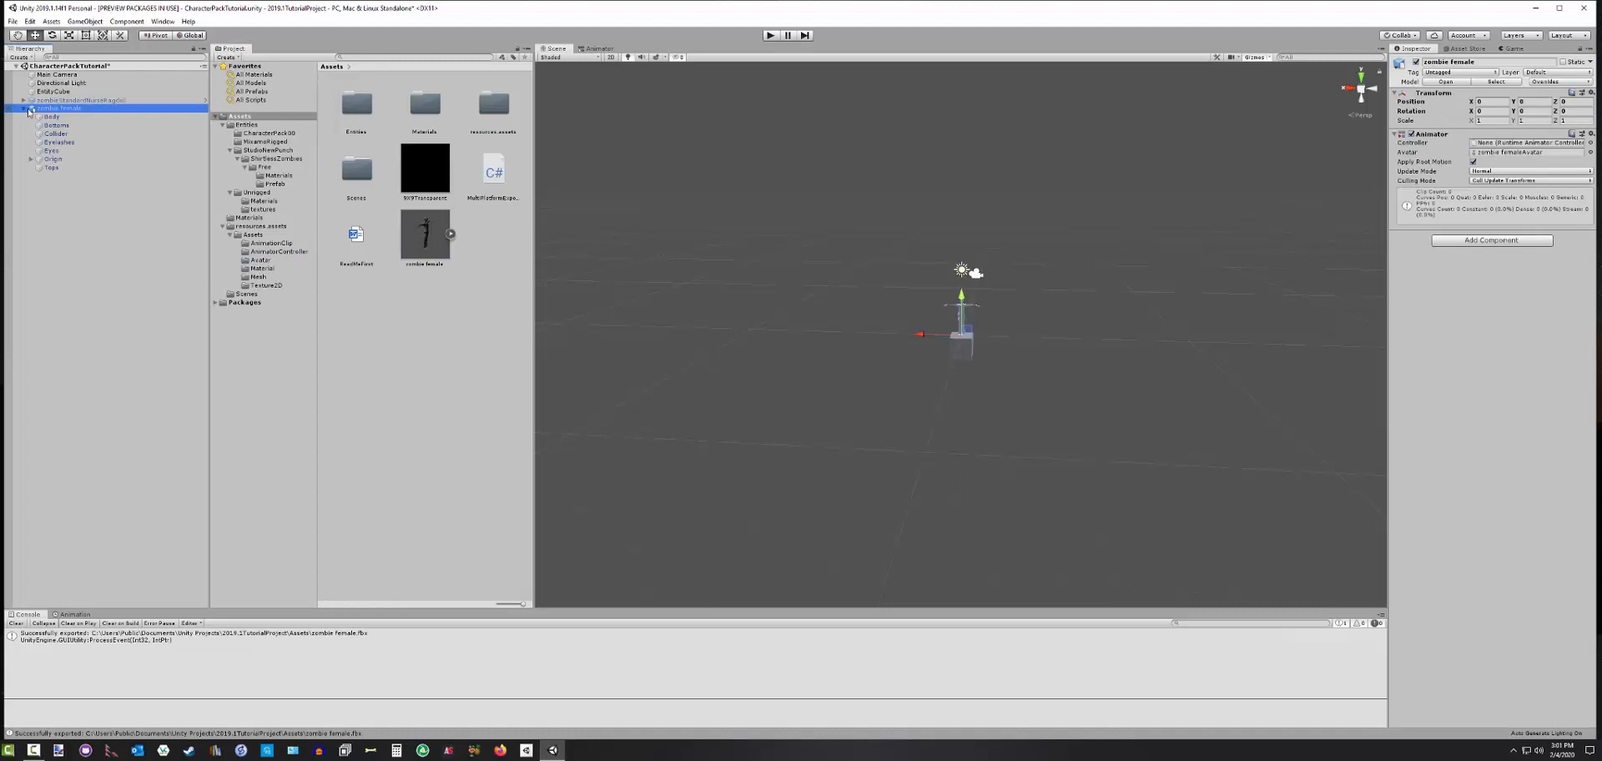
left_click(31, 159)
left_click(38, 176)
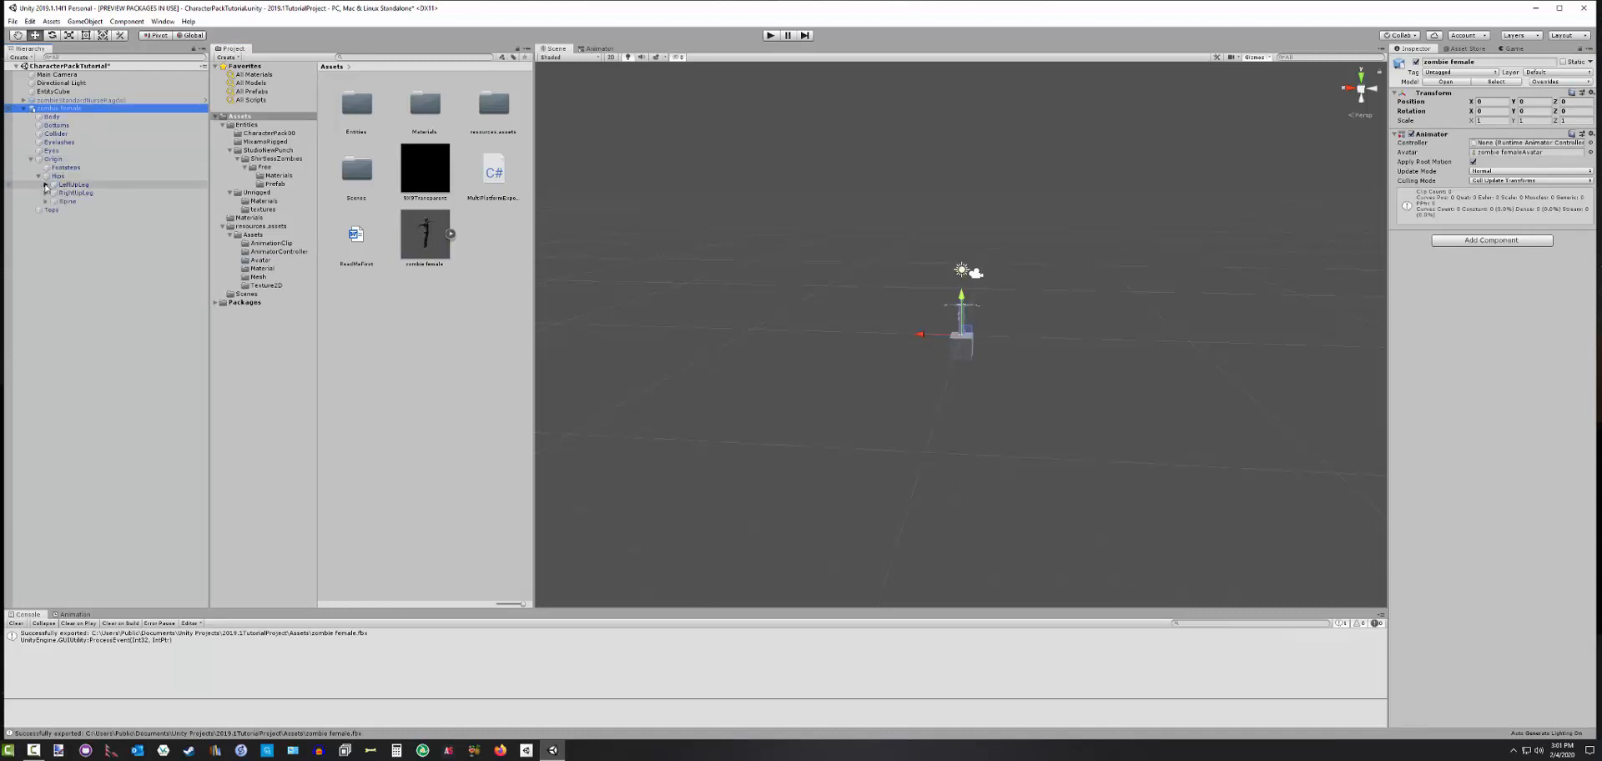
left_click(46, 184)
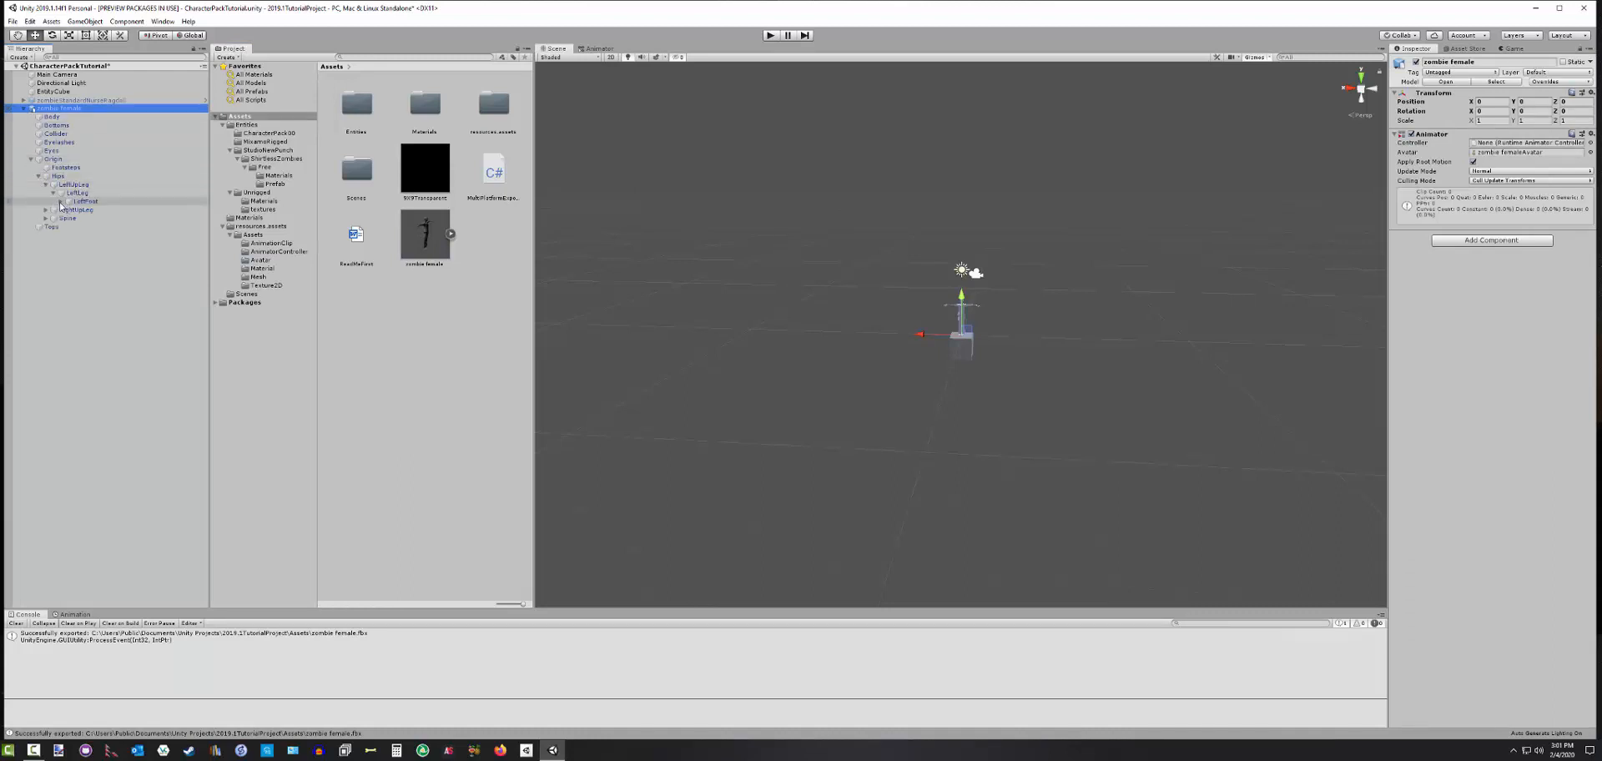
left_click(54, 193)
left_click(45, 209)
left_click(53, 217)
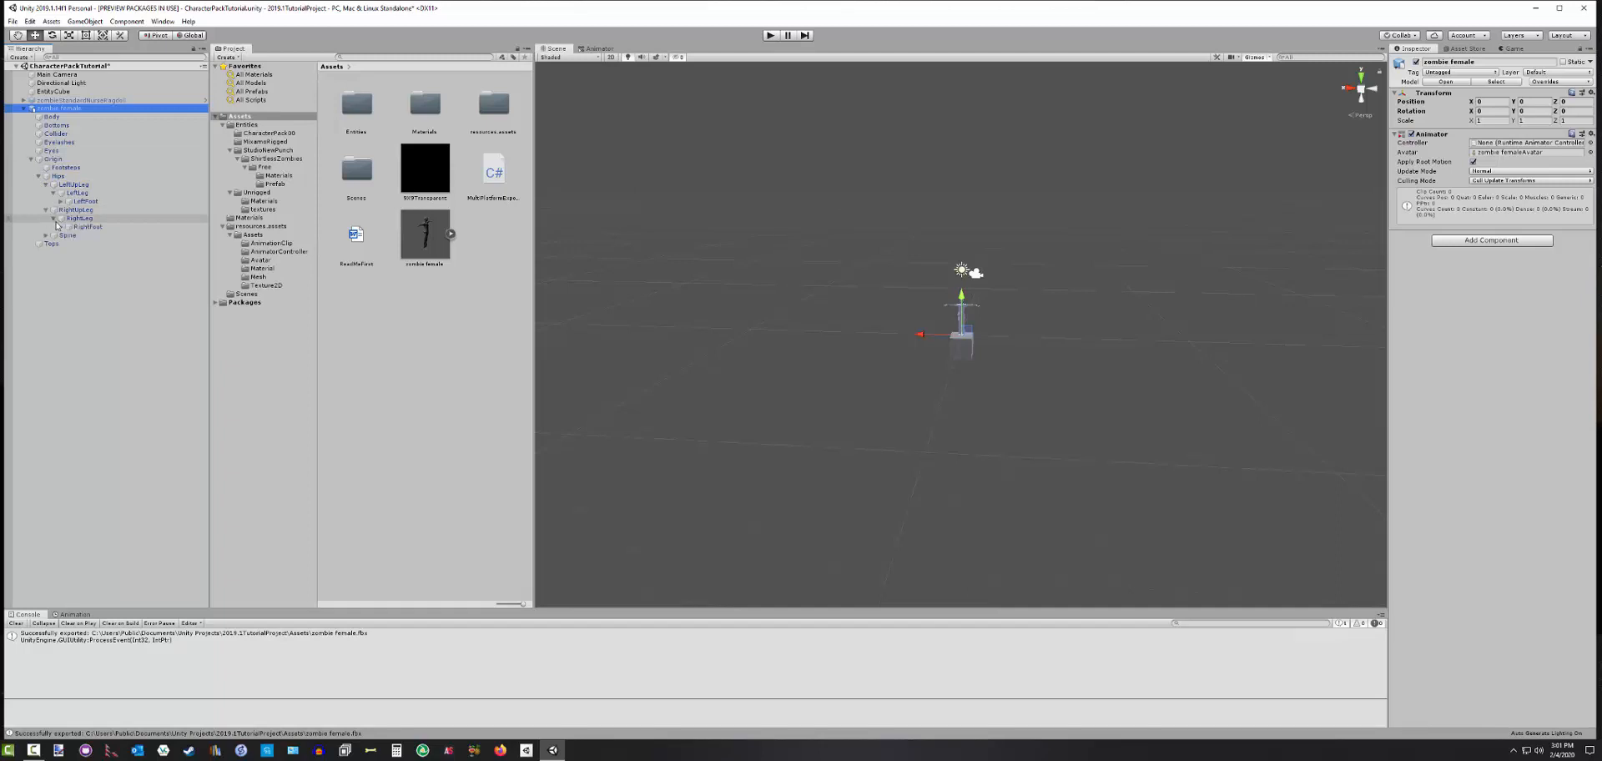
left_click(45, 236)
left_click(54, 244)
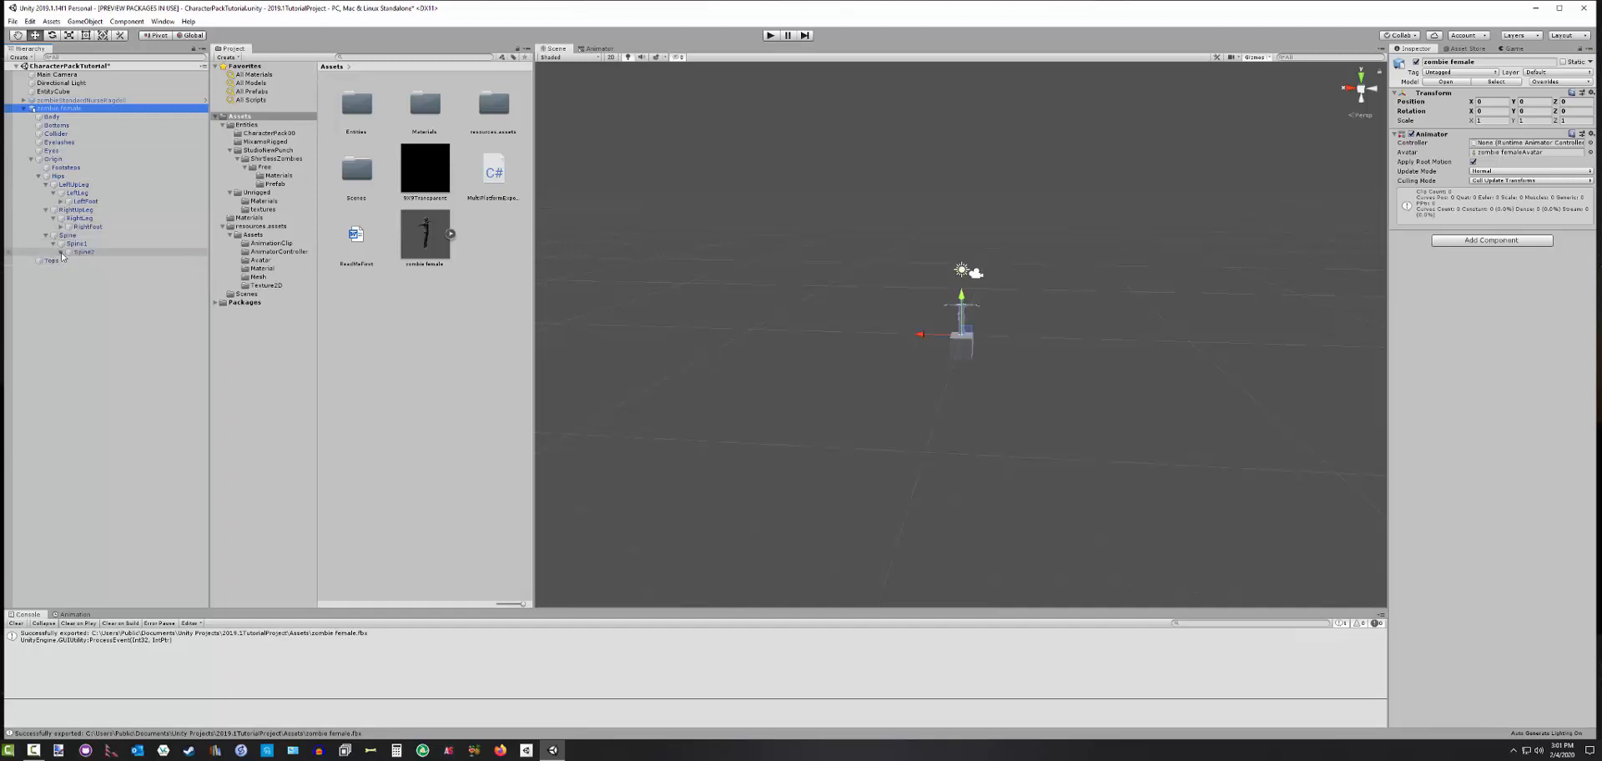
left_click(60, 252)
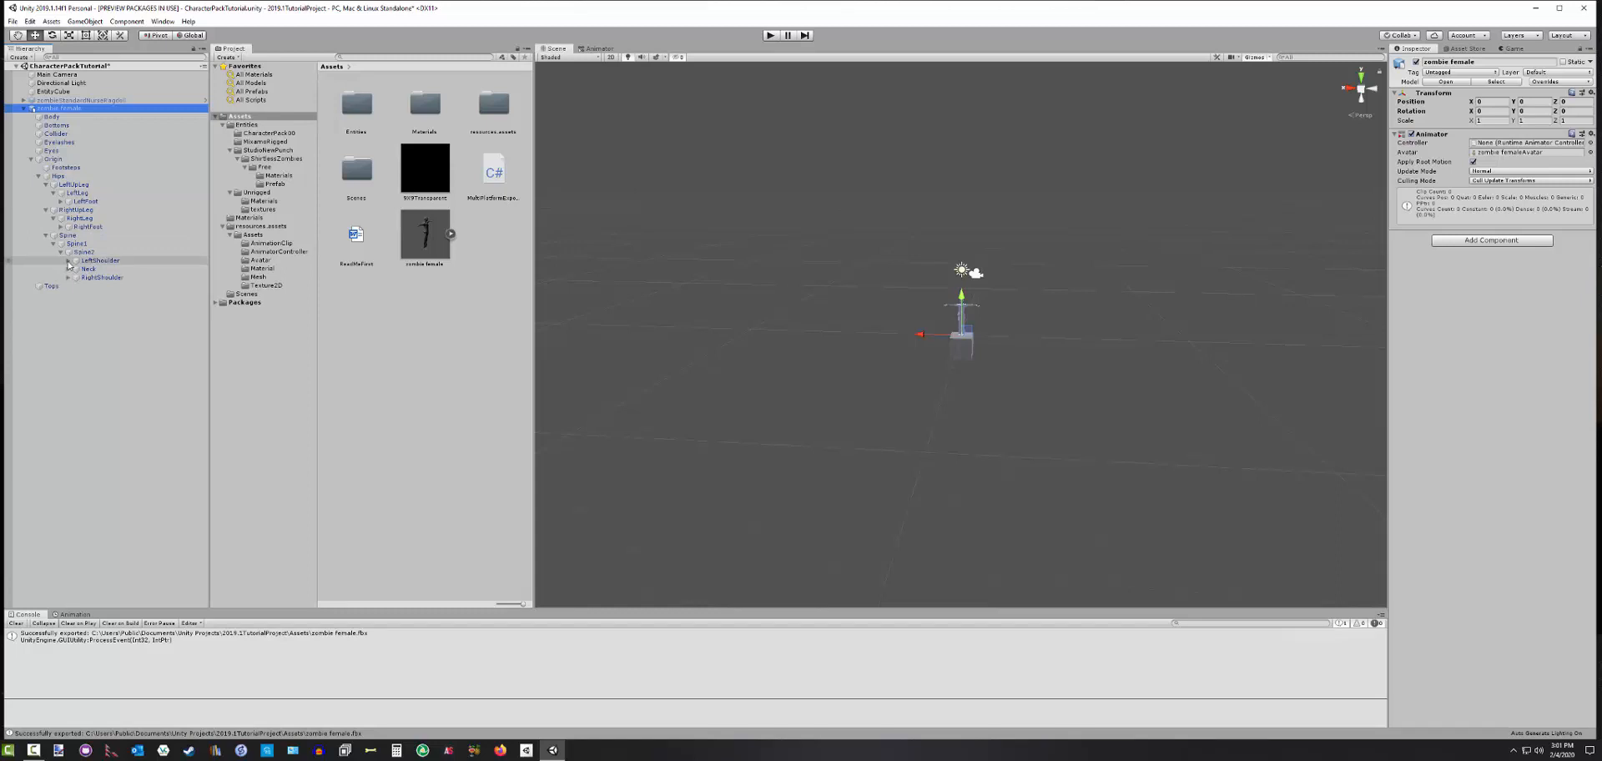
Expand the shoulder, arm, neck and head bones under Spine2, including the right hand's finger bones
left_click(67, 261)
left_click(75, 269)
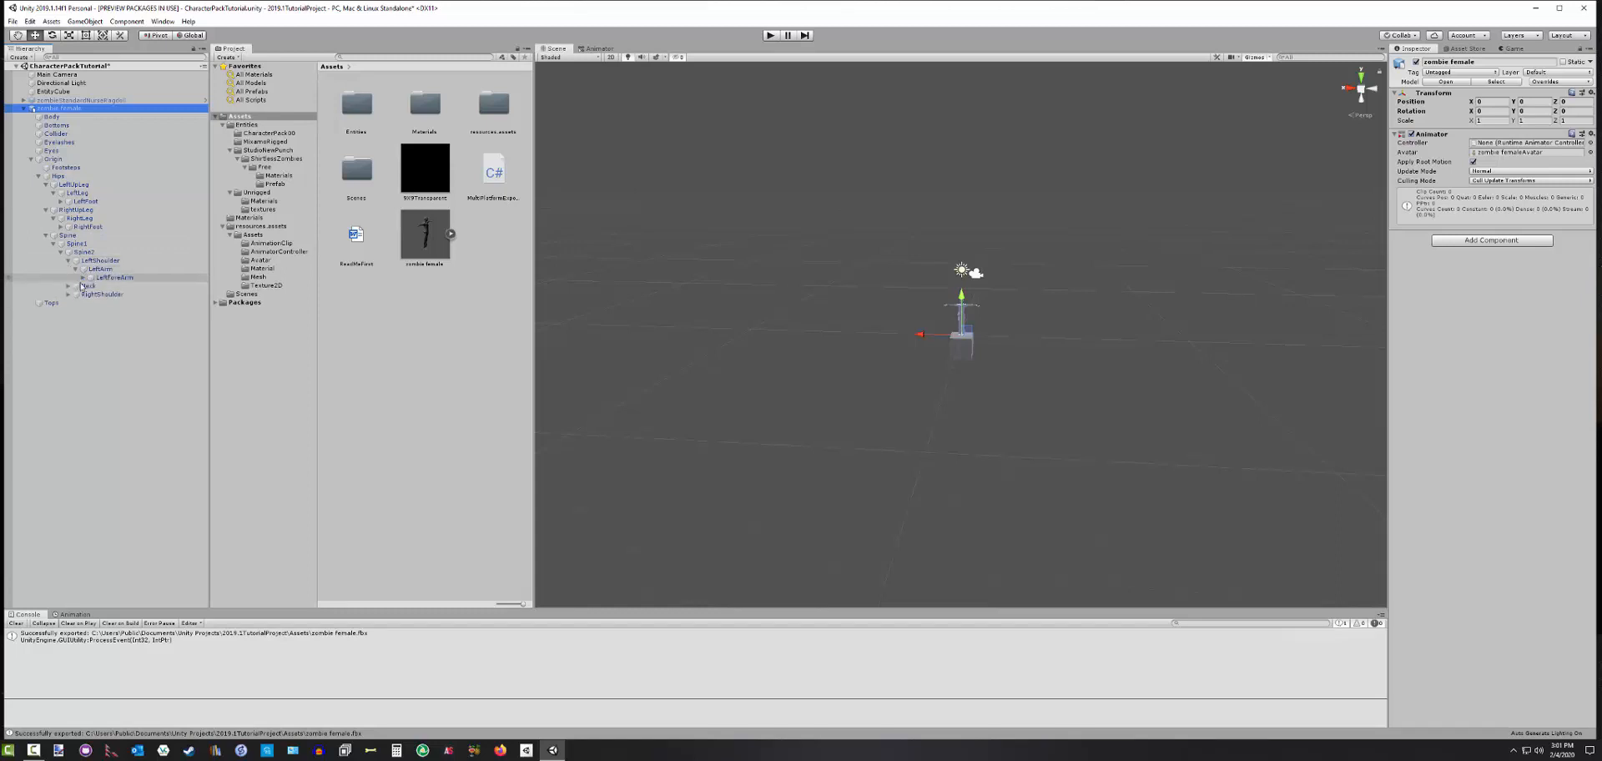
left_click(68, 285)
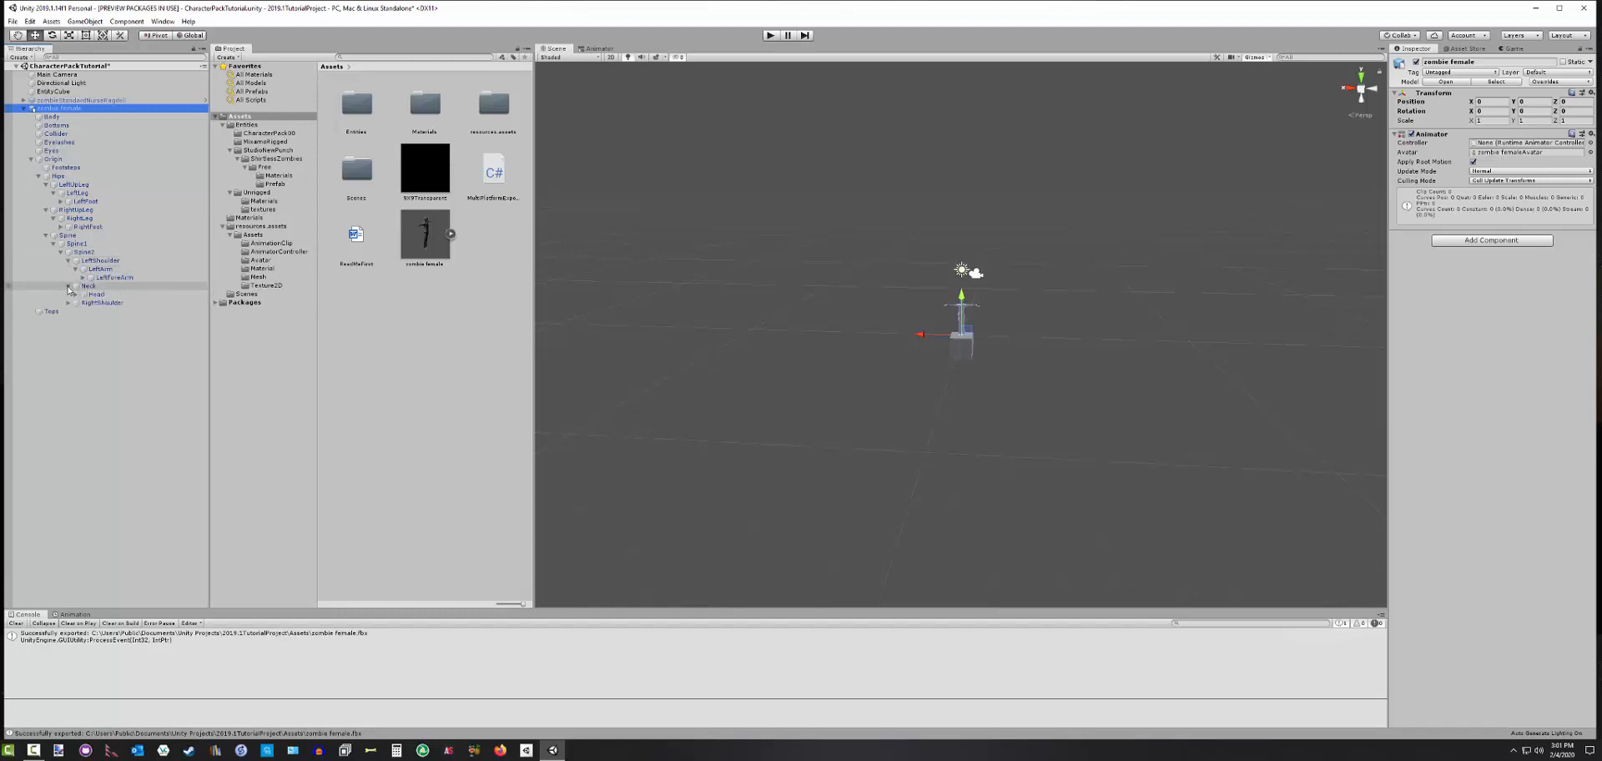
left_click(76, 294)
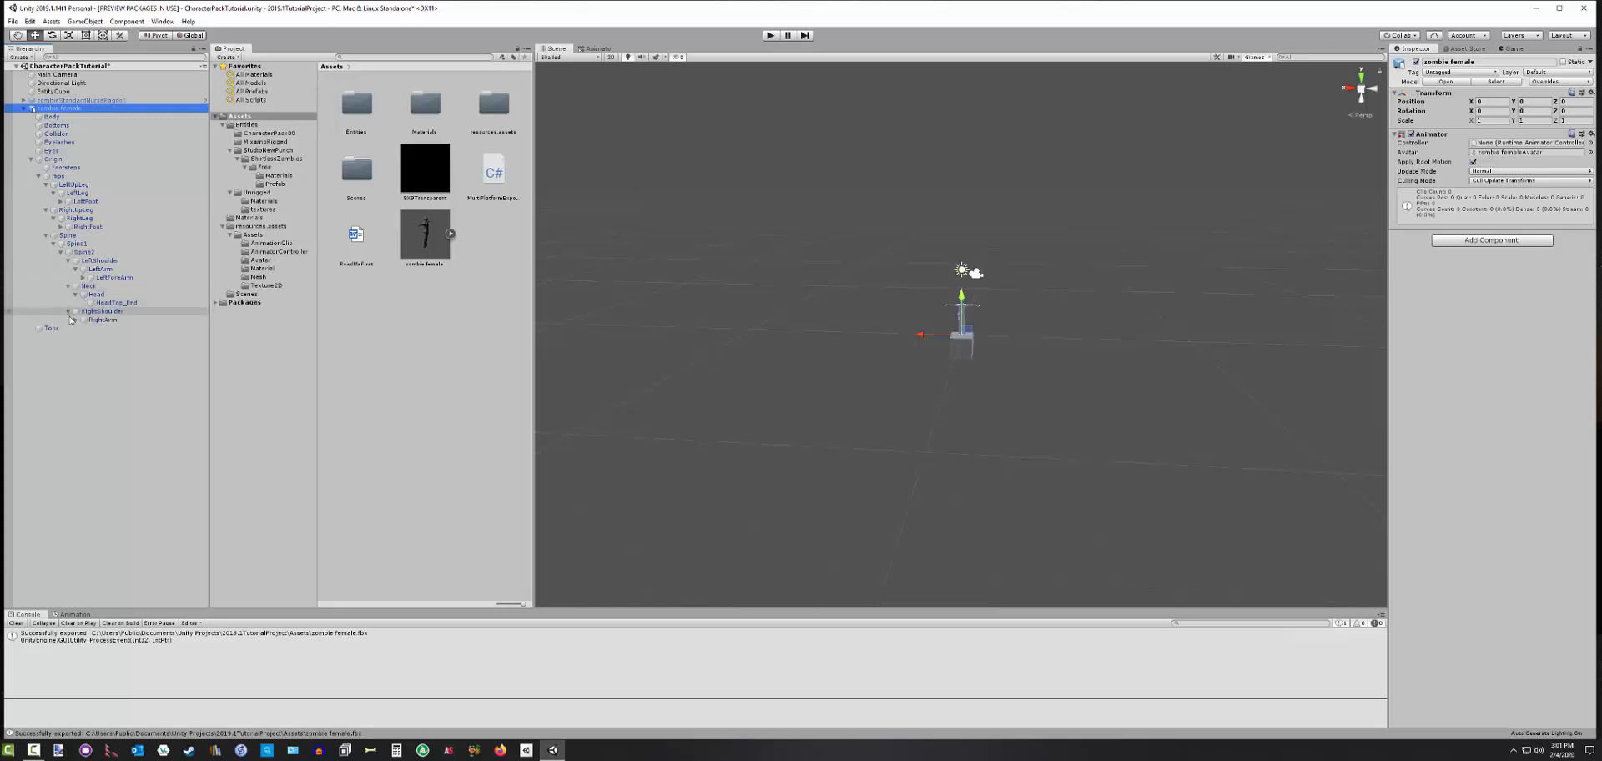
left_click(68, 311)
left_click(75, 320)
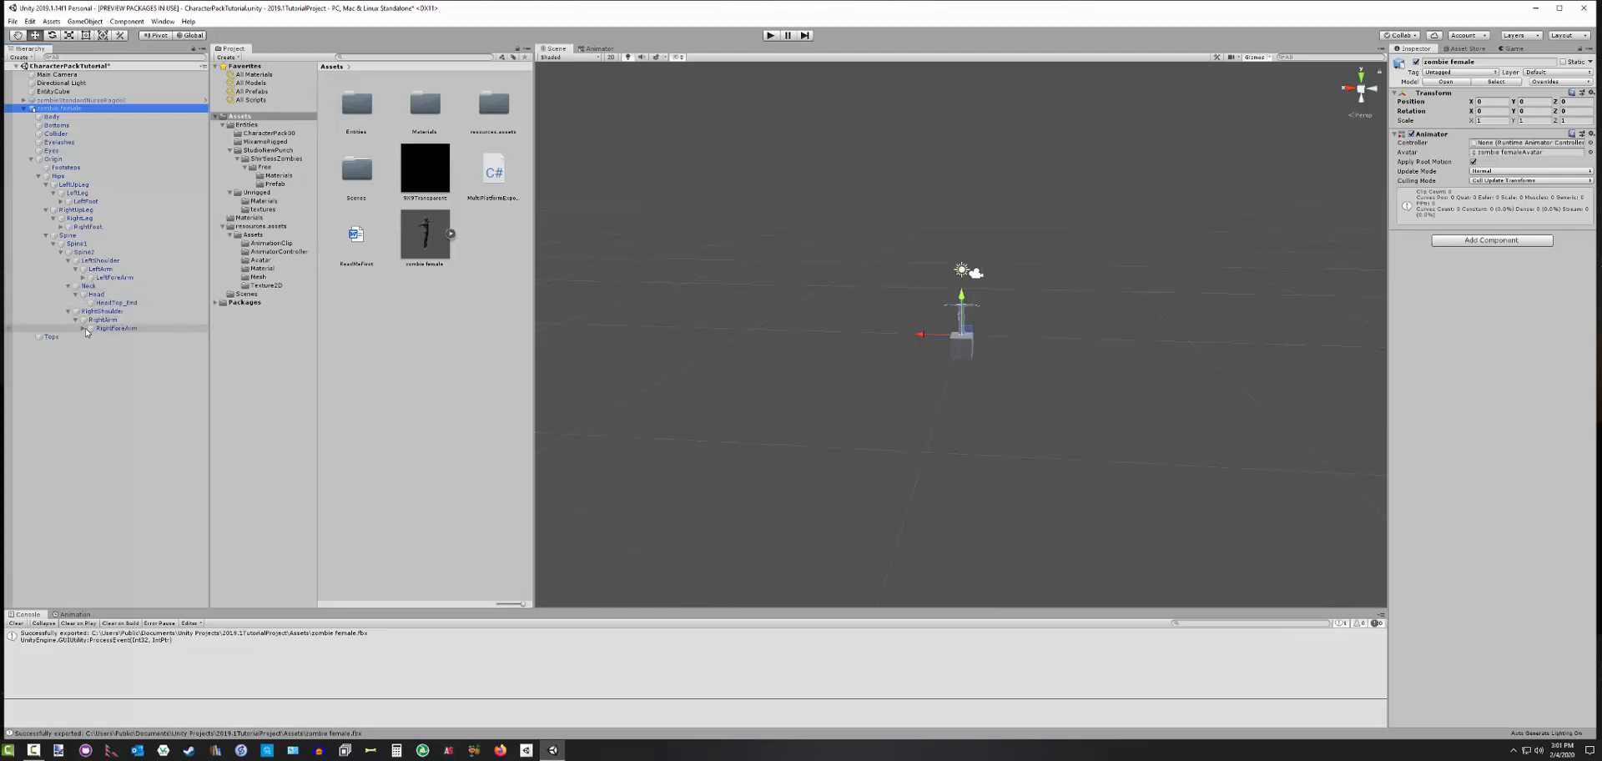
left_click(84, 329)
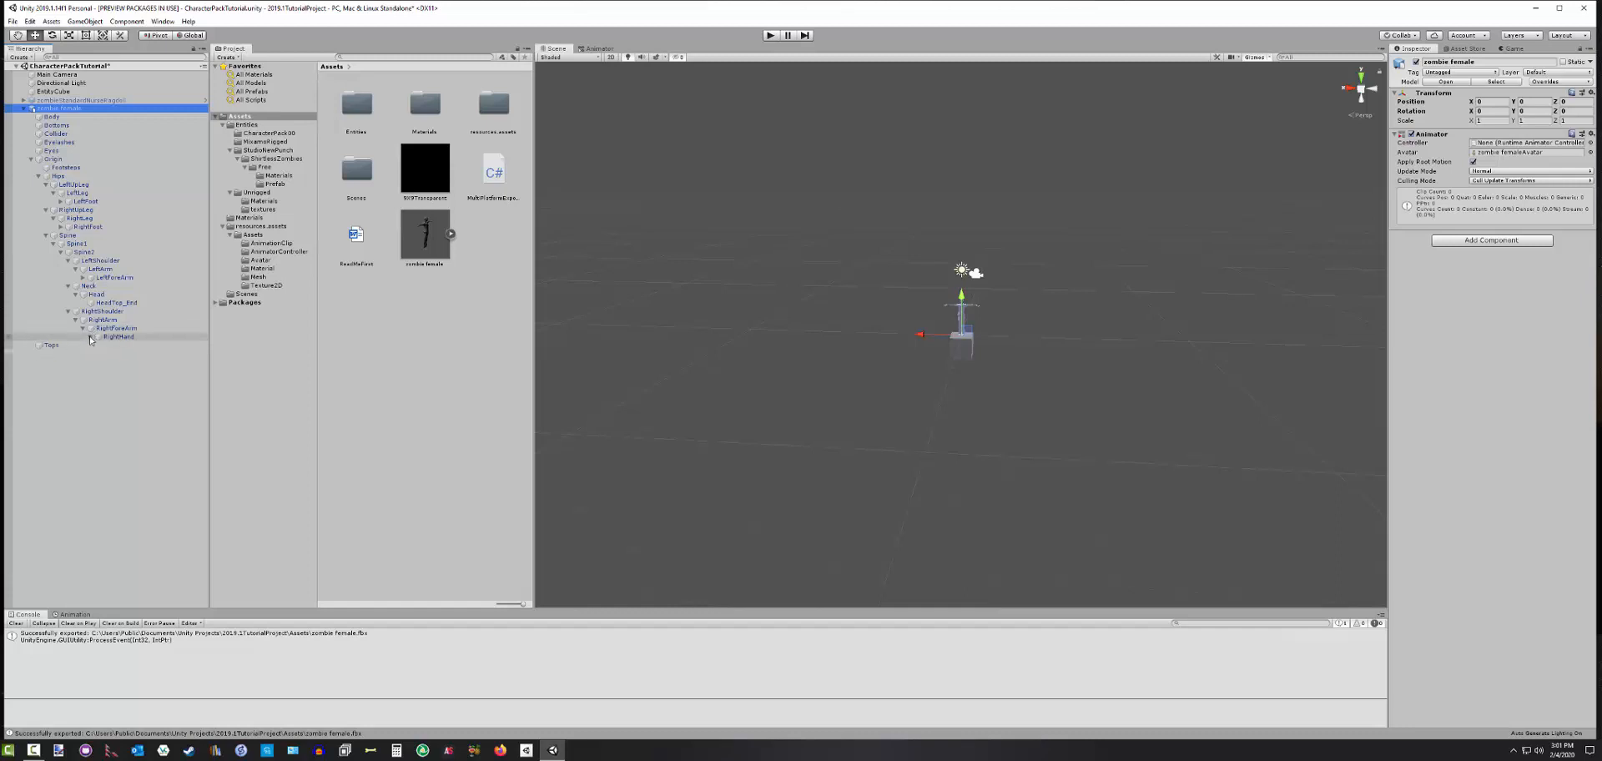
left_click(90, 336)
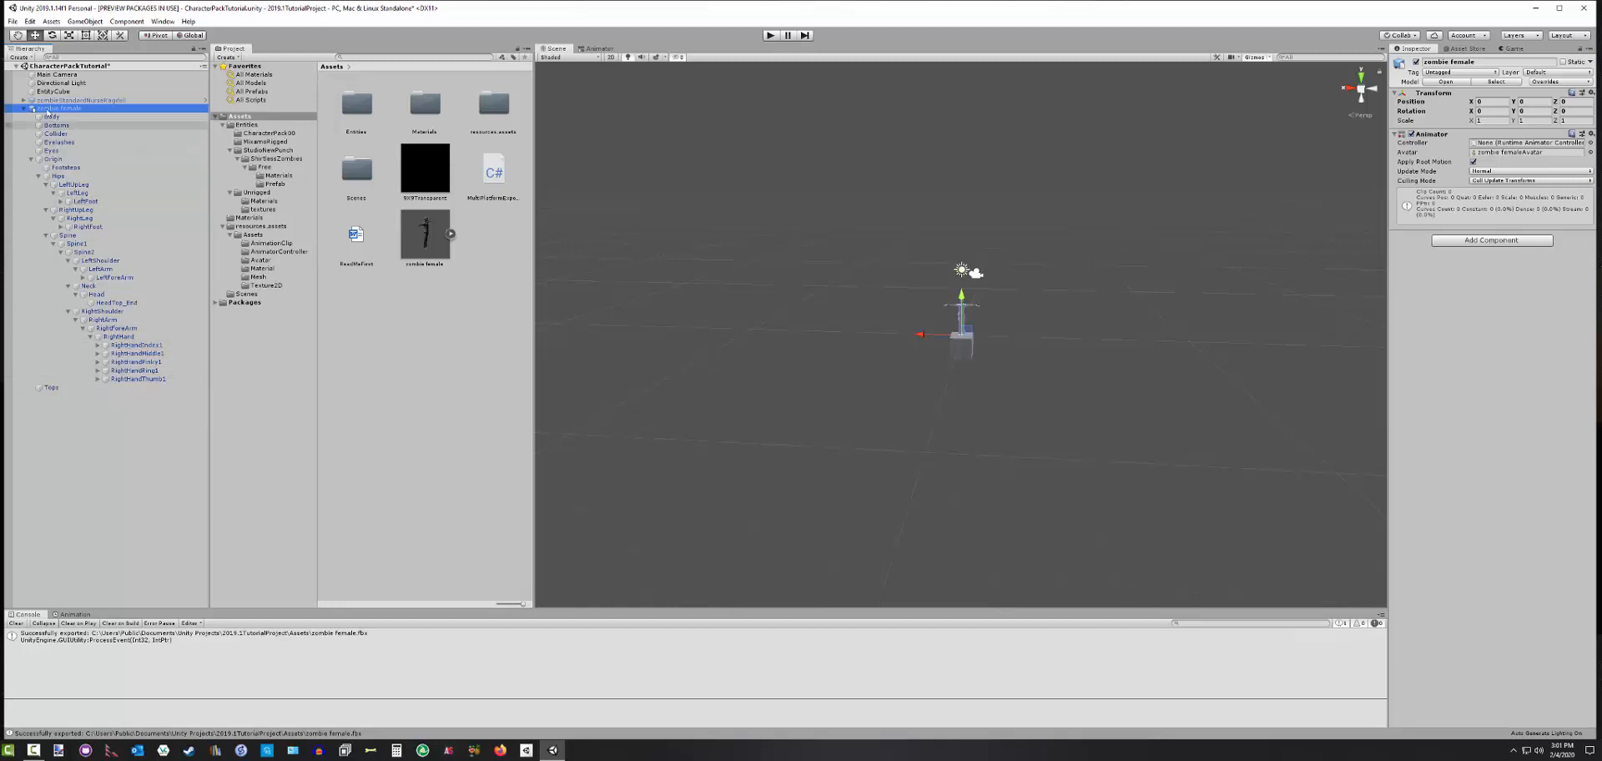
Expand the nurse ragdoll from its Origin to the right hand to compare its bone structure, and collapse its Hips again
left_click(23, 100)
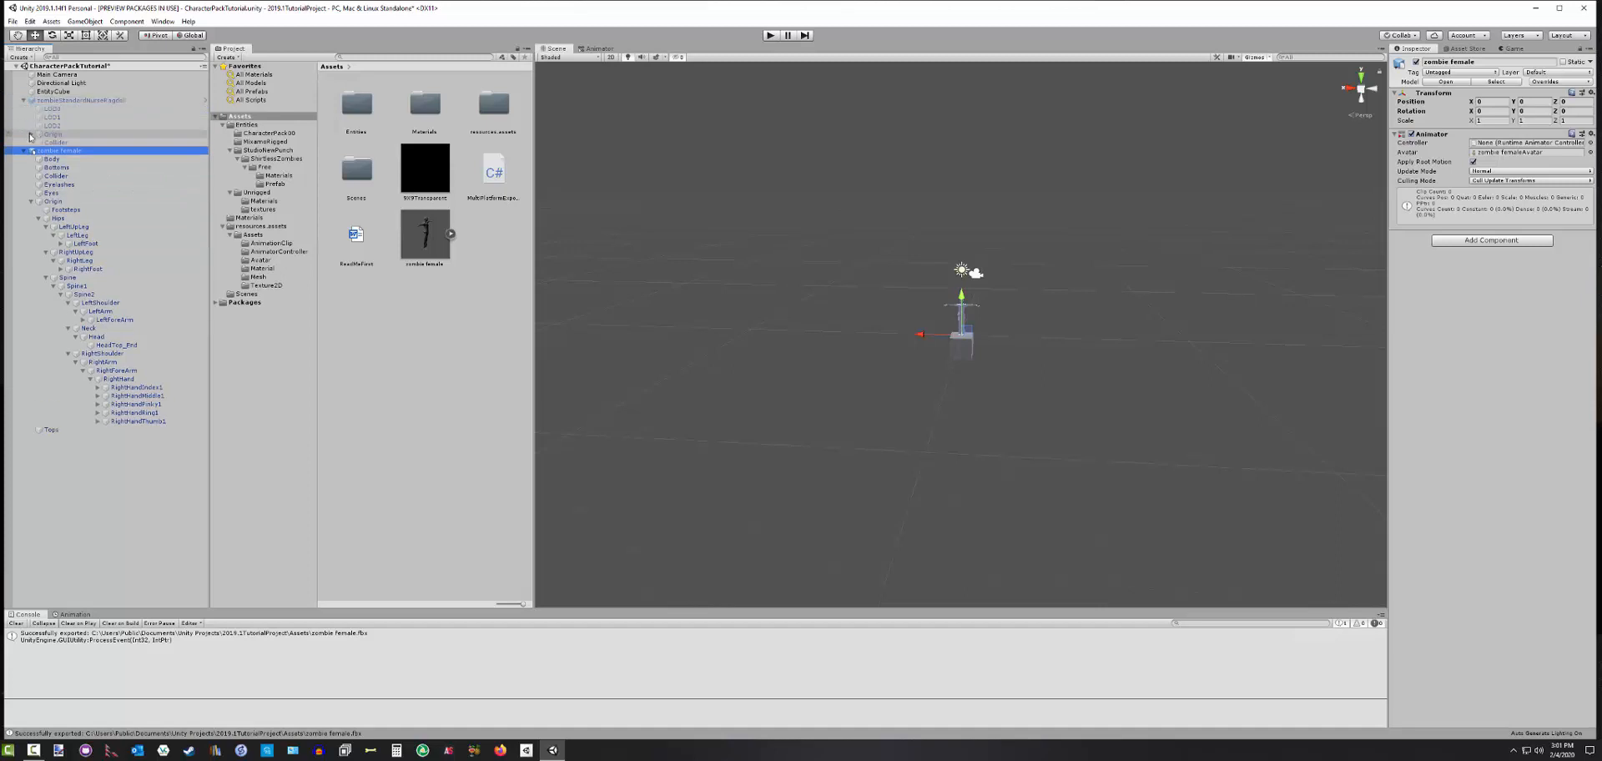
left_click(31, 134)
left_click(39, 151)
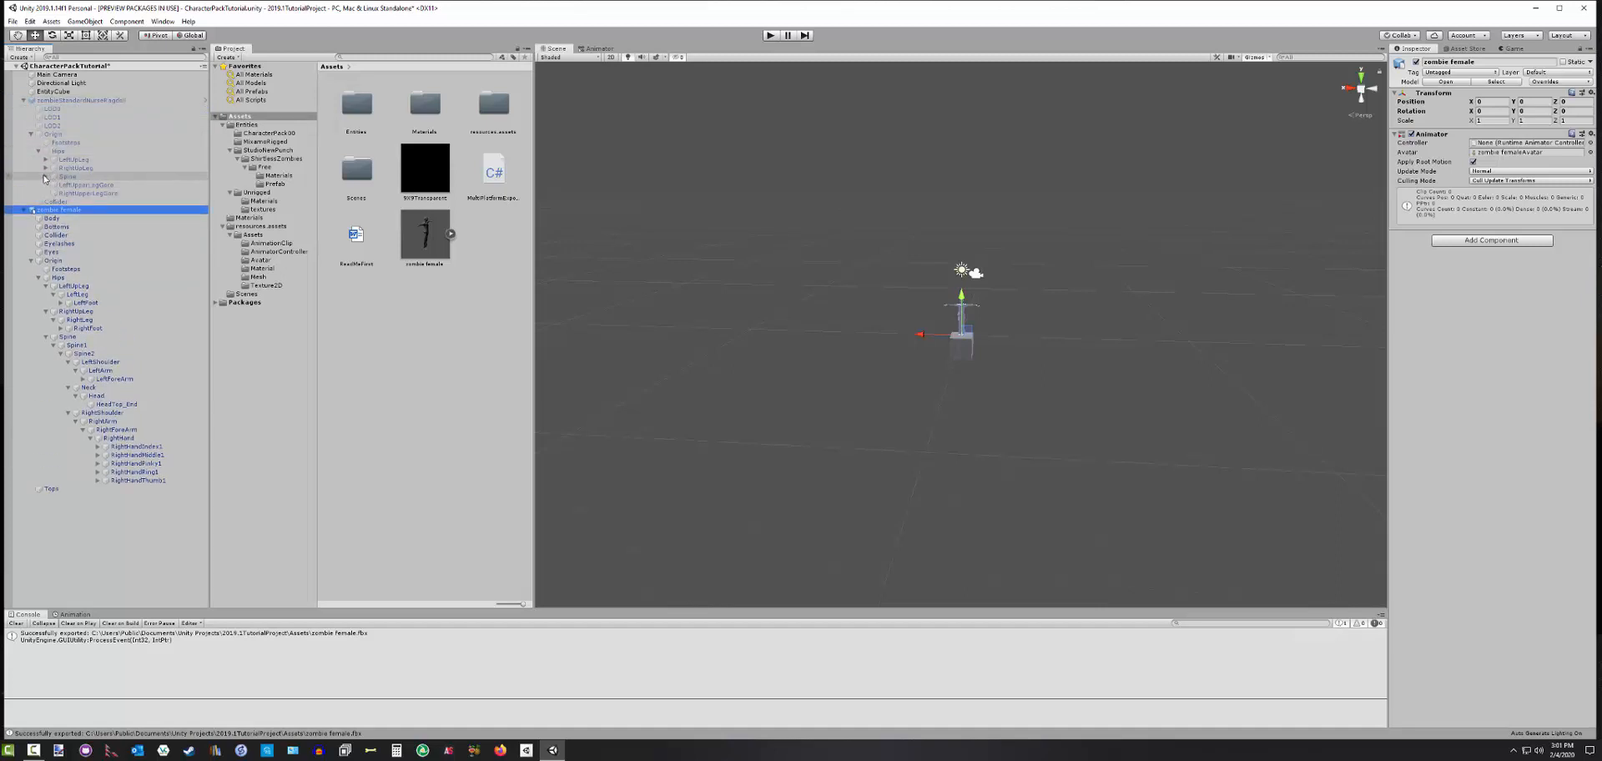
left_click(46, 176)
left_click(54, 184)
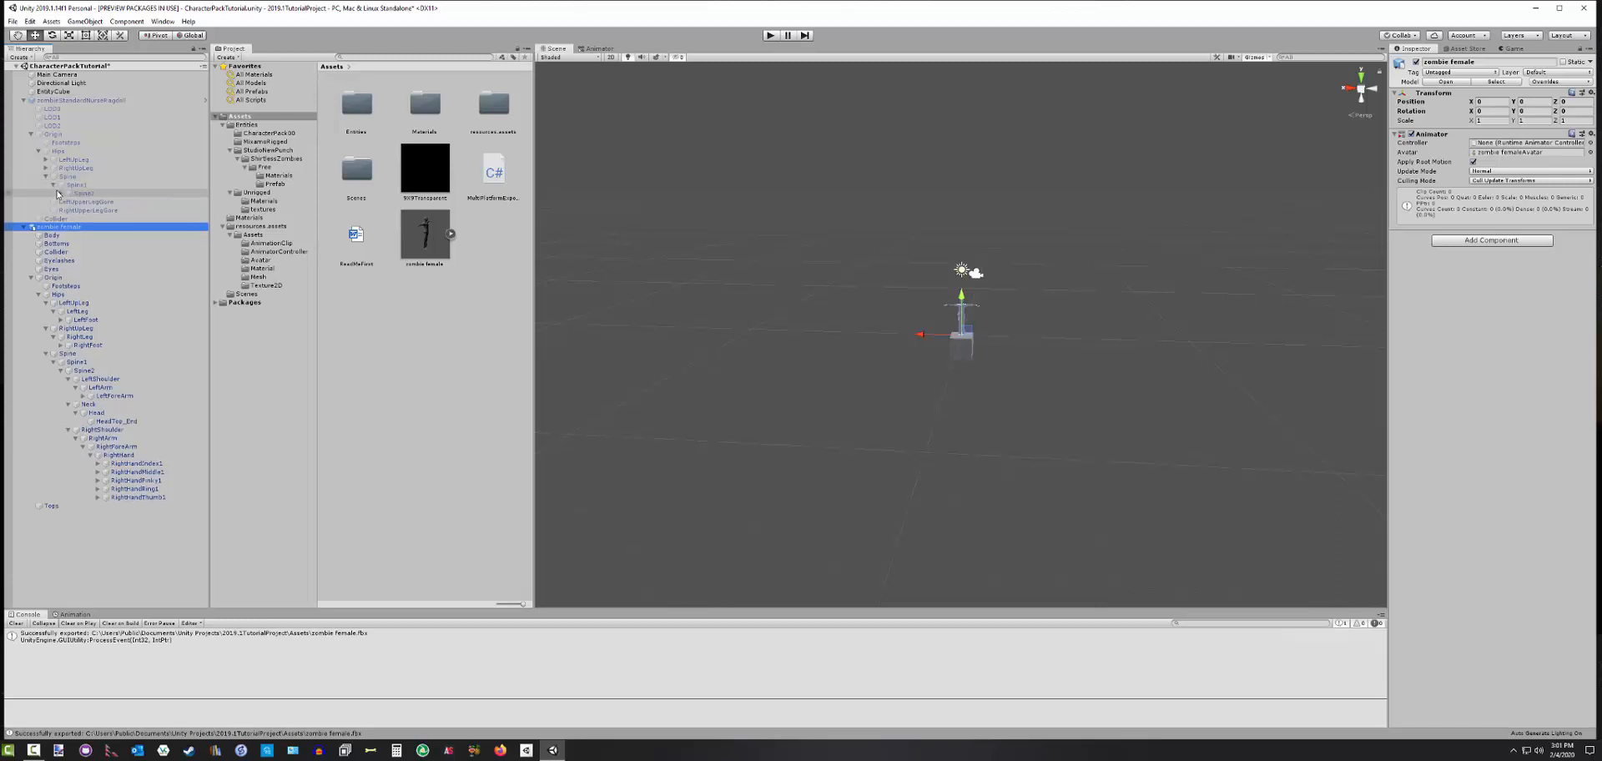
left_click(61, 192)
left_click(67, 202)
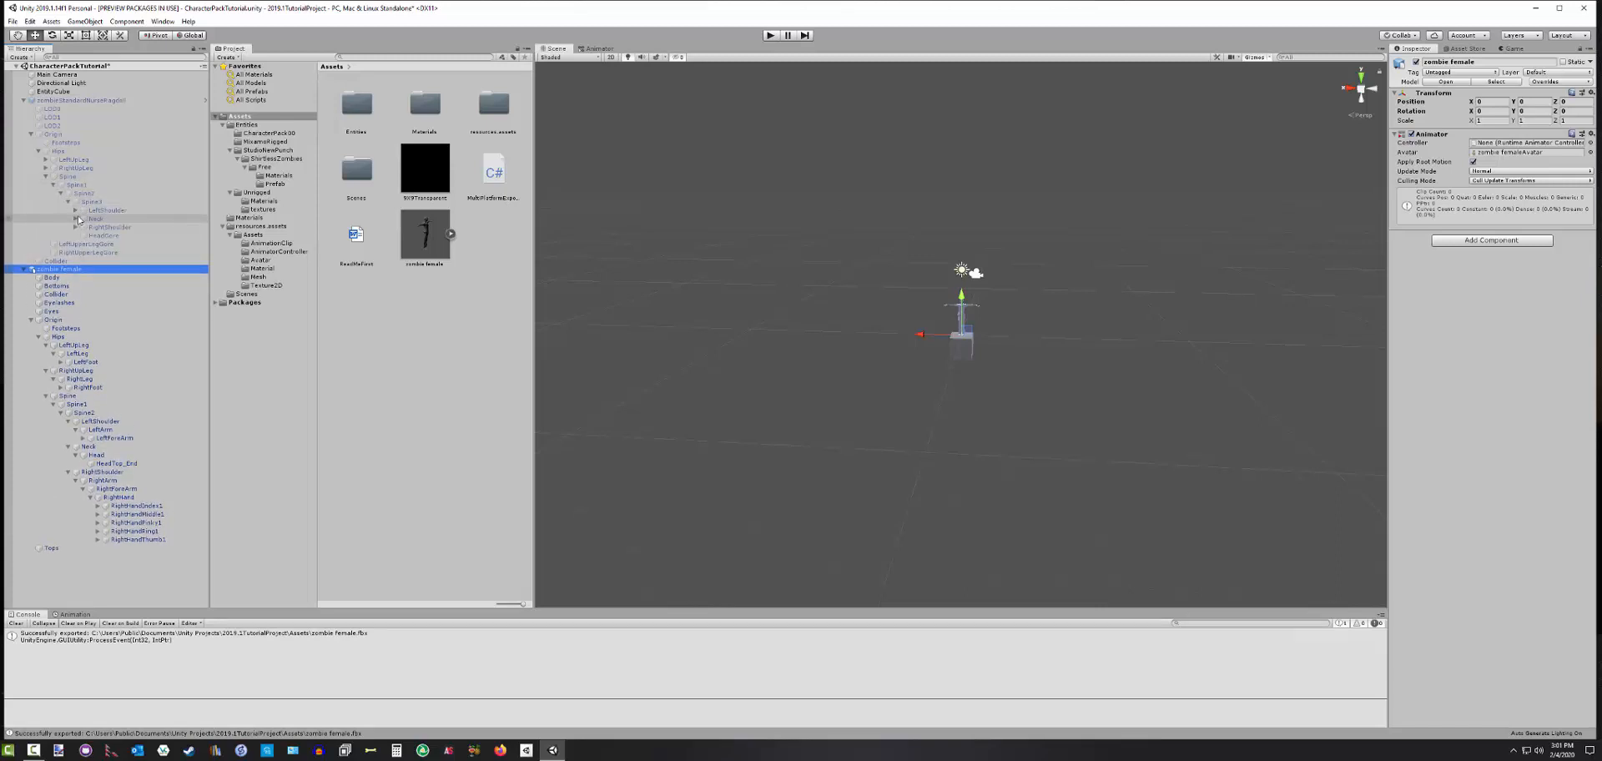
left_click(75, 226)
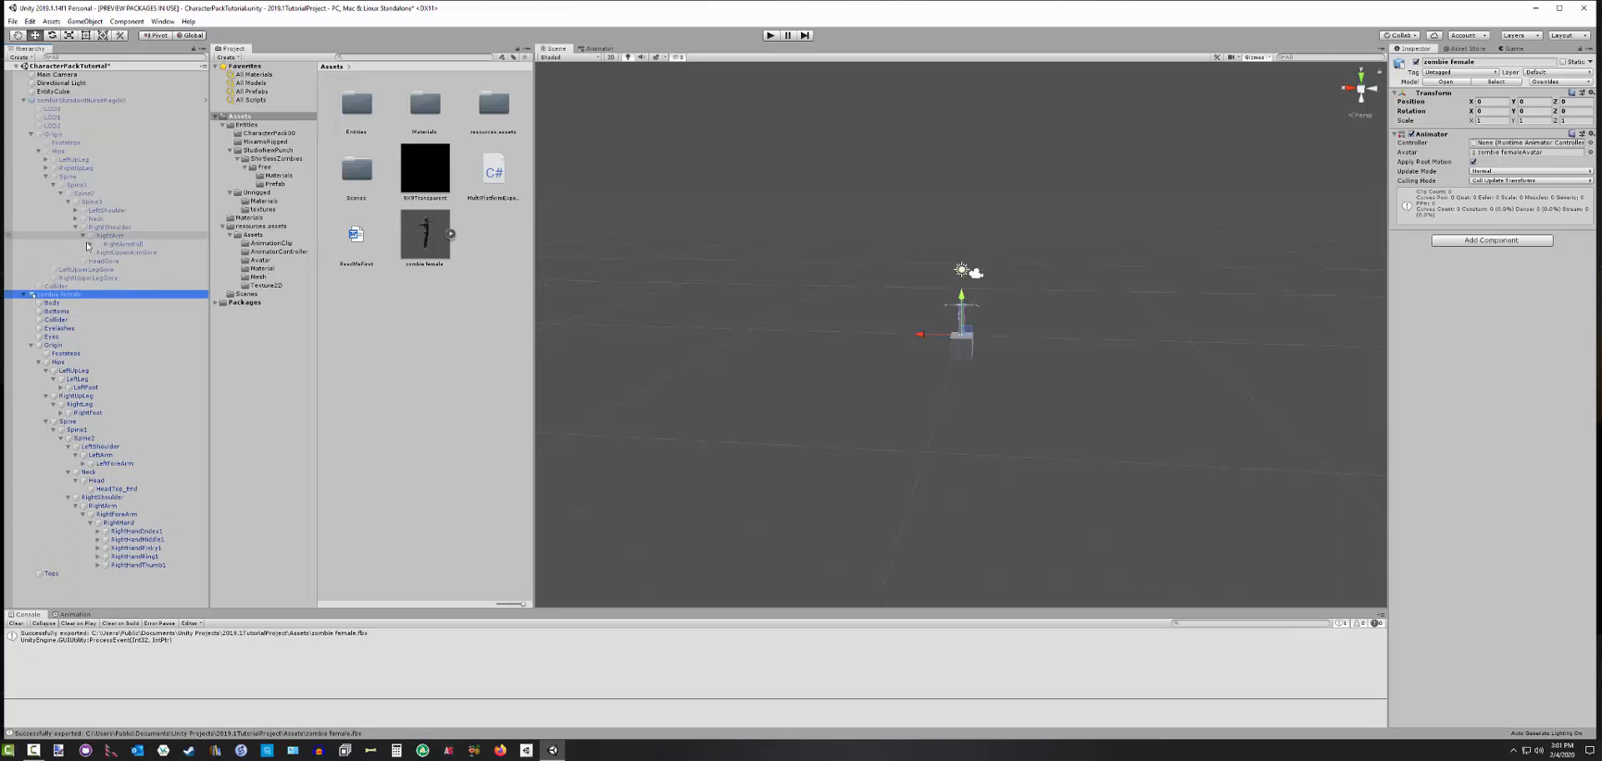
left_click(82, 235)
left_click(98, 252)
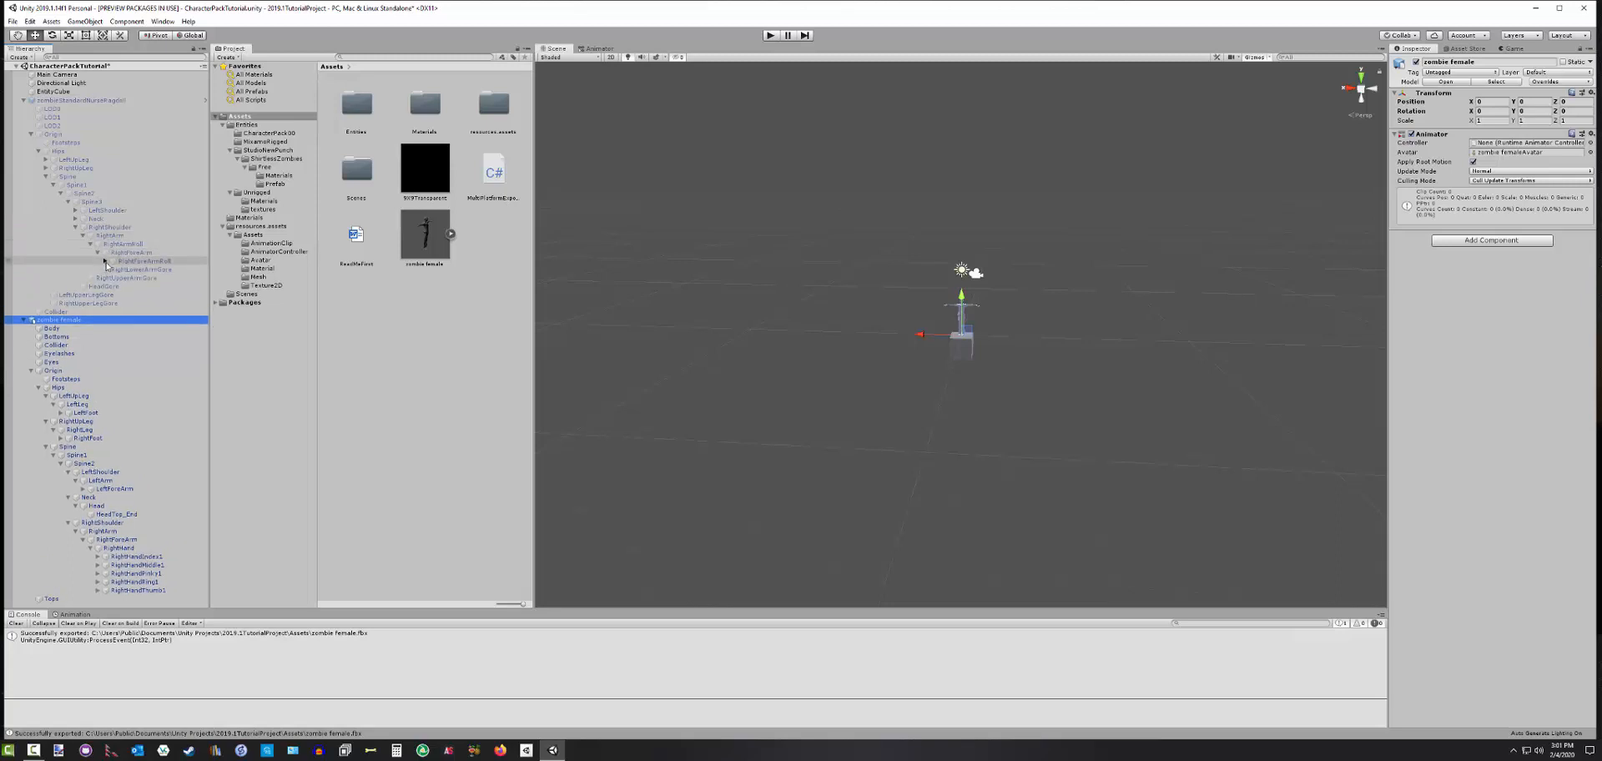
left_click(105, 261)
left_click(113, 270)
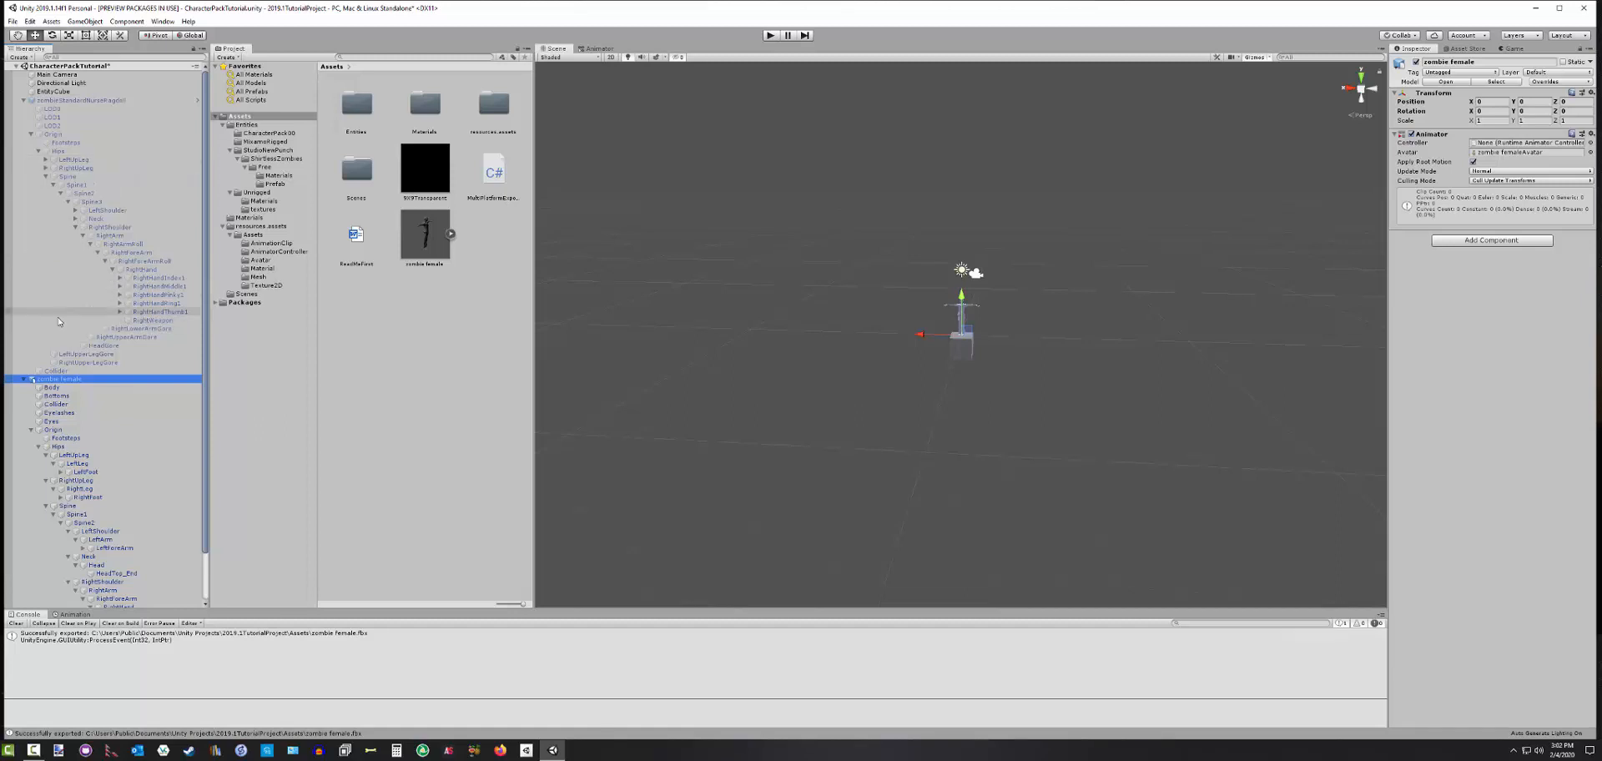
left_click(39, 152)
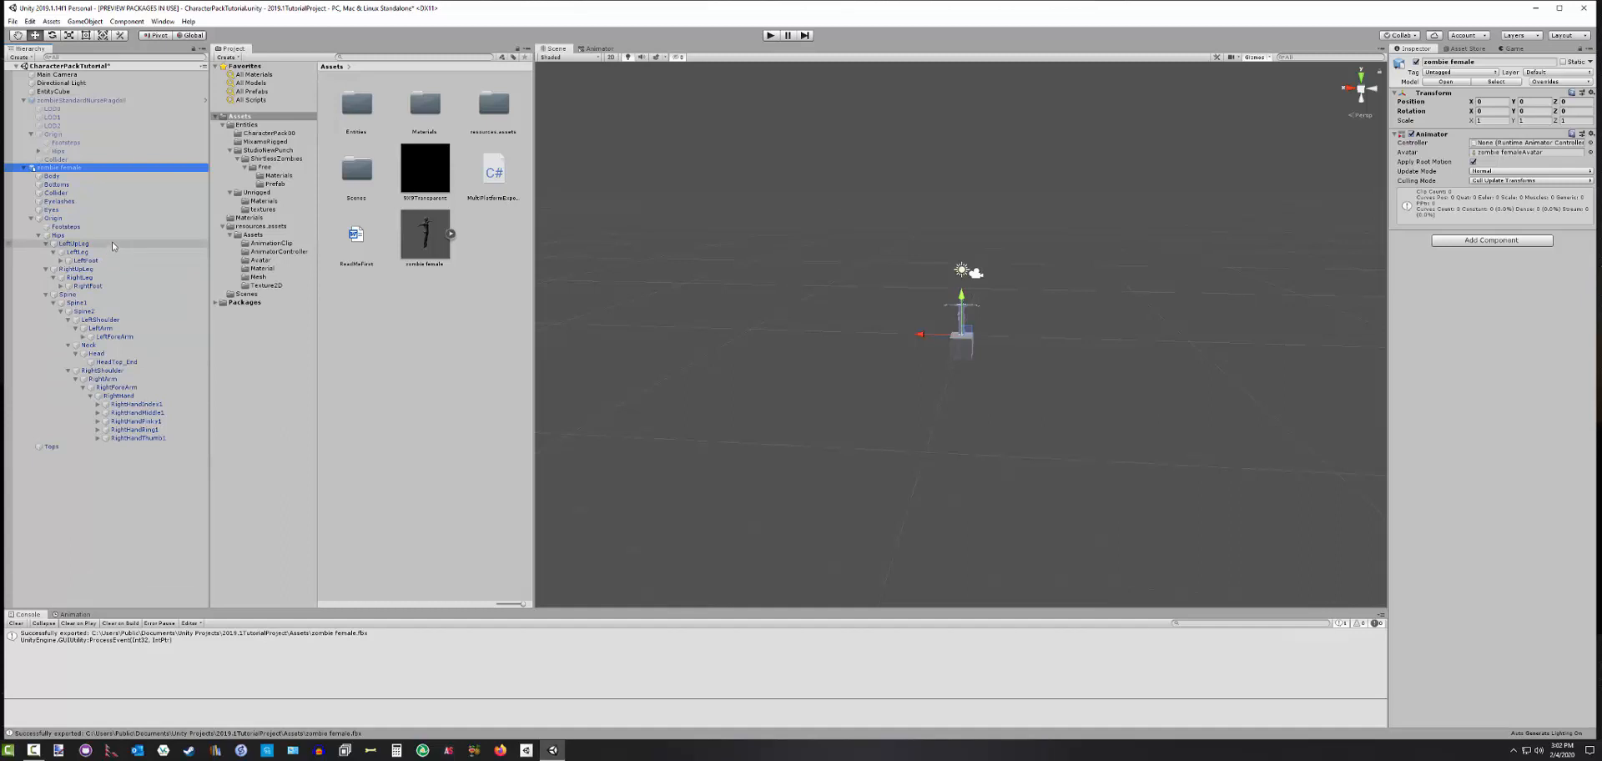
Assign the project's existing zombie controller to the Animator of the zombie female in the scene
left_click(73, 614)
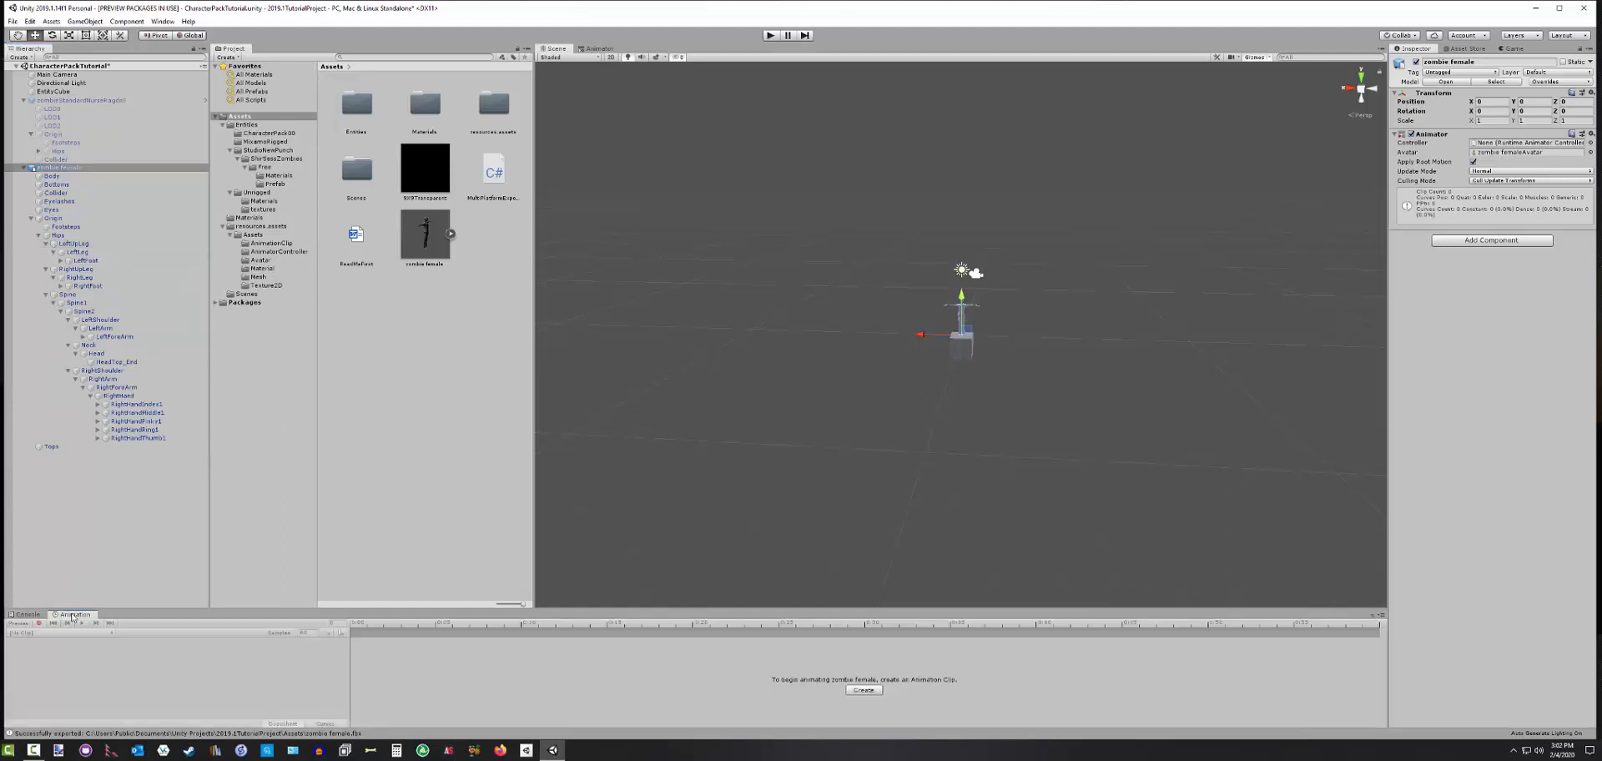
left_click(28, 614)
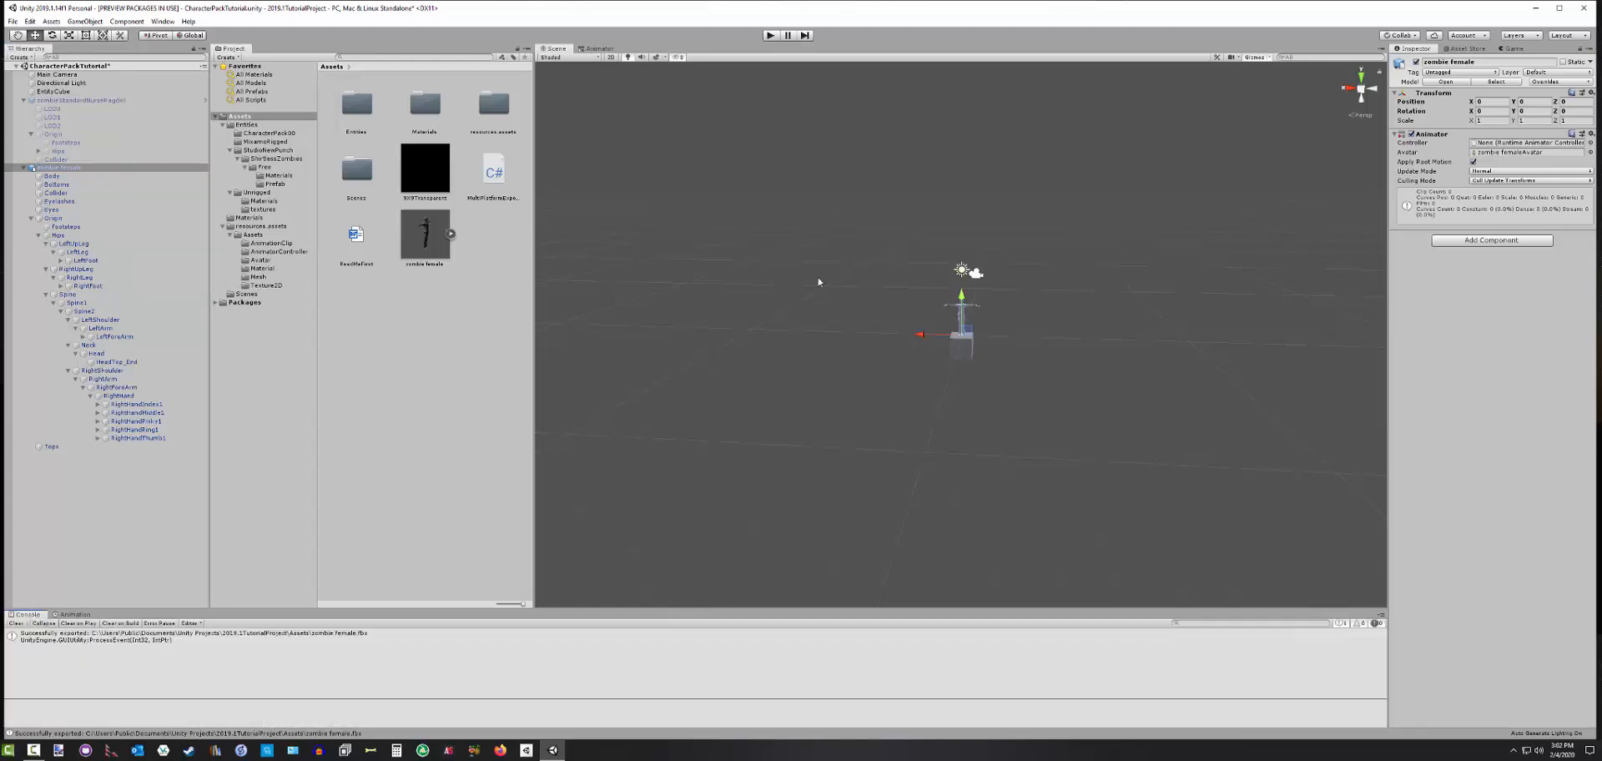
left_click(77, 169)
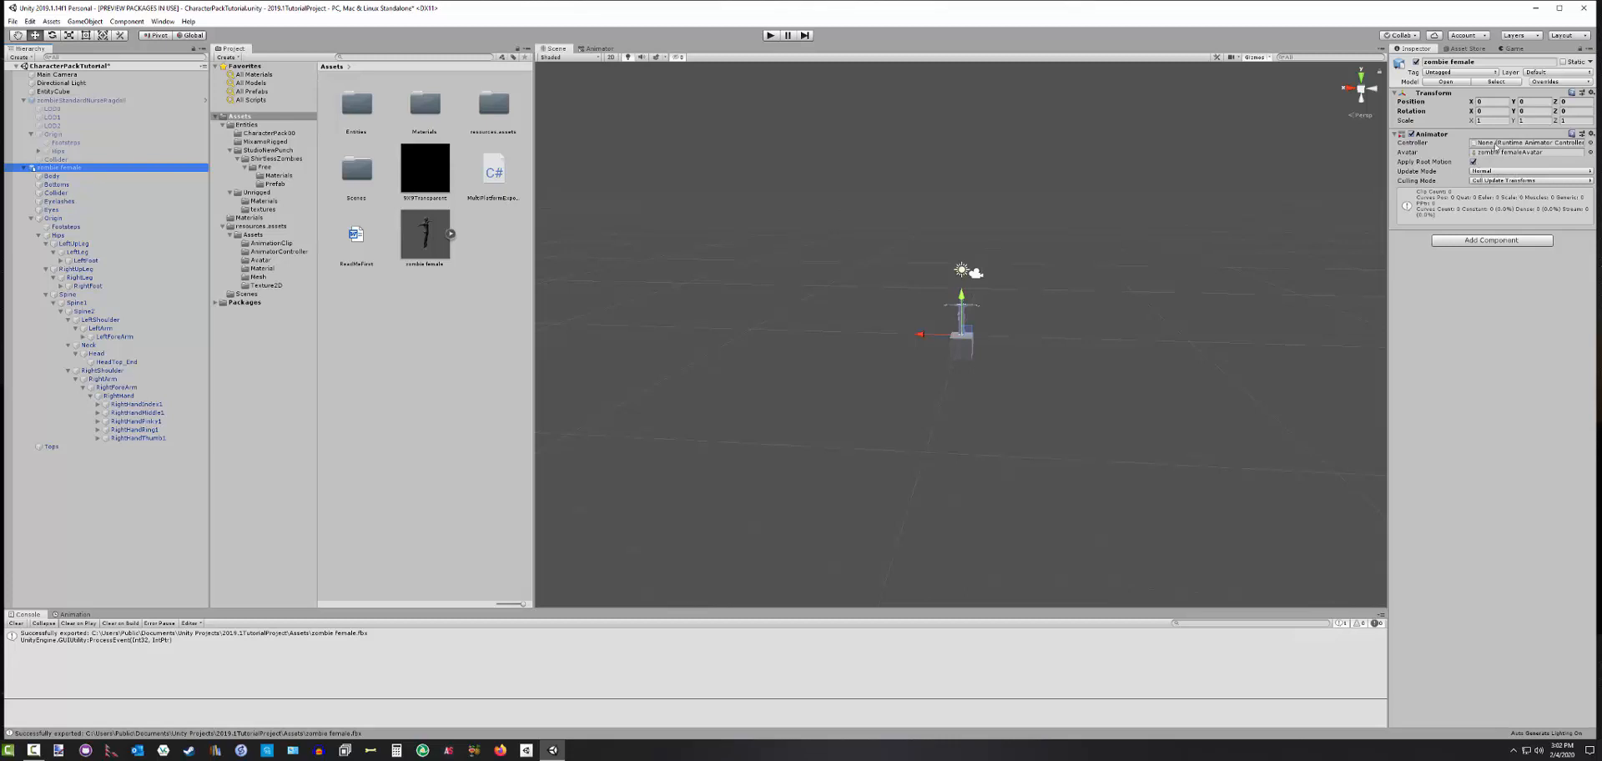
left_click(1590, 143)
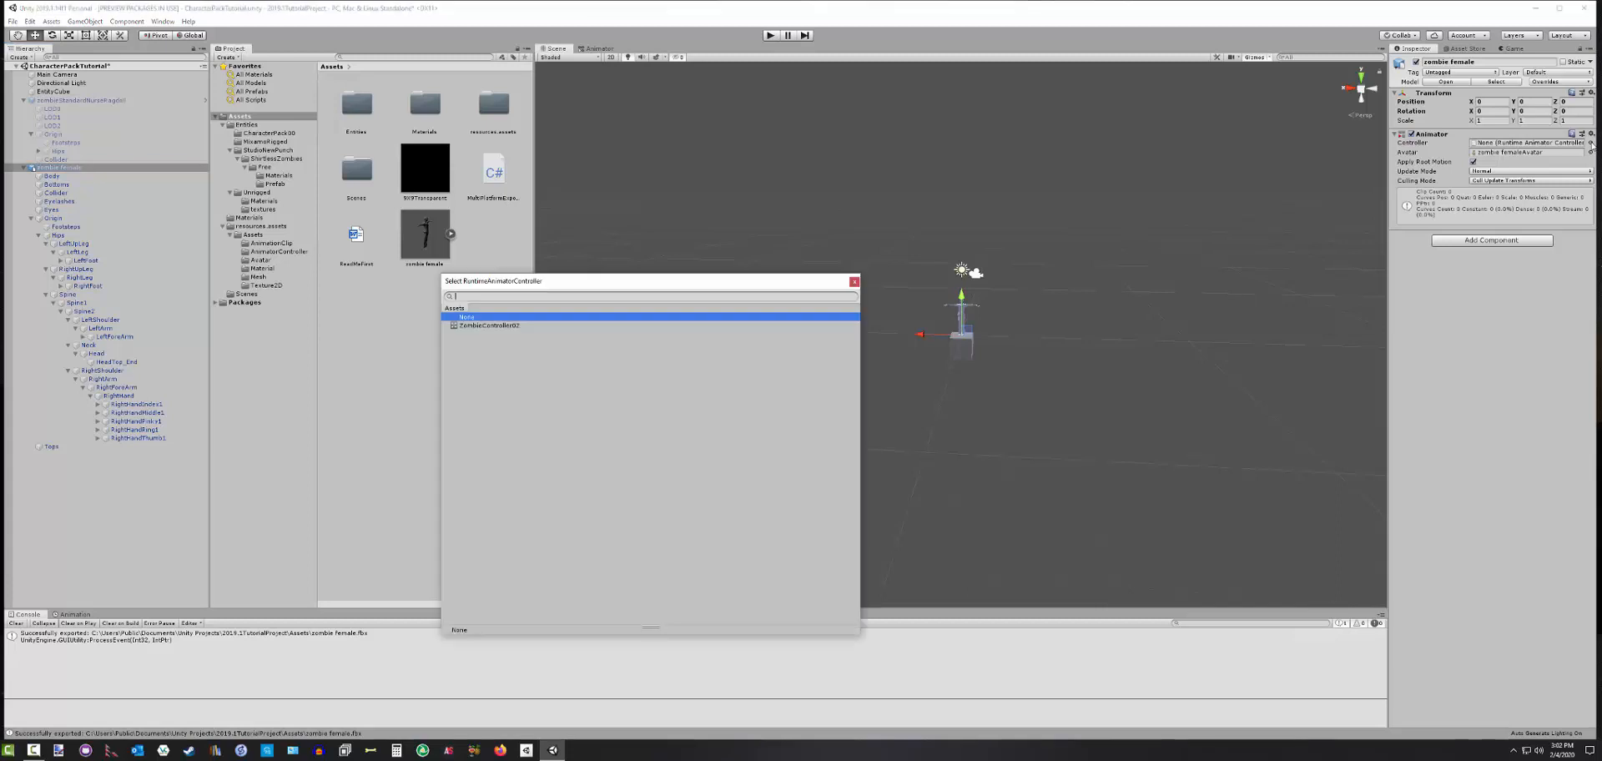
double_click(480, 325)
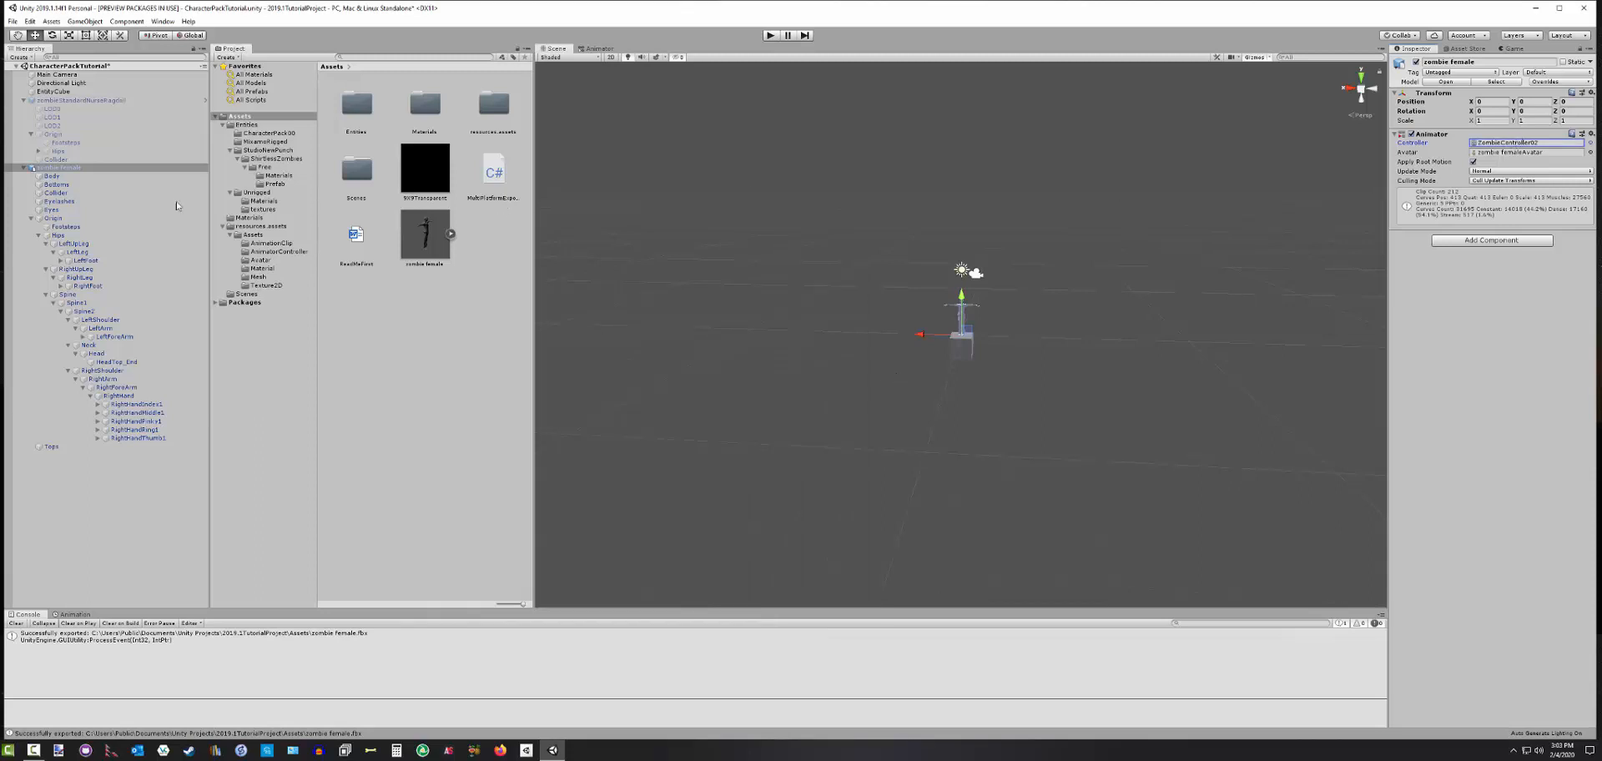
double_click(83, 167)
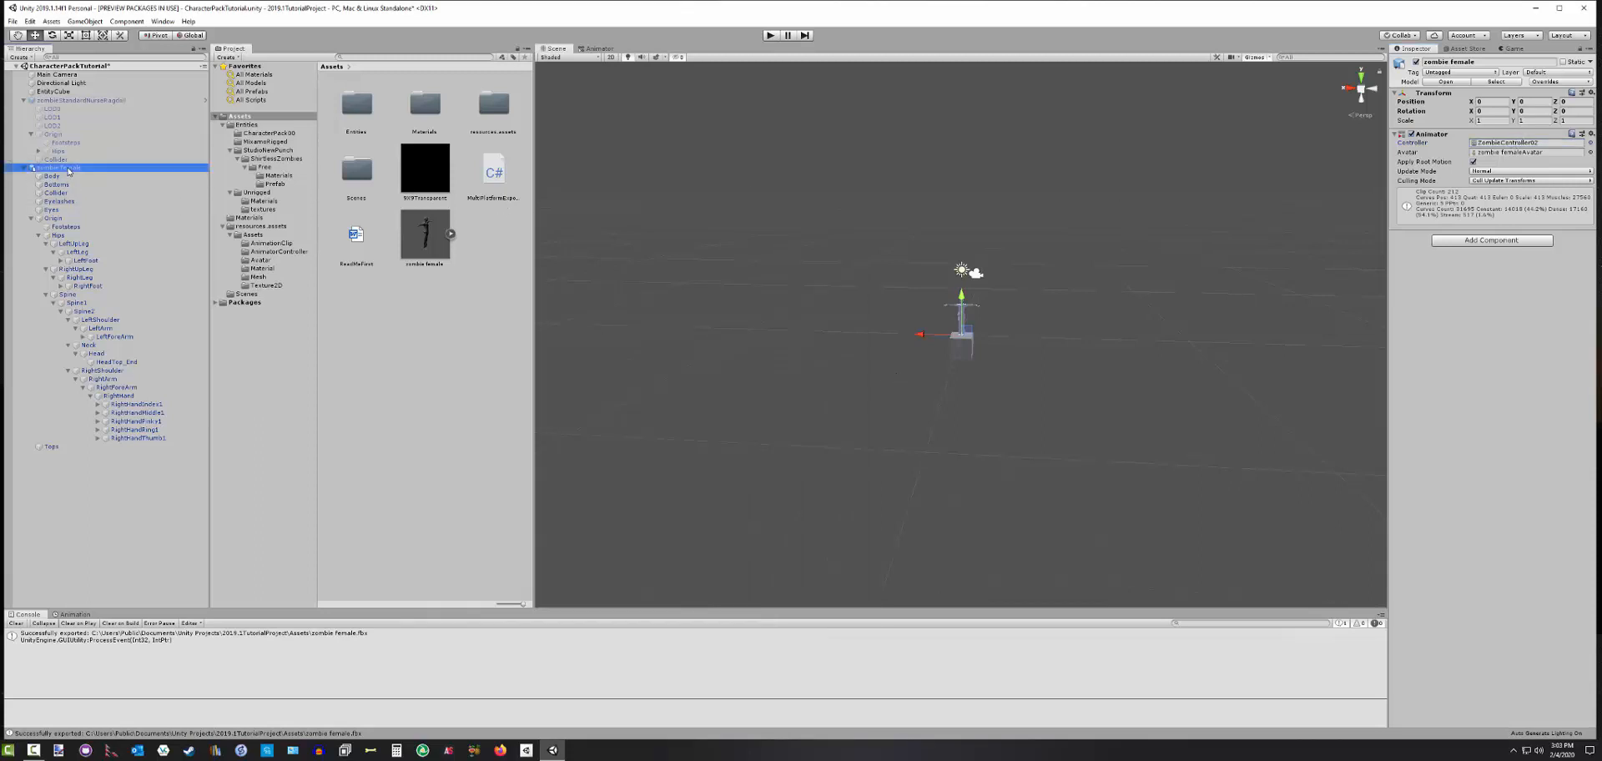
Preview the idle_11 animation clip on the zombie female, resizing the animation timeline so both the curves and the model can be seen
left_click(77, 615)
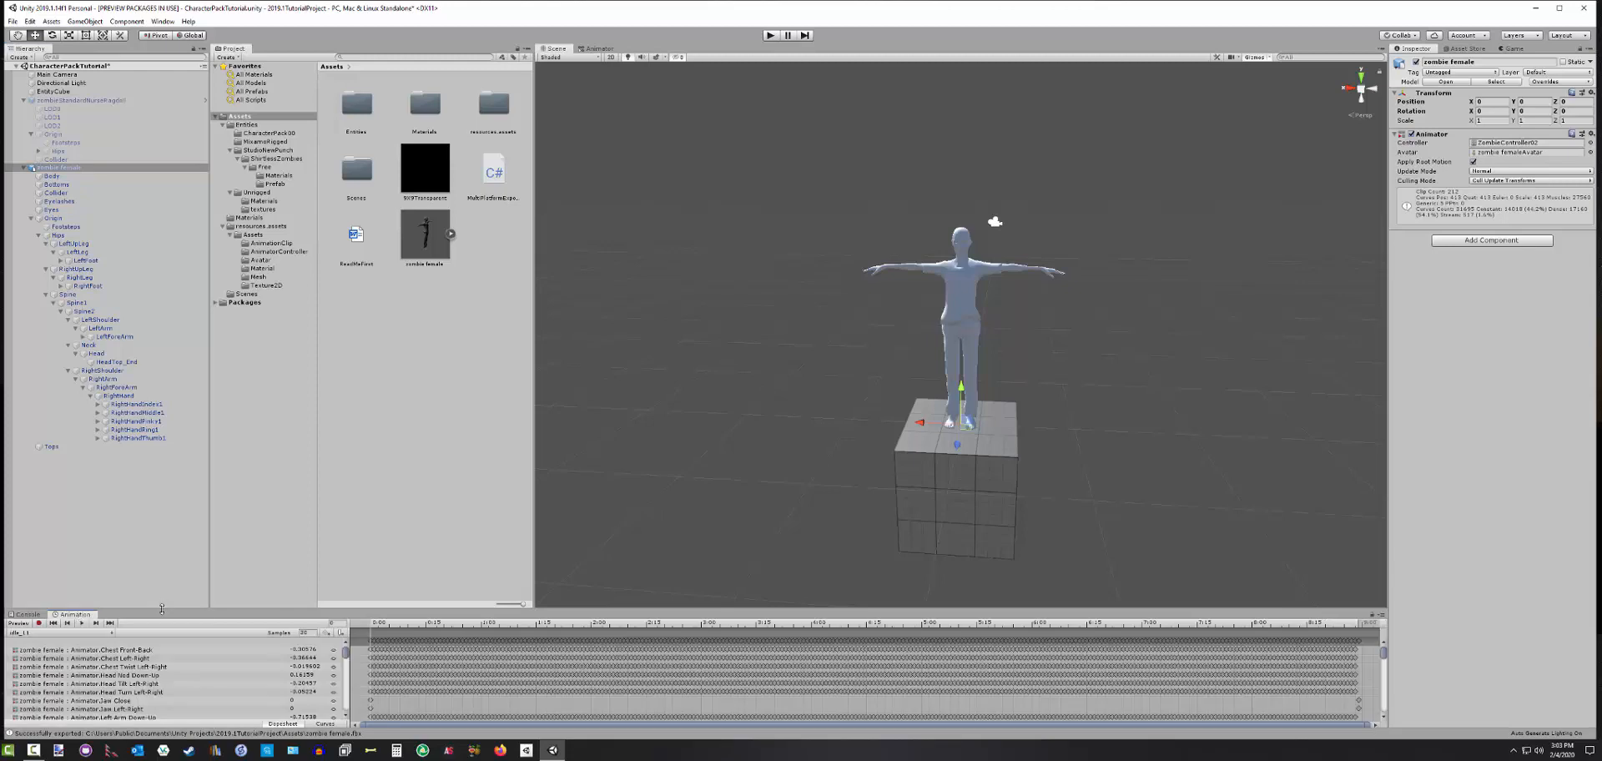
left_click_drag(162, 608, 162, 259)
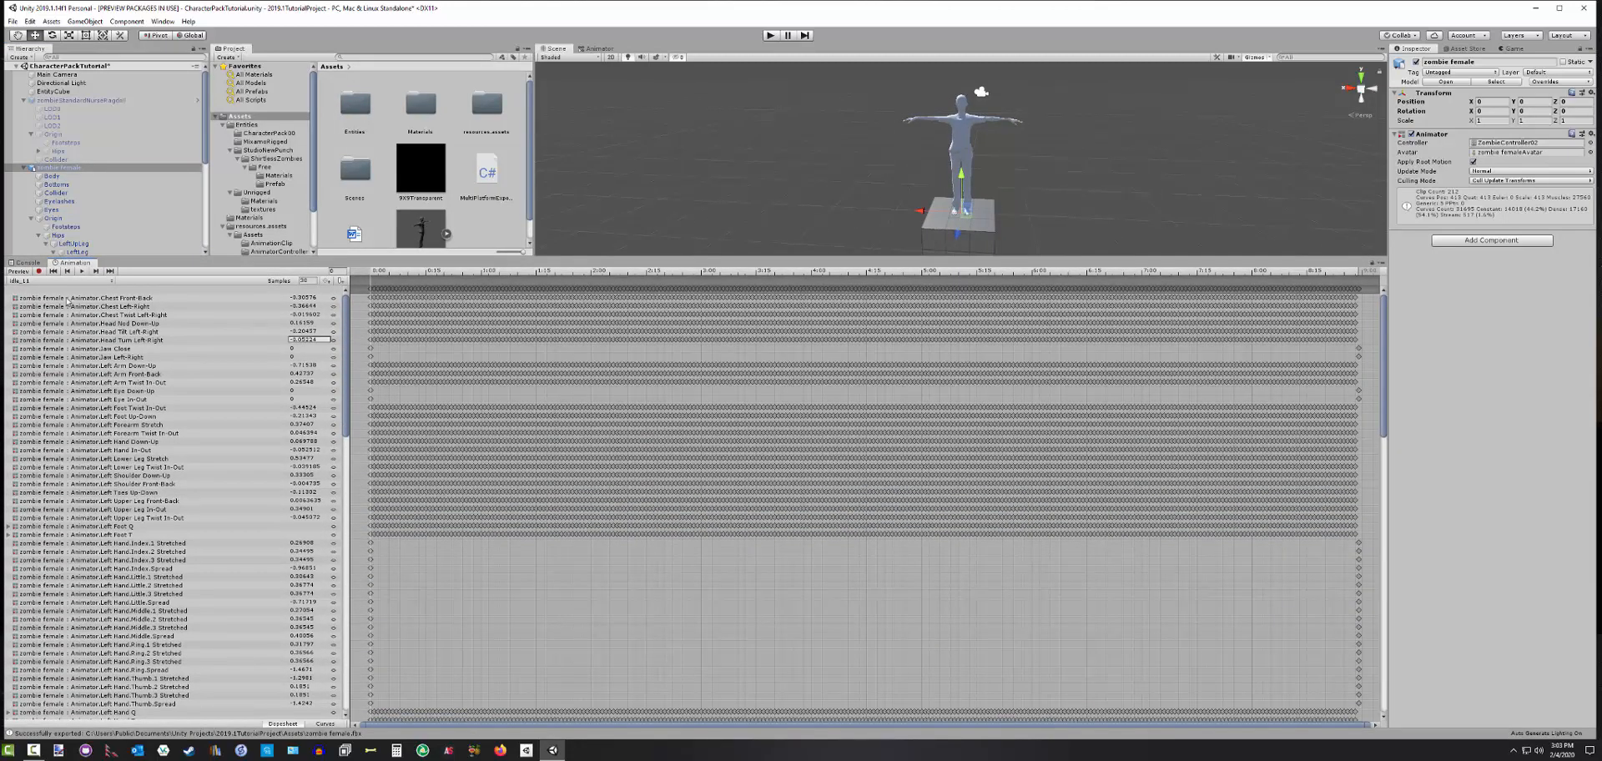
left_click_drag(576, 257, 556, 374)
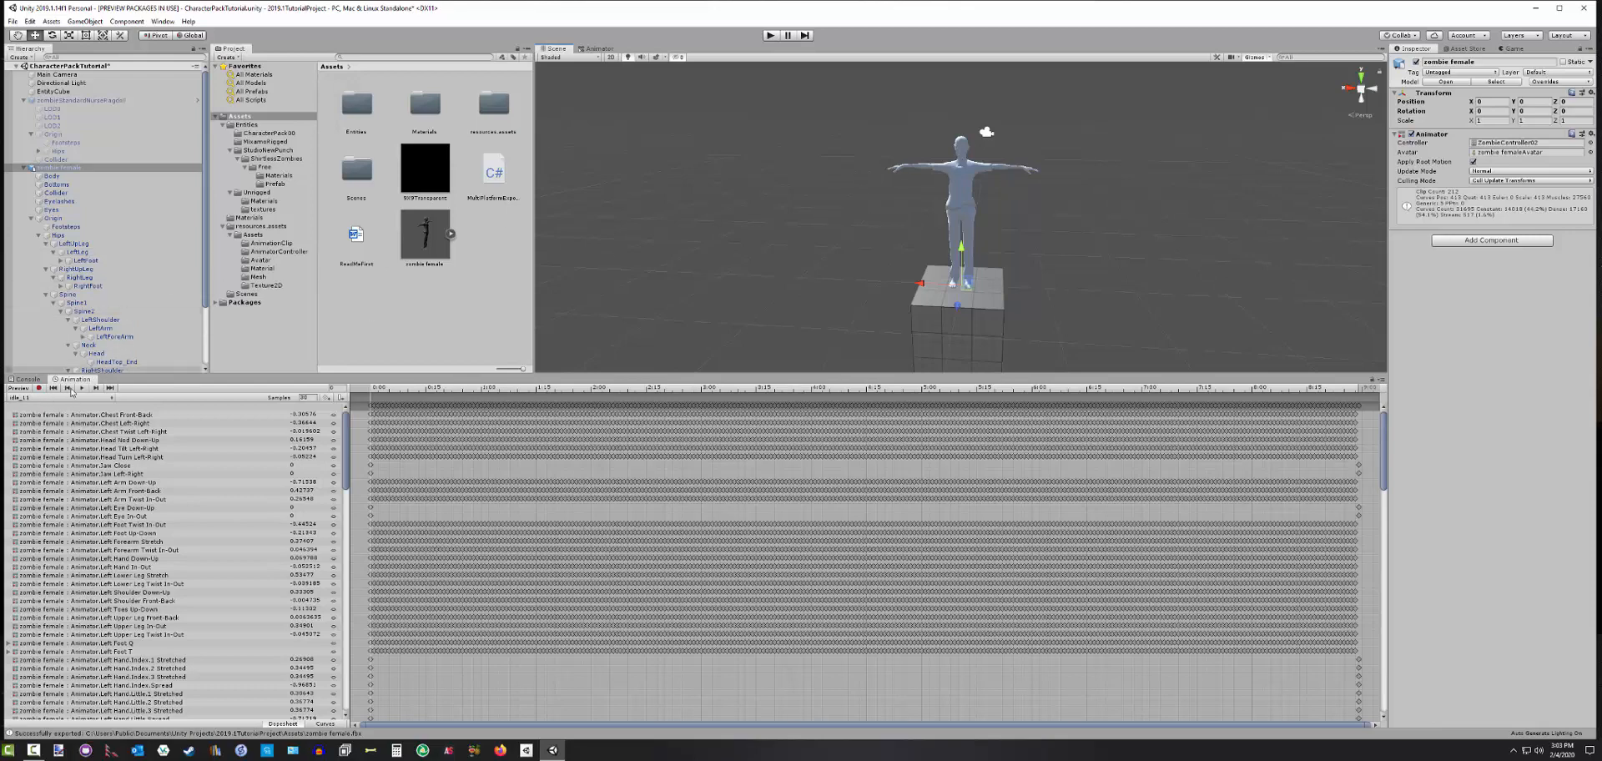
left_click(80, 388)
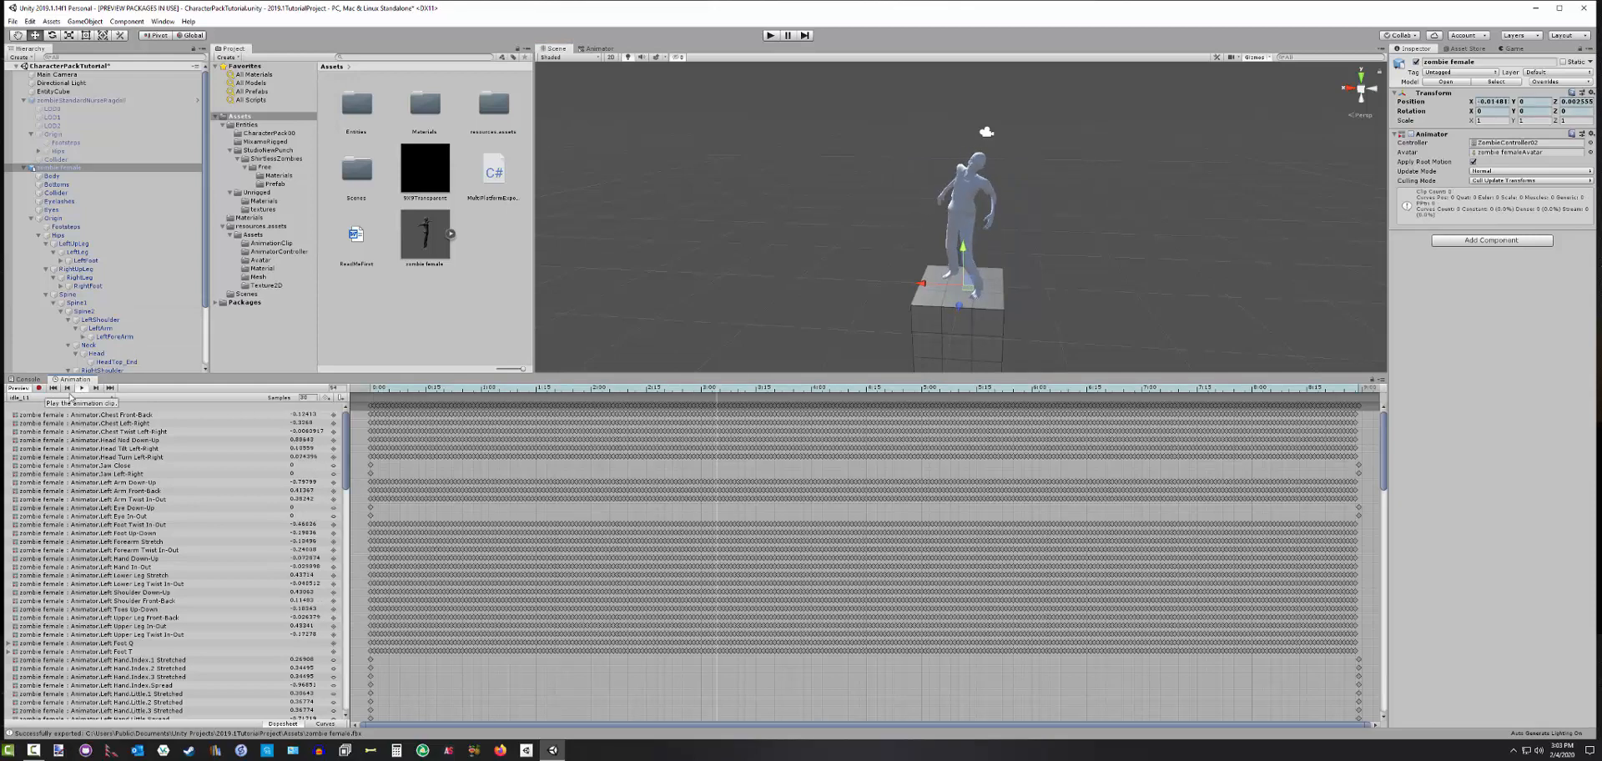
Switch the animation preview to another clip from the zombie controller and play it on the zombie female
left_click(37, 398)
left_click(36, 403)
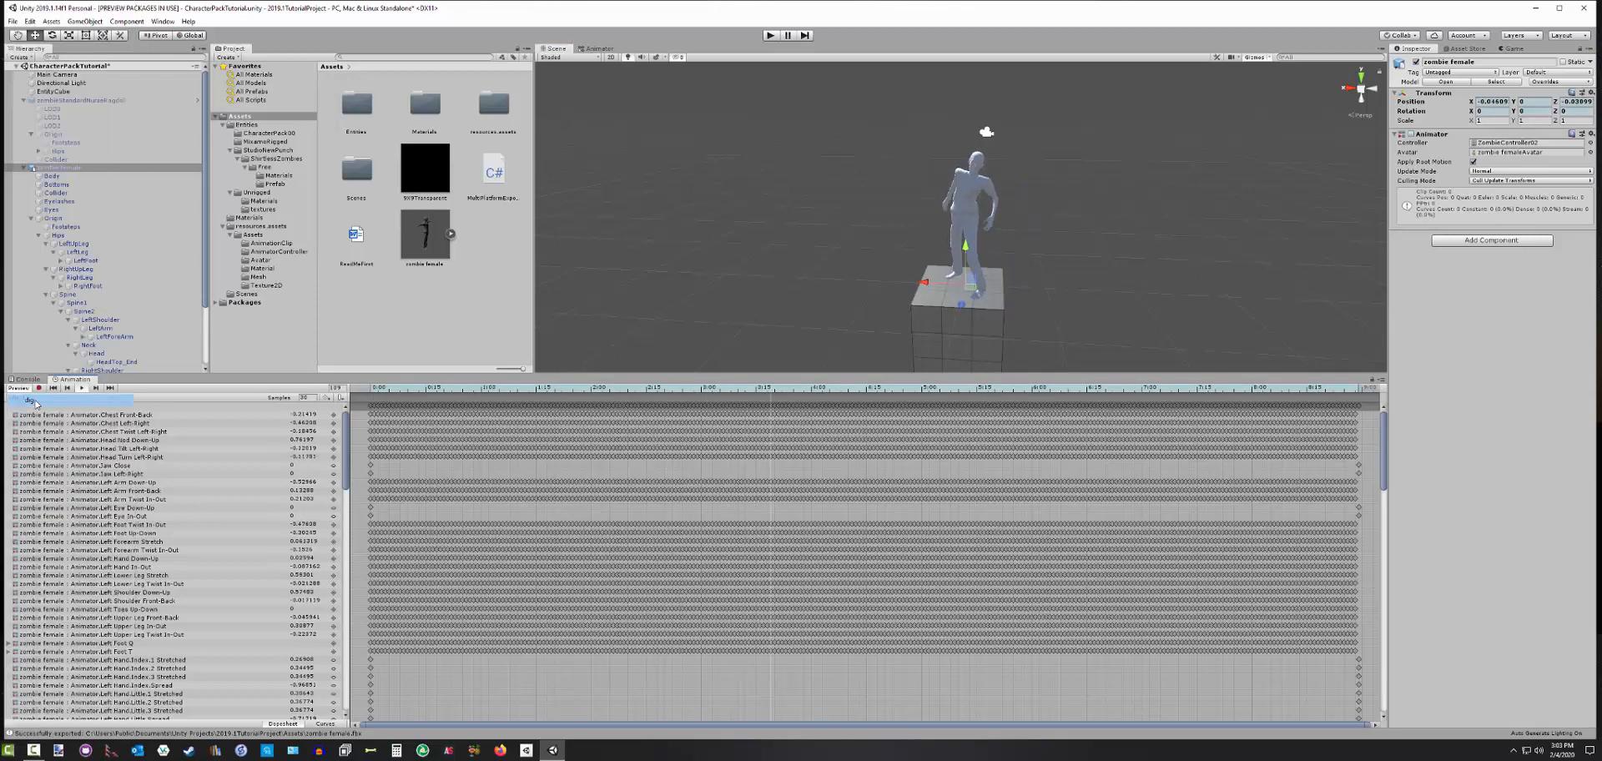
left_click(82, 388)
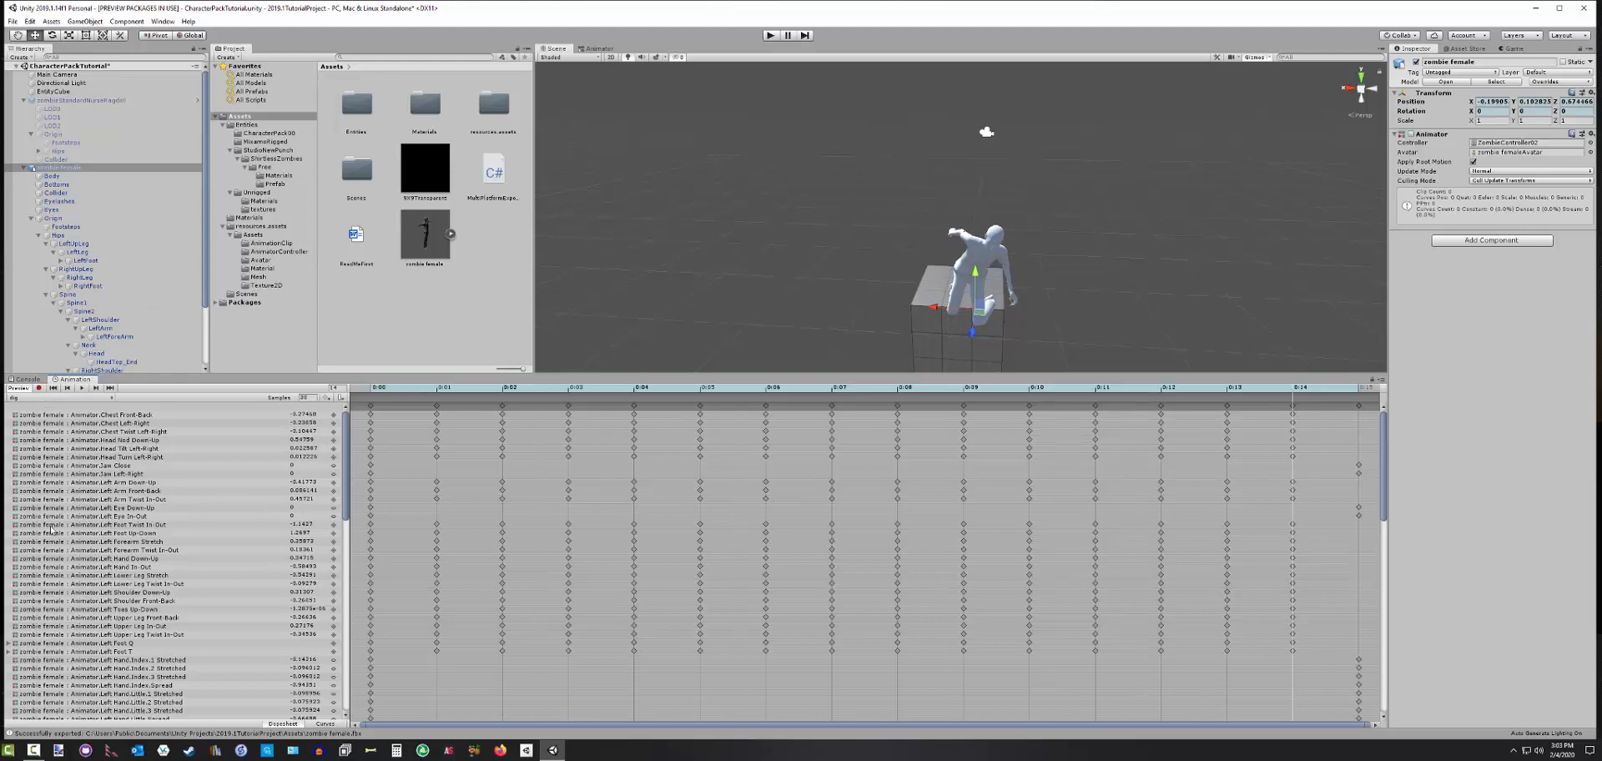
Examine the zombie controller's state graph, checking the states and transitions of the Base Layer and OverrideLayer
left_click(603, 48)
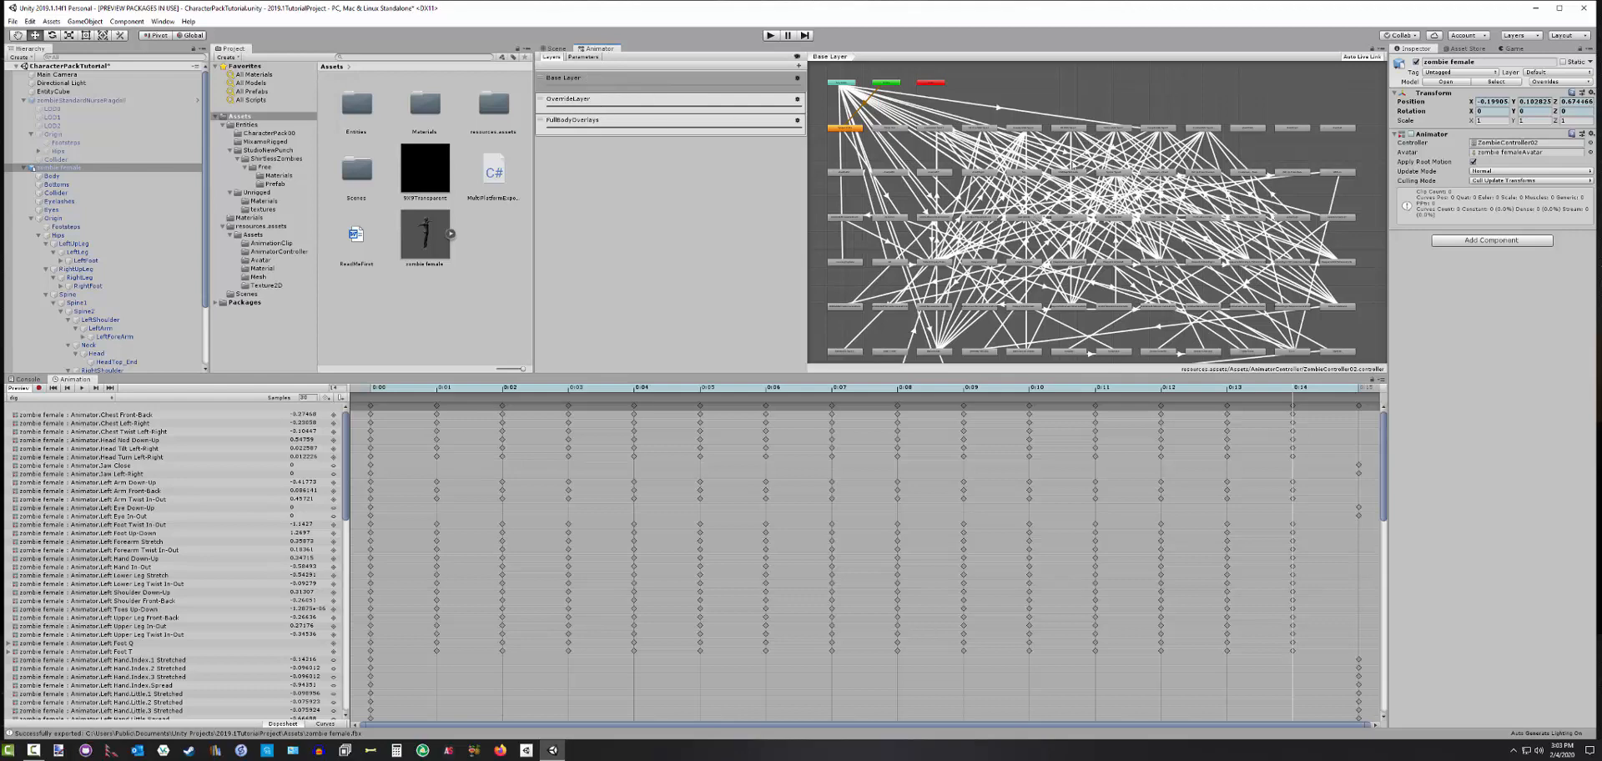
scroll(1049, 179, "up", 6)
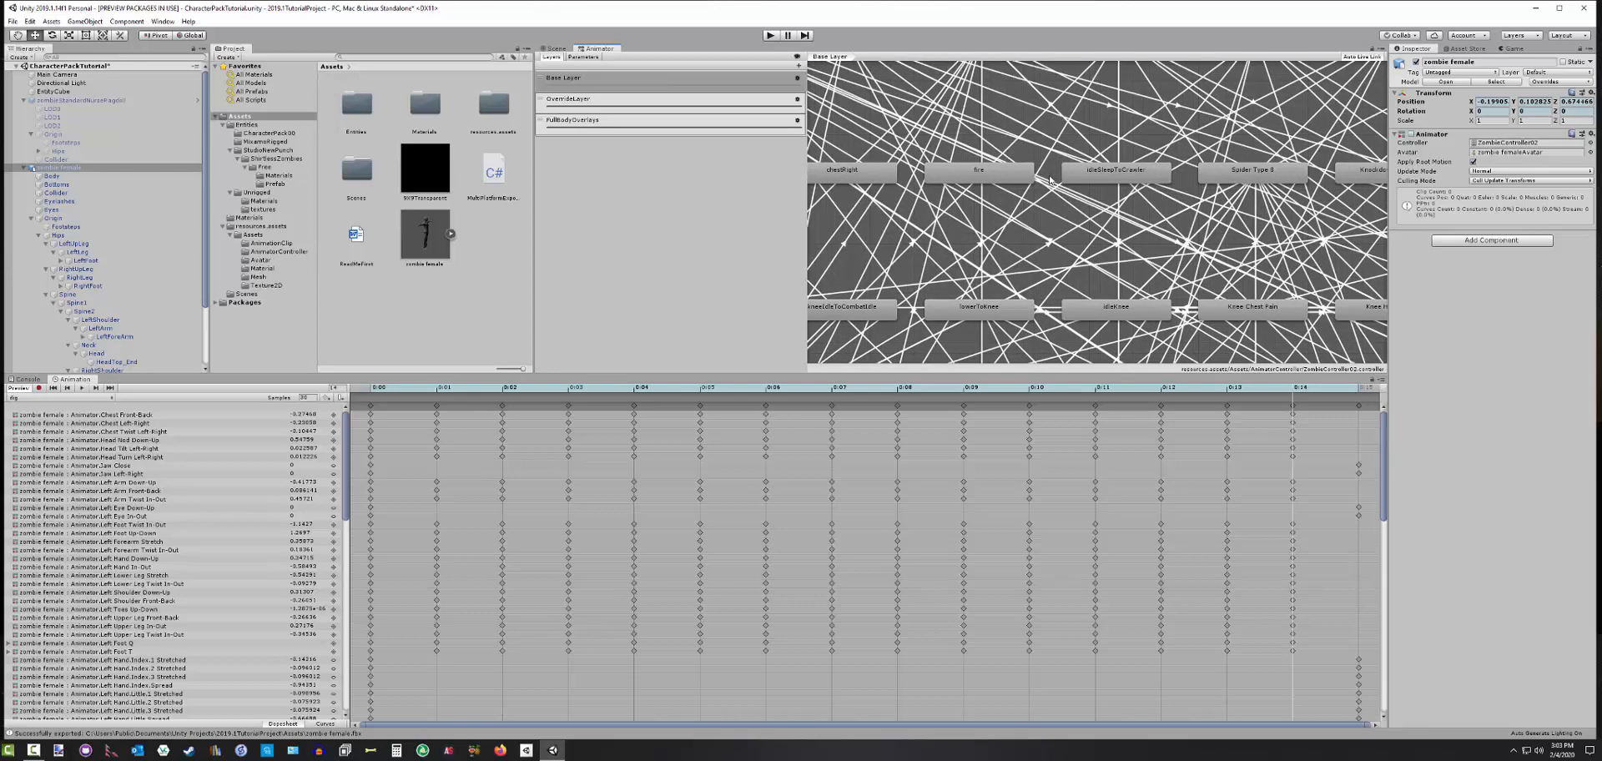
scroll(1056, 222, "down", 2)
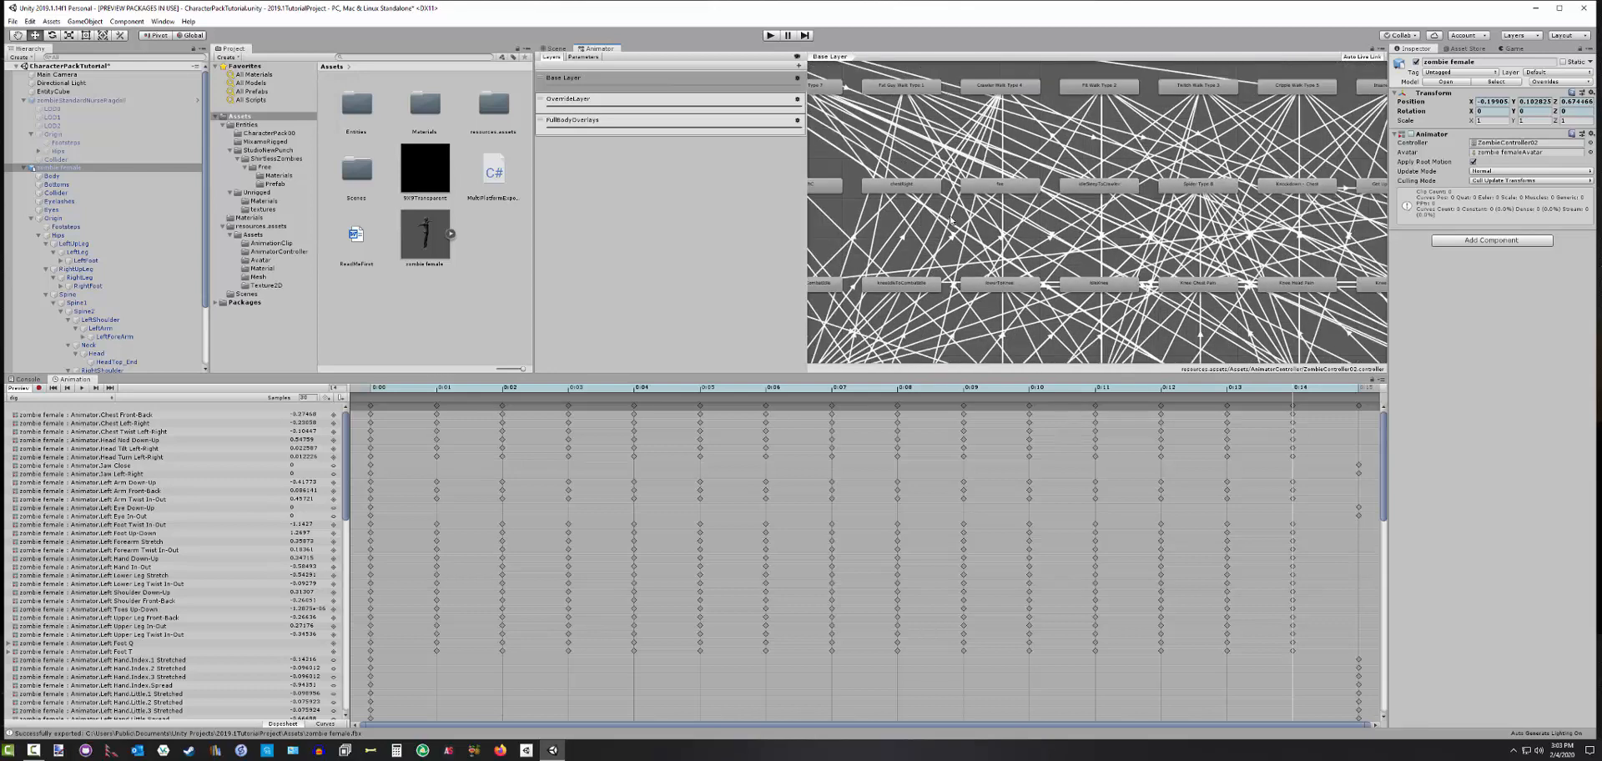
left_click(608, 101)
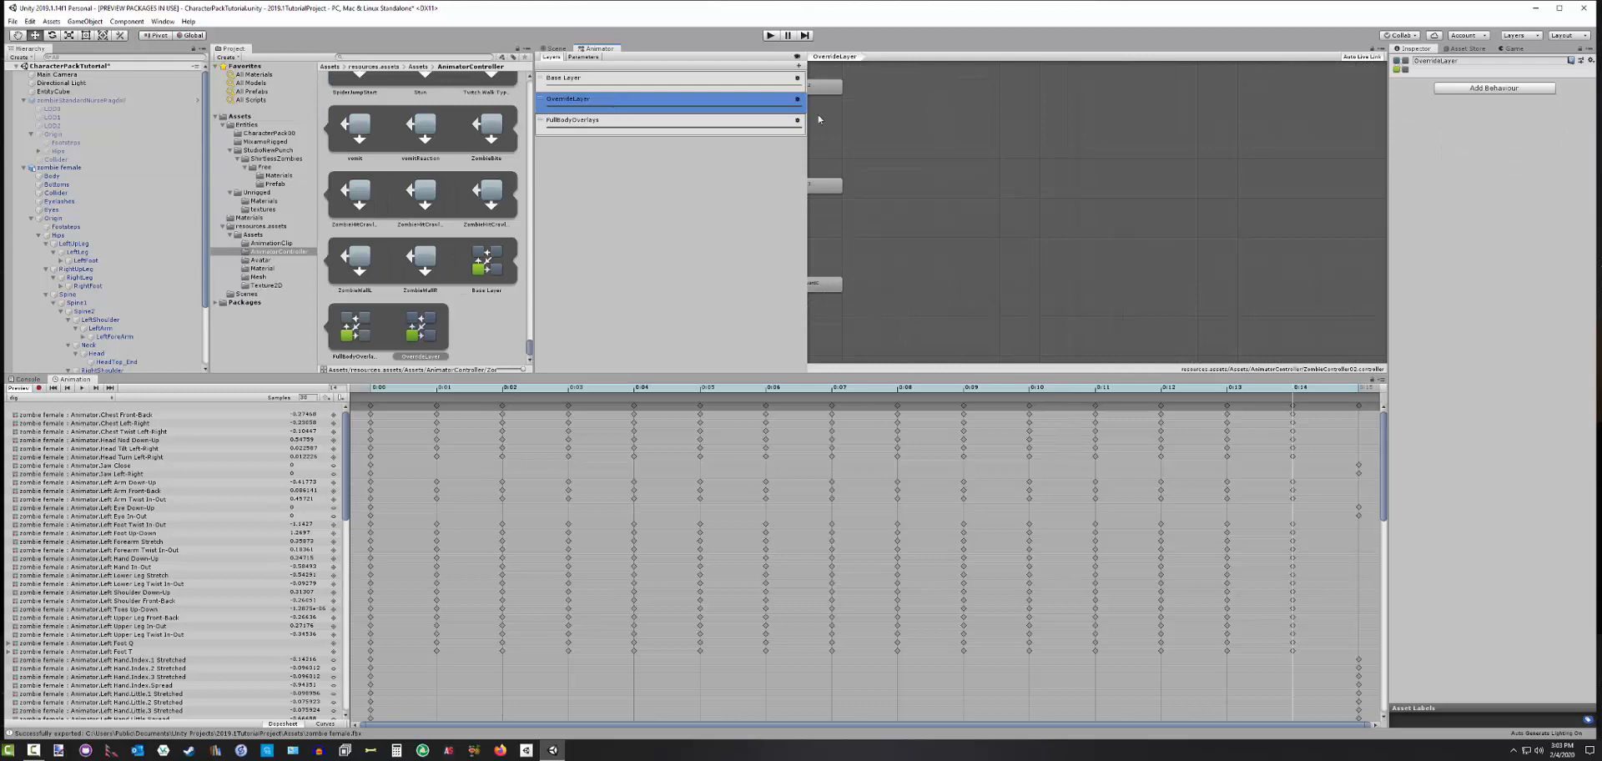
middle_click_drag(891, 157, 1214, 212)
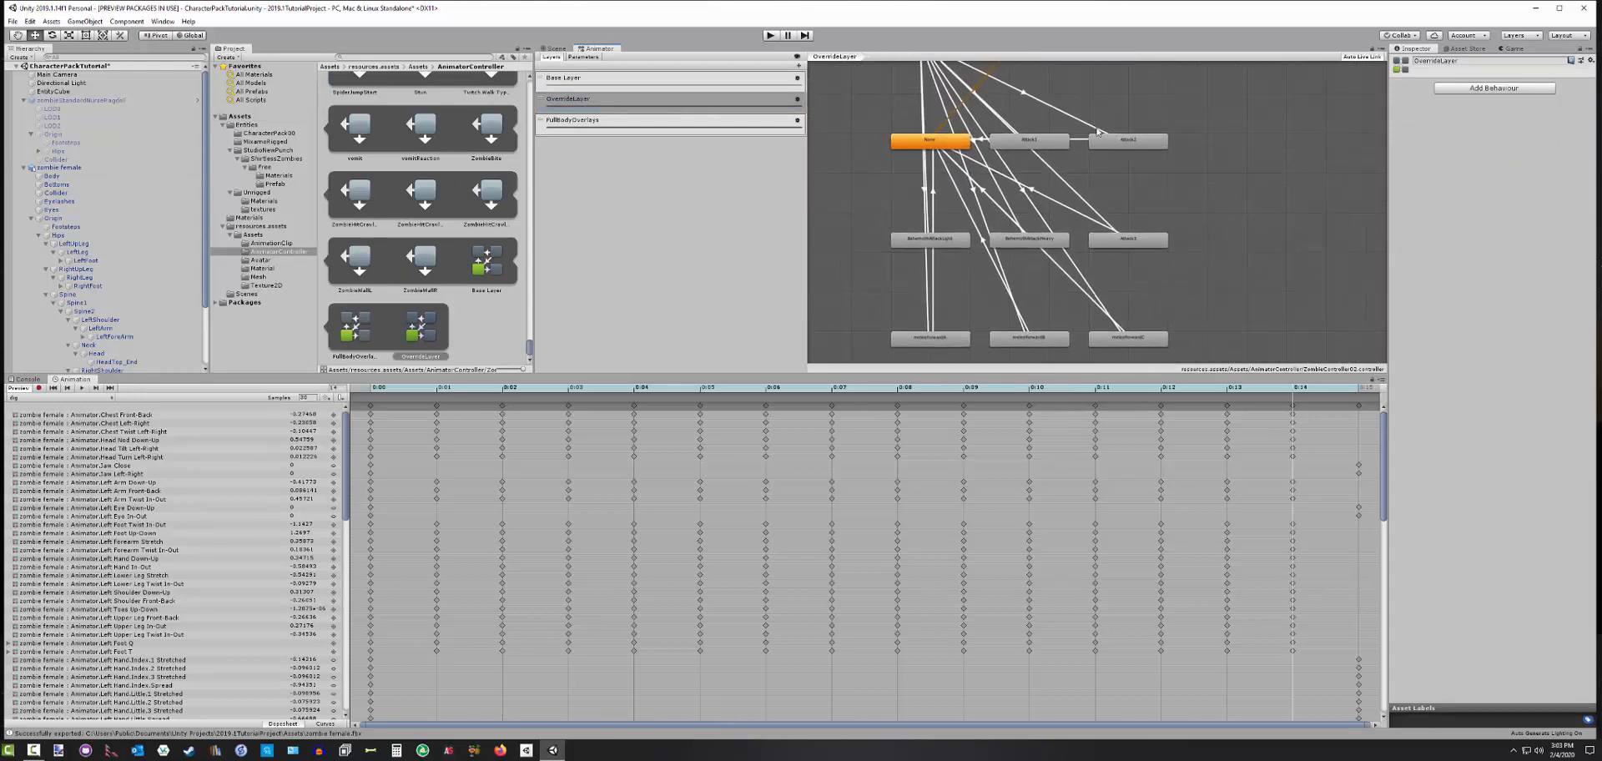
Examine the states and transitions of the controller's FullBodyOverlays layer, and go back to its Base Layer
left_click(614, 121)
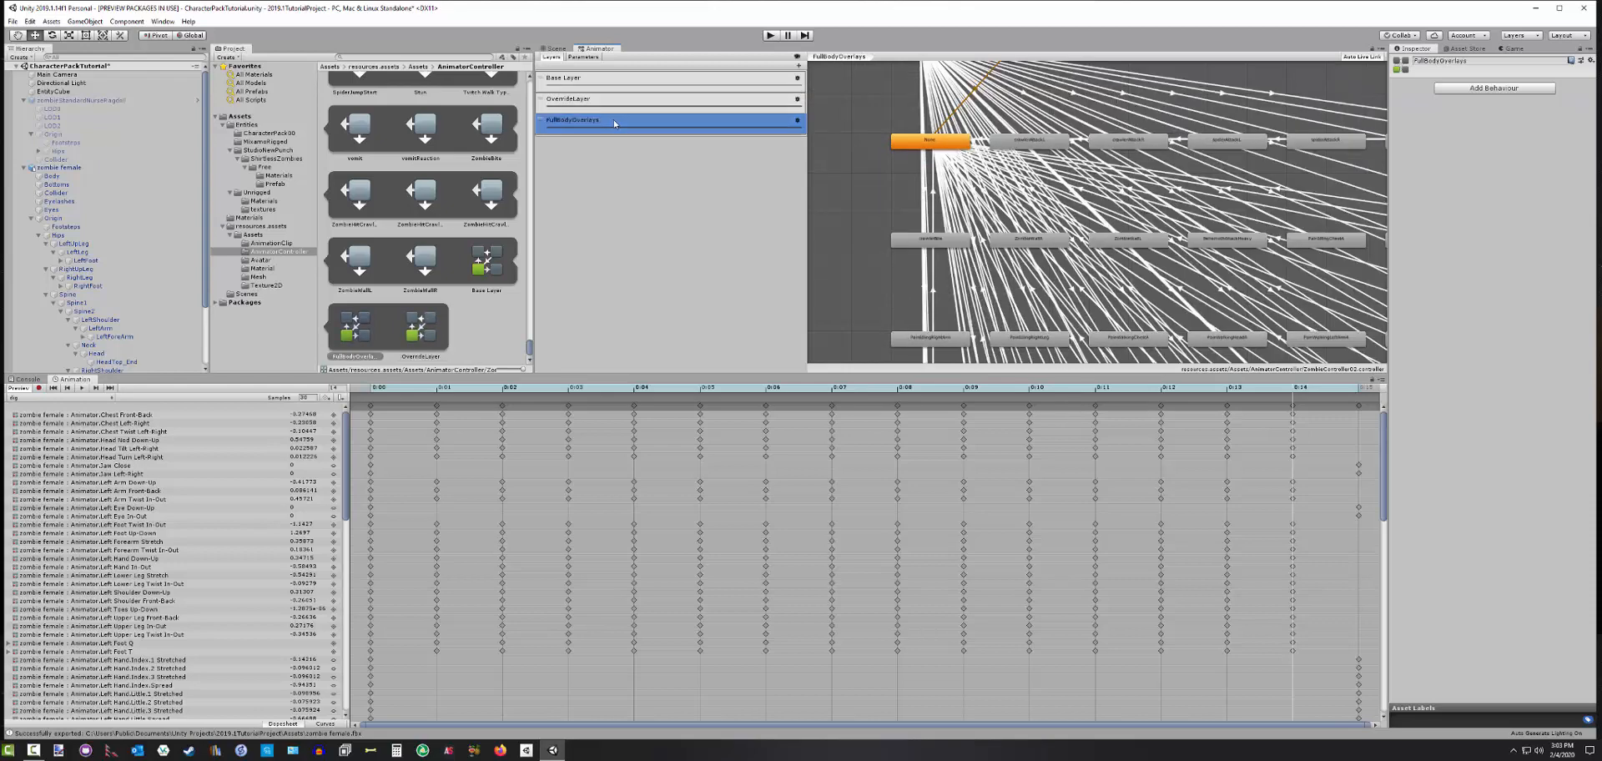
scroll(1192, 155, "down", 3)
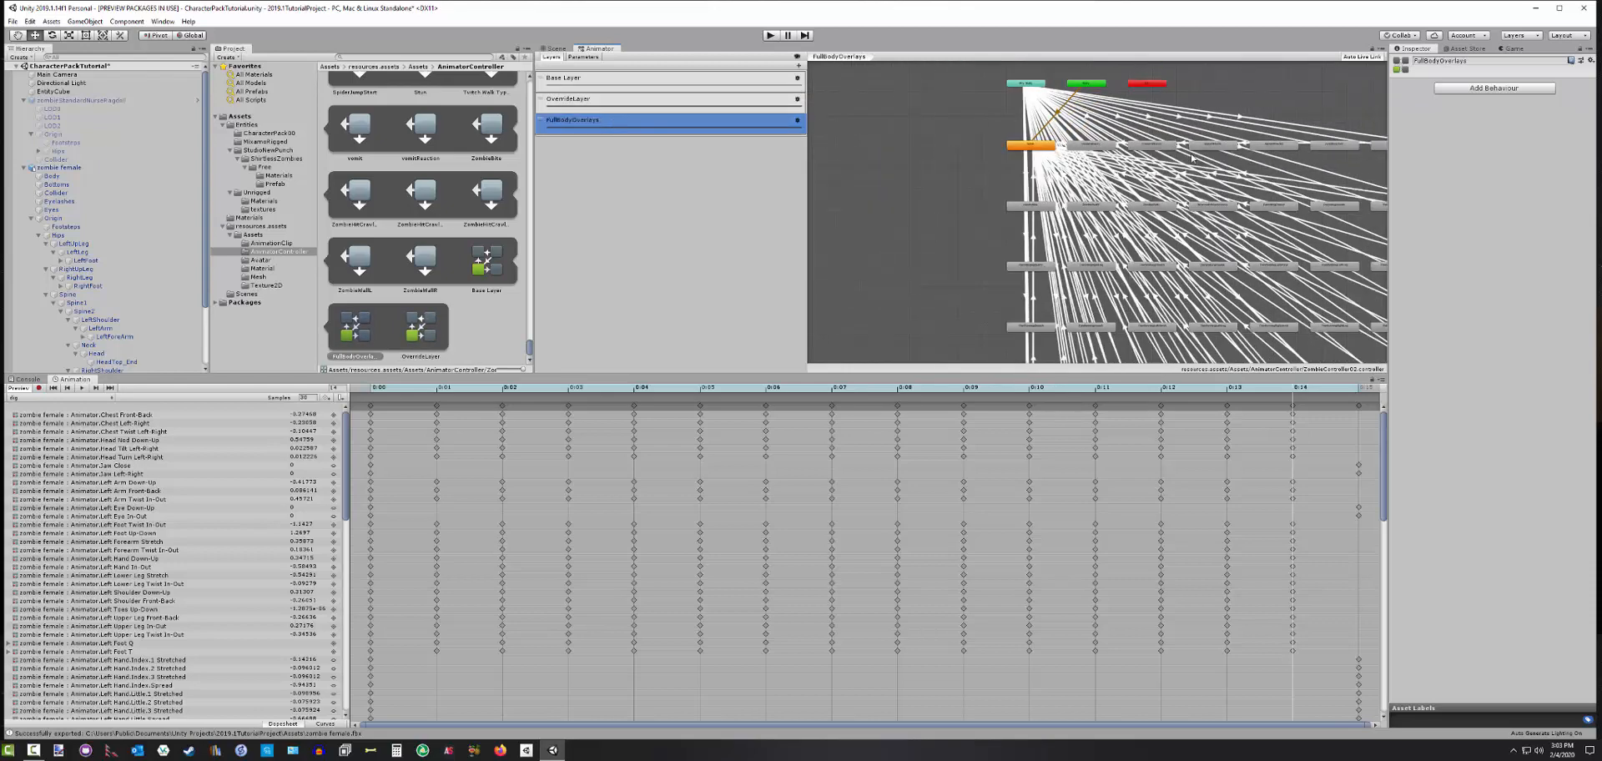
scroll(1242, 185, "down", 6)
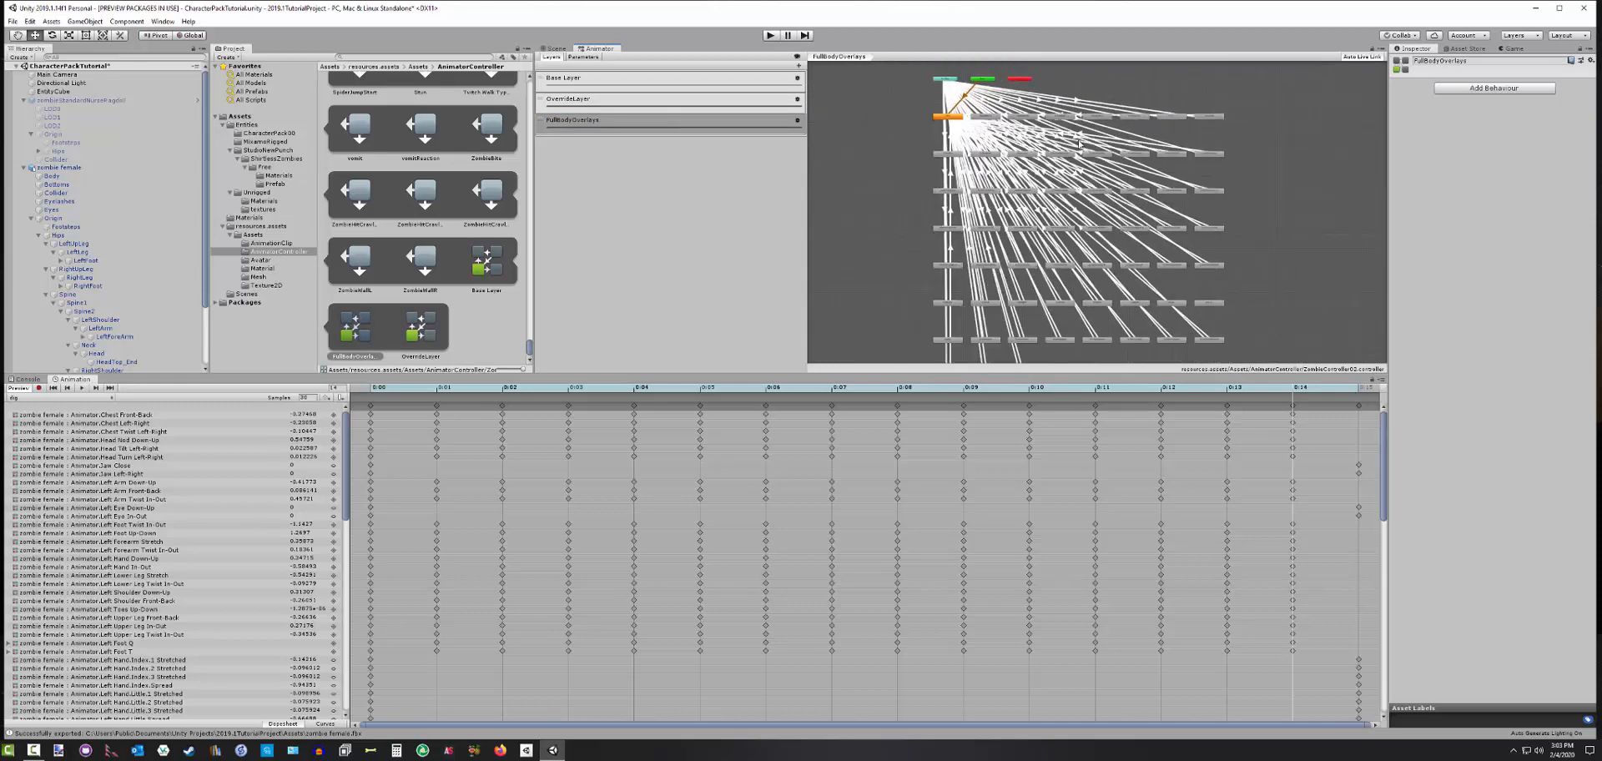
scroll(1079, 144, "up", 3)
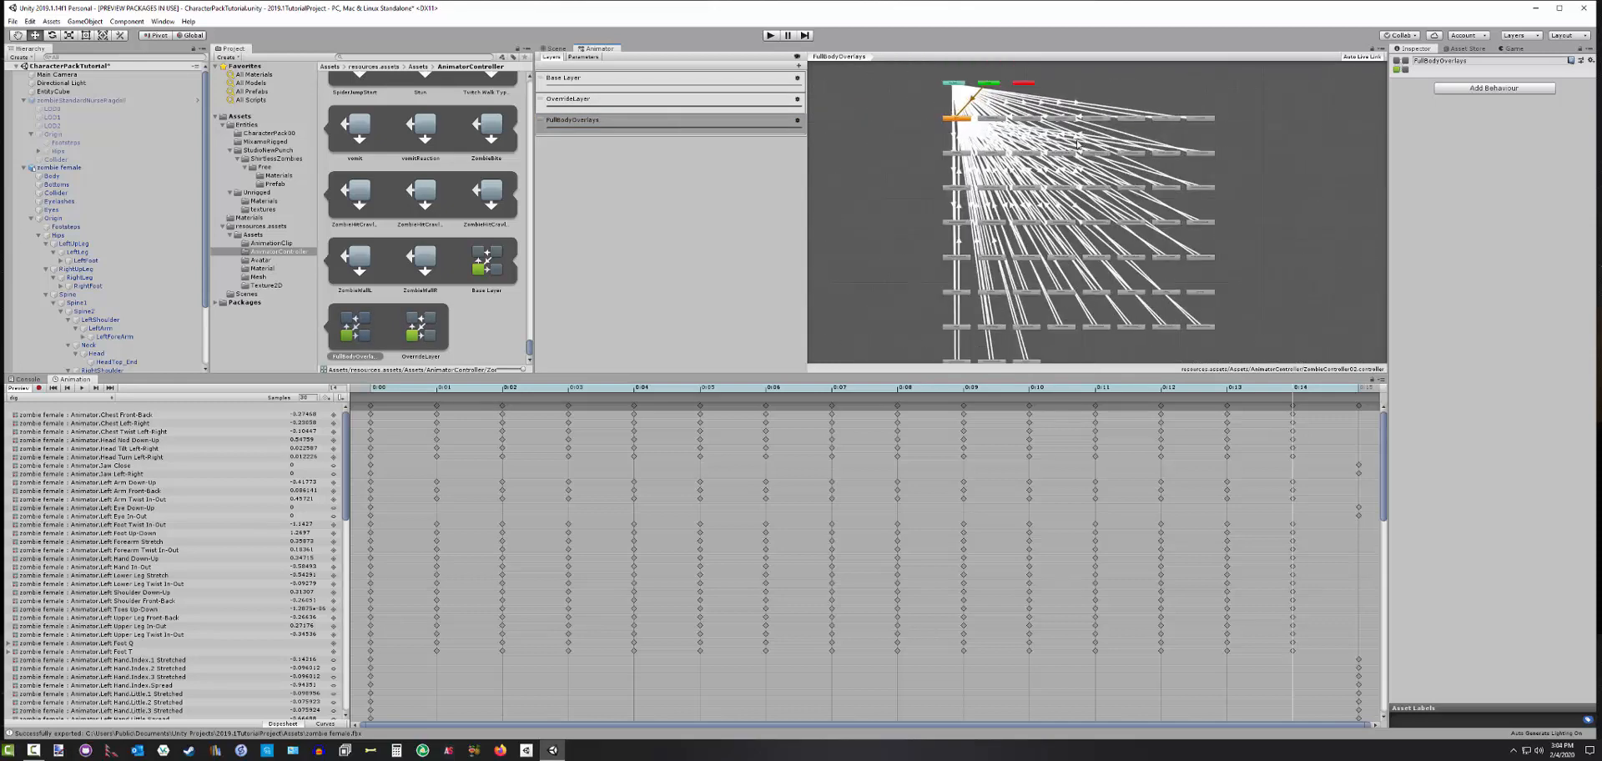
left_click(594, 80)
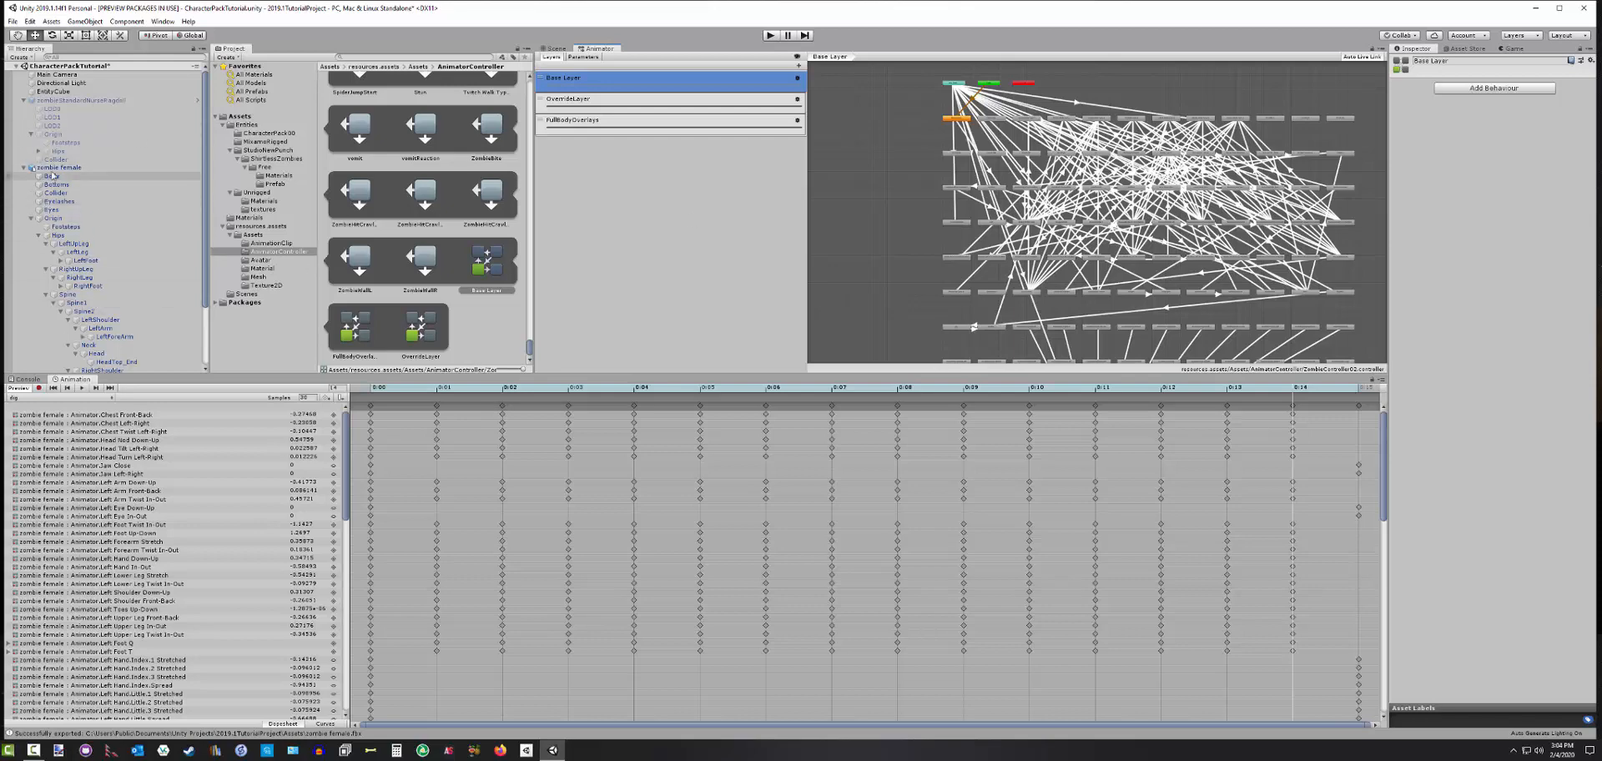
Return to the scene, end the animation preview to restore the T-pose, shrink the timeline area and clear the console
left_click(555, 49)
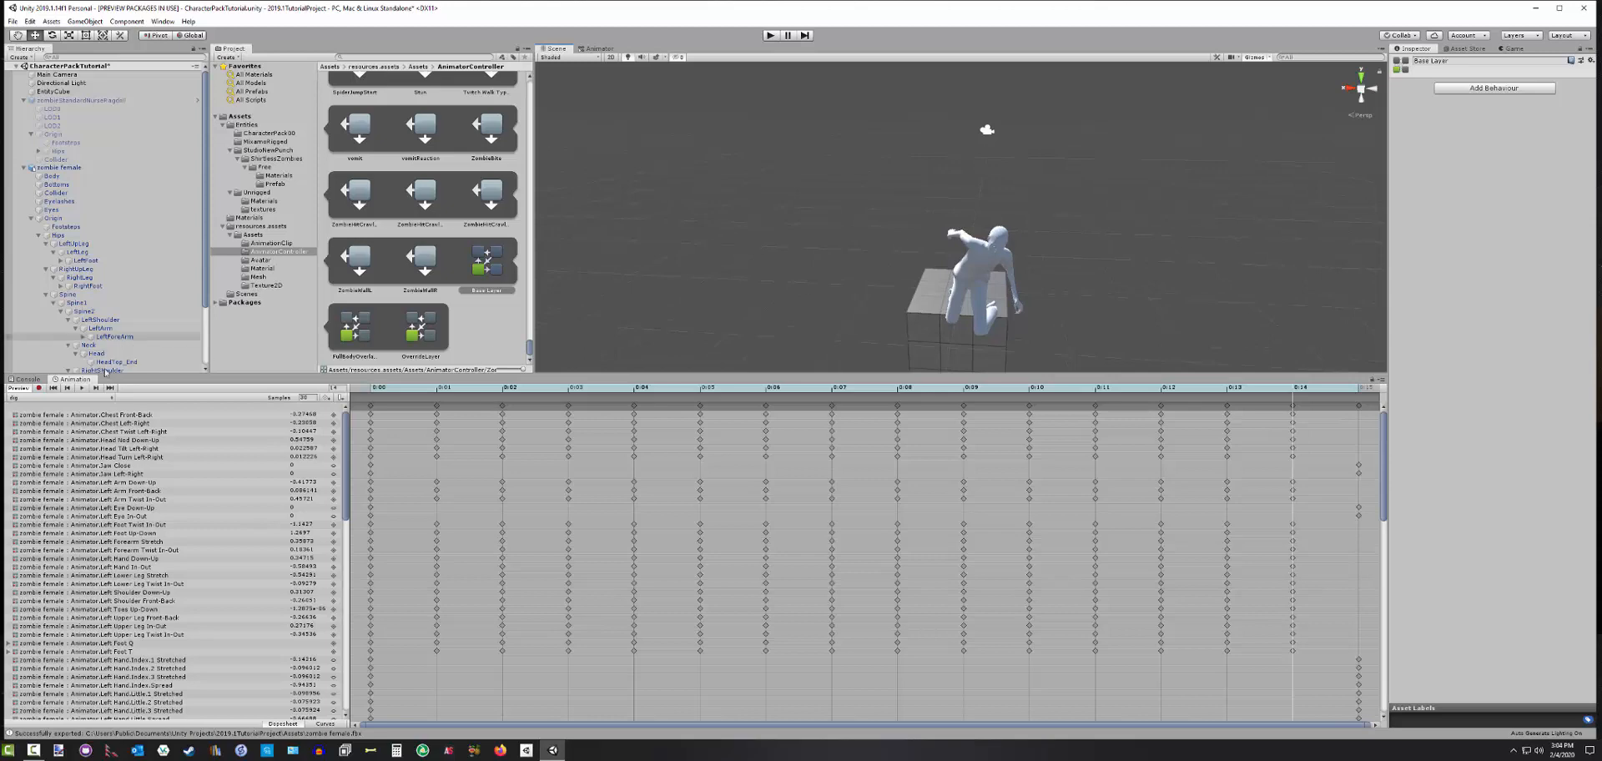
left_click(23, 389)
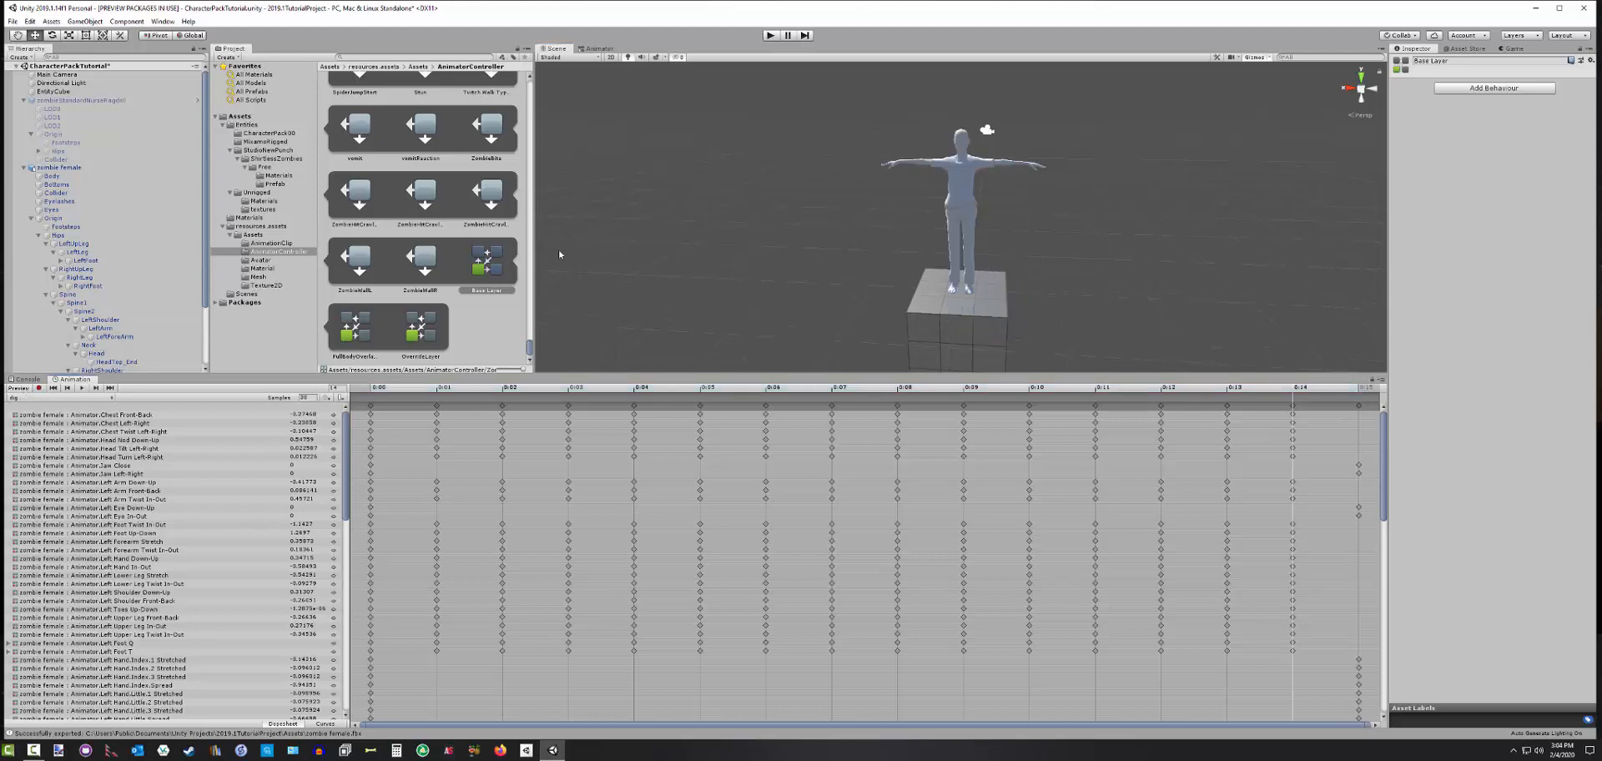
left_click_drag(546, 376, 550, 567)
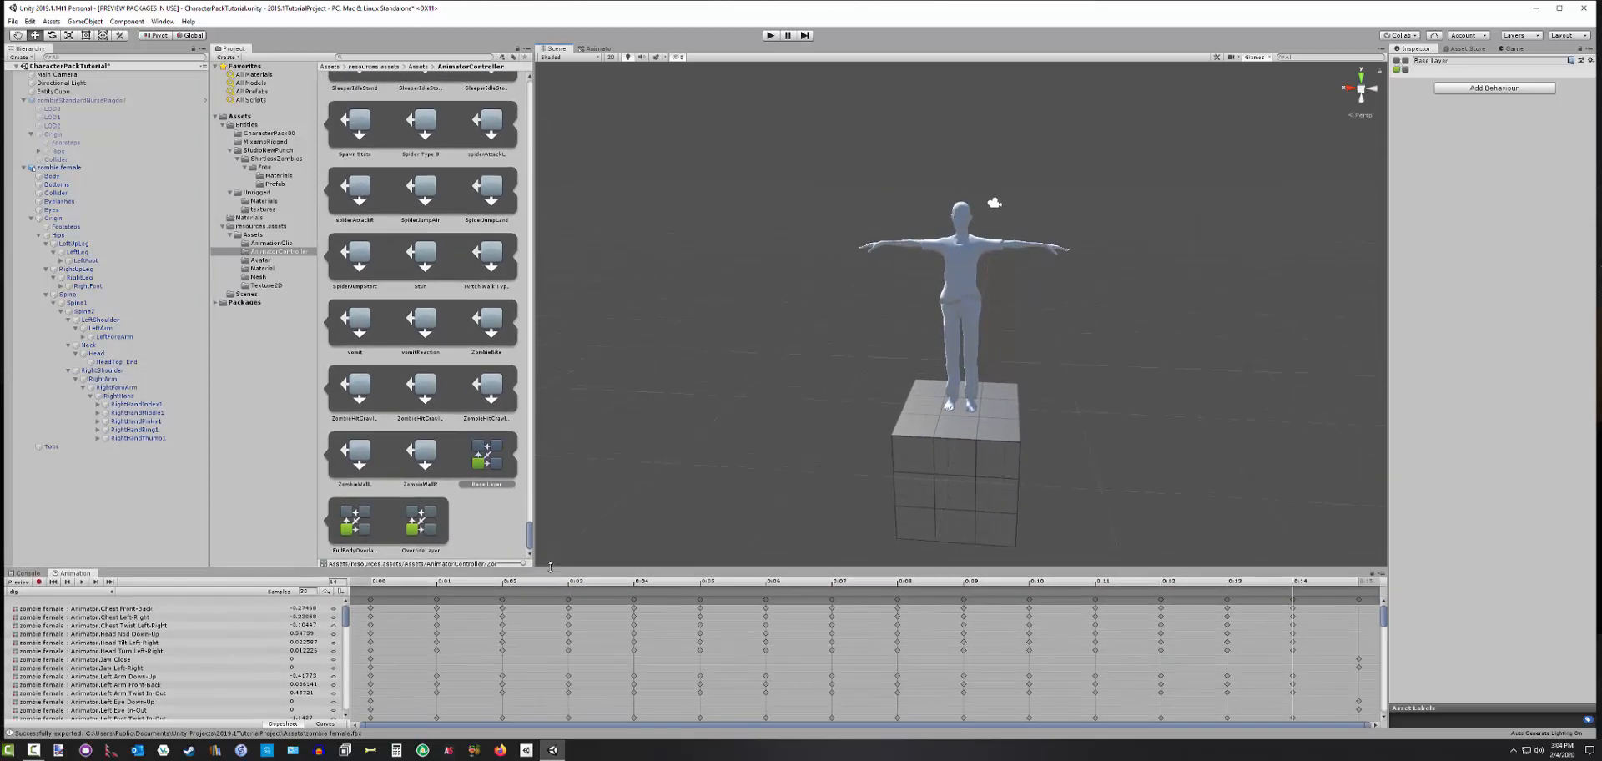
left_click(24, 573)
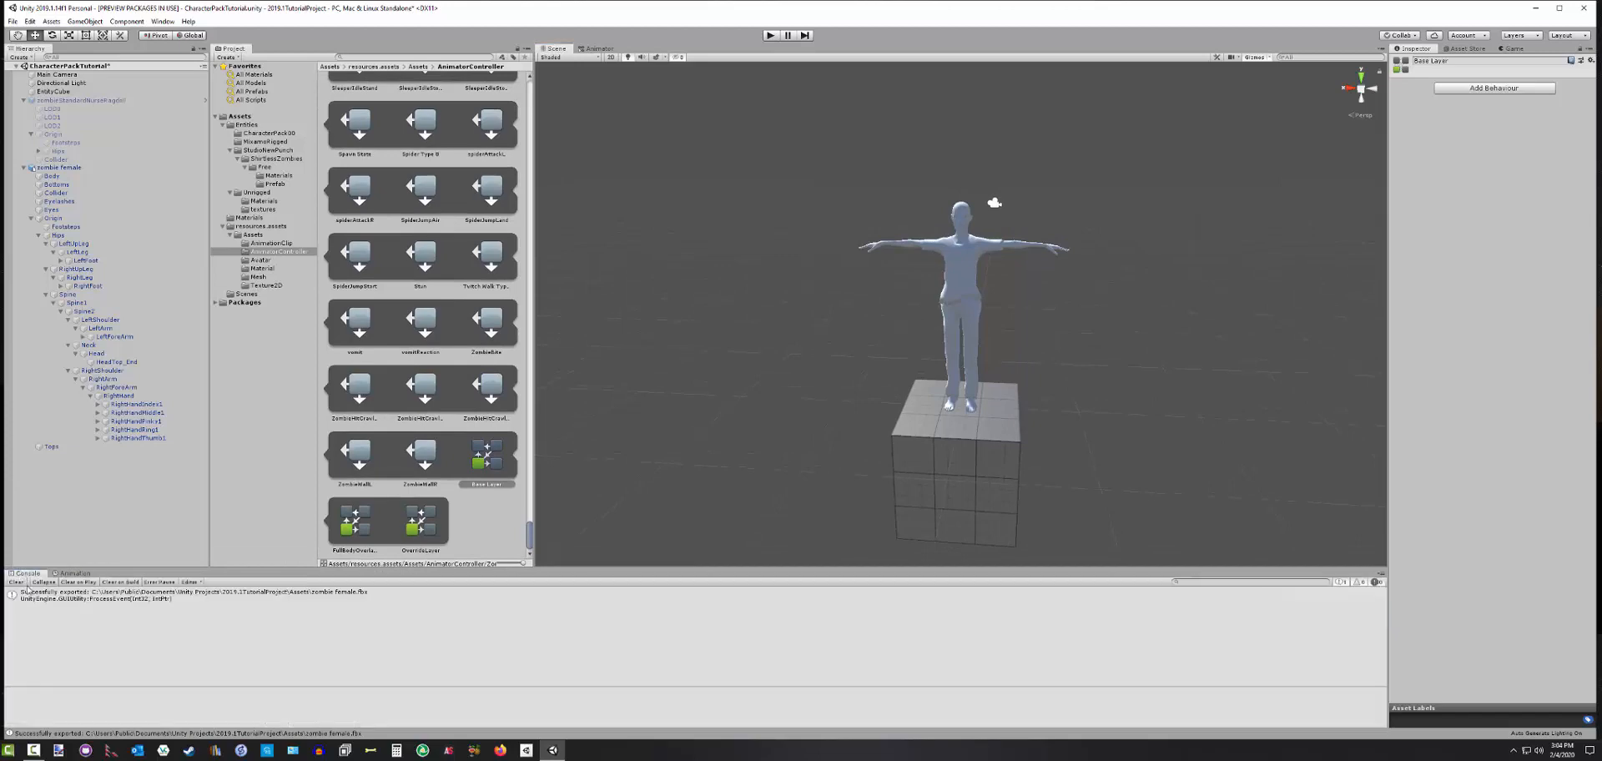
left_click(16, 583)
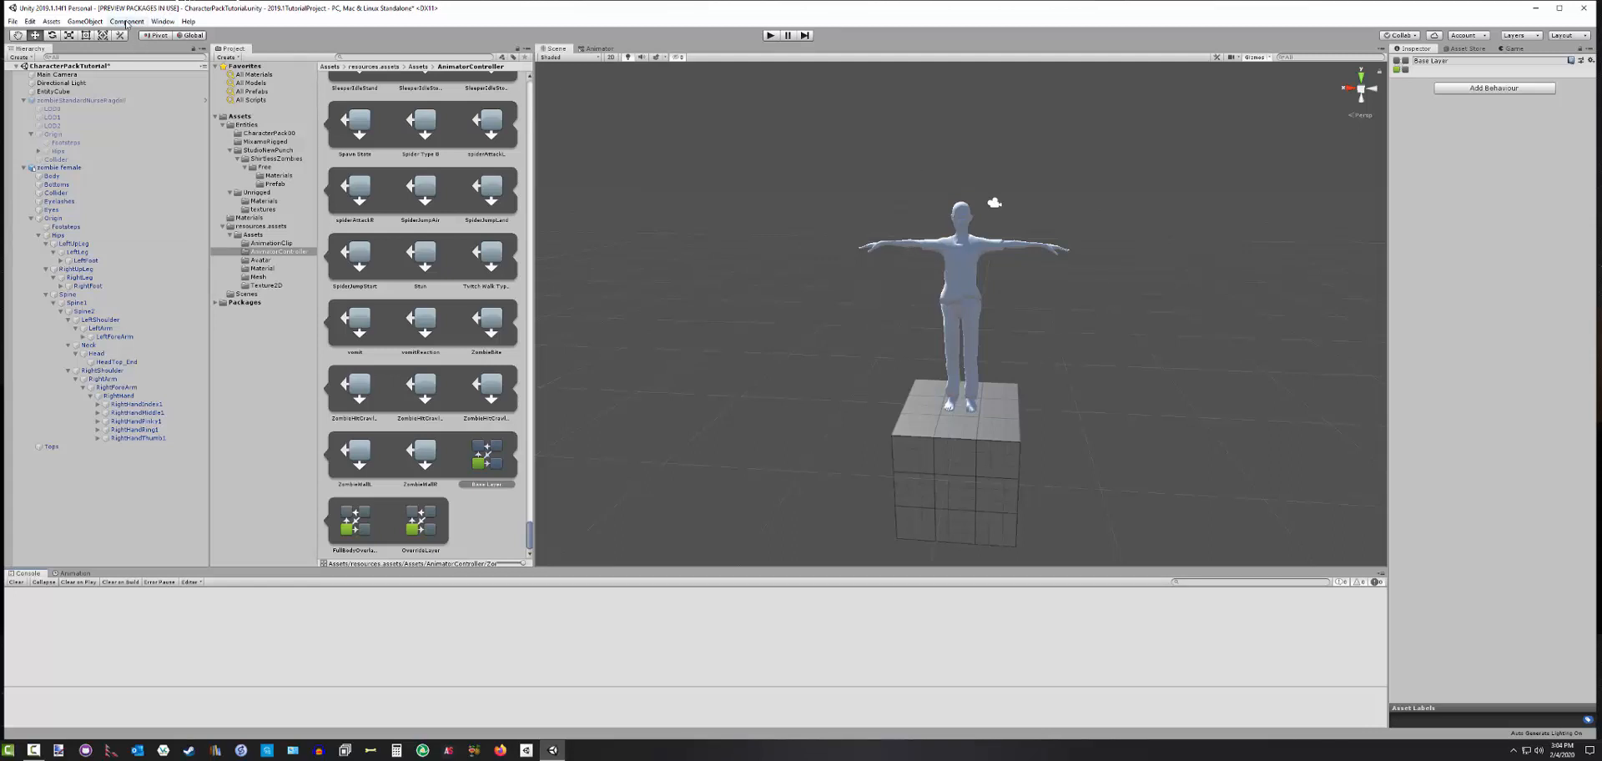
Start a new 3D ragdoll, assigning Hips as Pelvis and LeftUpLeg, LeftLeg and LeftFoot as the left hips, knee and foot
left_click(85, 21)
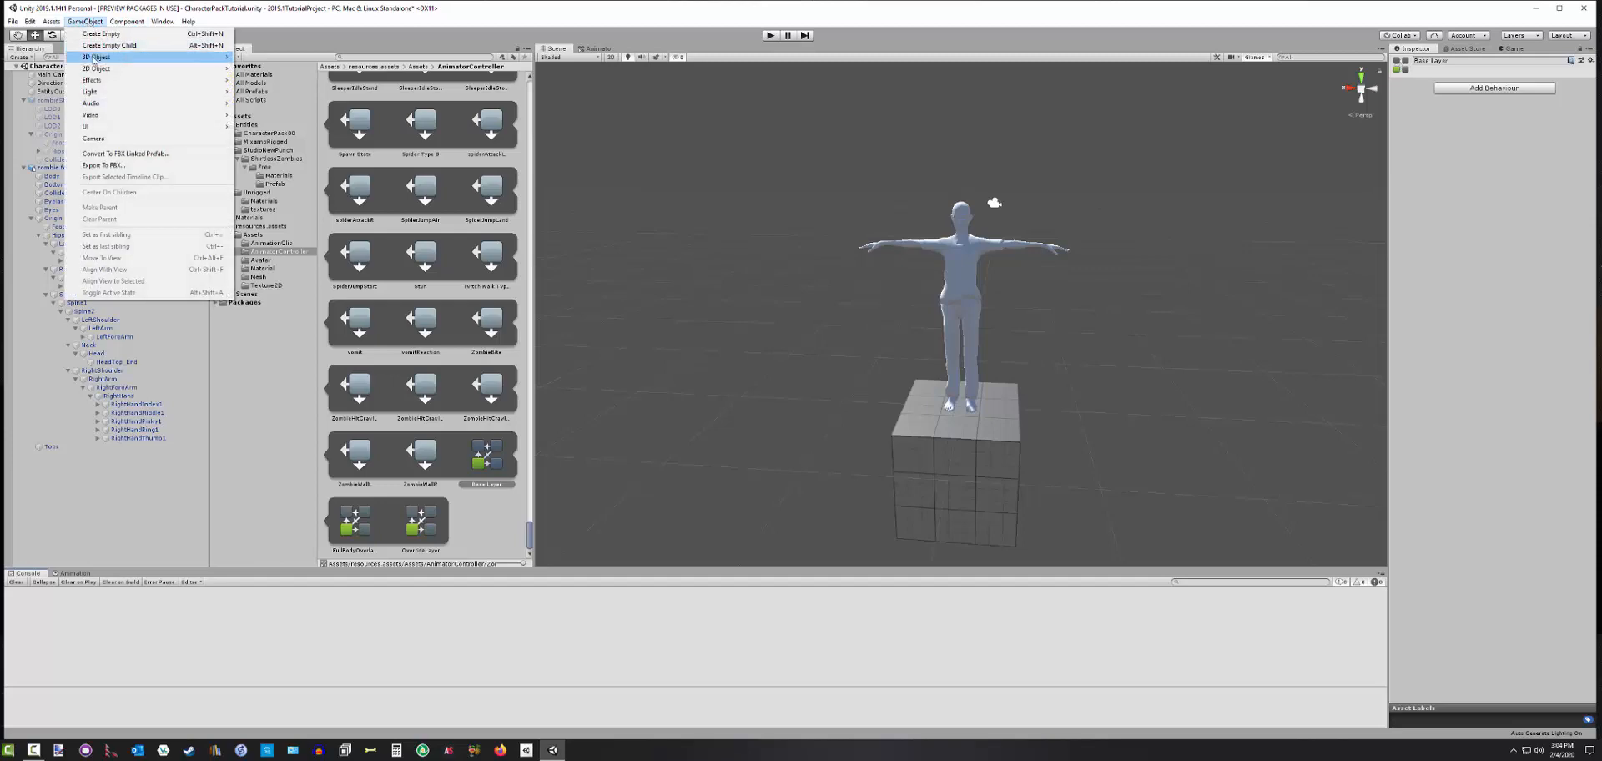
mouse_move(95, 58)
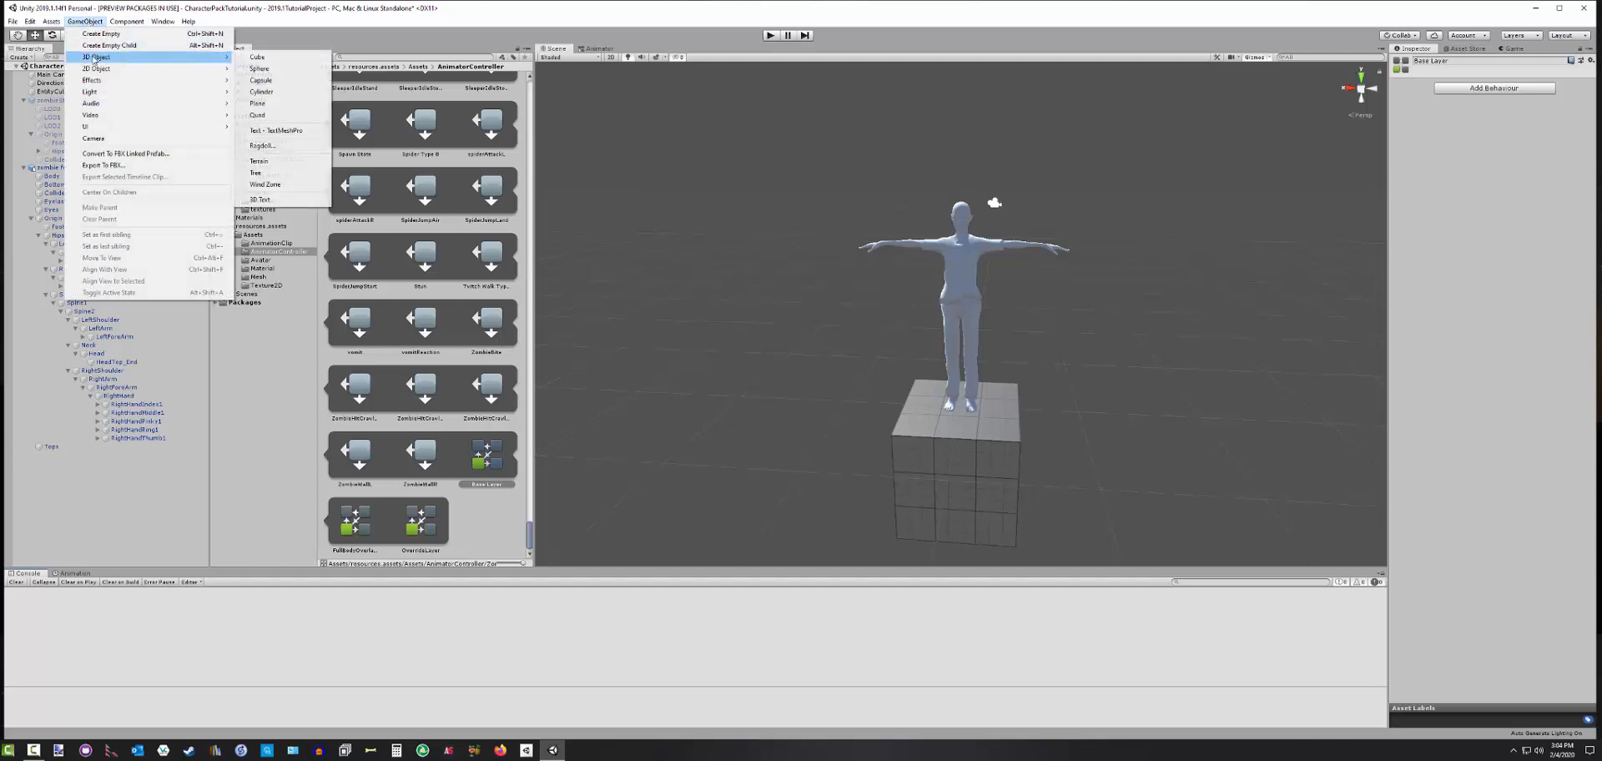
left_click(266, 145)
left_click_drag(770, 177, 758, 170)
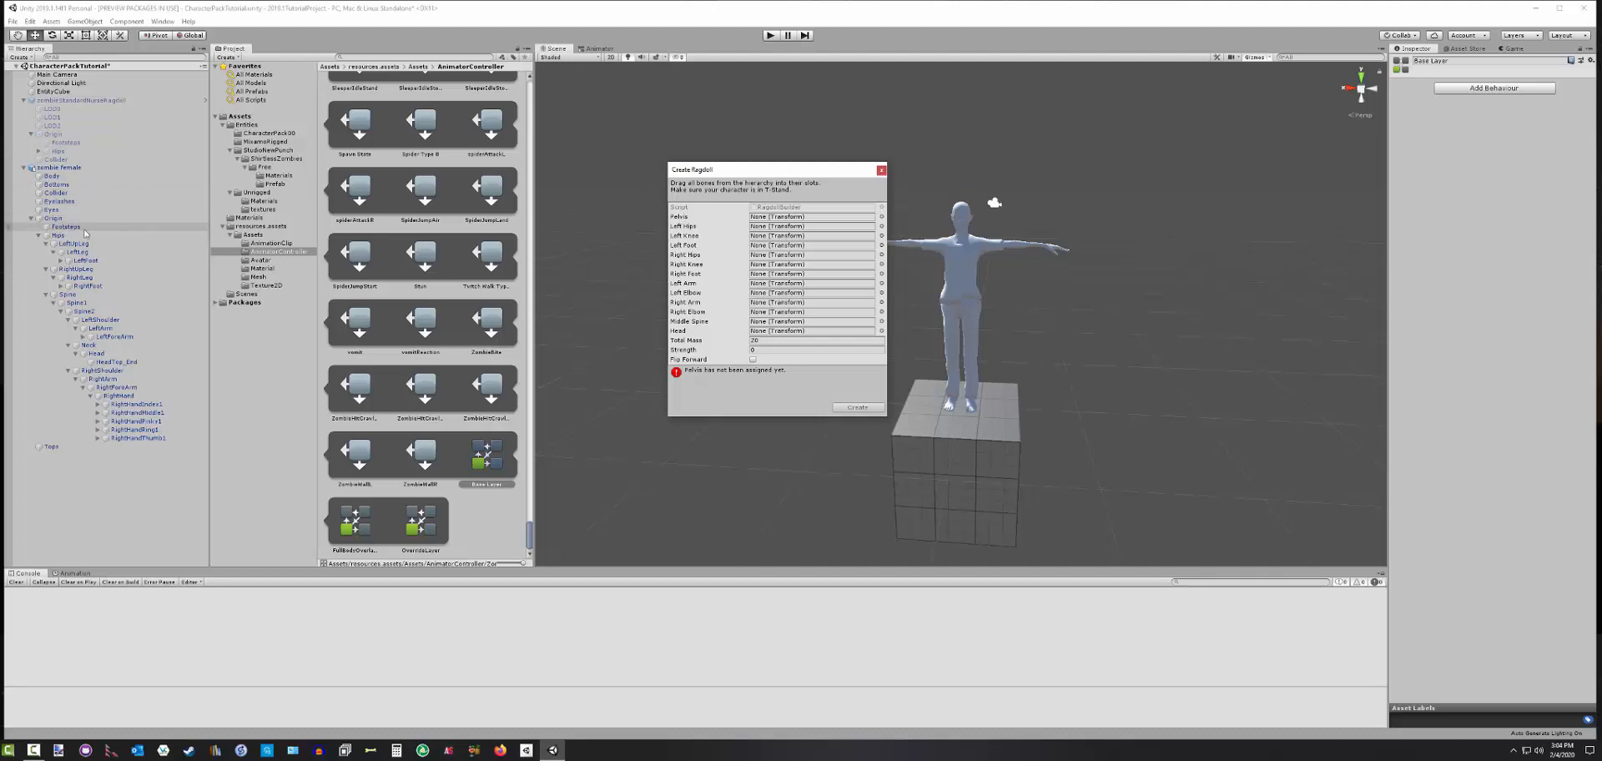
left_click_drag(56, 236, 755, 217)
left_click_drag(73, 243, 776, 227)
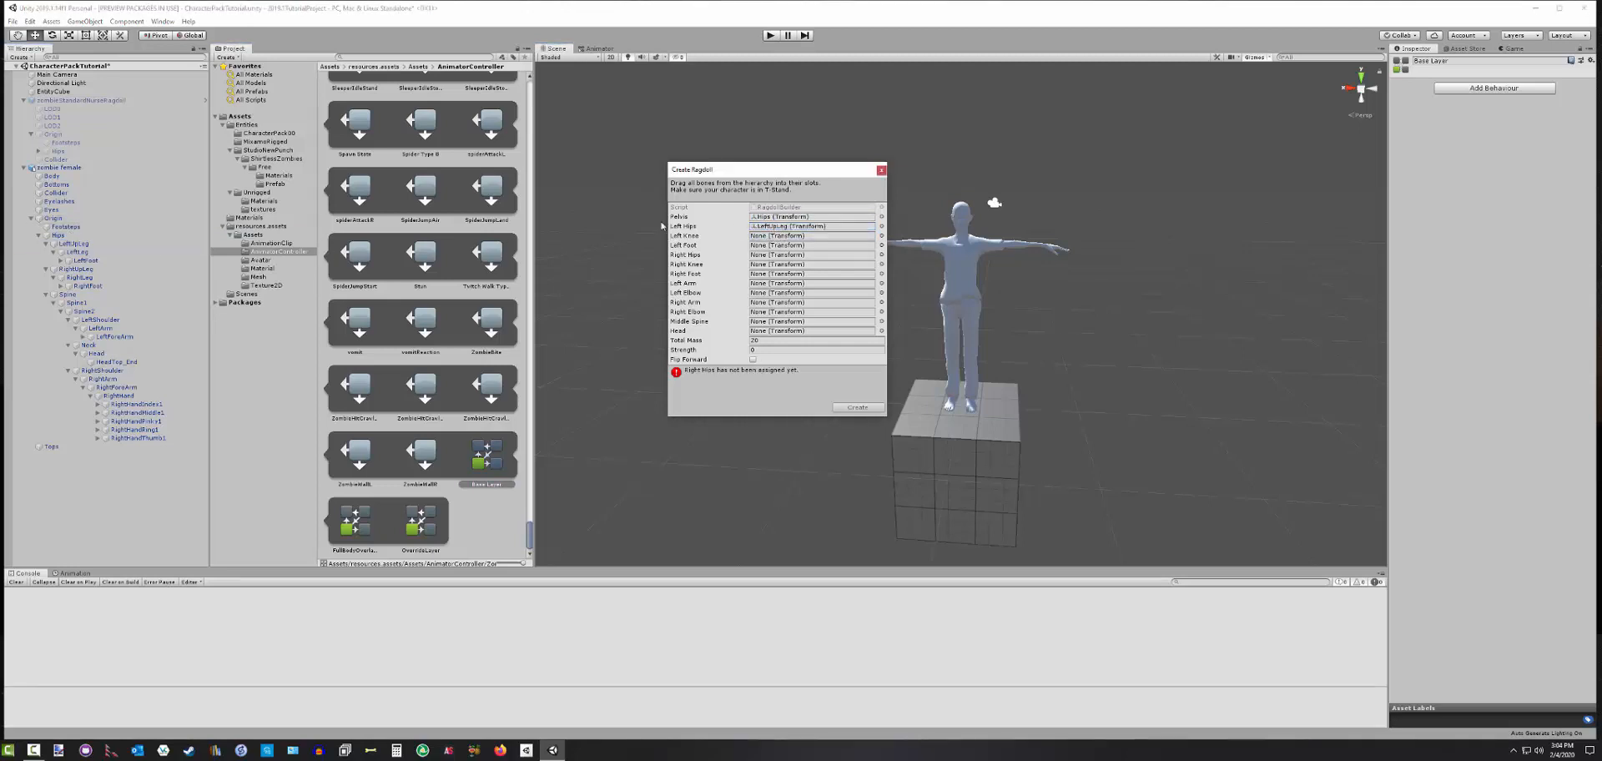
left_click_drag(82, 252, 778, 236)
left_click_drag(86, 260, 775, 251)
left_click(82, 236)
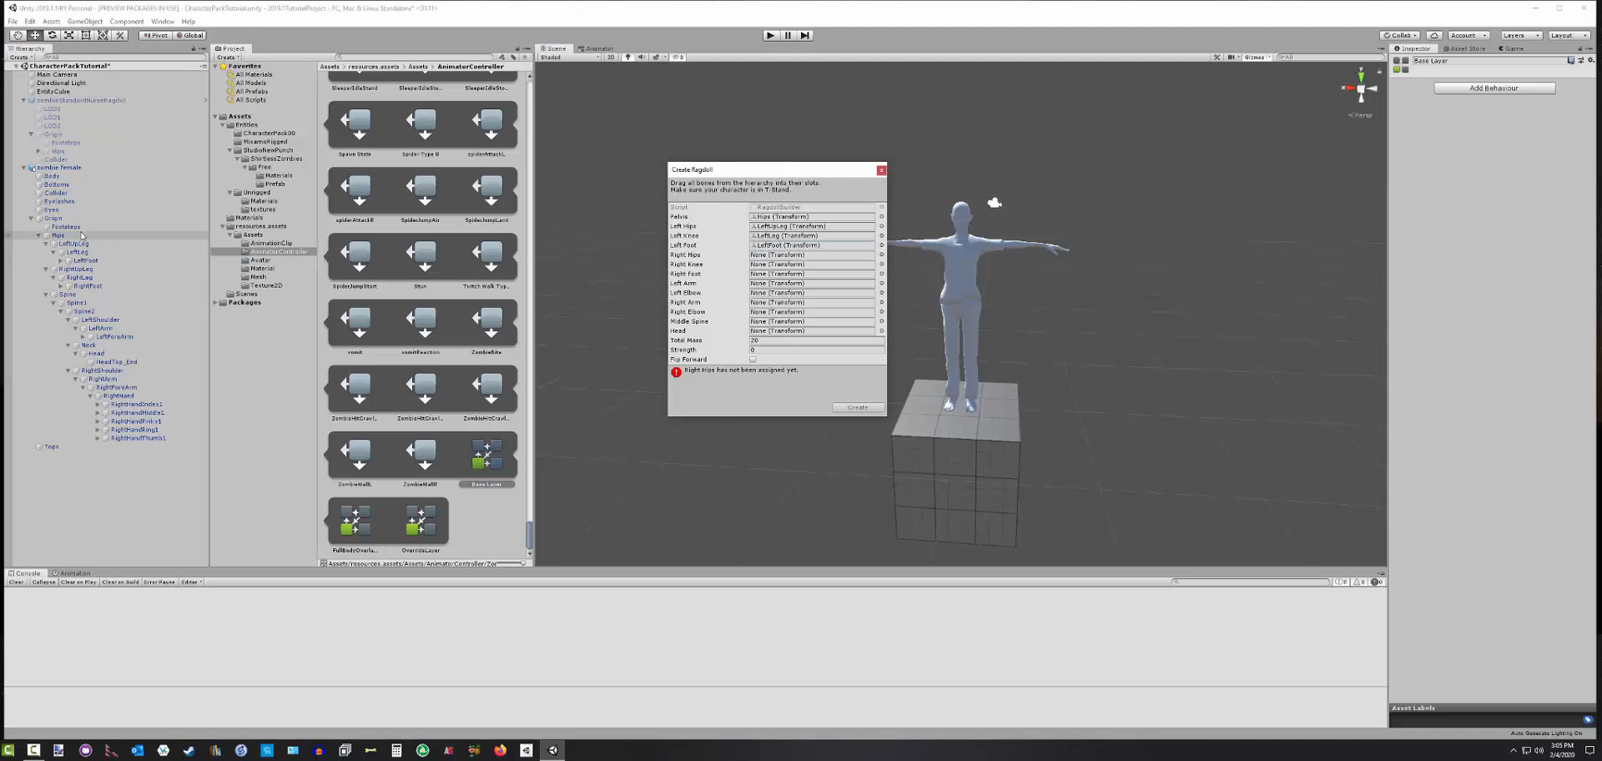
Assign RightUpLeg, RightLeg and RightFoot as the ragdoll's right hips, right knee and right foot
left_click_drag(75, 269, 753, 259)
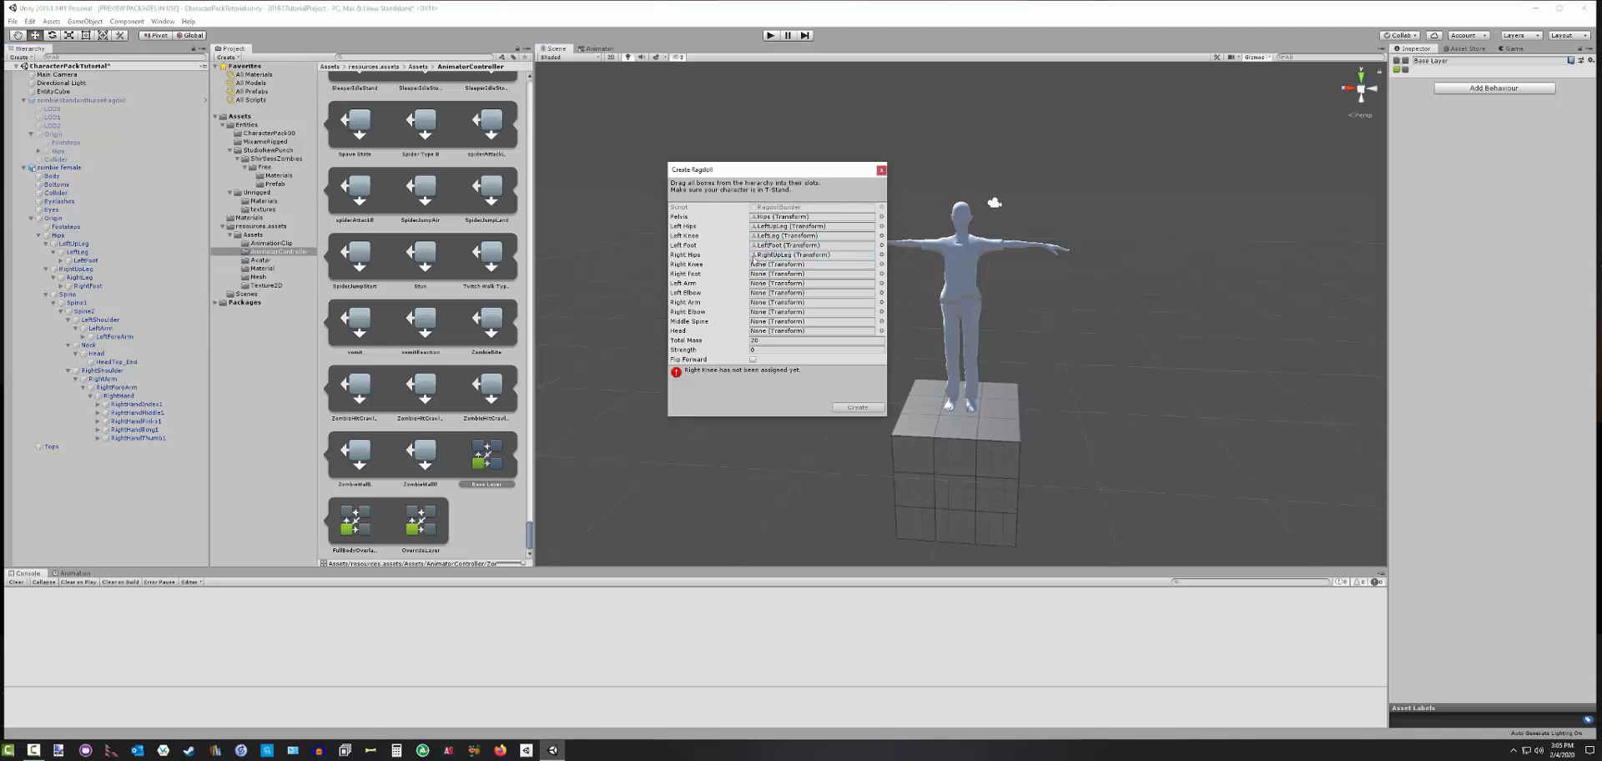
left_click(176, 279)
left_click_drag(84, 282, 776, 264)
left_click_drag(81, 284, 772, 275)
left_click(127, 303)
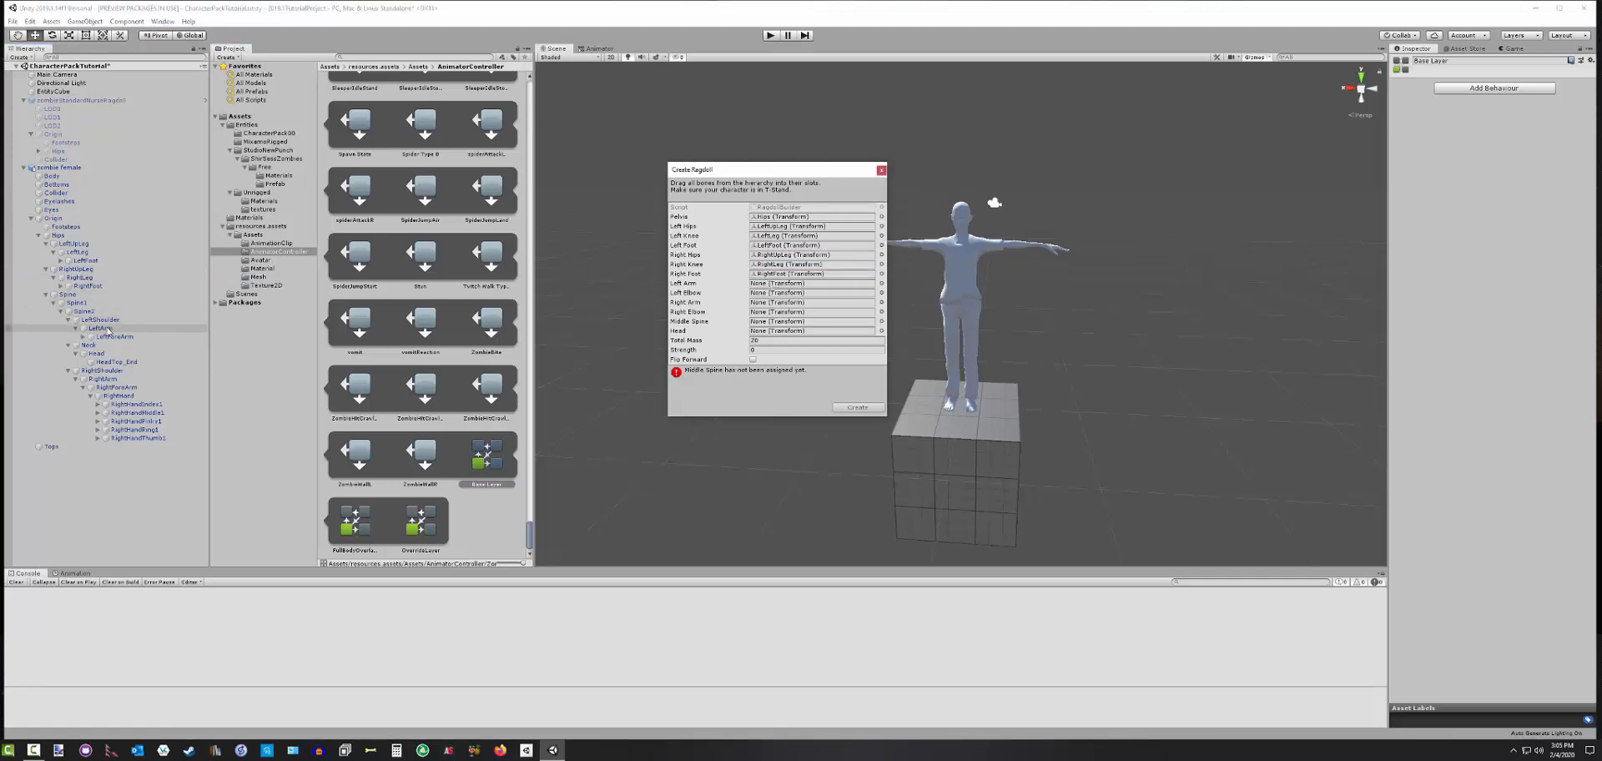
Assign LeftArm and LeftForeArm as the ragdoll's left arm and elbow, and RightArm and RightForeArm as the right arm and elbow
left_click(125, 328)
left_click_drag(127, 329, 780, 284)
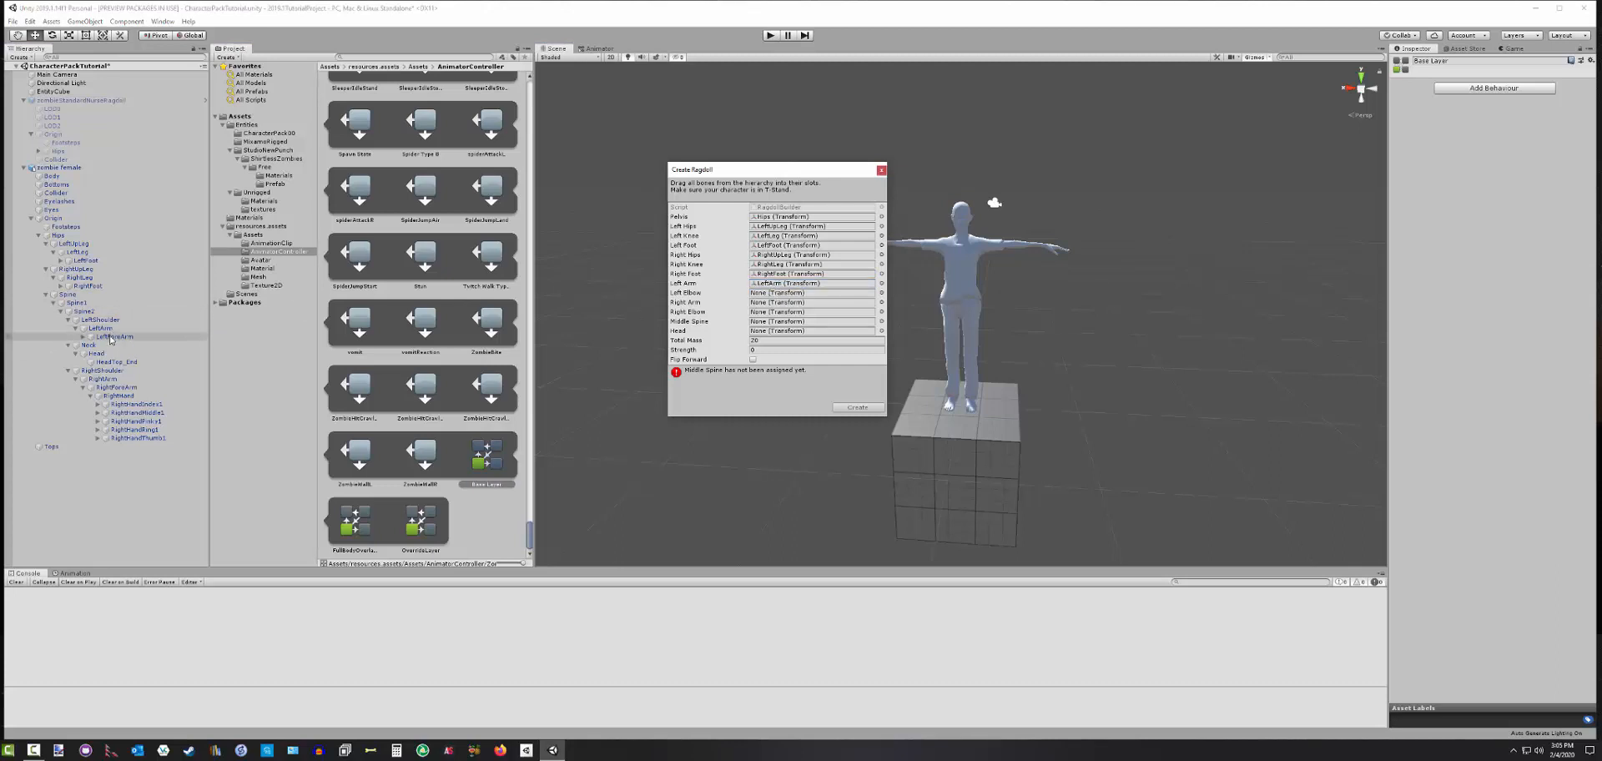
left_click_drag(114, 336, 764, 296)
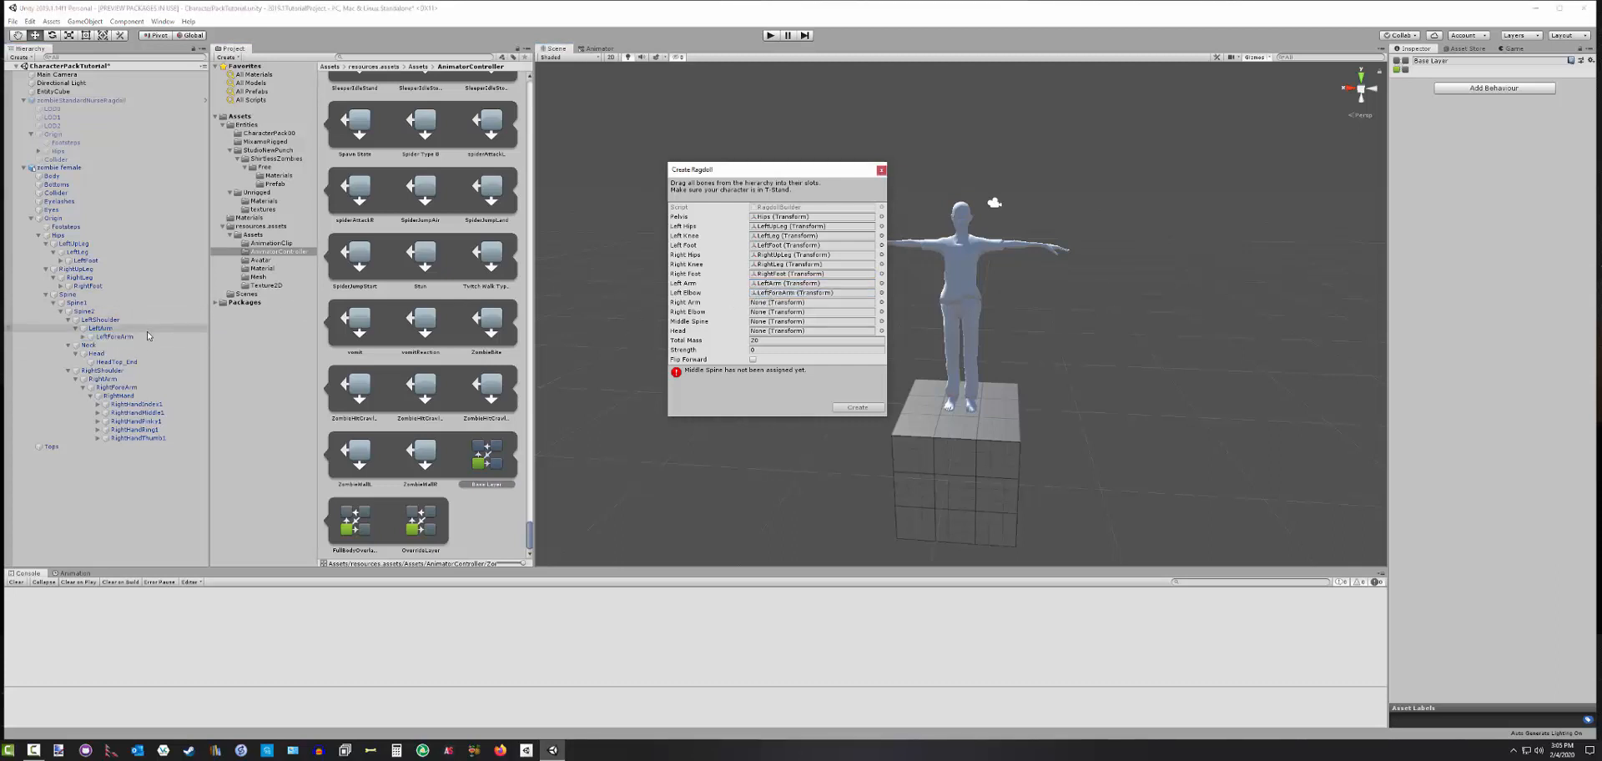
left_click_drag(102, 379, 766, 302)
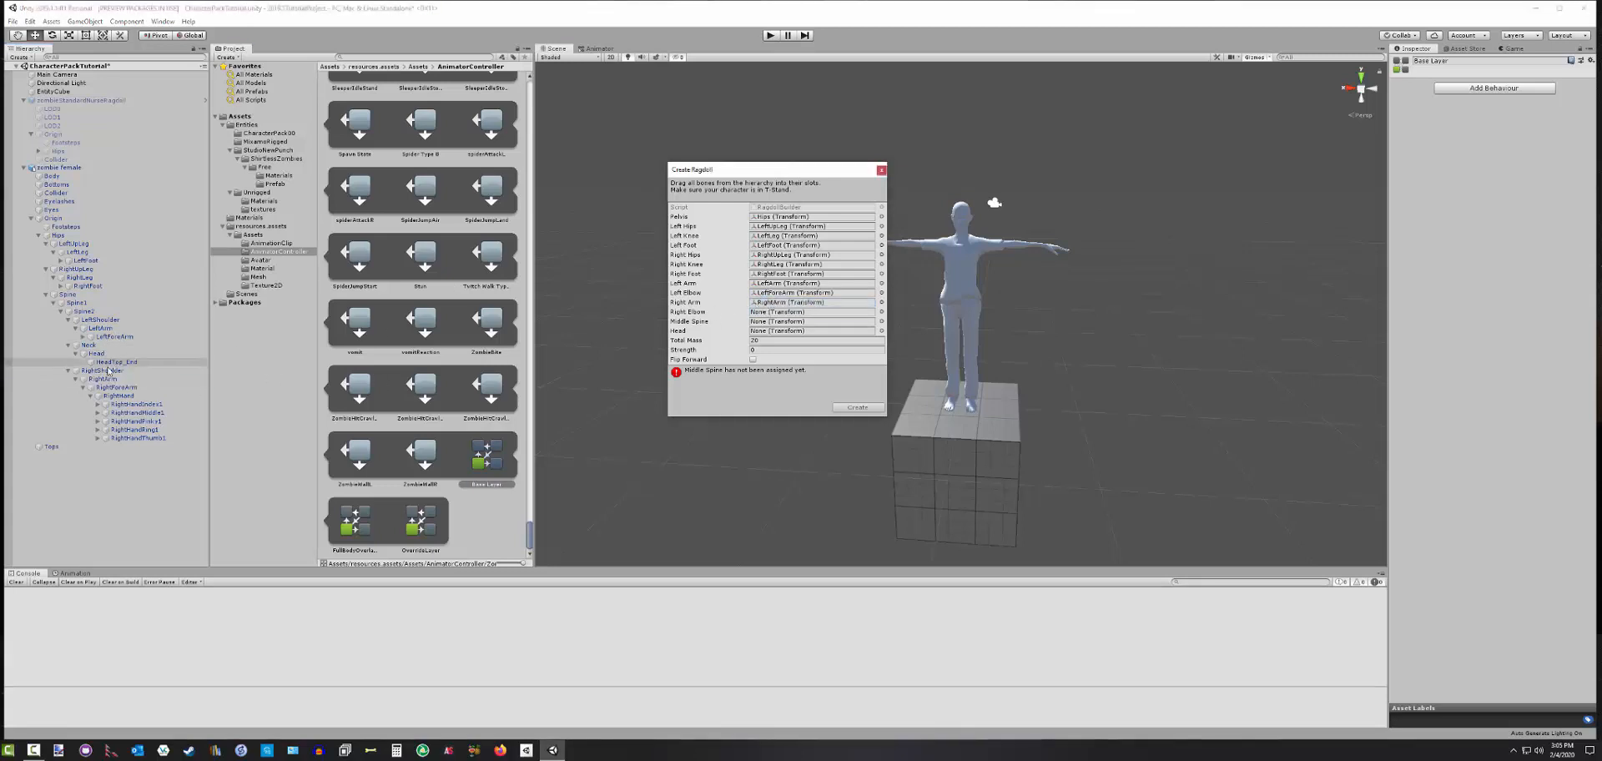
left_click_drag(121, 387, 778, 314)
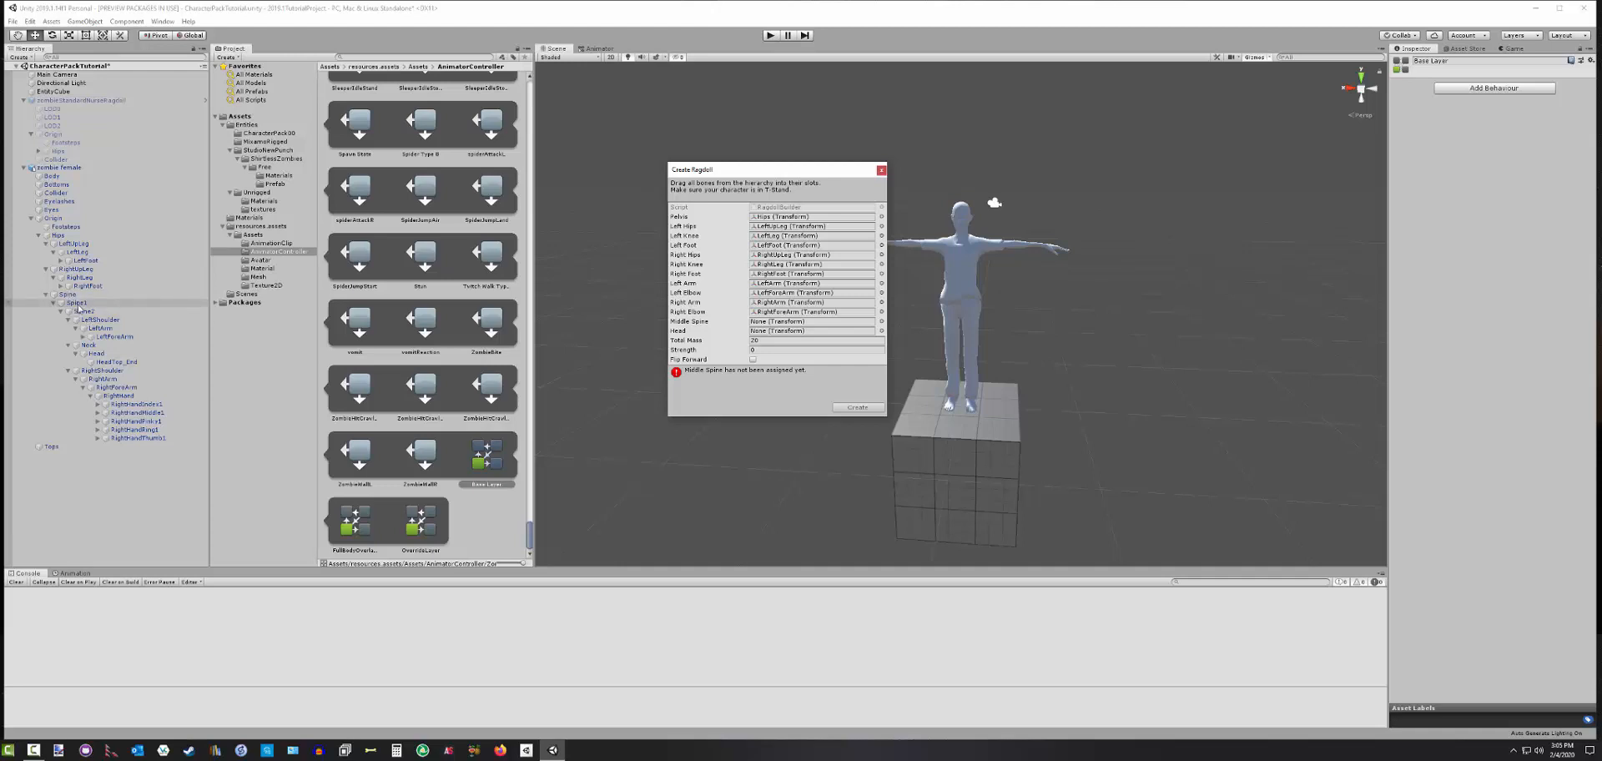
Assign the Spine1 bone as the ragdoll's Middle Spine and the Head bone as its Head
left_click_drag(81, 304, 781, 328)
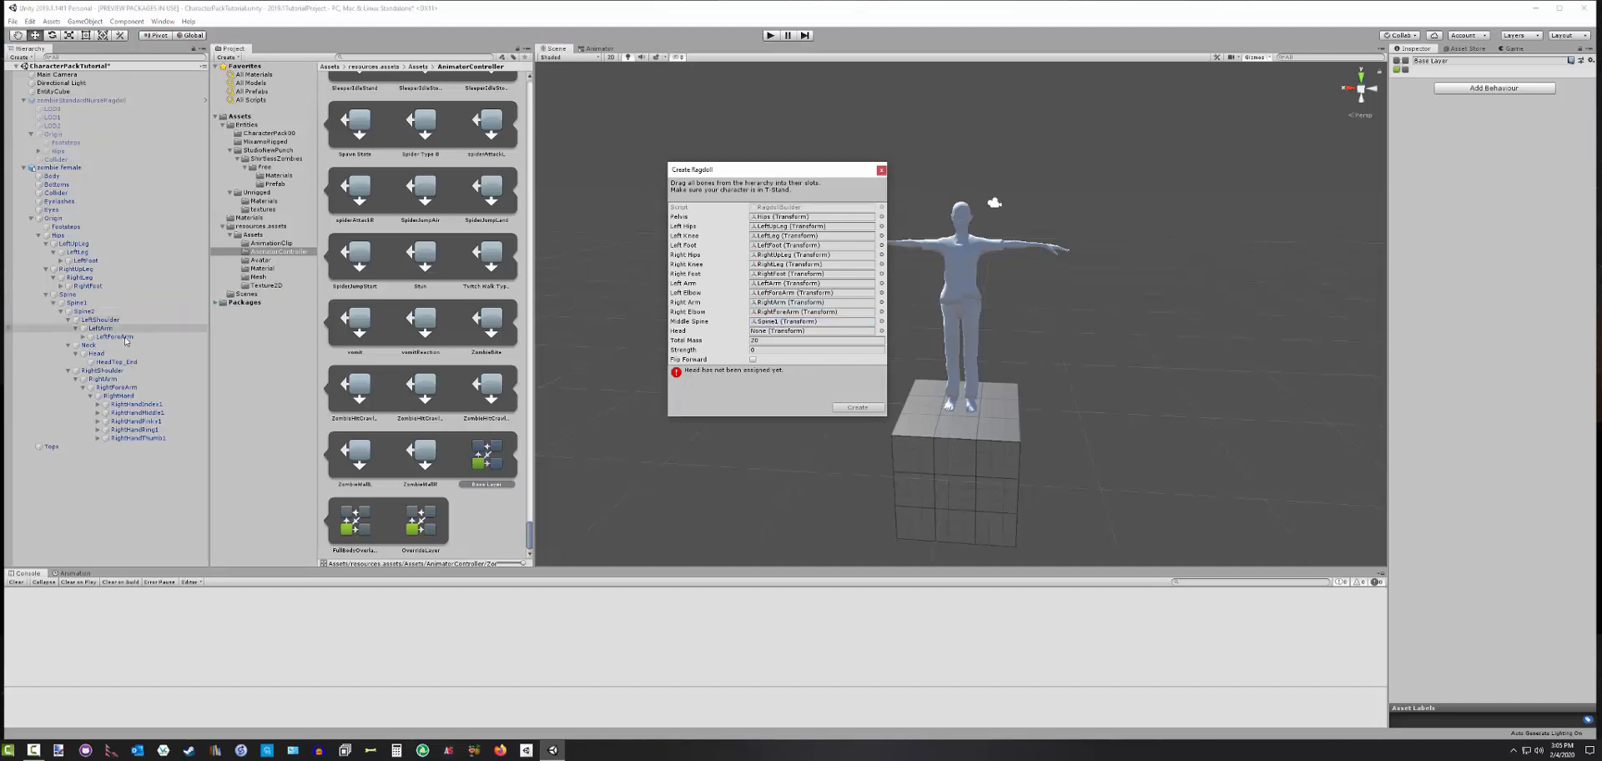
left_click(97, 354)
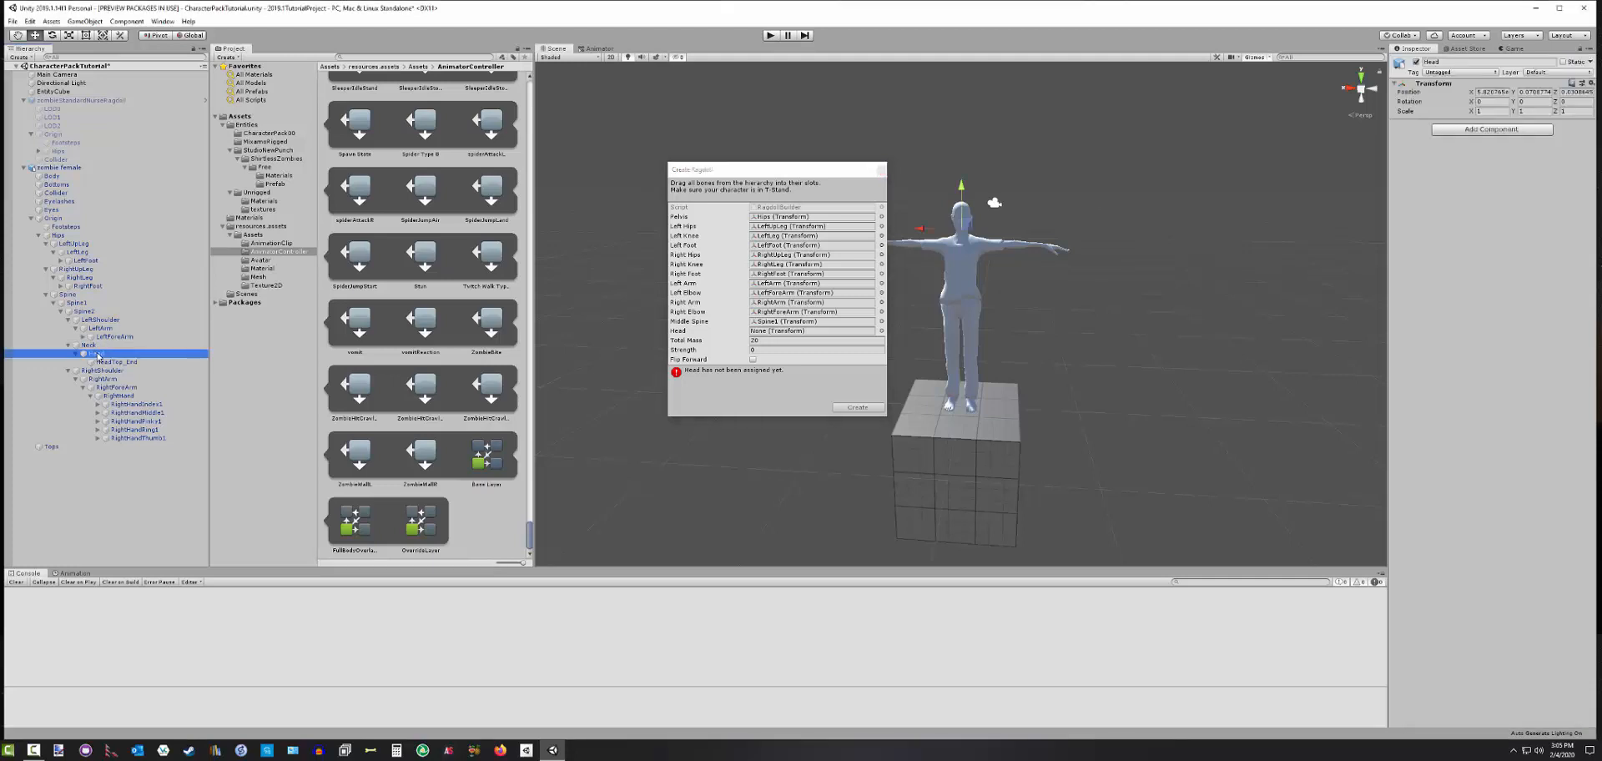
left_click_drag(97, 354, 800, 331)
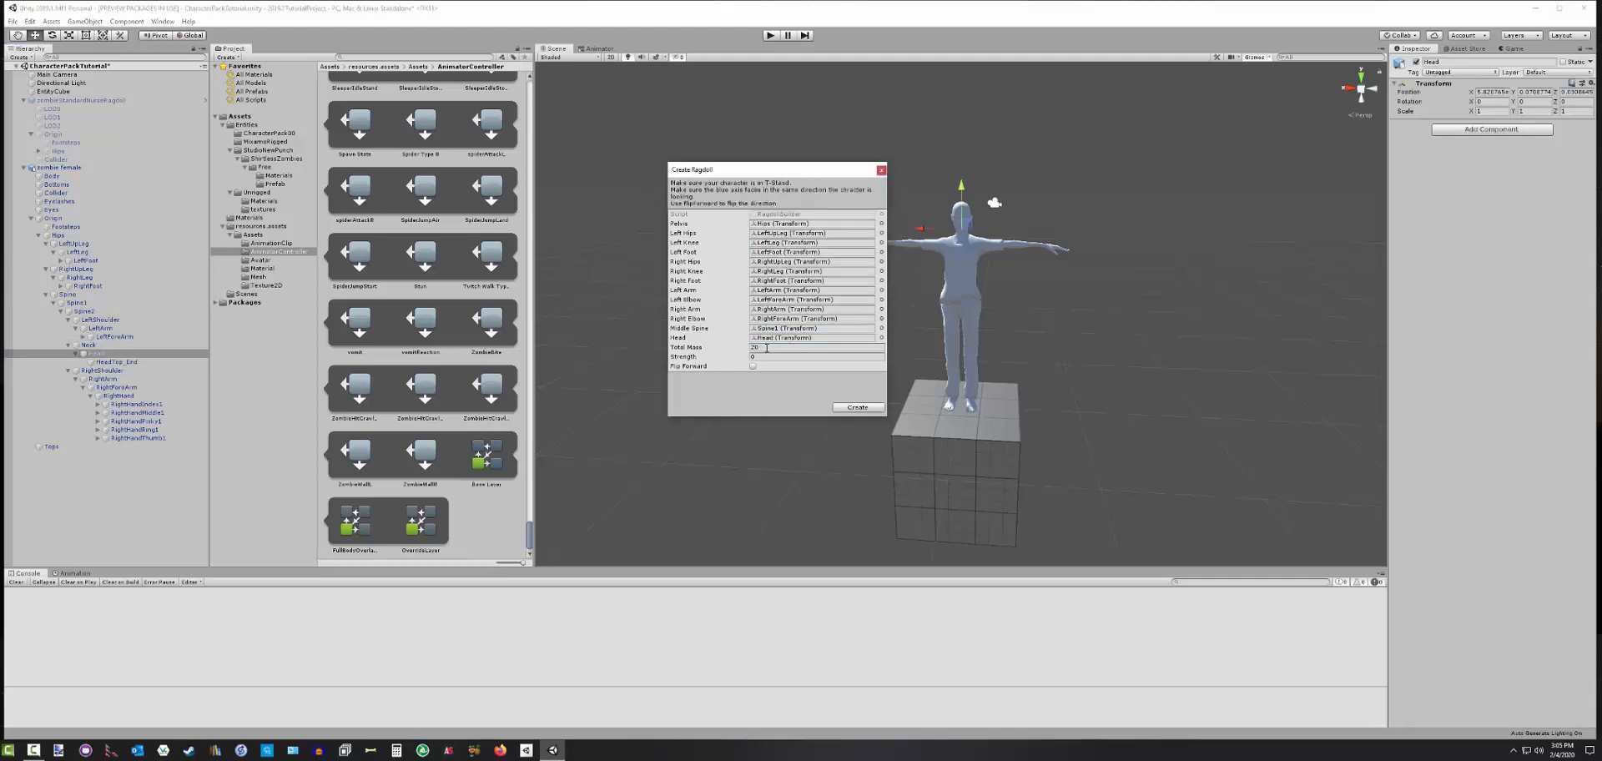
Set the ragdoll's total mass, create the ragdoll, and show the colliders of the whole zombie female
left_click(767, 347)
left_click(852, 409)
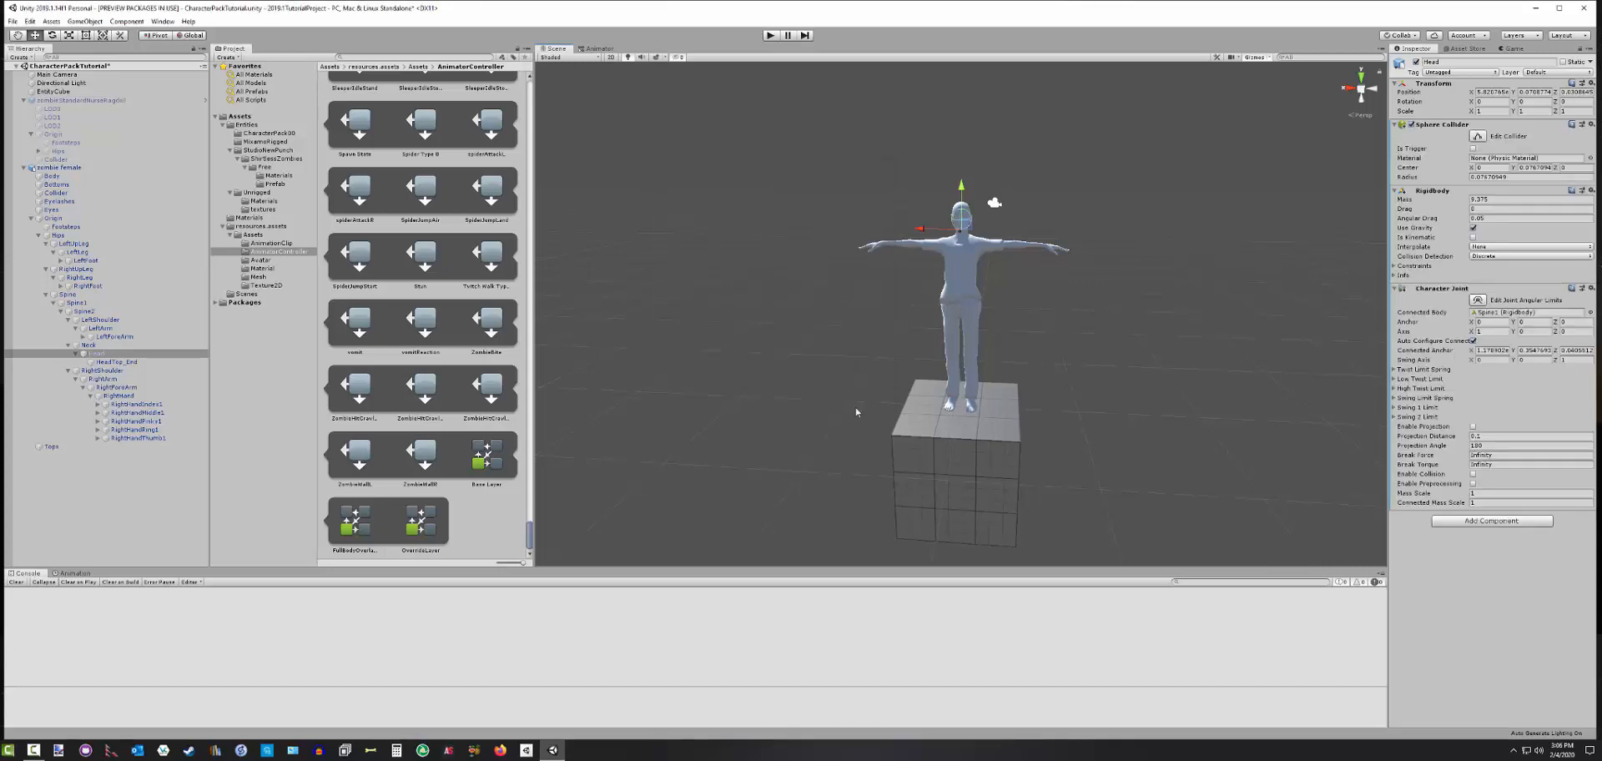
left_click(58, 167)
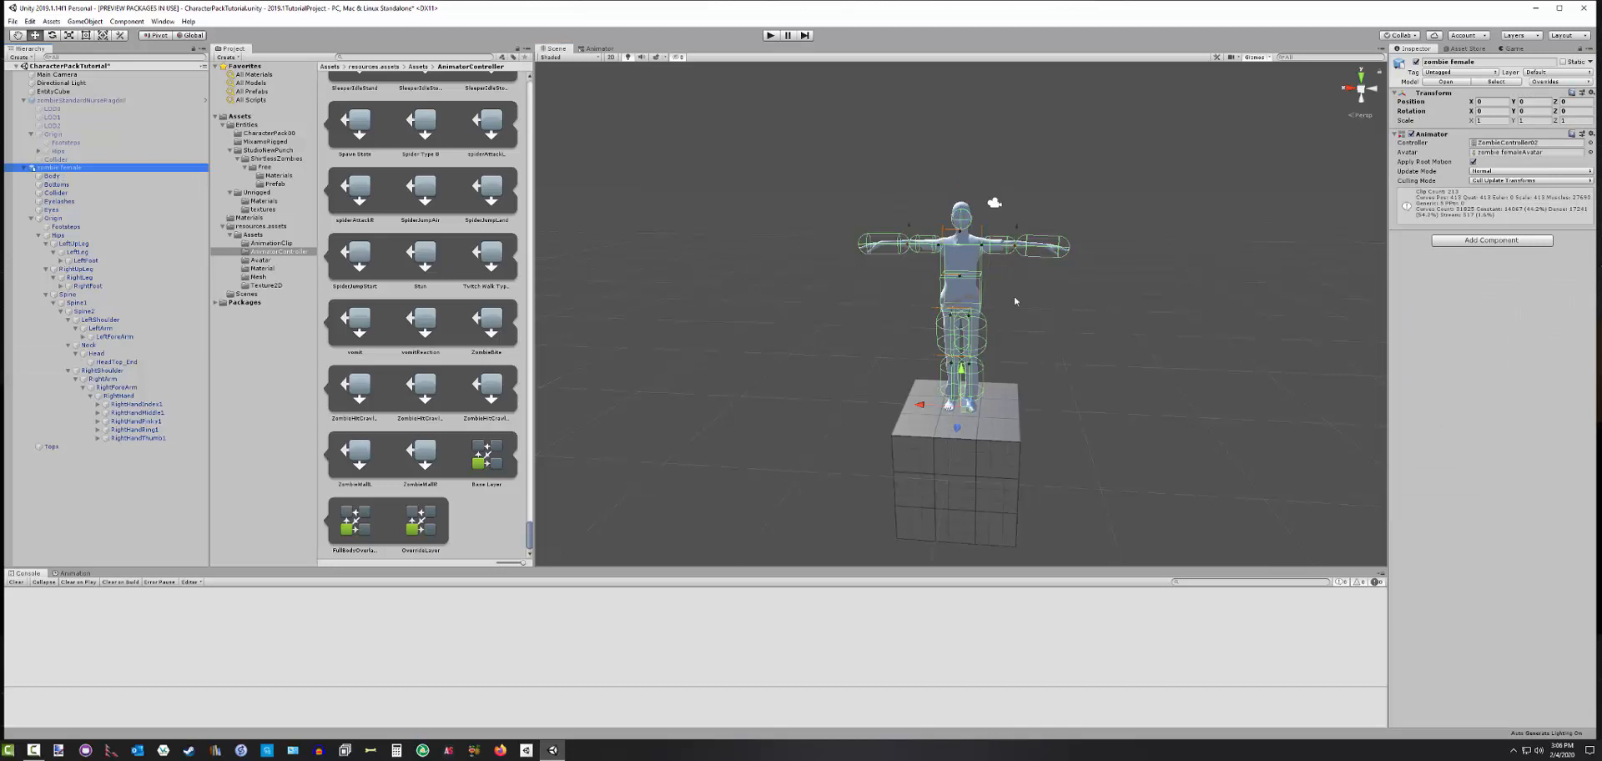
scroll(1028, 342, "up", 3)
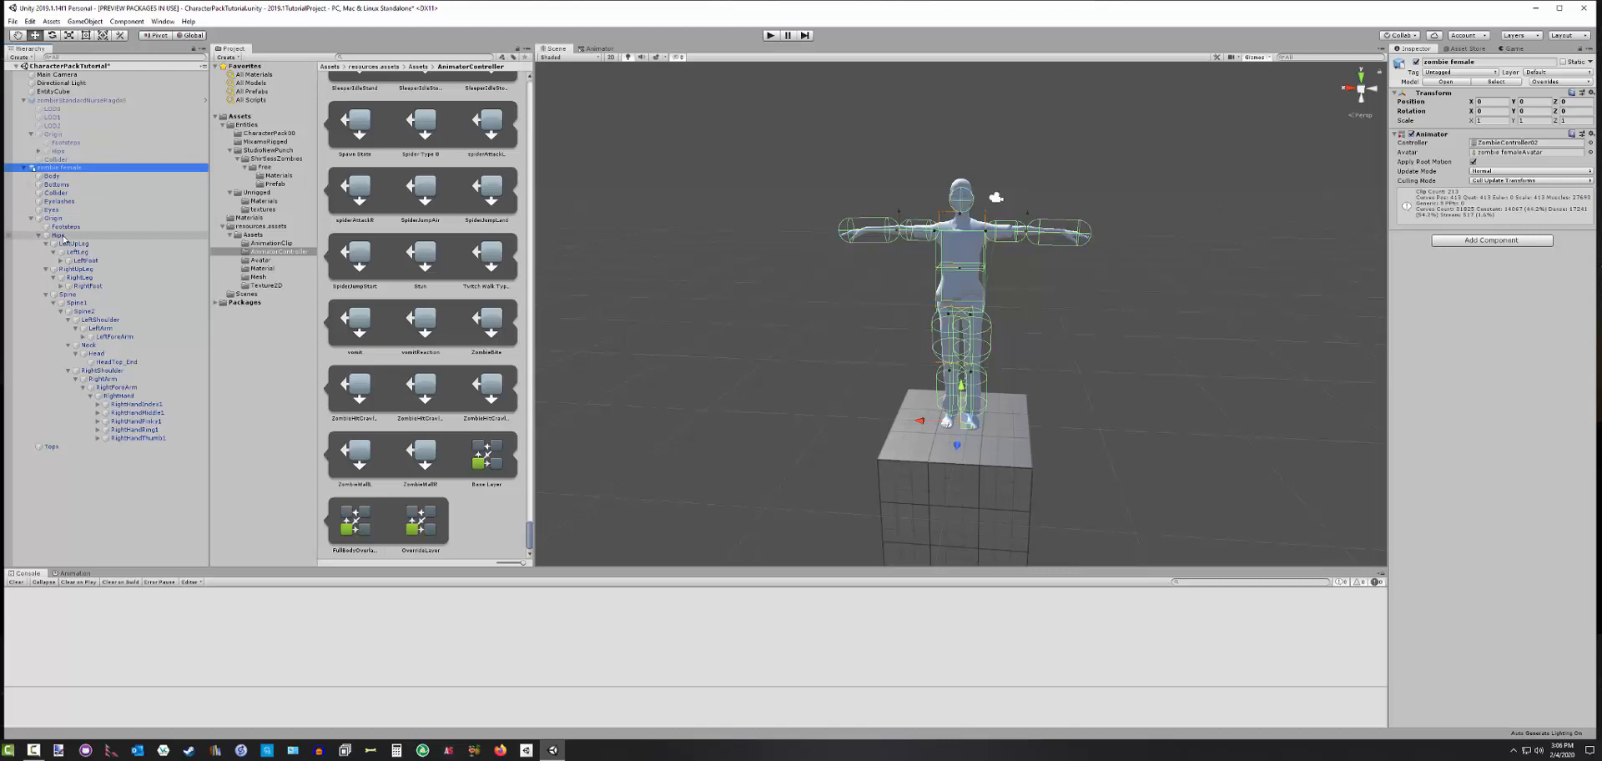
Extend the Spine1 box collider upward so it covers the upper chest up to the shoulders
left_click(75, 302)
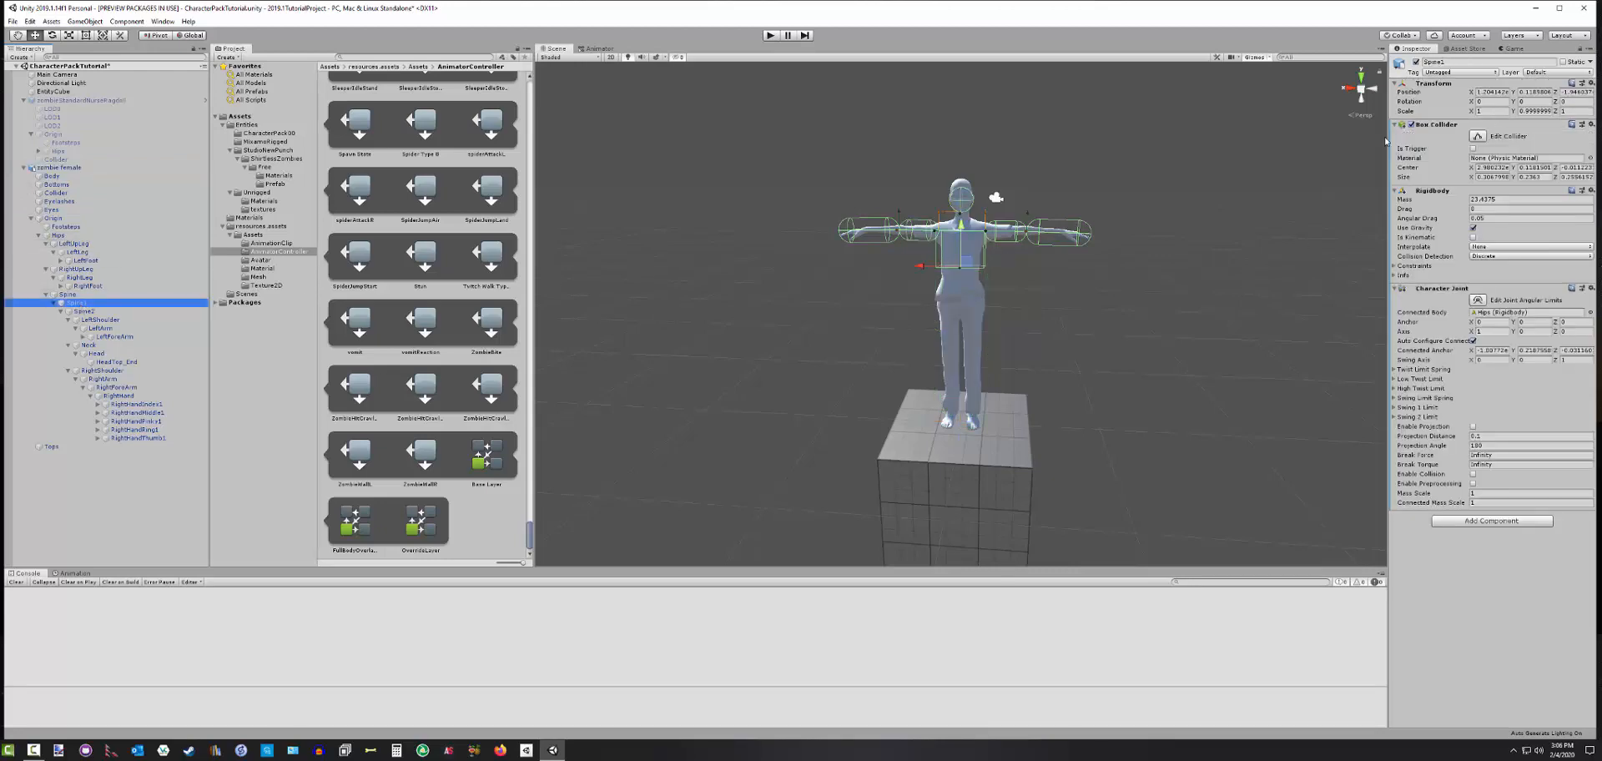
left_click(1479, 136)
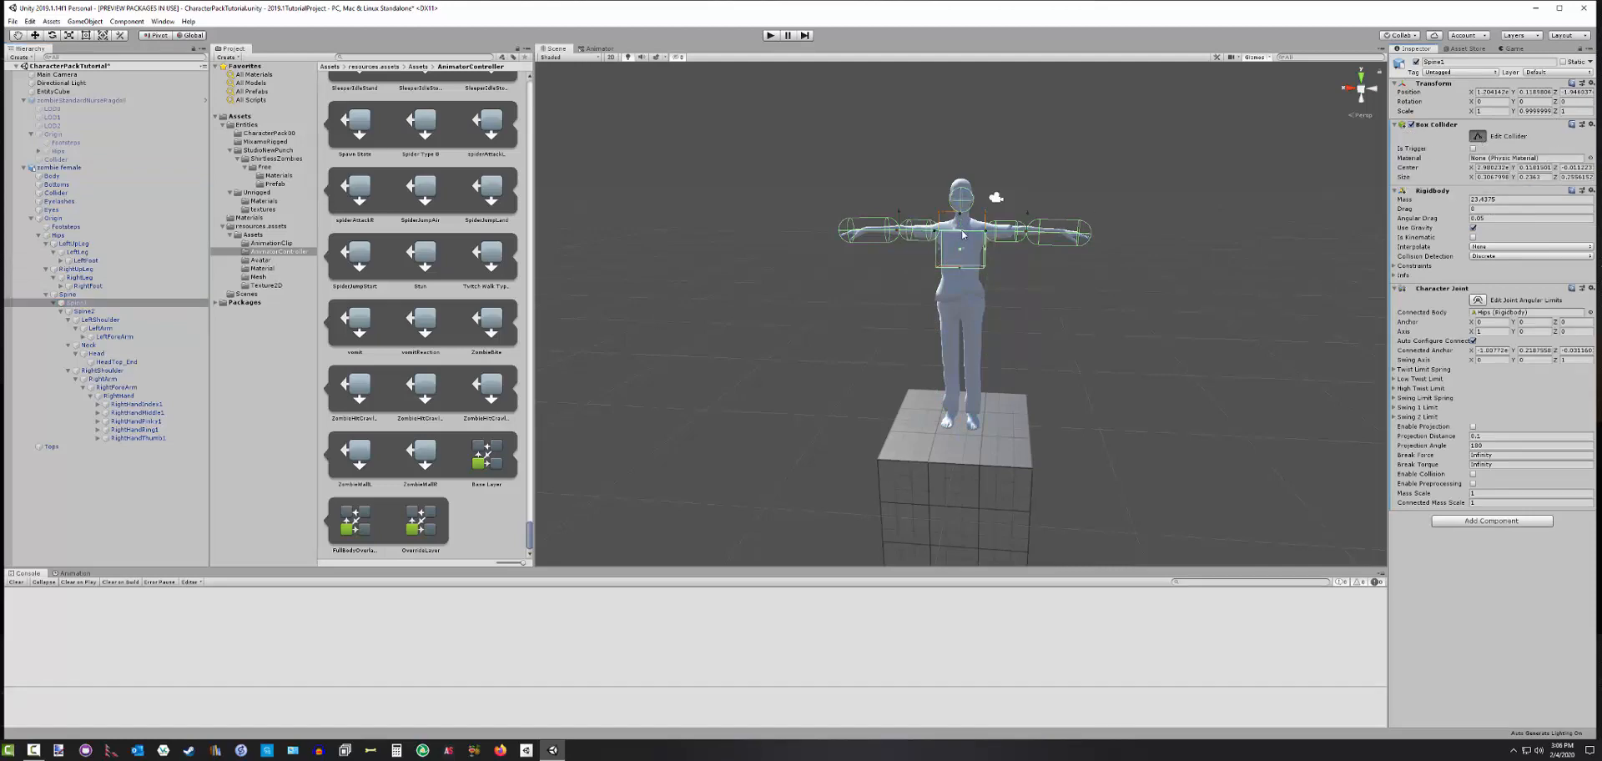
scroll(963, 235, "up", 2)
left_click_drag(962, 199, 963, 184)
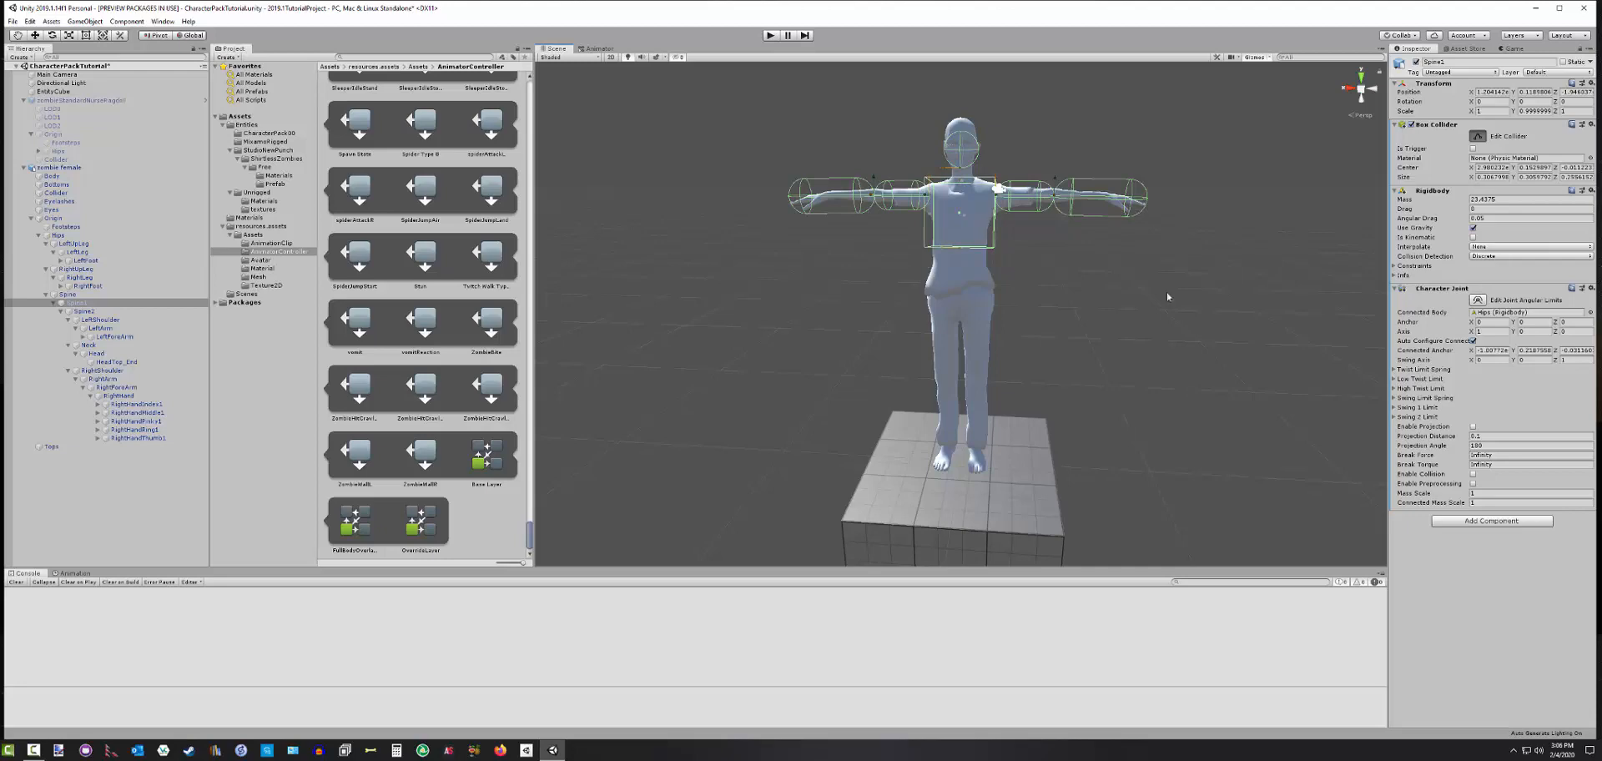
left_click(1477, 136)
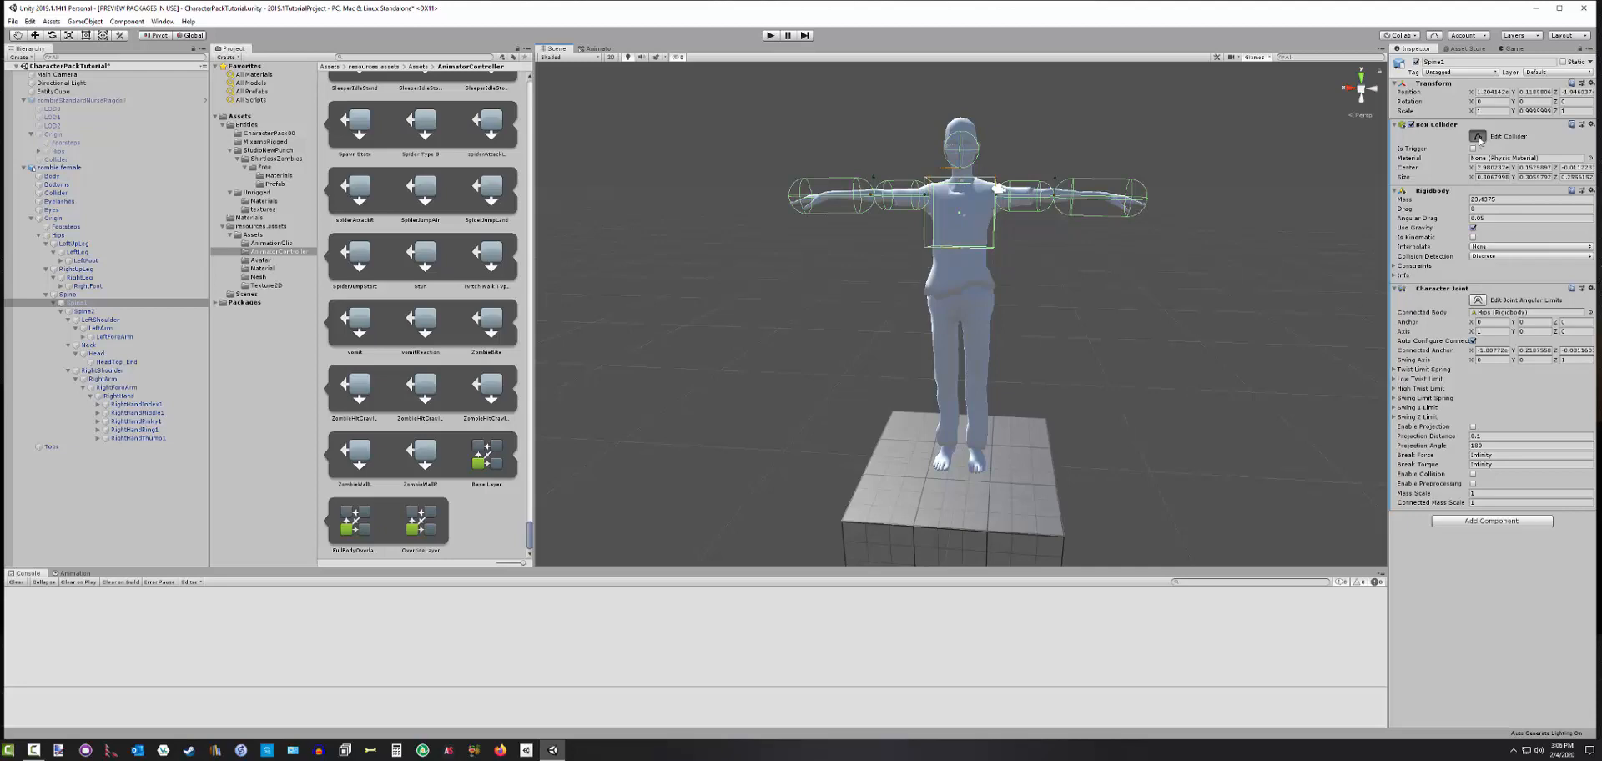
Enlarge and reposition the Head bone's sphere collider so it encloses the head from front and side
left_click(96, 353)
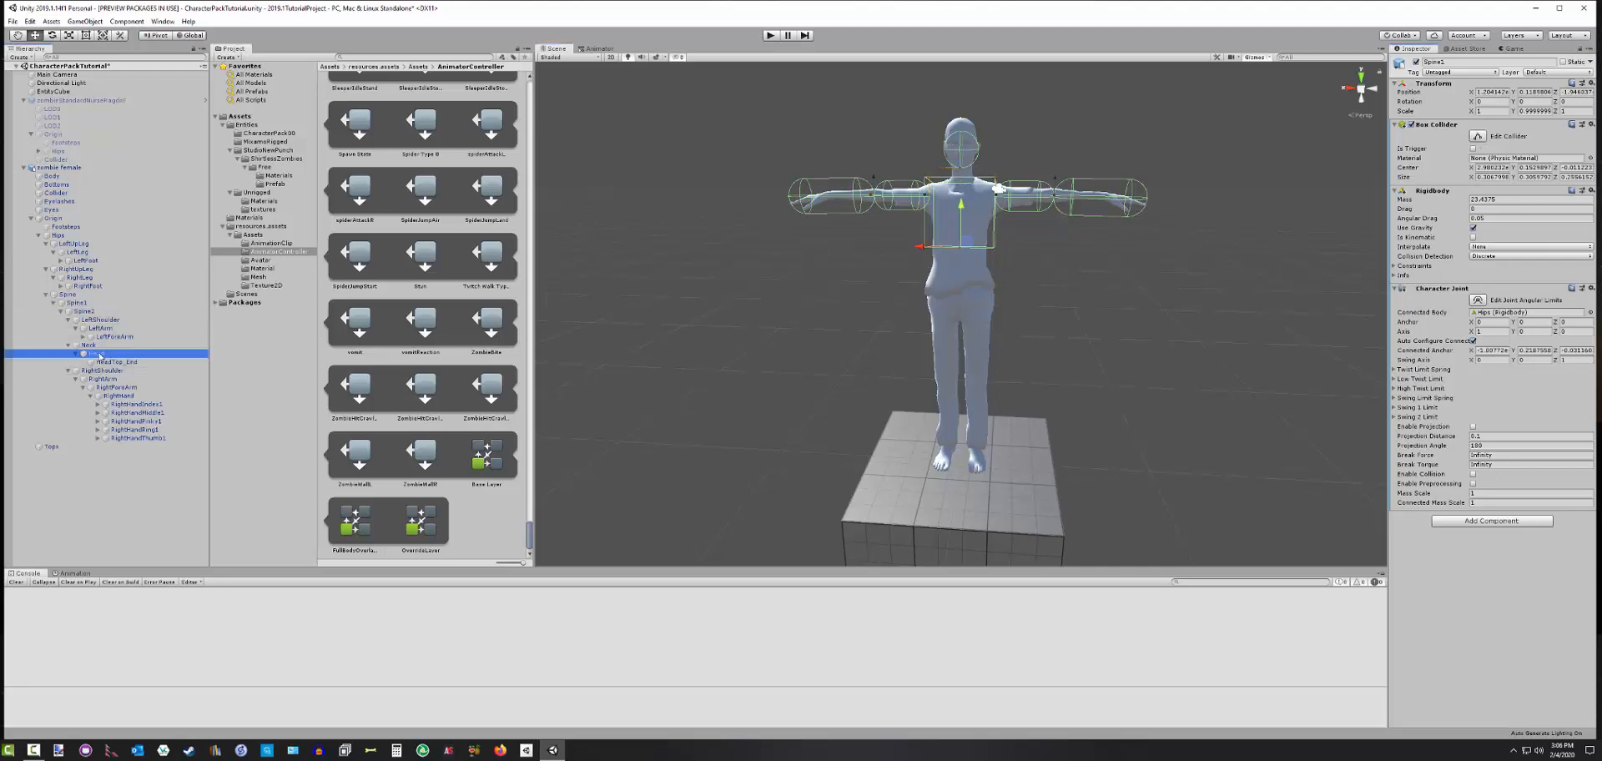
left_click(1478, 137)
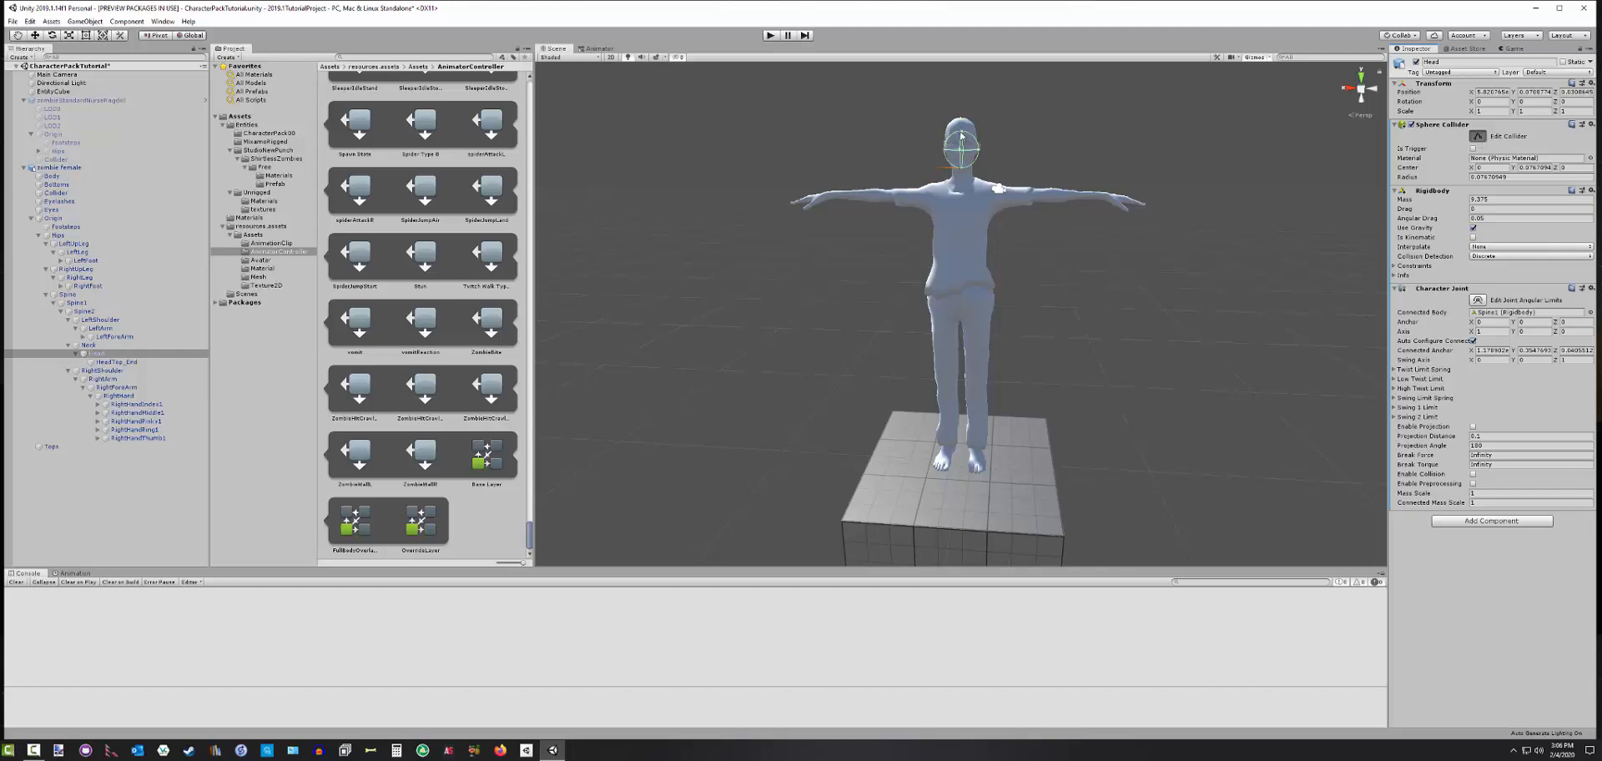
left_click_drag(961, 133, 962, 123)
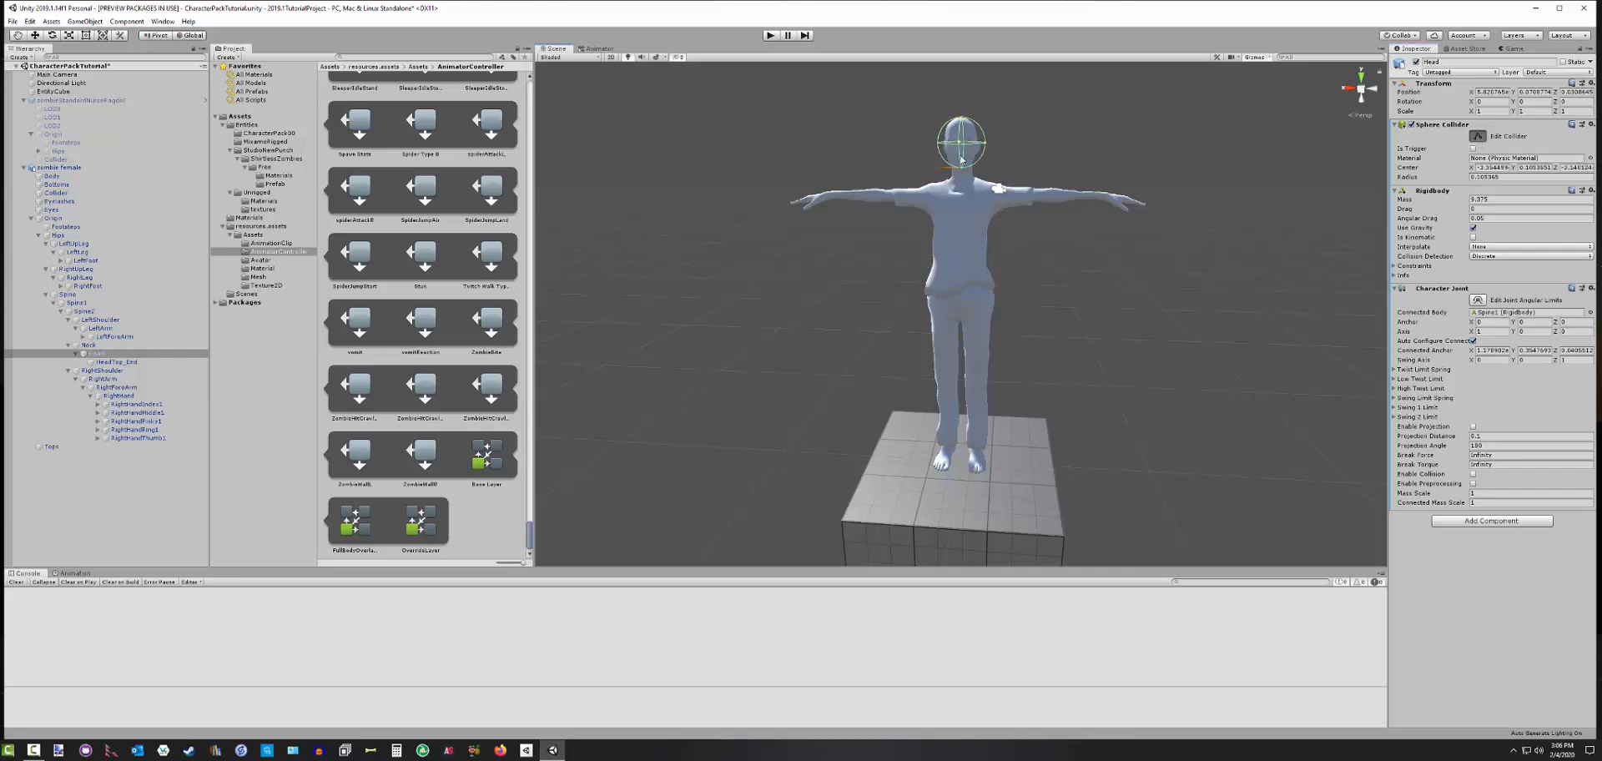
left_click_drag(962, 173, 962, 176)
left_click_drag(920, 161, 1098, 179, "alt")
left_click_drag(994, 151, 943, 150)
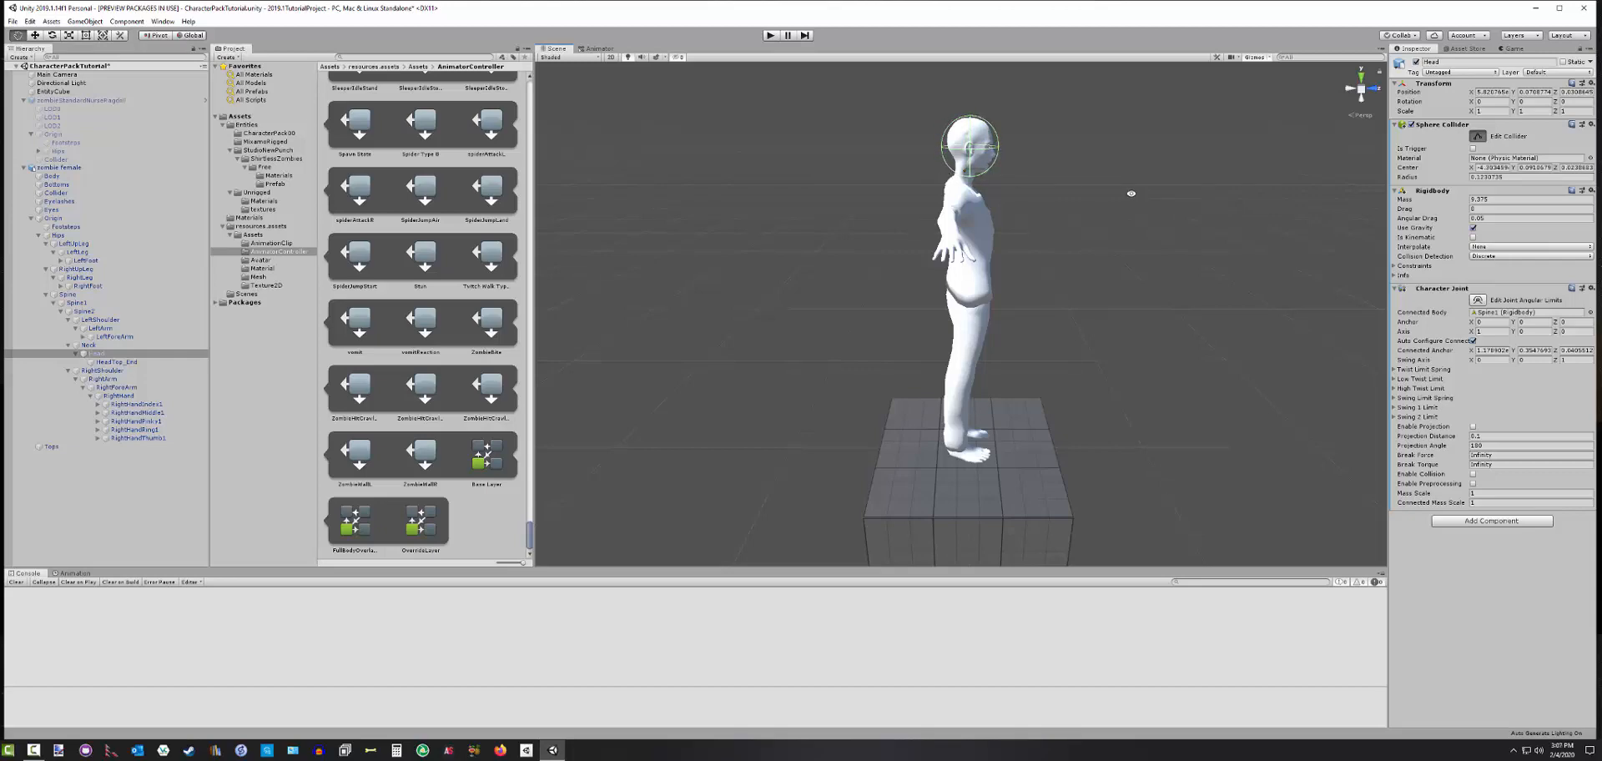
left_click_drag(1130, 197, 815, 178, "alt")
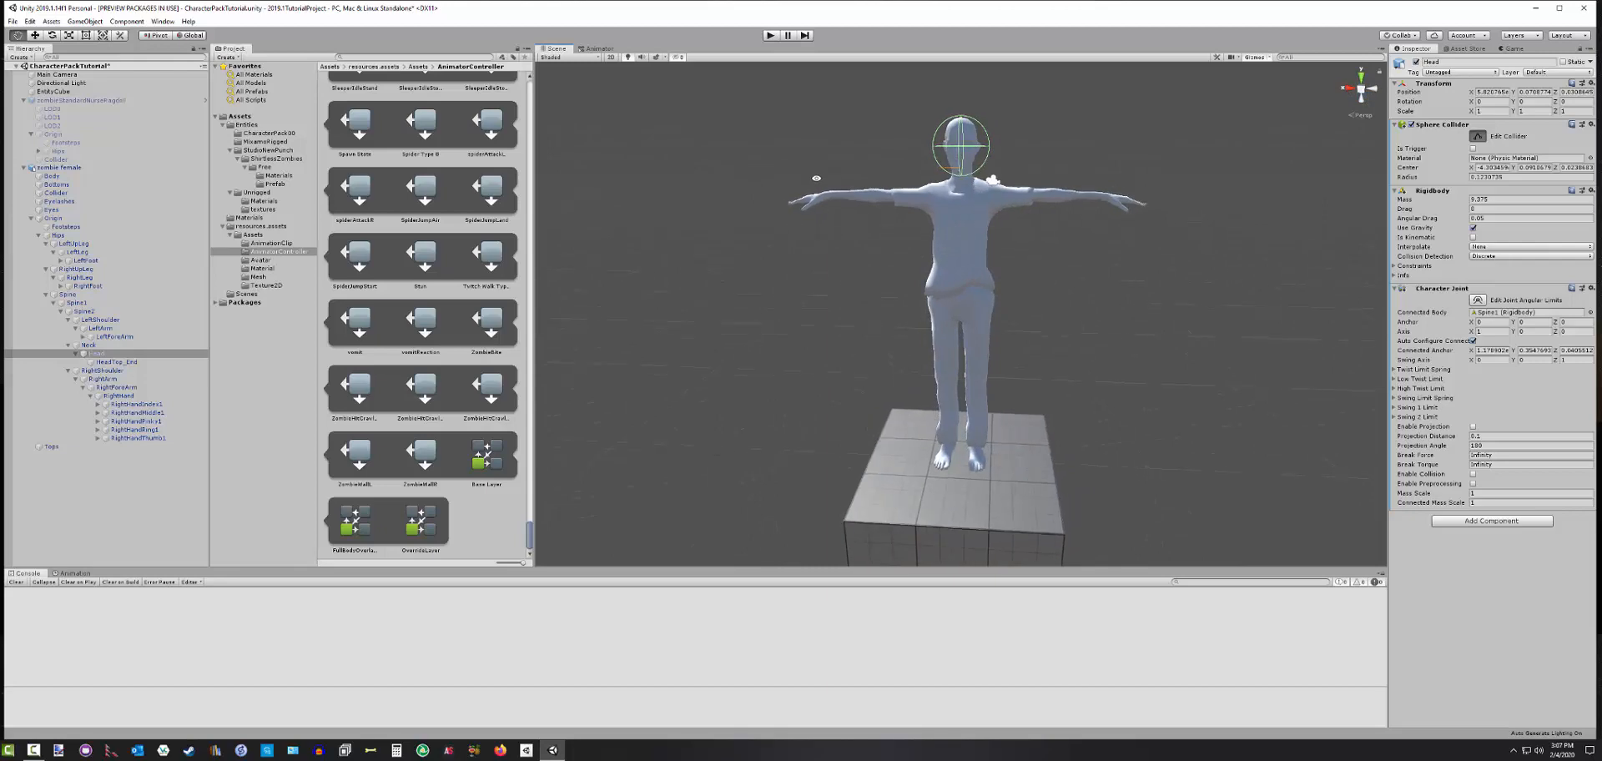
Refine the Spine1 box collider by raising its upper face slightly and fitting its depth to the torso
left_click(82, 169)
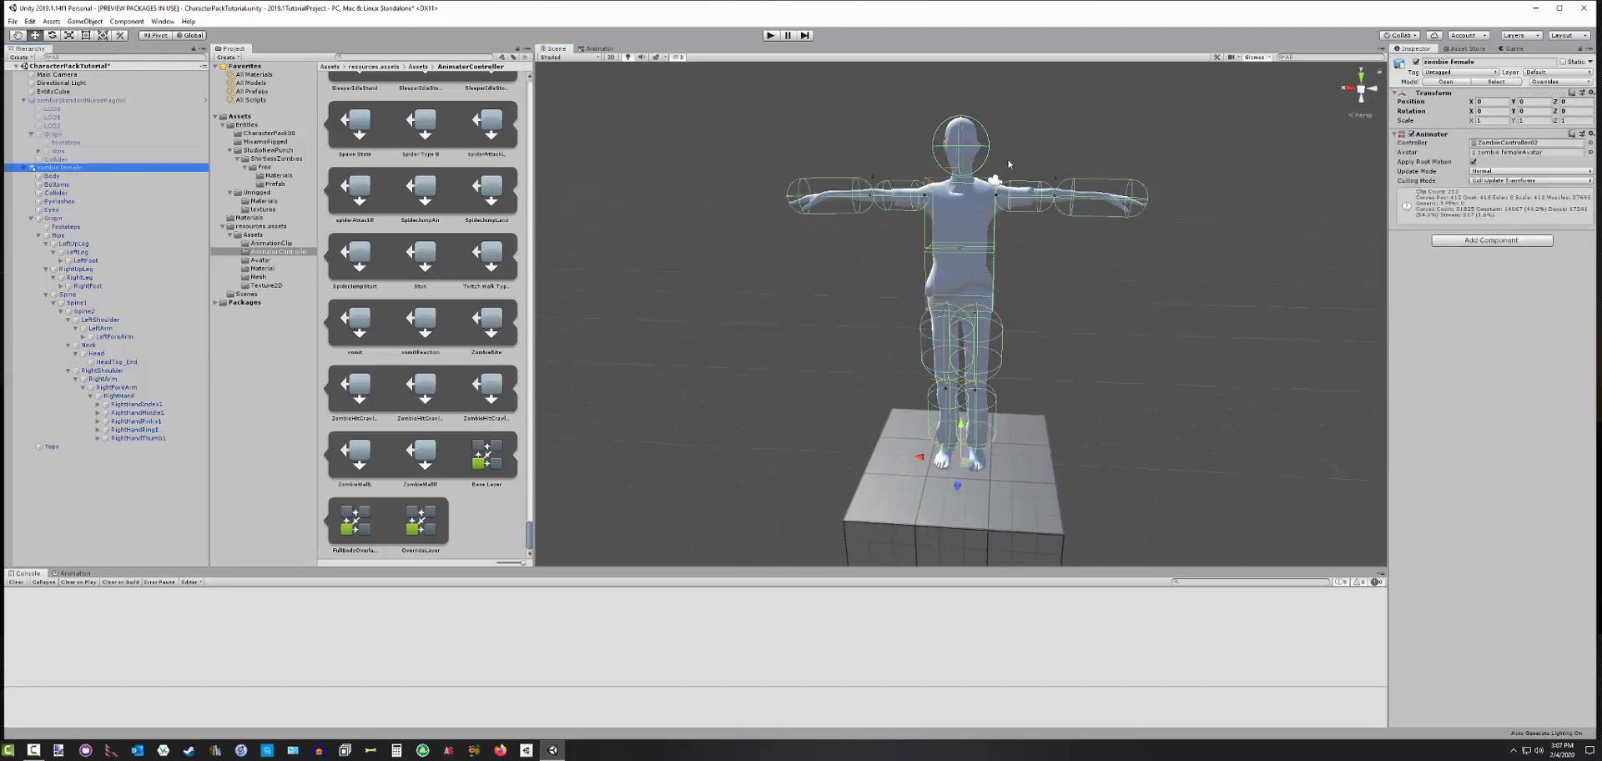
left_click_drag(996, 179, 884, 139, "alt")
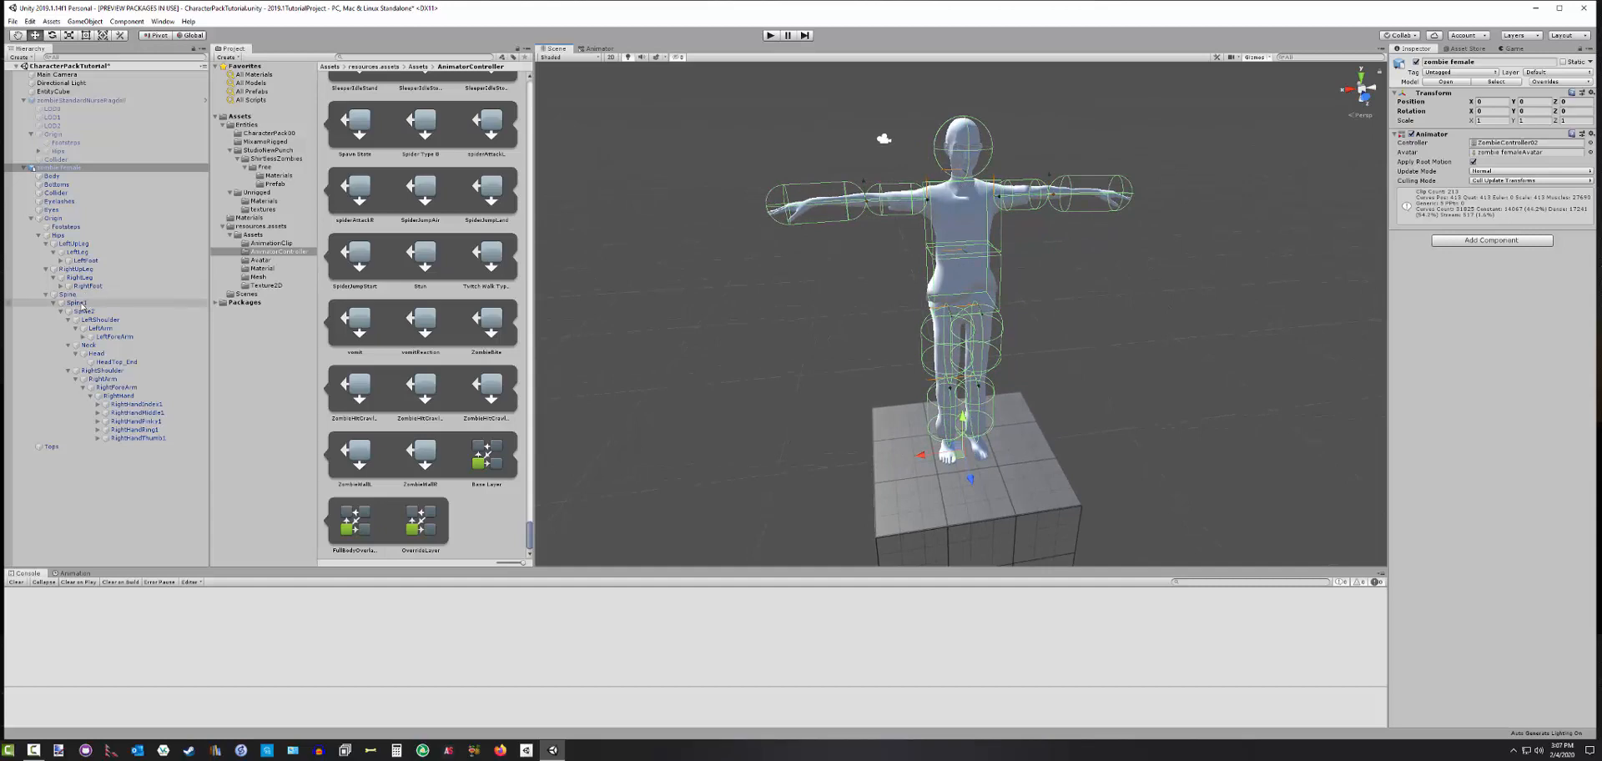
left_click(83, 306)
left_click(1477, 135)
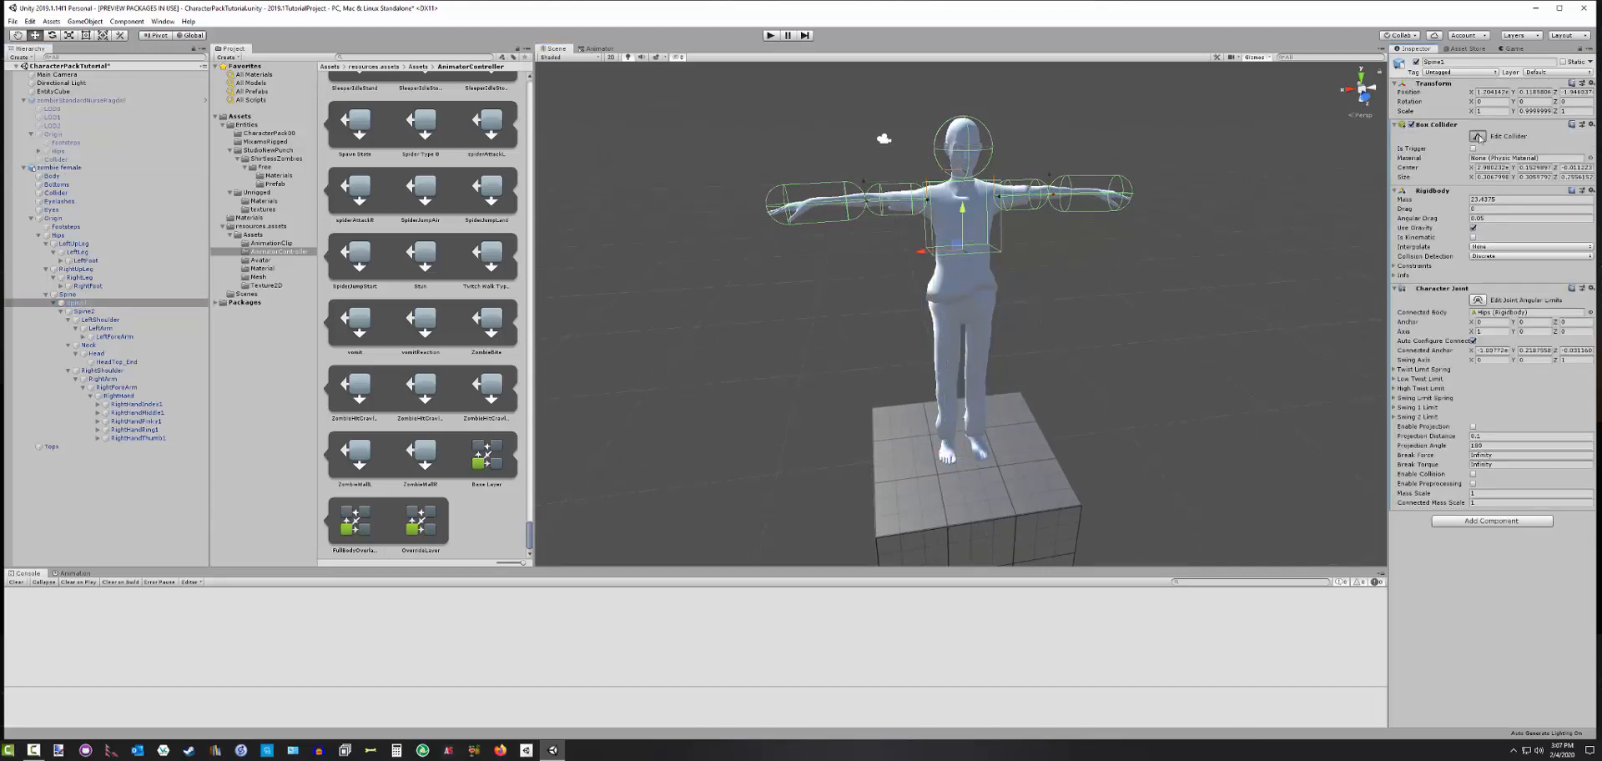
left_click_drag(961, 182, 961, 180)
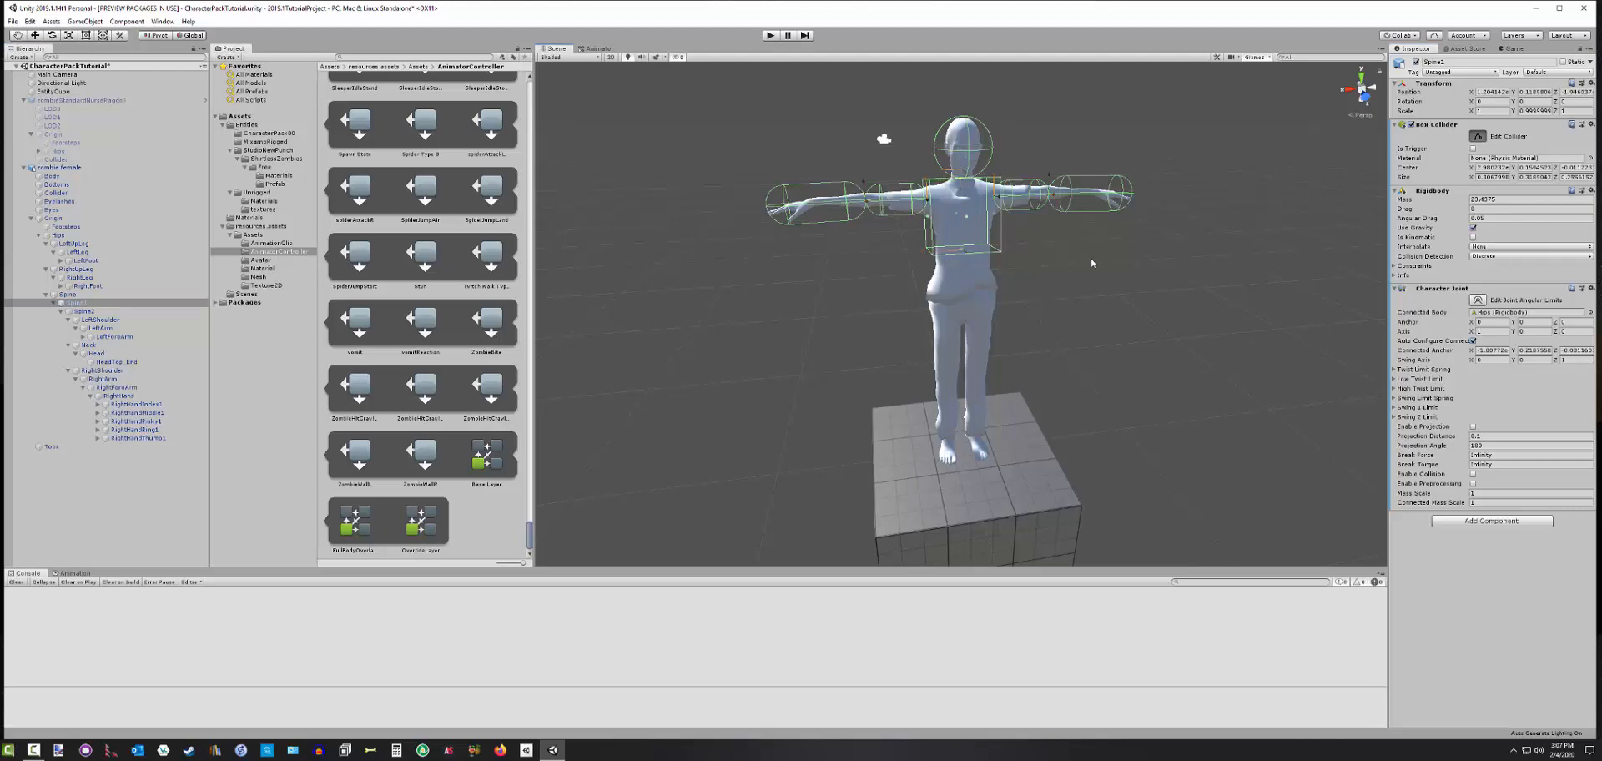
left_click_drag(1095, 262, 803, 248, "alt")
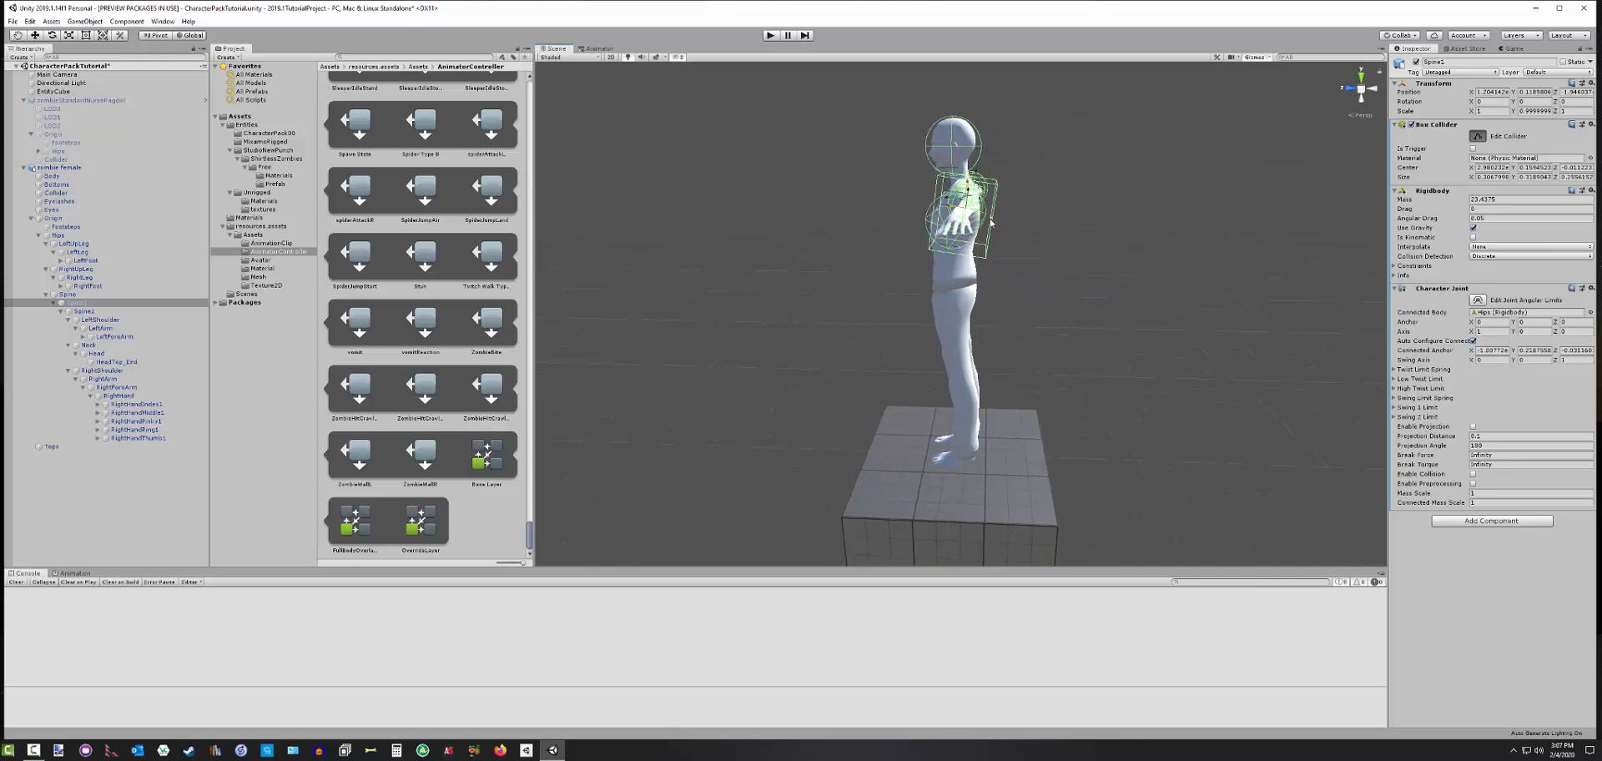
left_click_drag(990, 222, 878, 249)
left_click_drag(937, 212, 936, 213)
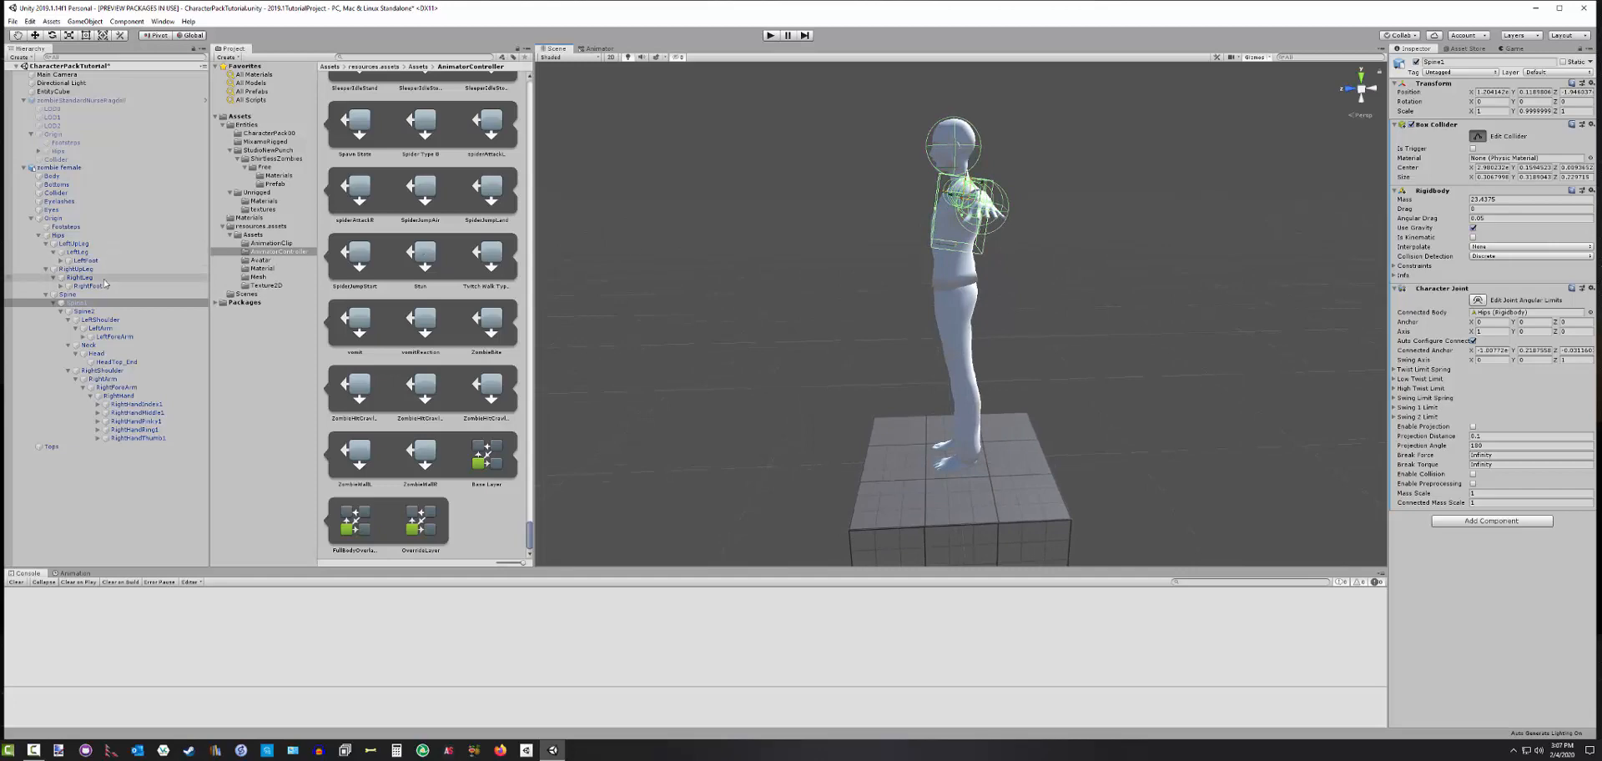
left_click_drag(982, 289, 1025, 366, "alt")
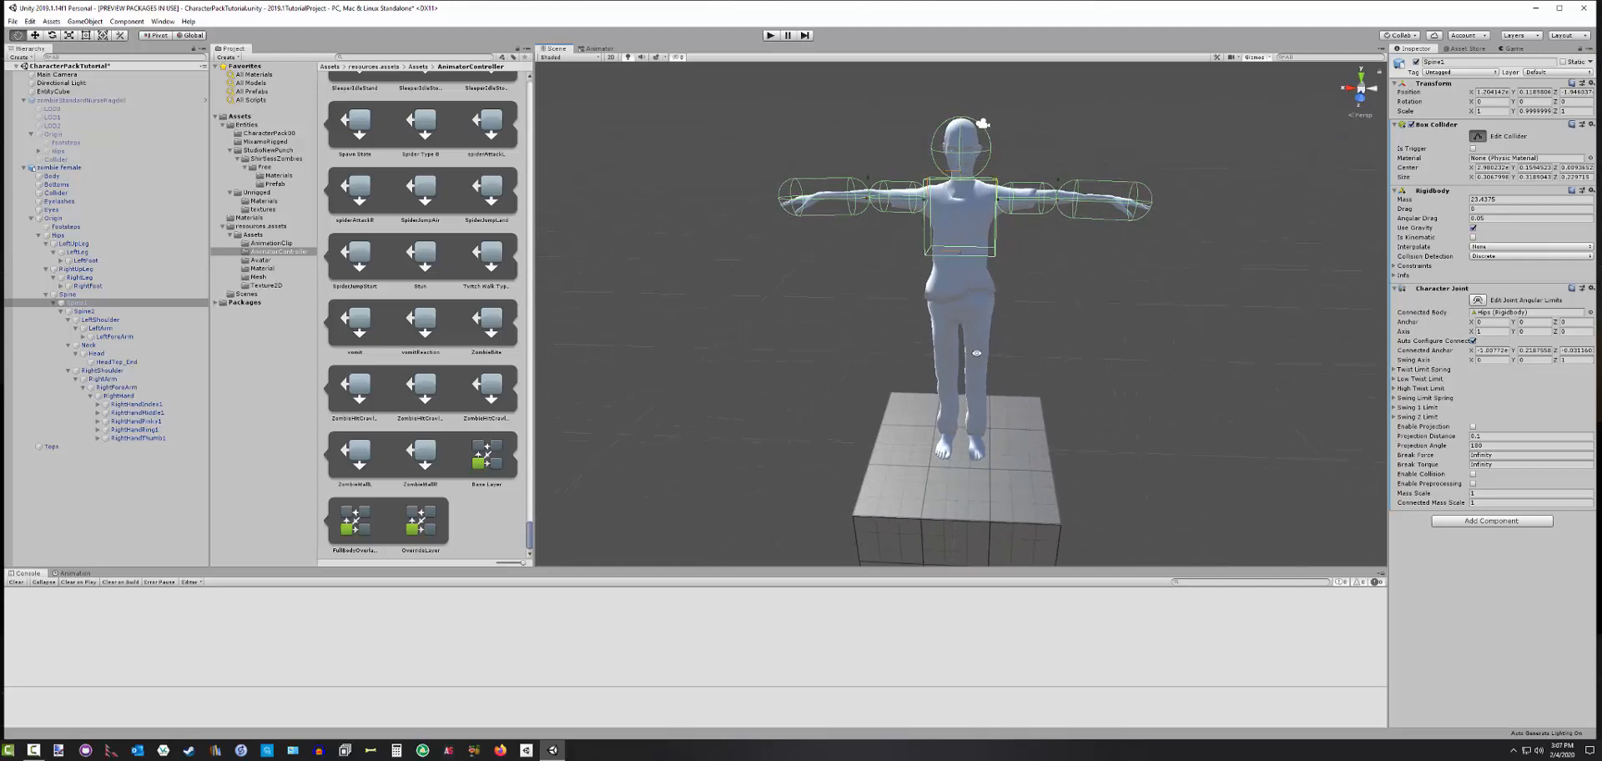
Shrink the LeftForeArm capsule collider to fit the forearm, with a radius of about 0.04 and a height of about 0.31
left_click(115, 336)
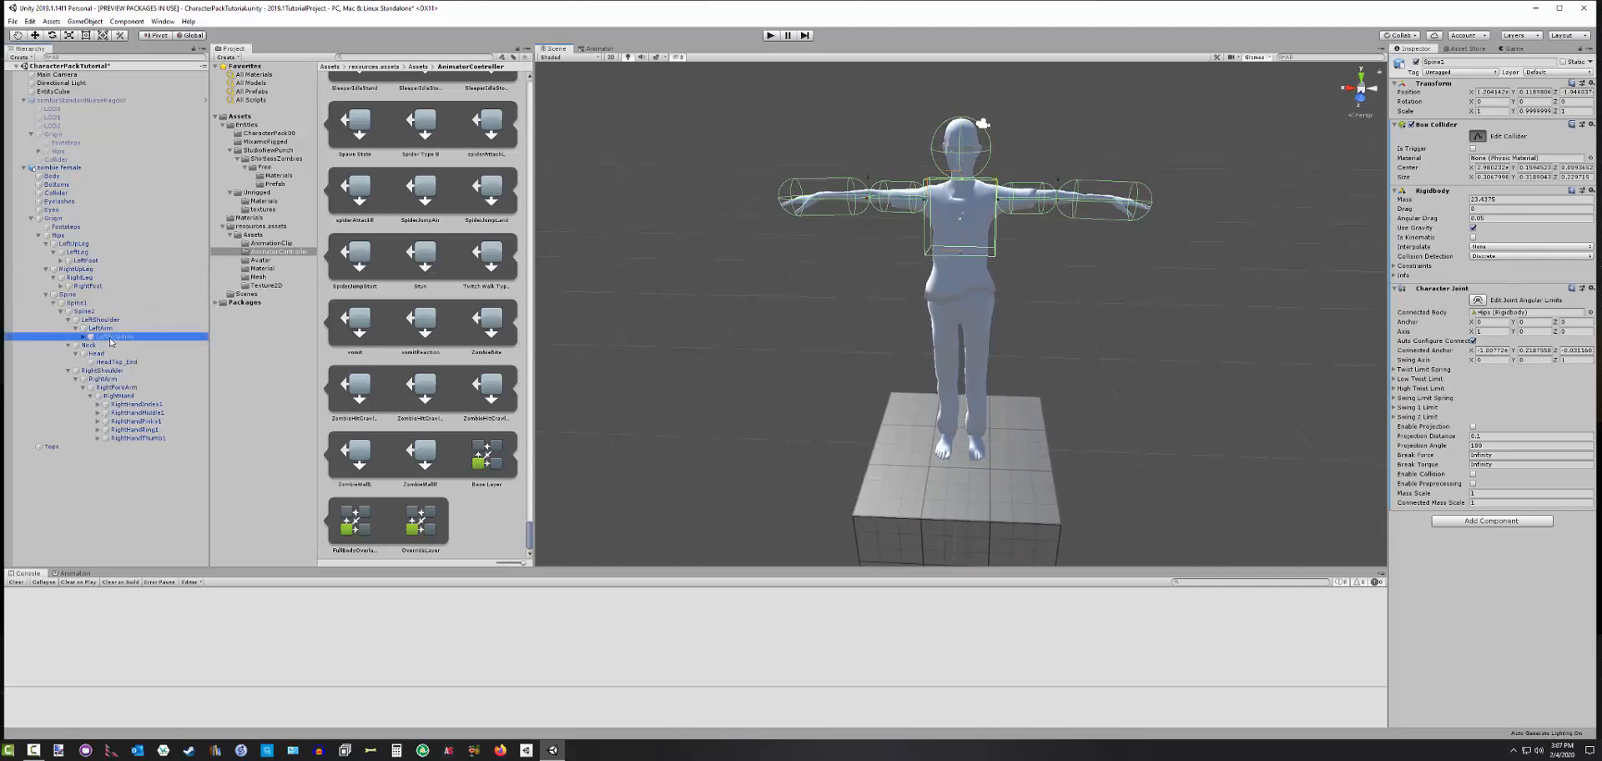
left_click(1478, 136)
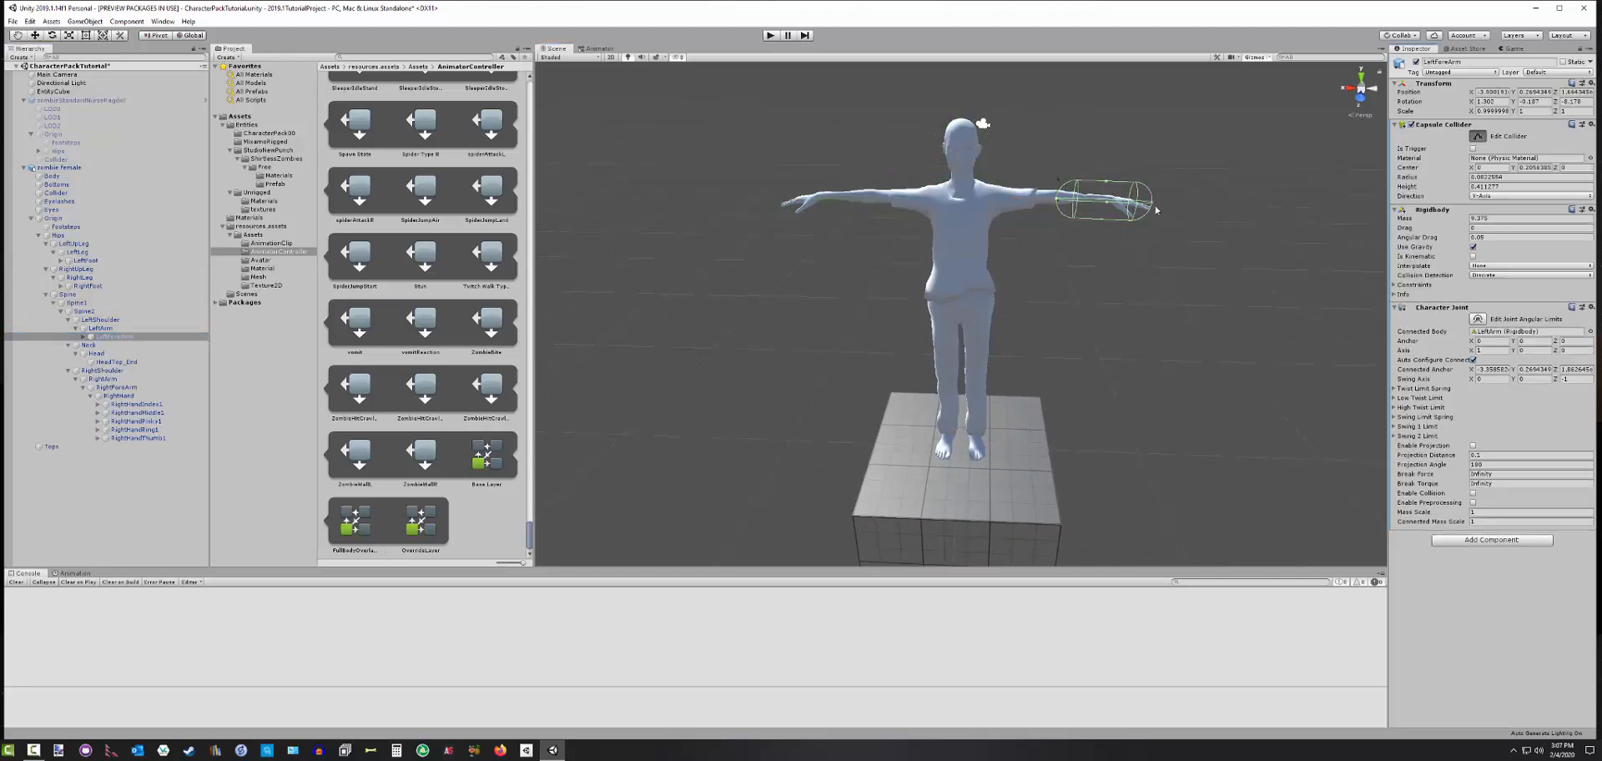
left_click_drag(1098, 222, 1128, 204)
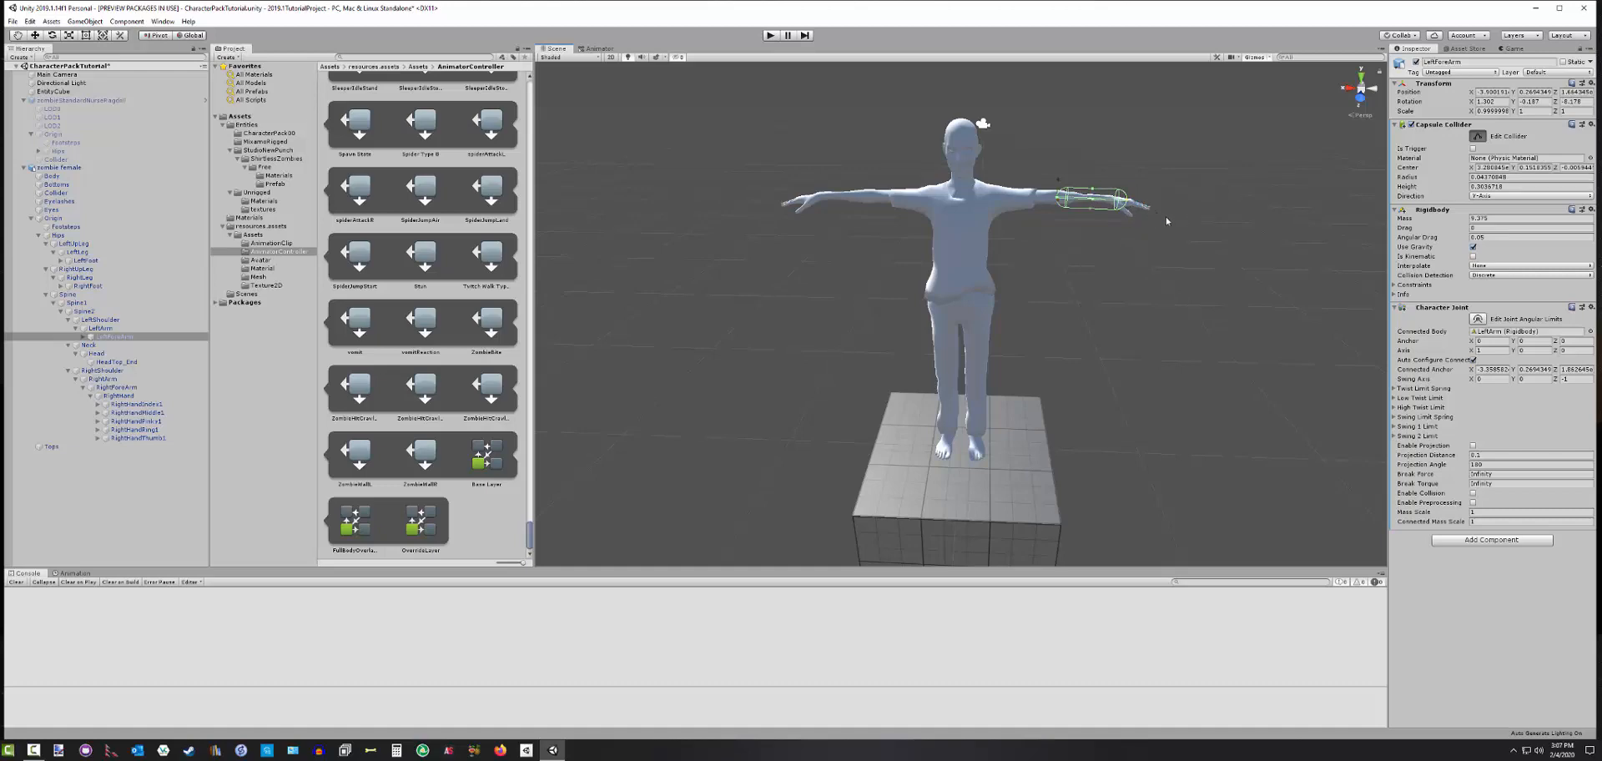
left_click_drag(1167, 221, 652, 198, "alt")
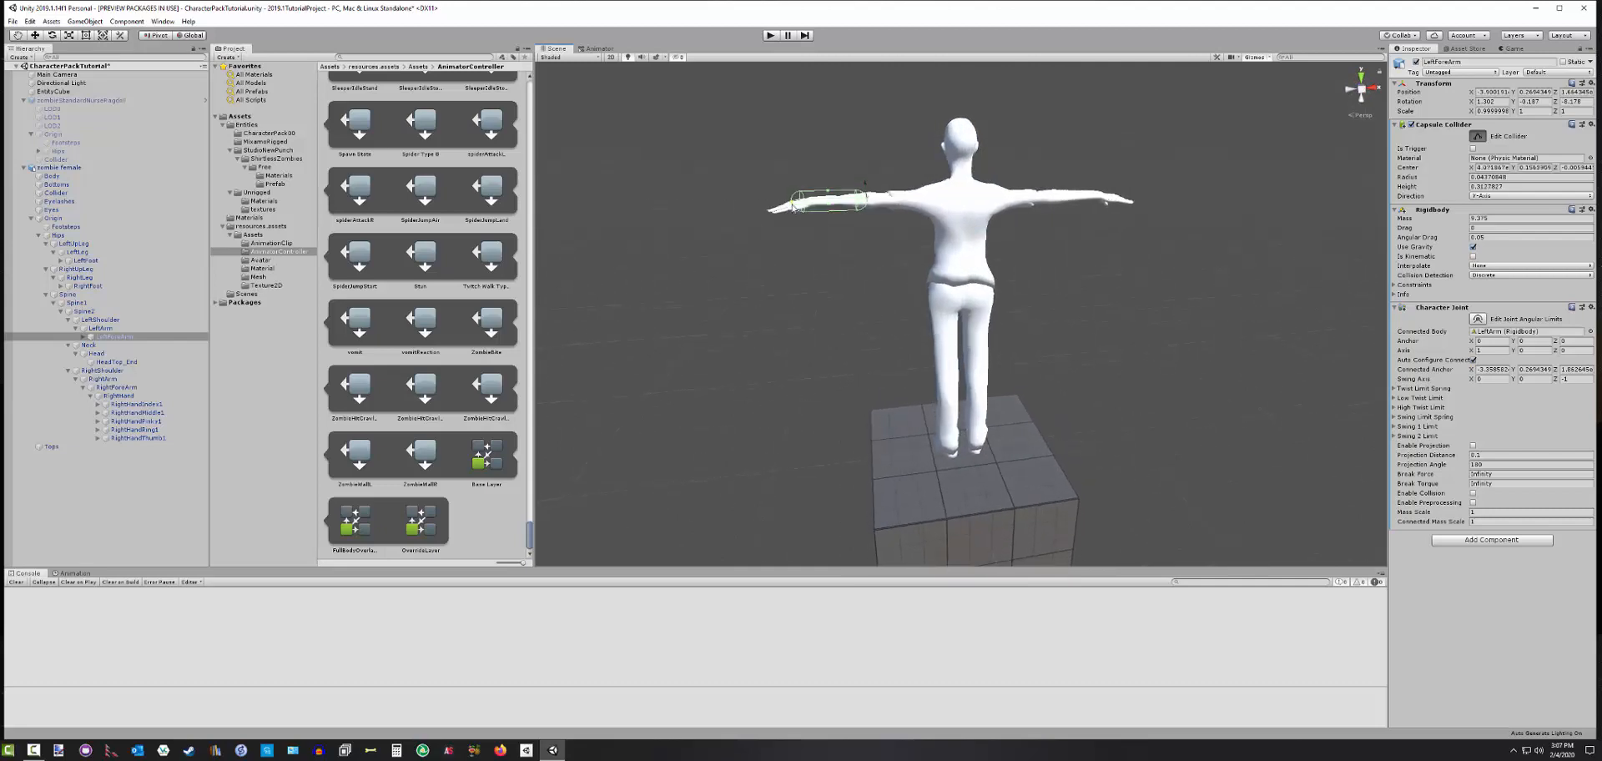
left_click_drag(703, 257, 1089, 273, "alt")
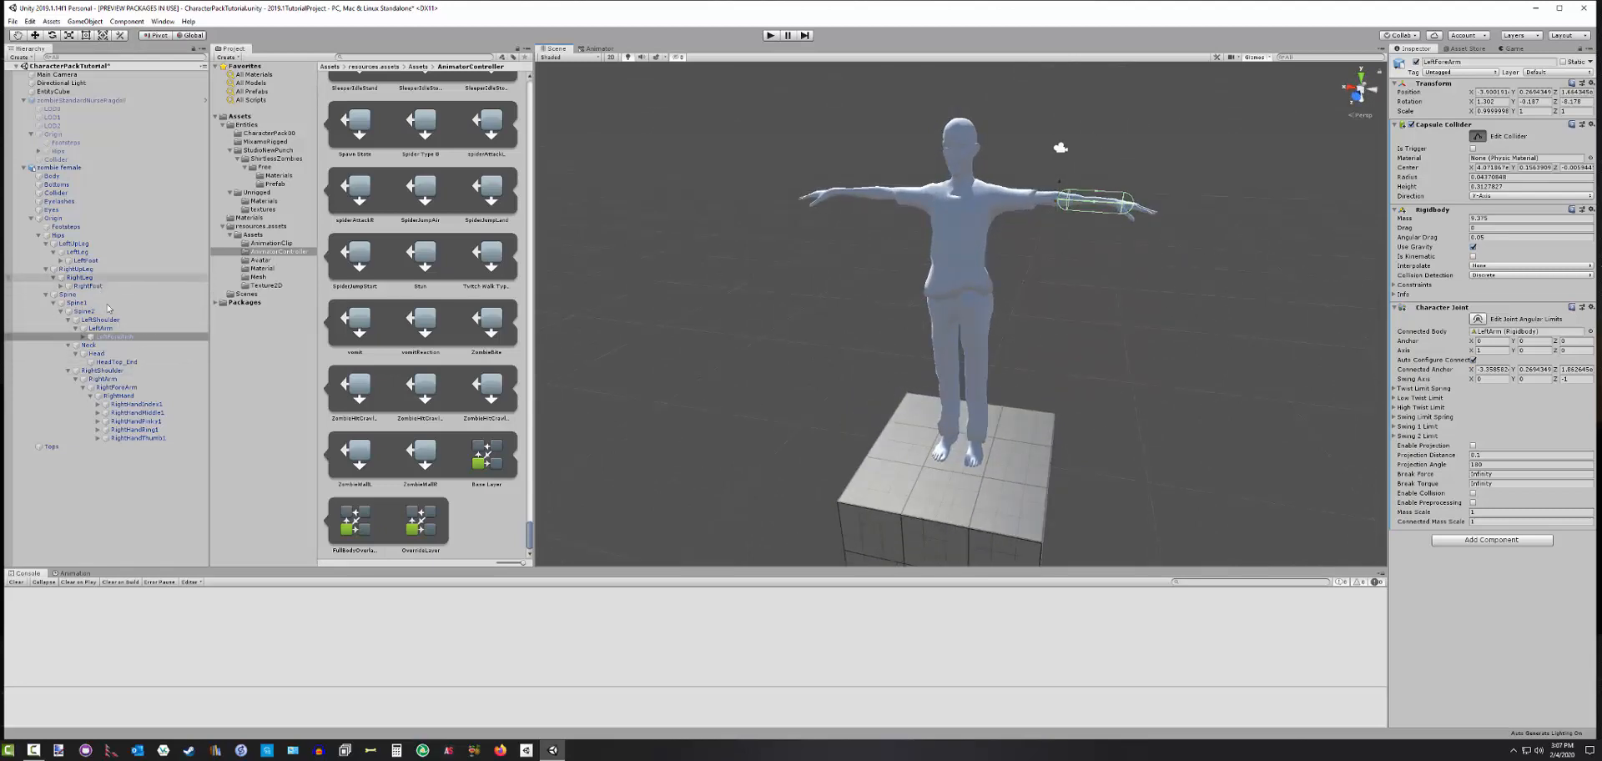
Shrink the RightForeArm capsule collider to fit the forearm, with a height of about 0.33
left_click(125, 388)
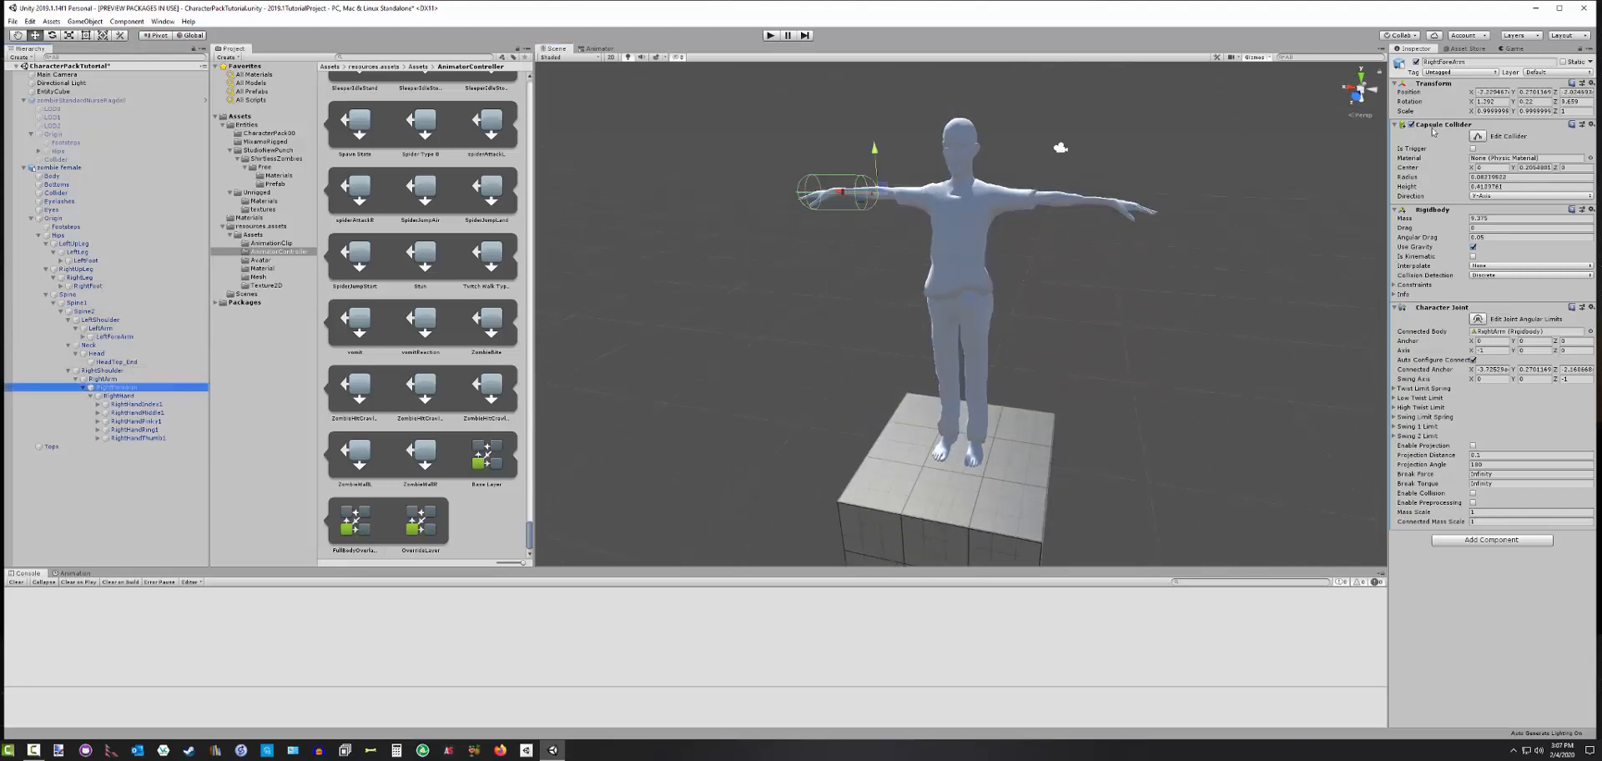
left_click(1478, 136)
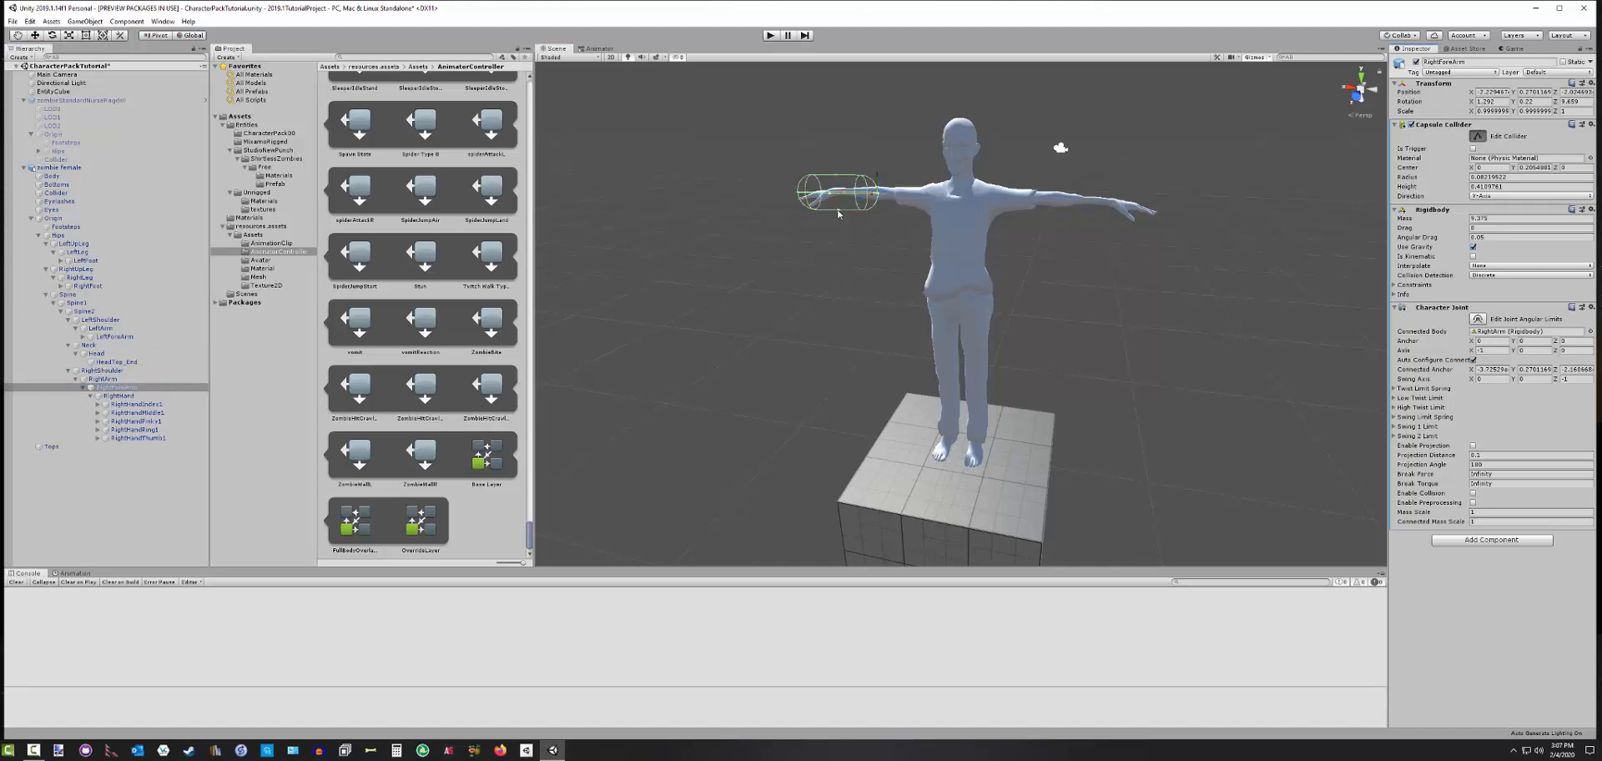
left_click_drag(838, 215, 814, 196)
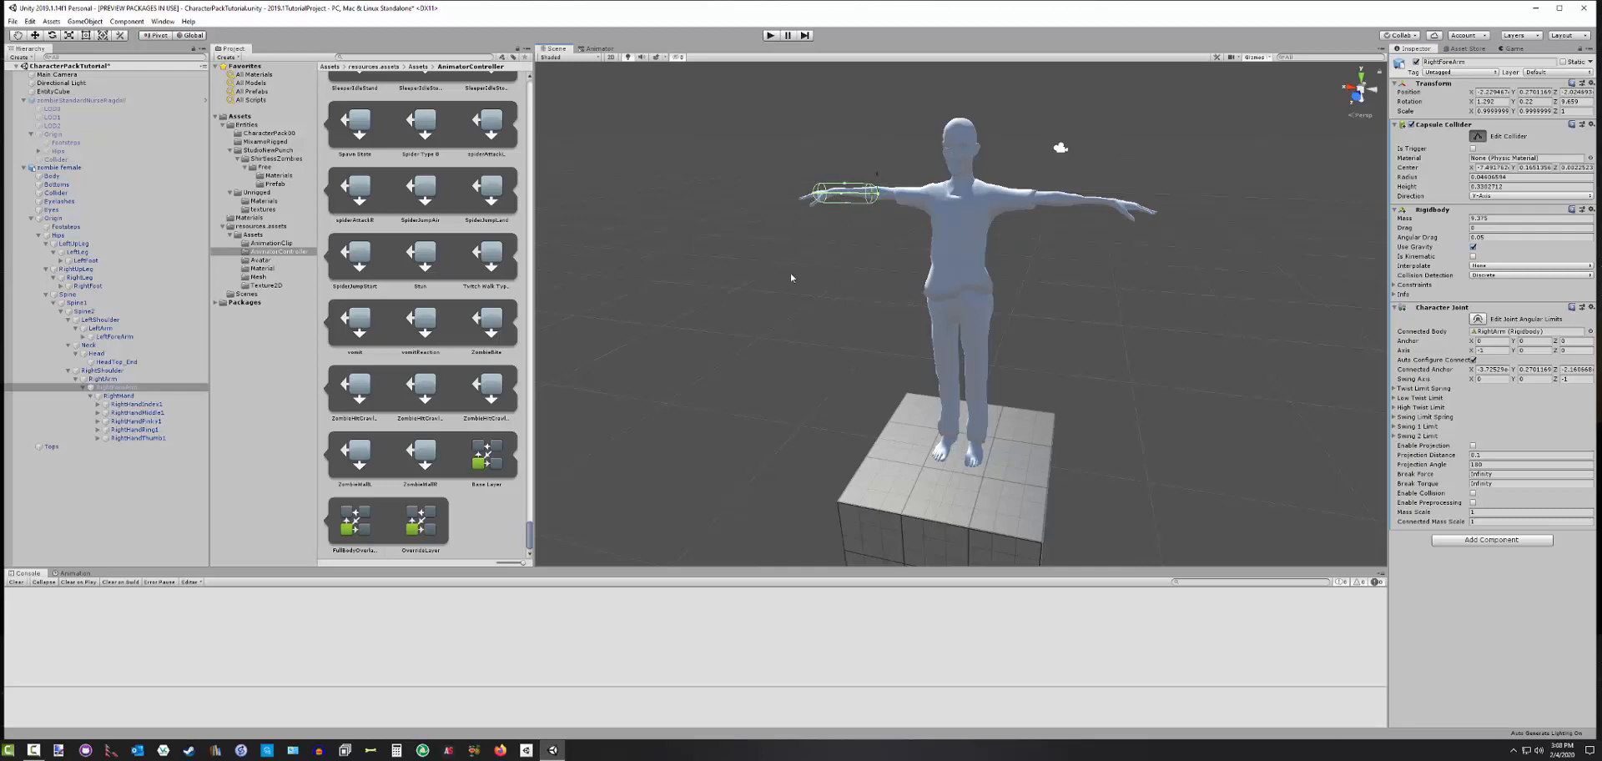
Review all the zombie female's colliders and narrow the LeftUpLeg capsule collider to the thigh, with a radius of about 0.09
left_click(59, 168)
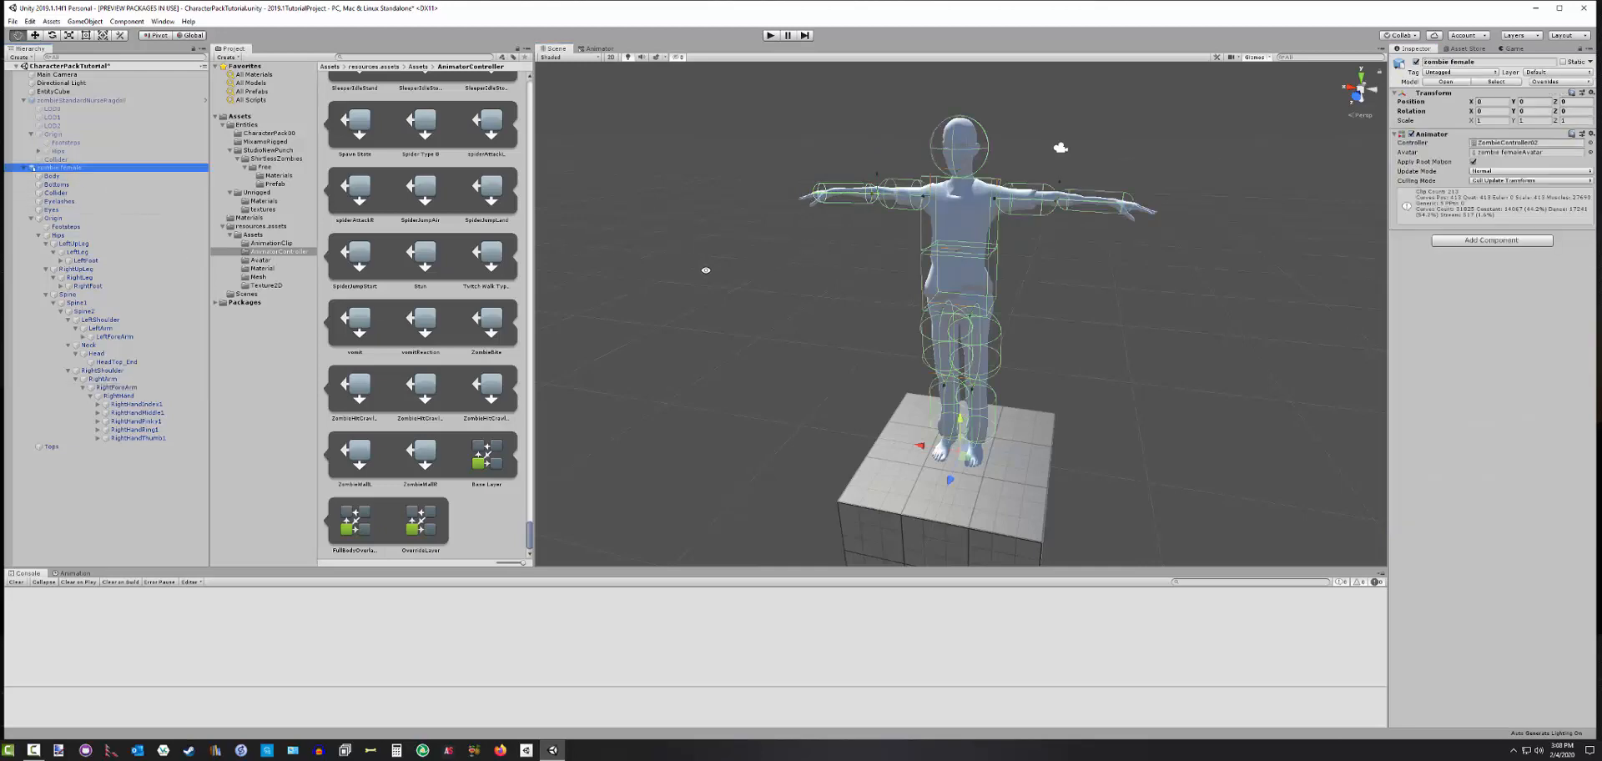
left_click_drag(704, 262, 754, 262, "alt")
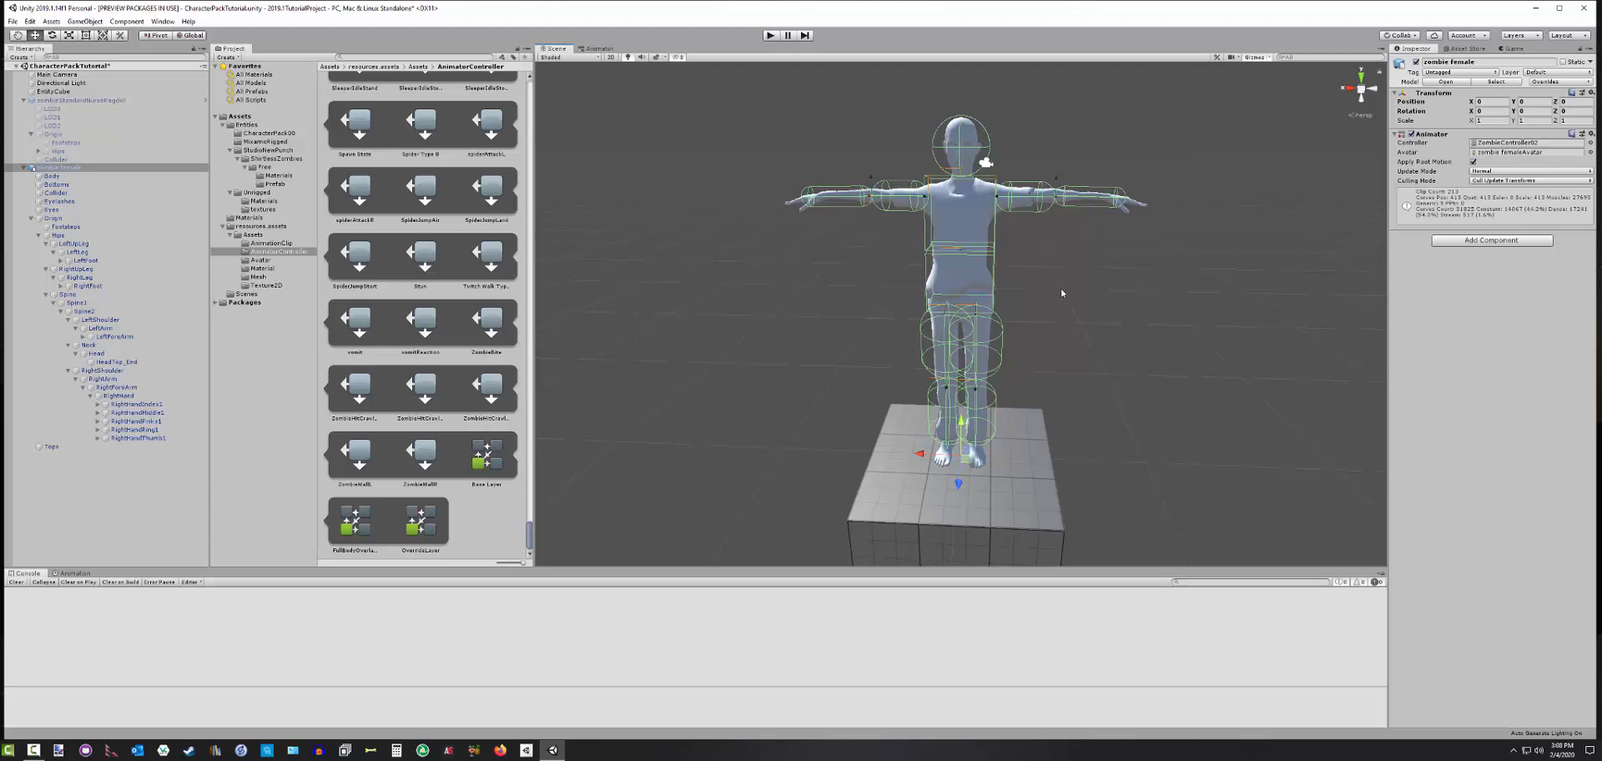
left_click_drag(1062, 292, 1208, 281, "alt")
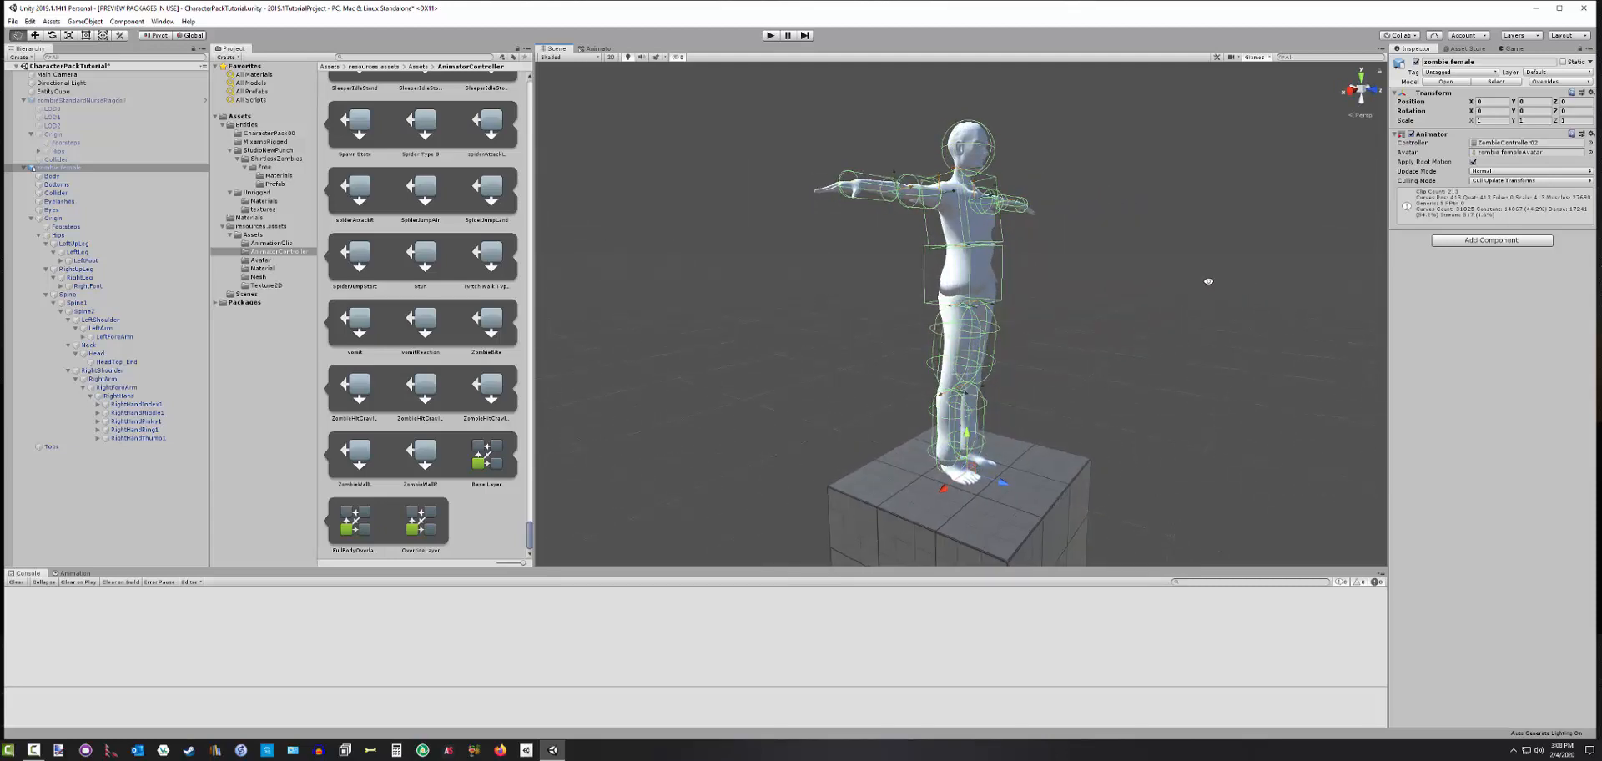
left_click_drag(1042, 265, 938, 297, "alt")
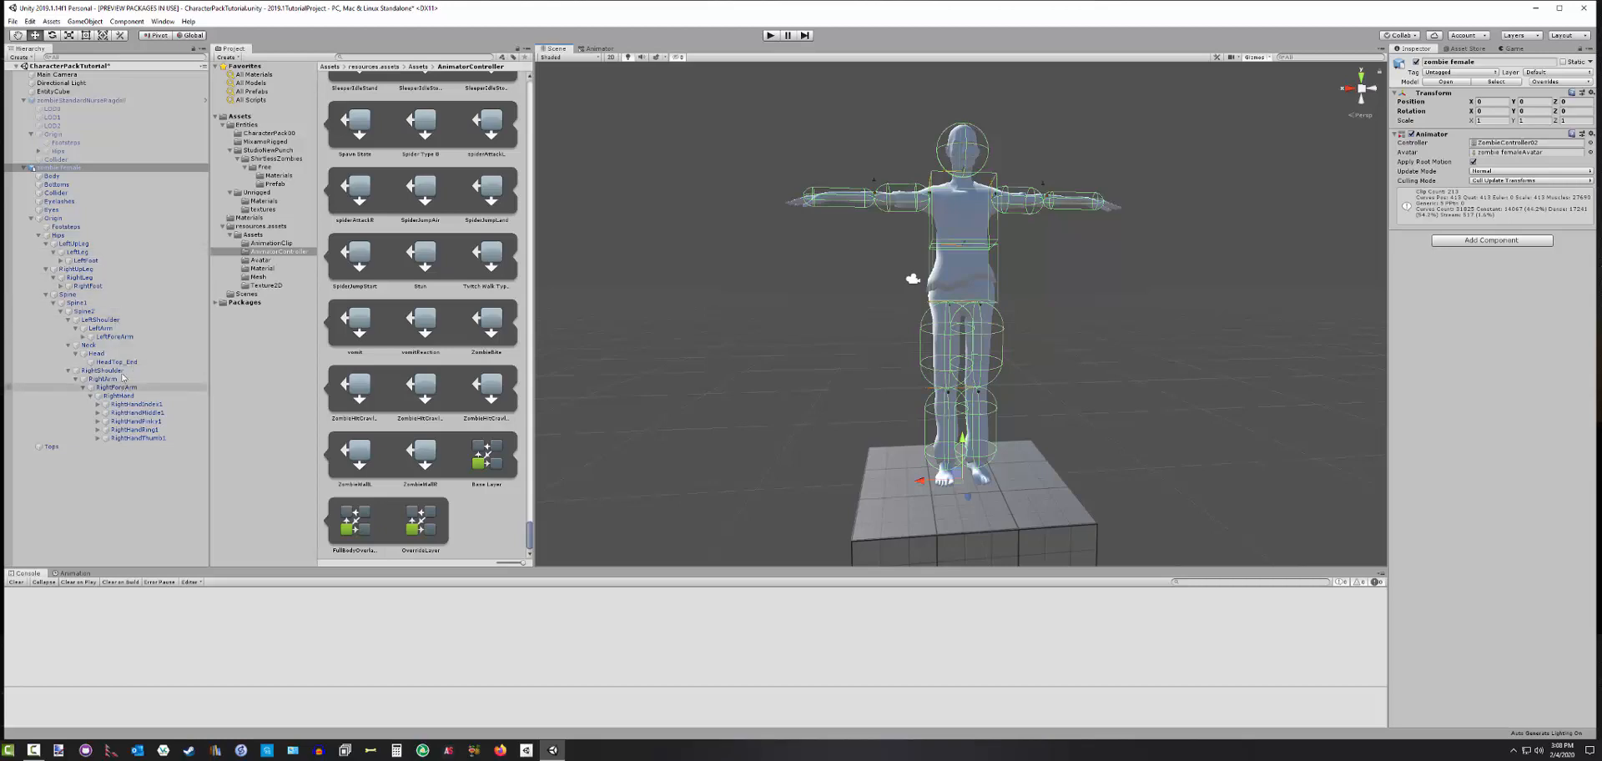
left_click(130, 244)
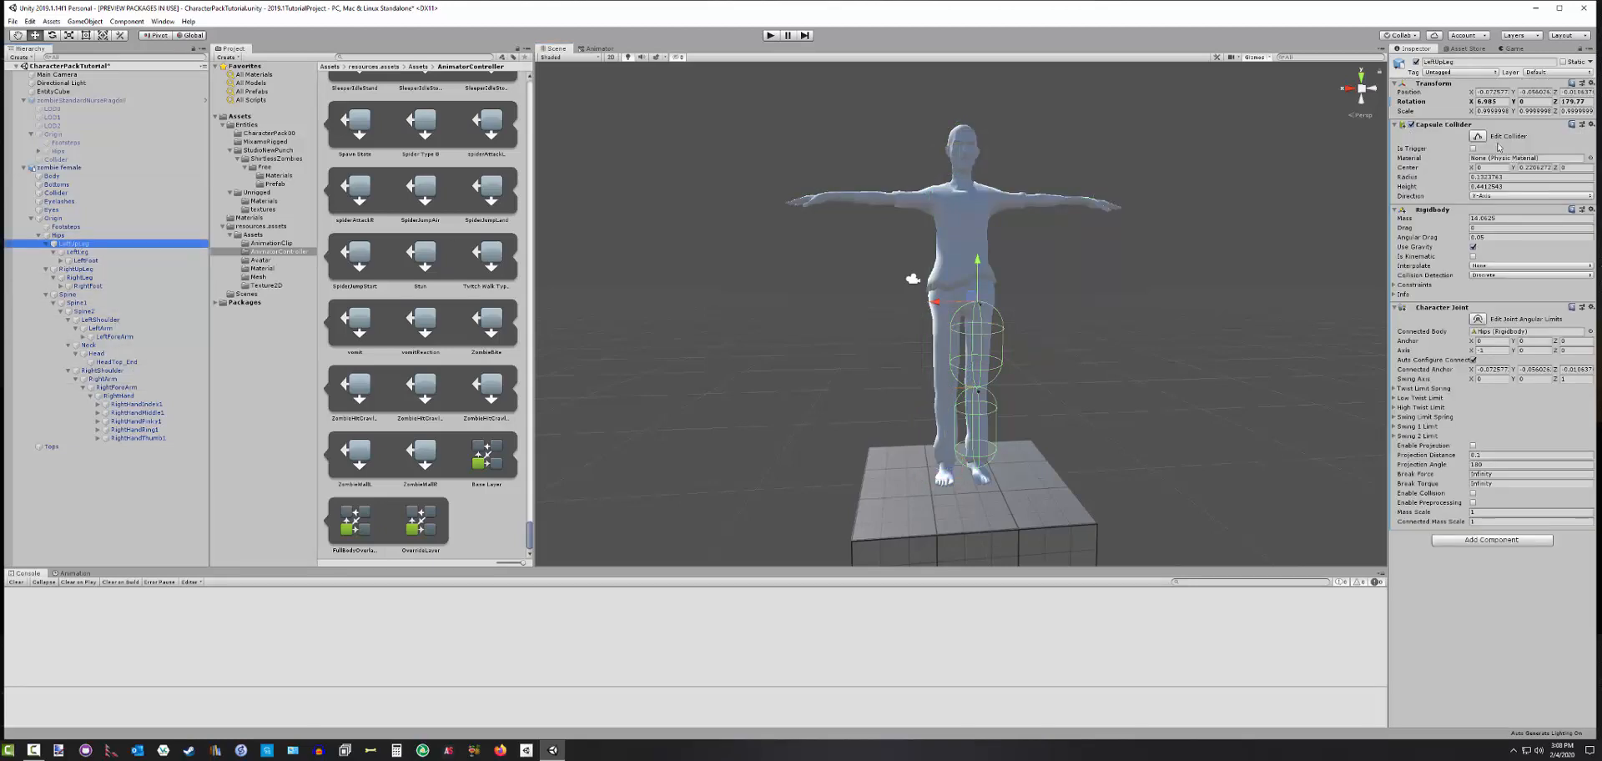
left_click(1478, 136)
left_click_drag(951, 349, 807, 360)
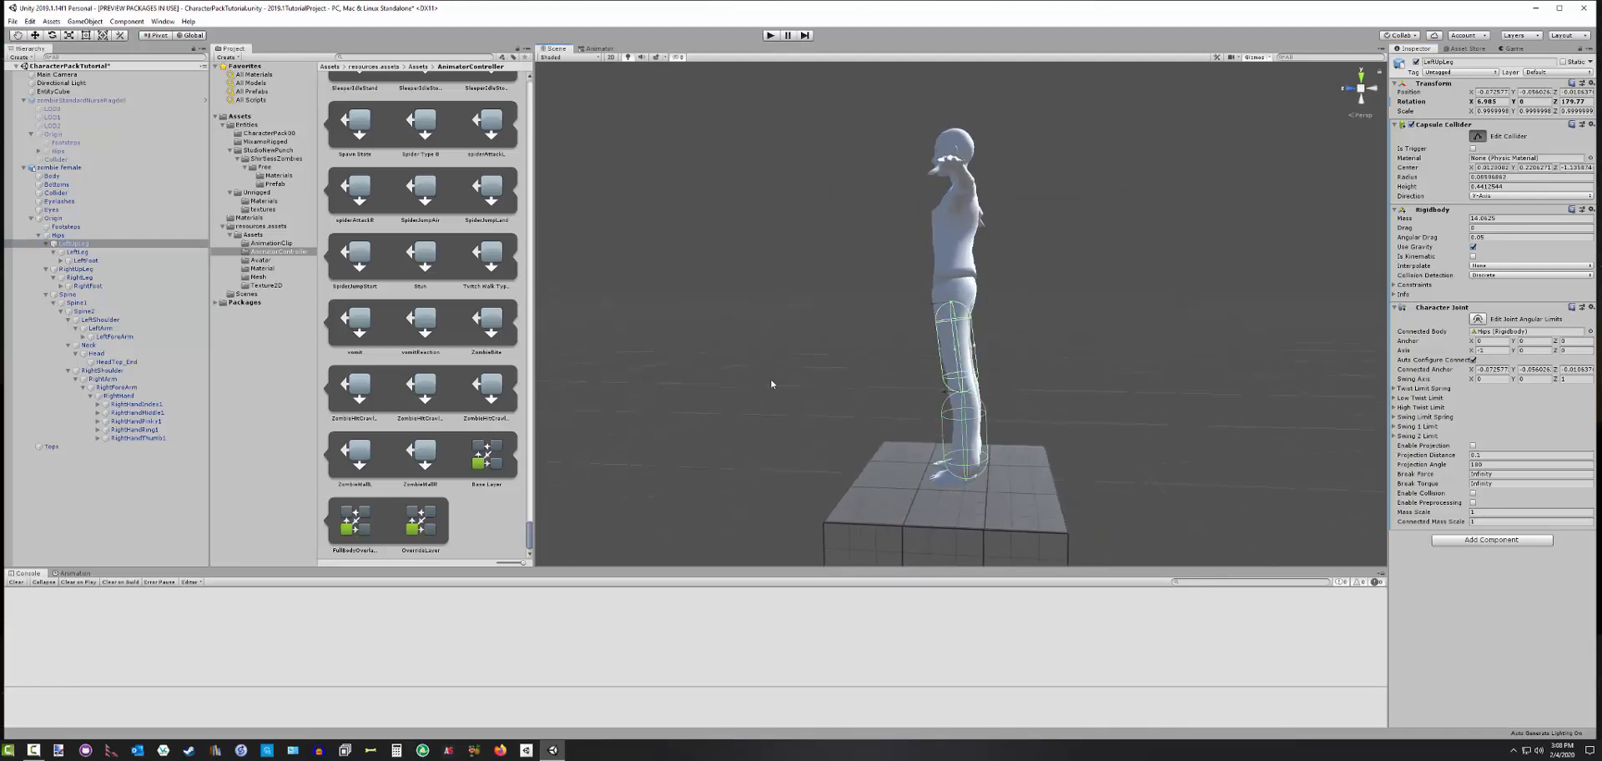
Narrow the LeftLeg capsule collider to fit the lower leg from the side and front, with a radius of about 0.07
left_click(77, 251)
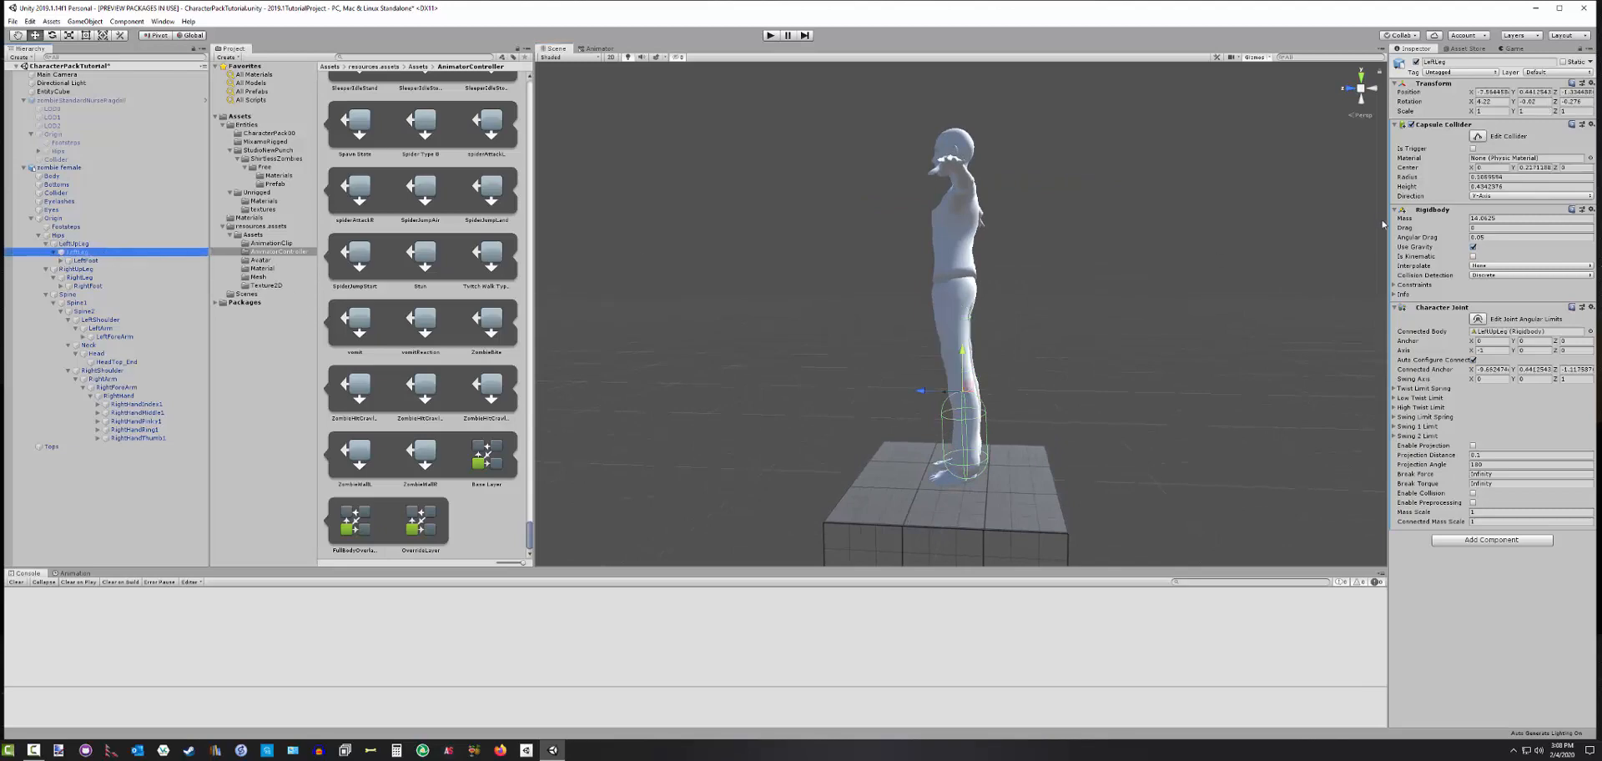
left_click(1478, 136)
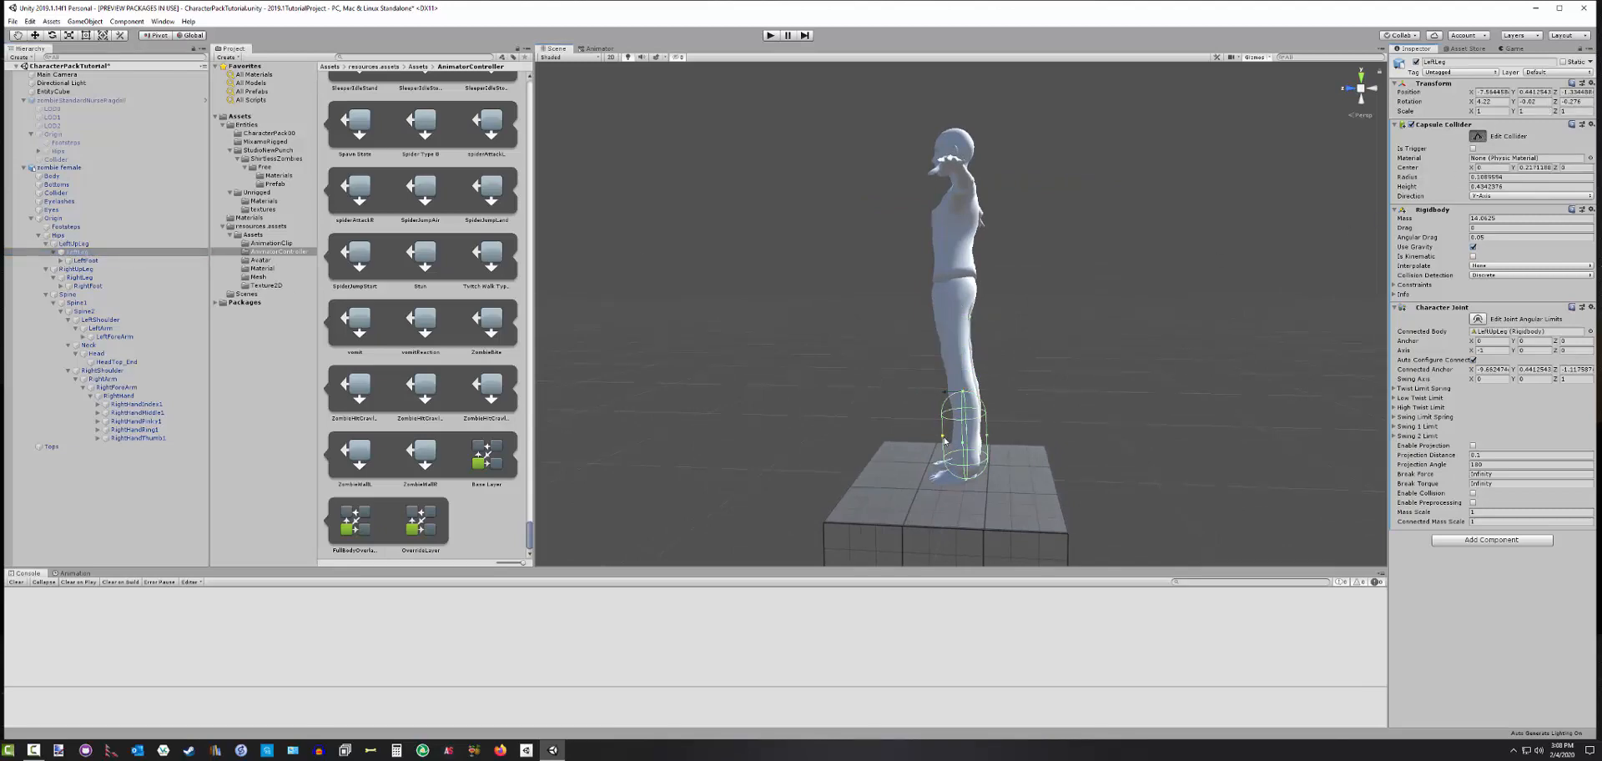
left_click_drag(944, 440, 991, 326)
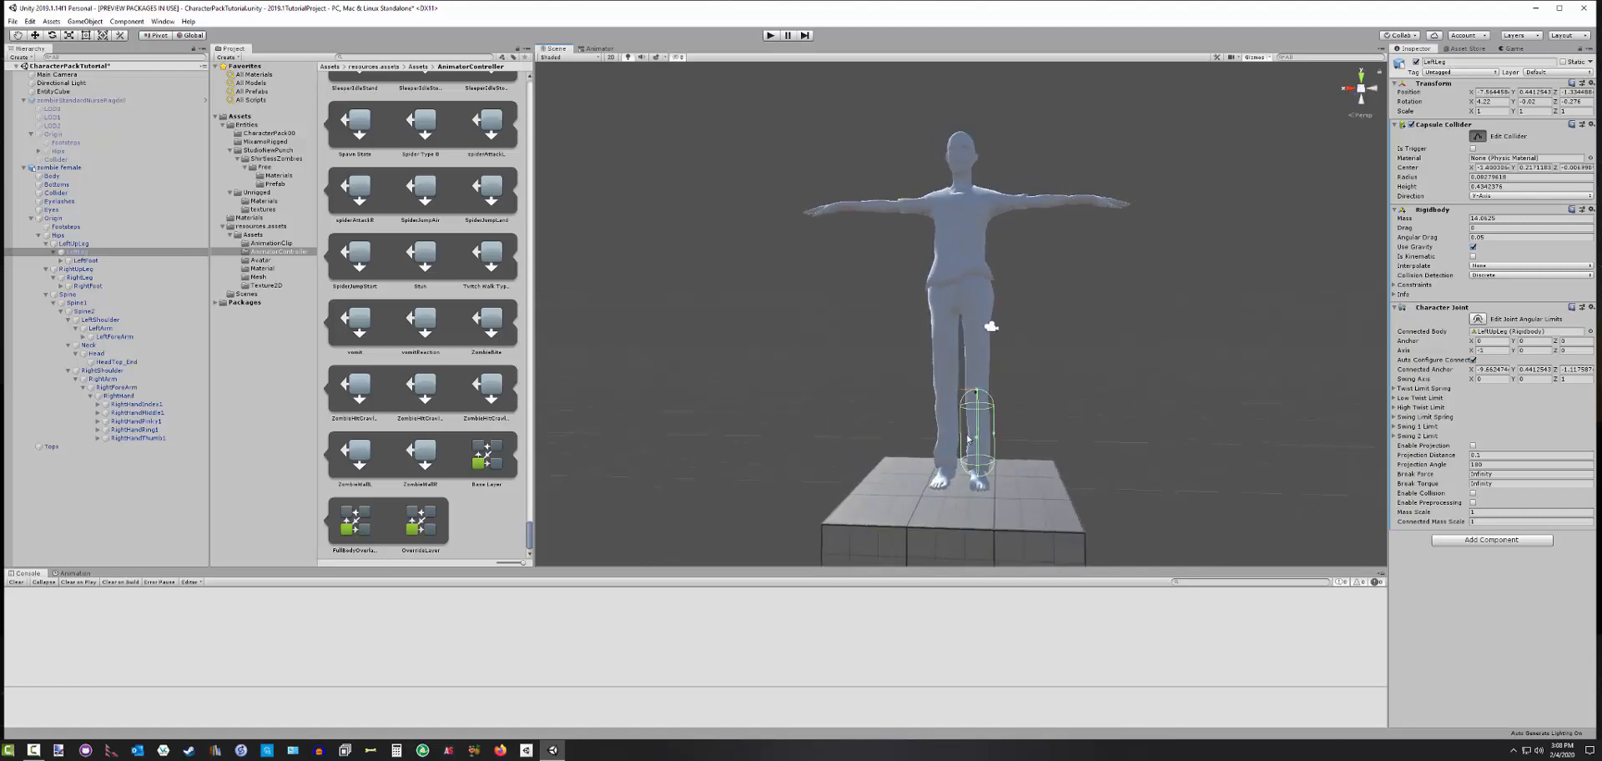
left_click_drag(962, 435, 995, 436)
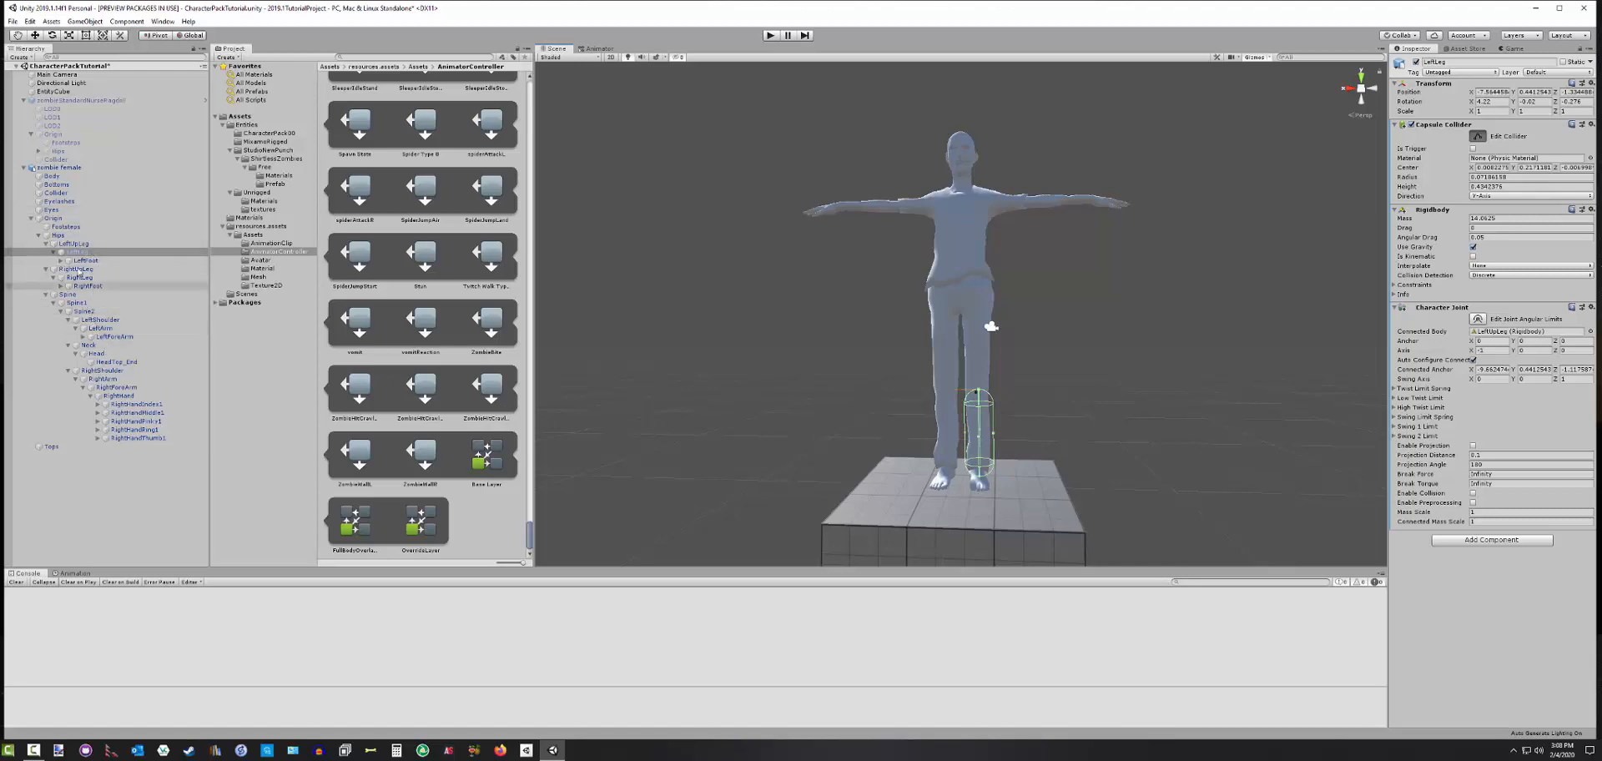
Narrow the RightUpLeg capsule collider to fit the right thigh, with a radius of about 0.08
left_click(84, 270)
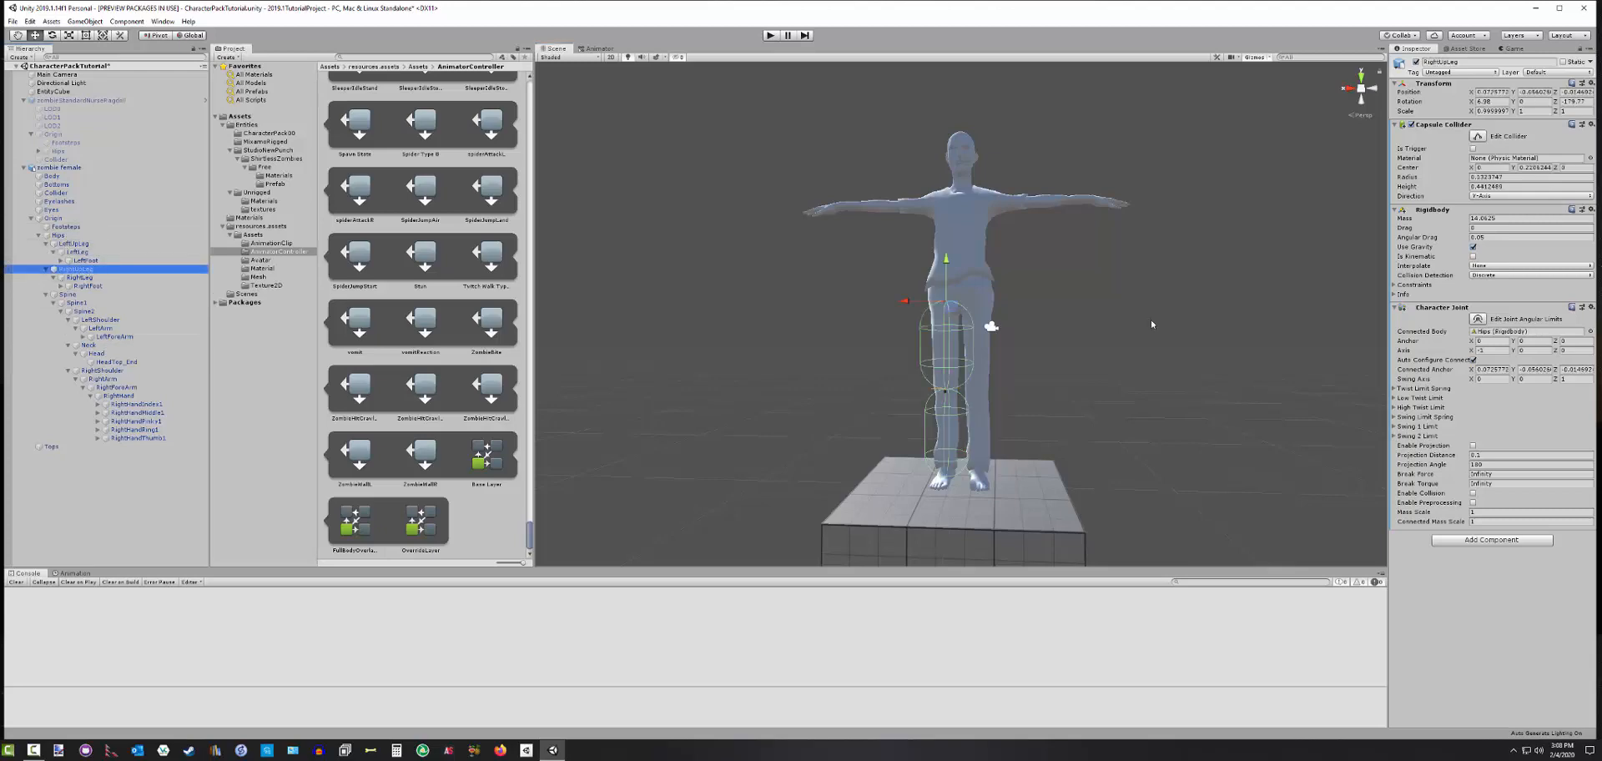
left_click(1477, 137)
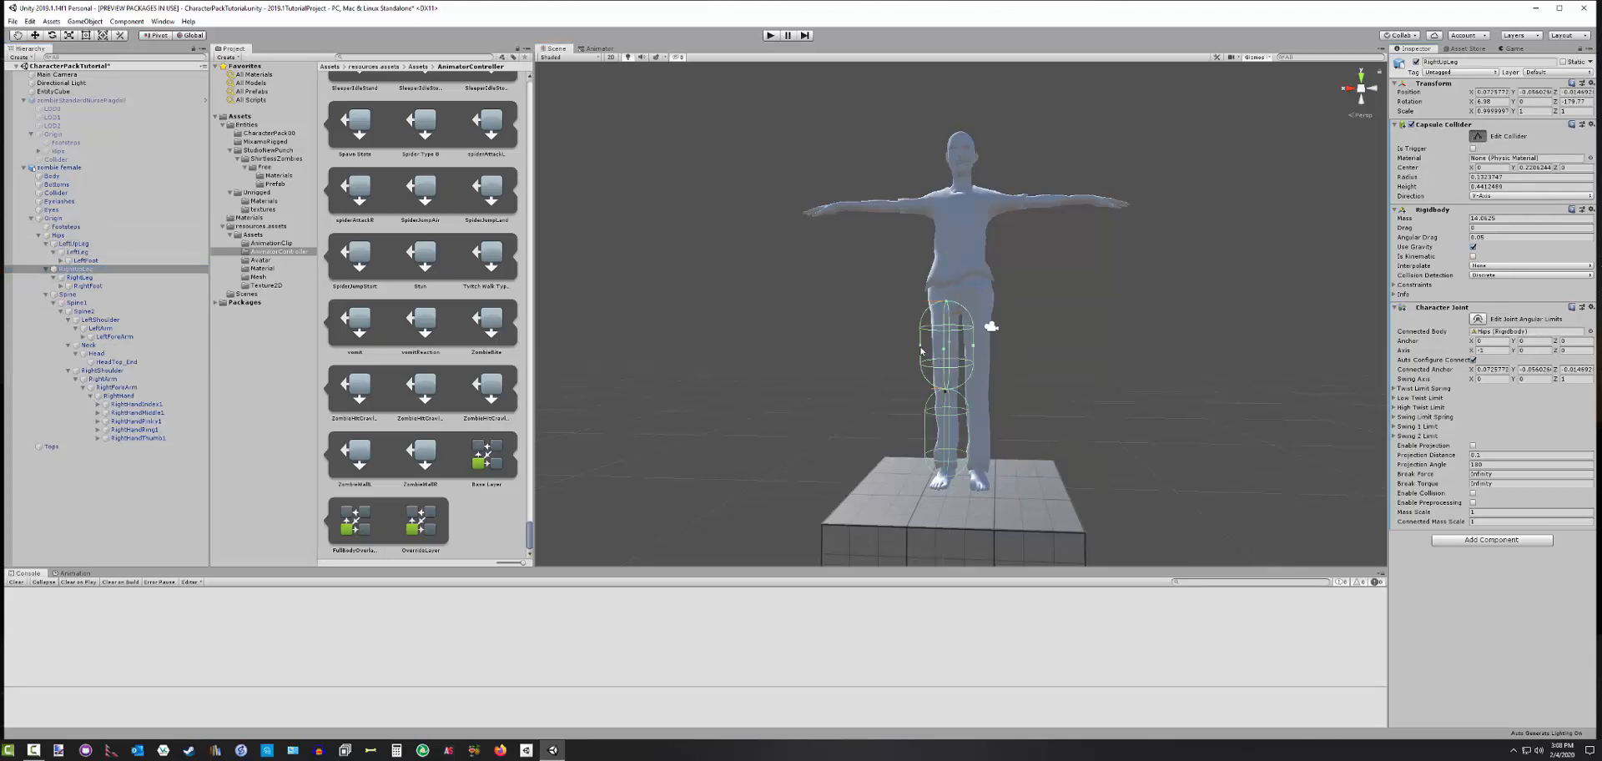
left_click_drag(921, 349, 1101, 365)
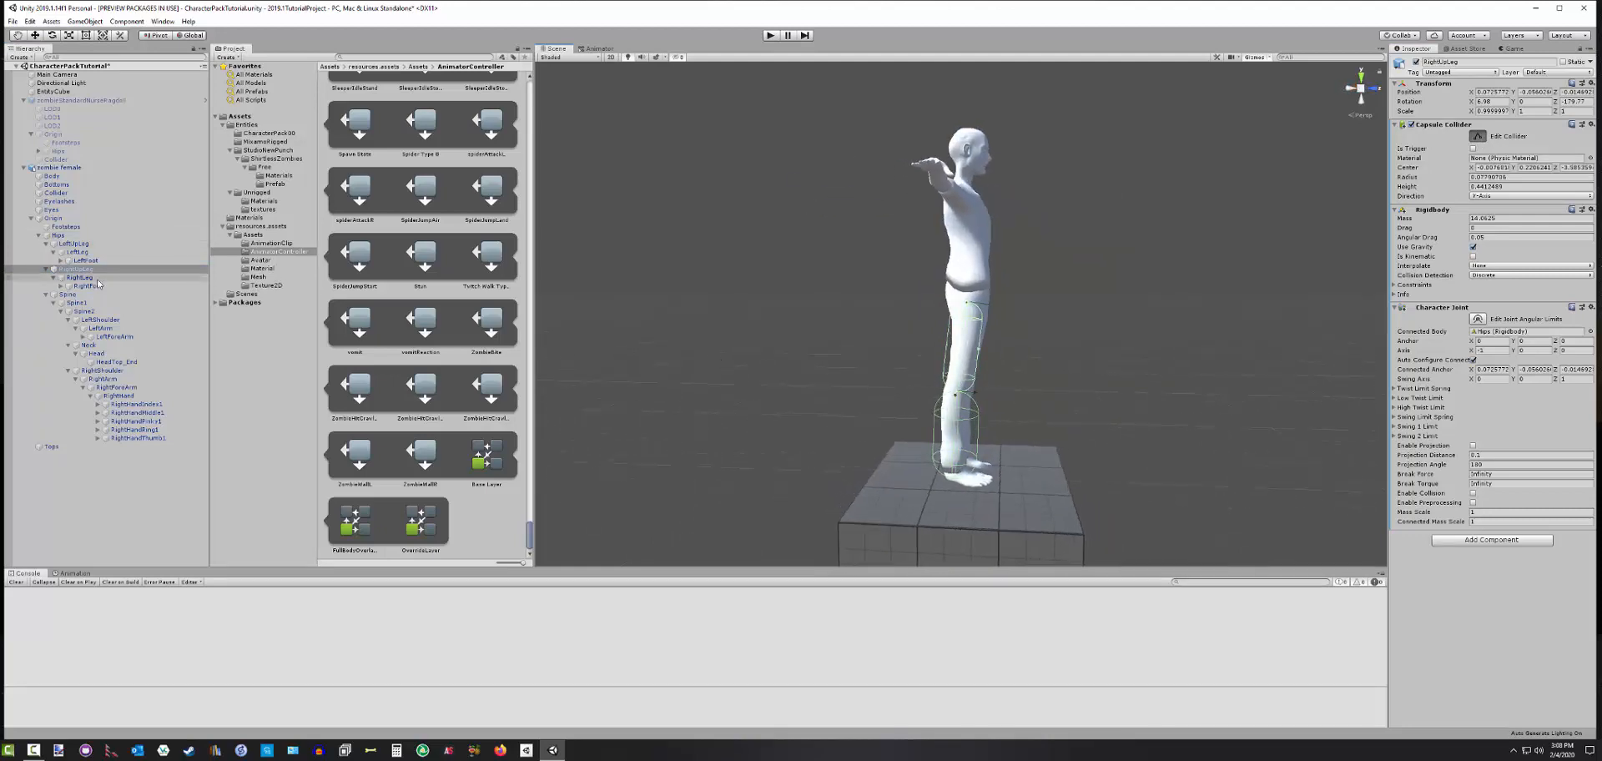
Fit the RightLeg capsule collider to the lower leg, with a radius of about 0.08 and a height of about 0.42
left_click(84, 277)
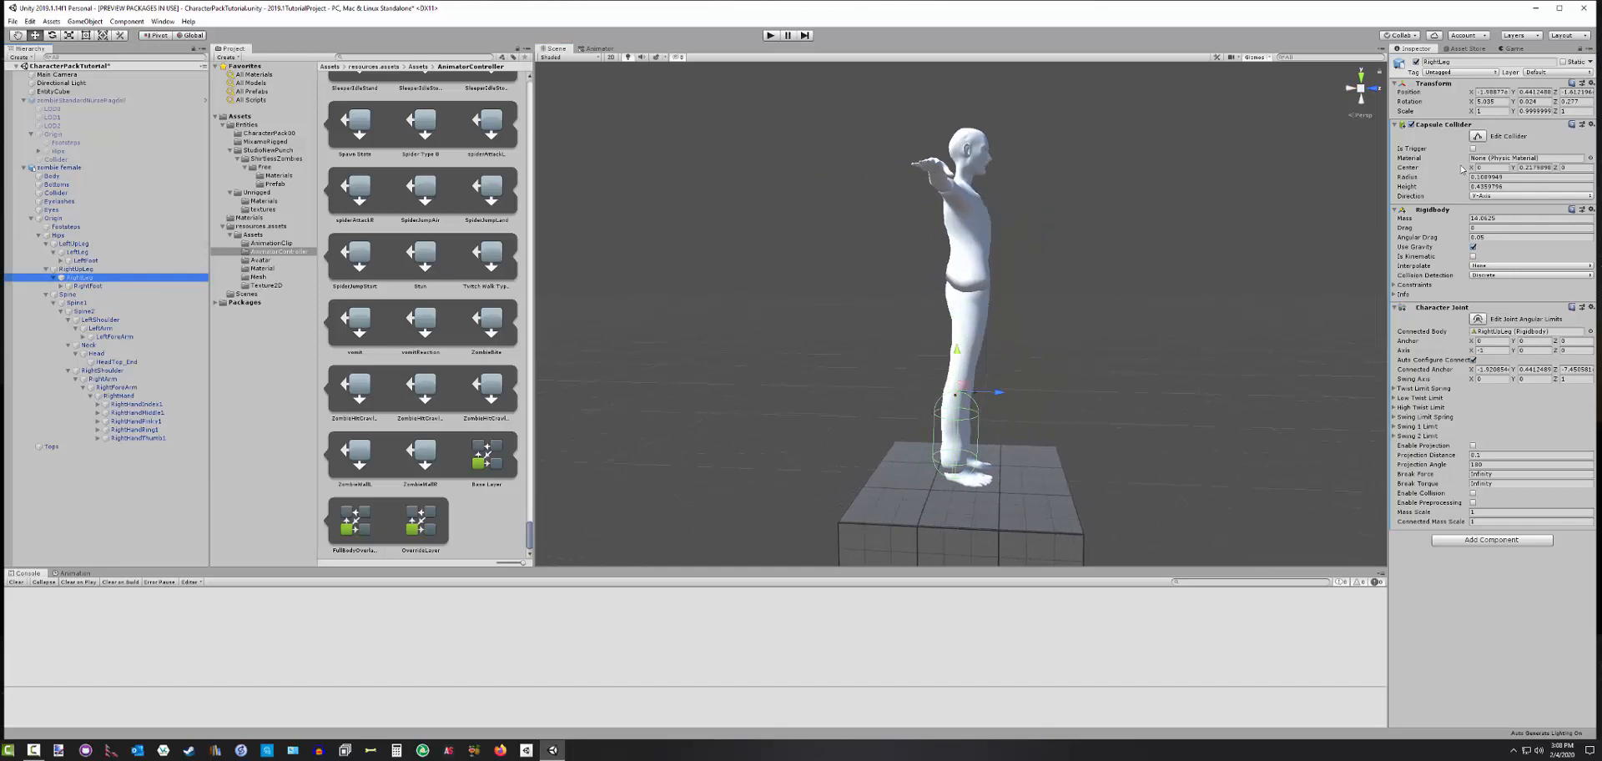
left_click(1478, 135)
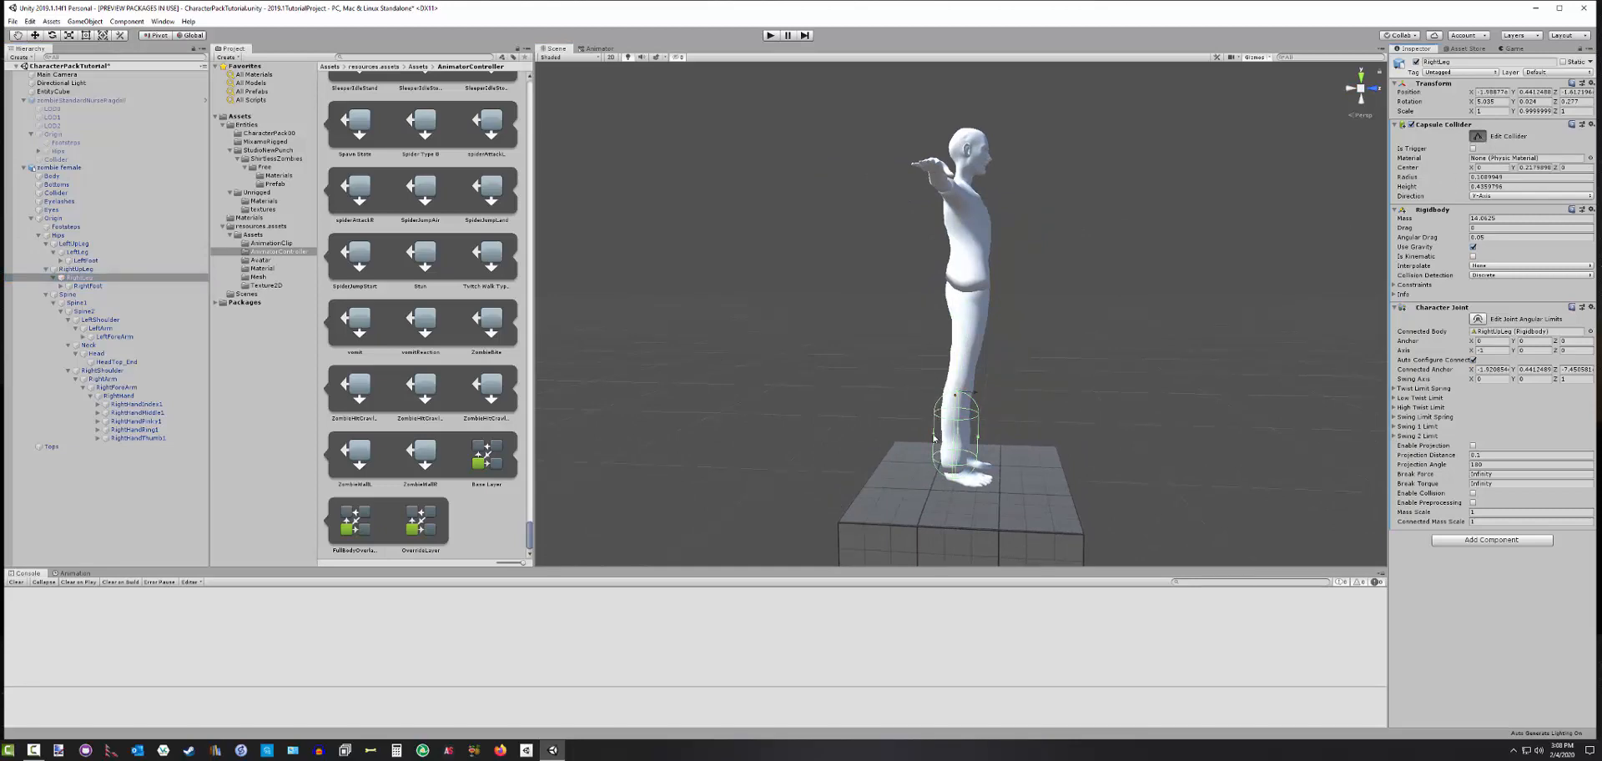
left_click_drag(932, 437, 971, 438)
left_click_drag(1098, 443, 1031, 395, "alt")
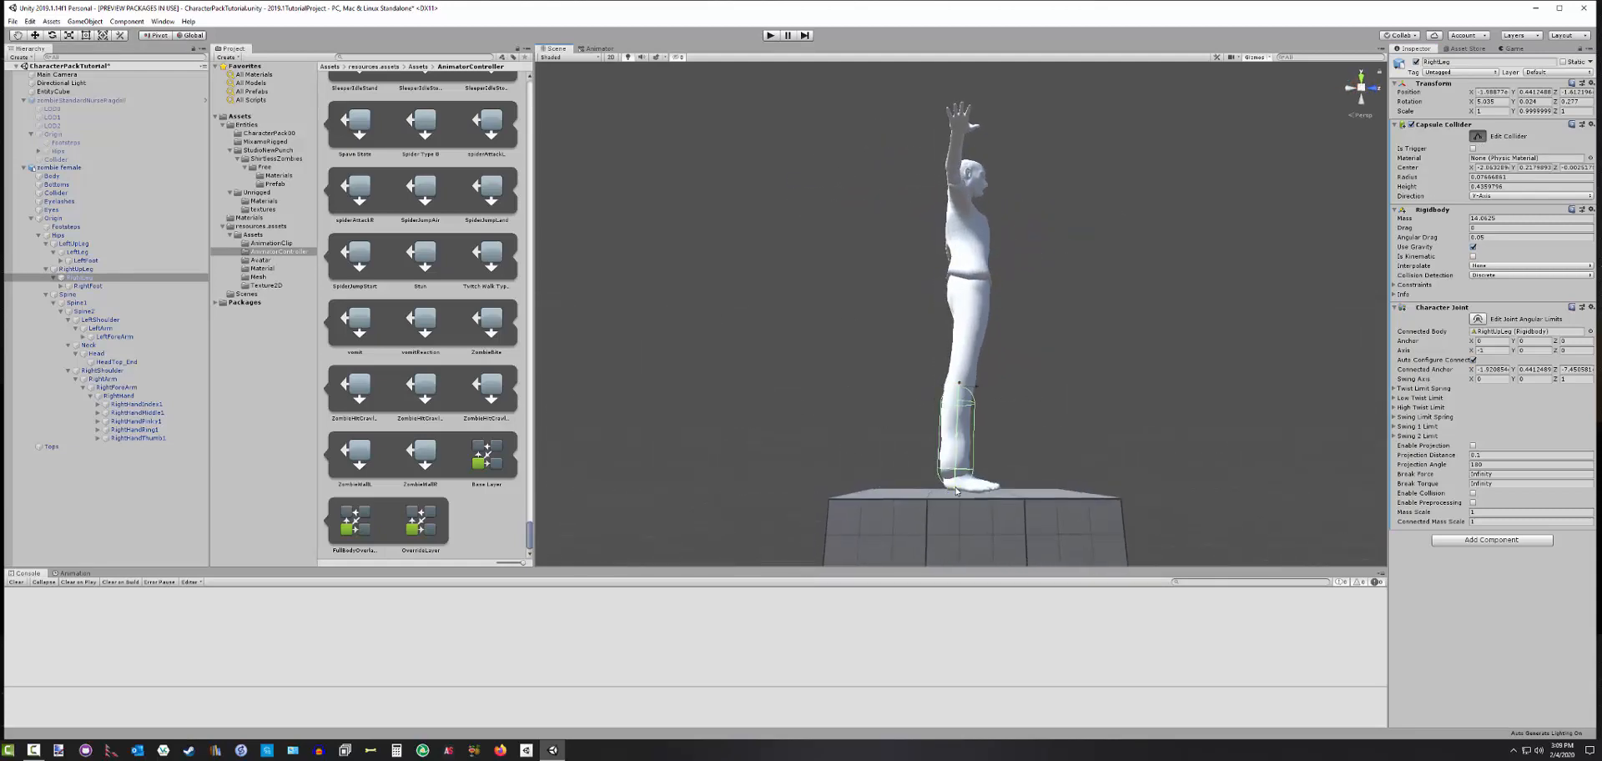
left_click_drag(957, 489, 840, 454)
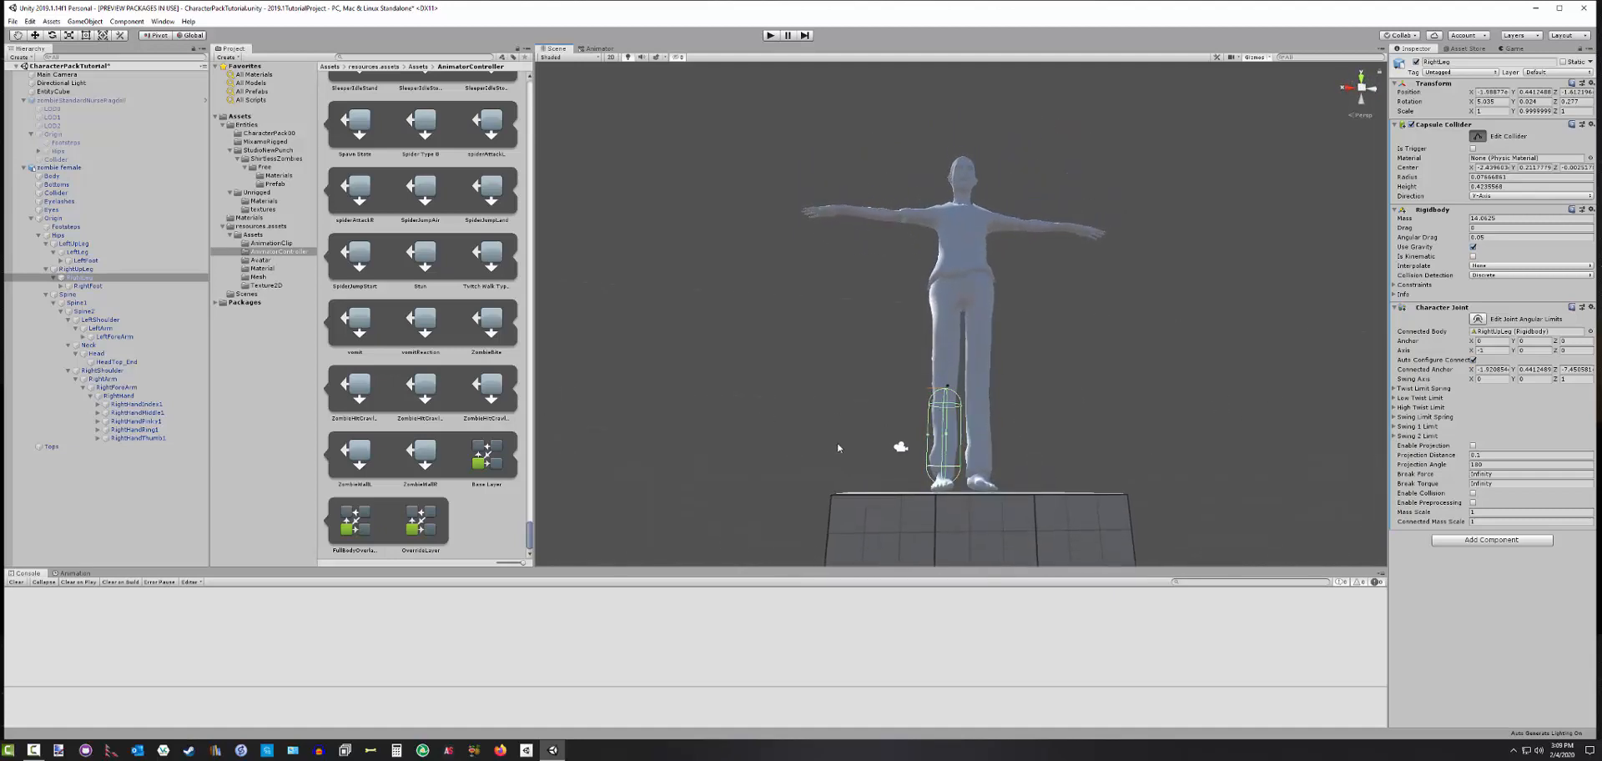
left_click(1478, 137)
Check both foot bones for colliders, shorten the LeftLeg capsule collider to a height of about 0.4, and review the whole zombie female
left_click(86, 261)
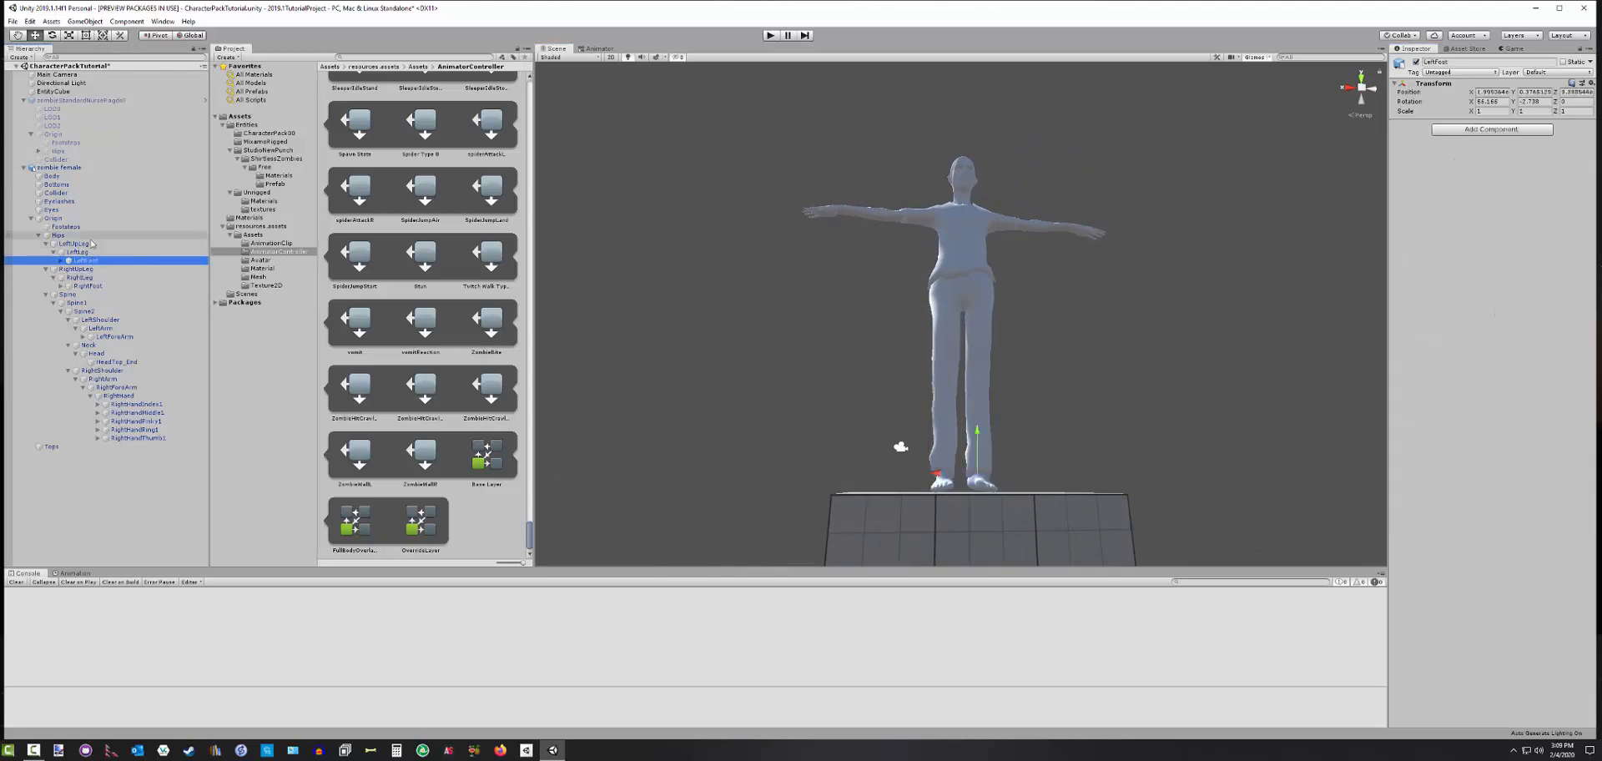
left_click(108, 287)
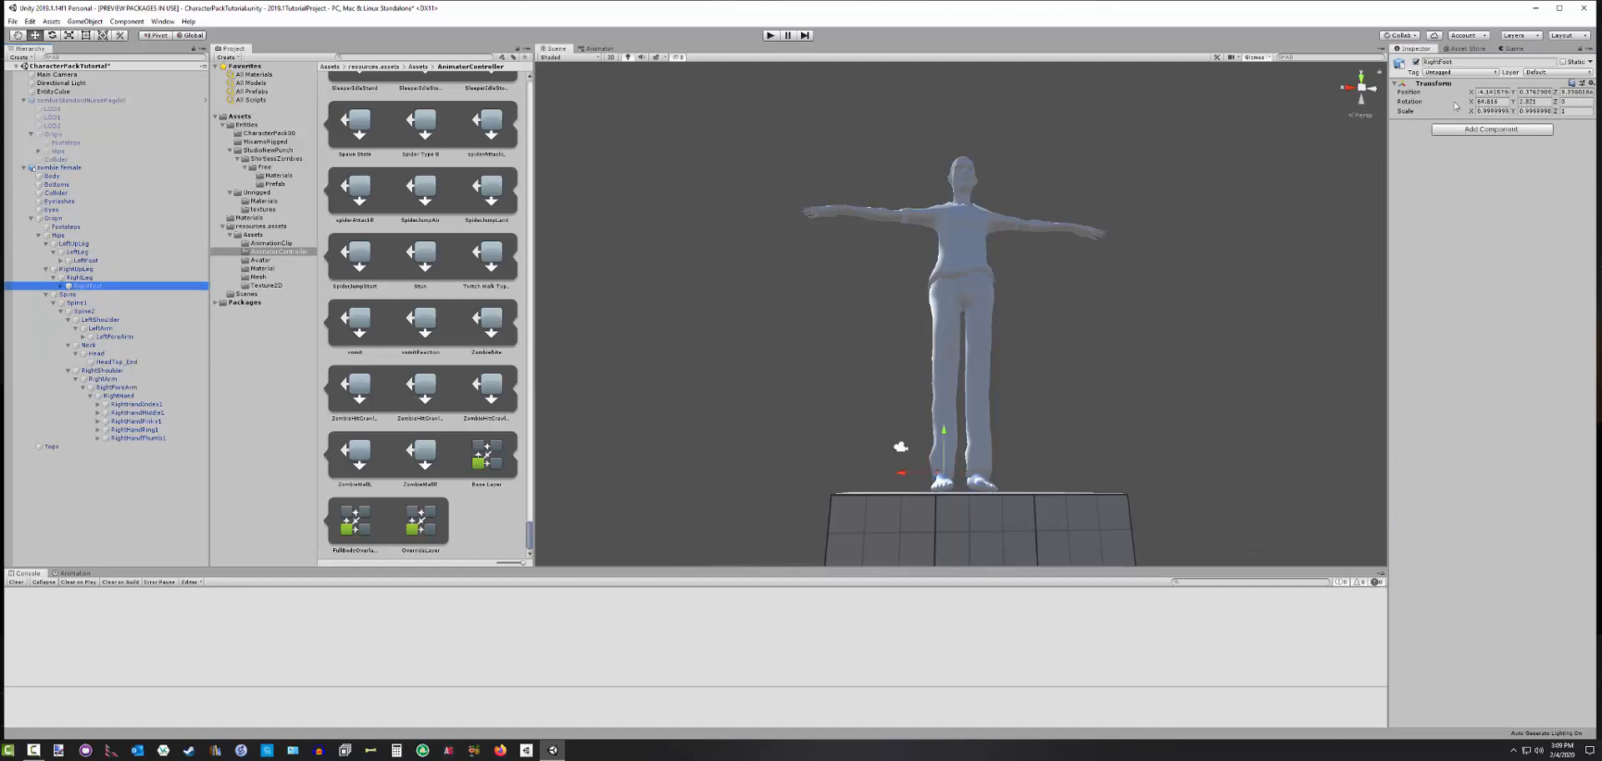
left_click(84, 278)
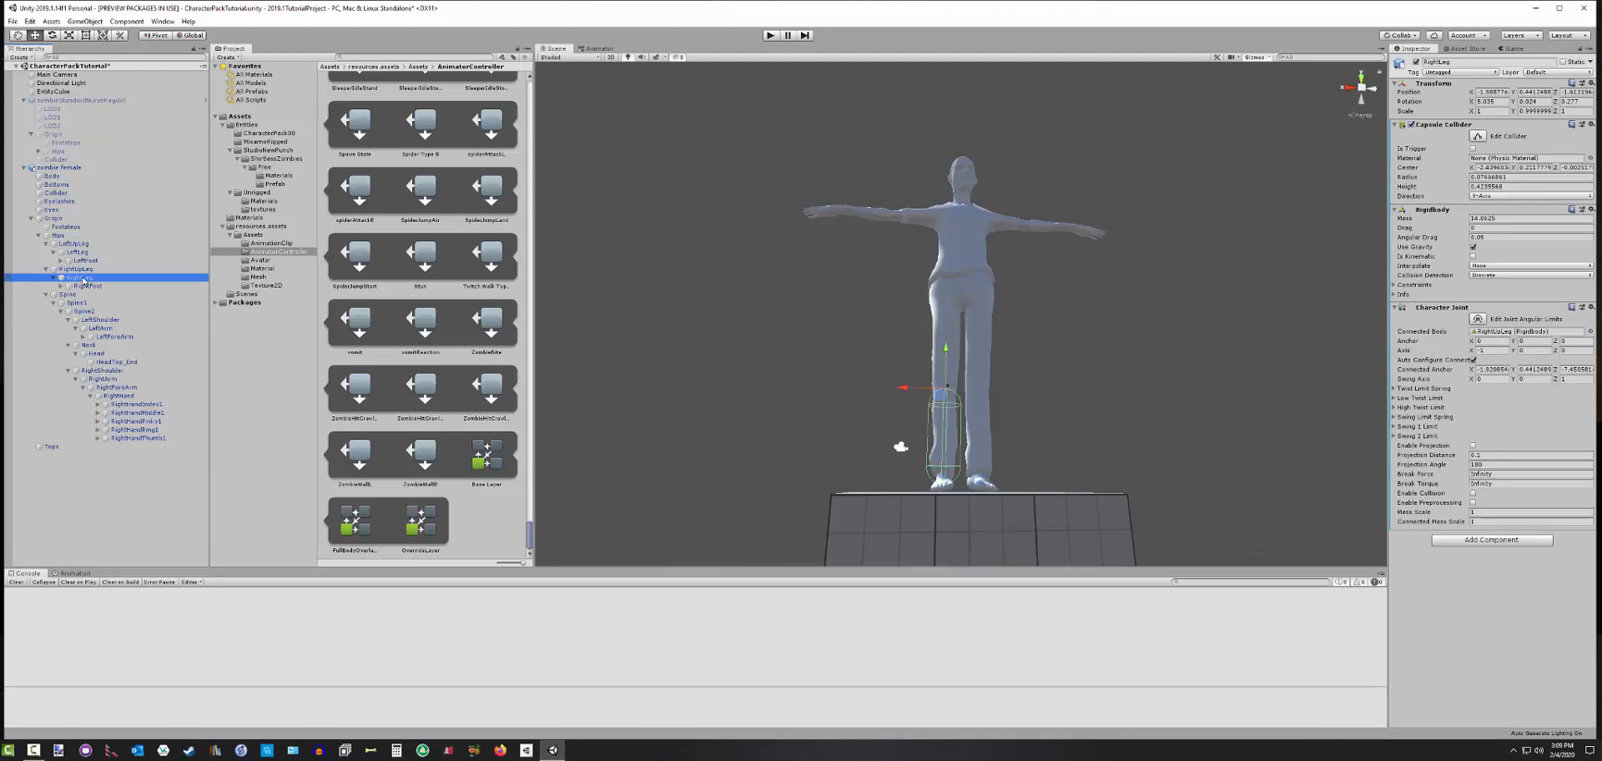
left_click(81, 253)
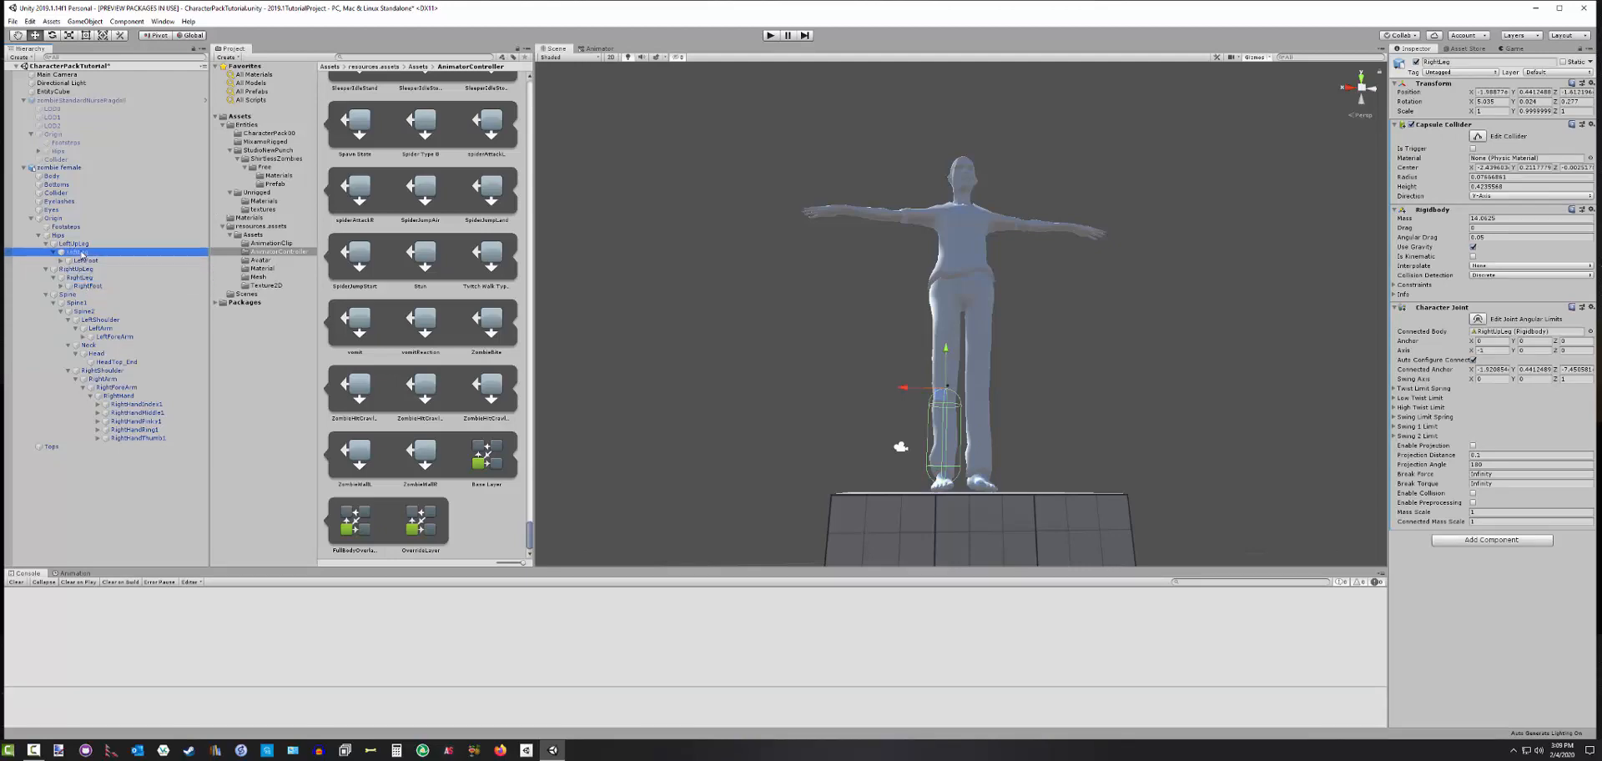
left_click(1477, 135)
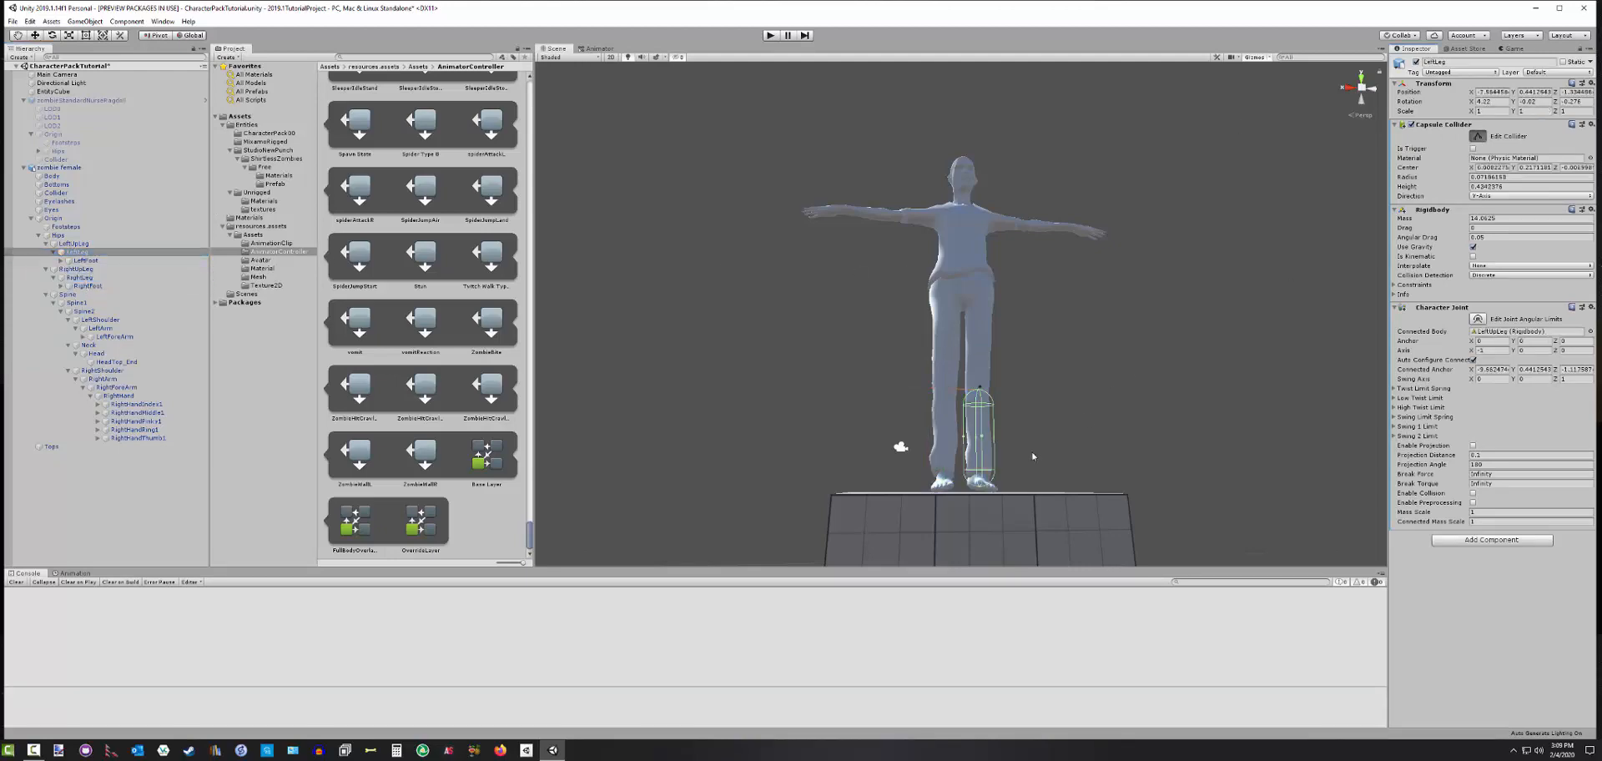
left_click_drag(980, 489, 980, 481)
left_click_drag(1098, 437, 1101, 443, "alt")
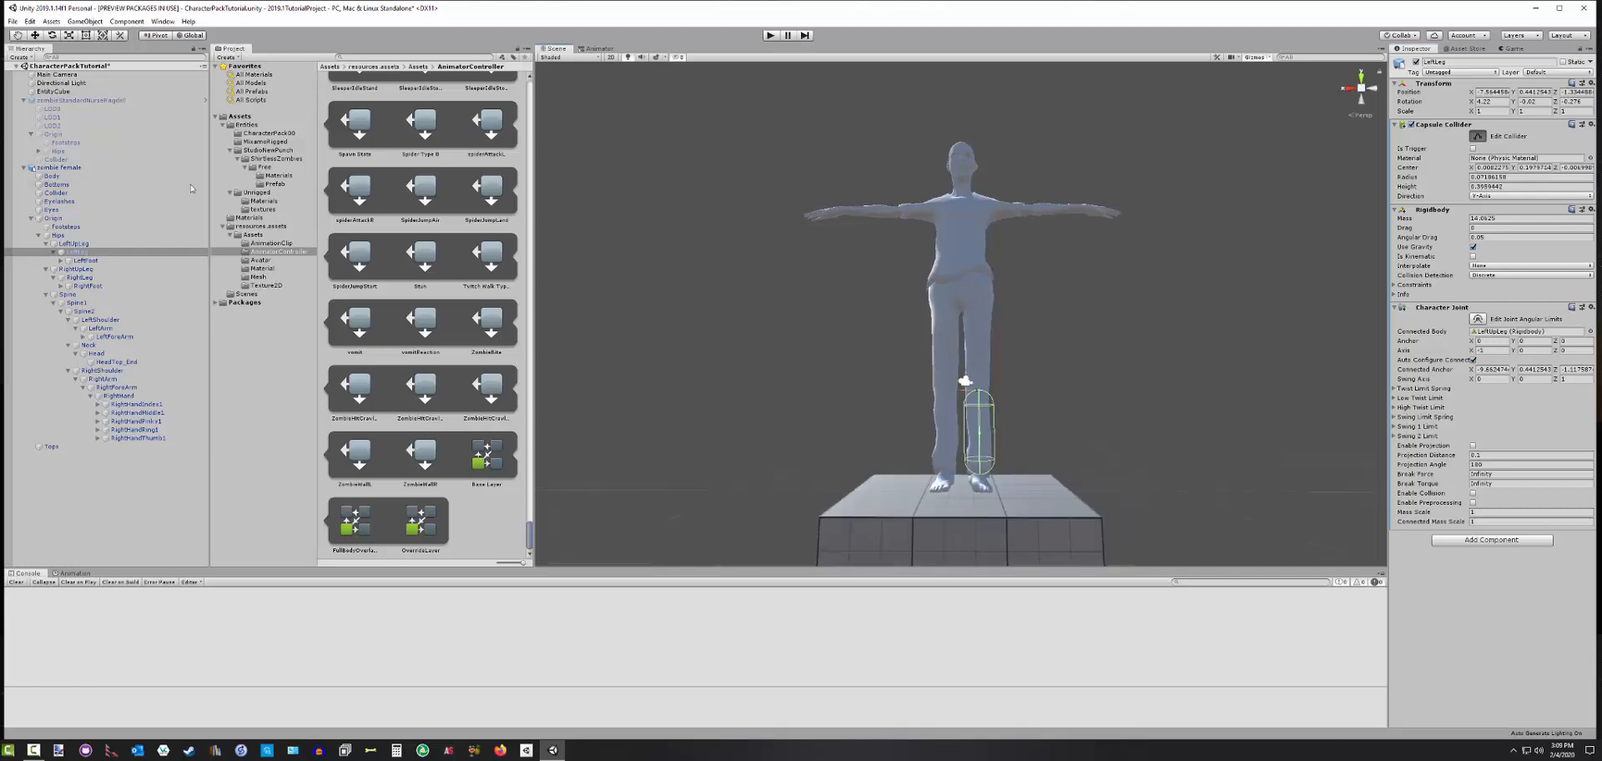
left_click(72, 170)
left_click_drag(1077, 272, 1072, 361, "alt")
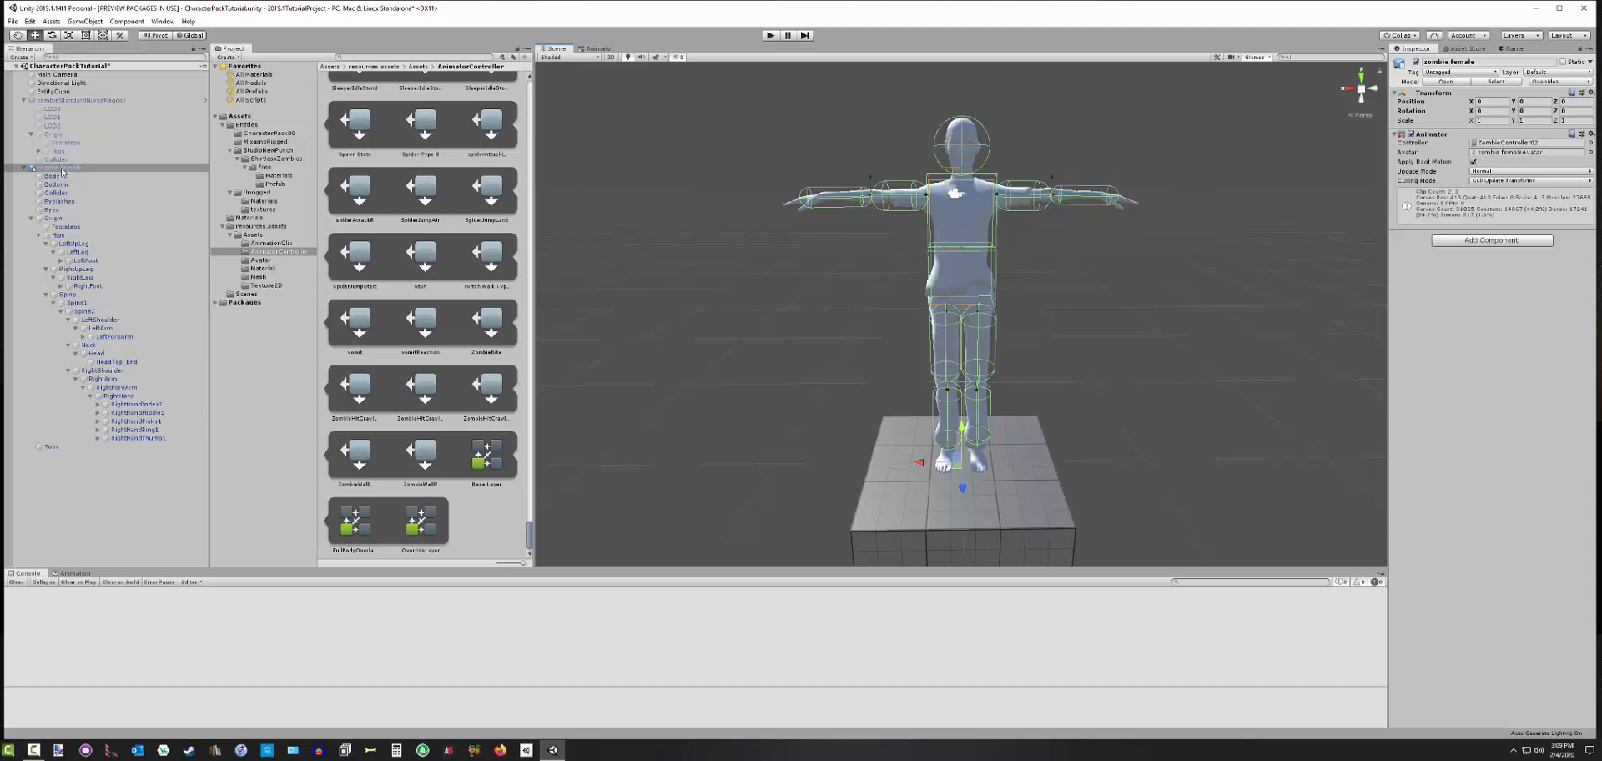
Assign the E_BP_BipedRoot tag to the zombie female's Origin object
left_click(56, 219)
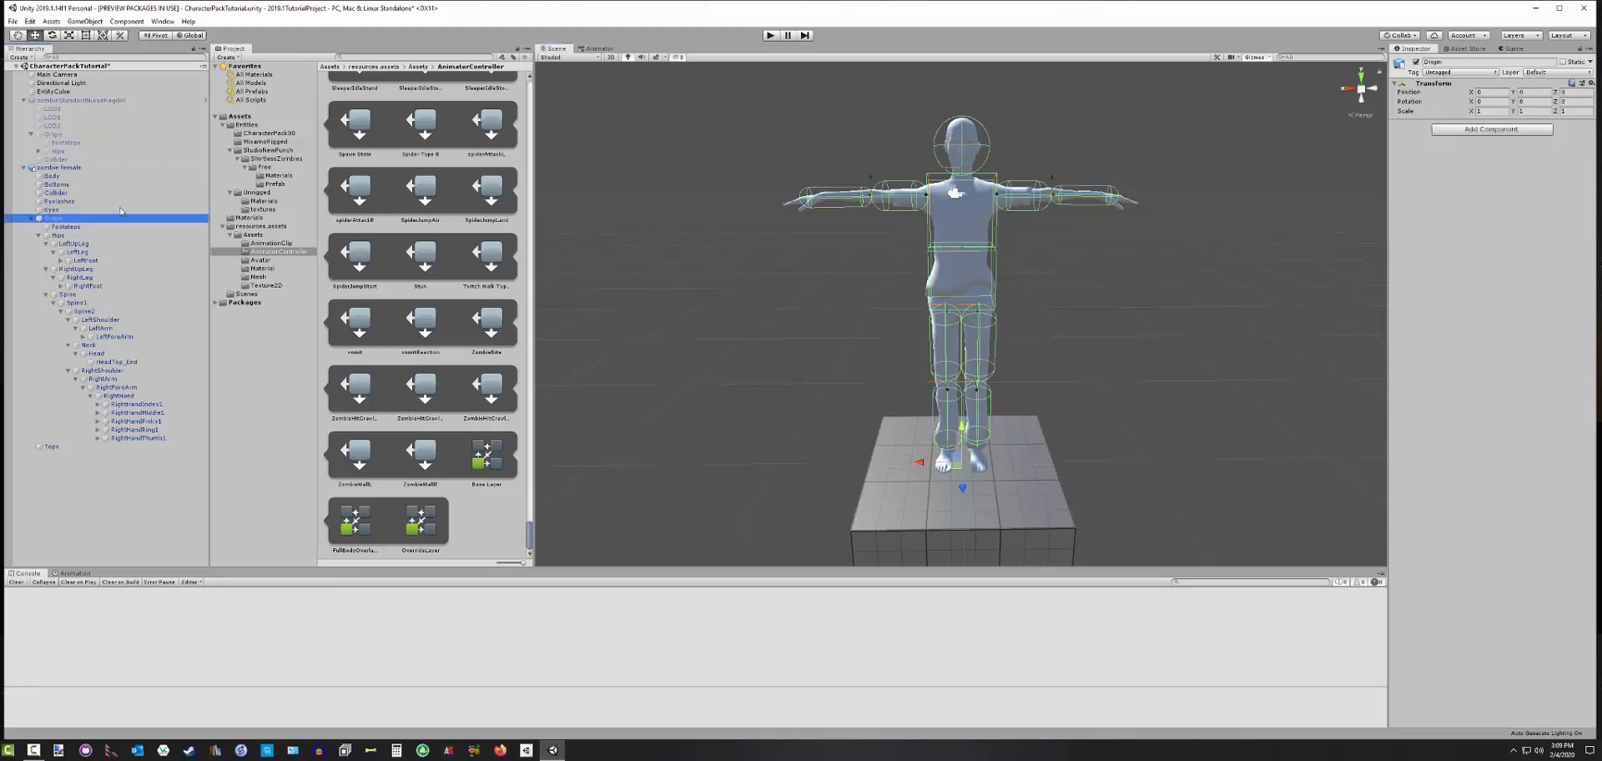
left_click(1454, 73)
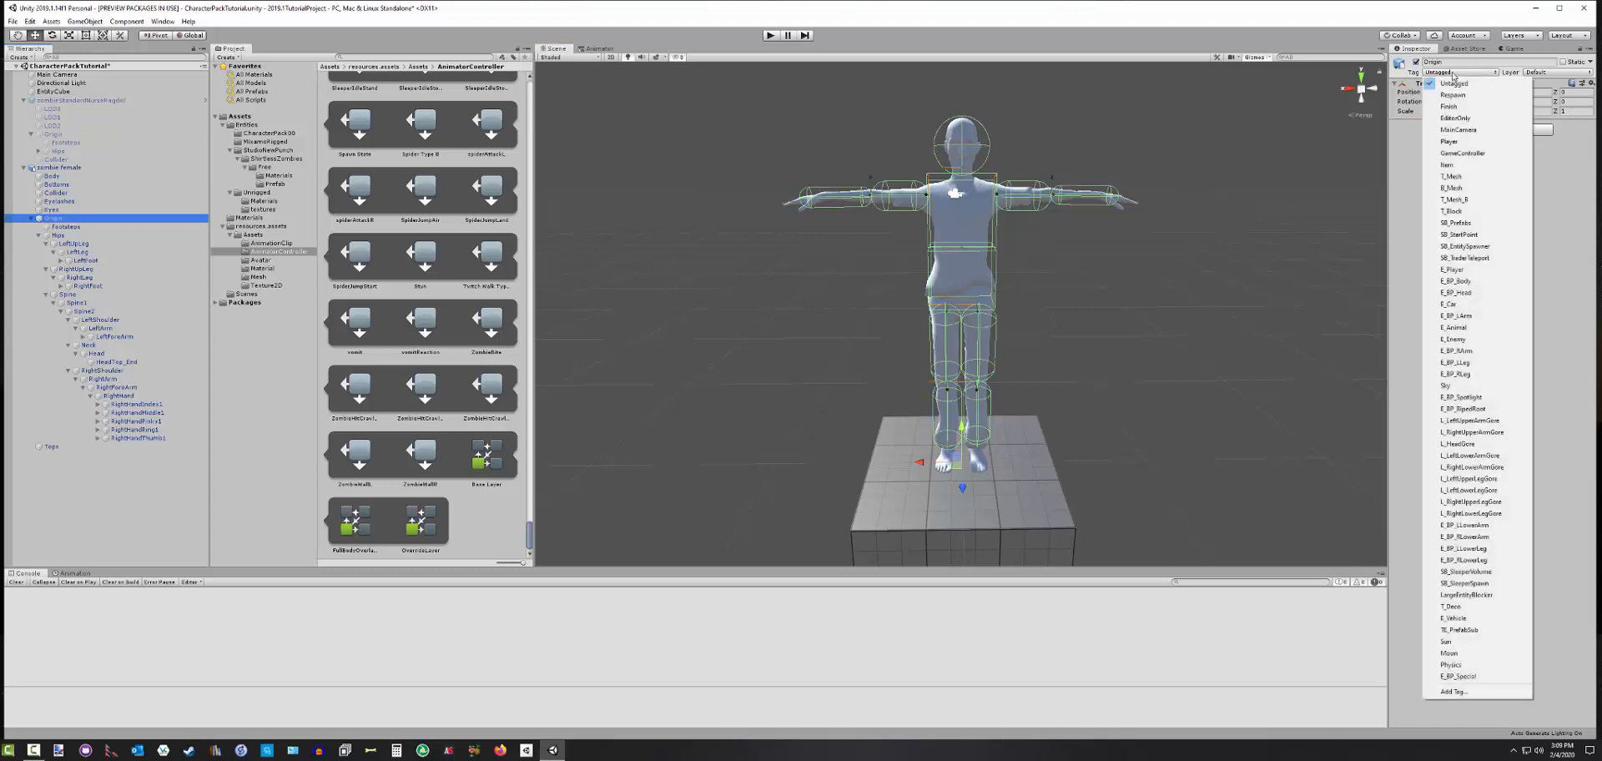
left_click(1466, 409)
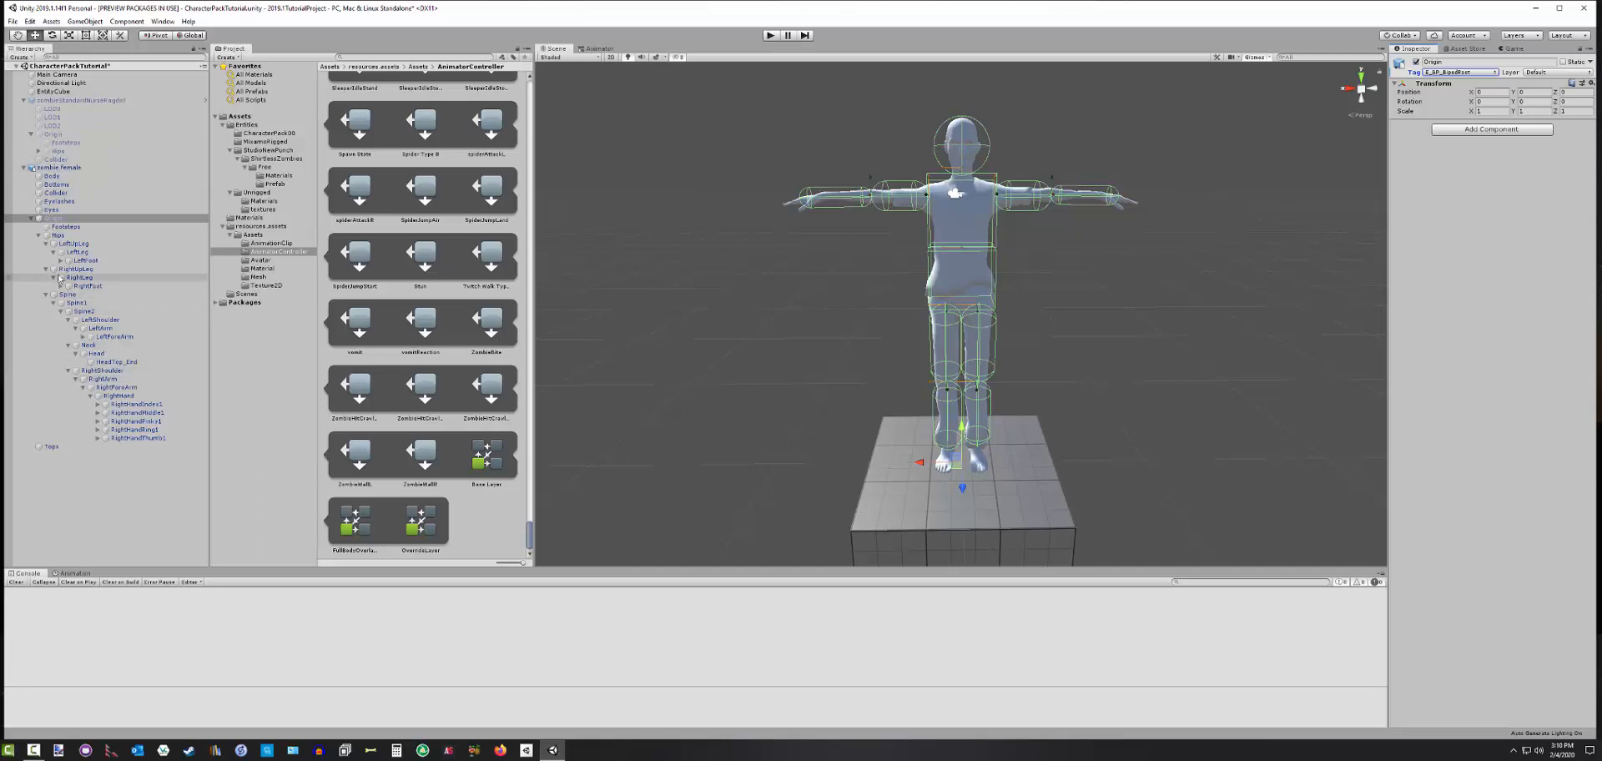
Set both the tag and the layer of the zombie female's Collider object to LargeEntityBlocker
left_click(30, 219)
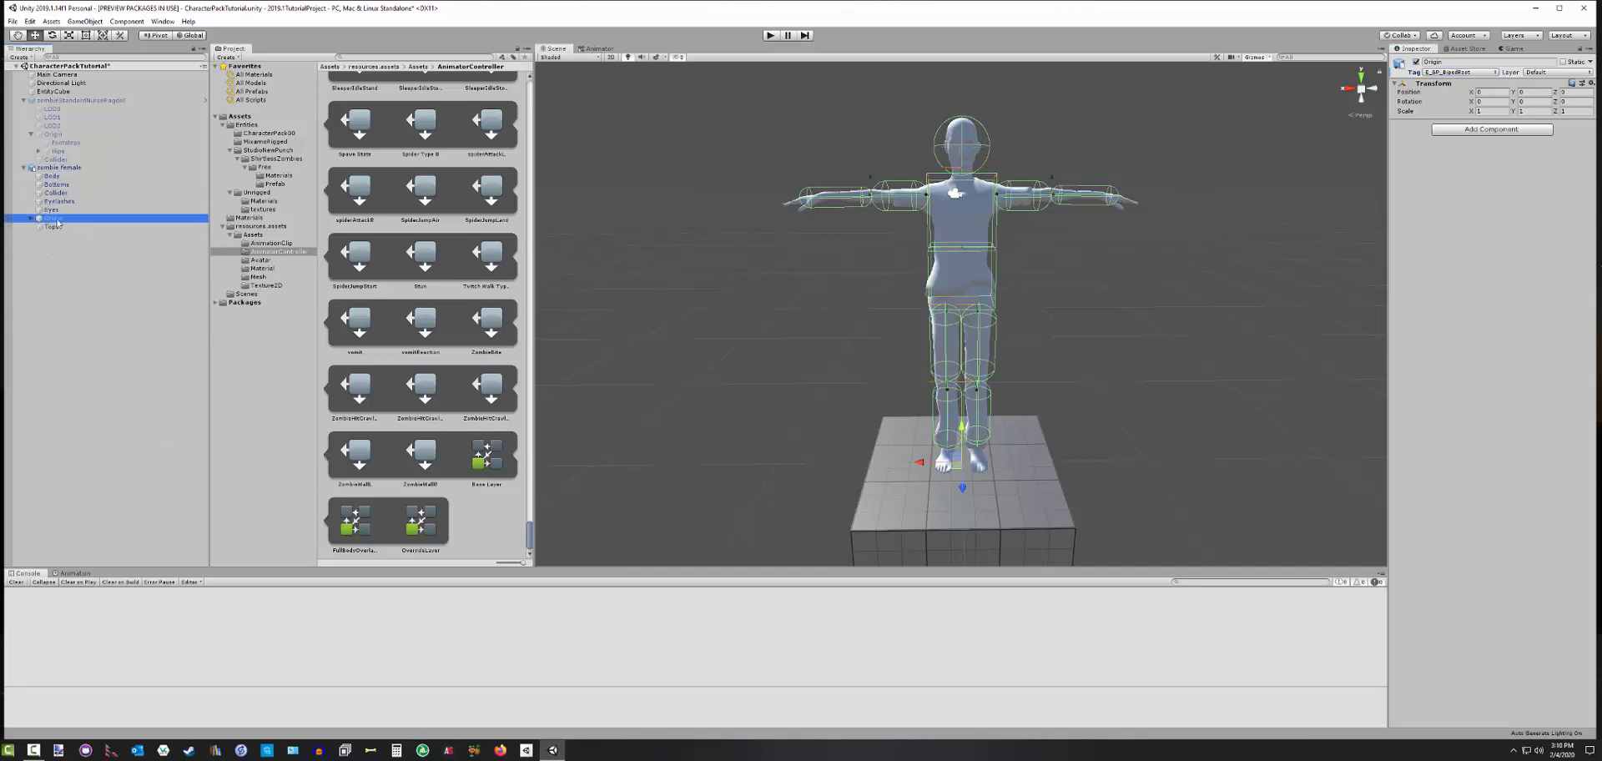
left_click(56, 193)
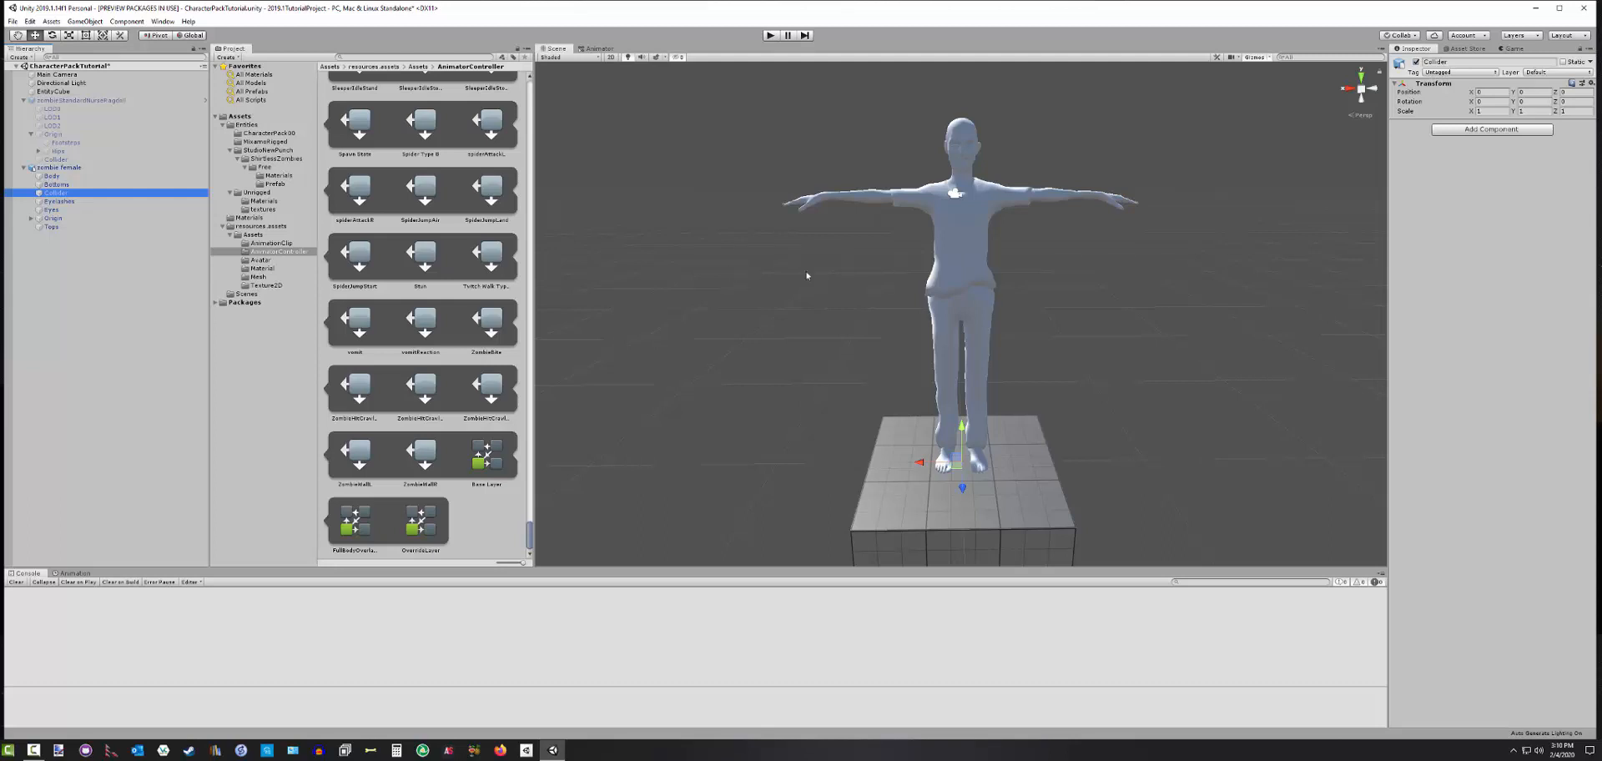
left_click(1449, 73)
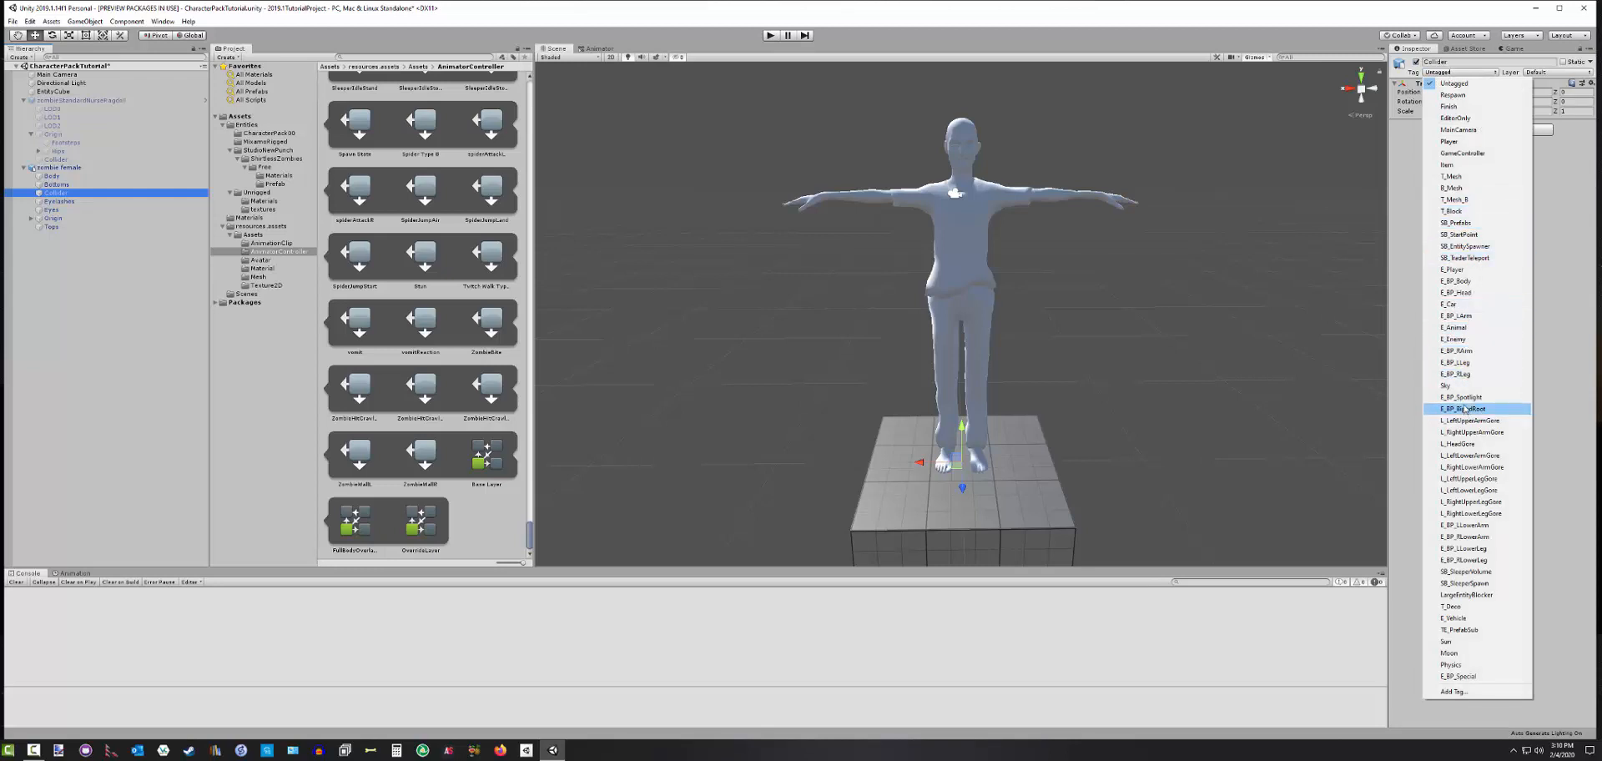
left_click(1473, 594)
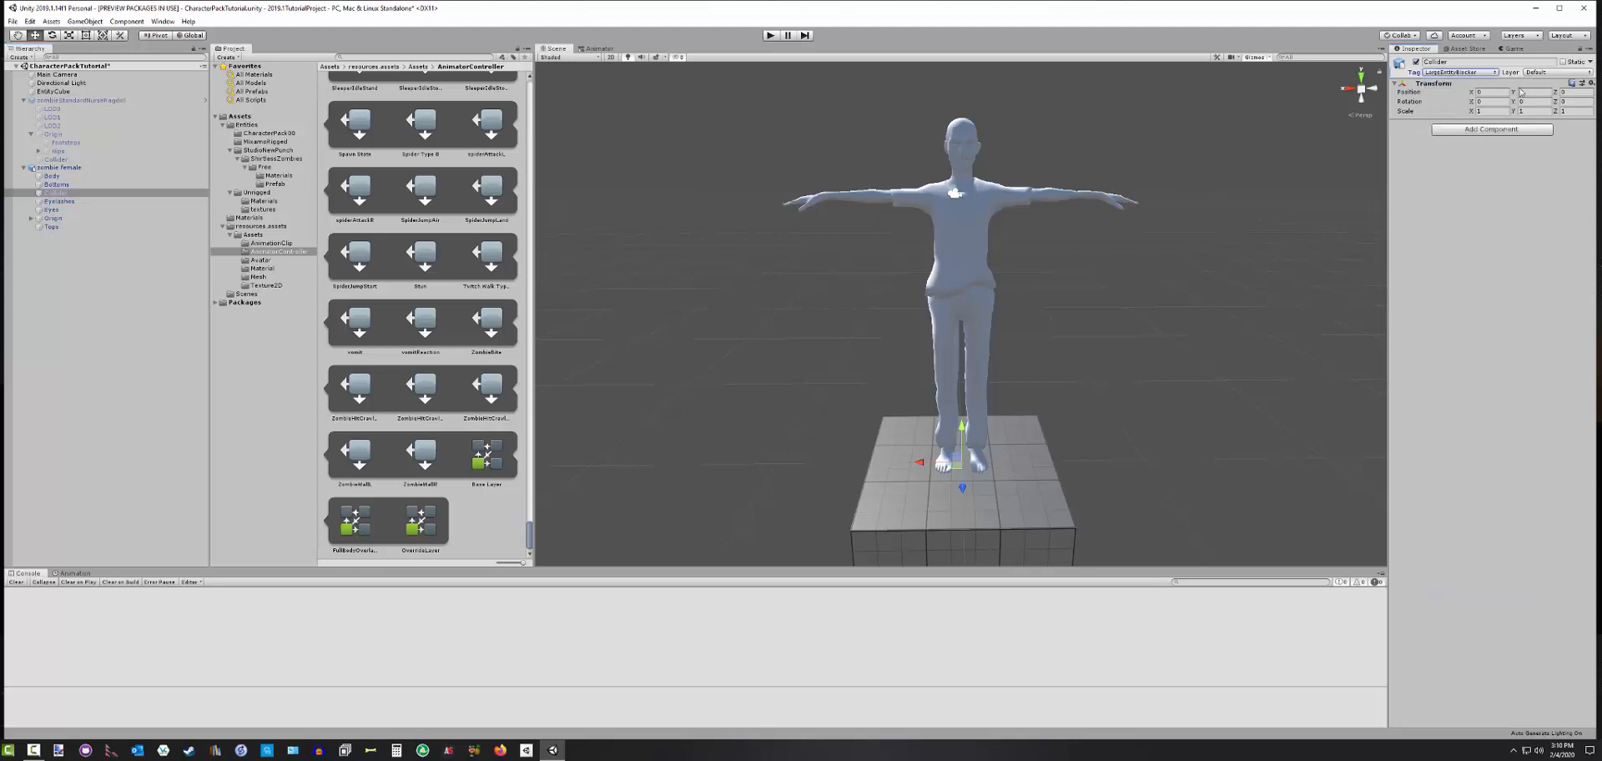
left_click(1544, 72)
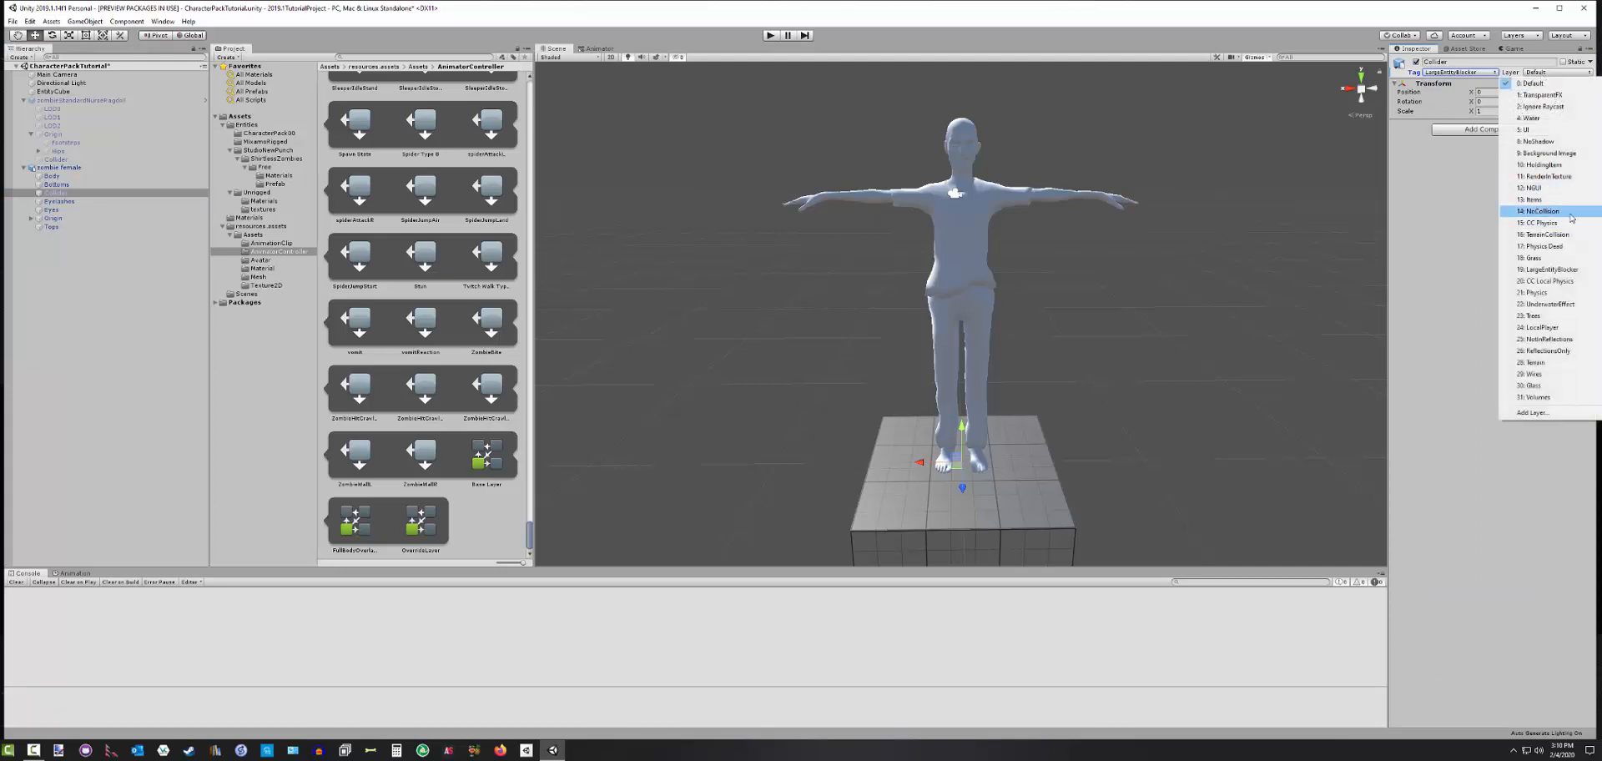
left_click(1552, 270)
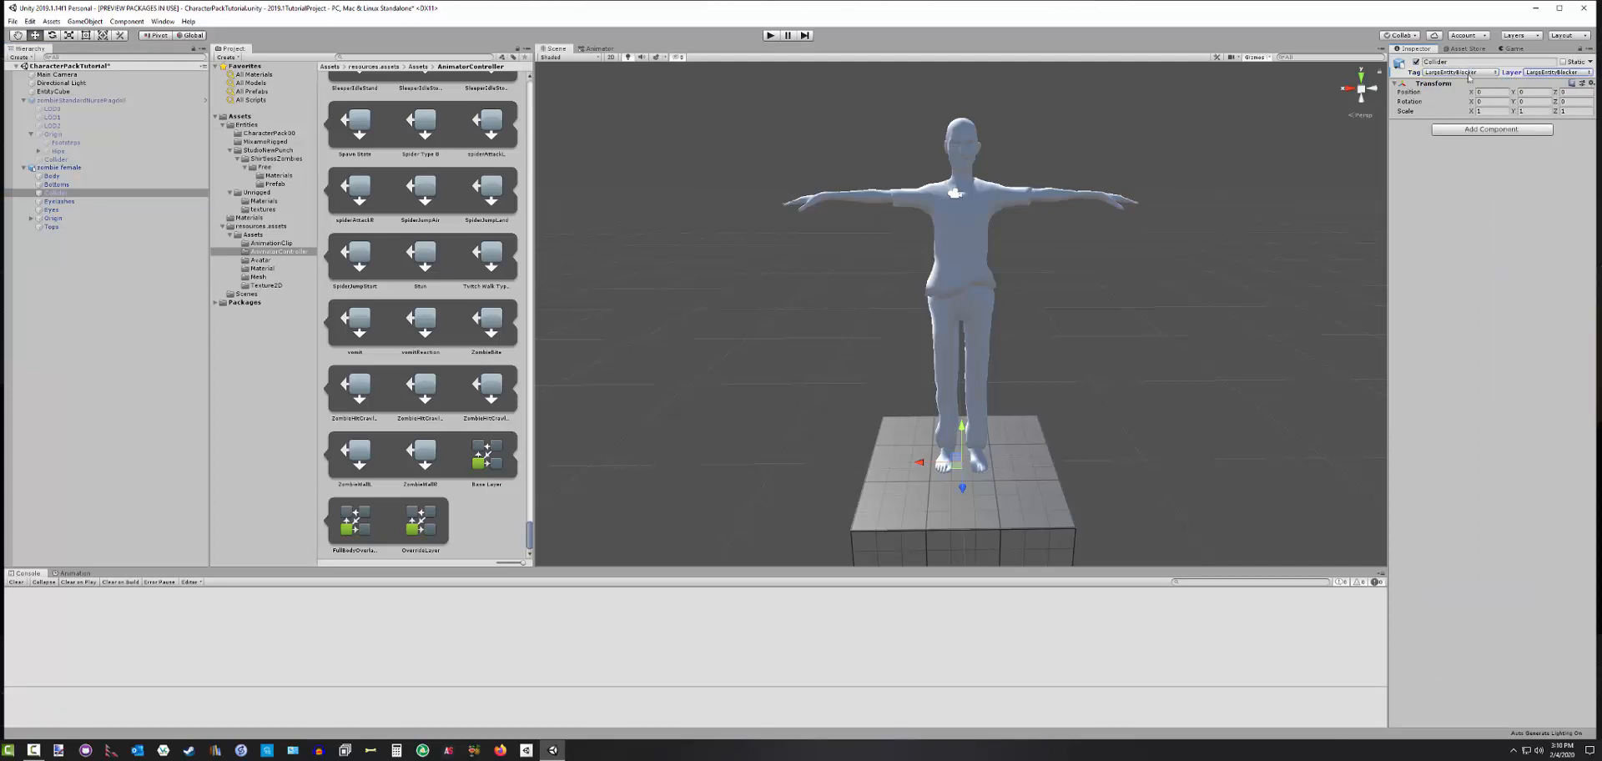
Expand the zombie female's Origin skeleton and assign the E_BP_Body tag to the Hips bone
left_click(56, 168)
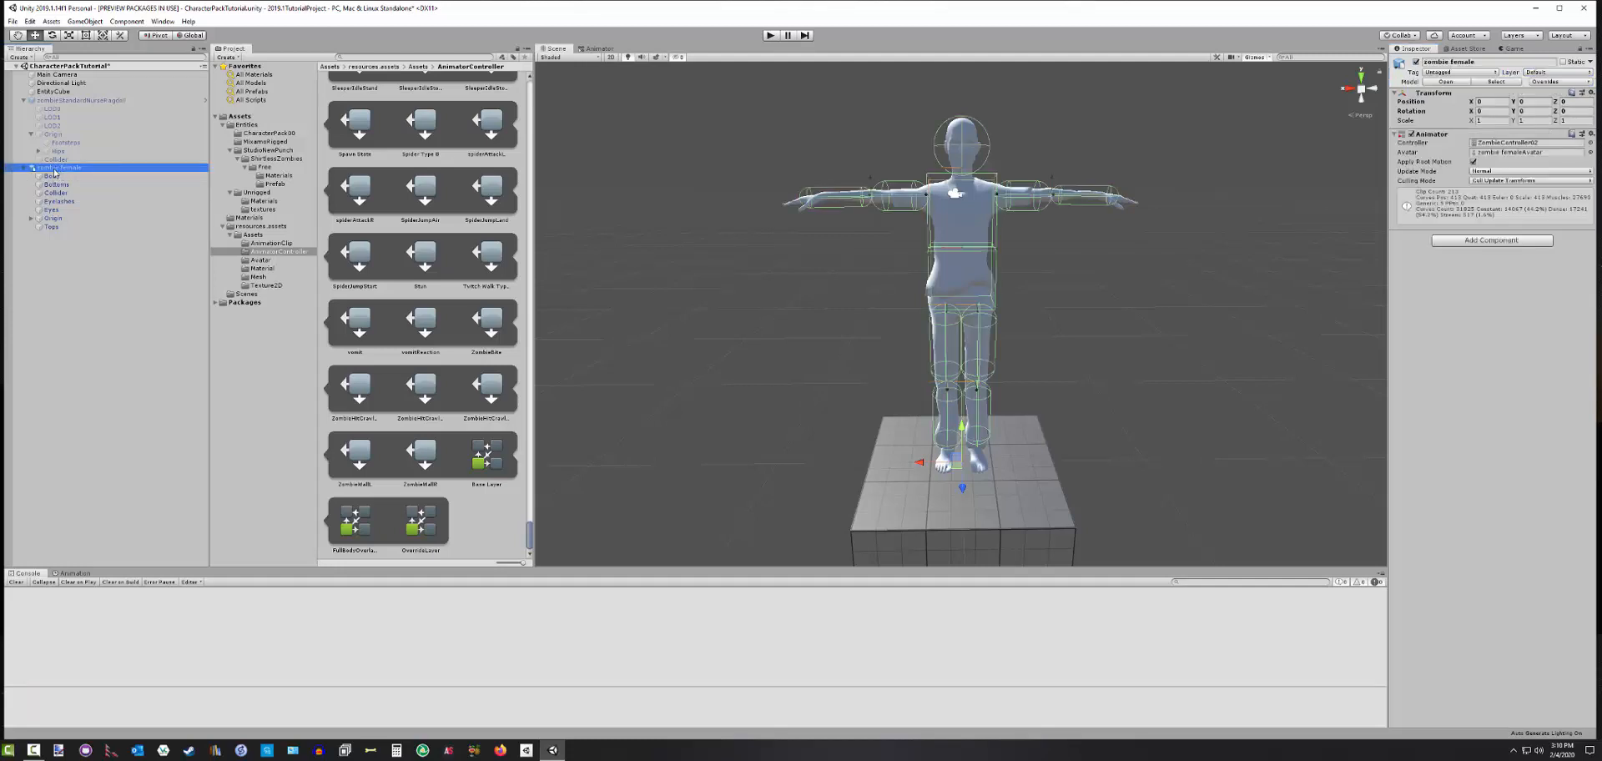
left_click(31, 219)
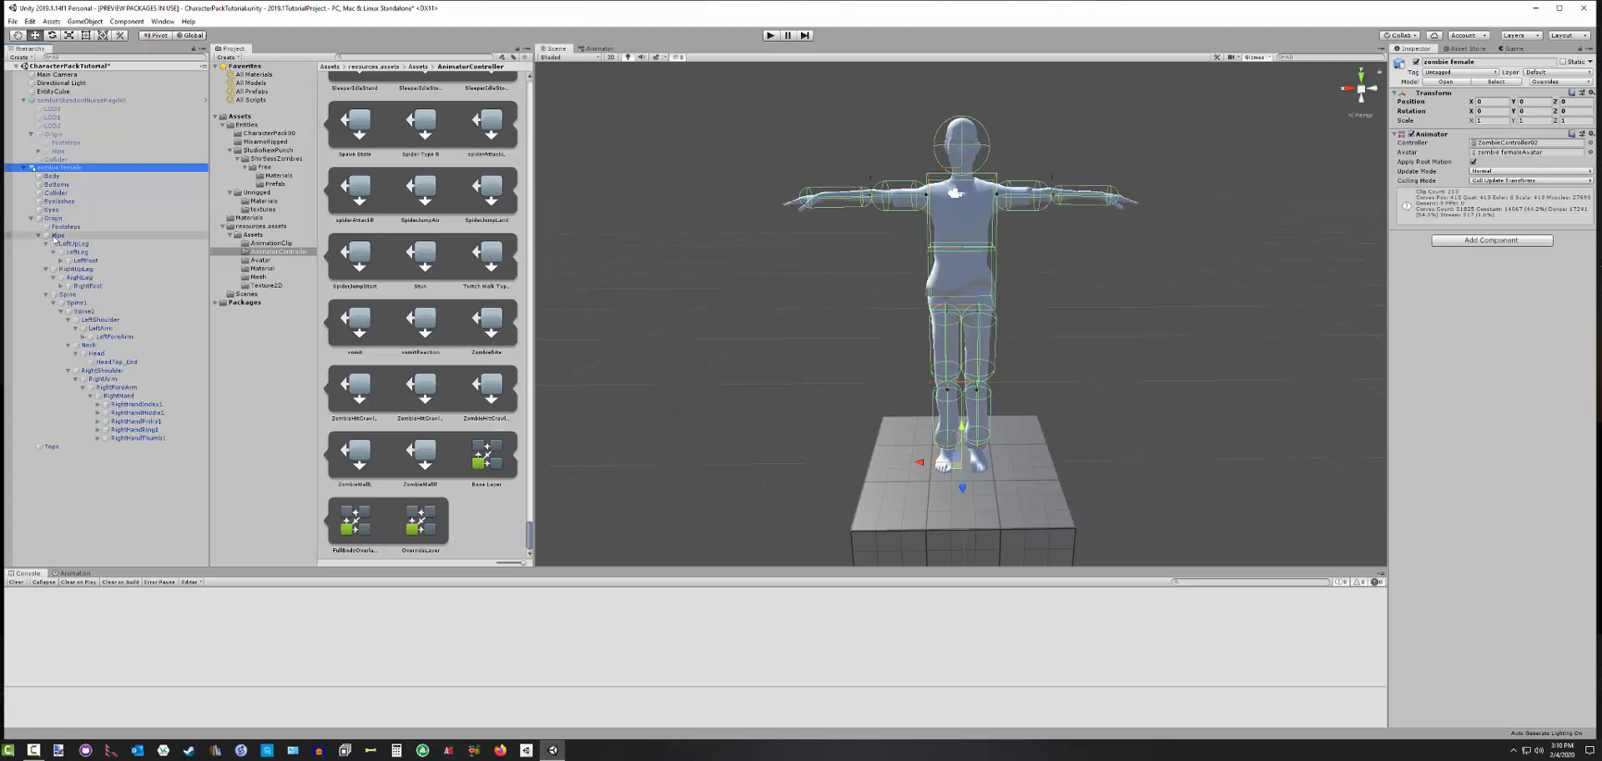
left_click(54, 219)
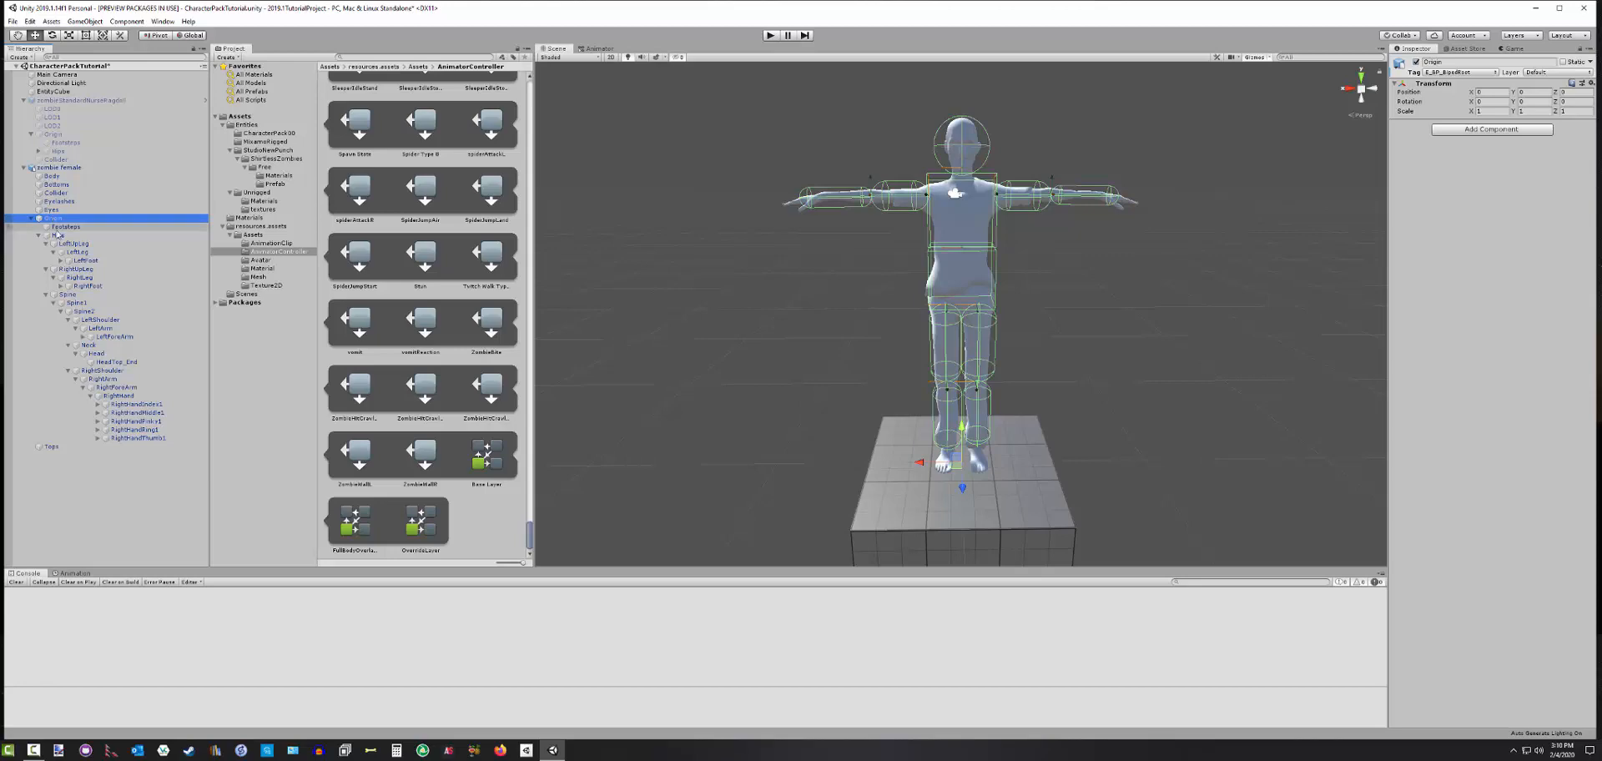
left_click(57, 235)
left_click(1462, 72)
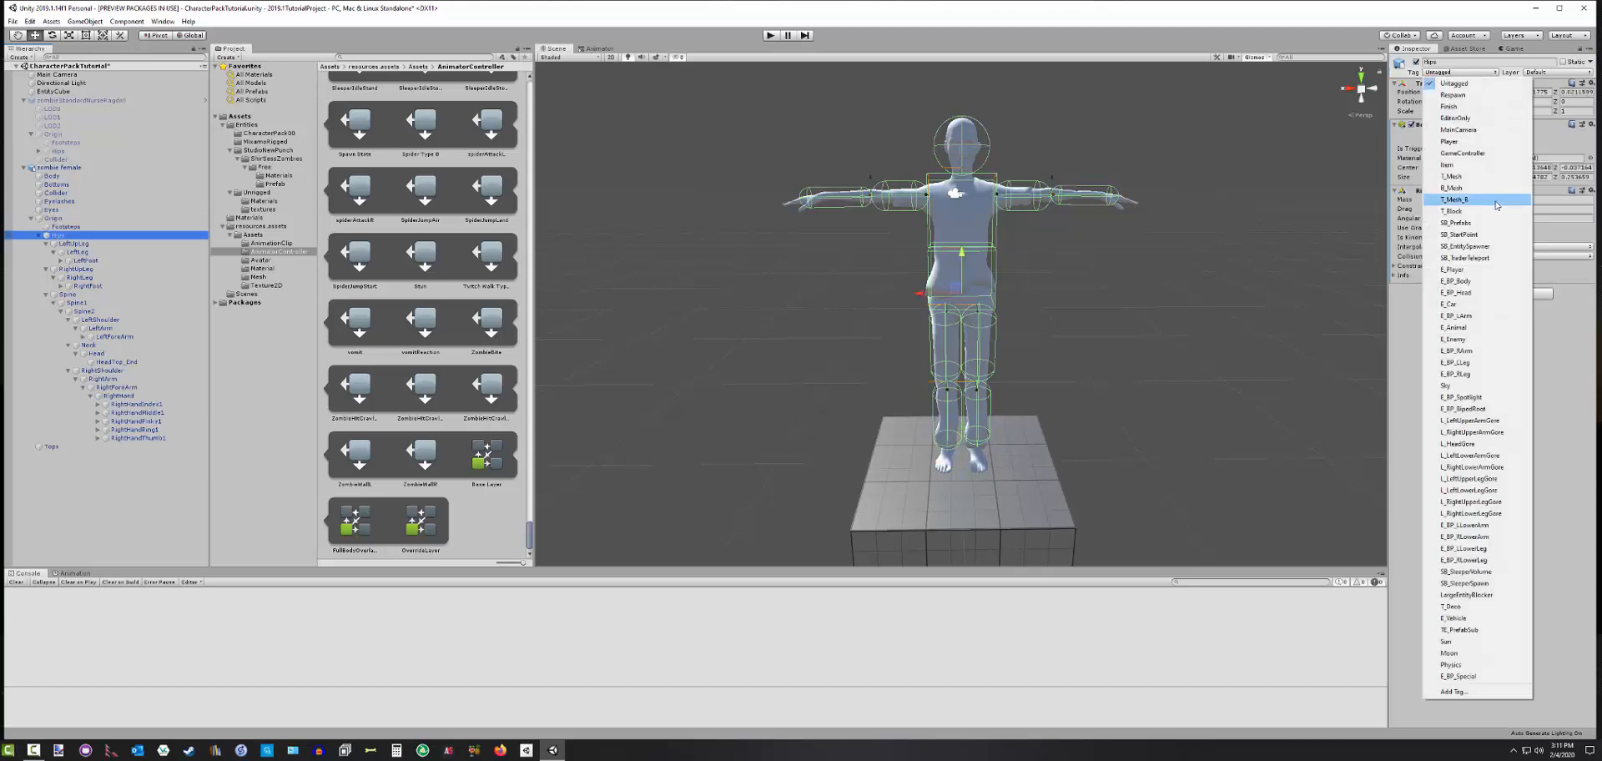
left_click(1460, 282)
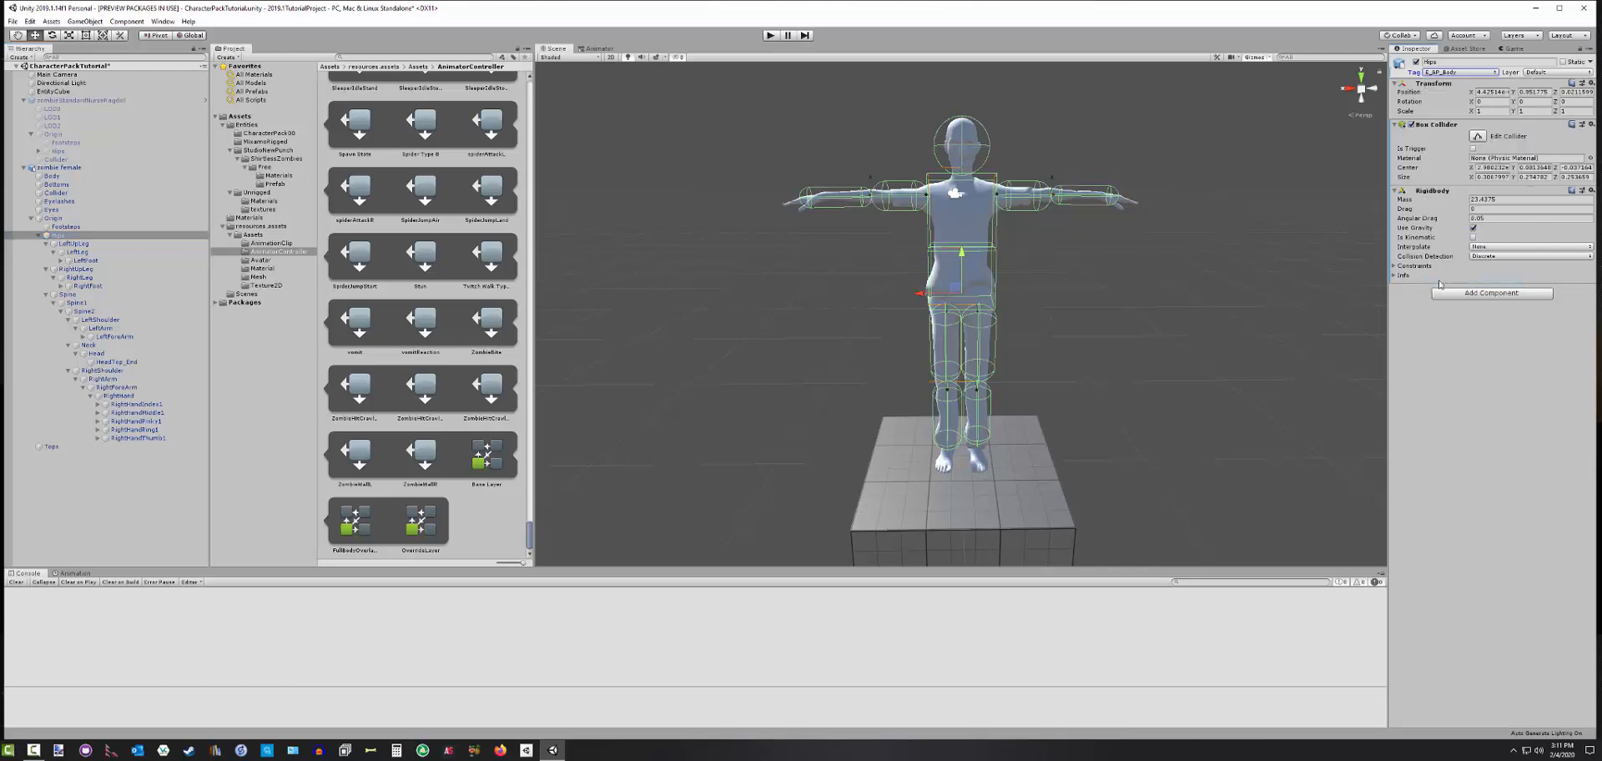
Assign the E_BP_LLeg tag to the LeftUpLeg bone
left_click(77, 243)
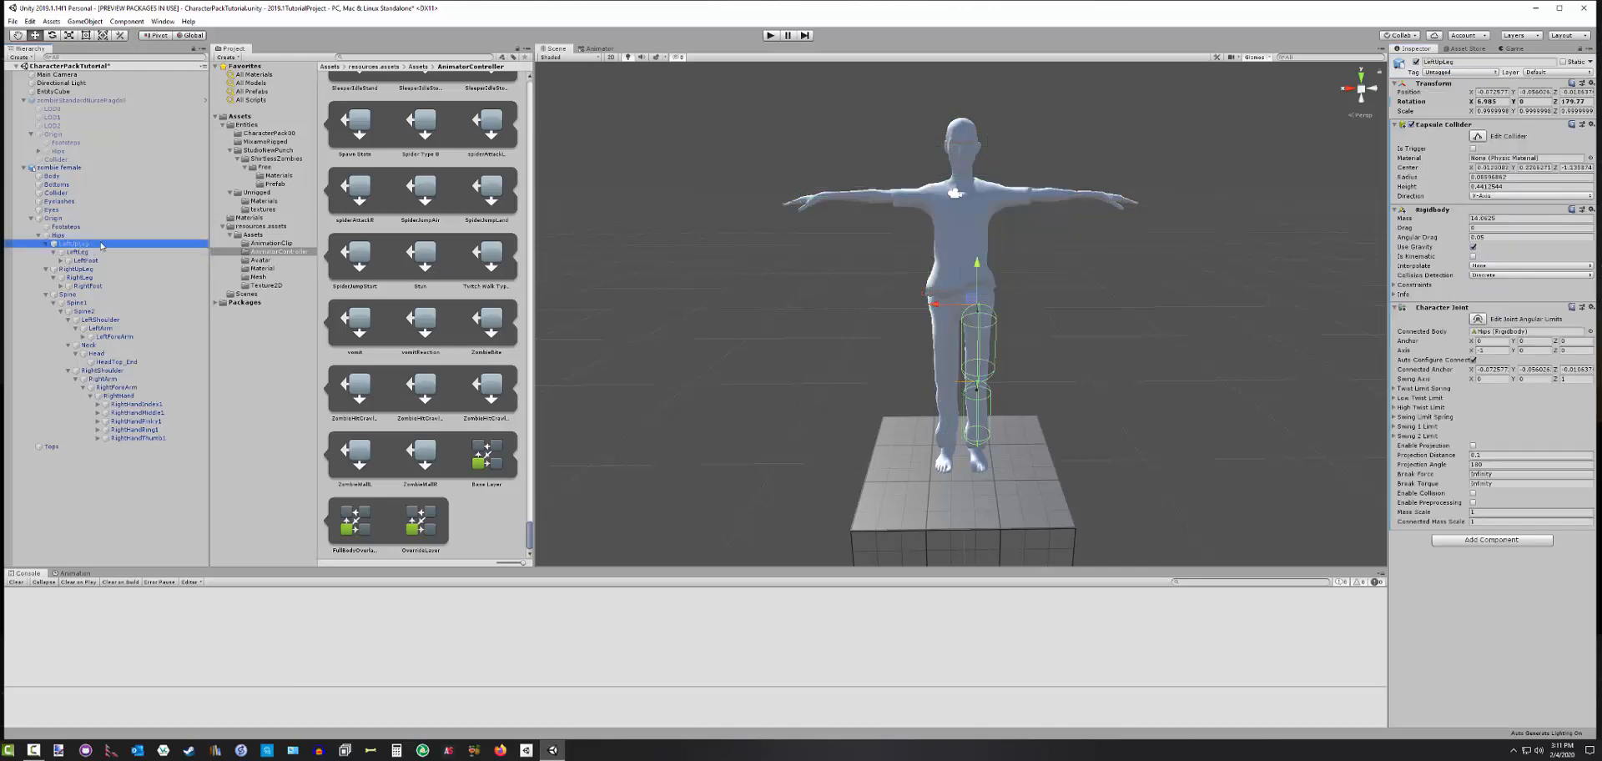
left_click(1437, 72)
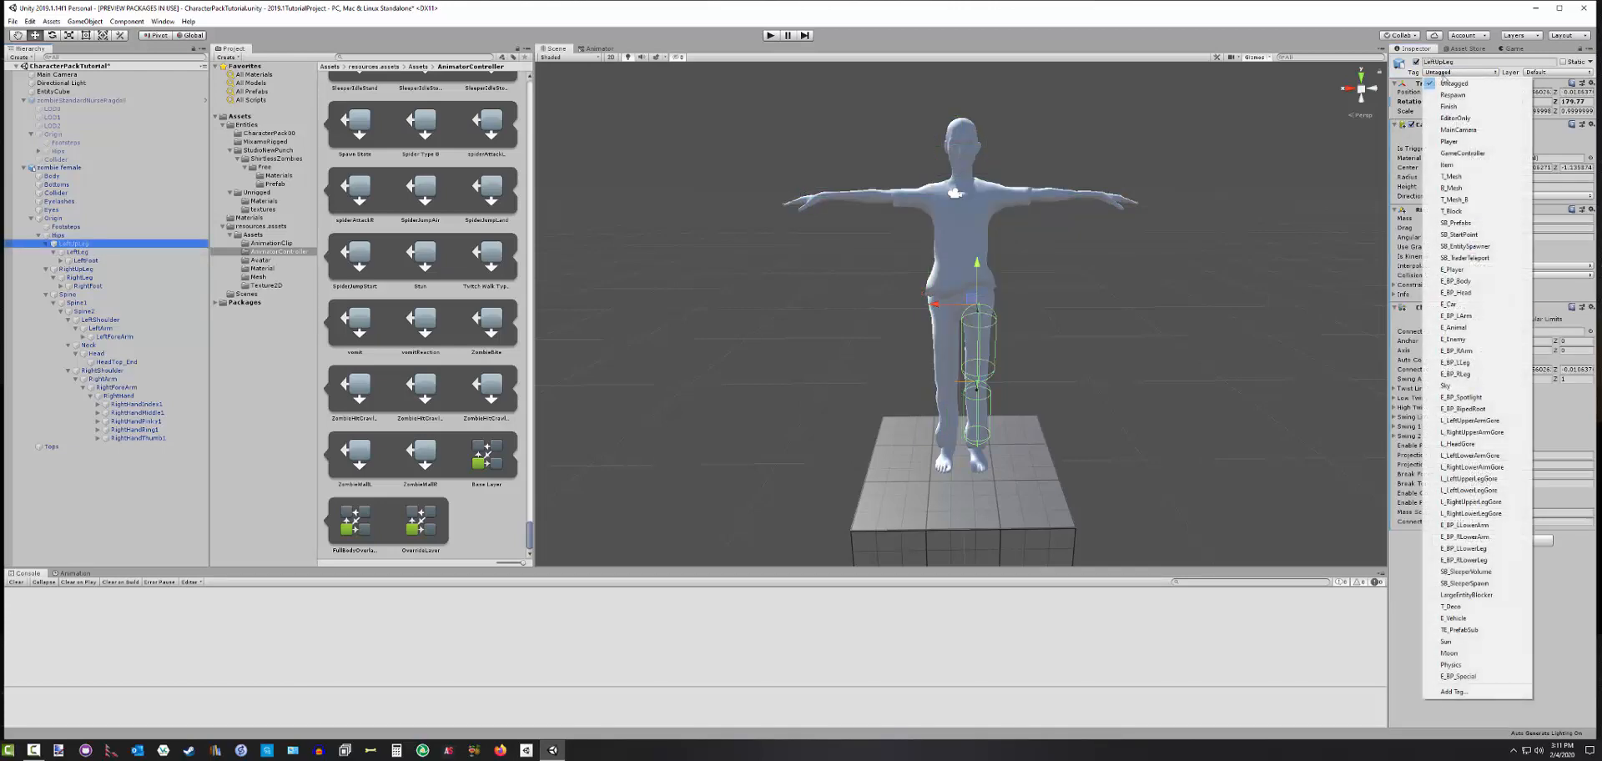
left_click(1466, 363)
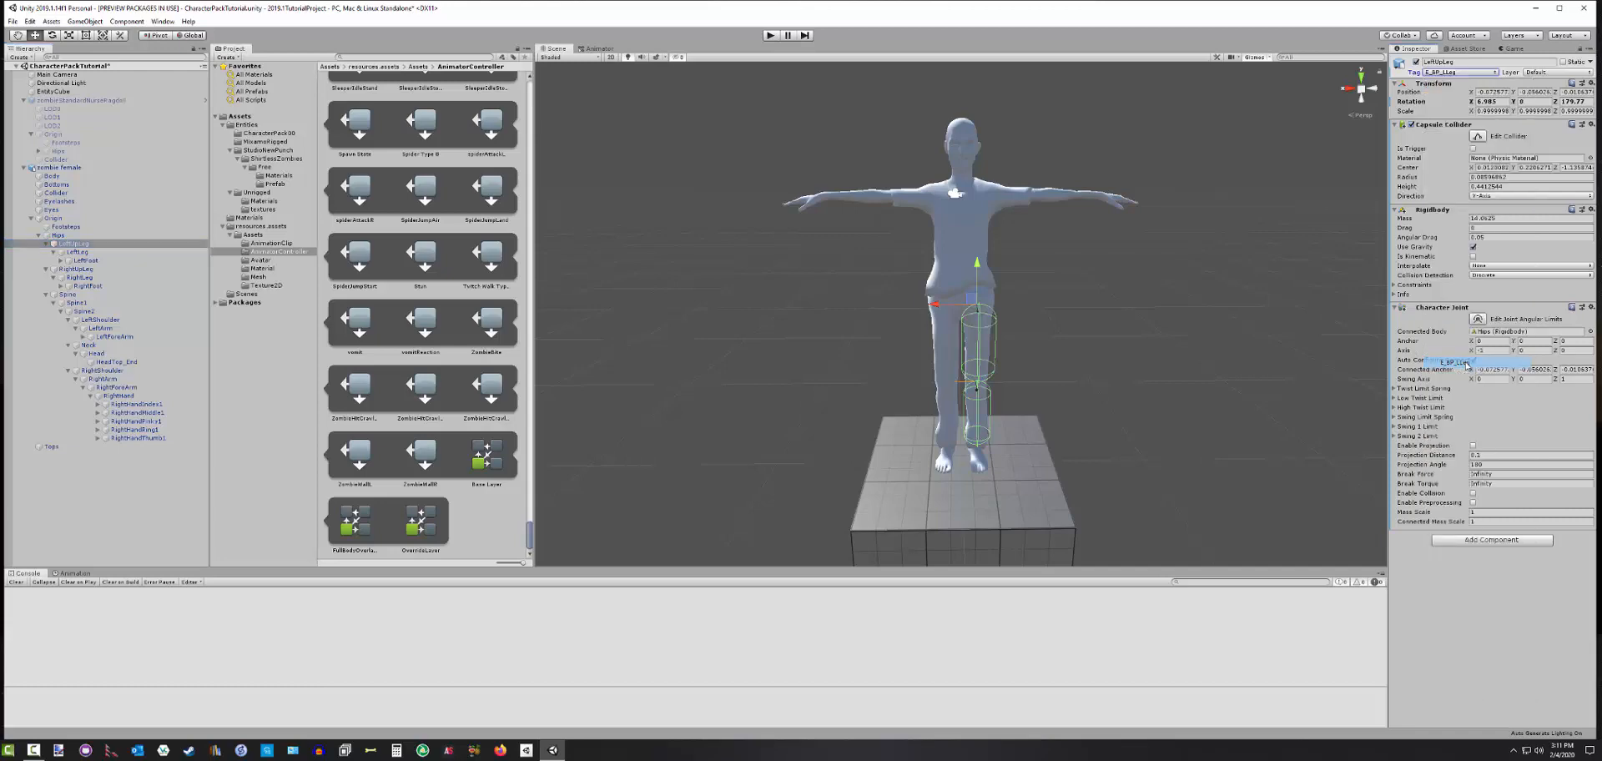
Assign the E_BP_LLowerLeg tag to the zombie female's LeftLeg bone
left_click(73, 254)
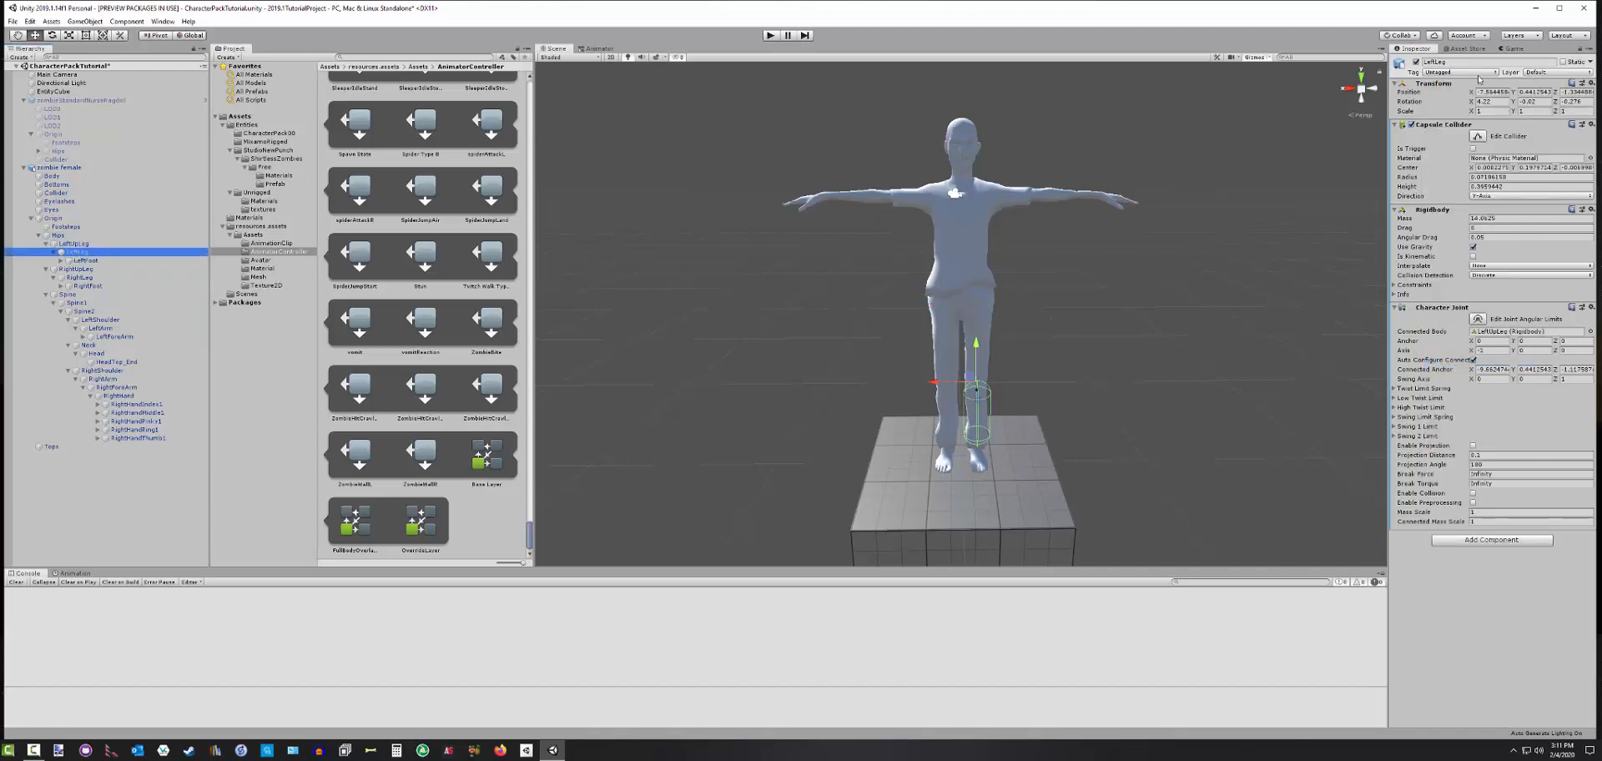
left_click(1479, 74)
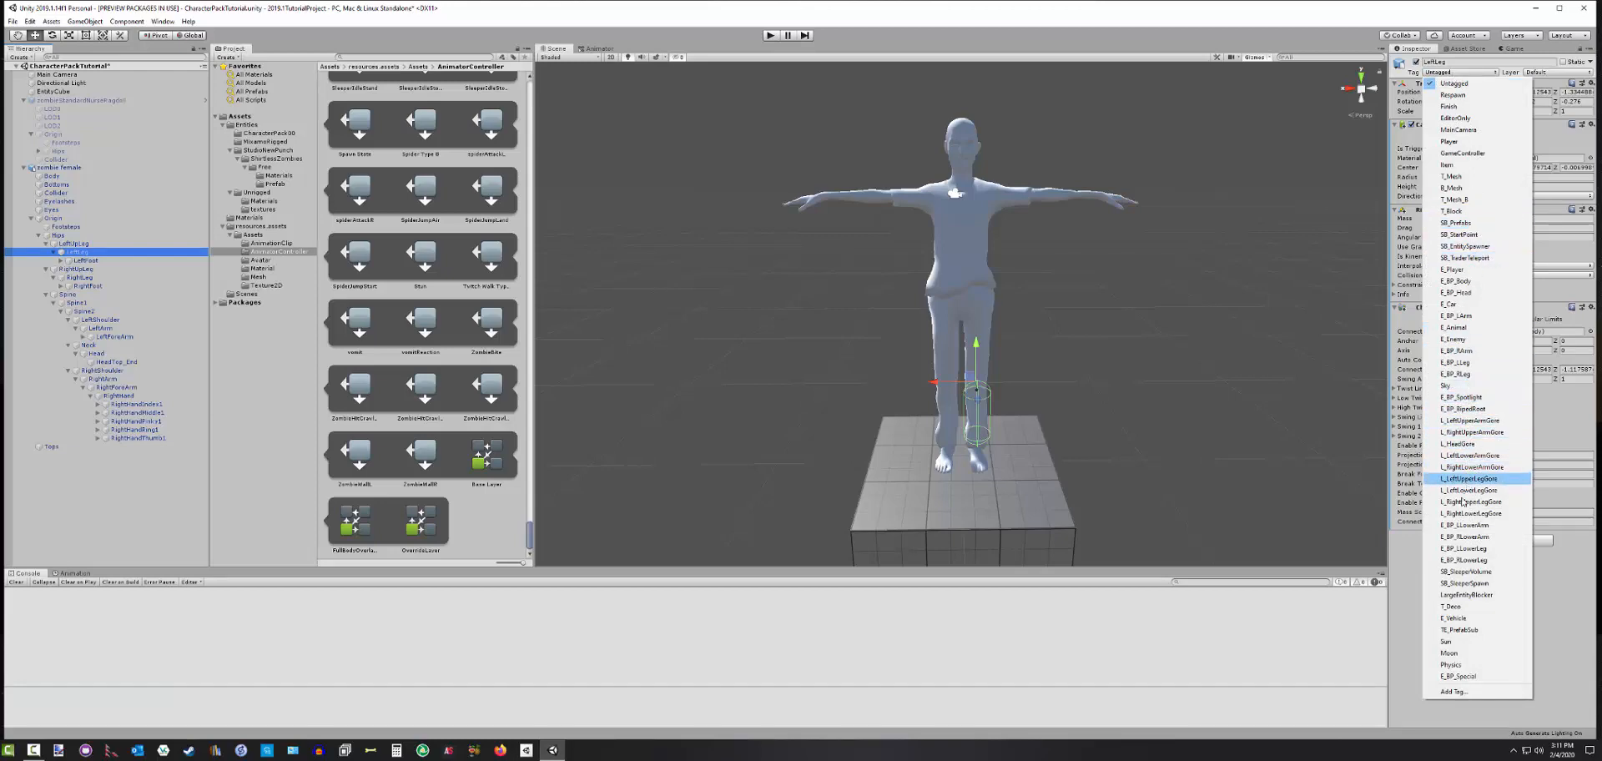
left_click(1467, 549)
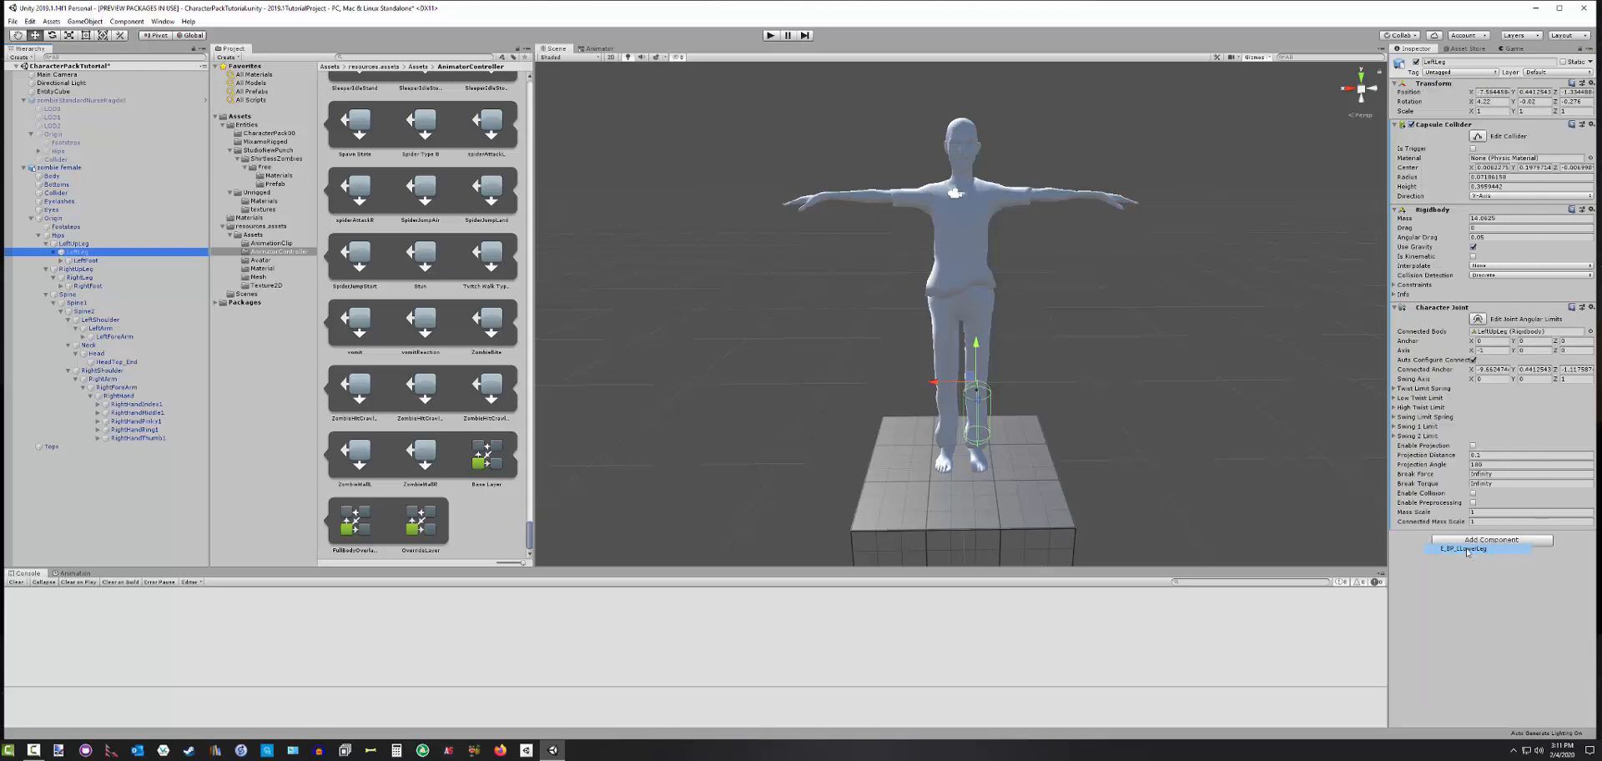
Assign the E_BP_RLeg tag to the zombie female's RightUpLeg bone
left_click(79, 268)
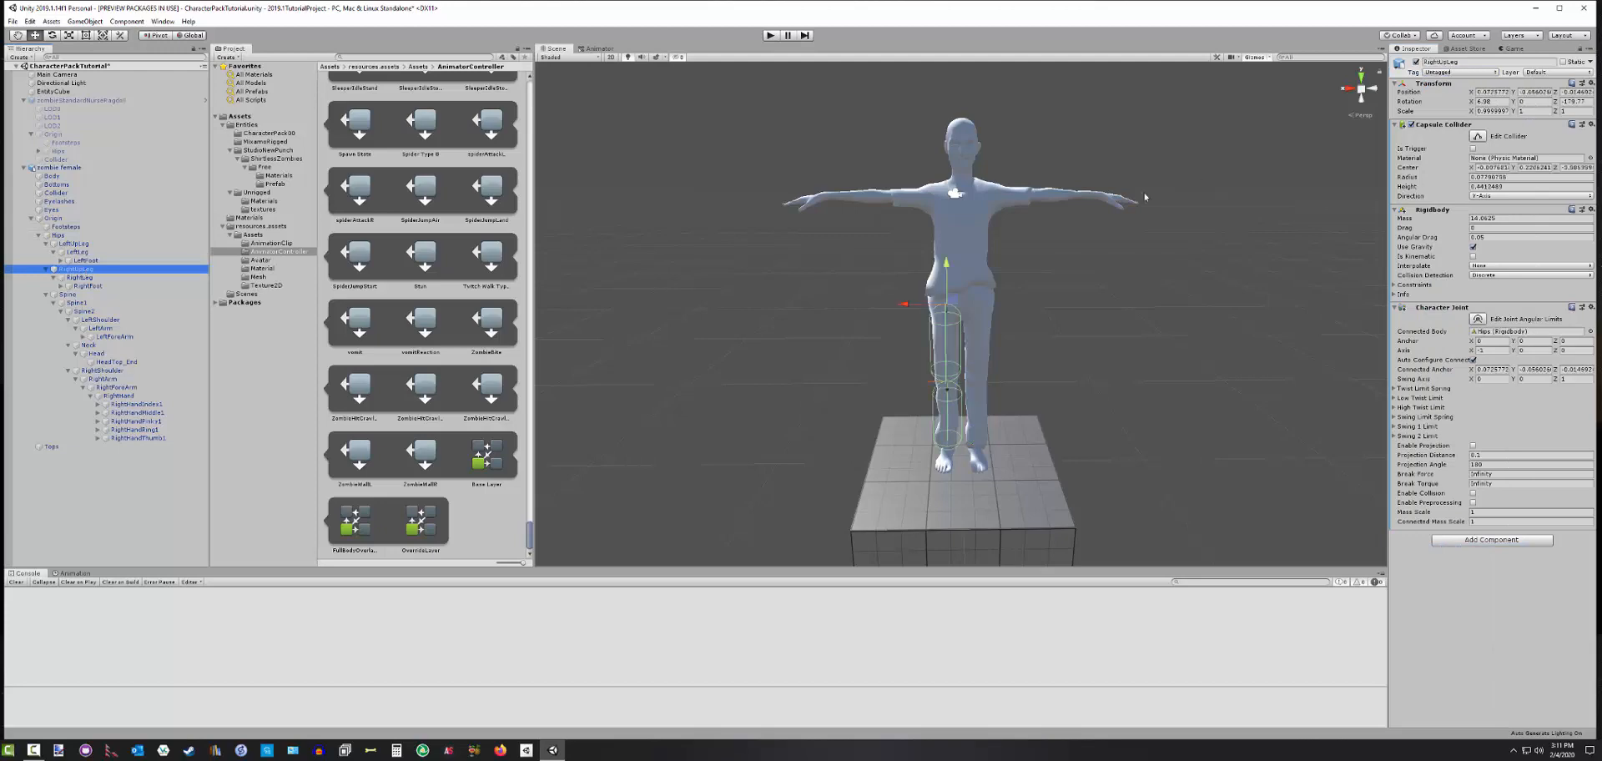
left_click(1466, 72)
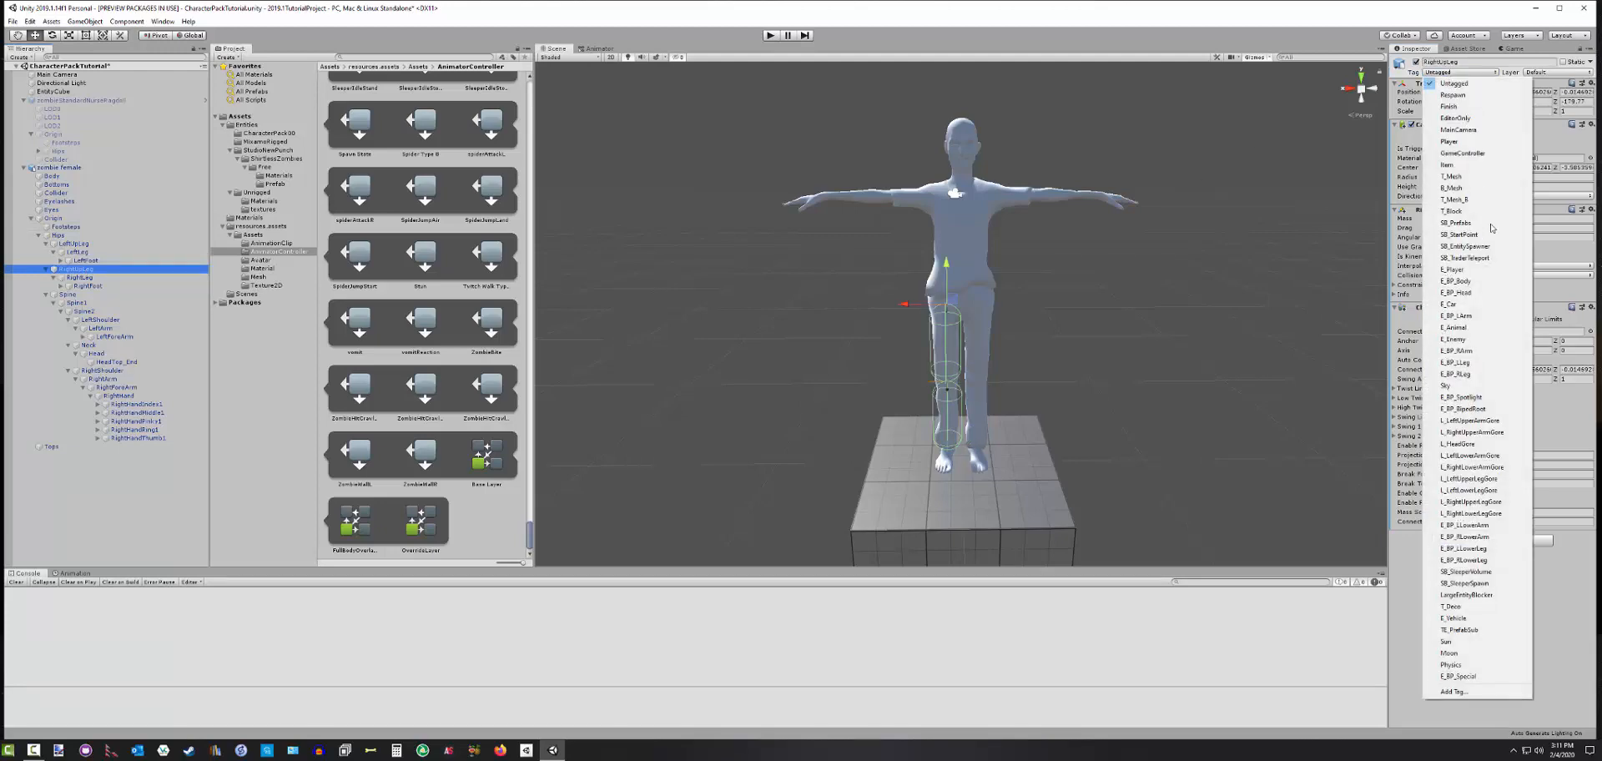
left_click(1484, 373)
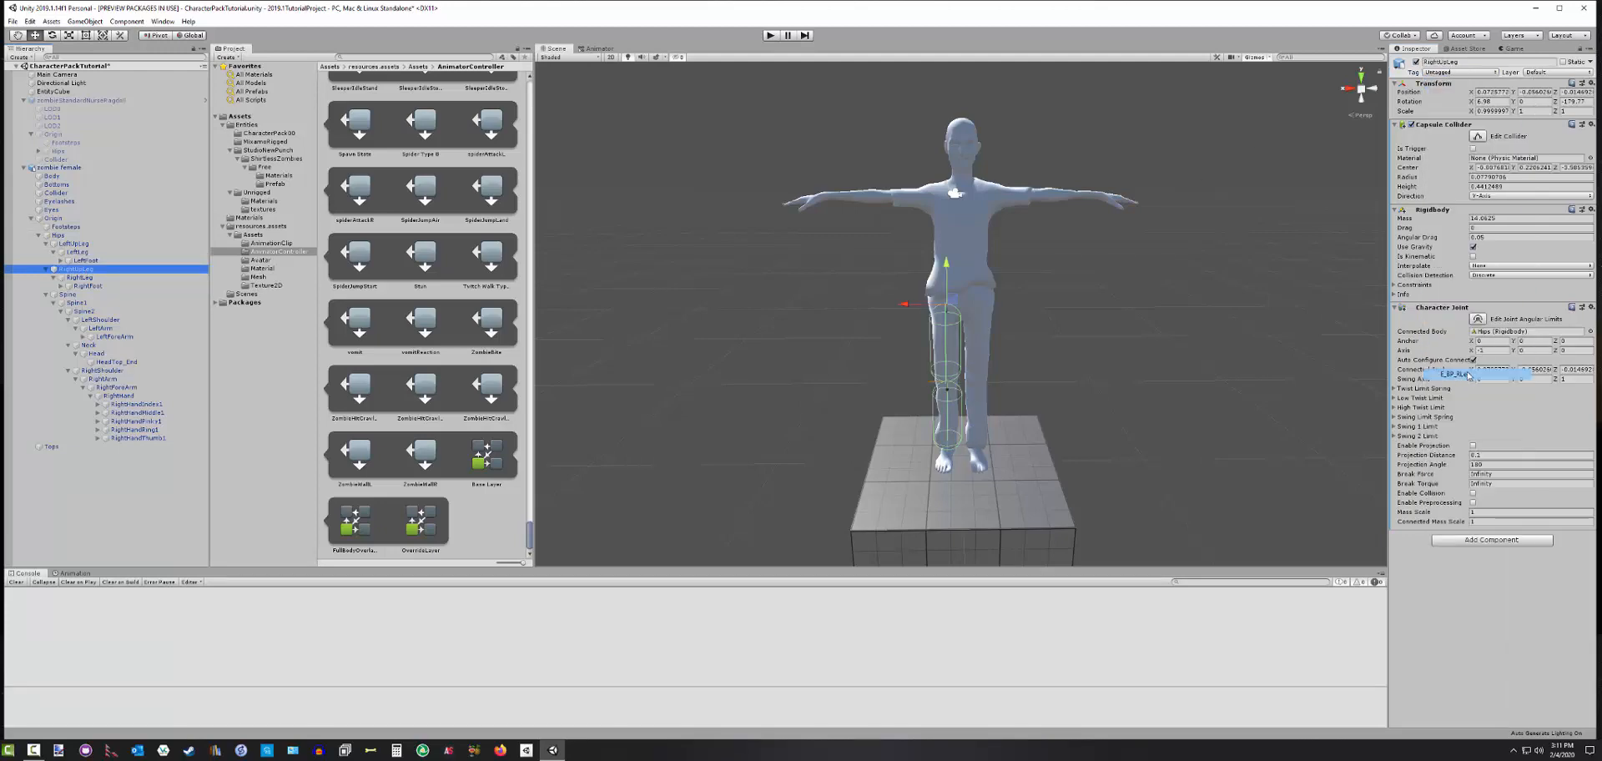
Select the zombie female's RightLeg bone and open its list of available tags
left_click(79, 277)
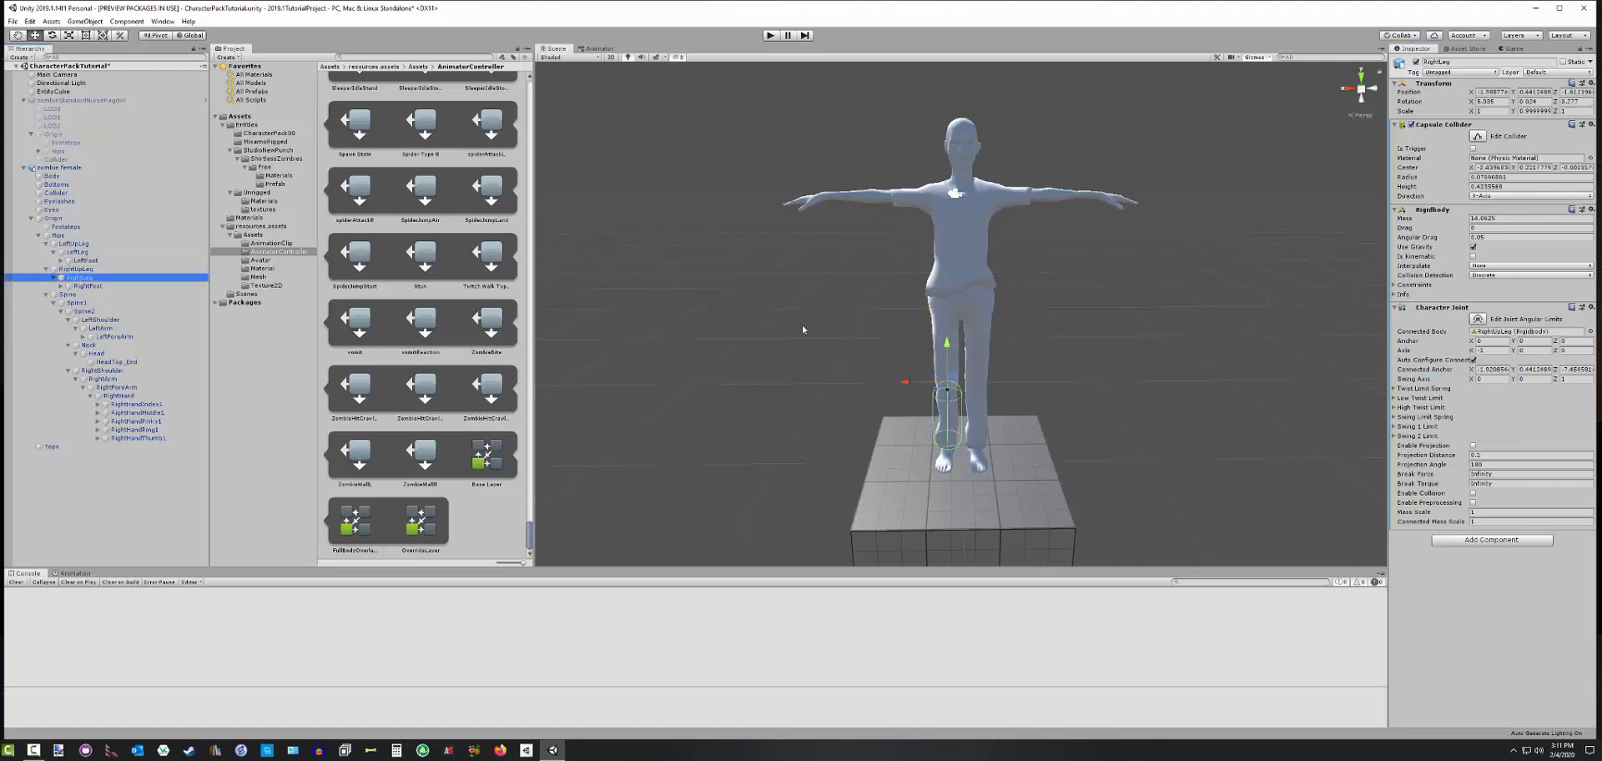
left_click(1461, 74)
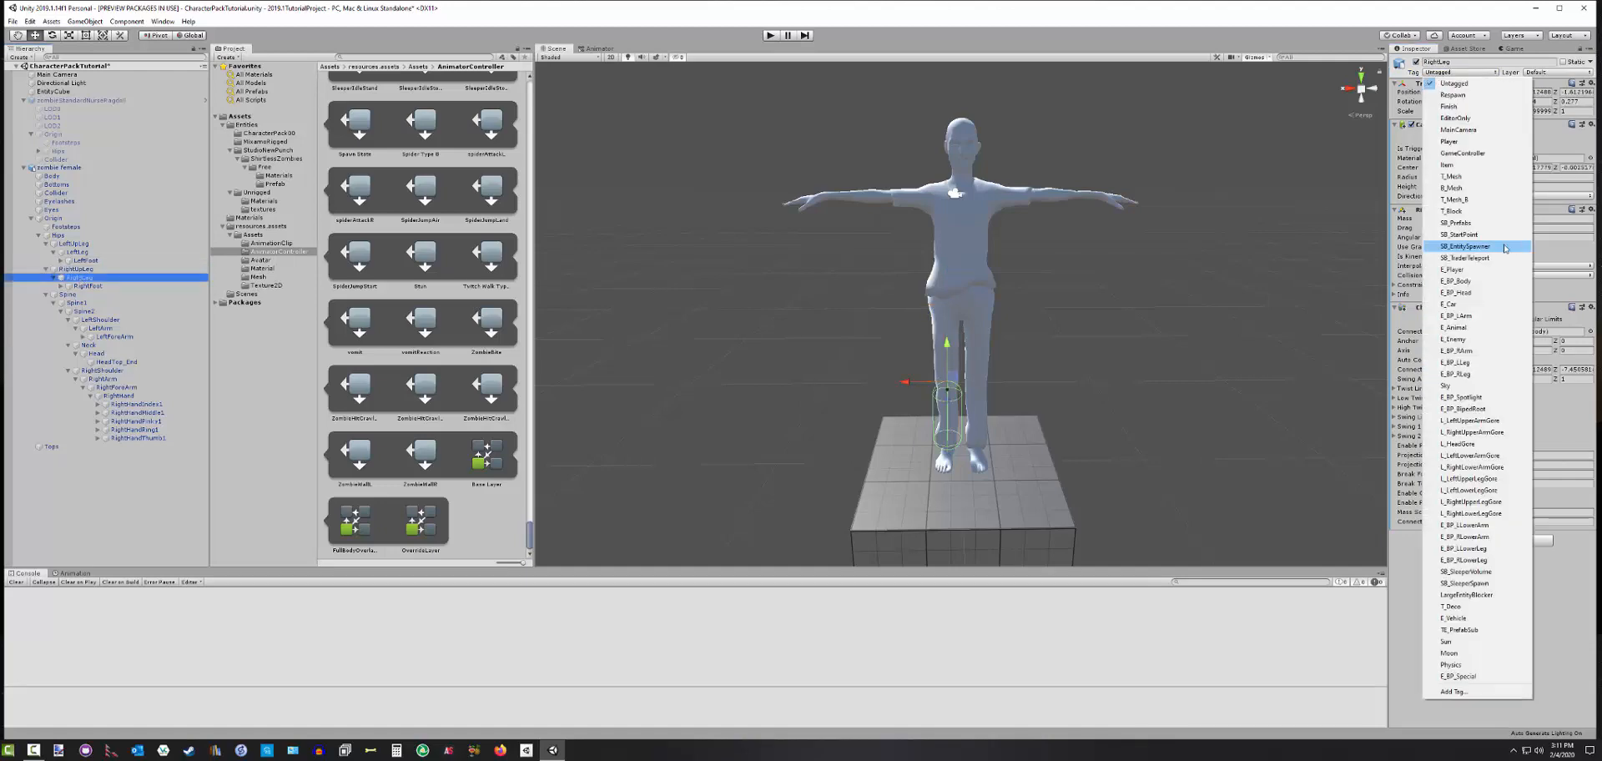
Tag the RightLeg bone as E_BP_RLowerLeg and the Spine1 bone as E_BP_Body
left_click(1472, 560)
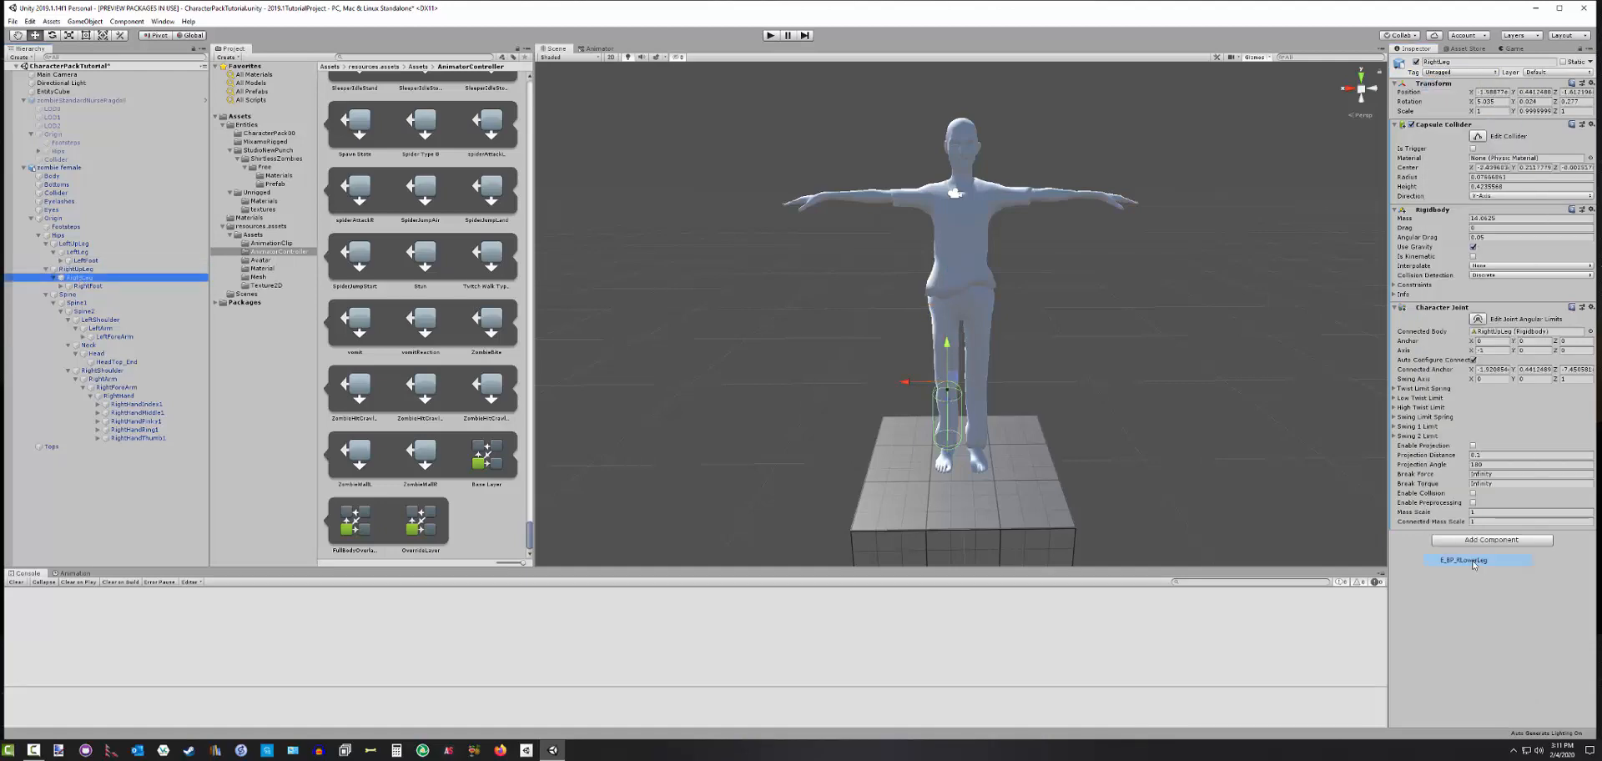
left_click(80, 295)
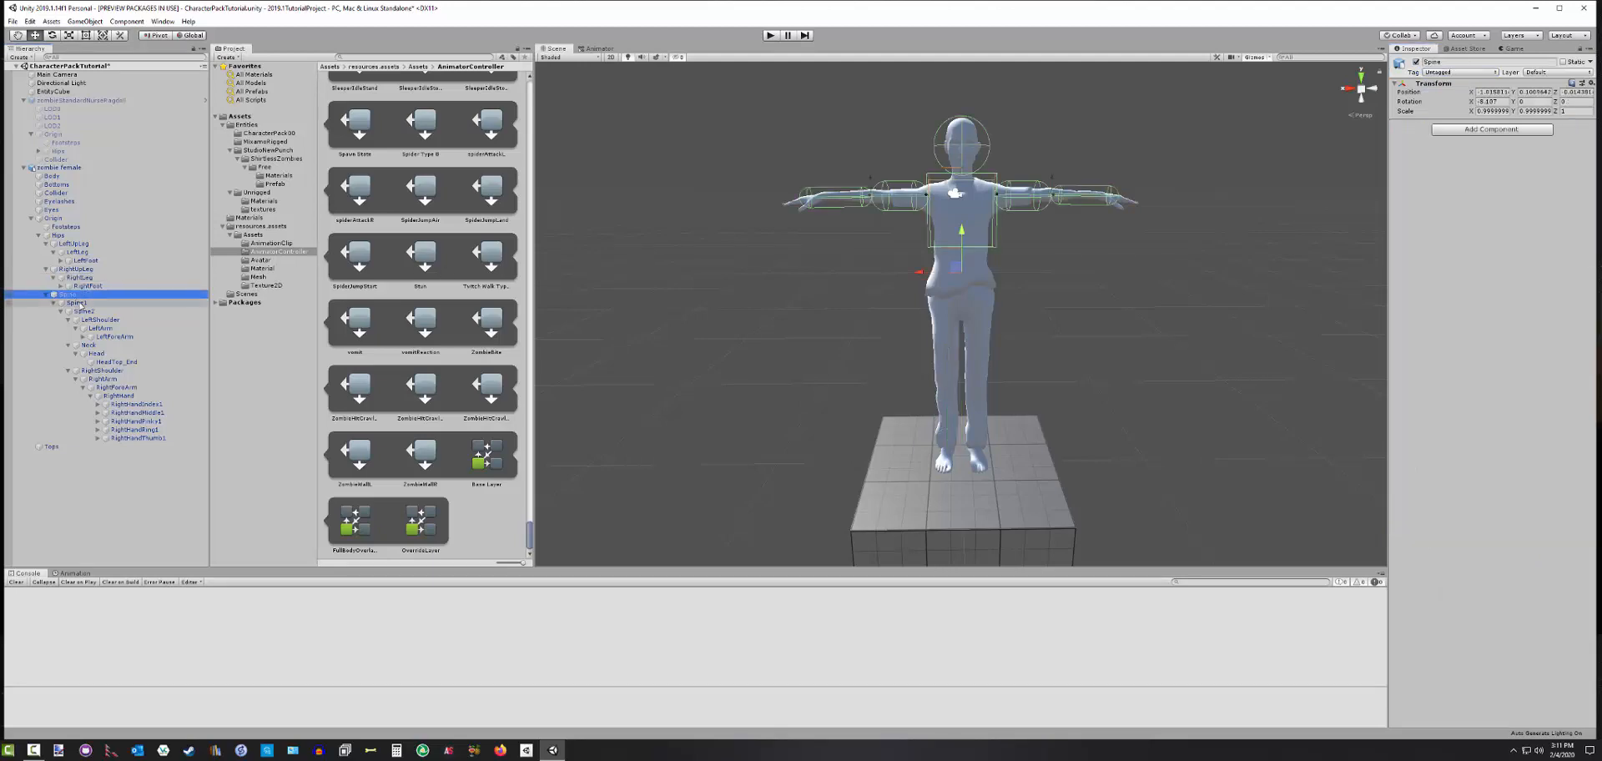
left_click(81, 303)
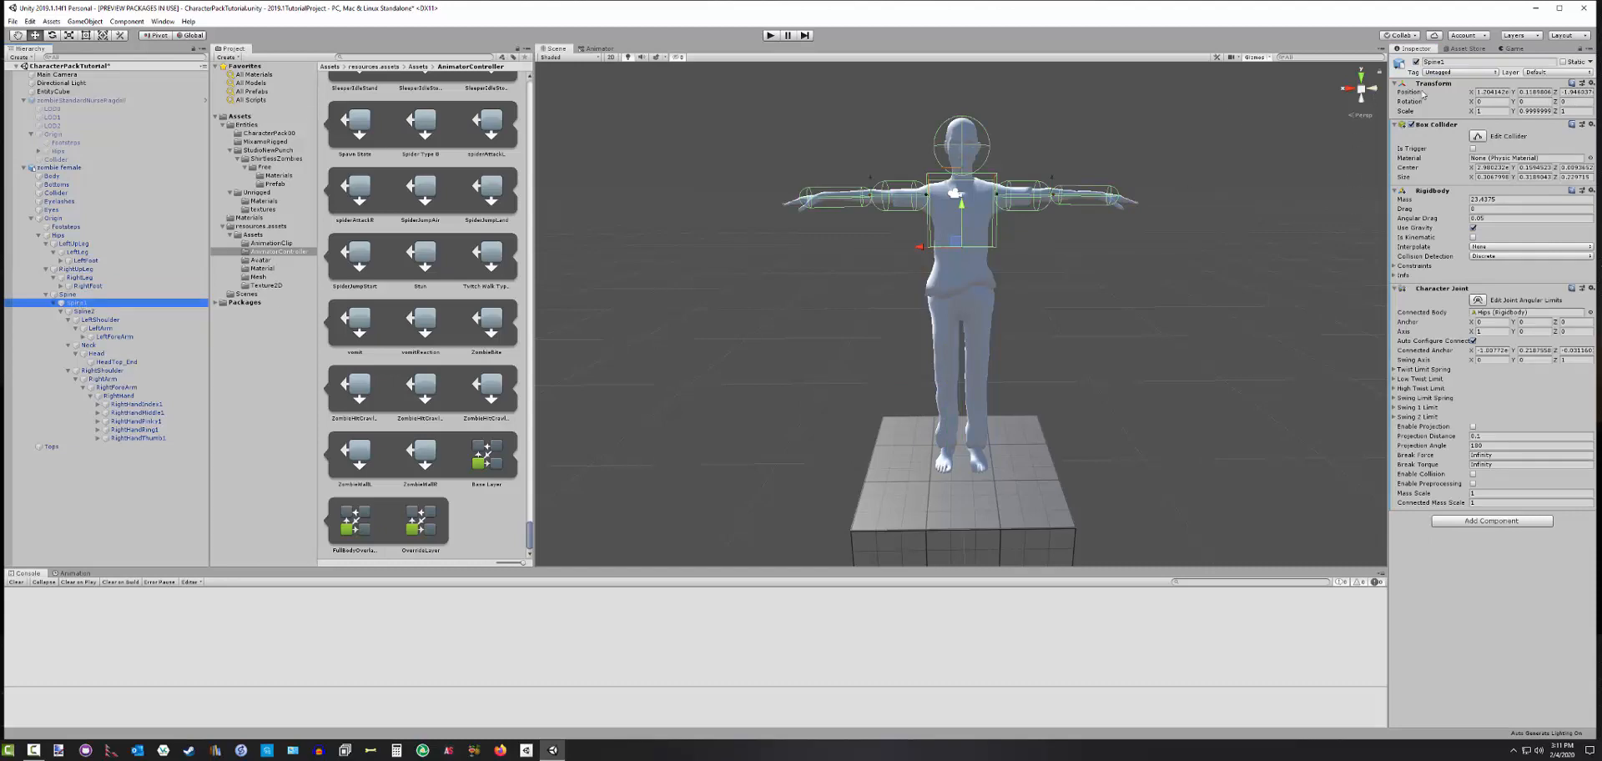
left_click(1455, 73)
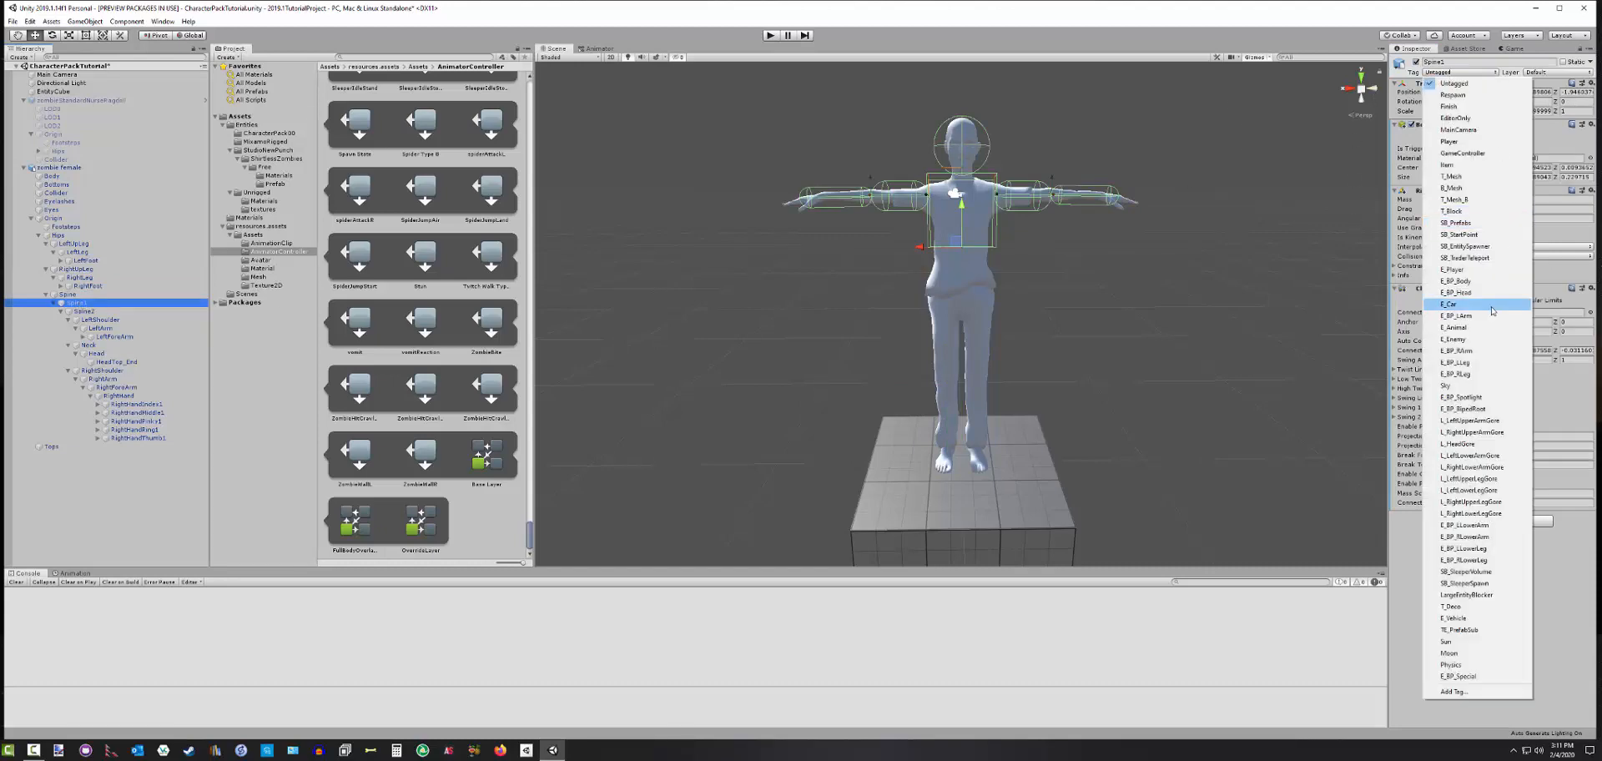
left_click(1445, 281)
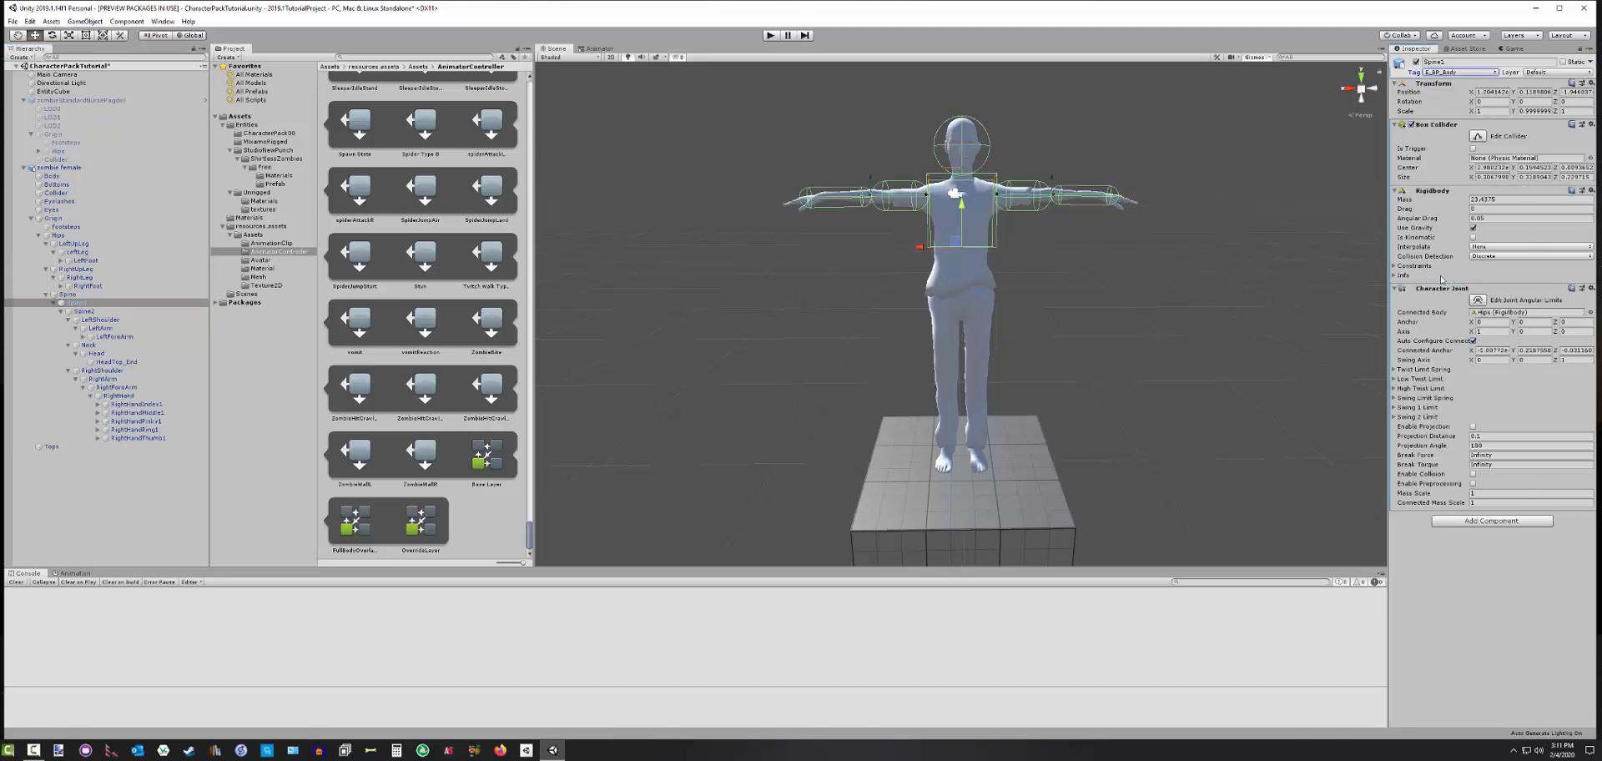
Tag the LeftArm bone as E_BP_LArm and the LeftForeArm bone as E_BP_LLowerArm
left_click(99, 329)
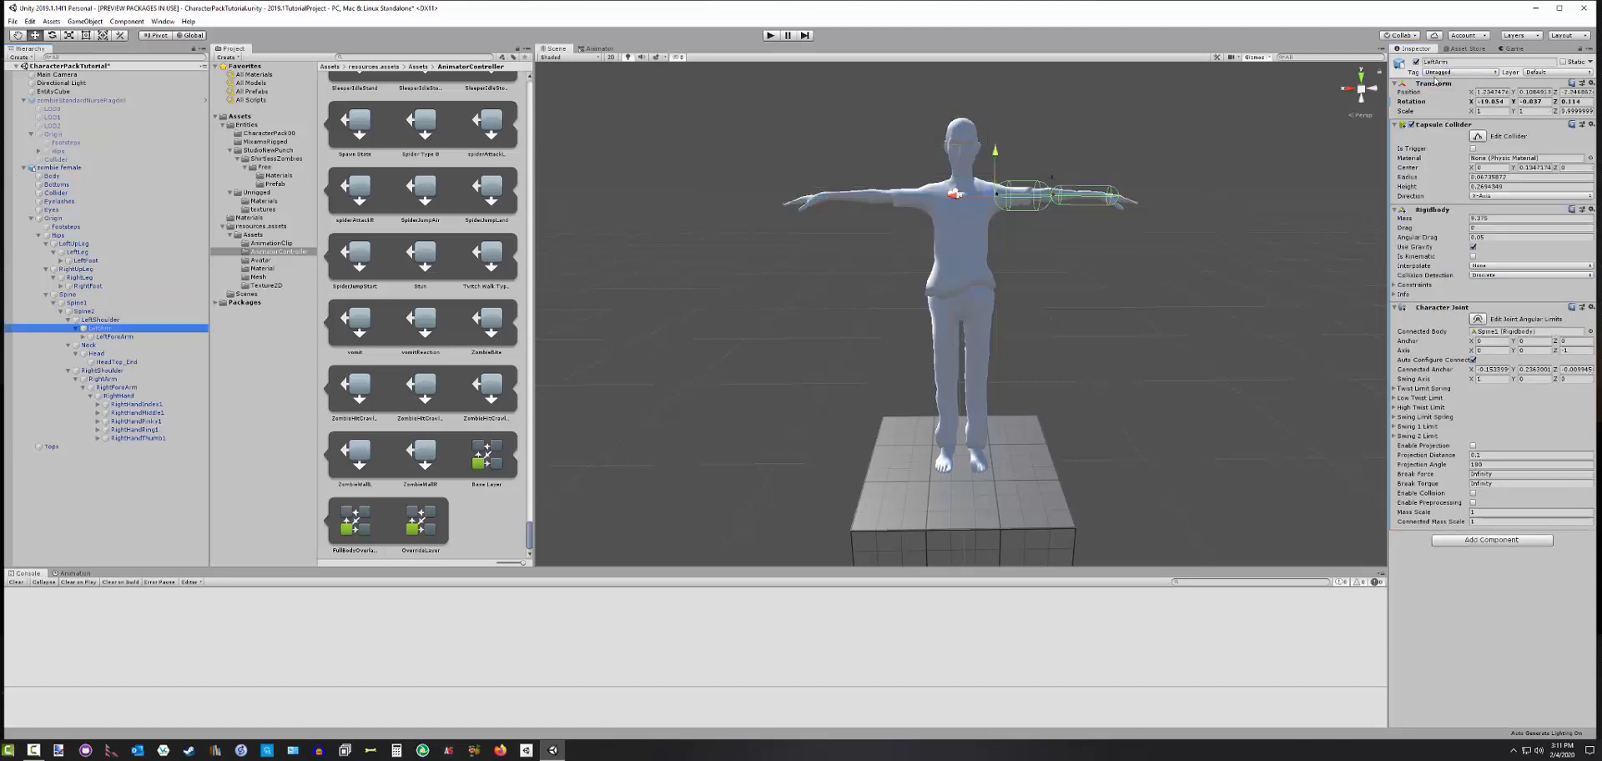
left_click(1443, 73)
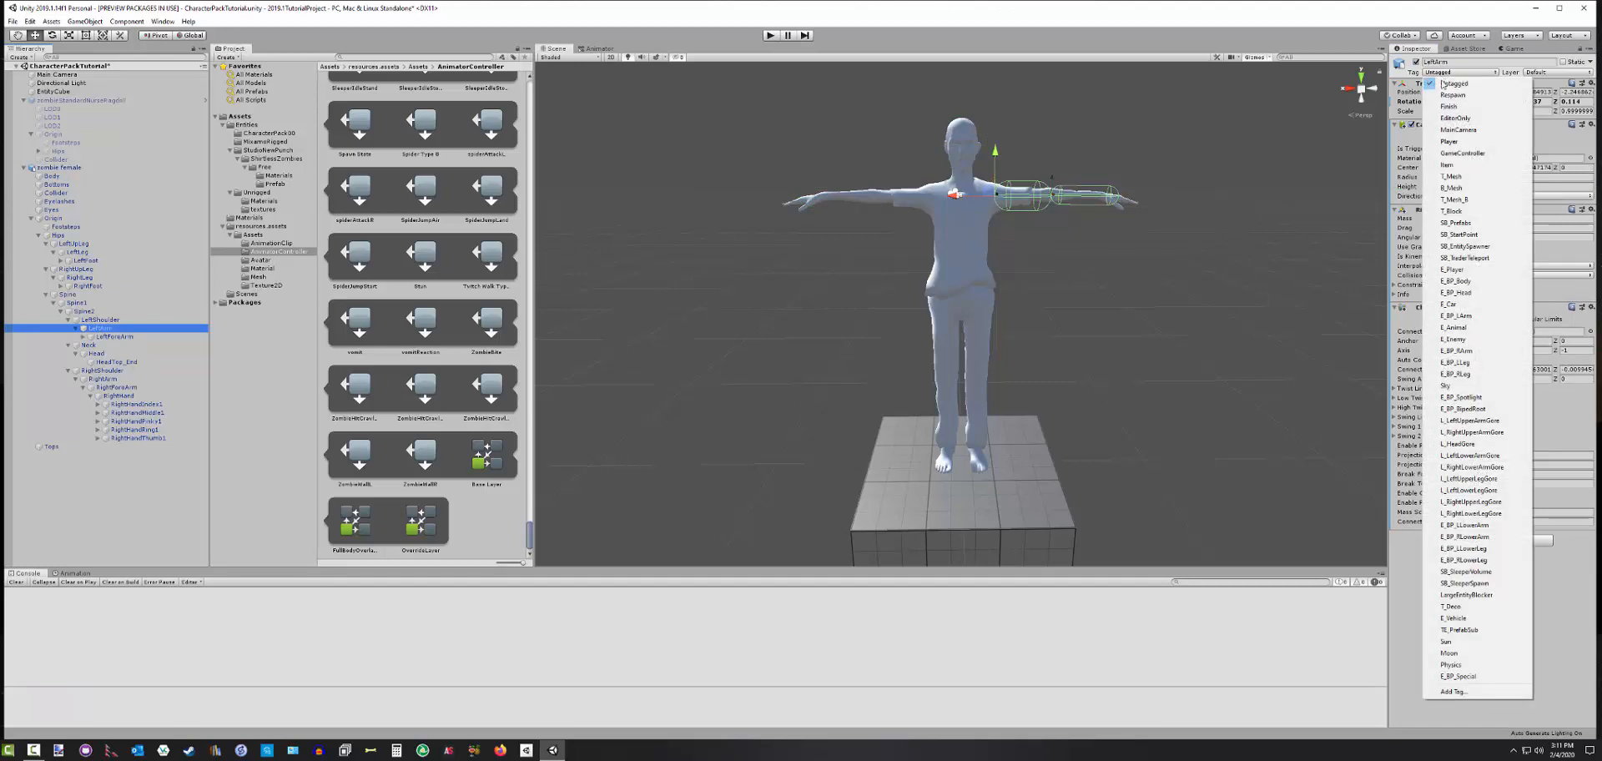
left_click(1460, 316)
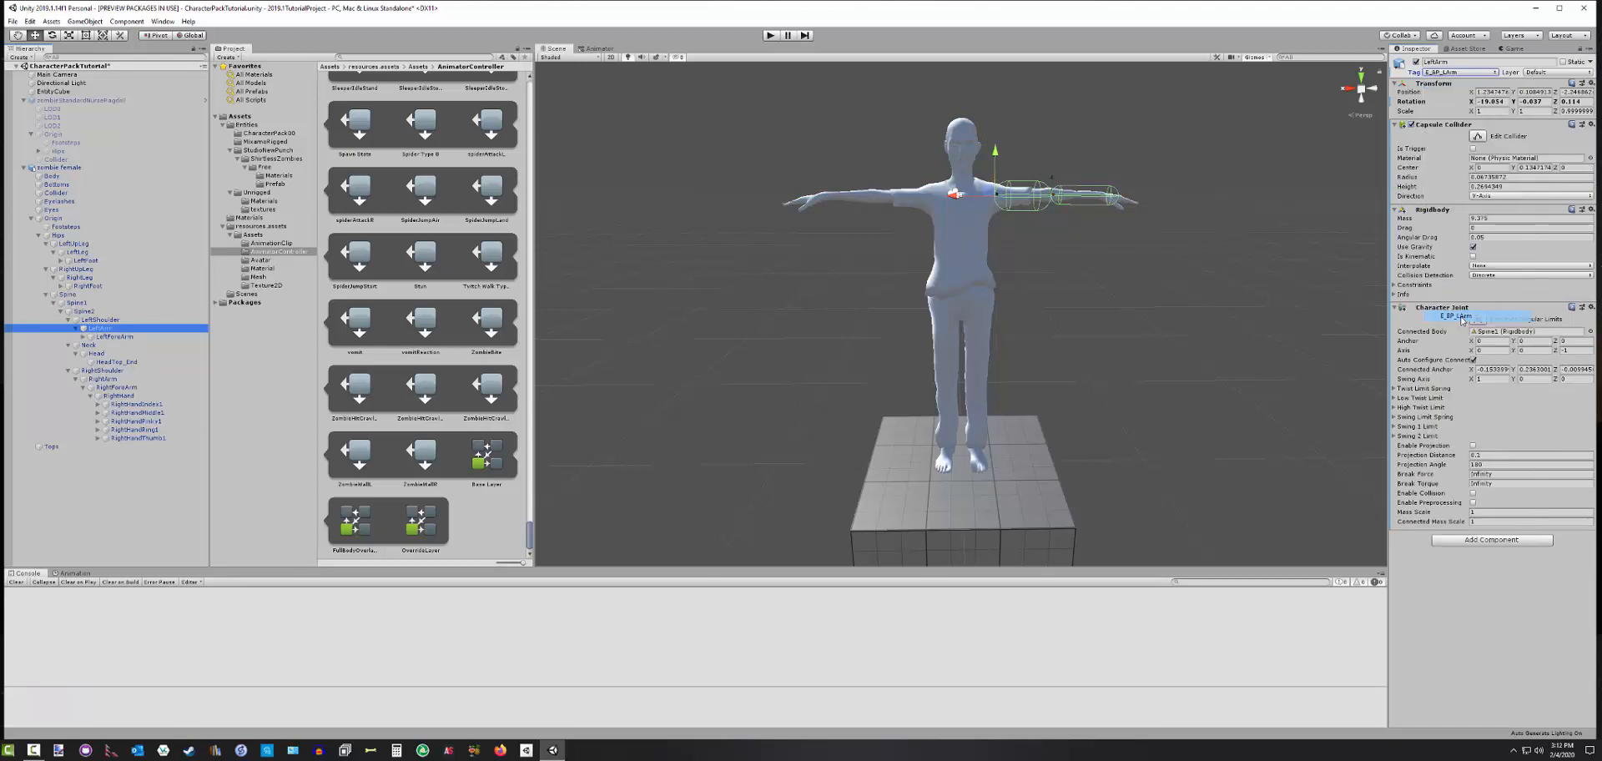
left_click(114, 337)
left_click(1449, 73)
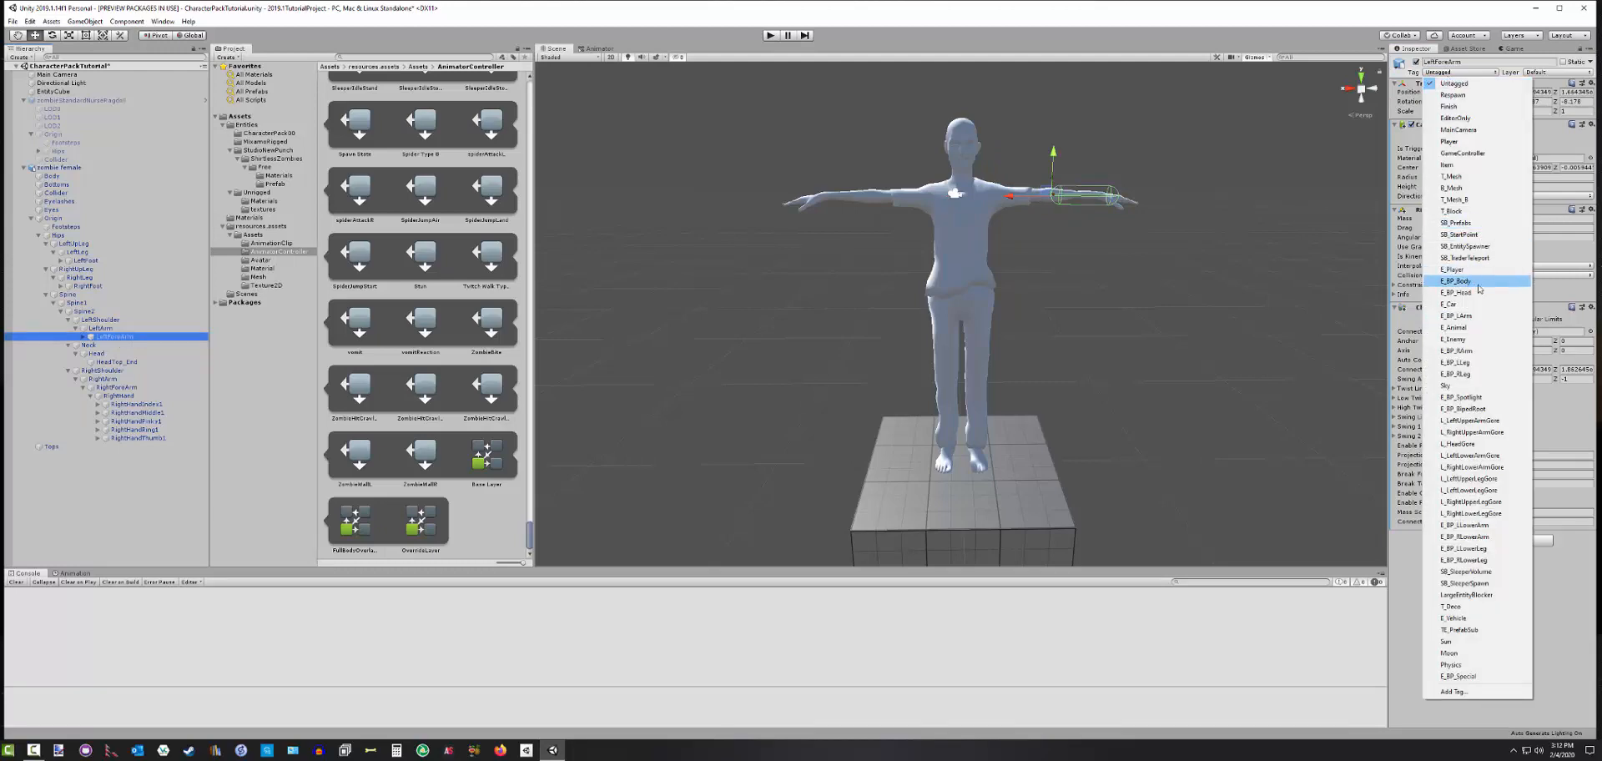
left_click(1476, 524)
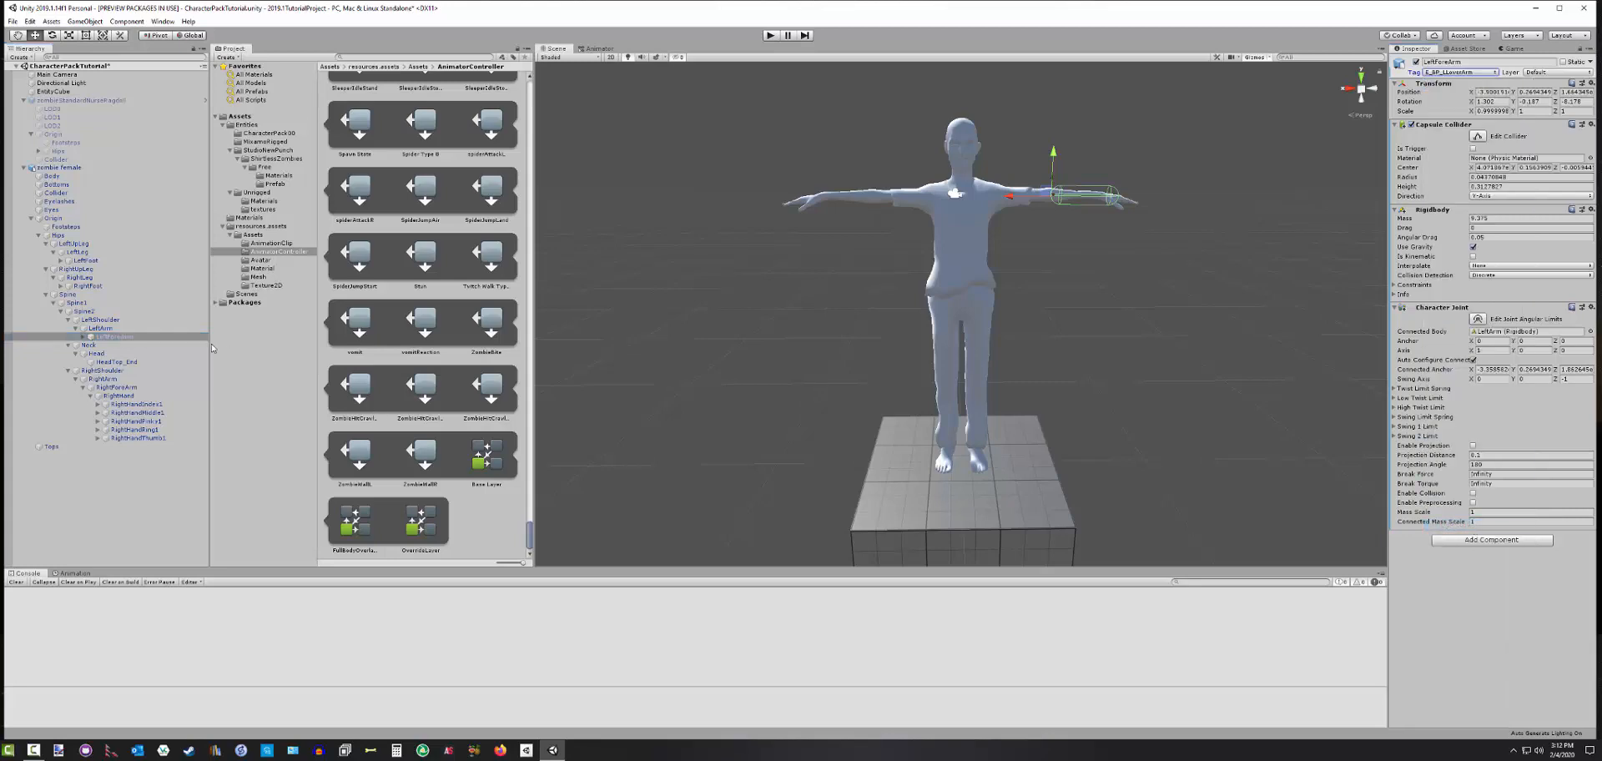
Assign the E_BP_Head tag to the zombie female's Head bone
left_click(99, 354)
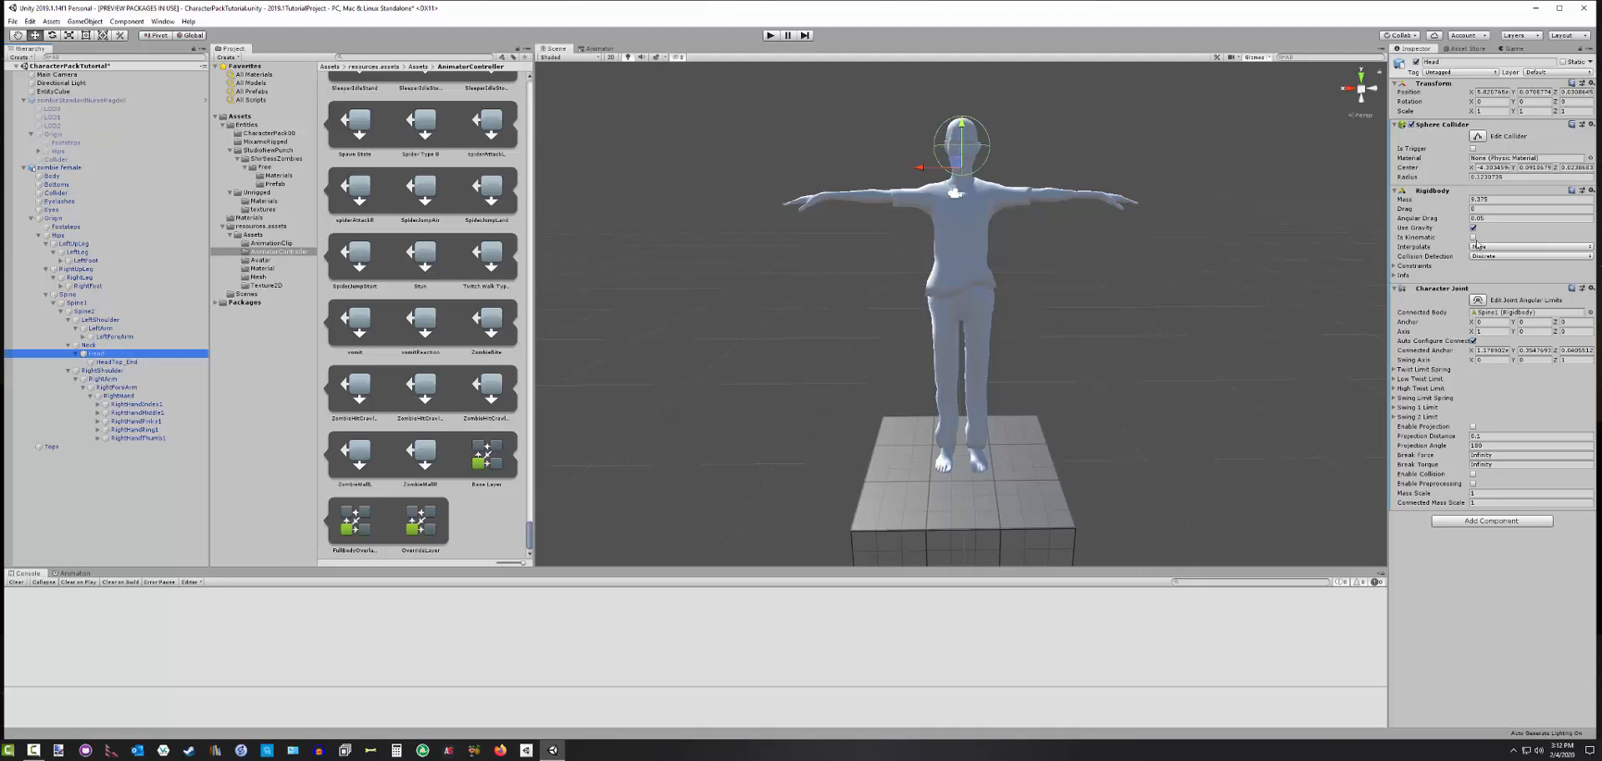
left_click(1437, 74)
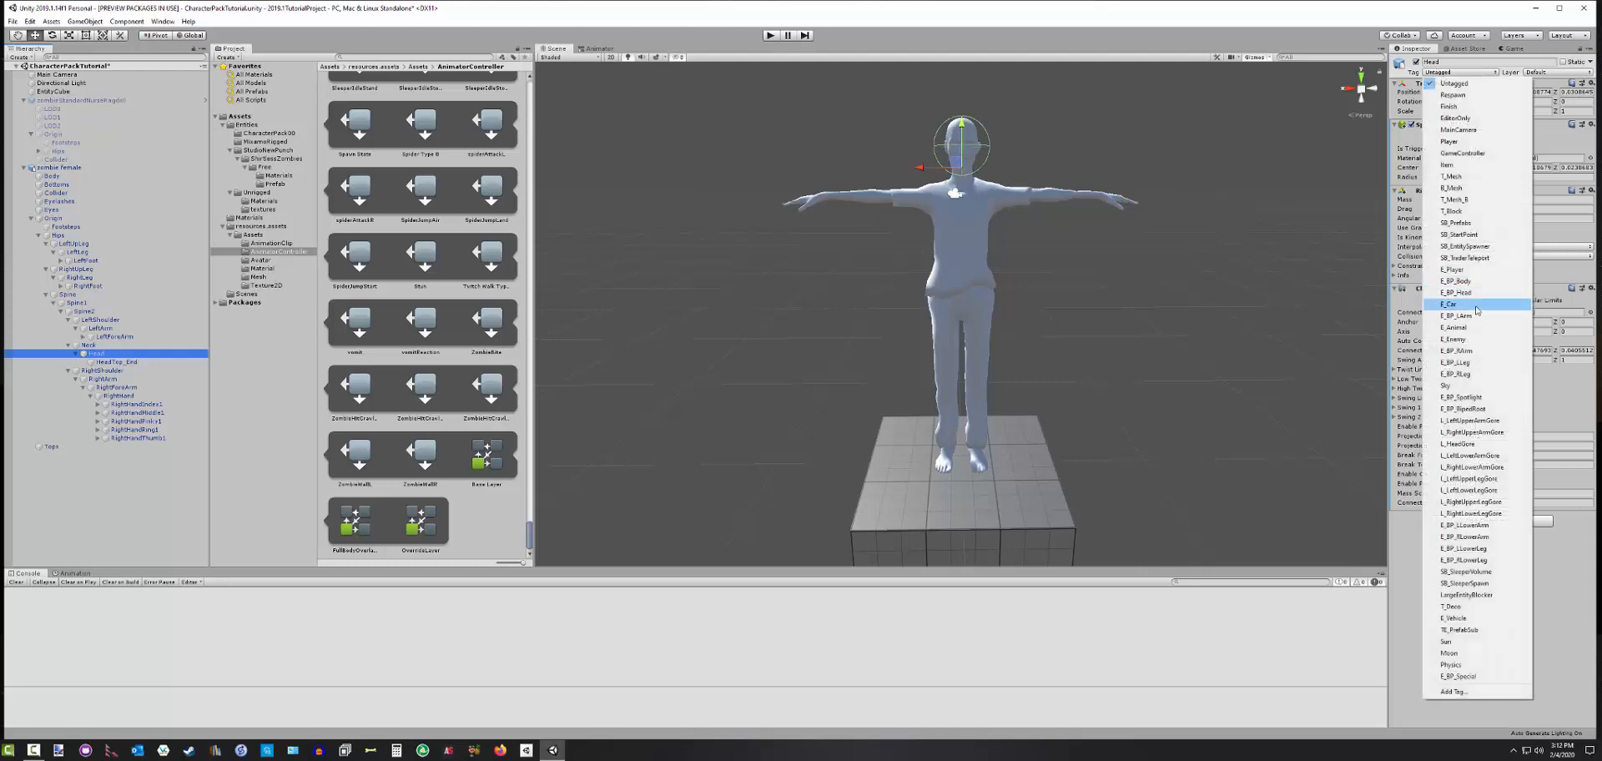
left_click(1458, 292)
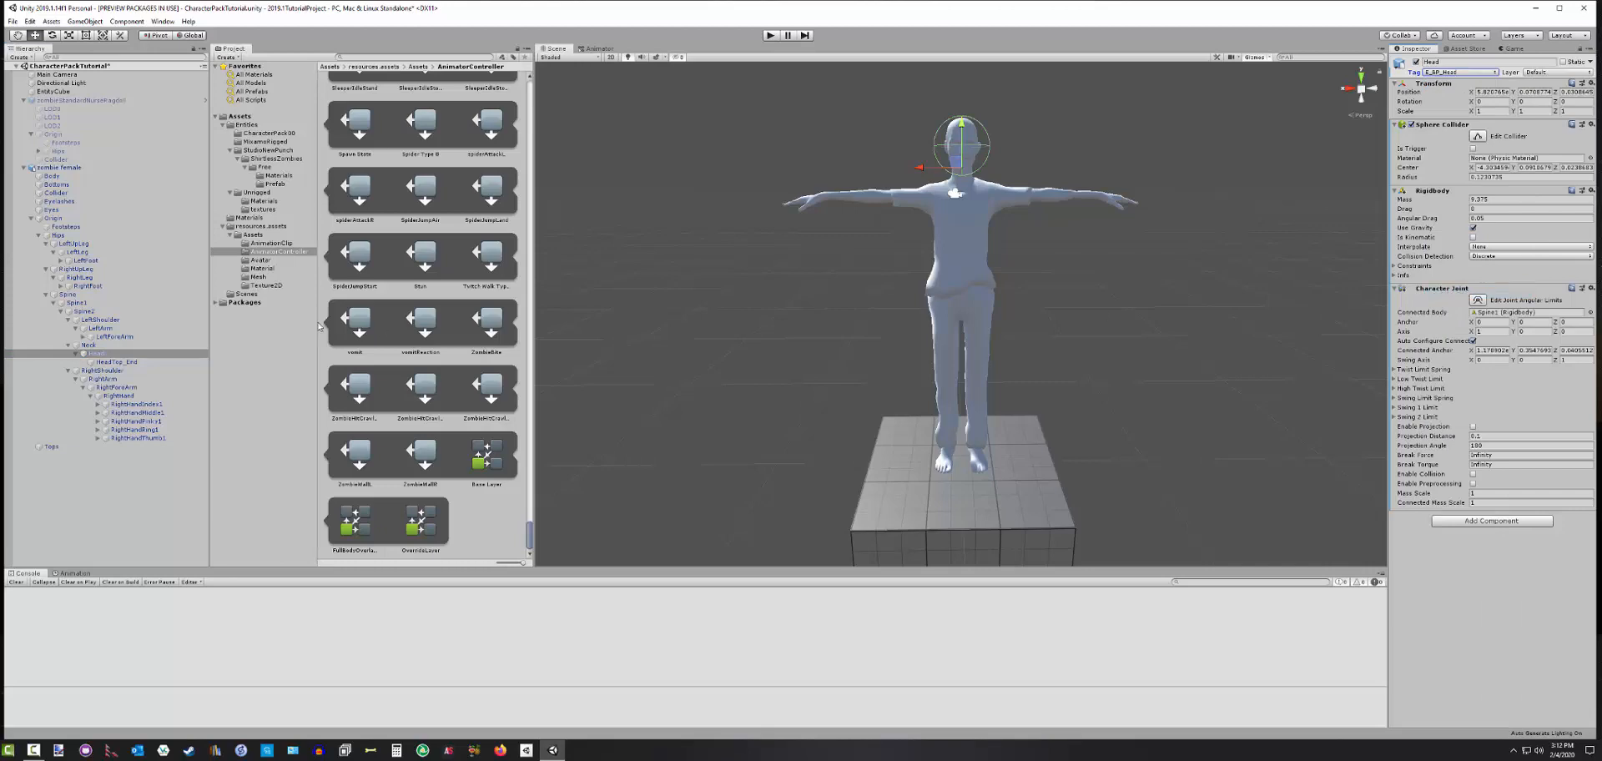
Tag the RightArm bone as E_BP_RArm and the RightForeArm bone as E_BP_RLowerArm
left_click(103, 379)
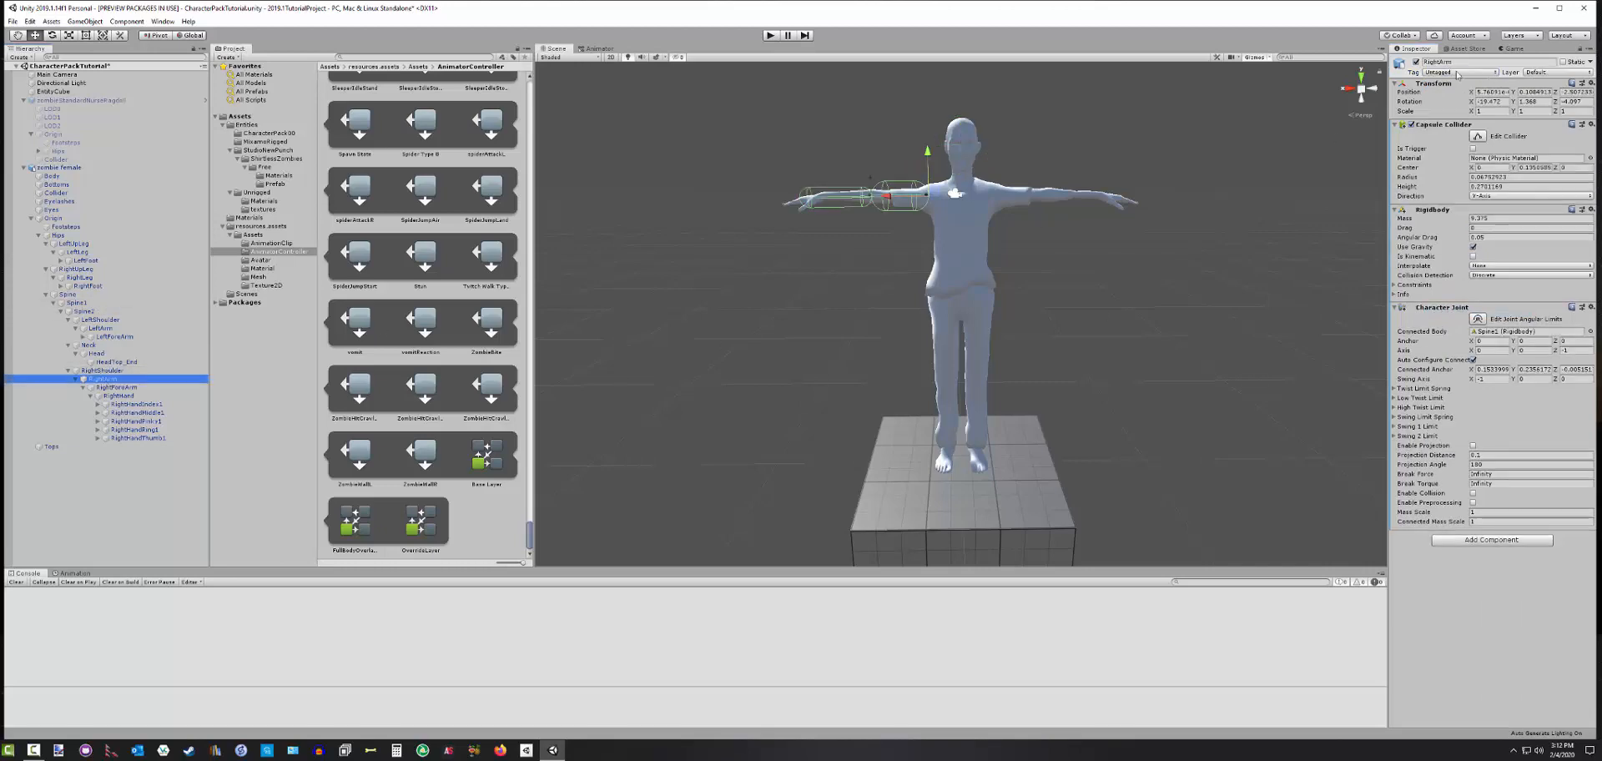
left_click(1458, 73)
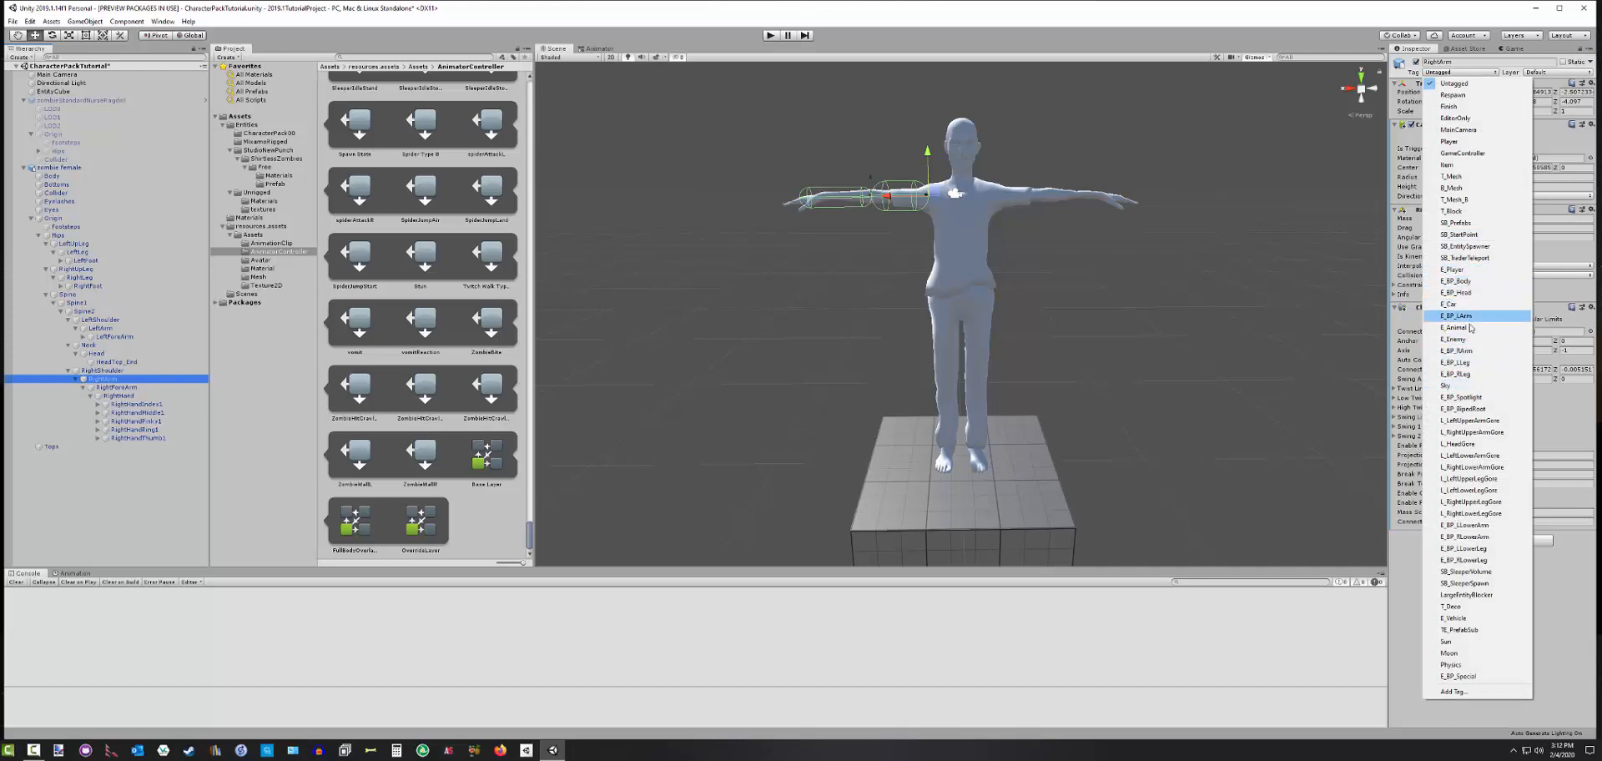
left_click(1438, 351)
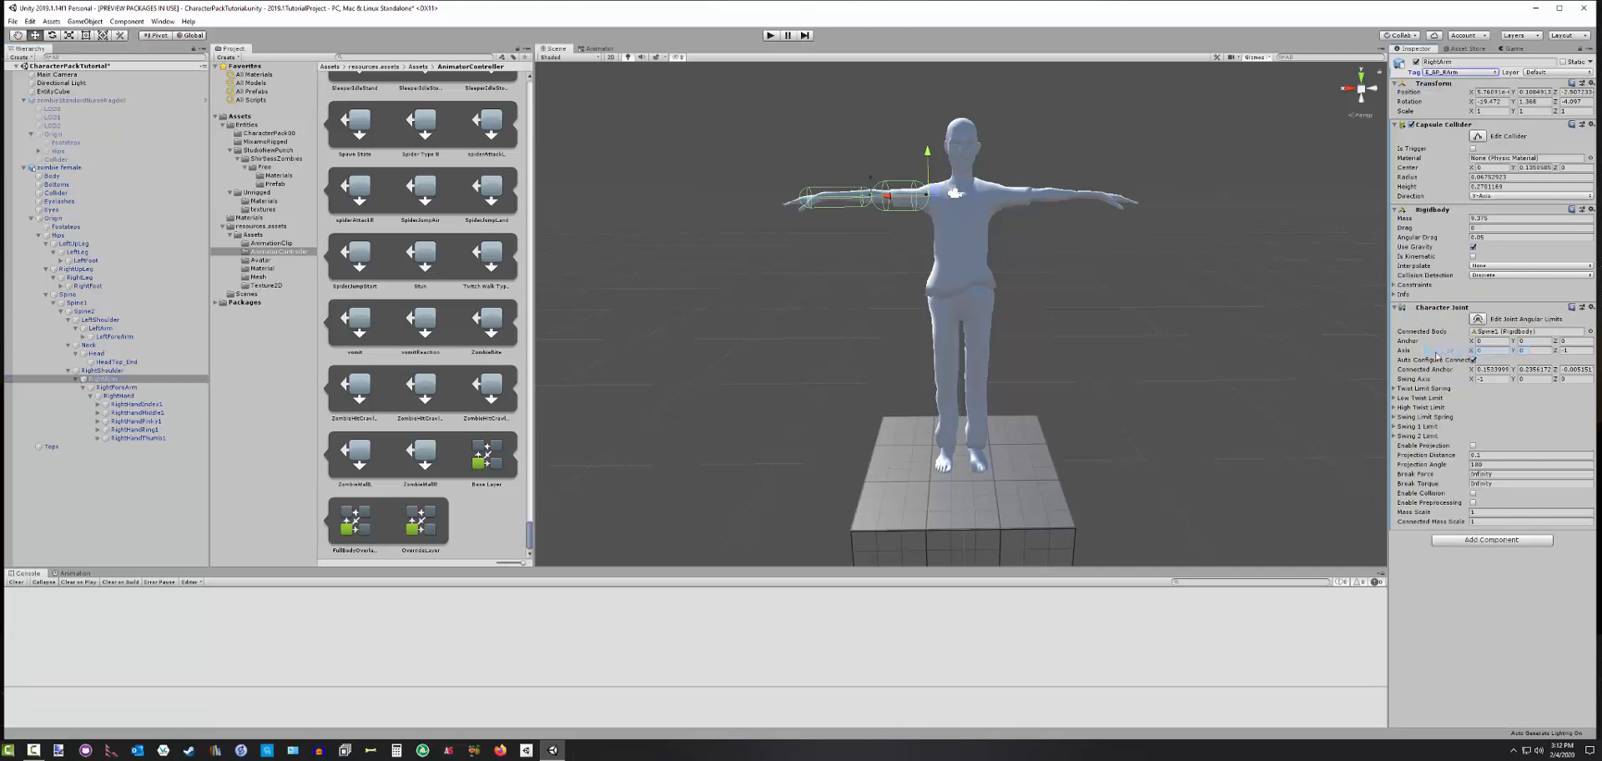
left_click(134, 387)
left_click(1456, 72)
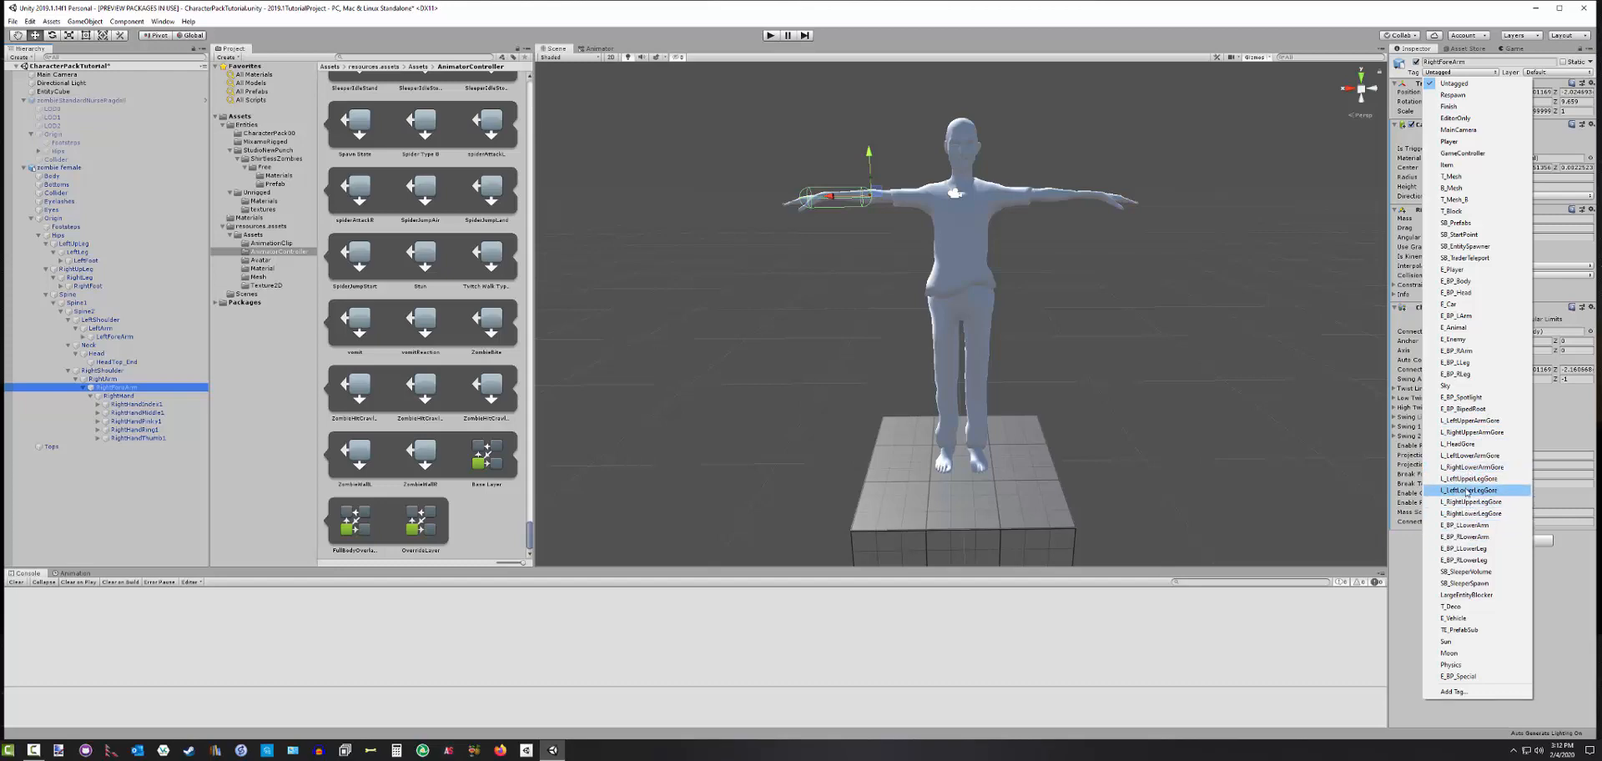
left_click(1473, 538)
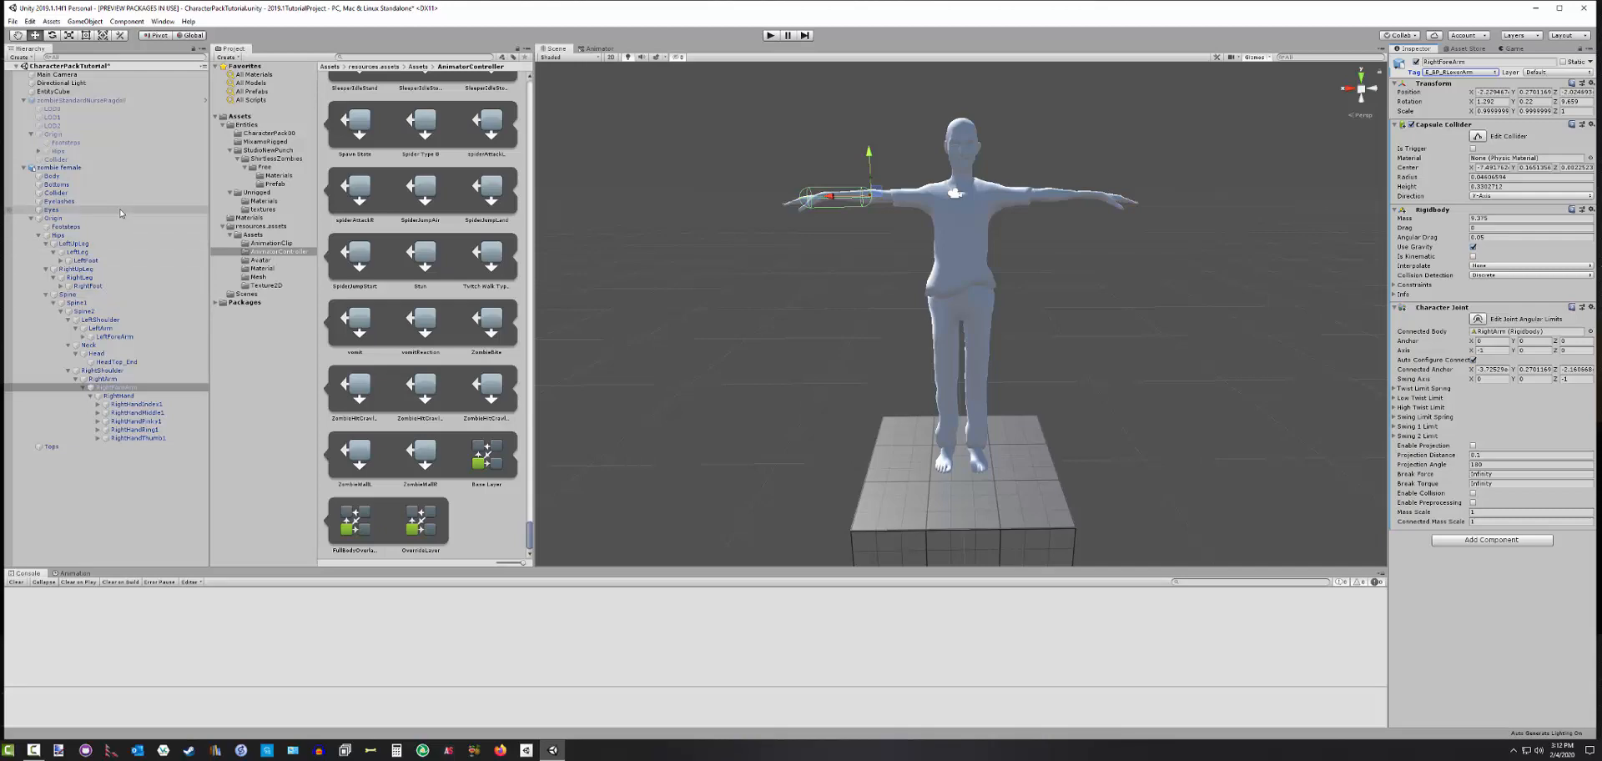
Duplicate the LeftUpperLegGore and RightUpperLegGore objects under the Hips of the inactive reference ragdoll
left_click(30, 135)
left_click(30, 135)
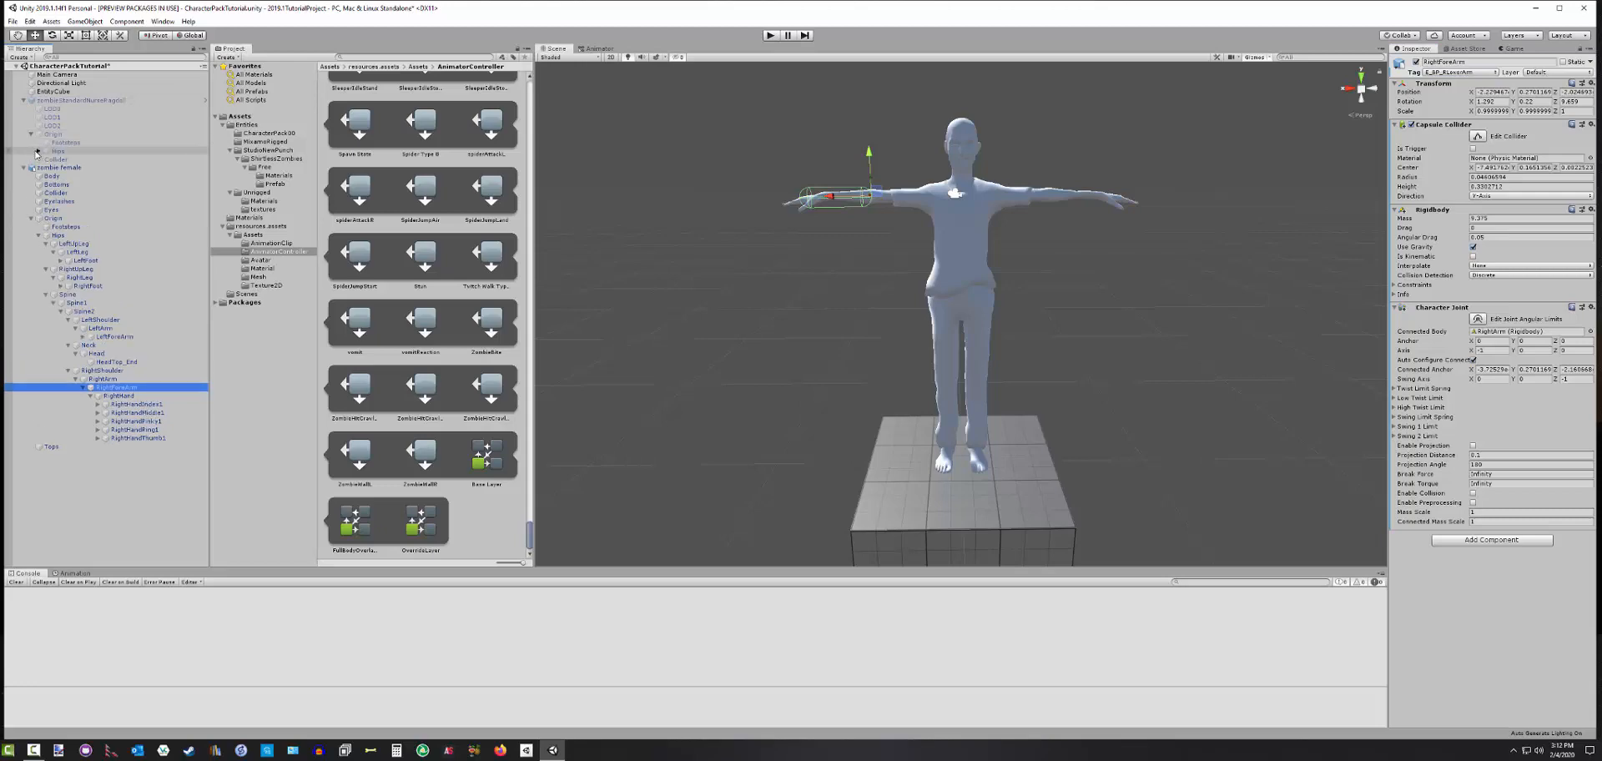
left_click(39, 151)
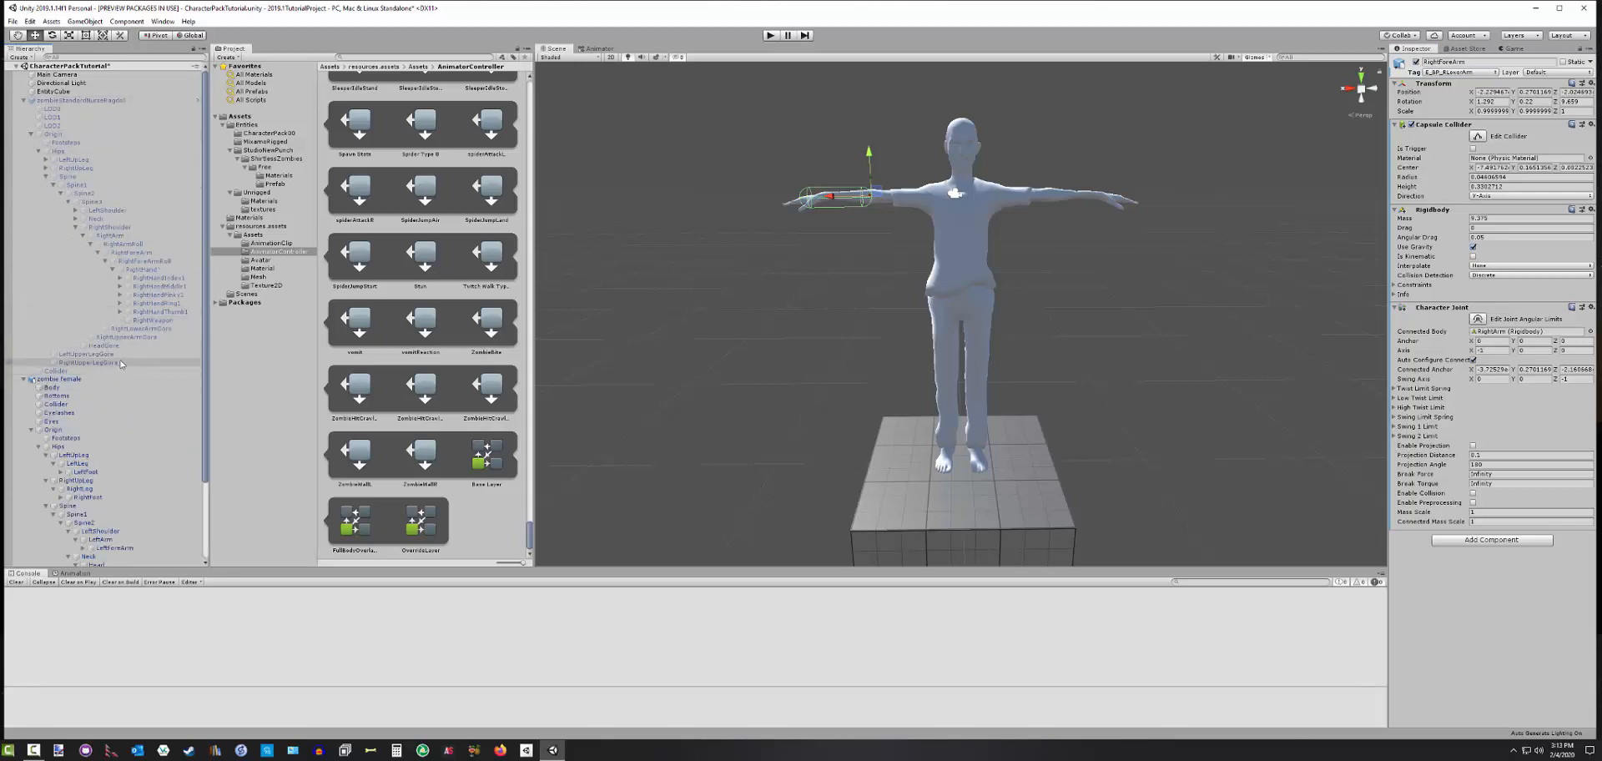
left_click(81, 354)
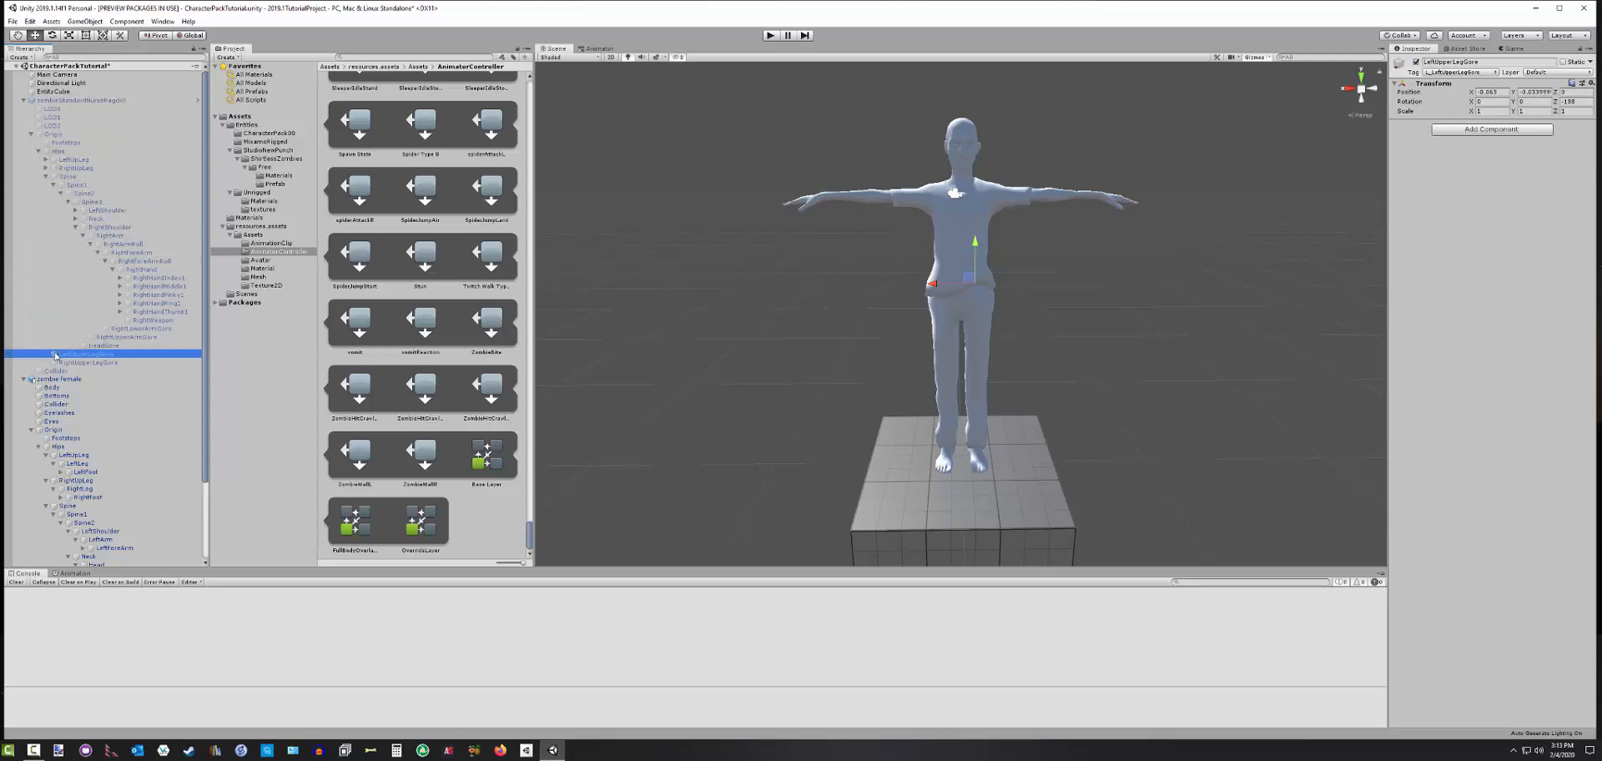
left_click(46, 176)
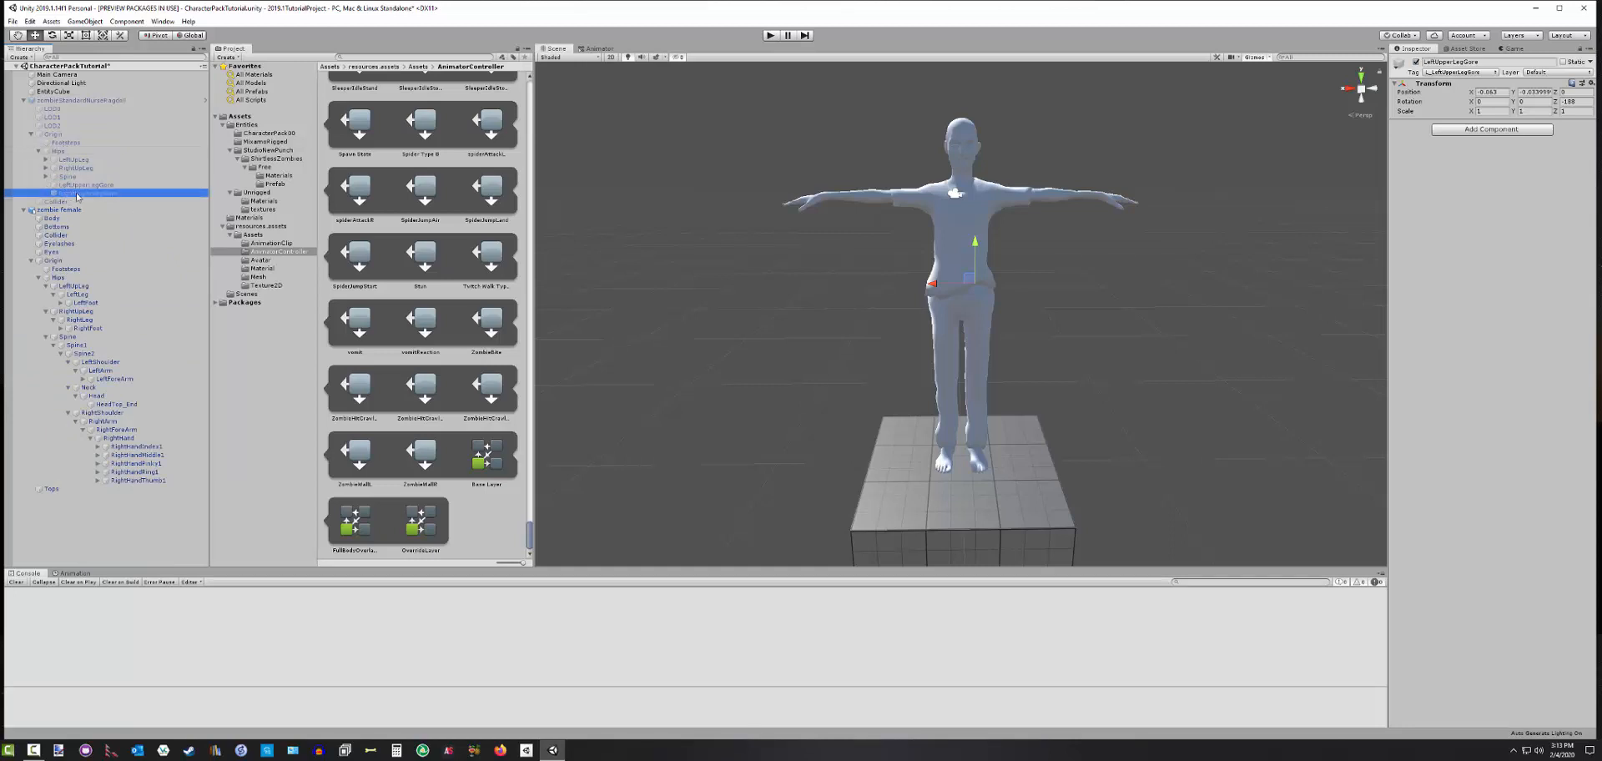
left_click(80, 192)
left_click(81, 185)
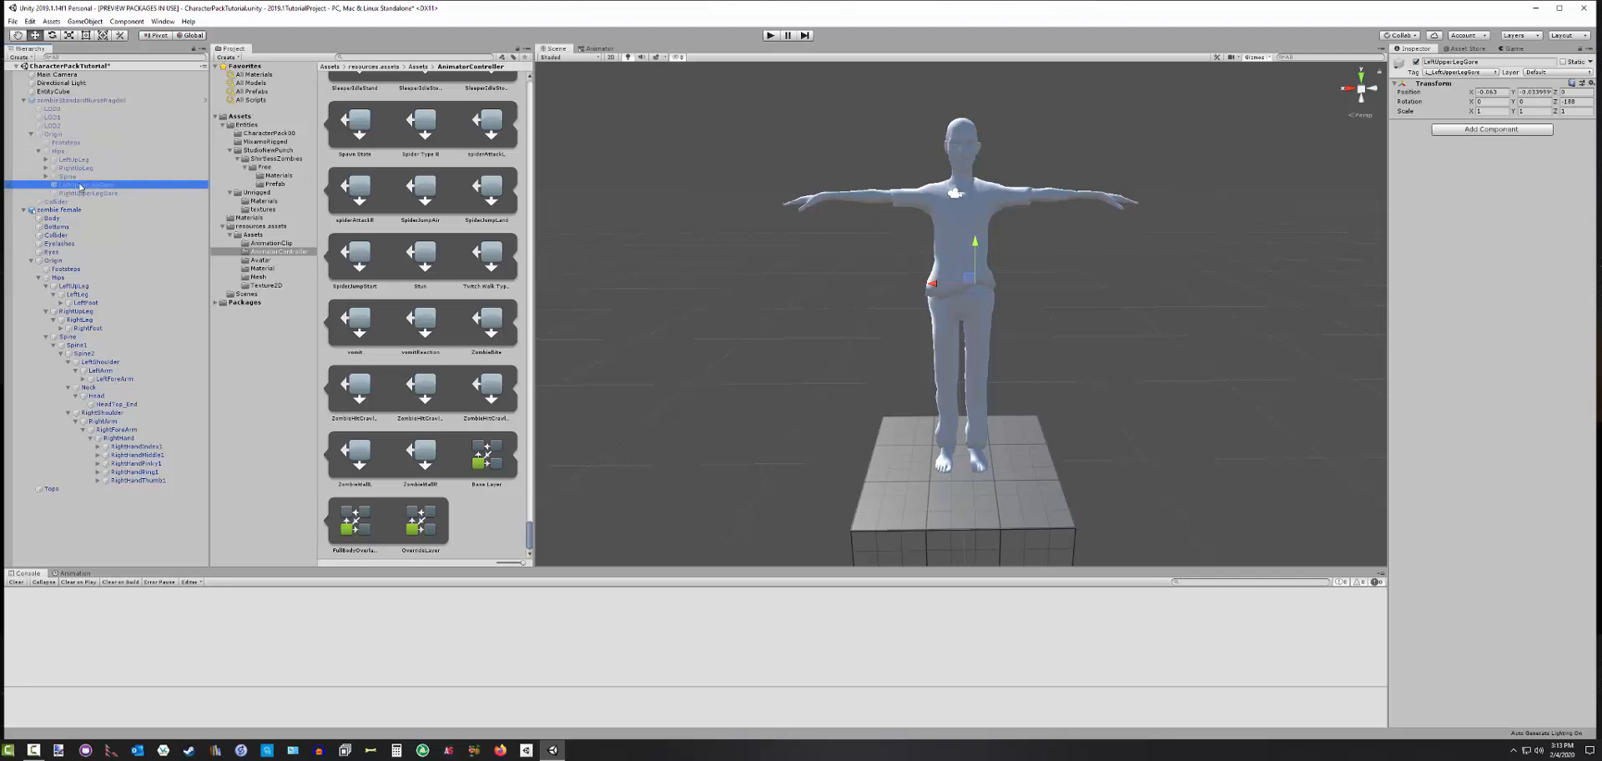
key("ctrl+d")
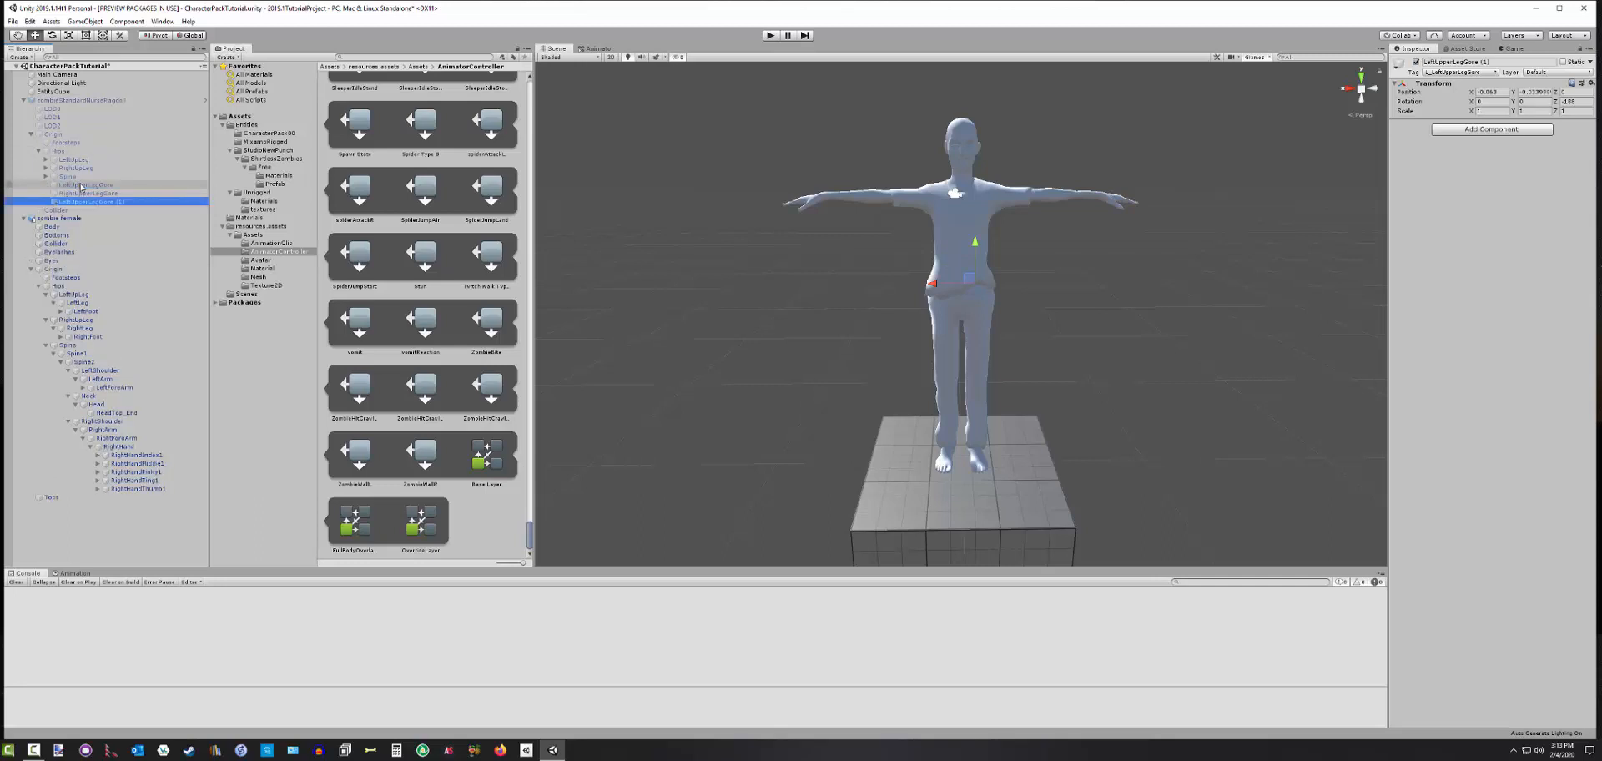
left_click(82, 193)
key("ctrl+d")
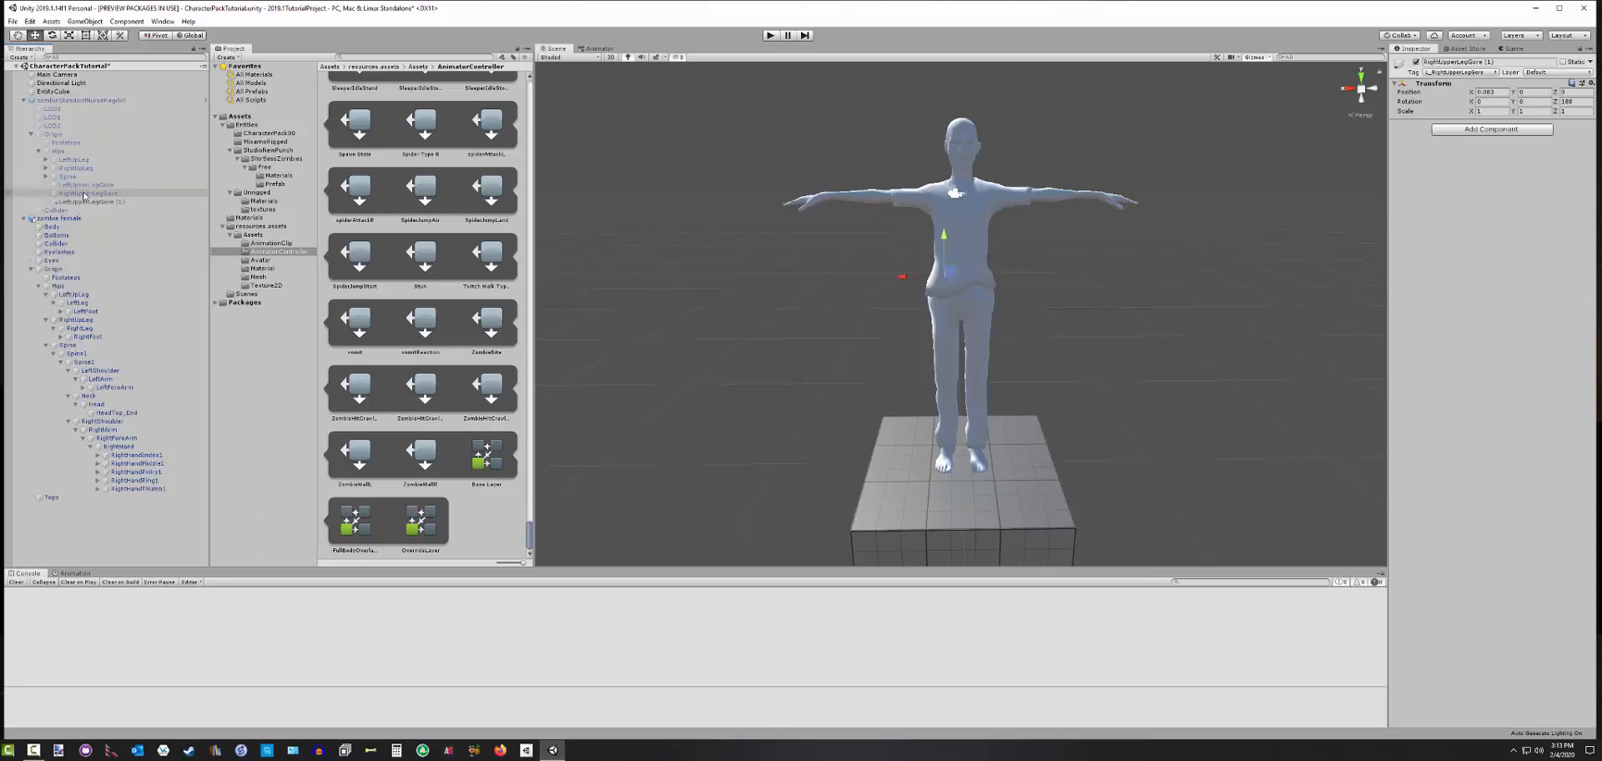
Move both upper leg gore copies under the zombie female's Hips, with the left one below the right one
left_click(81, 204)
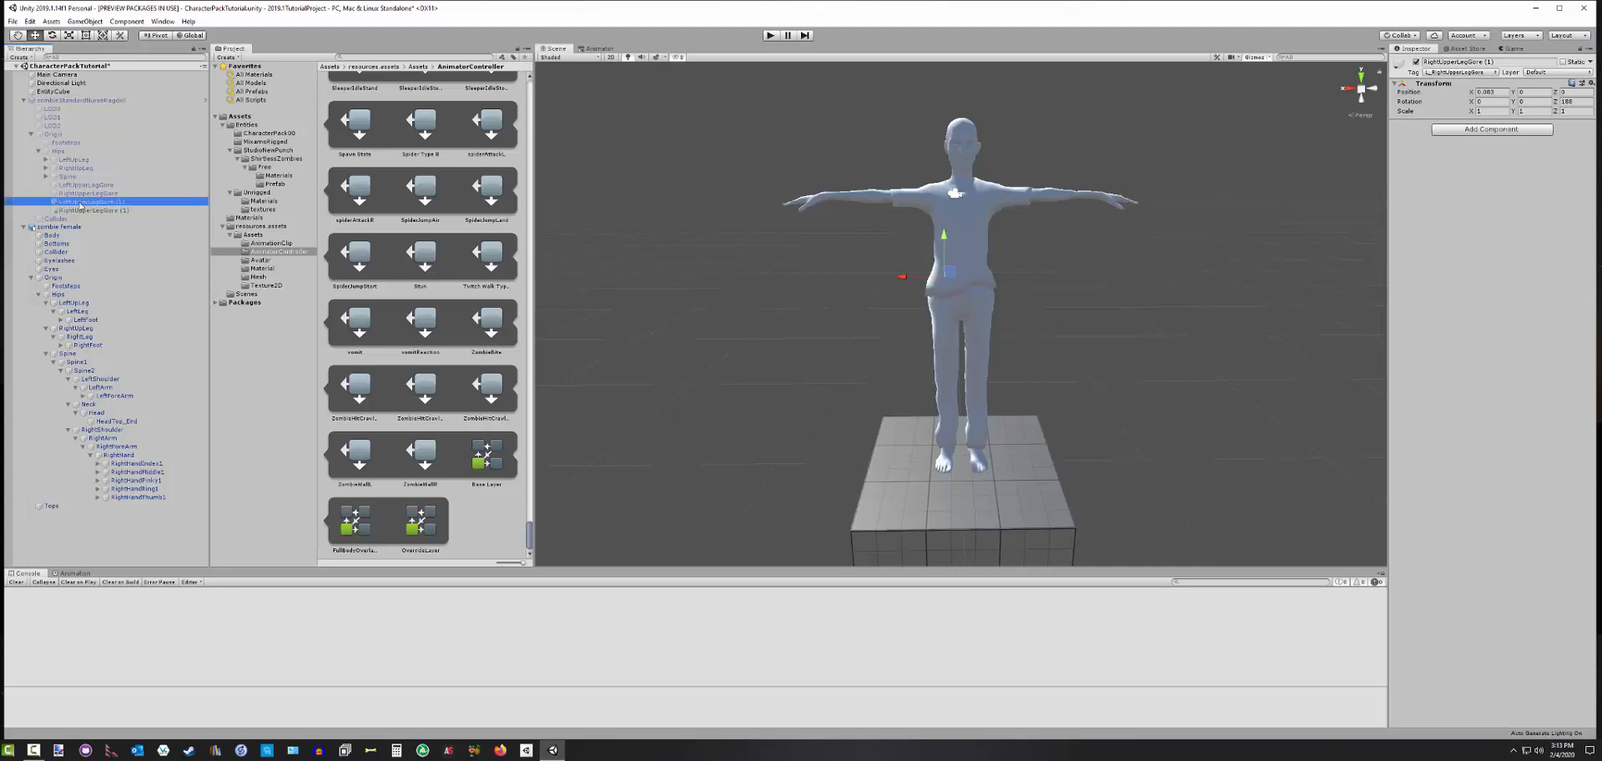
left_click_drag(81, 204, 65, 297)
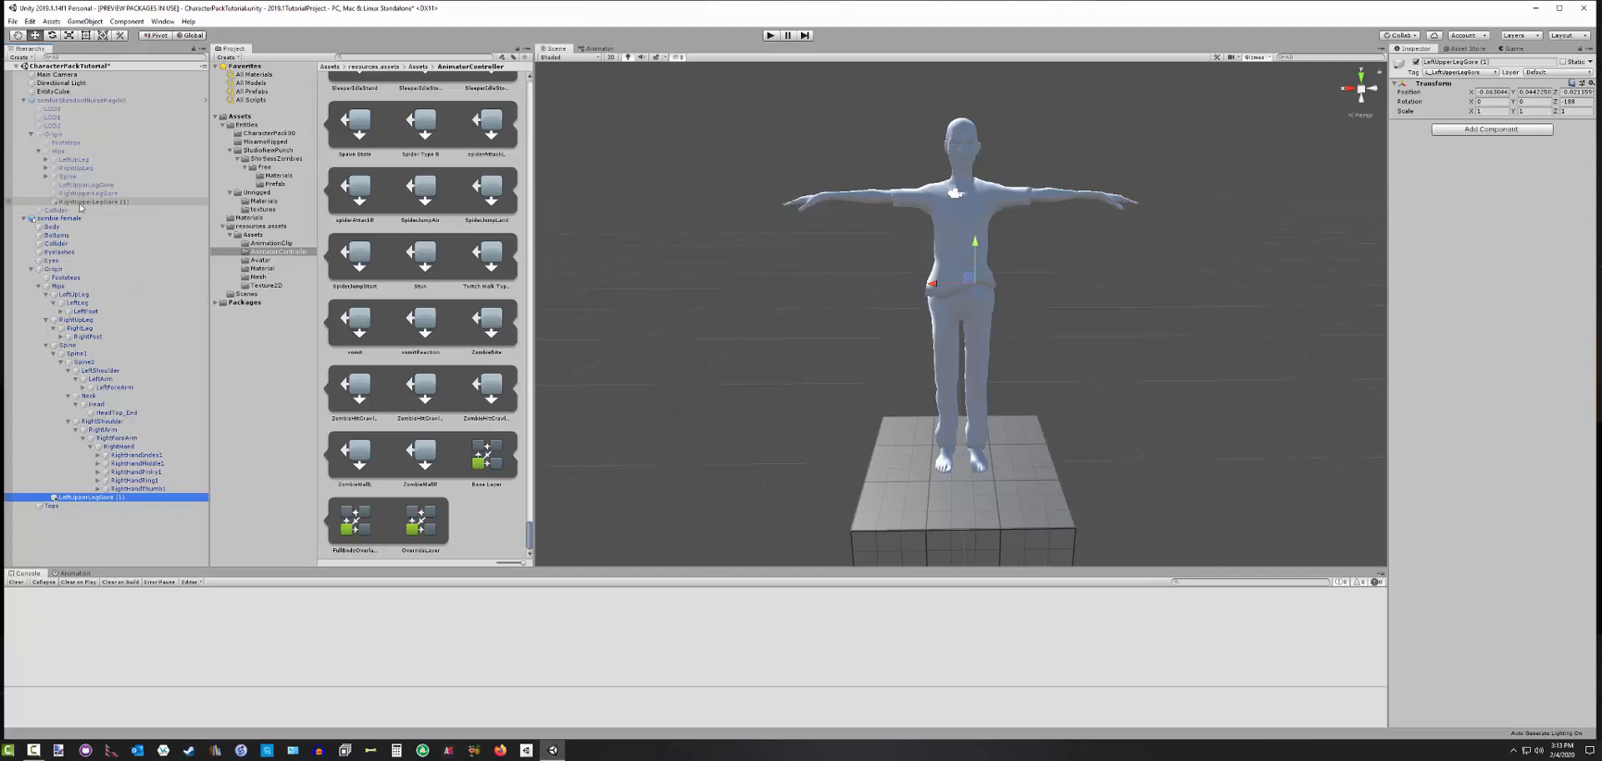
left_click_drag(81, 204, 62, 288)
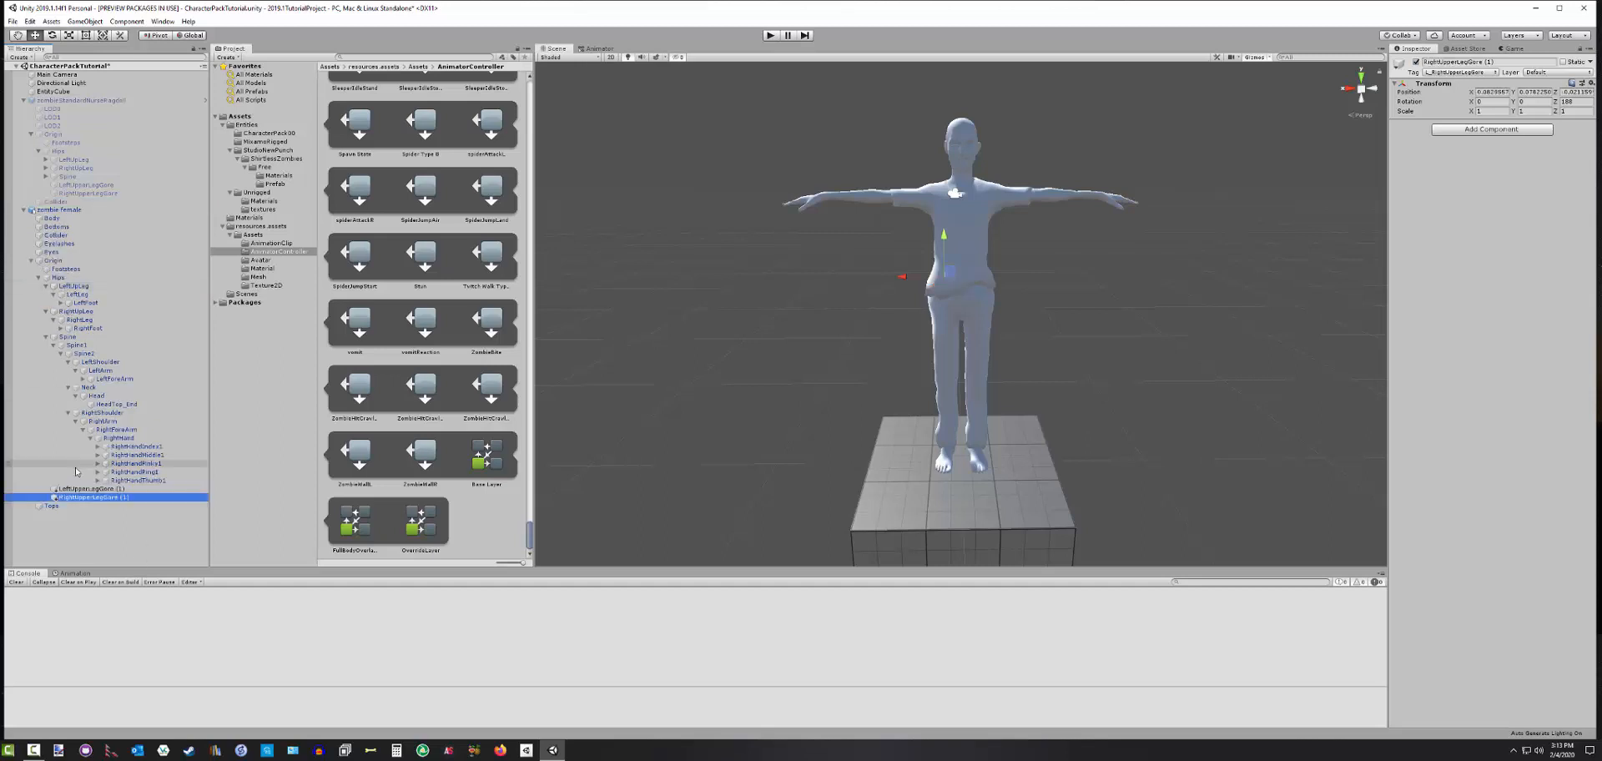
left_click_drag(76, 488, 76, 281)
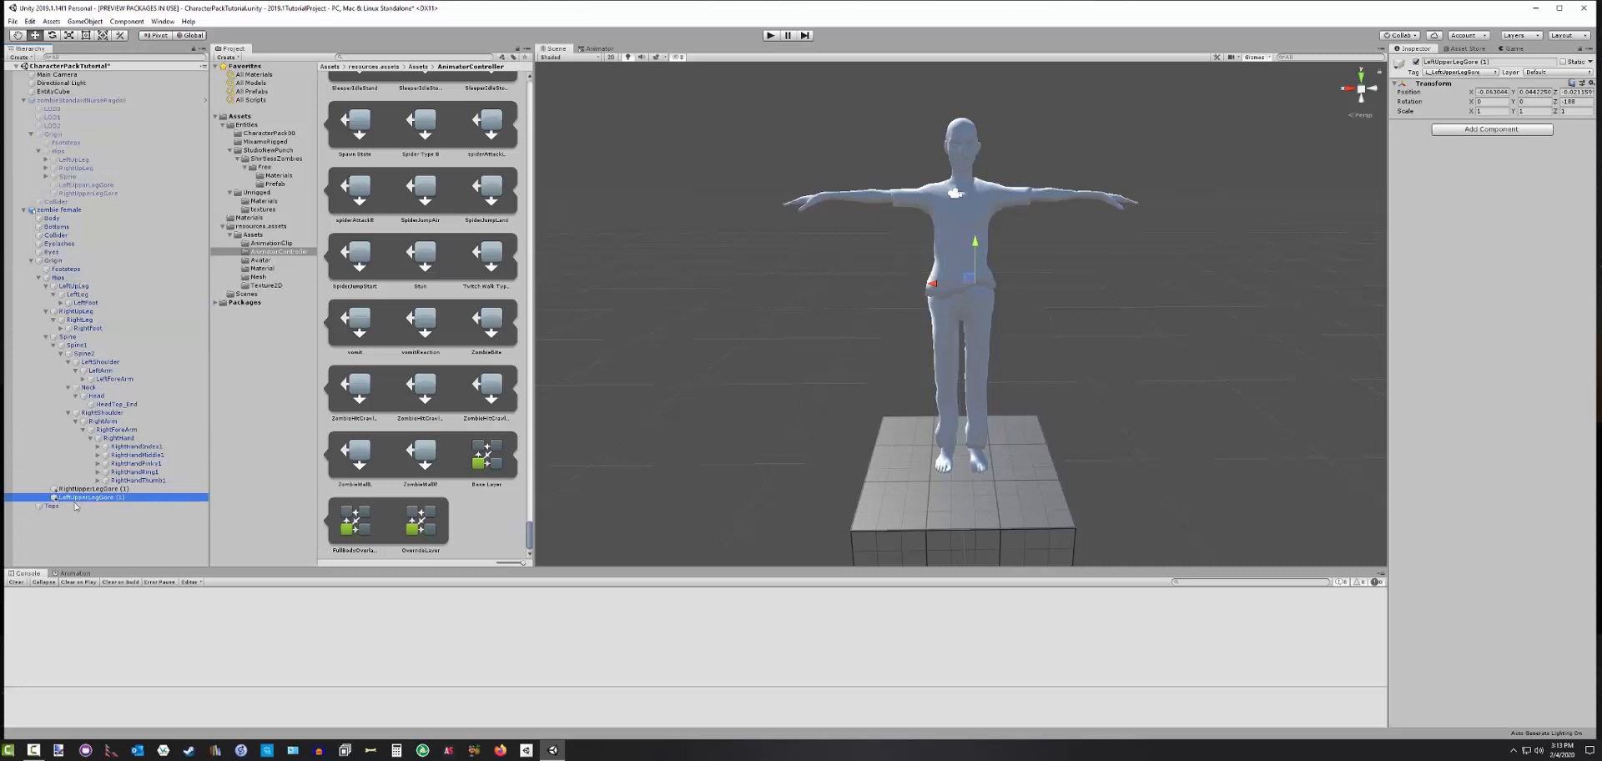
Rename the zombie female's gore copies to RightUpperLegGore and LeftUpperLegGore, and select RightUpperLegGore
left_click(130, 490)
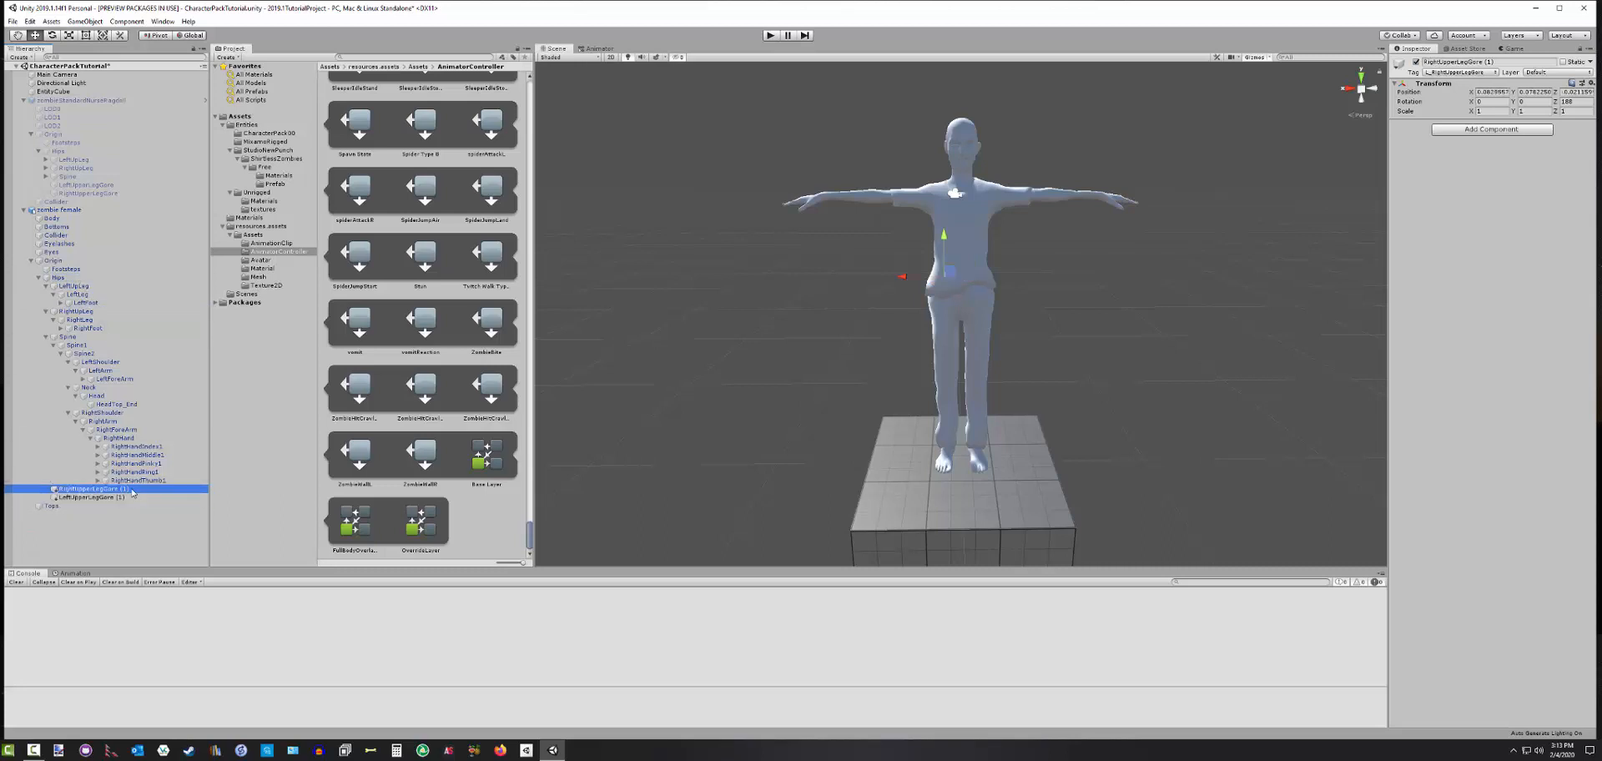
left_click(131, 489)
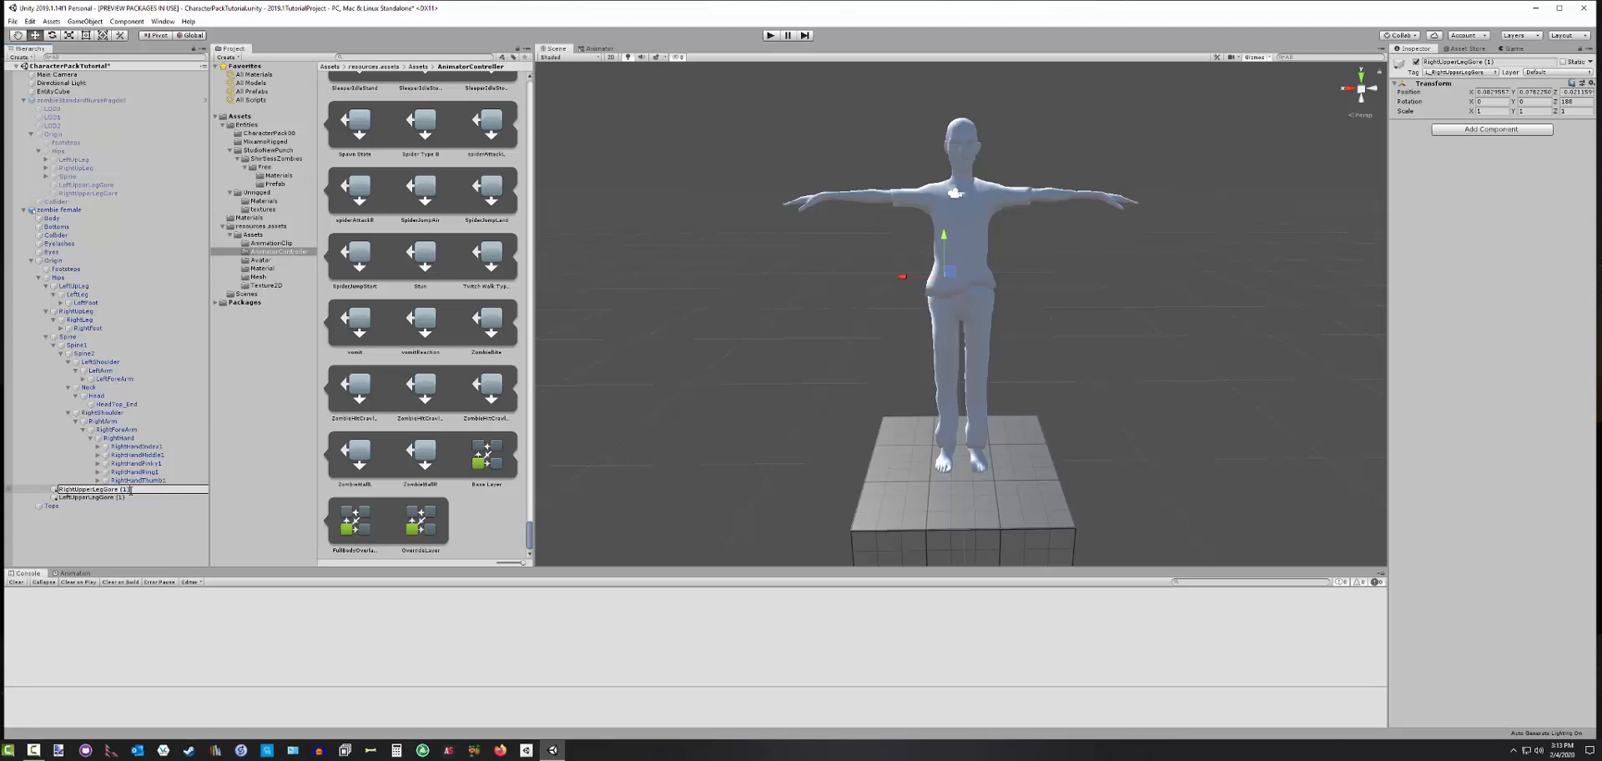
key("BackSpace")
key("BackSpace")
key("Return")
left_click(127, 498)
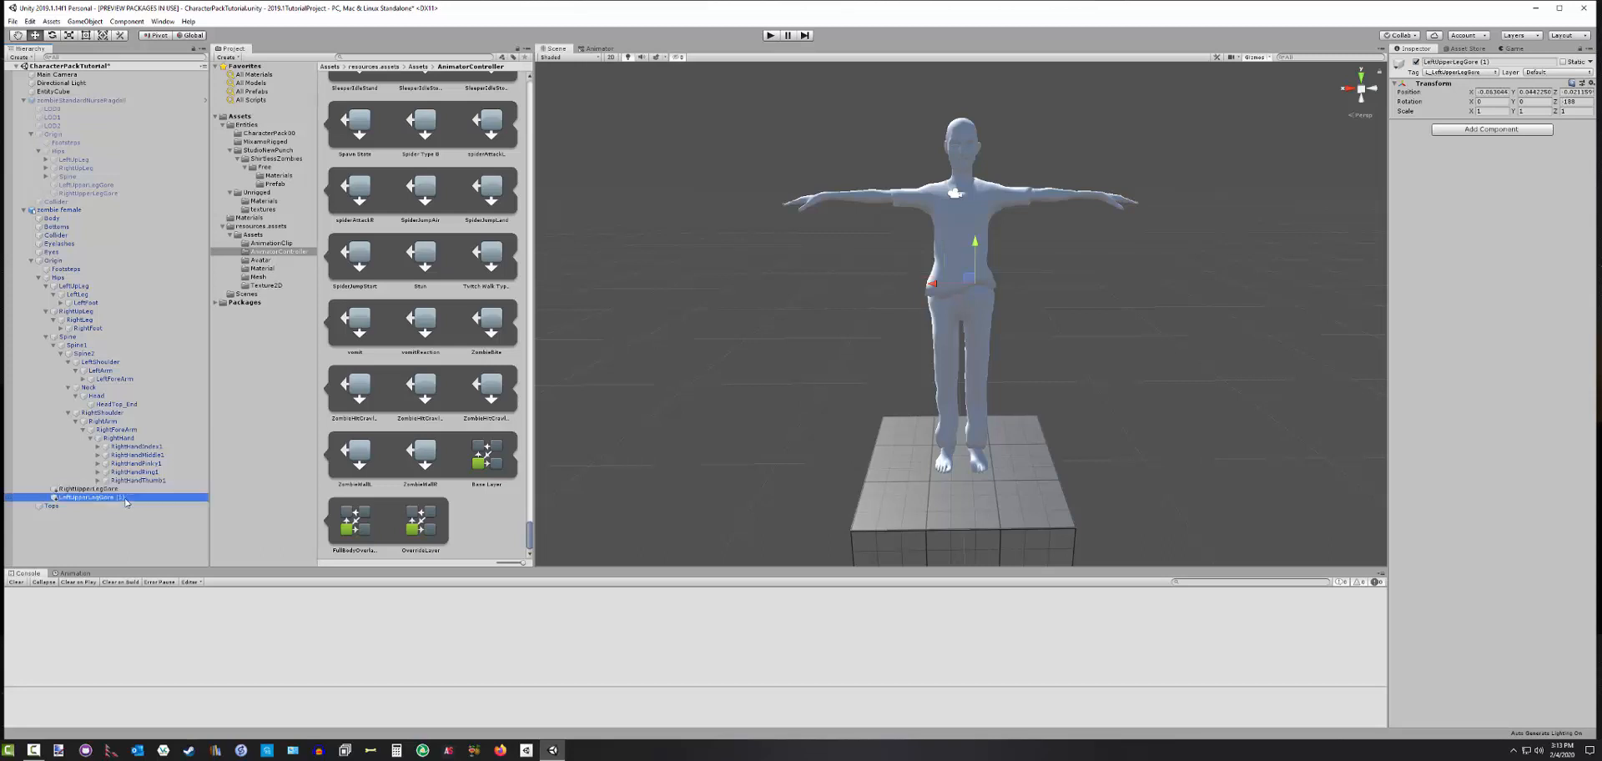
left_click(128, 498)
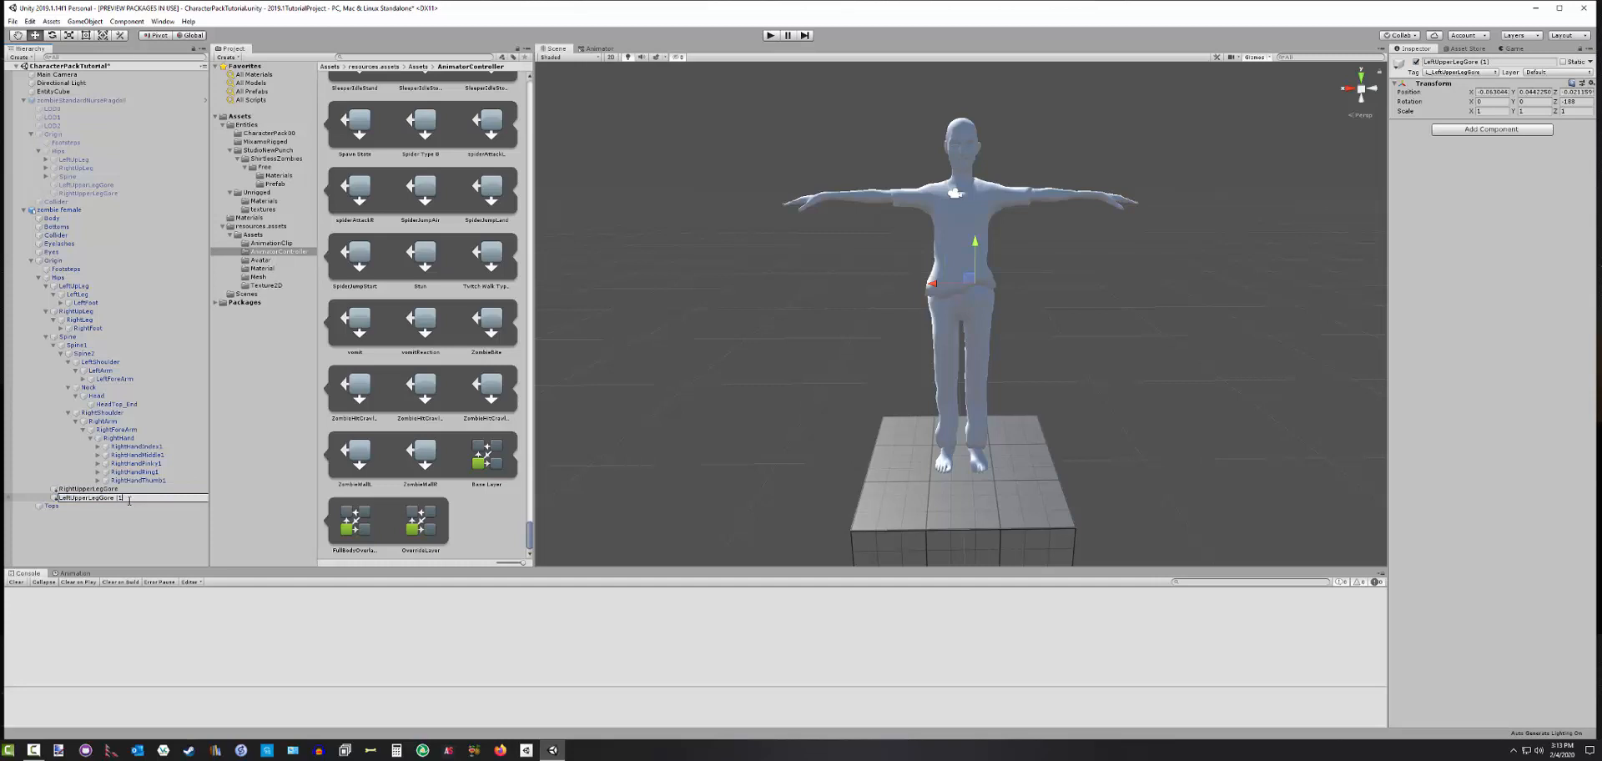
left_click(102, 543)
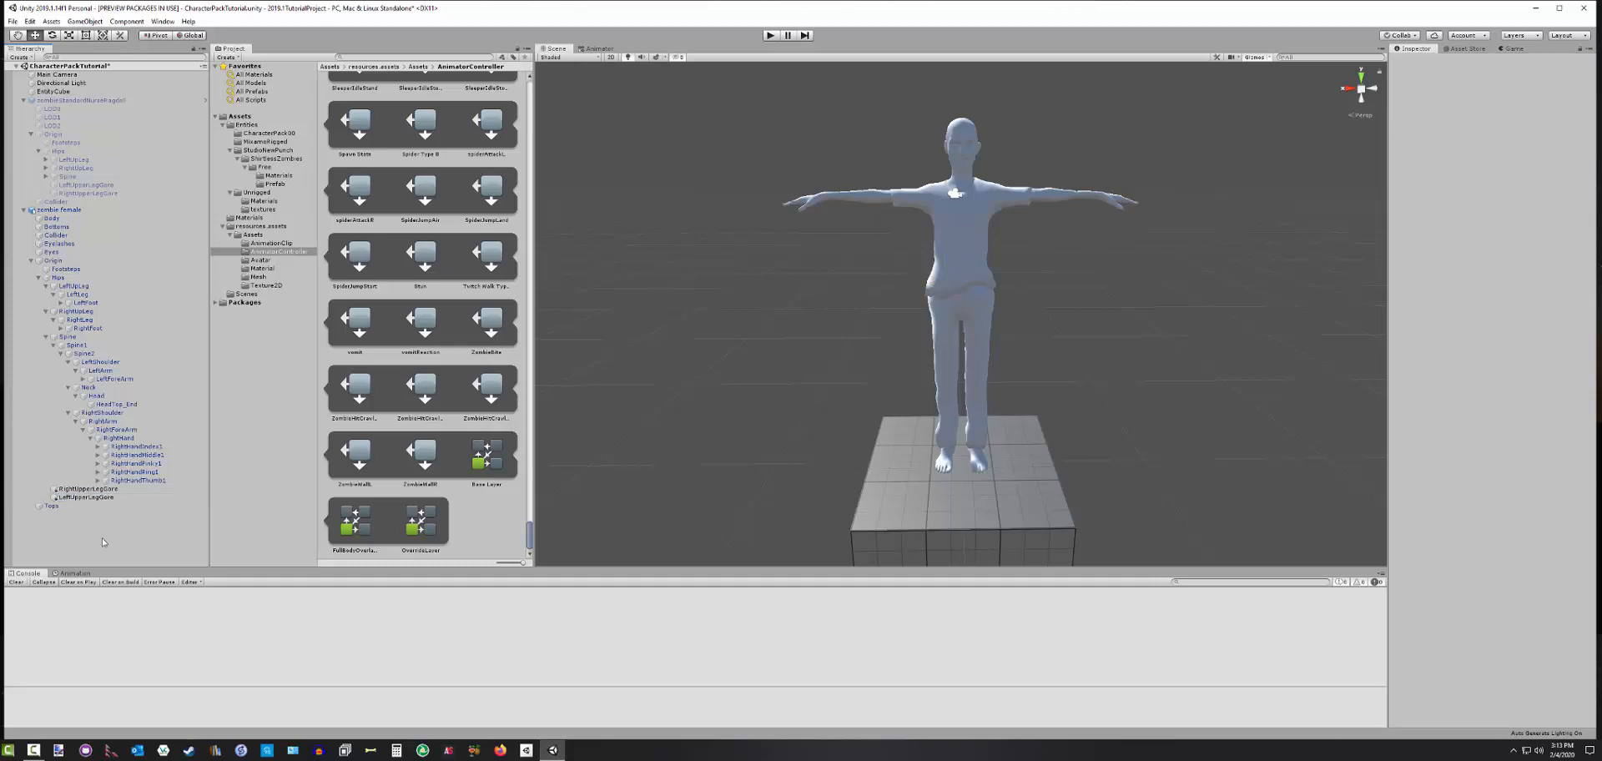
left_click(89, 490)
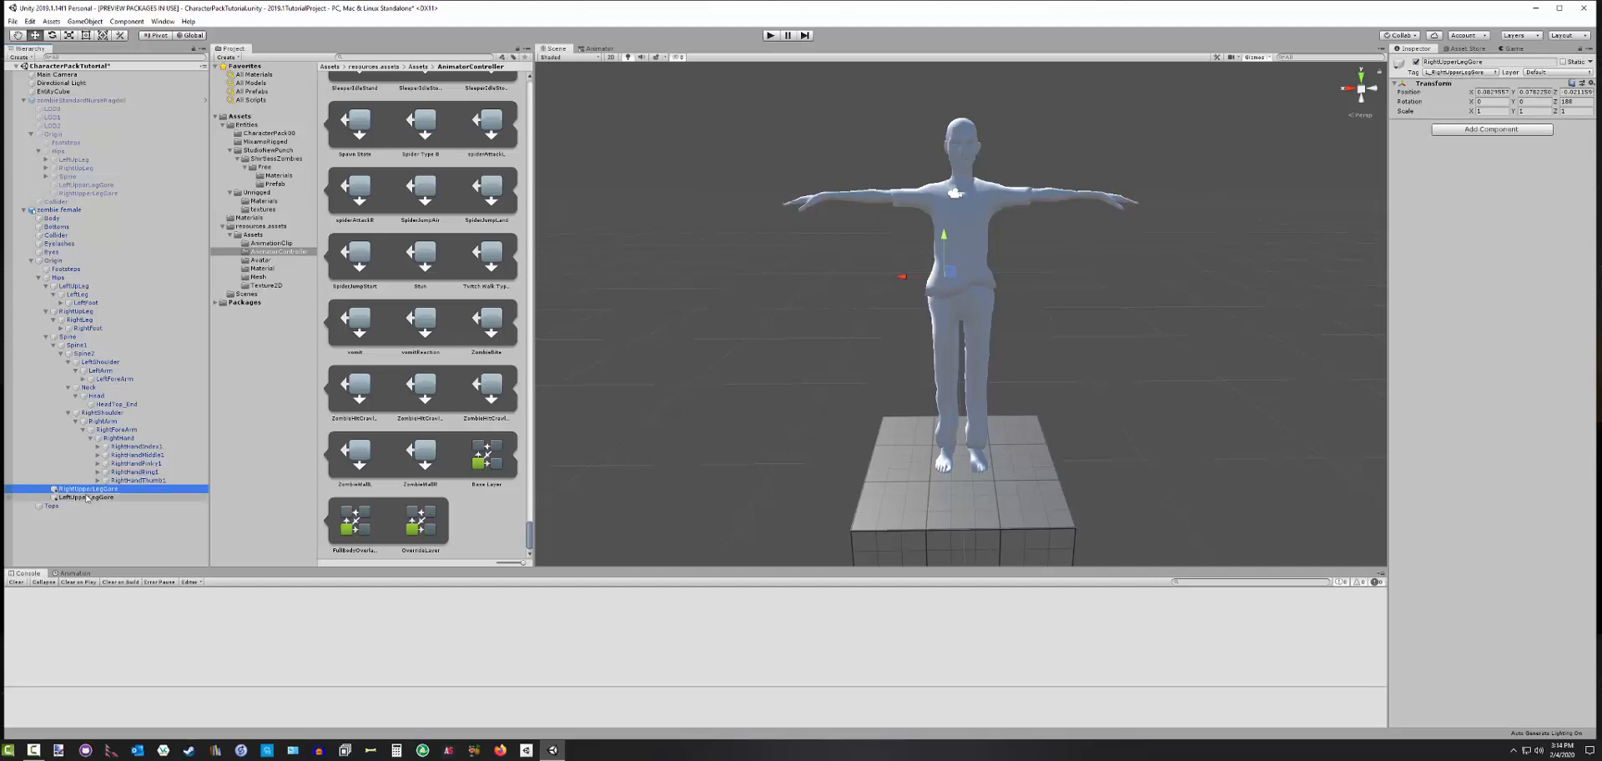
Duplicate the LeftLowerLegGore and RightLowerLegGore objects under the upper leg bones of the inactive reference ragdoll
key("Down")
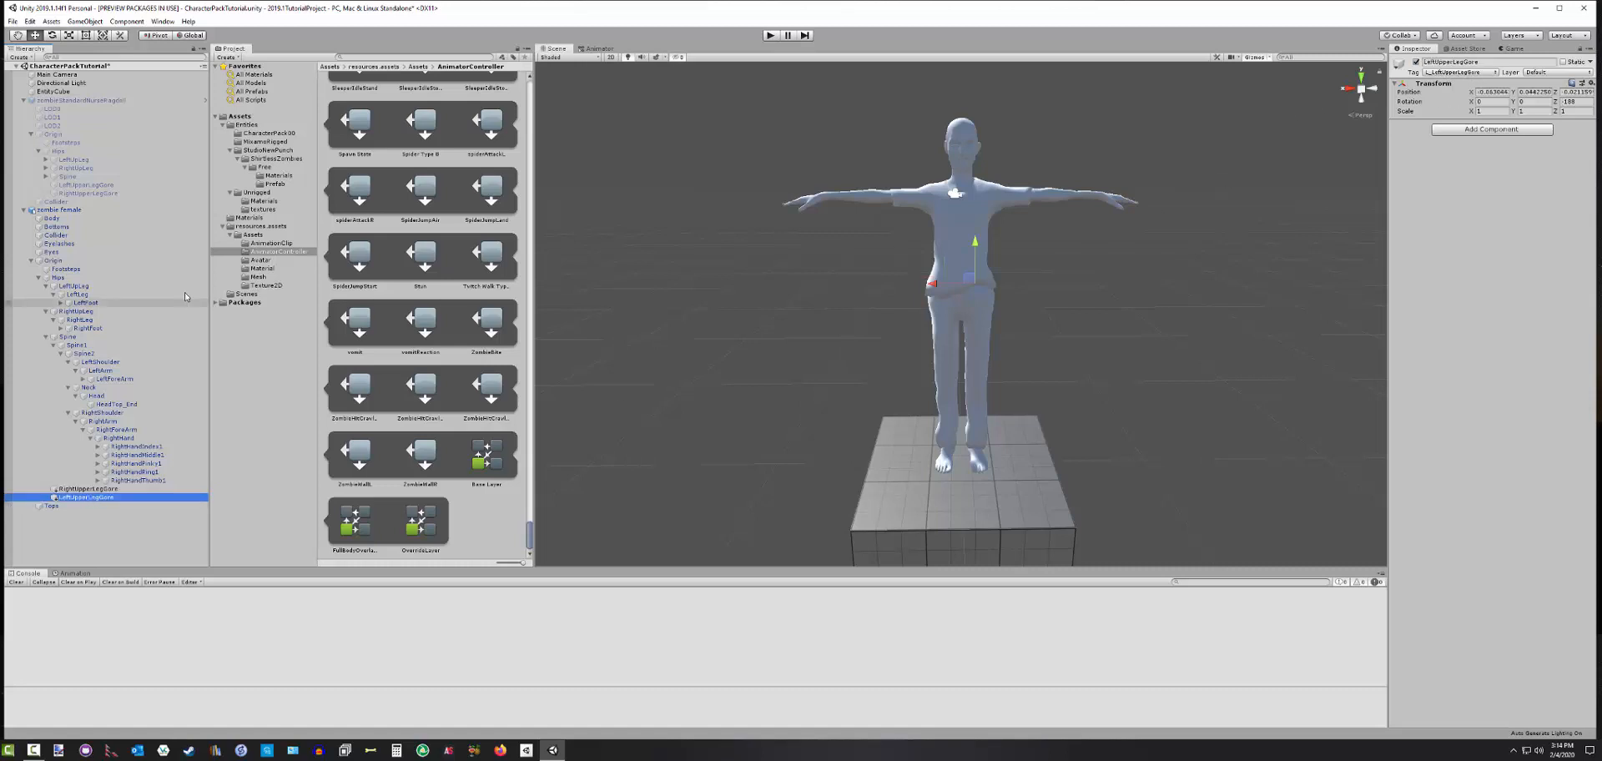
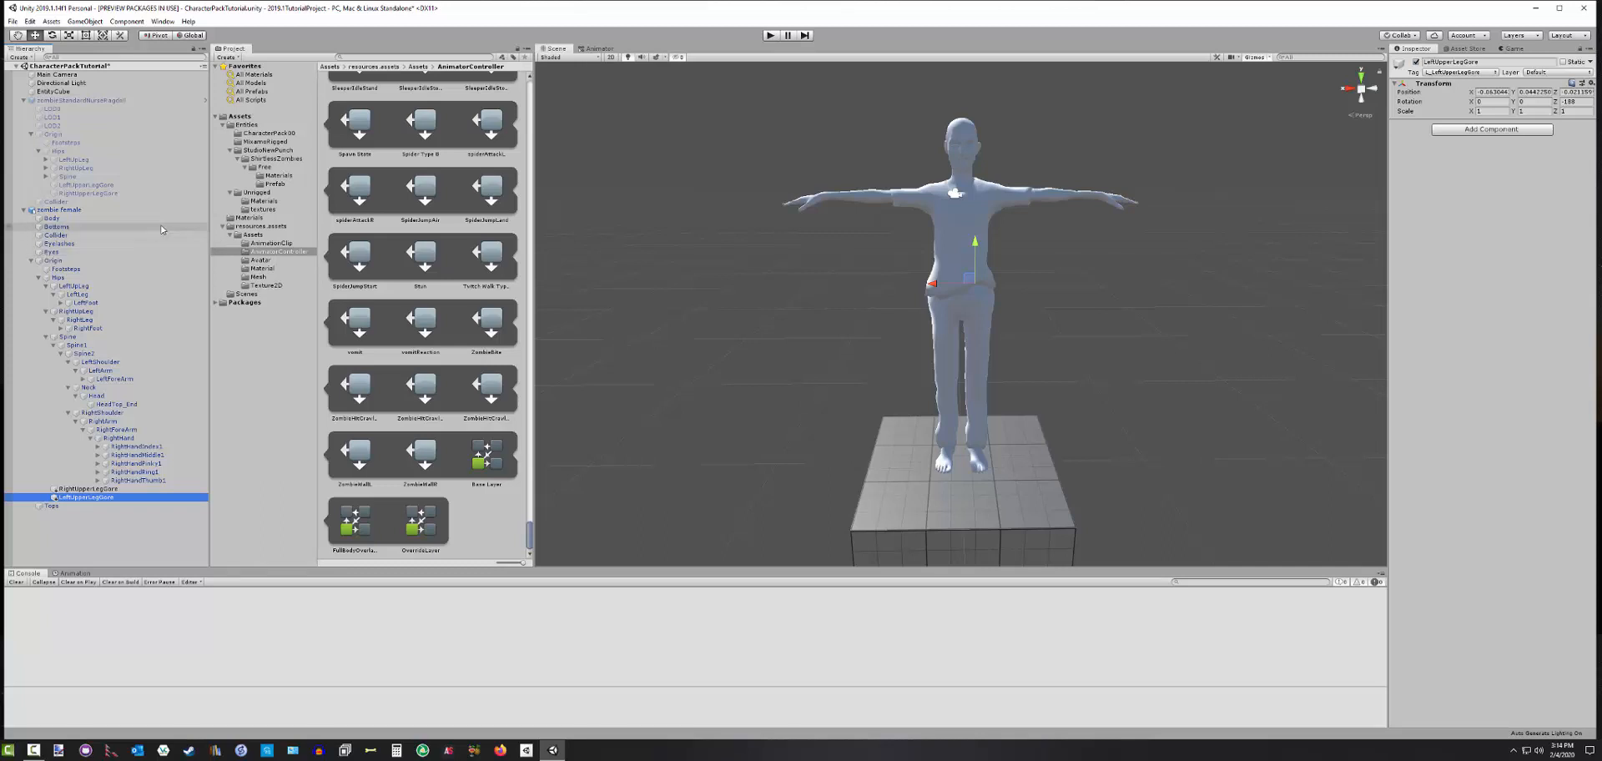
left_click(46, 160)
left_click(45, 184)
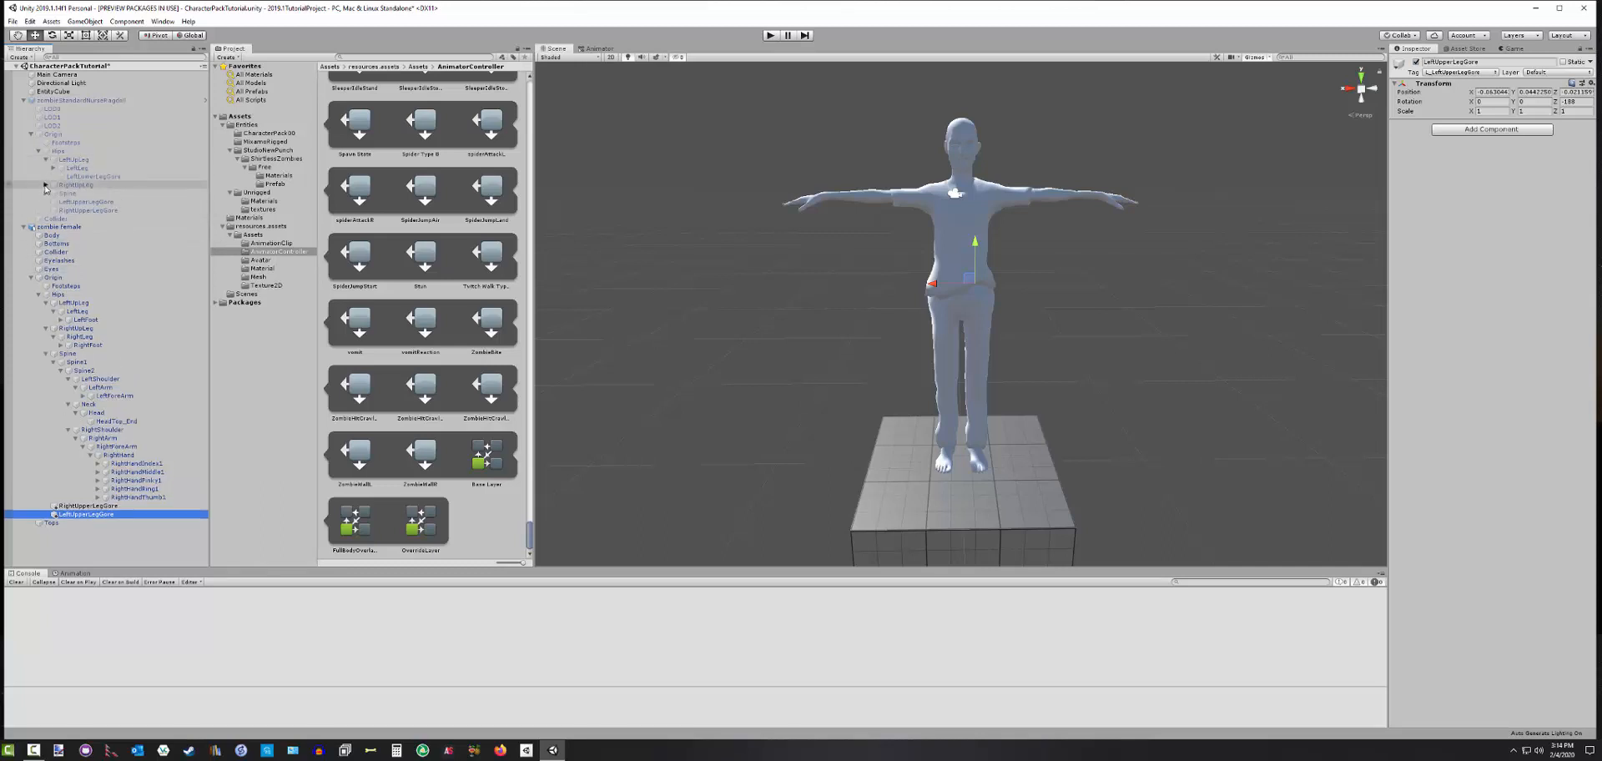
left_click(84, 177)
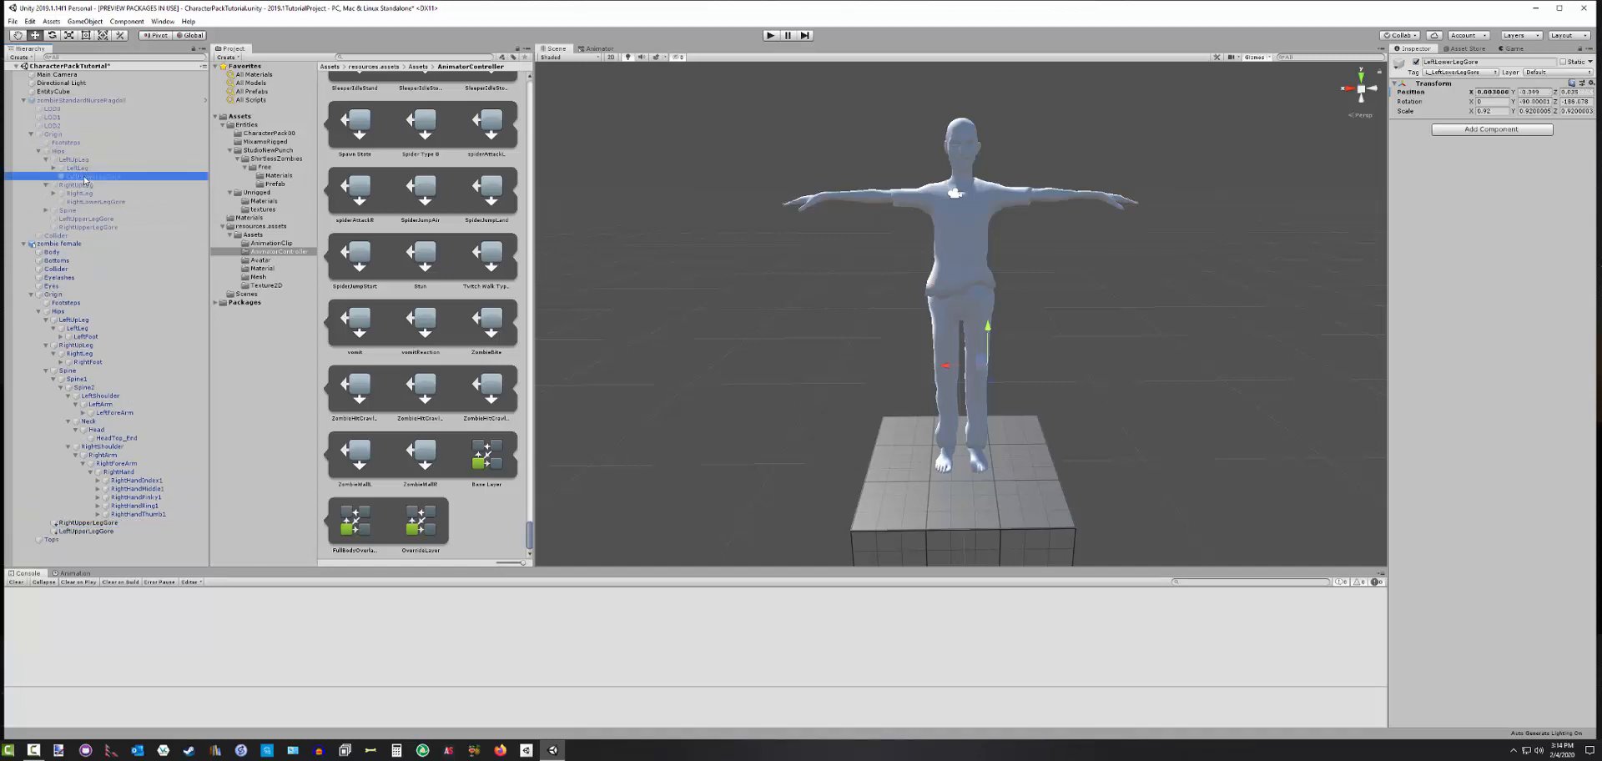
key("ctrl+d")
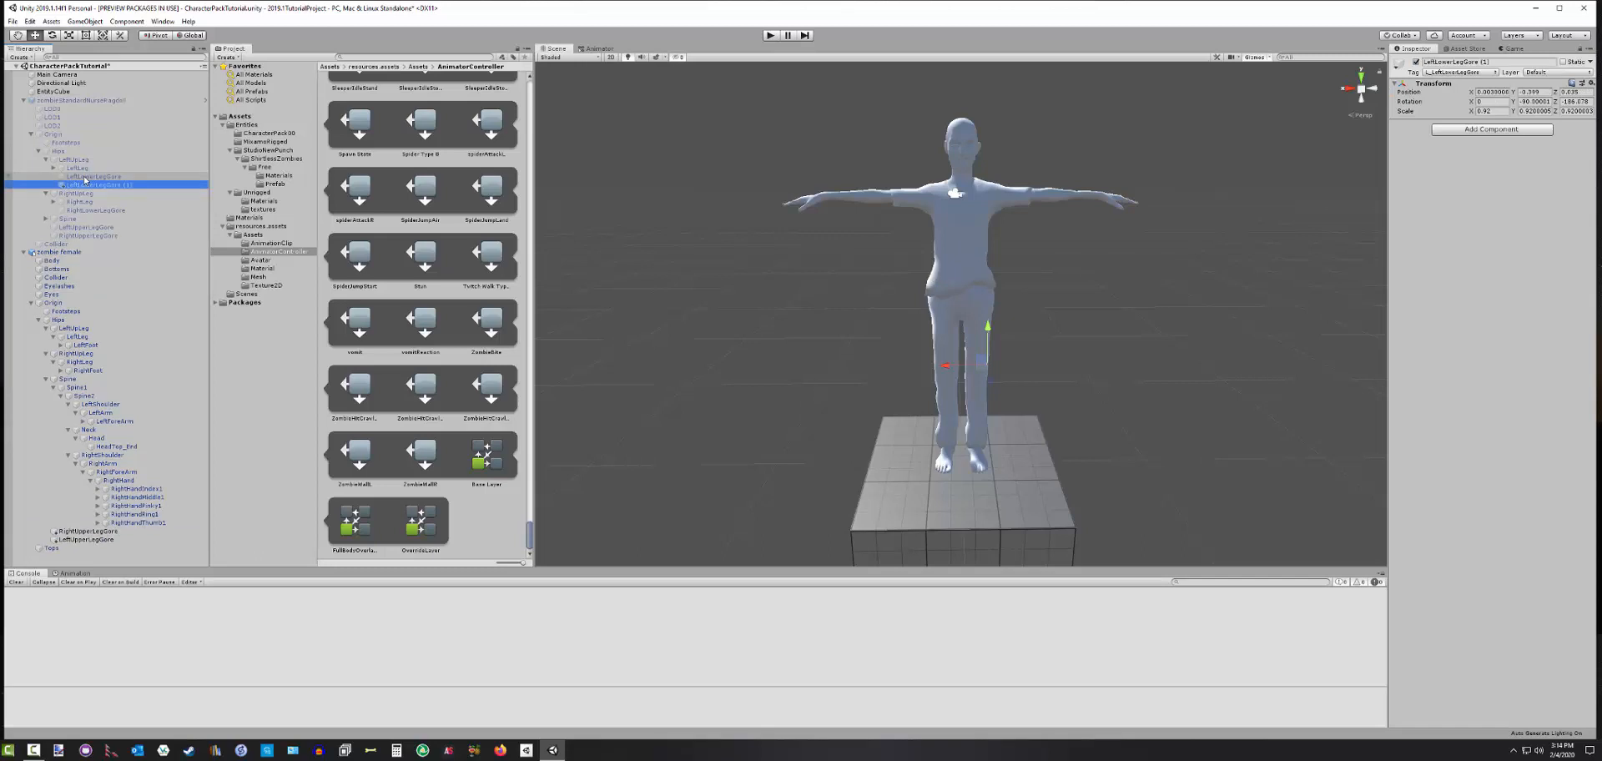
left_click(84, 210)
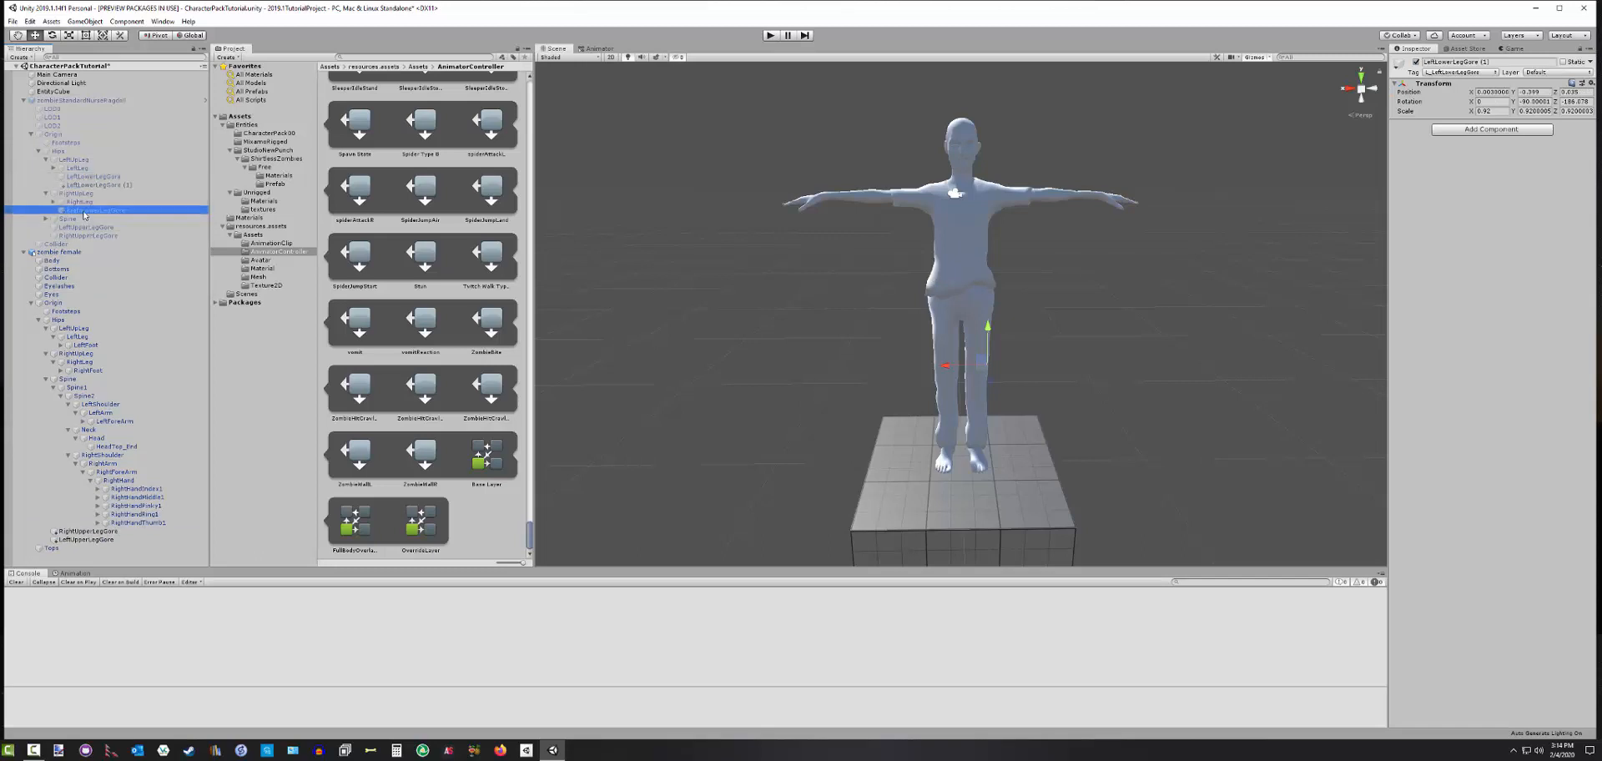
key("ctrl+d")
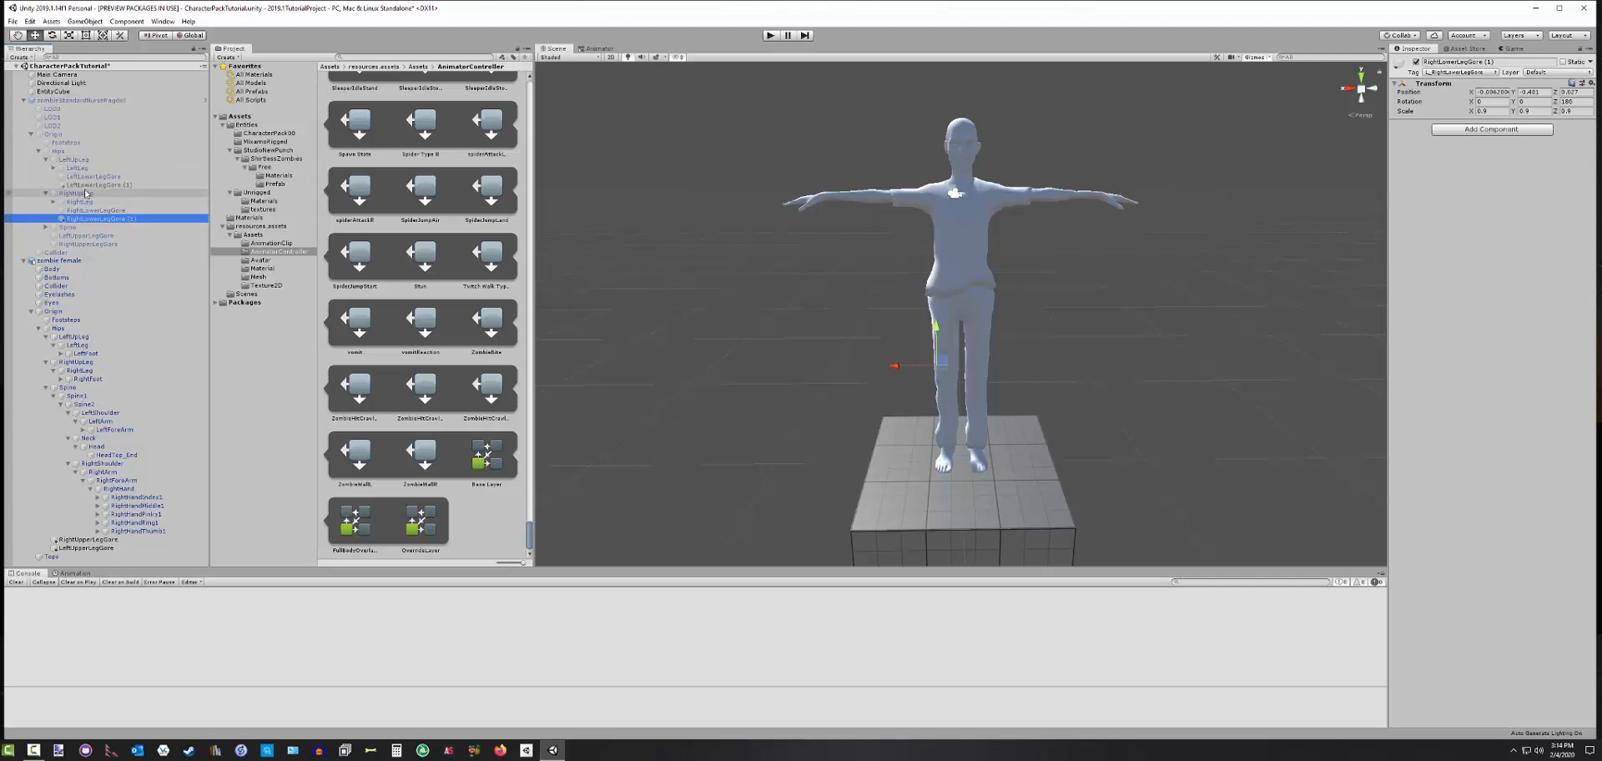
Move the left lower leg gore copy under the zombie female's LeftUpLeg and the right copy under its RightUpLeg
left_click(87, 185)
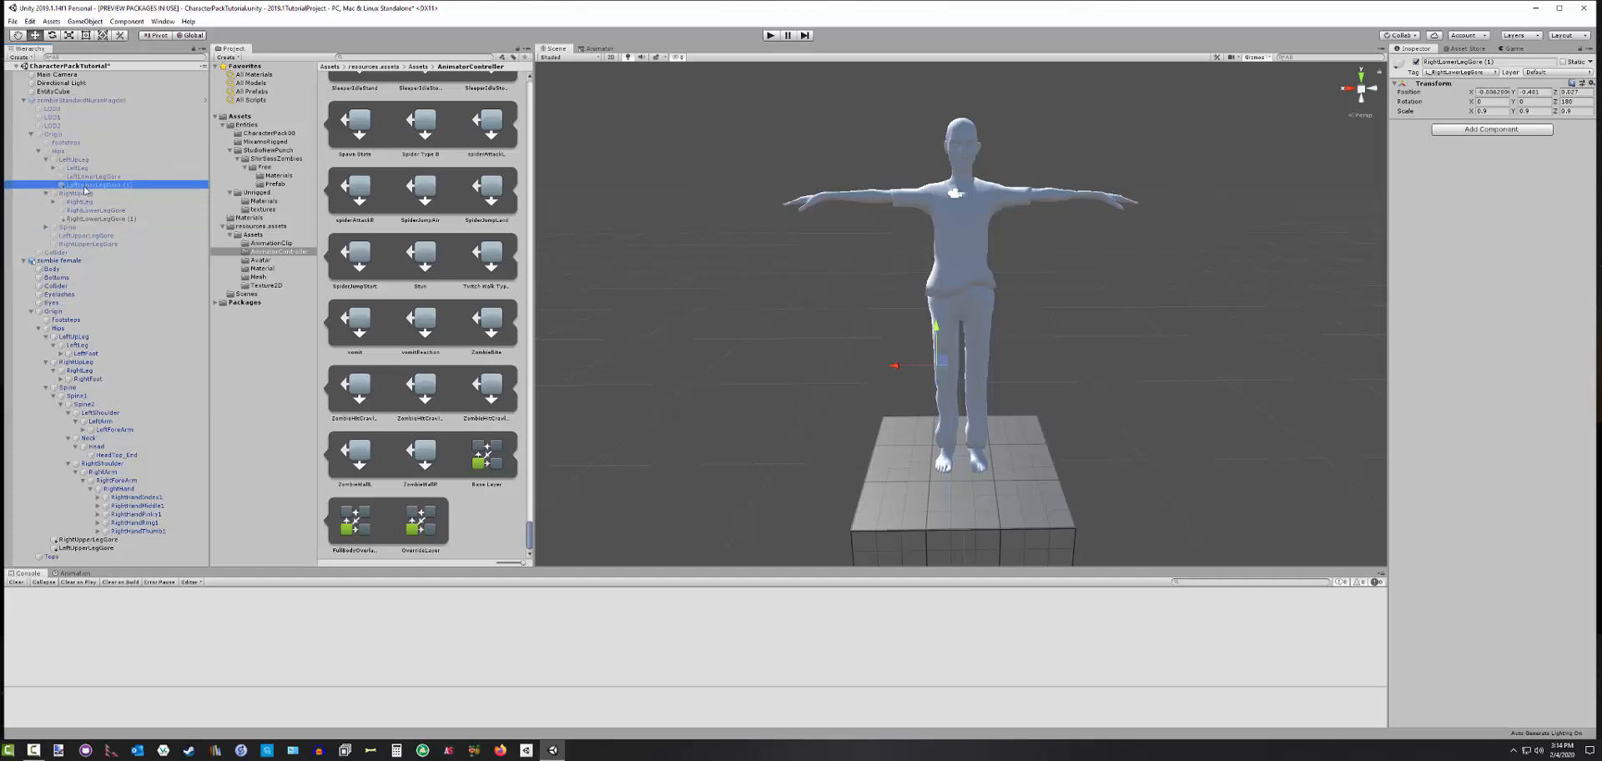
left_click_drag(85, 190, 77, 342)
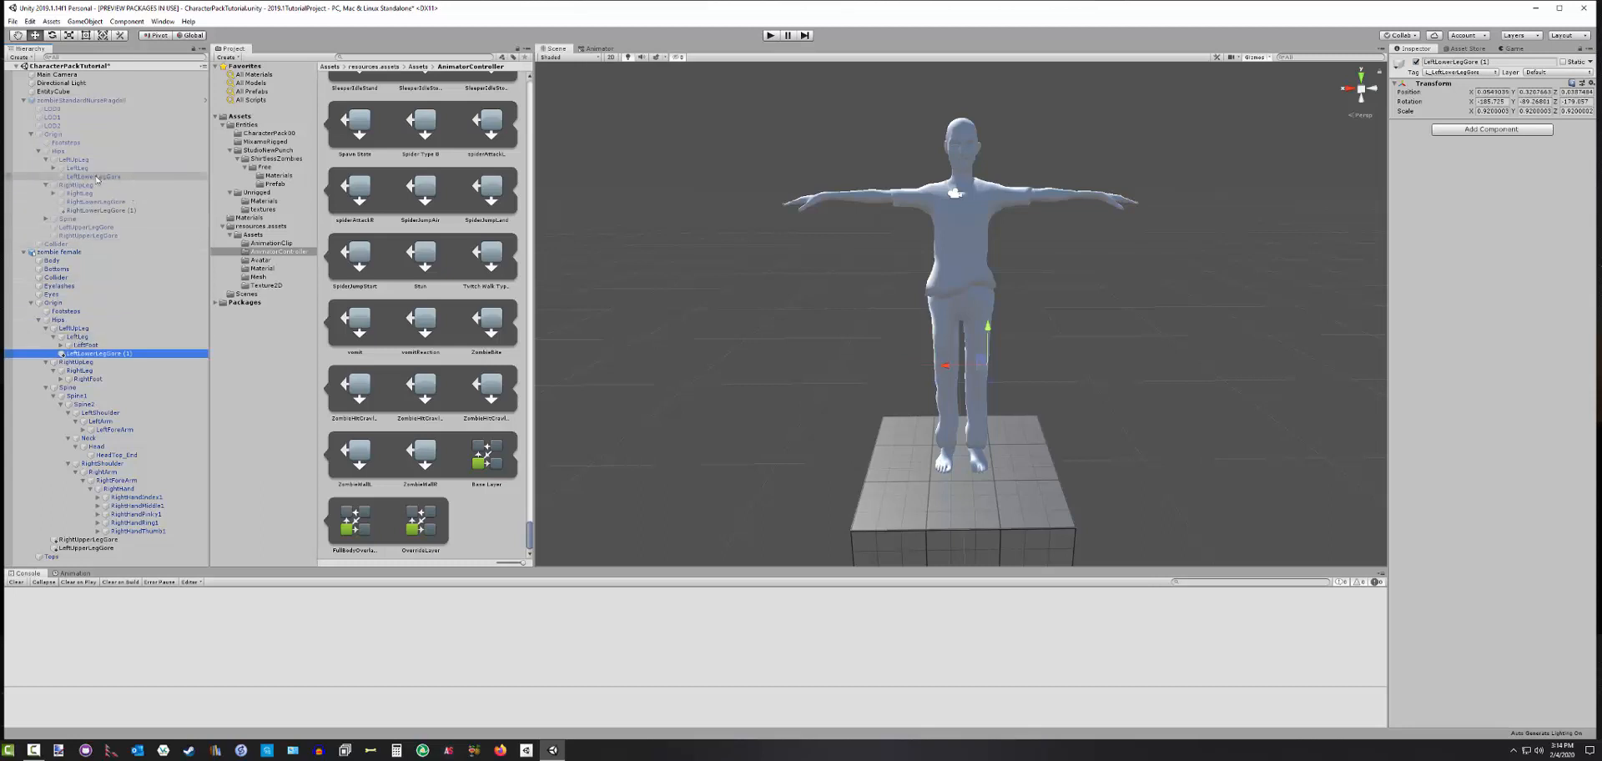
left_click_drag(90, 212, 84, 371)
Rename the zombie female's lower leg gore copies to LeftLowerLegGore and RightLowerLegGore, and check both objects
left_click(127, 346)
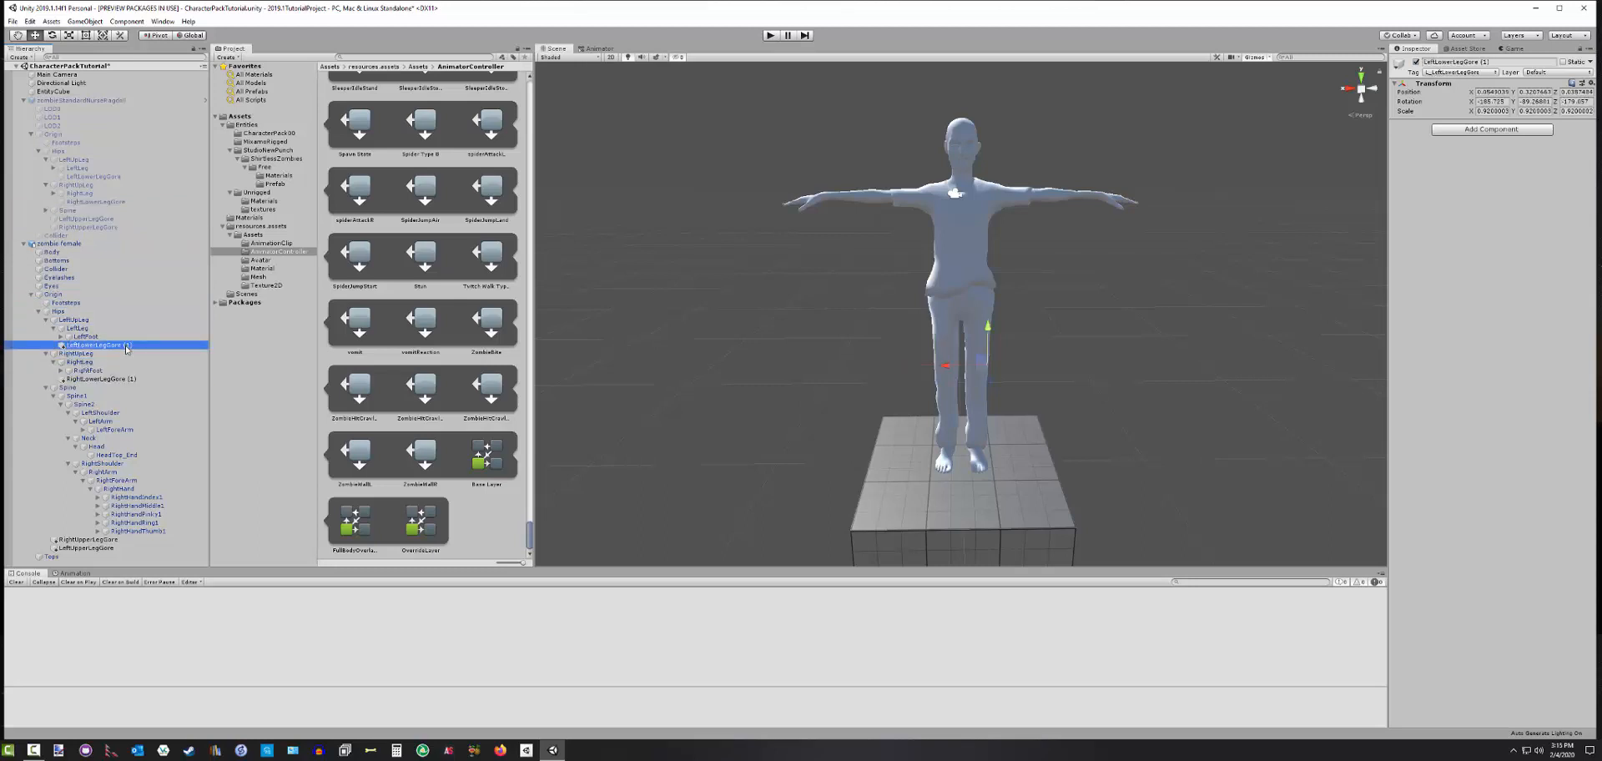
left_click(127, 346)
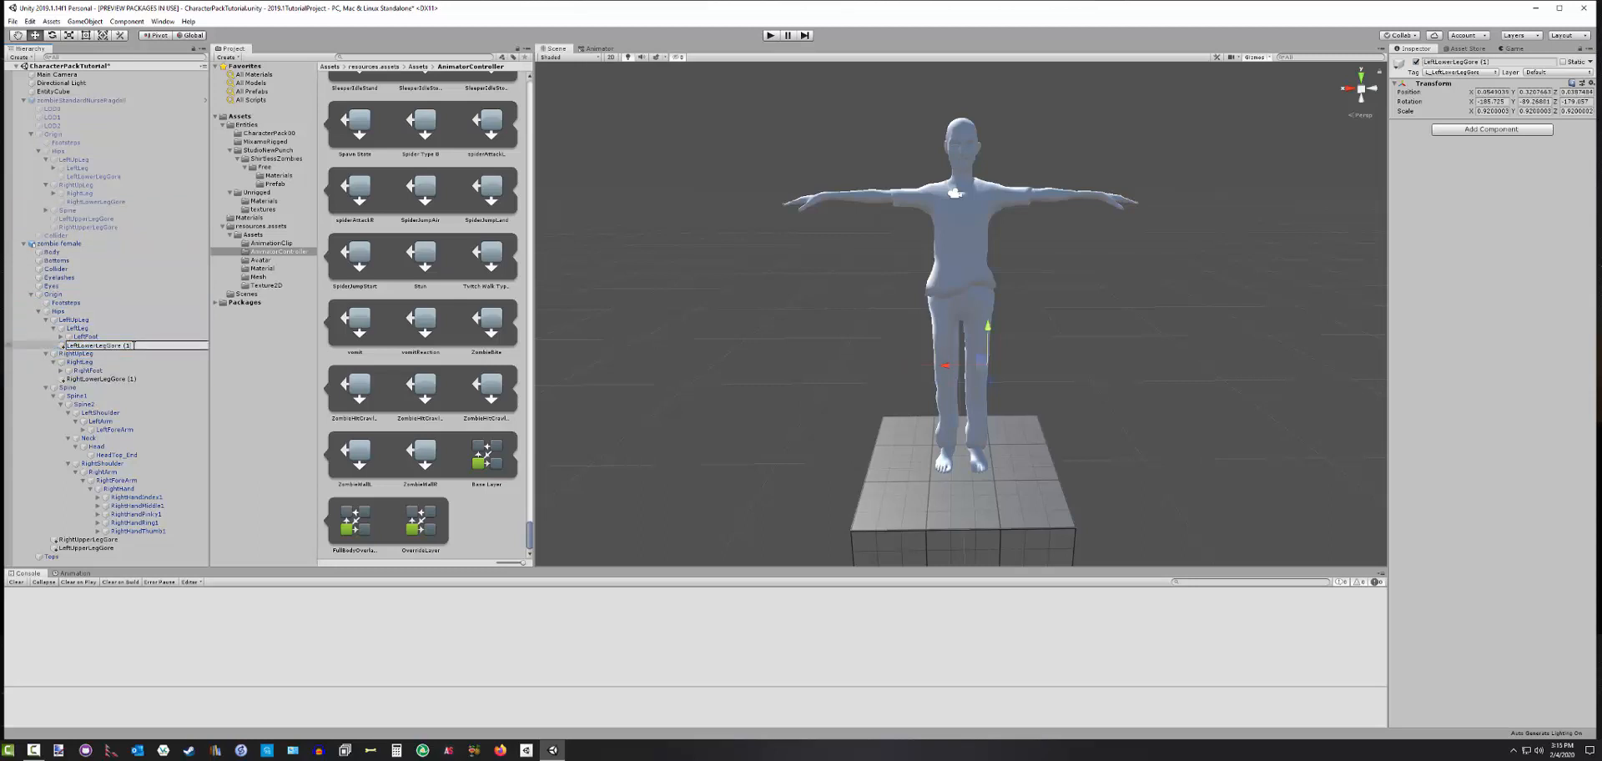
left_click(138, 380)
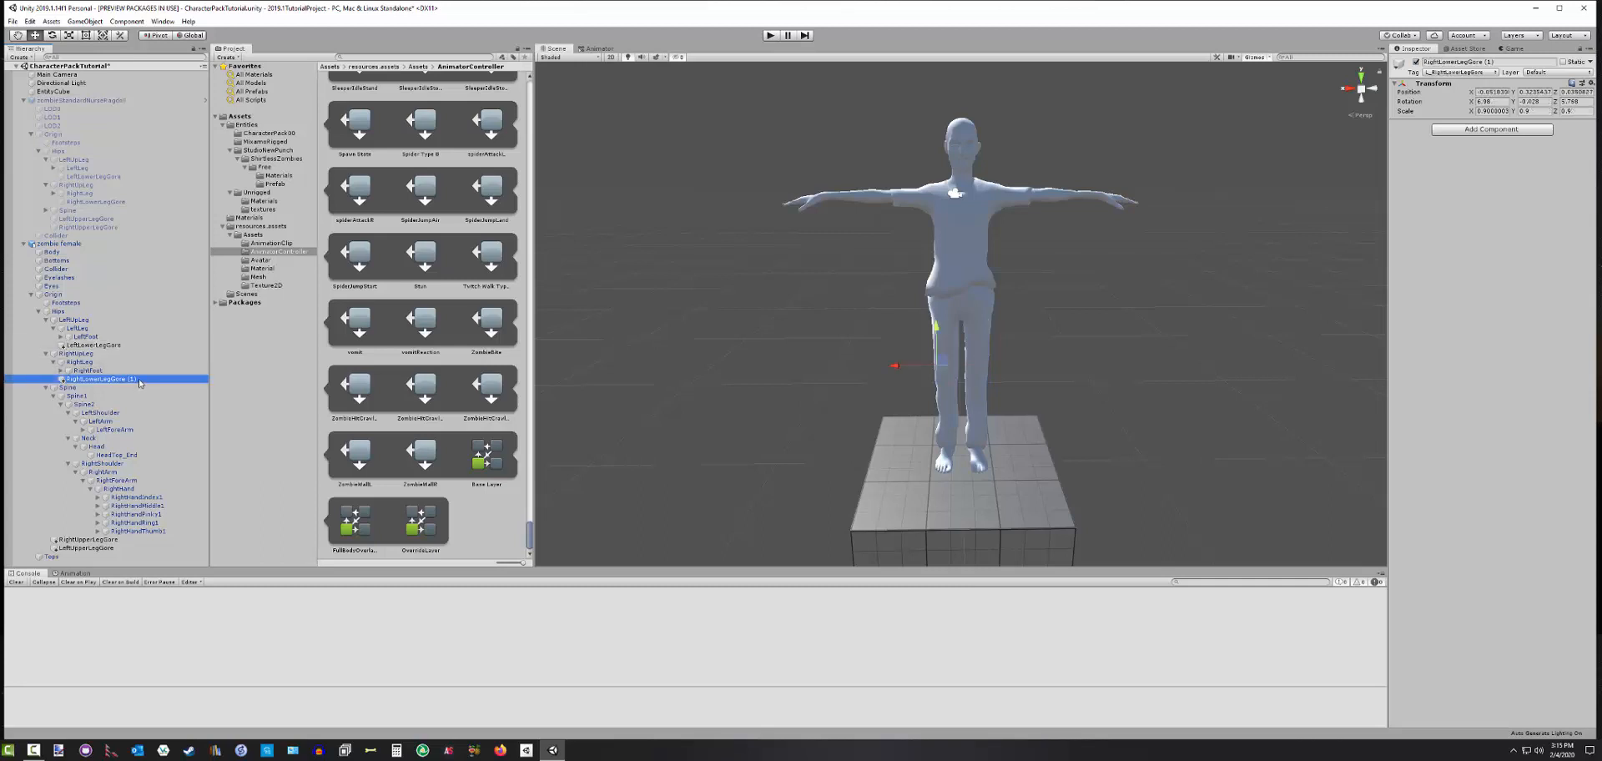
left_click(139, 380)
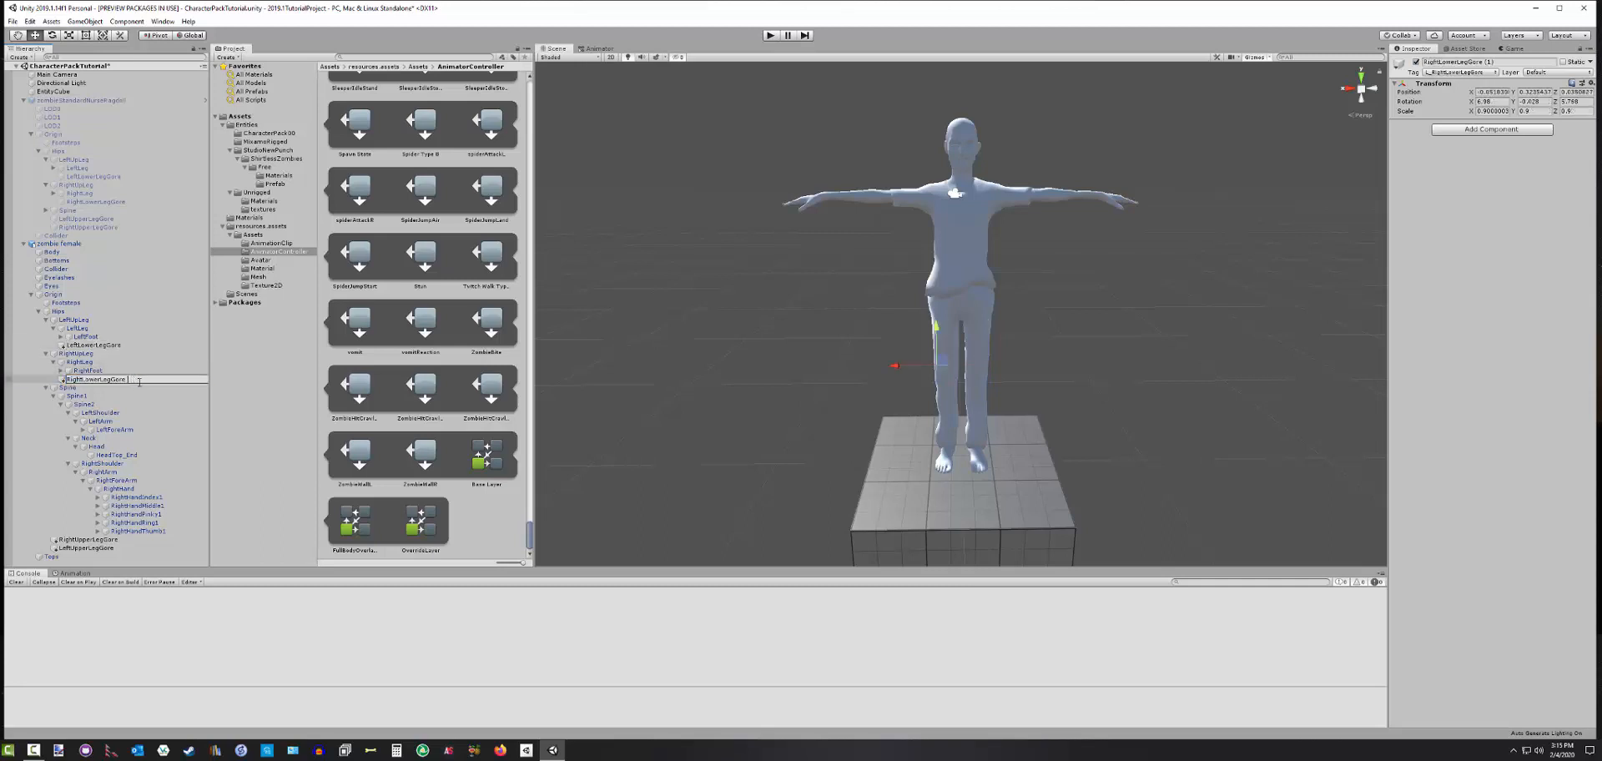
left_click(147, 337)
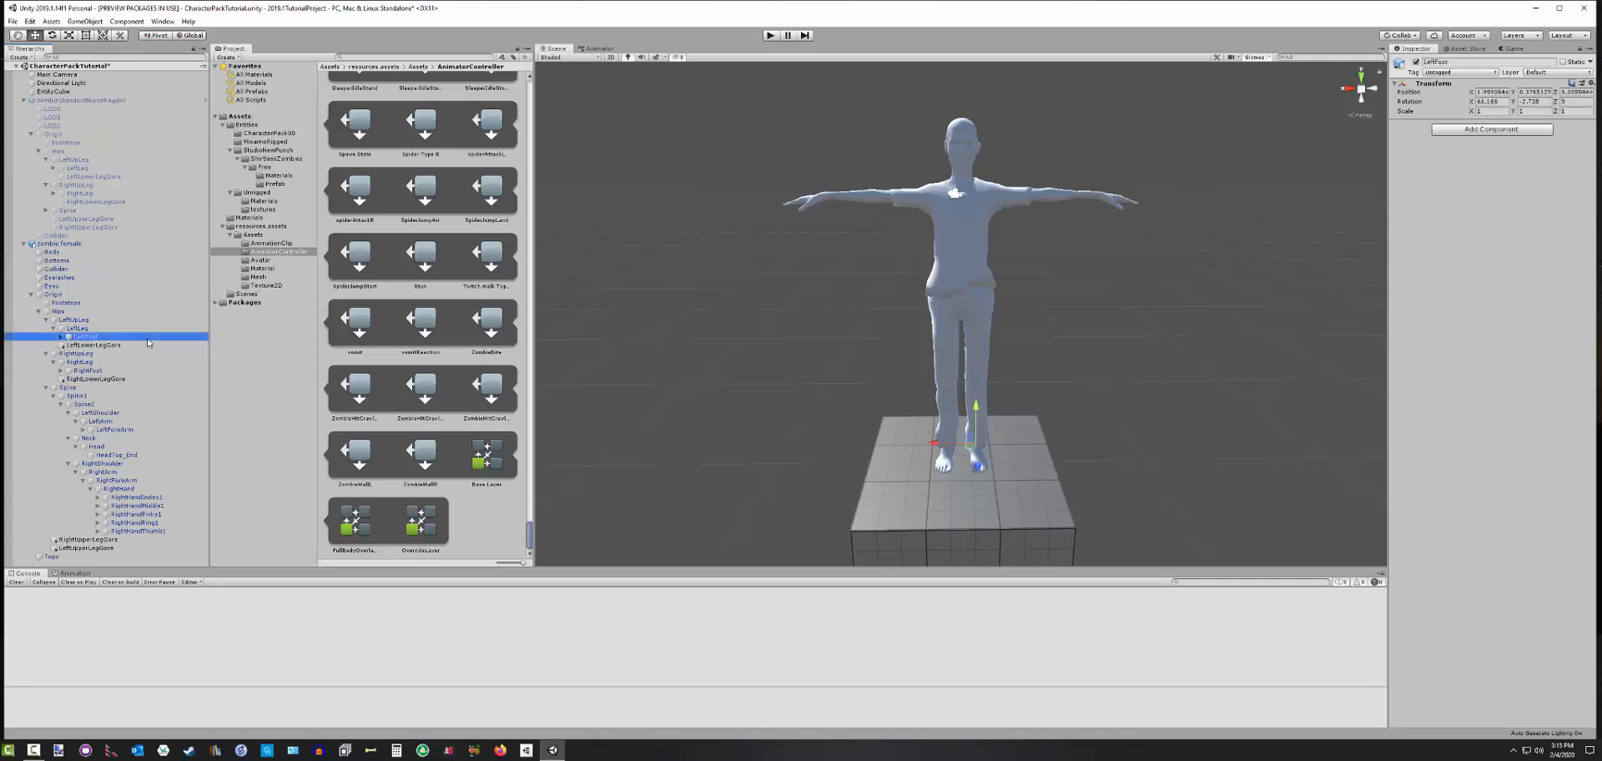
key("Down")
left_click(109, 379)
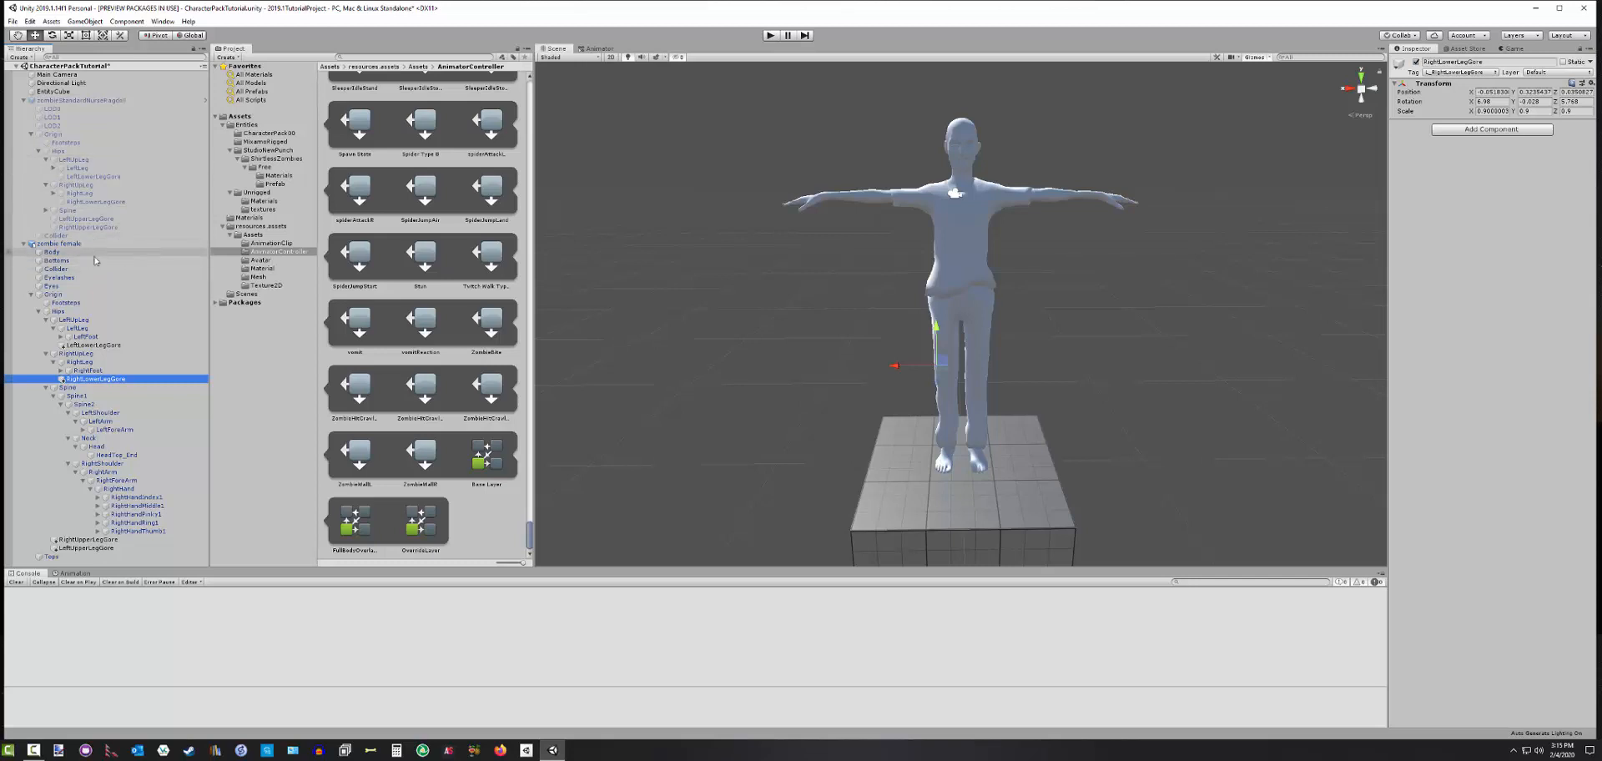
Duplicate the HeadGore object under the reference ragdoll's Spine3 and move the copy under the zombie female's Spine2
left_click(46, 210)
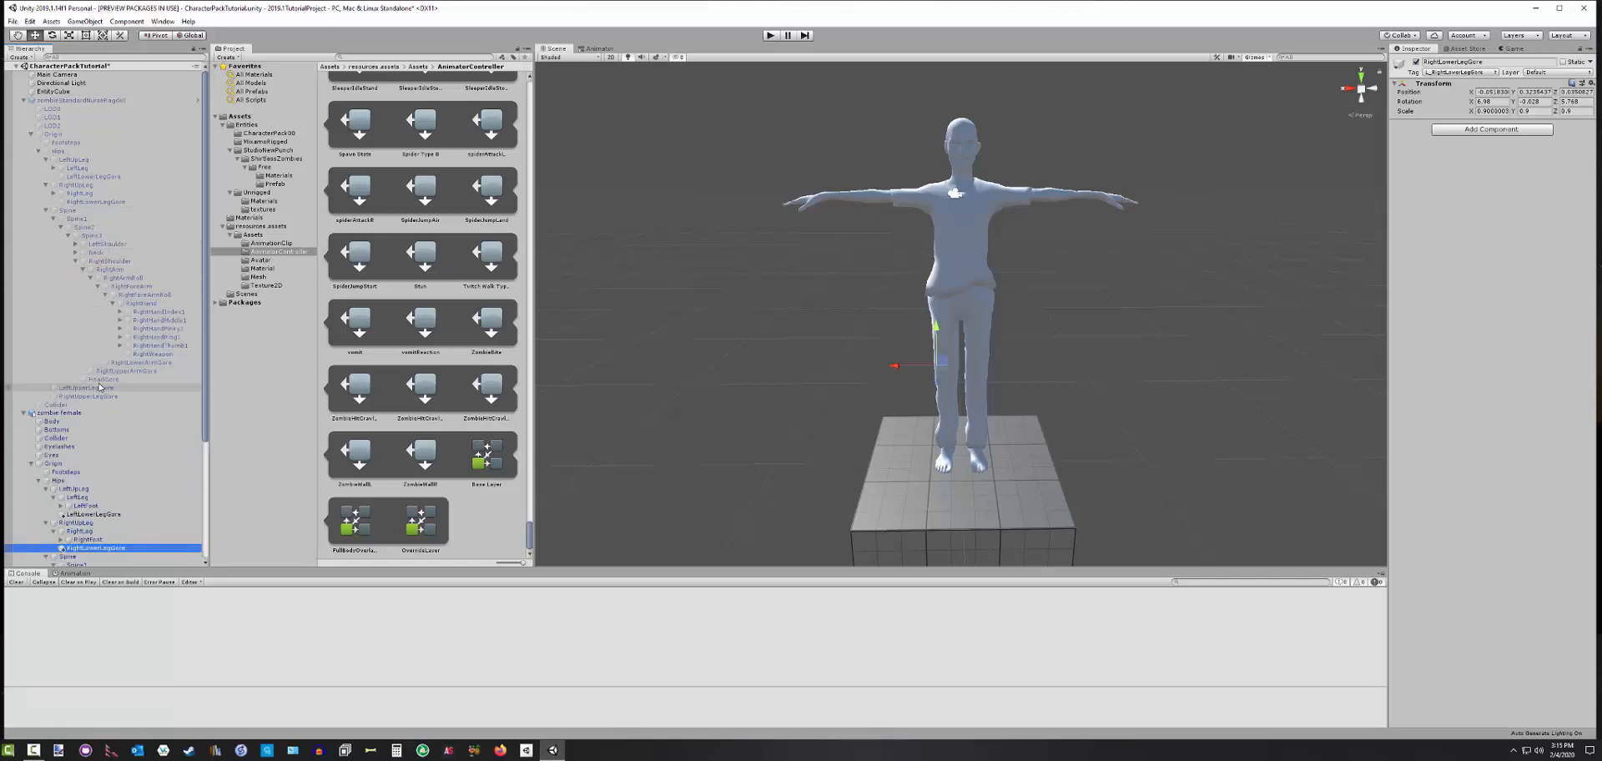
left_click(76, 261)
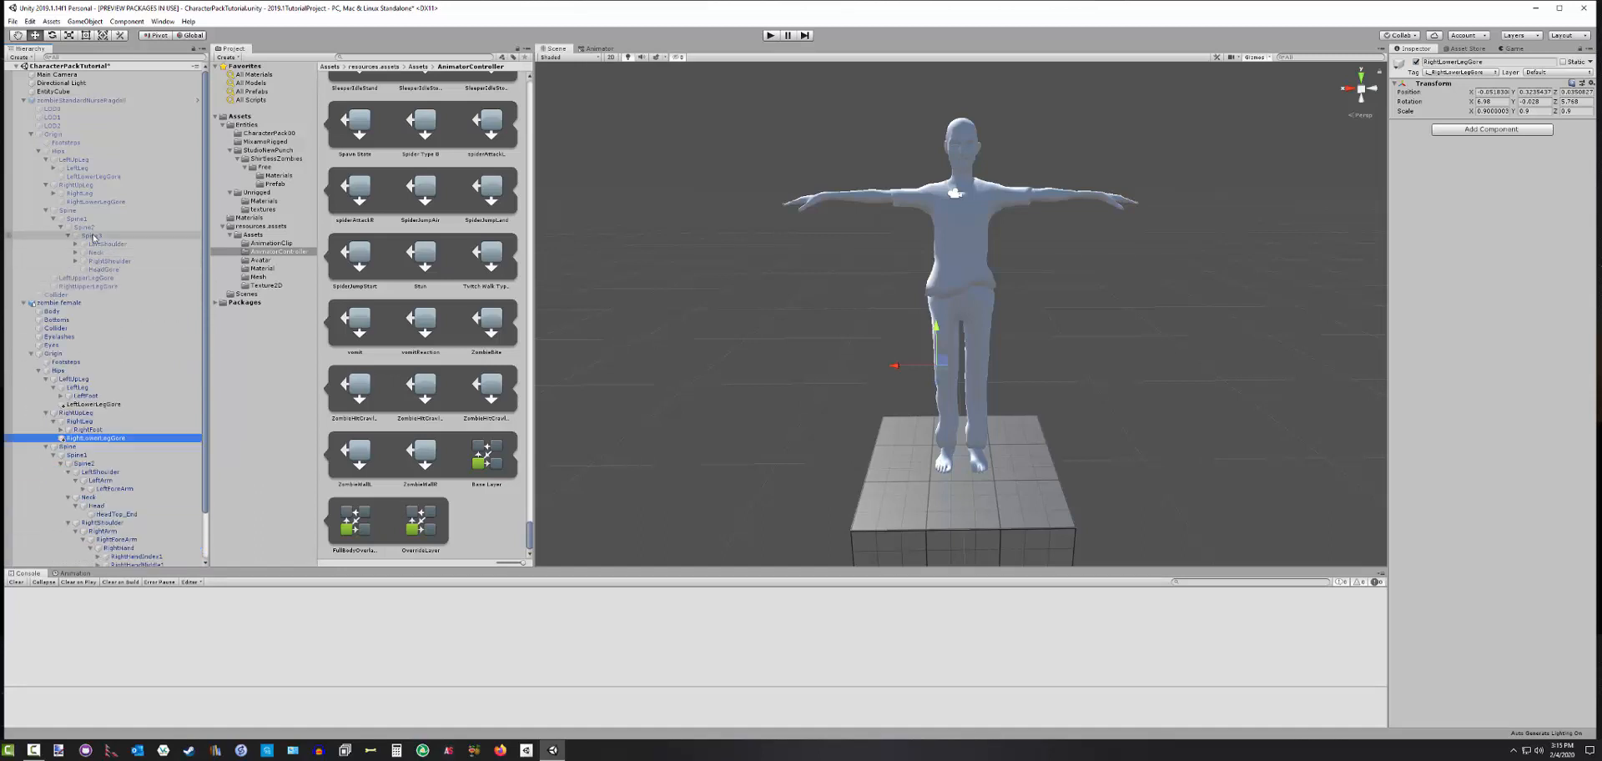
left_click(104, 270)
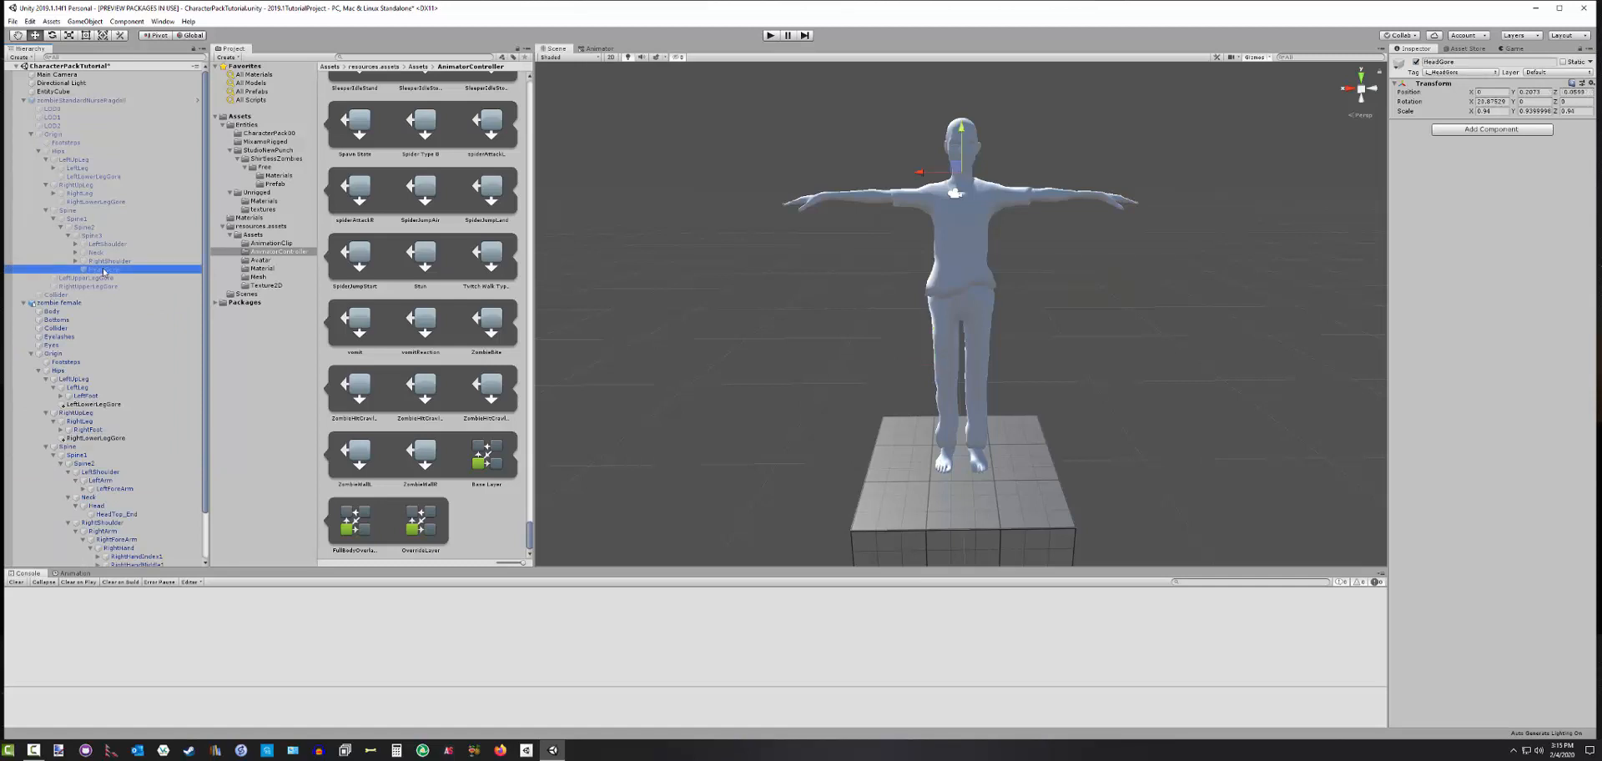
key("ctrl+d")
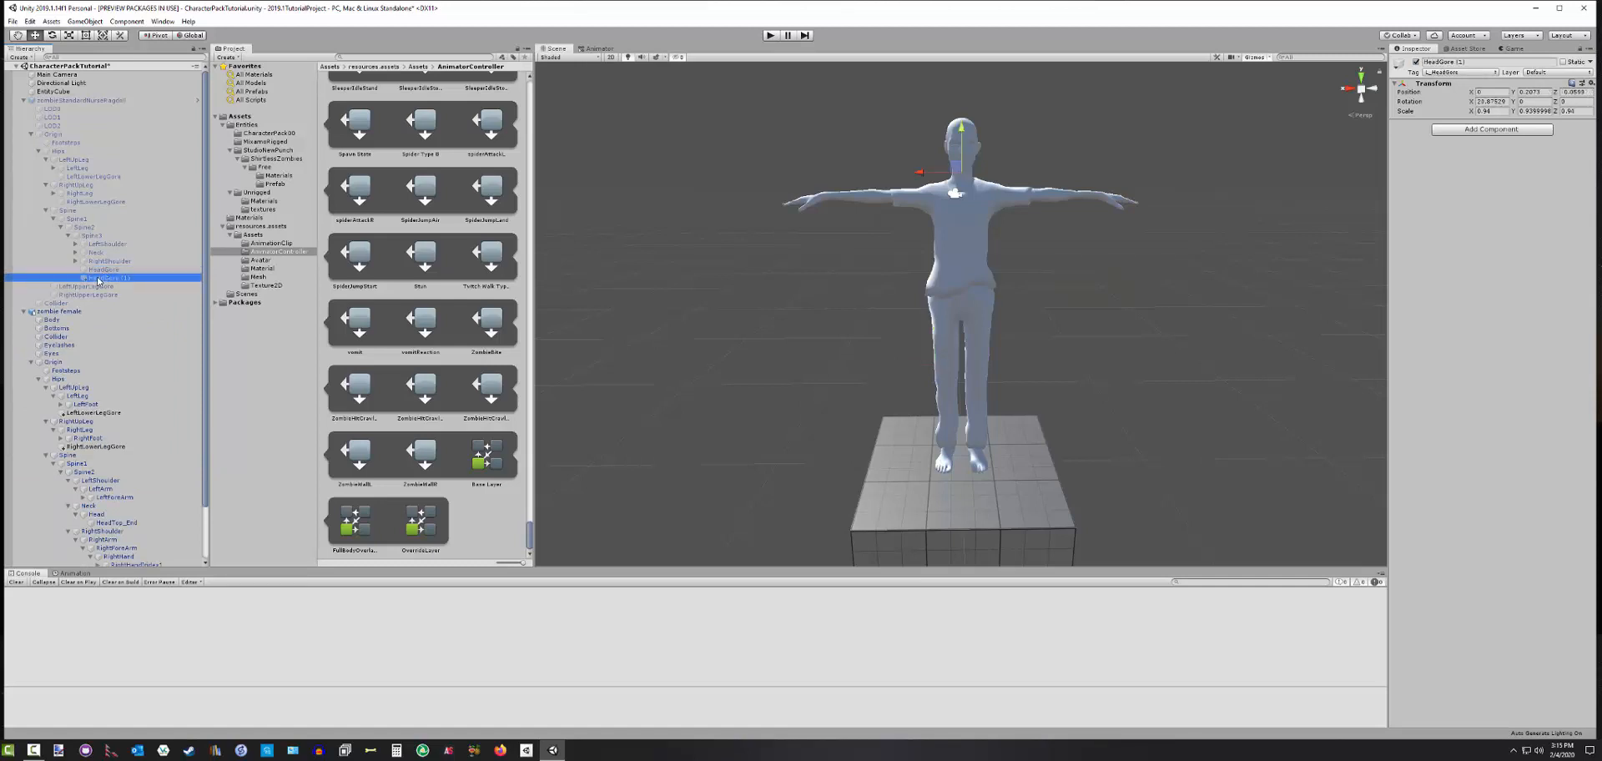
left_click_drag(99, 280, 91, 473)
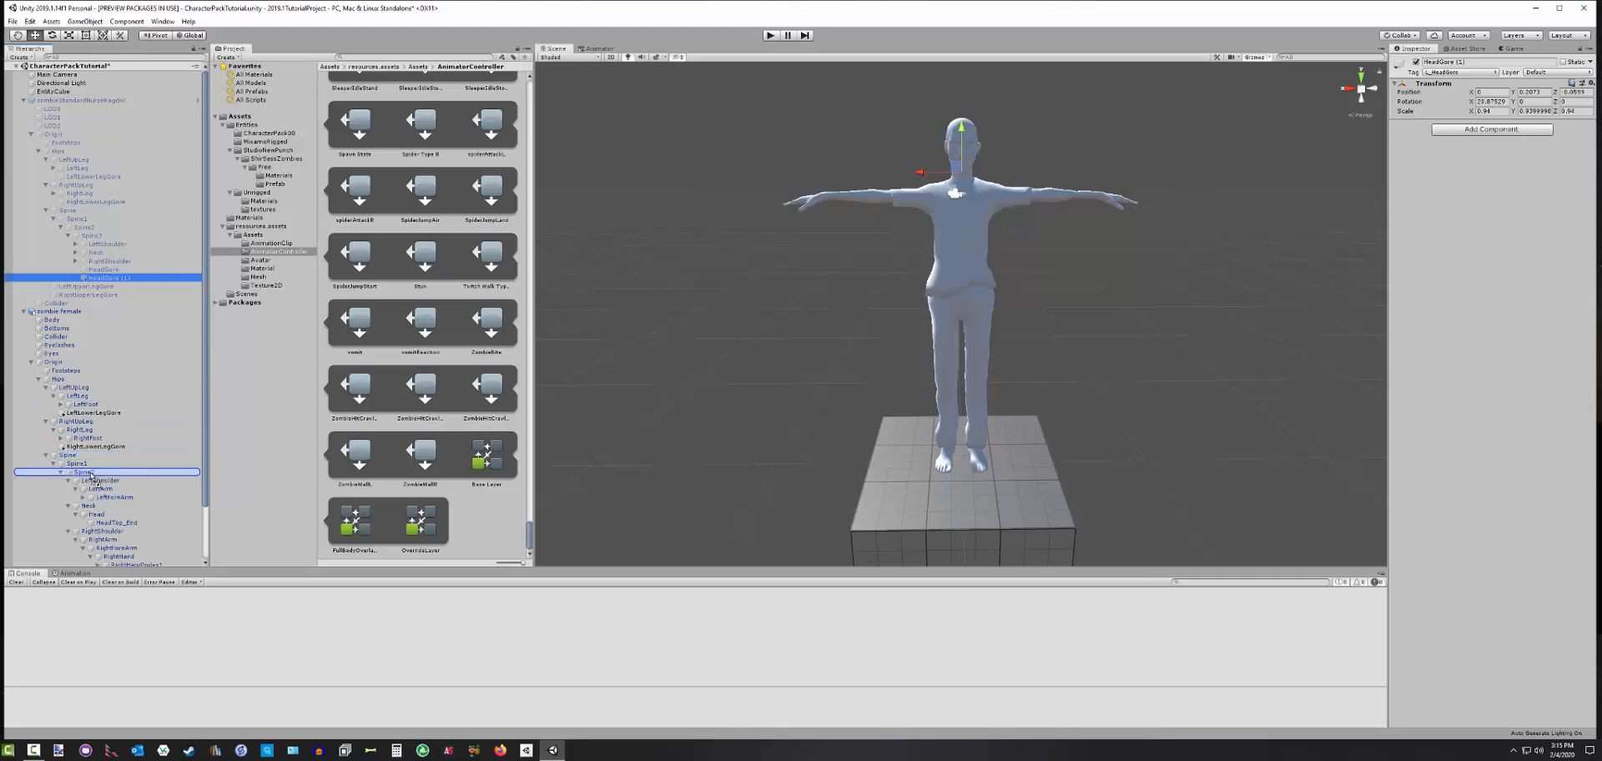
left_click_drag(95, 480, 91, 484)
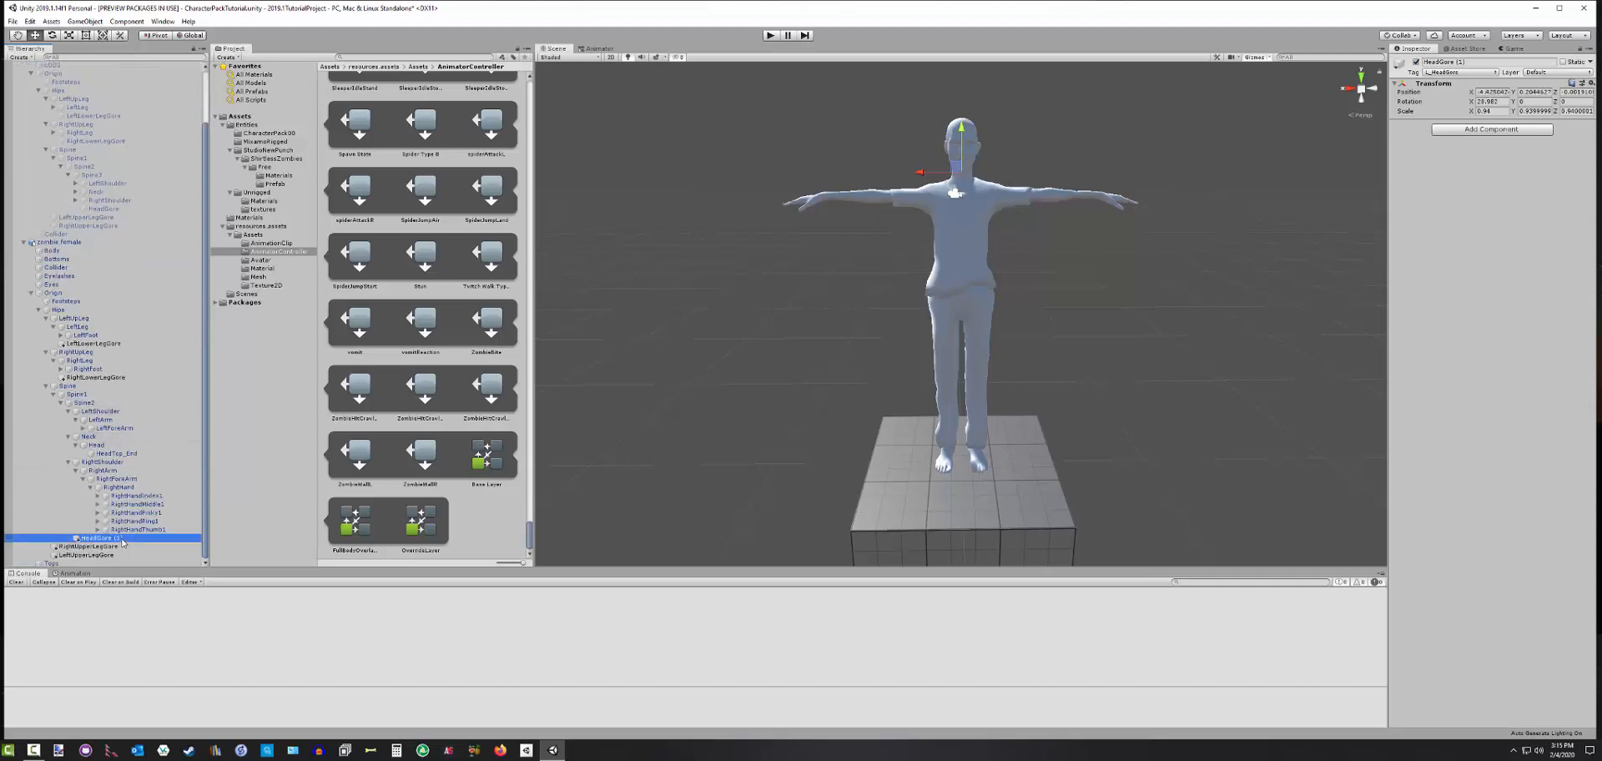
Rename the head gore copy under the zombie female's Spine2 to HeadGore
left_click(122, 540)
left_click(123, 539)
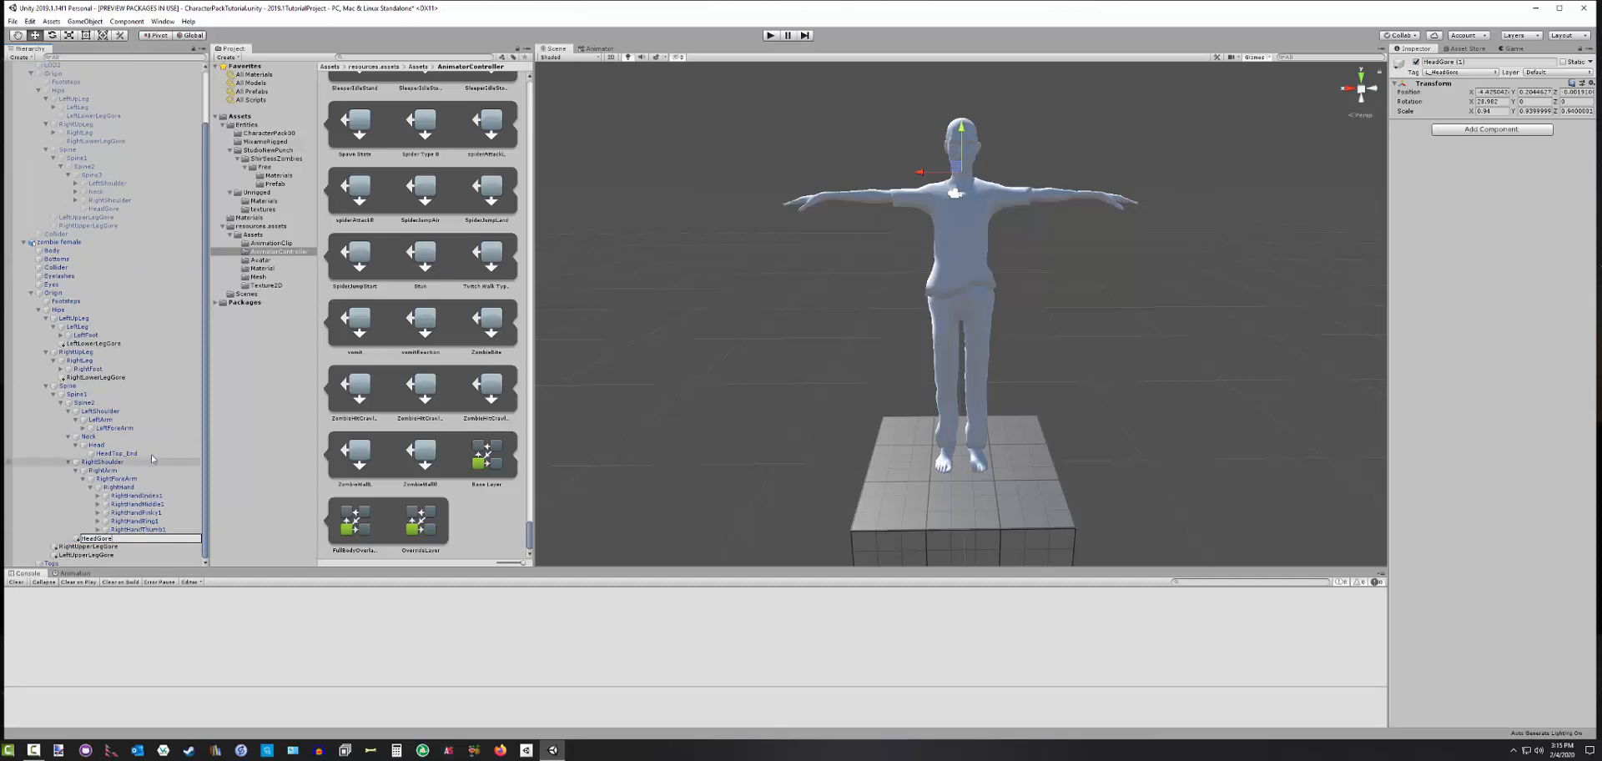
left_click(117, 453)
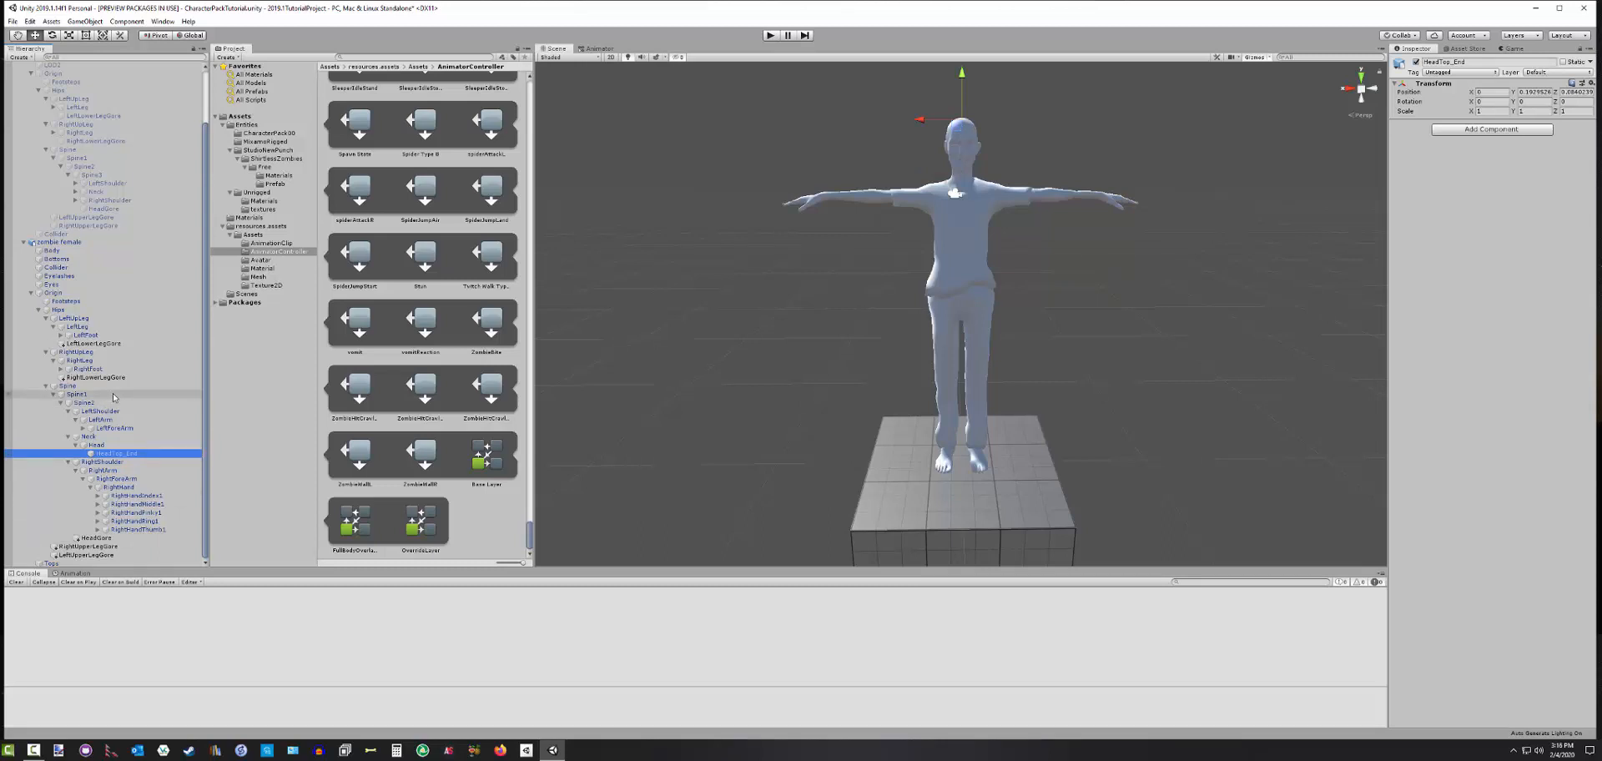
Duplicate the LeftUpperArmGore and RightUpperArmGore objects under the reference ragdoll's shoulder bones
scroll(97, 175, "up", 3)
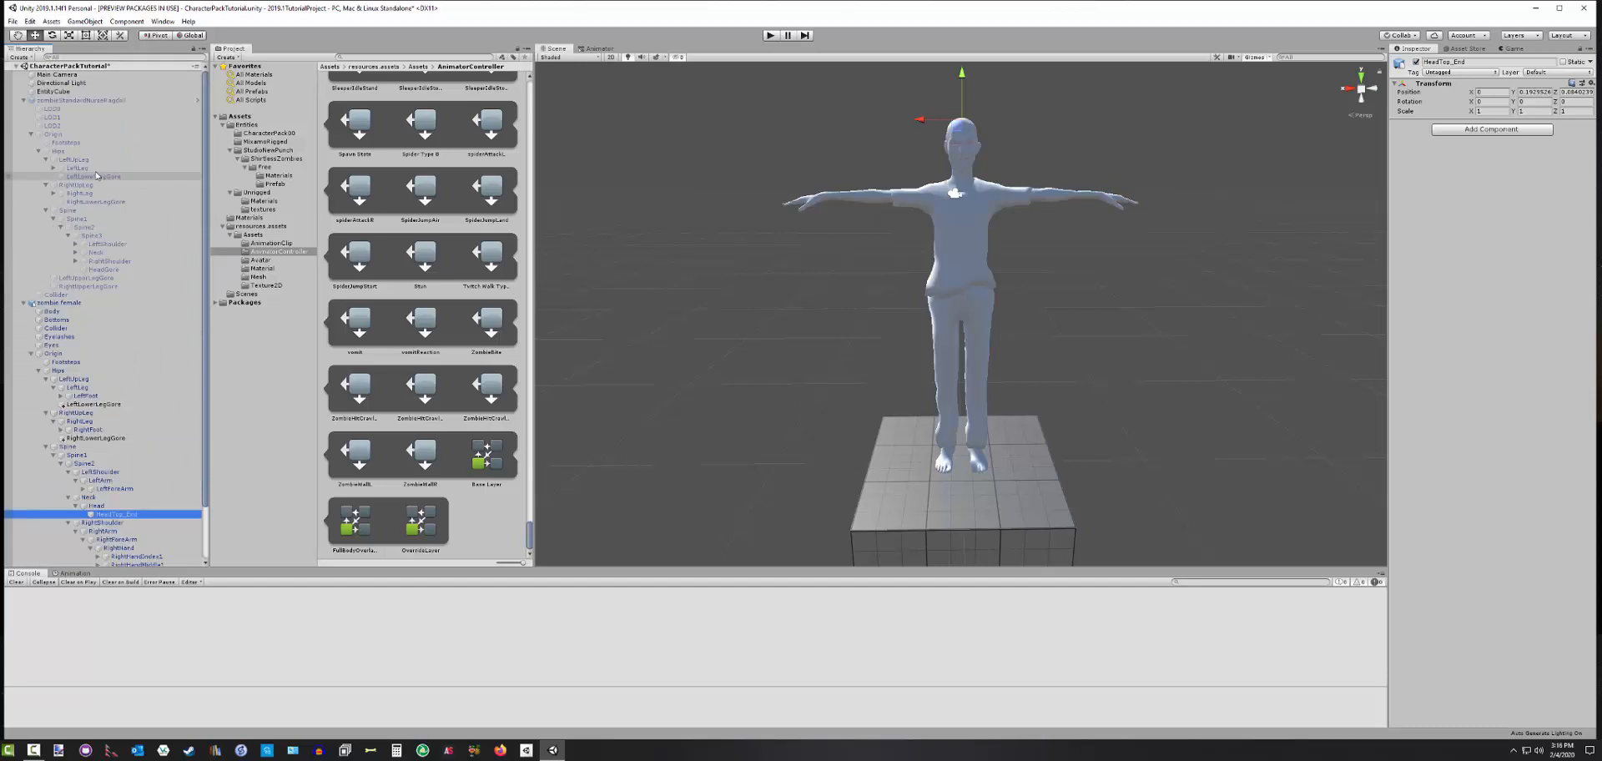
left_click(74, 244)
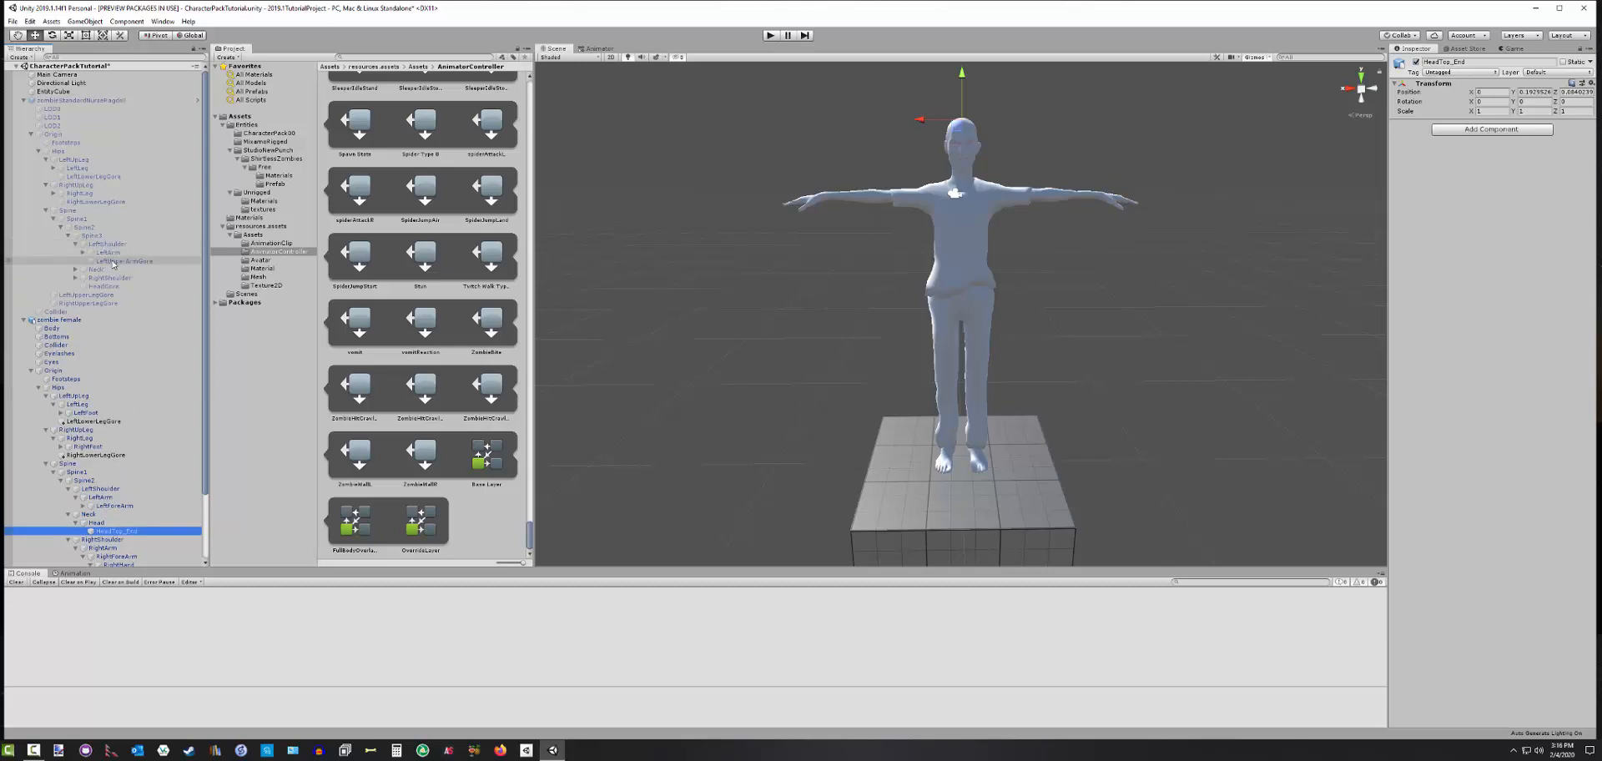
left_click(113, 261)
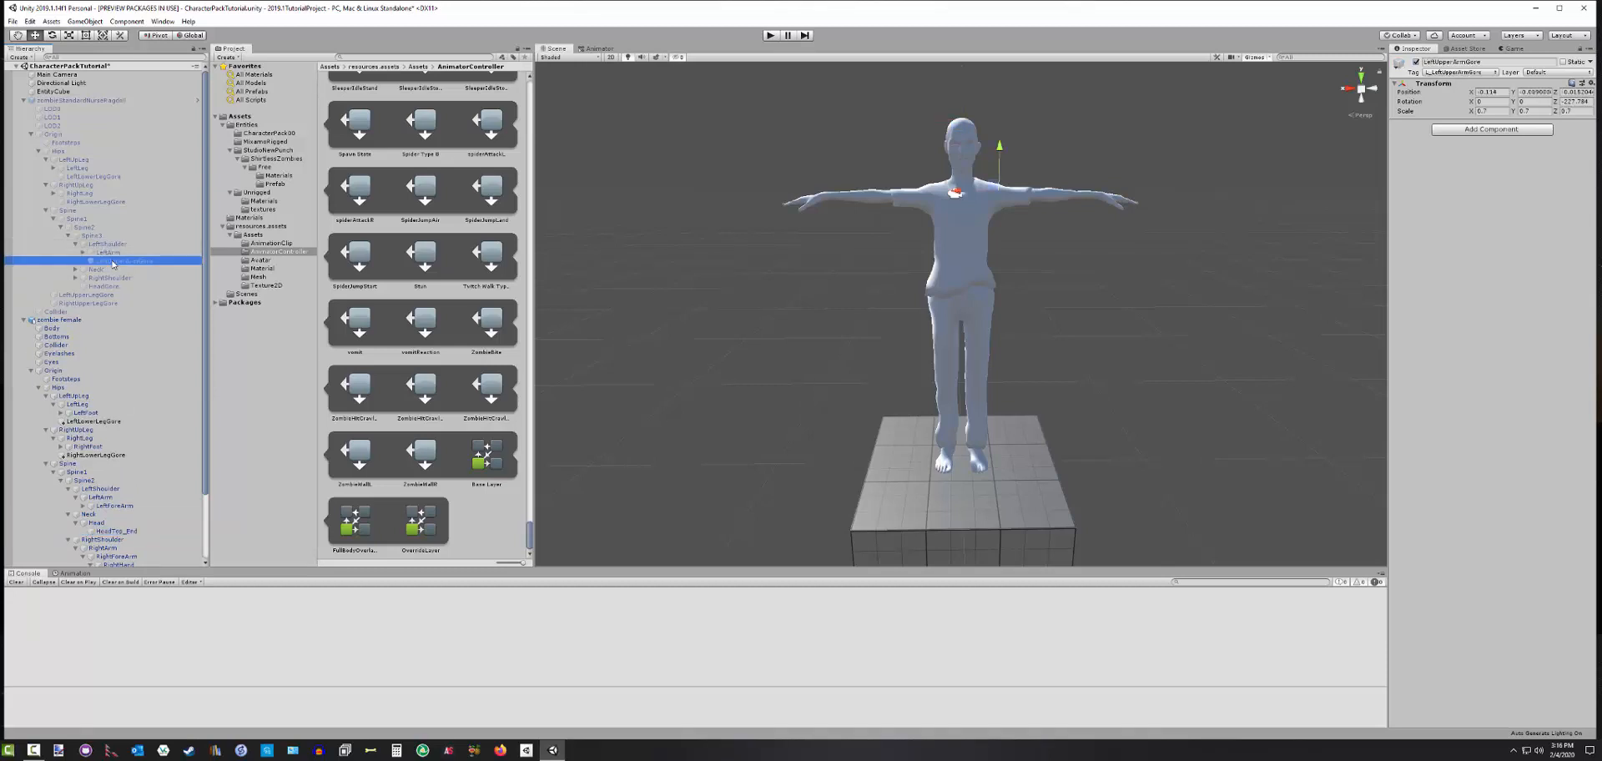
key("ctrl+d")
left_click(76, 287)
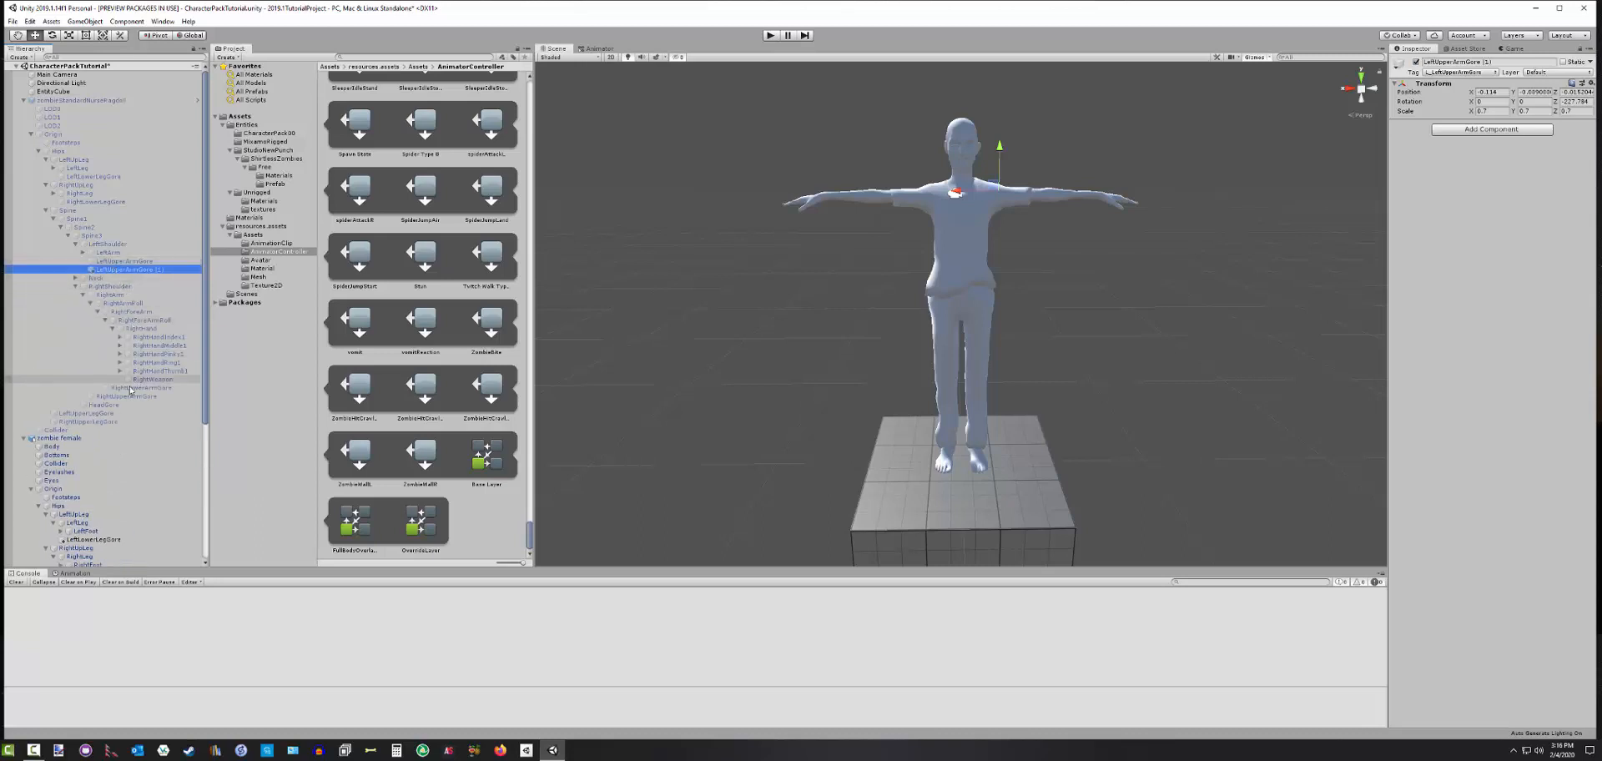
left_click_drag(114, 293, 92, 266)
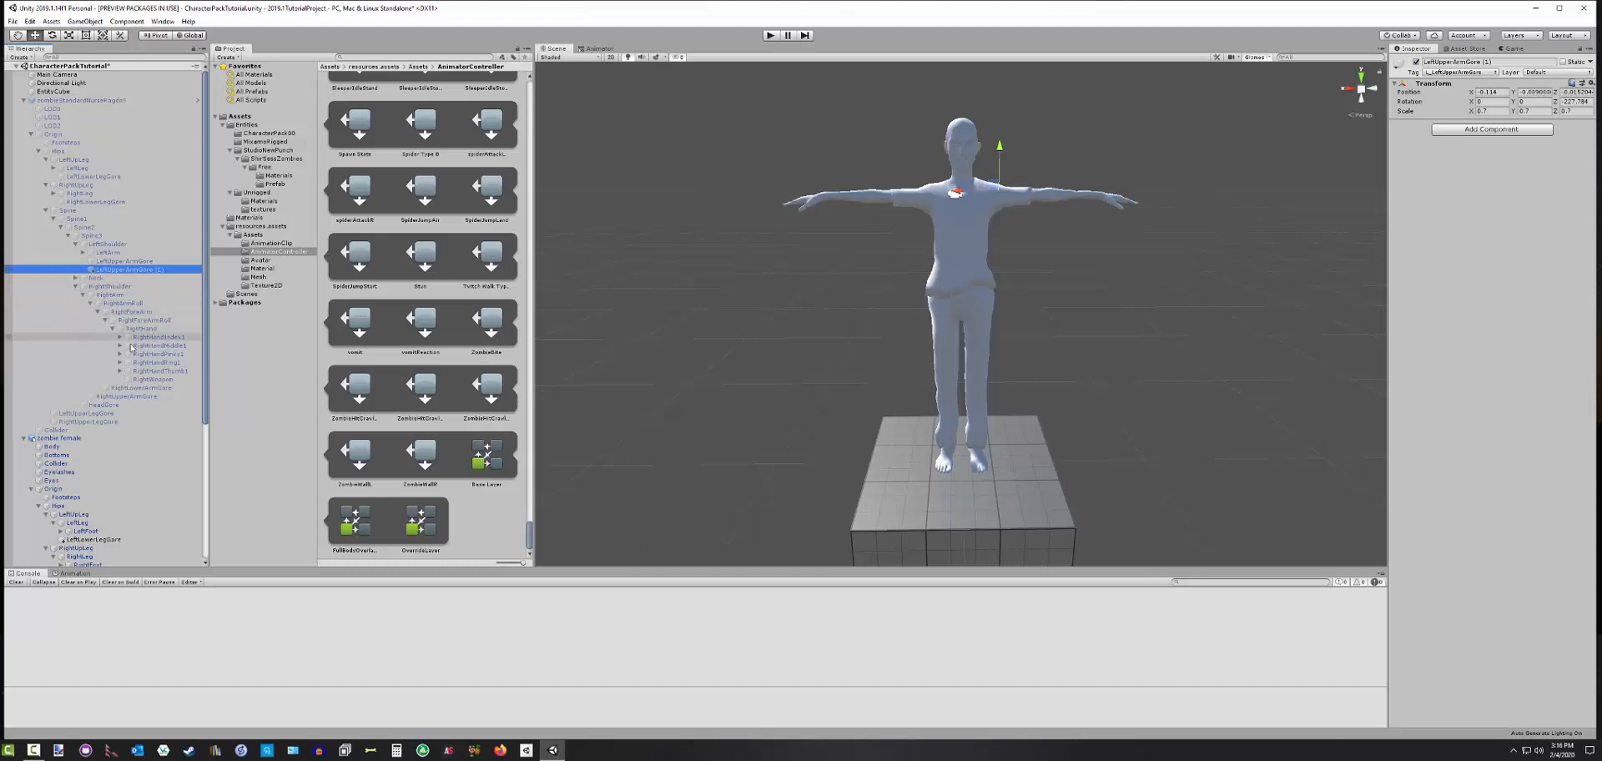
left_click(107, 397)
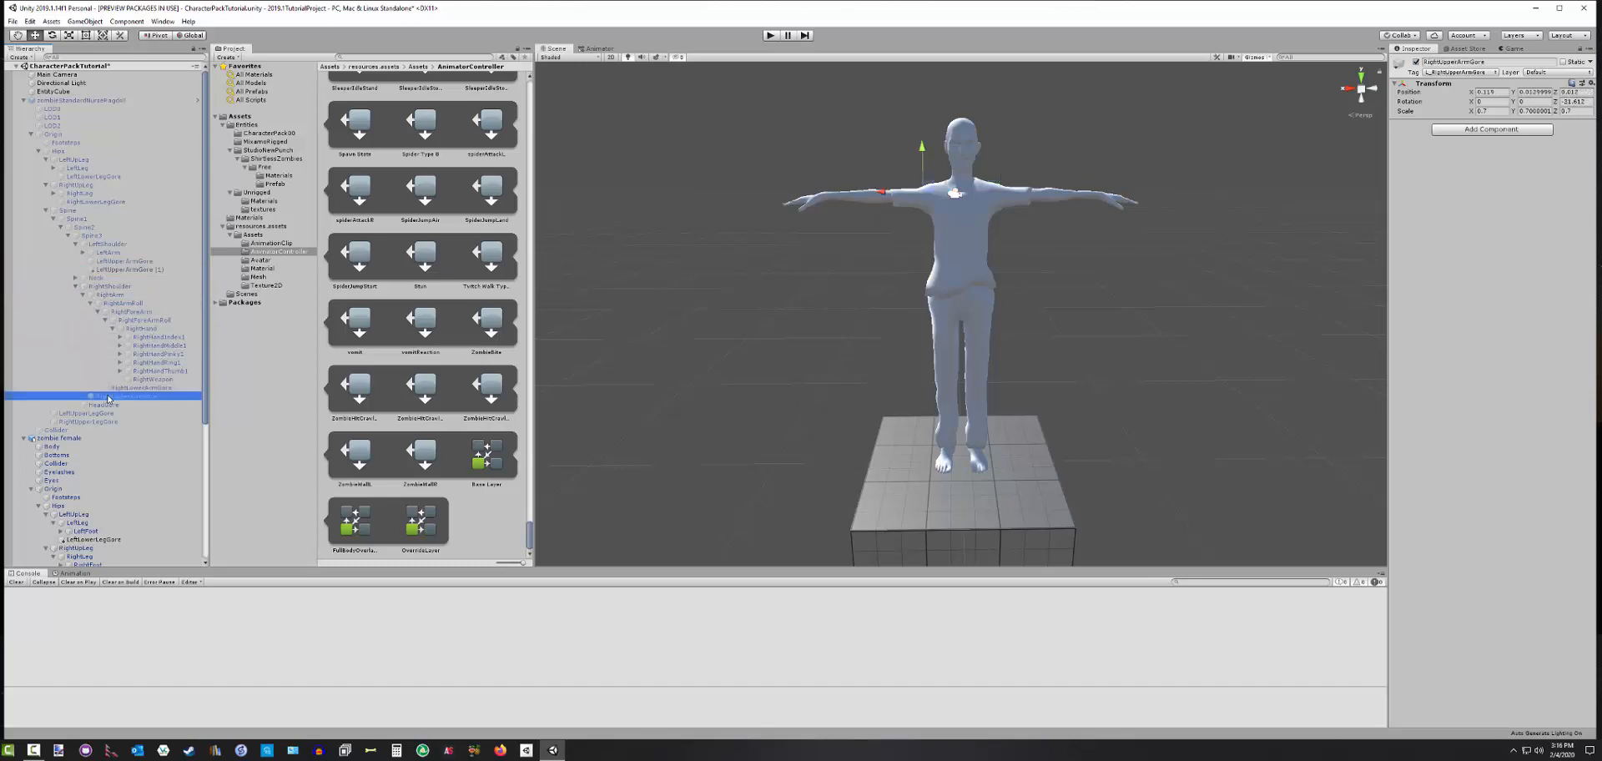
key("ctrl+d")
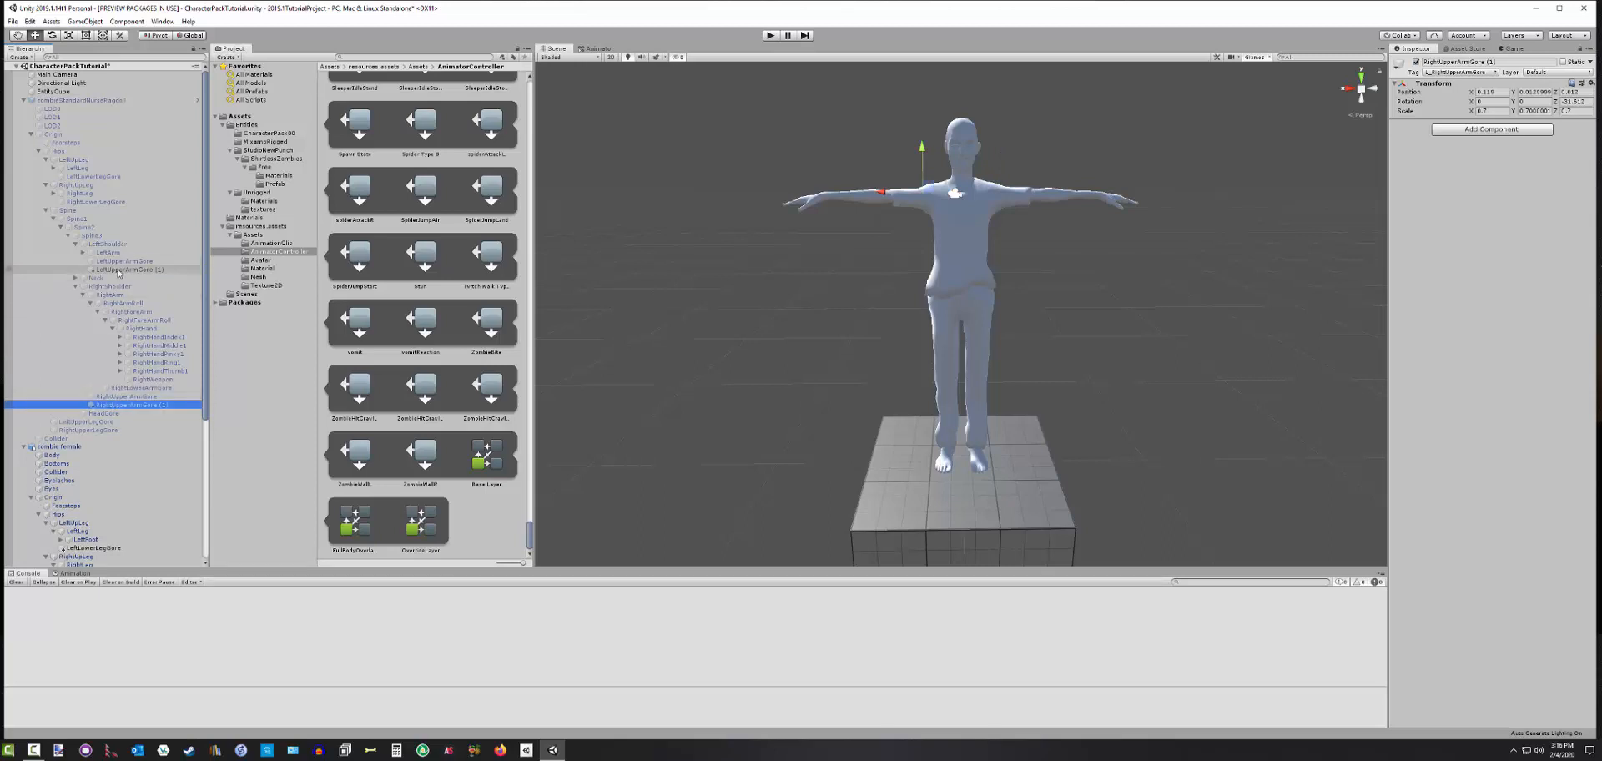
Move the upper arm gore copies under the zombie female's LeftShoulder and RightShoulder respectively
left_click_drag(119, 273, 103, 529)
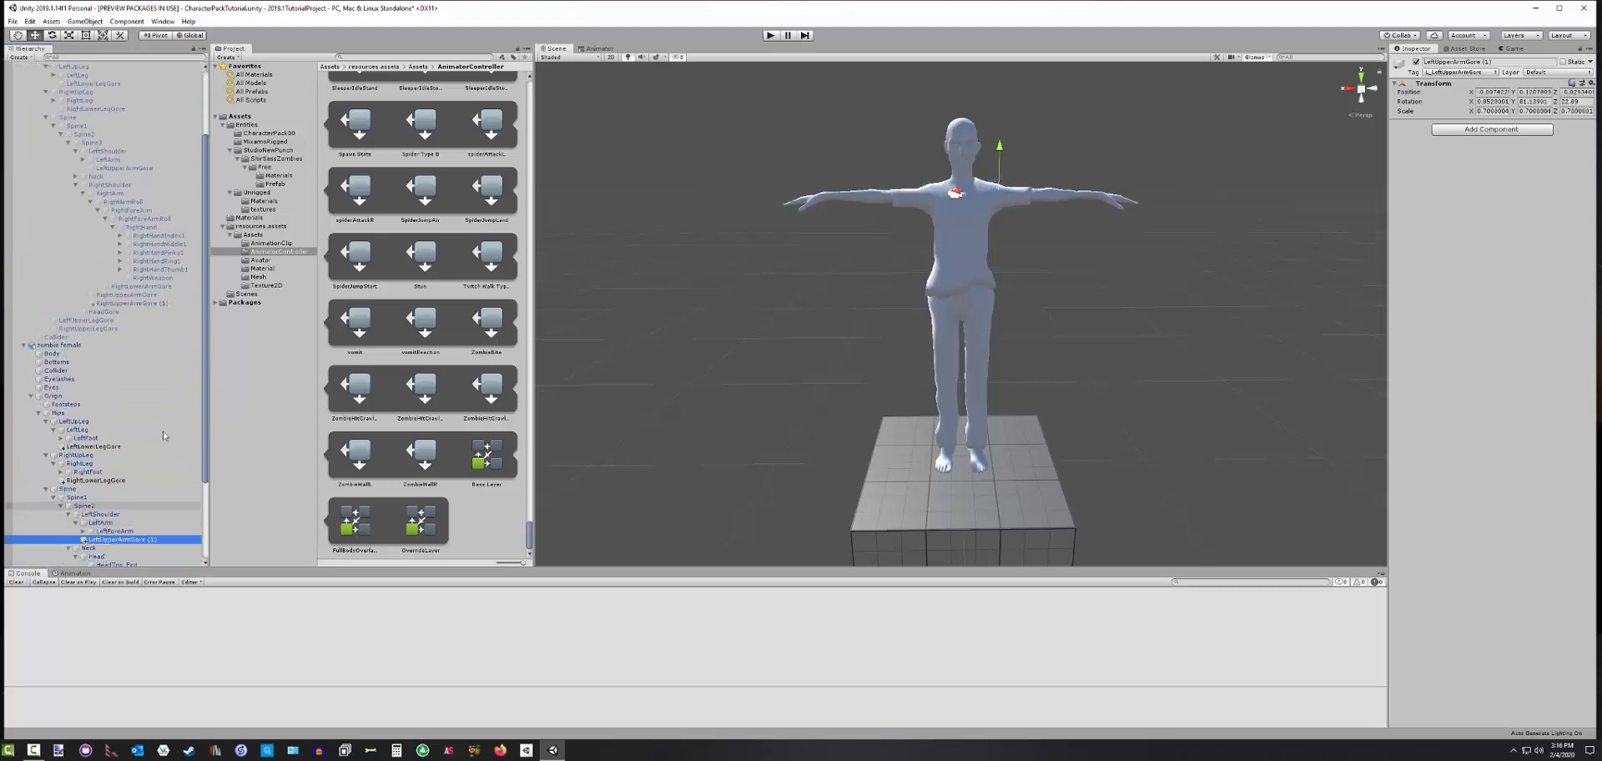
left_click_drag(132, 306, 115, 513)
scroll(179, 425, "up", 2)
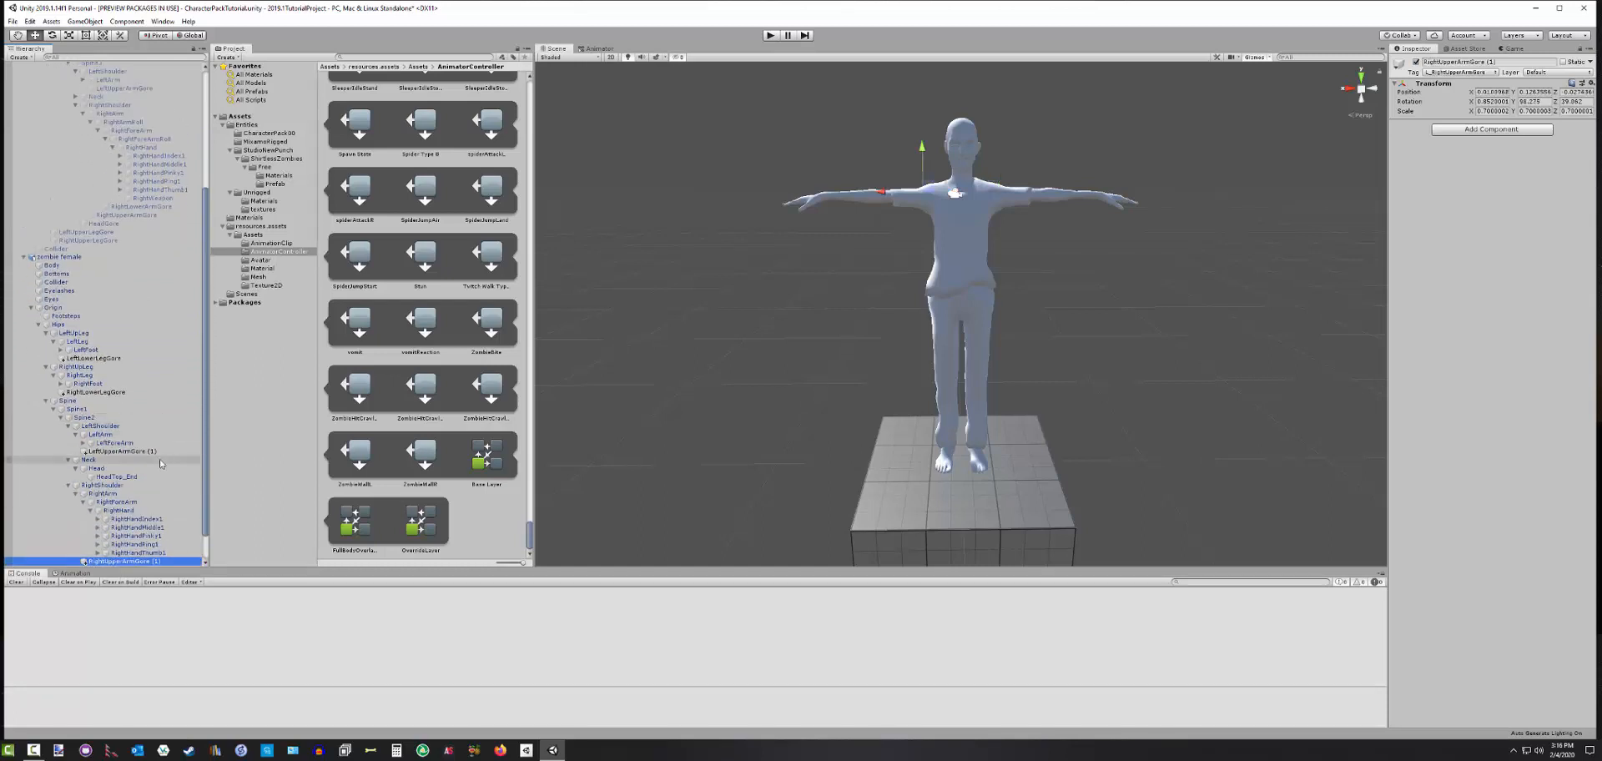
Rename the upper arm gore copies under the zombie female's shoulders to LeftUpperArmGore and RightUpperArmGore
left_click(162, 453)
left_click(161, 452)
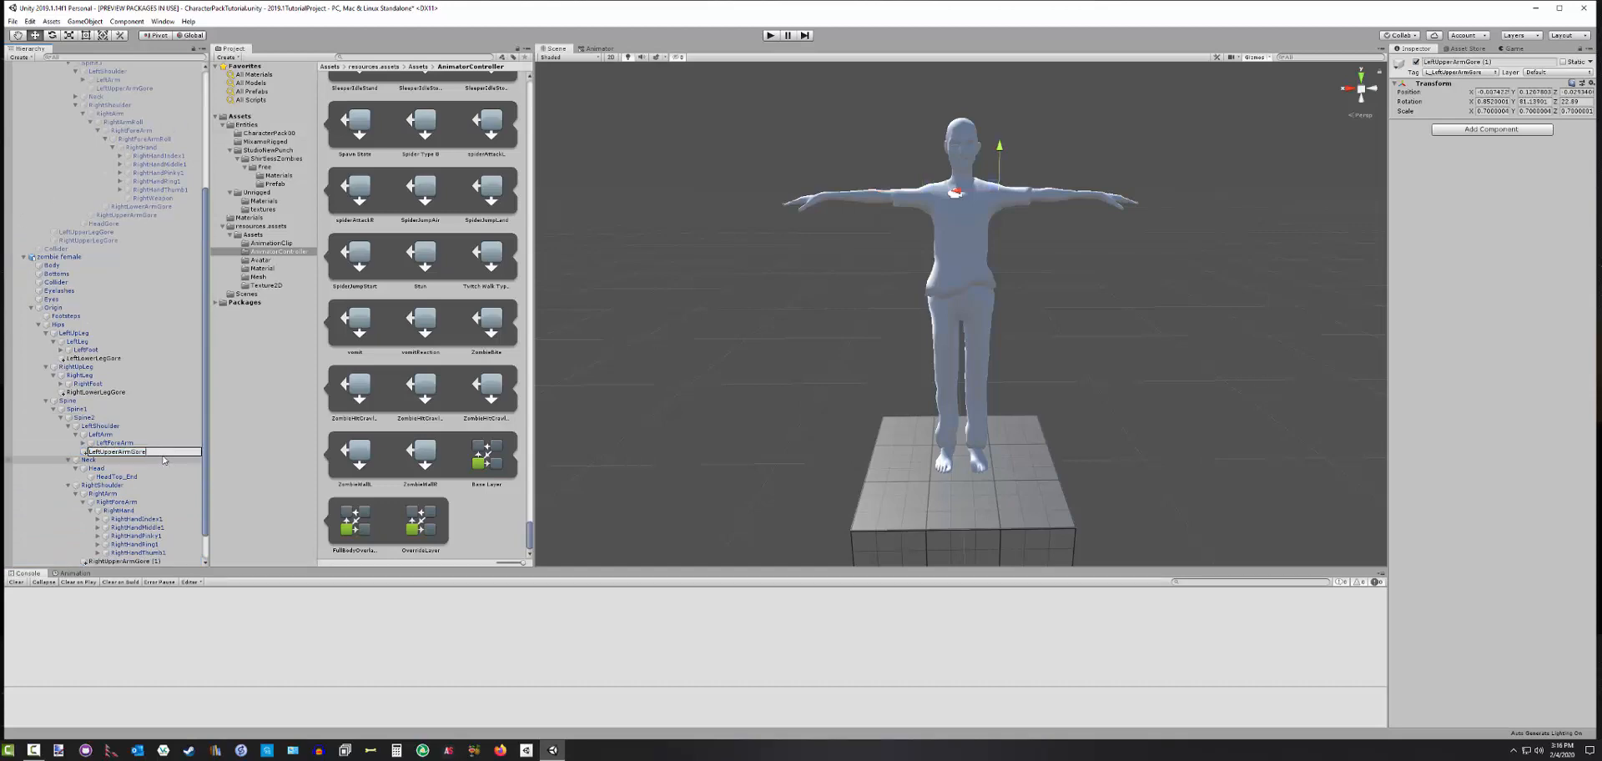
key("Return")
left_click(166, 561)
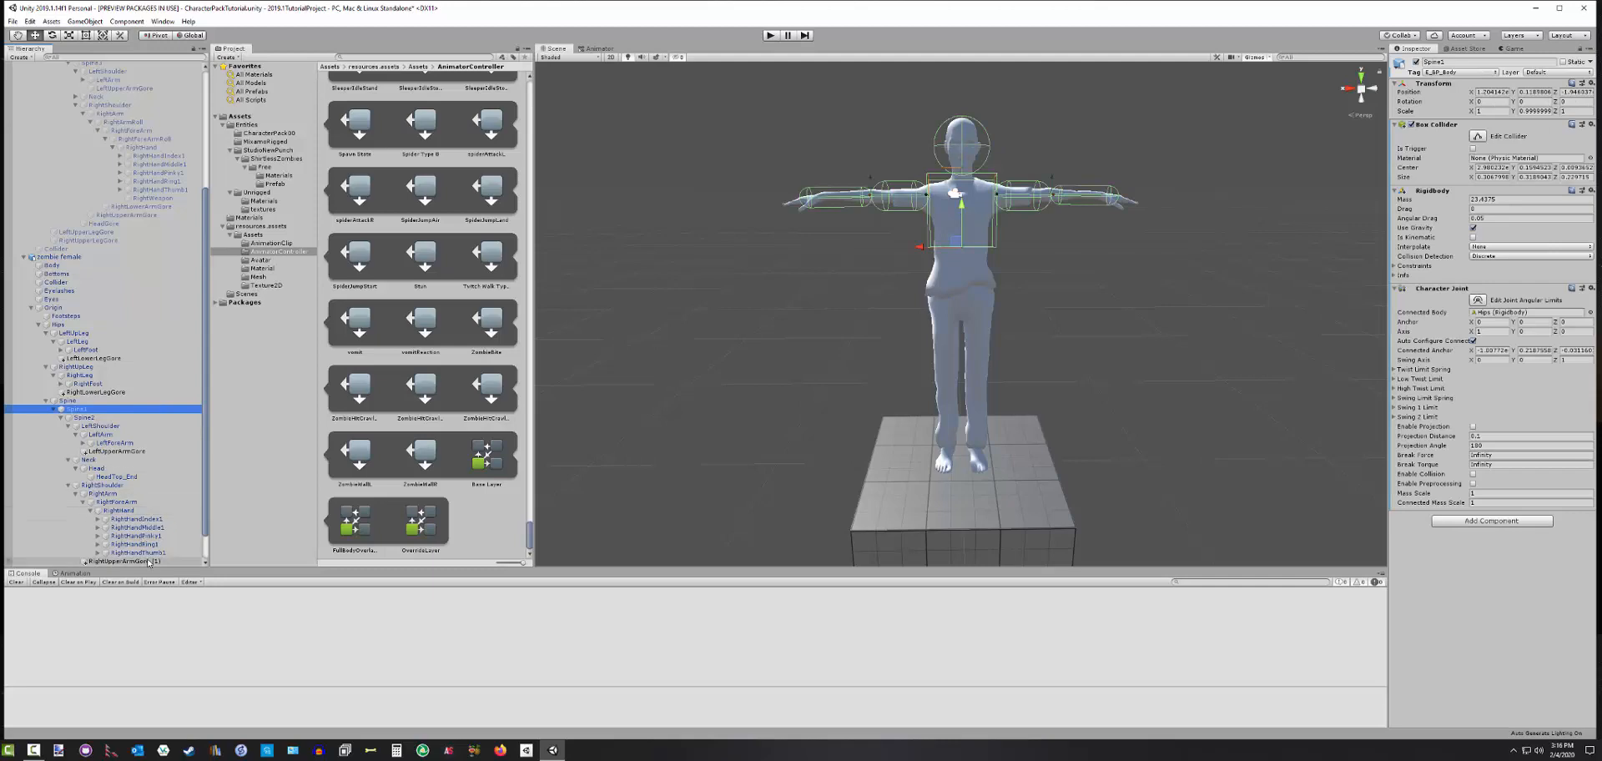
left_click(164, 562)
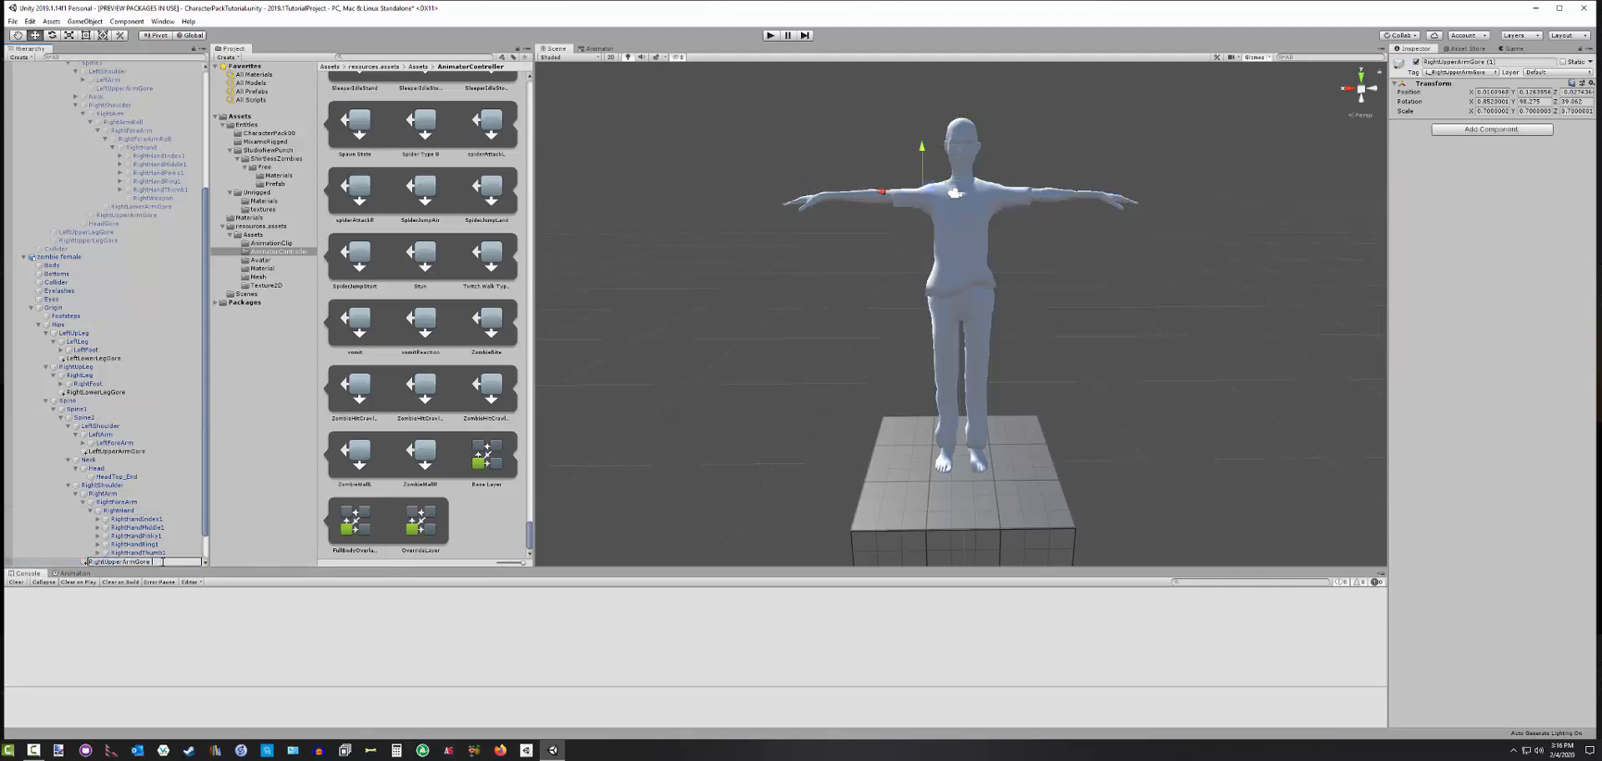
key("Return")
left_click(160, 479)
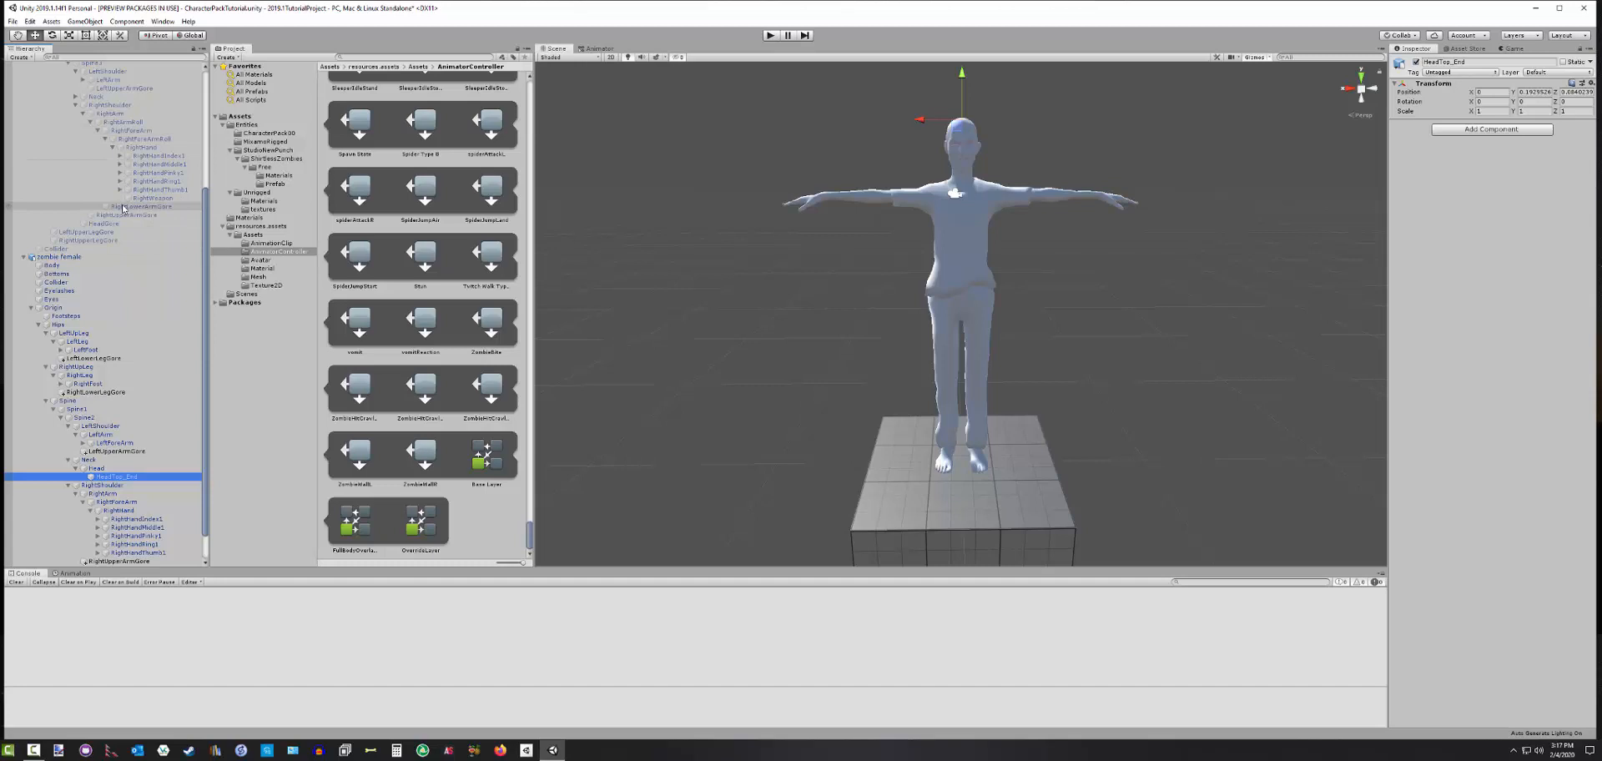
Duplicate the reference ragdoll's RightLowerArmGore object and move the copy under the zombie female's RightArm
left_click(90, 122)
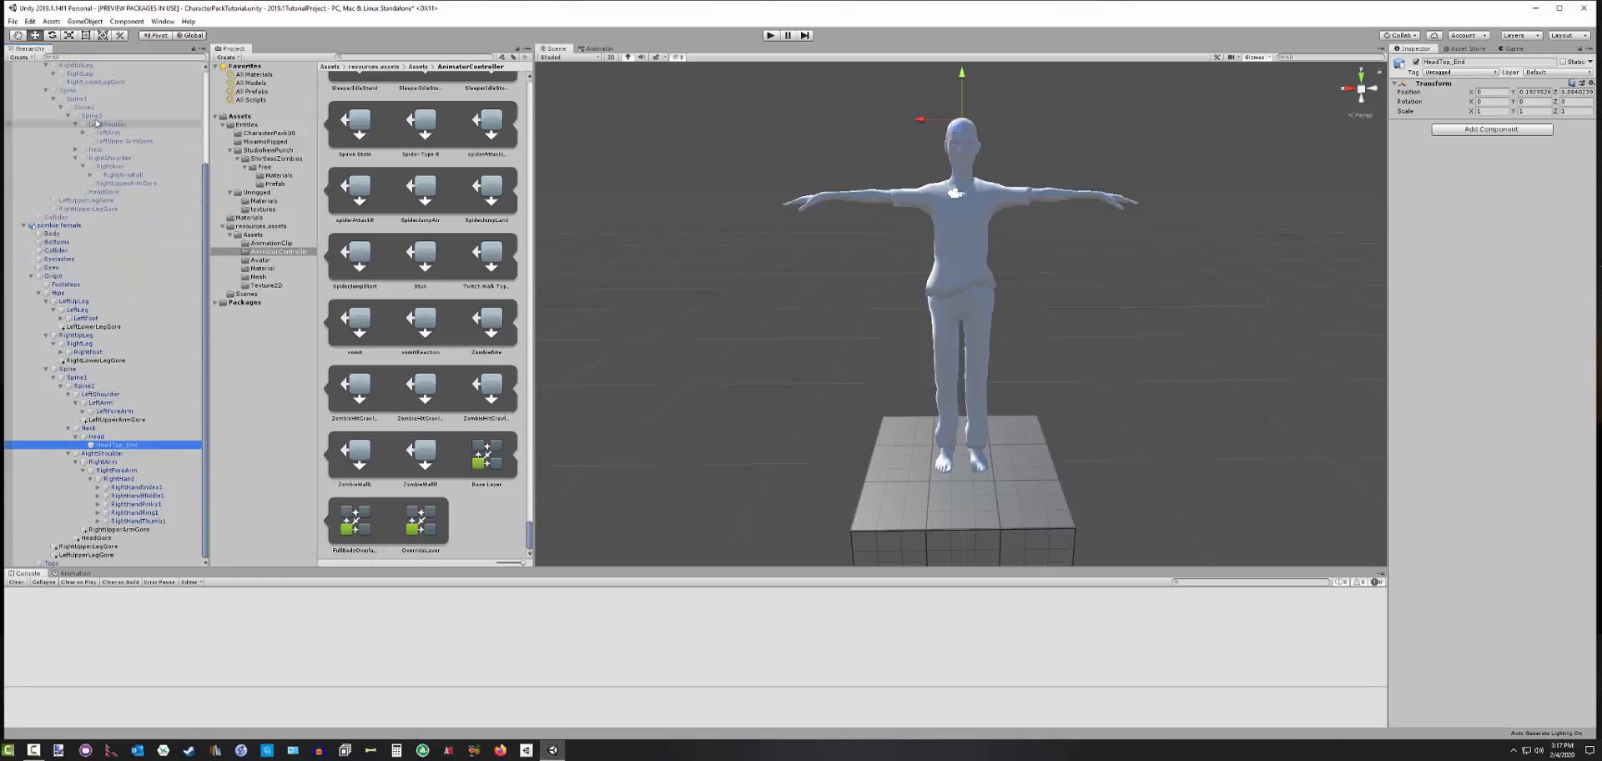
left_click(92, 176)
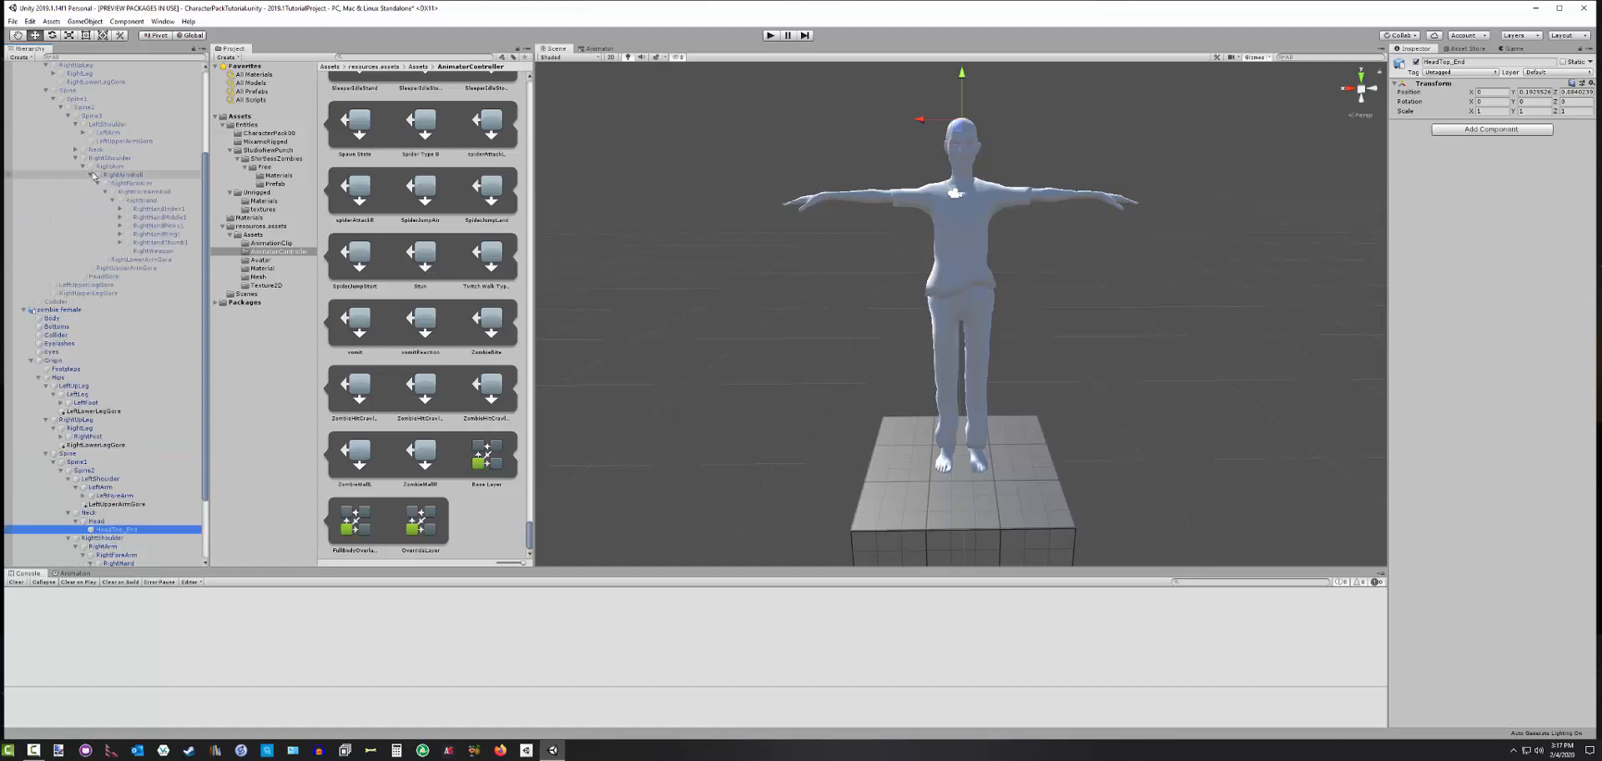
left_click(133, 259)
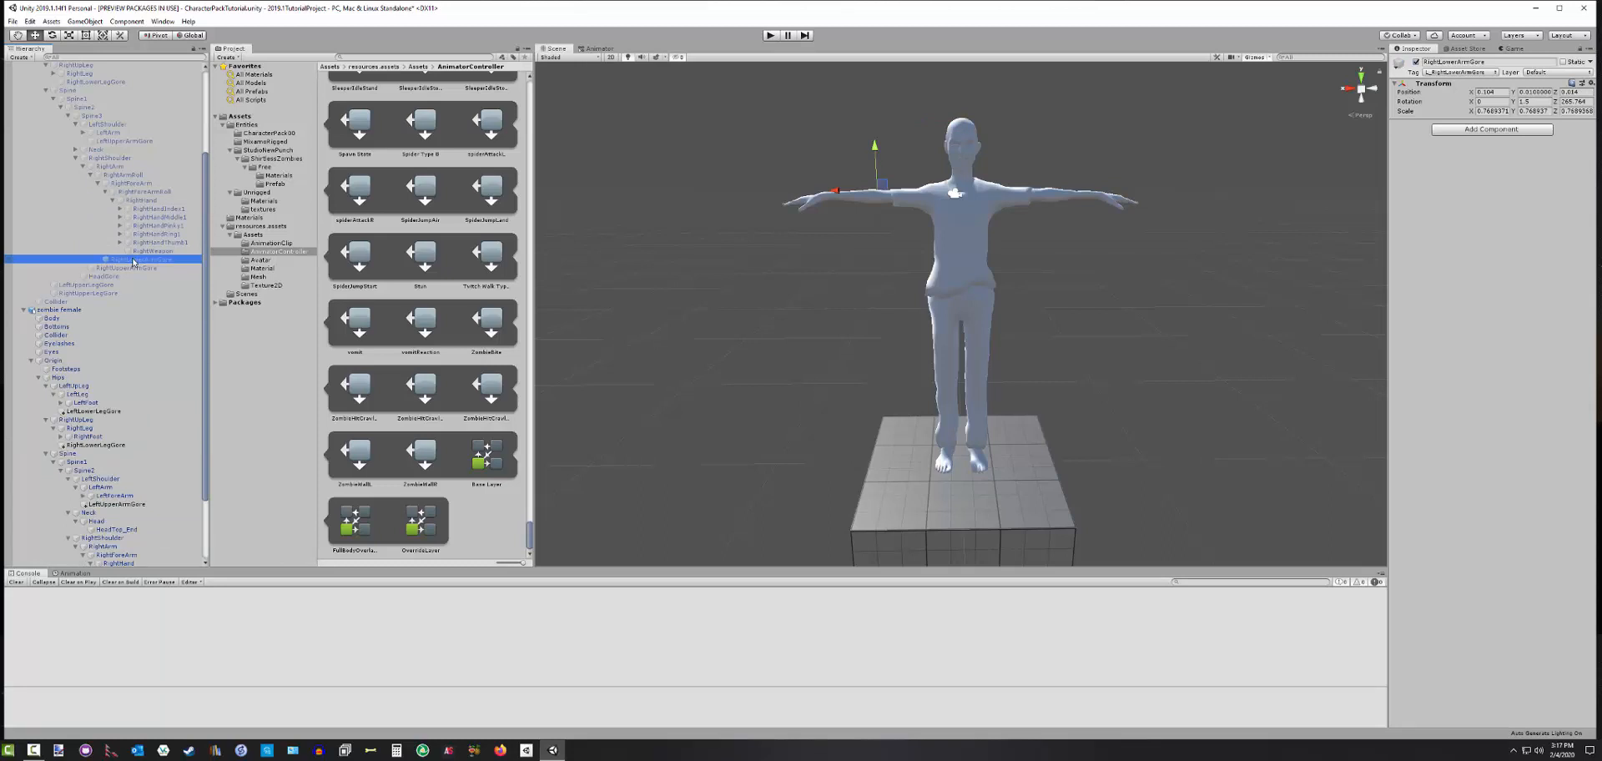
key("ctrl+d")
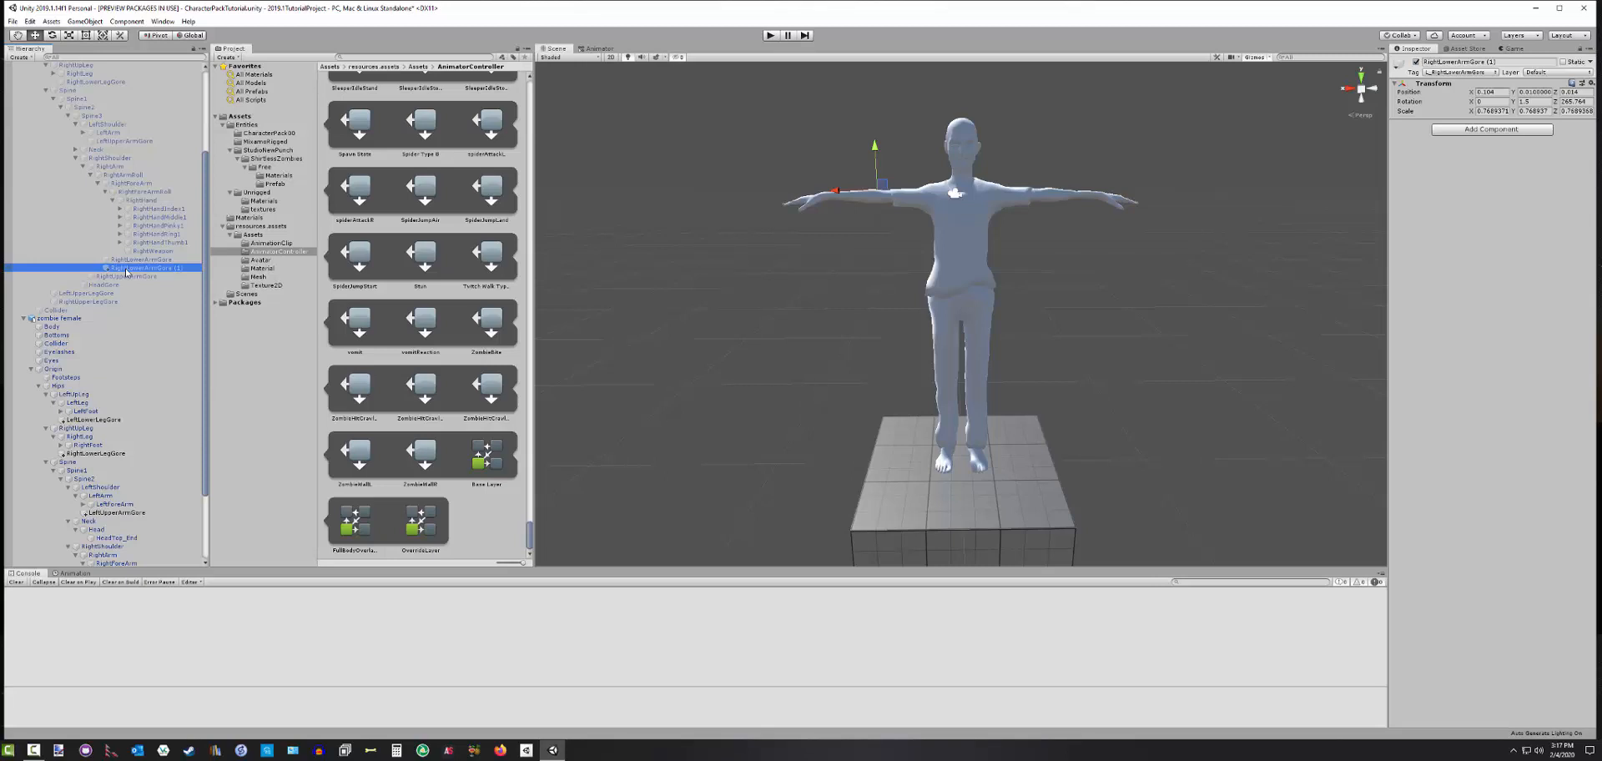
left_click_drag(126, 273, 117, 497)
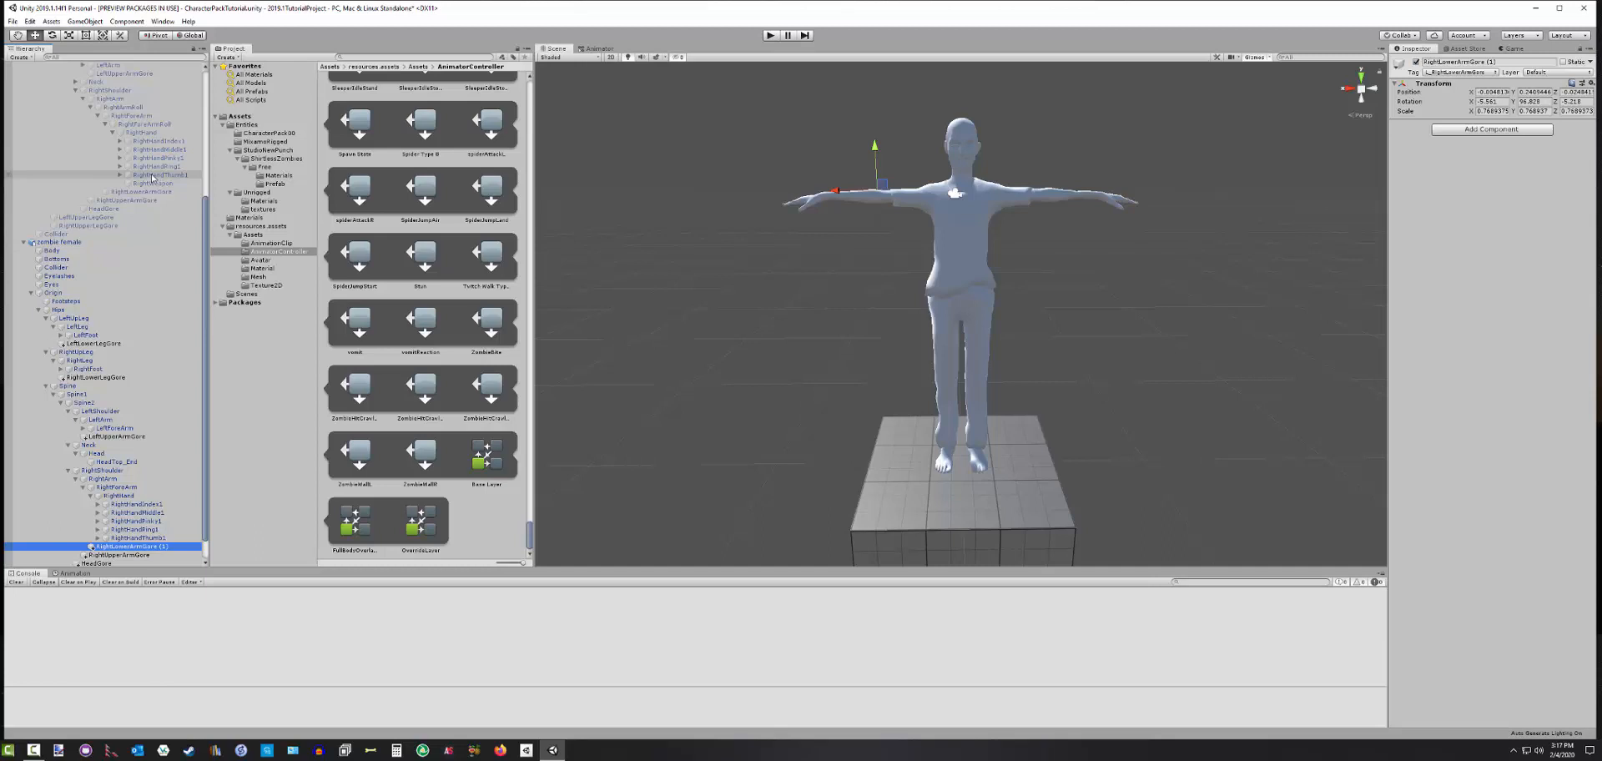
Duplicate the LeftLowerArmGore object under the reference ragdoll's left arm bones
scroll(152, 177, "up", 5)
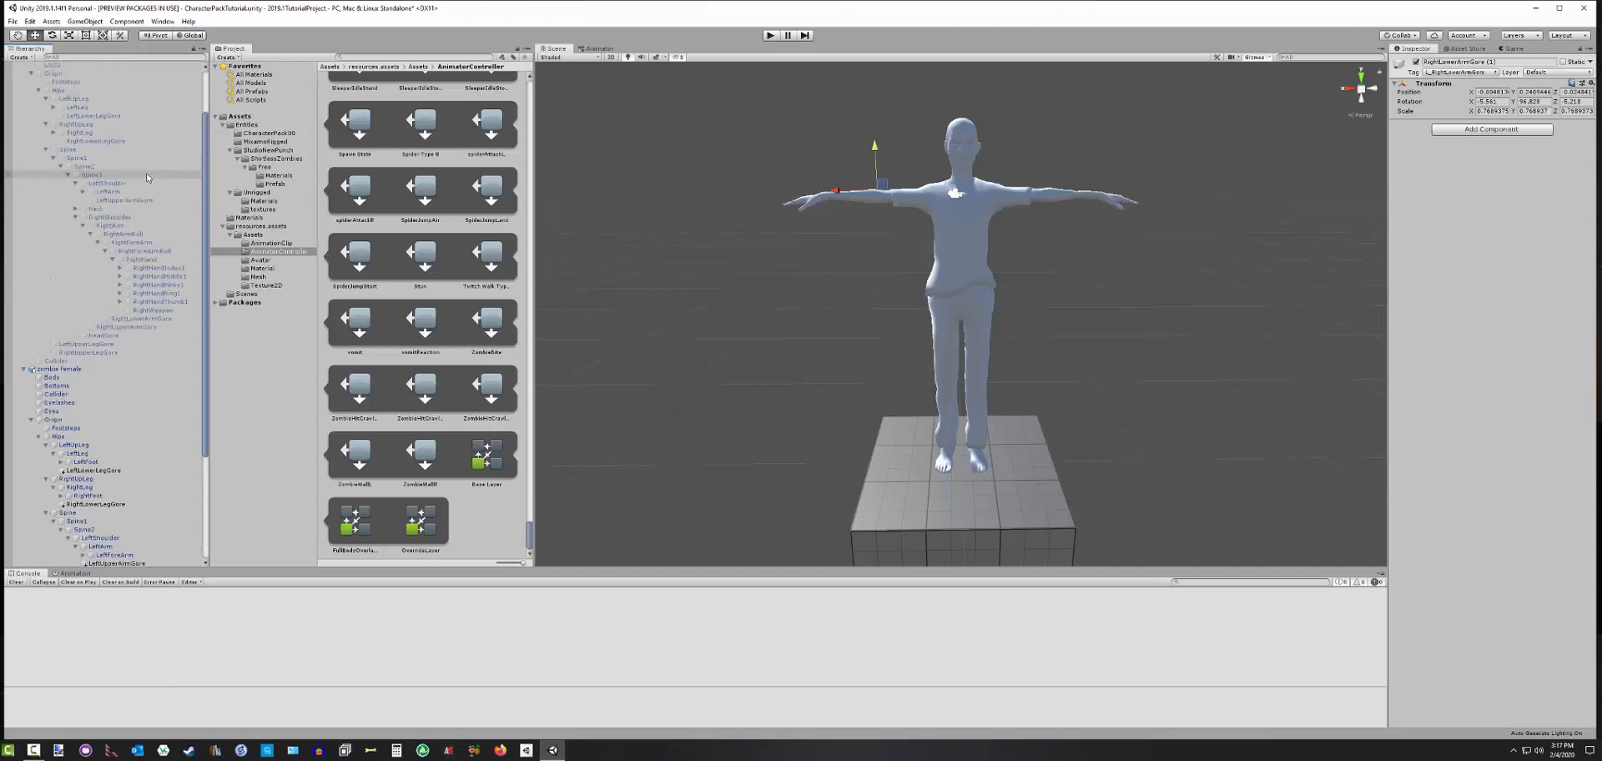
left_click(84, 192)
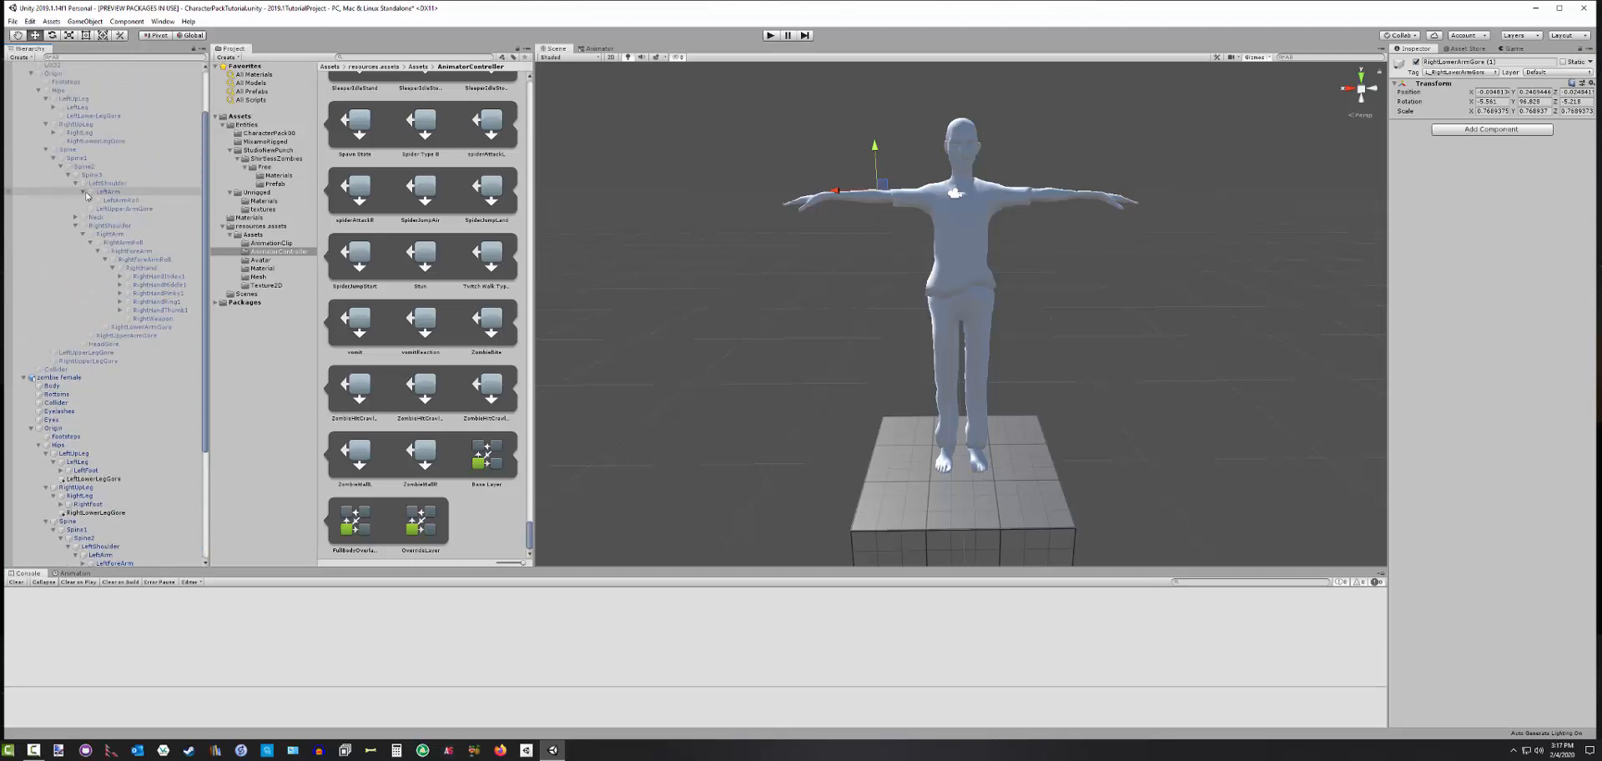
left_click(91, 200)
left_click(143, 217)
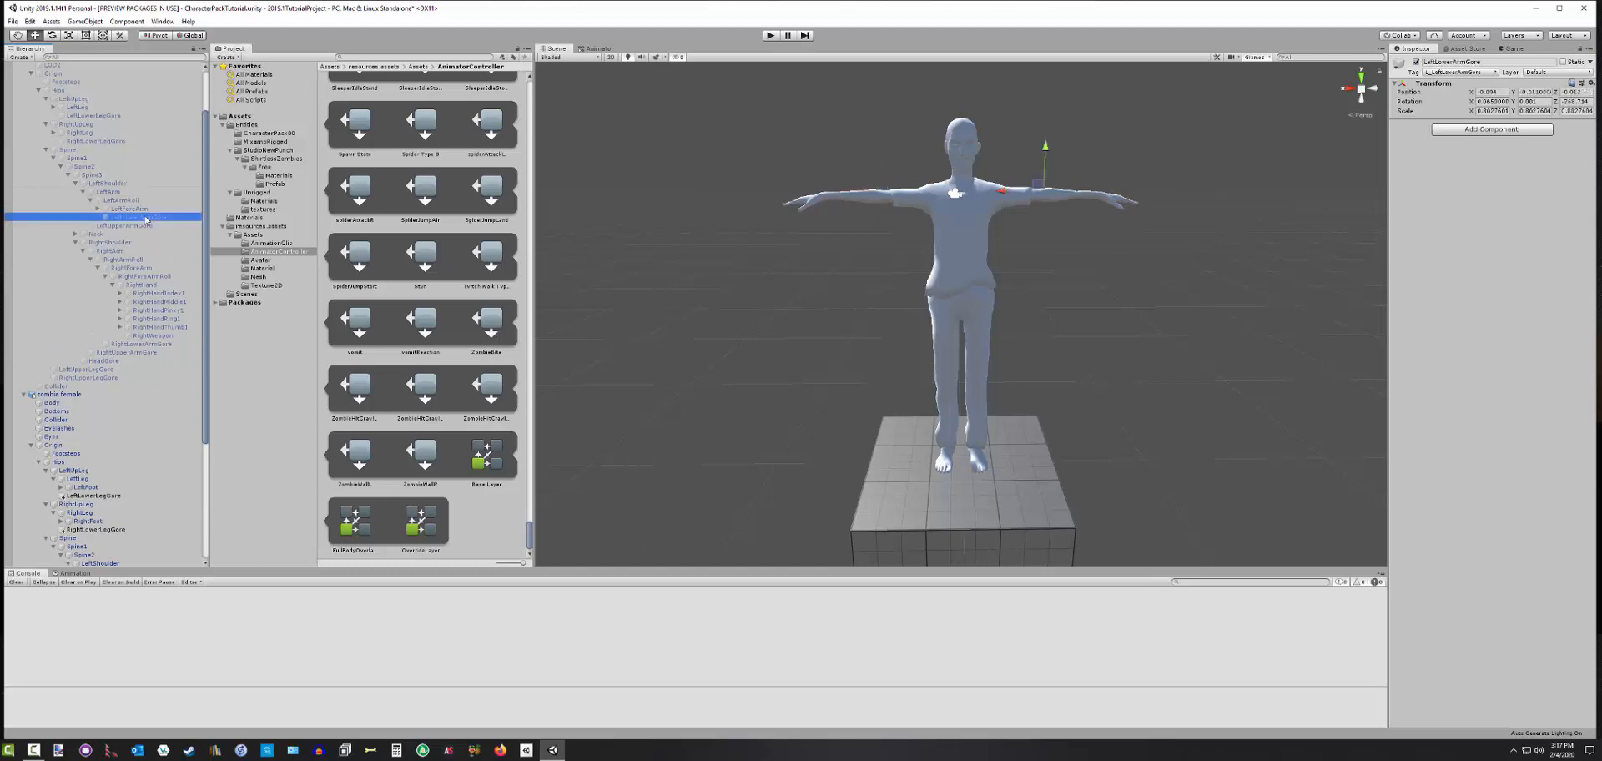
key("ctrl+d")
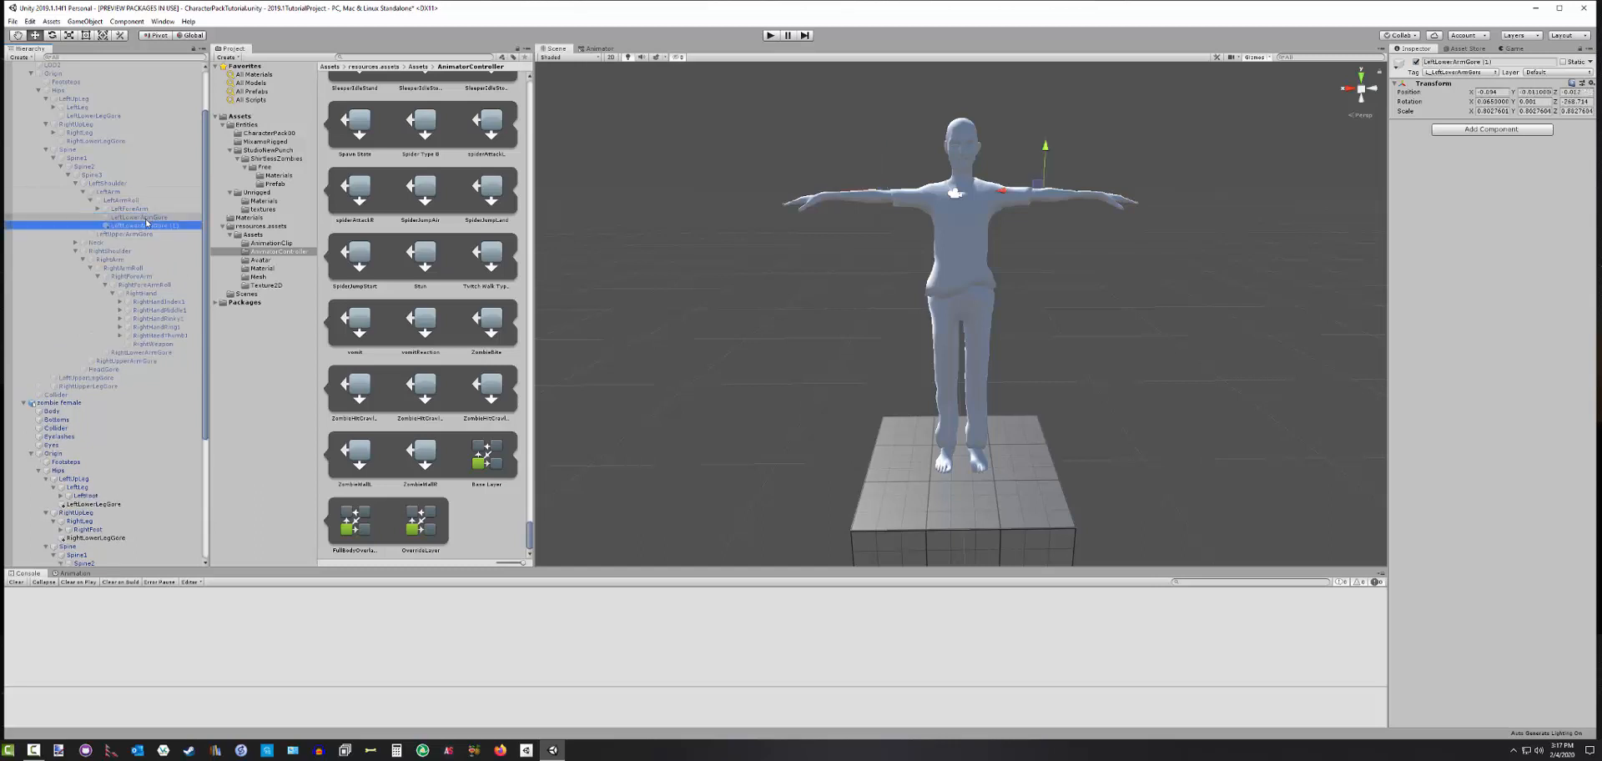
Move the left lower arm gore copy under the zombie female's LeftArm and rename it to LeftLowerArmGore
left_click_drag(141, 225, 100, 399)
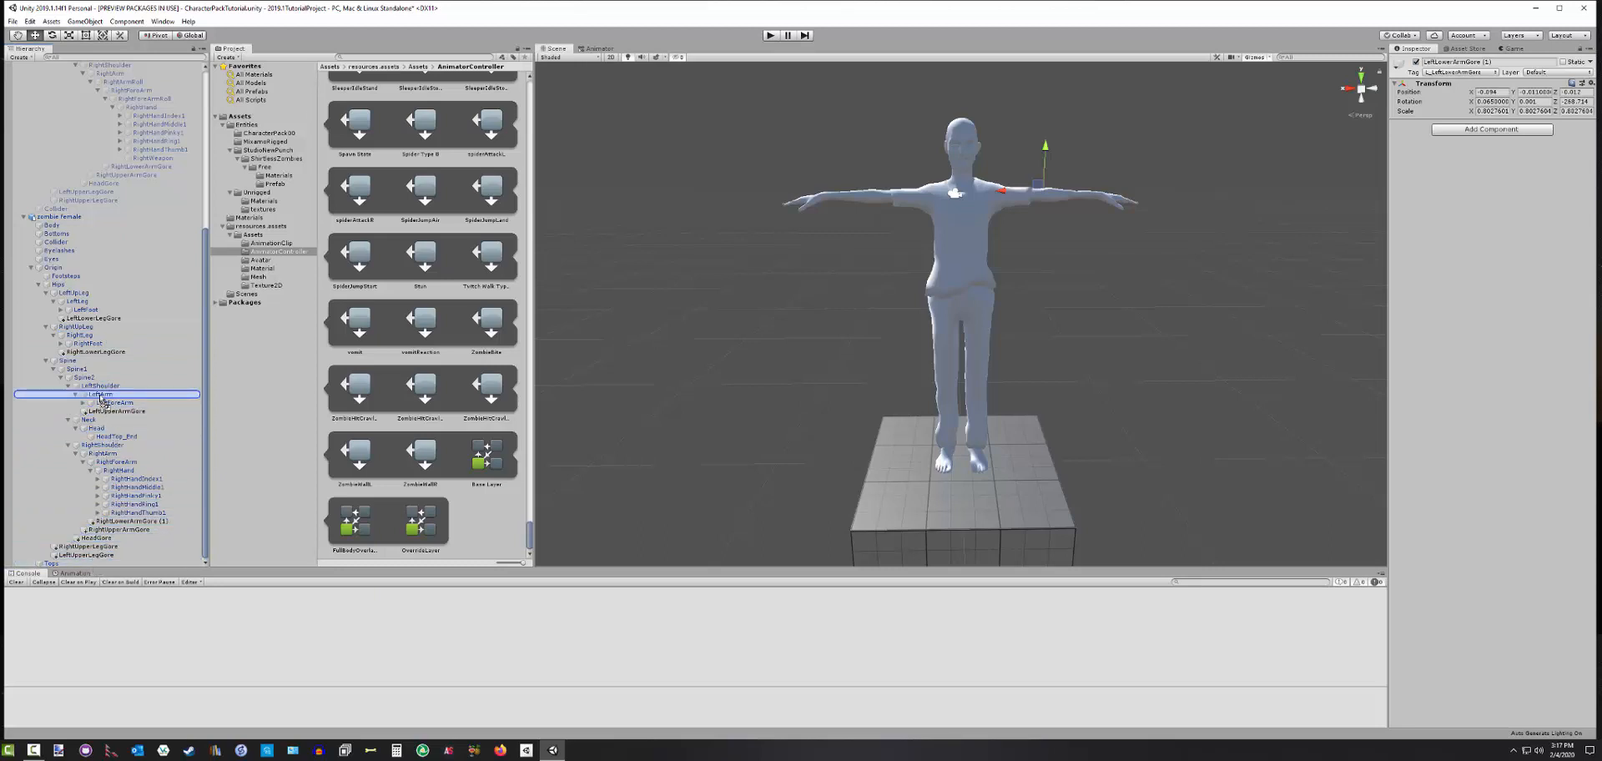
left_click_drag(100, 399, 101, 399)
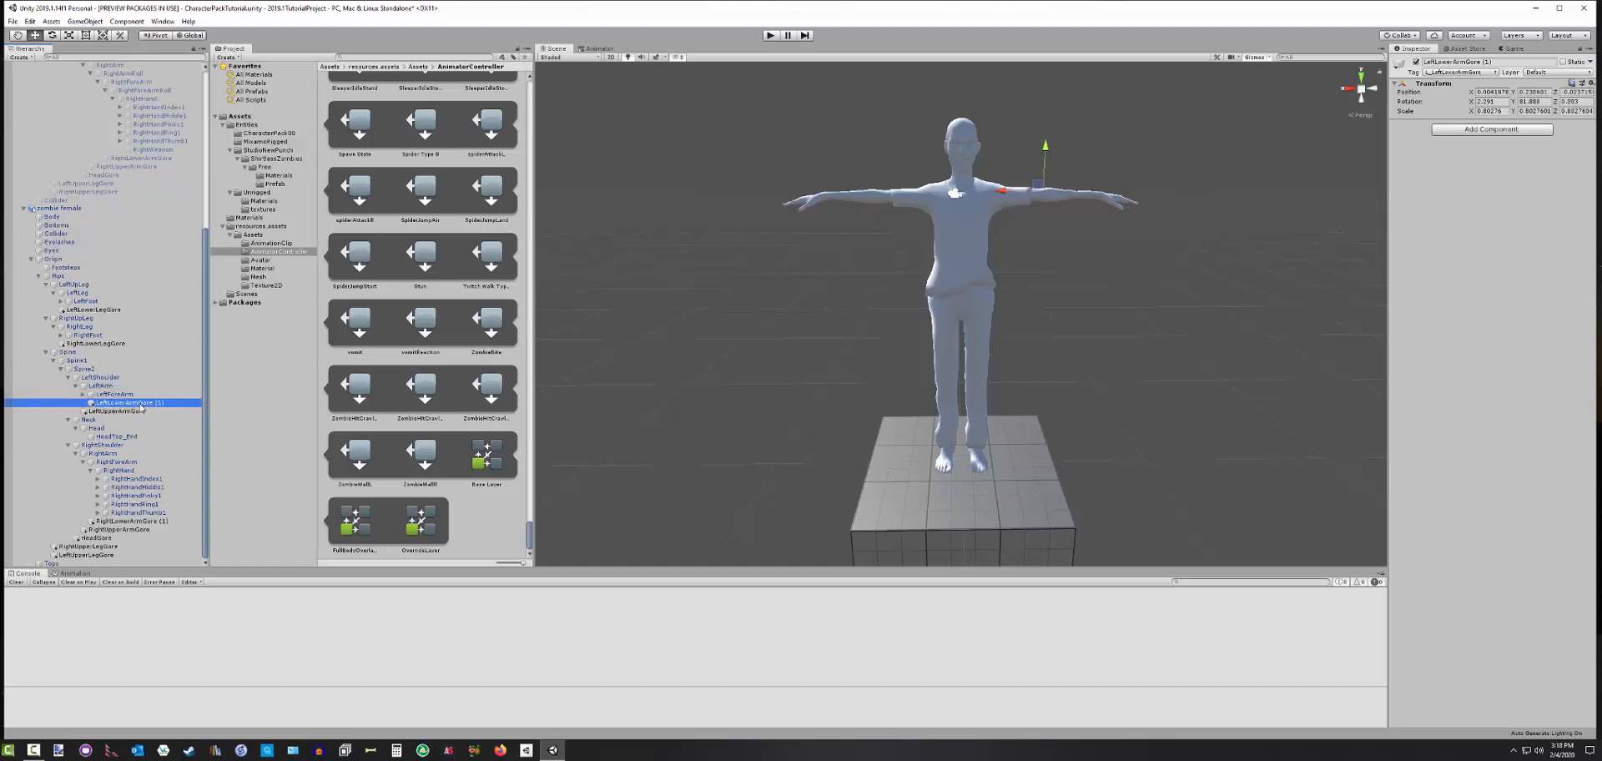
left_click(165, 404)
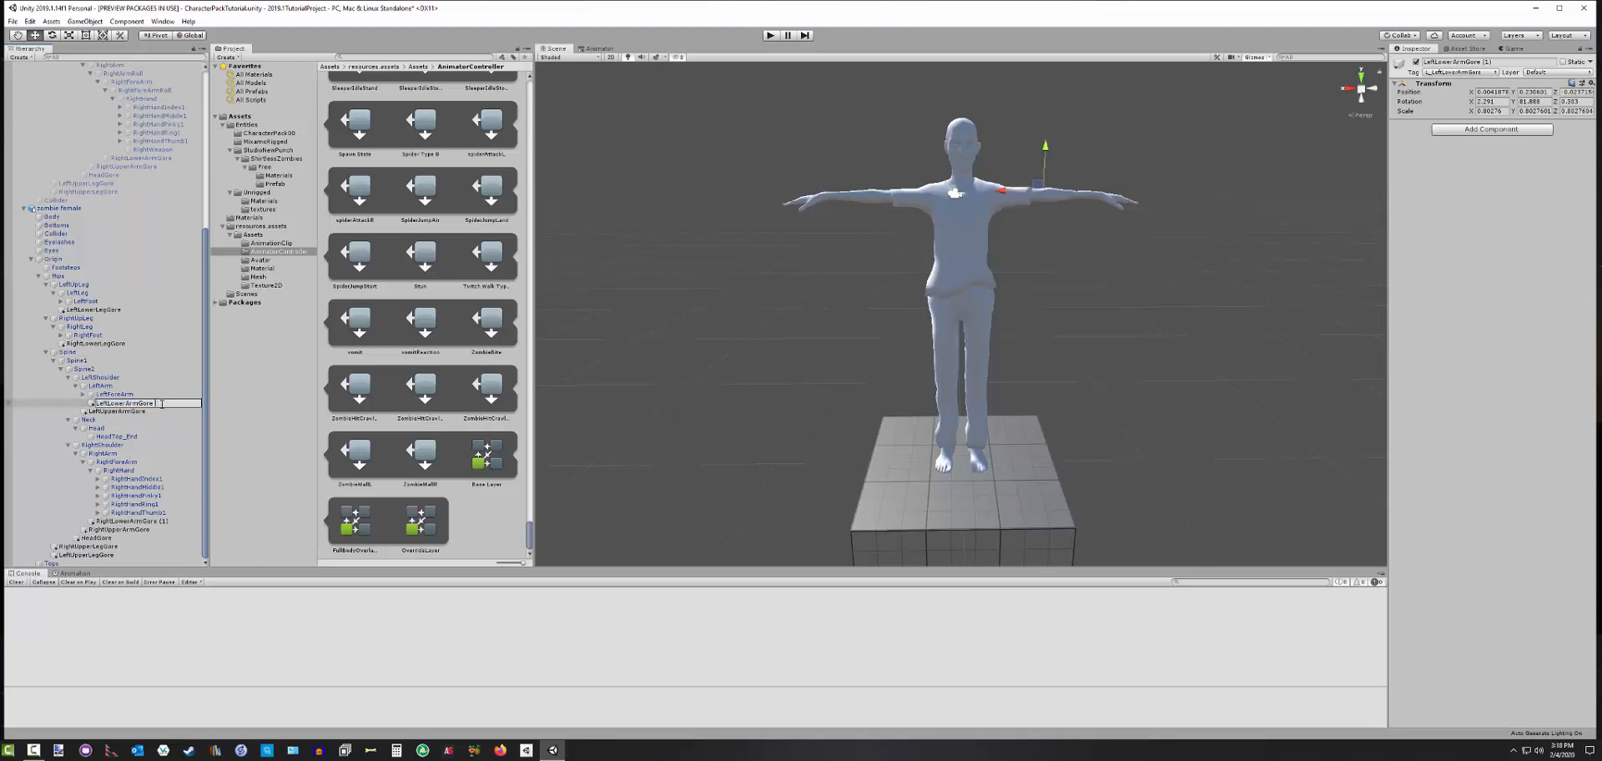
left_click(172, 370)
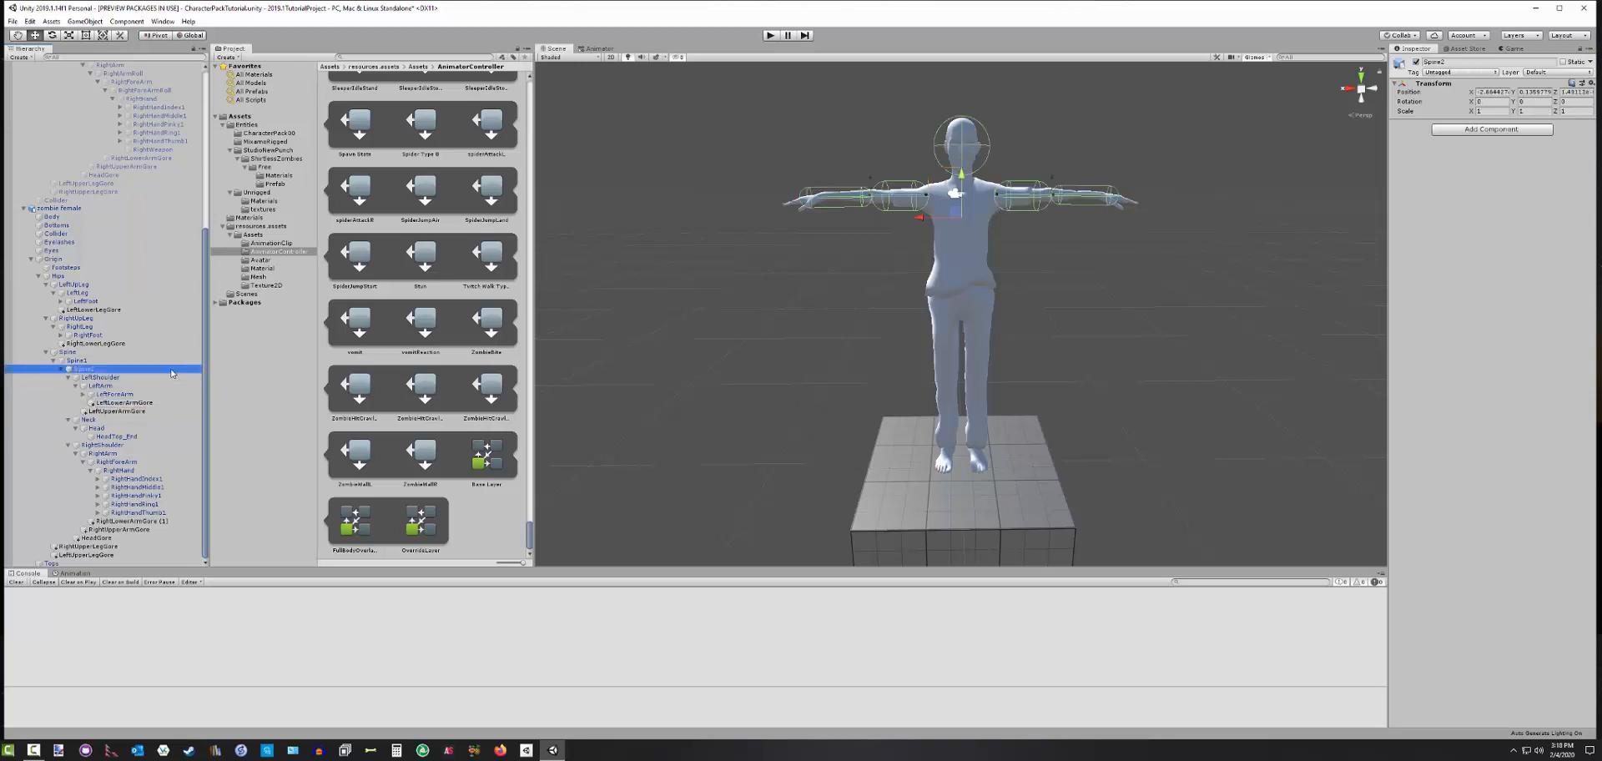
Reposition the zombie female's LeftLowerLegGore object so it is centred in her left knee
left_click(101, 310)
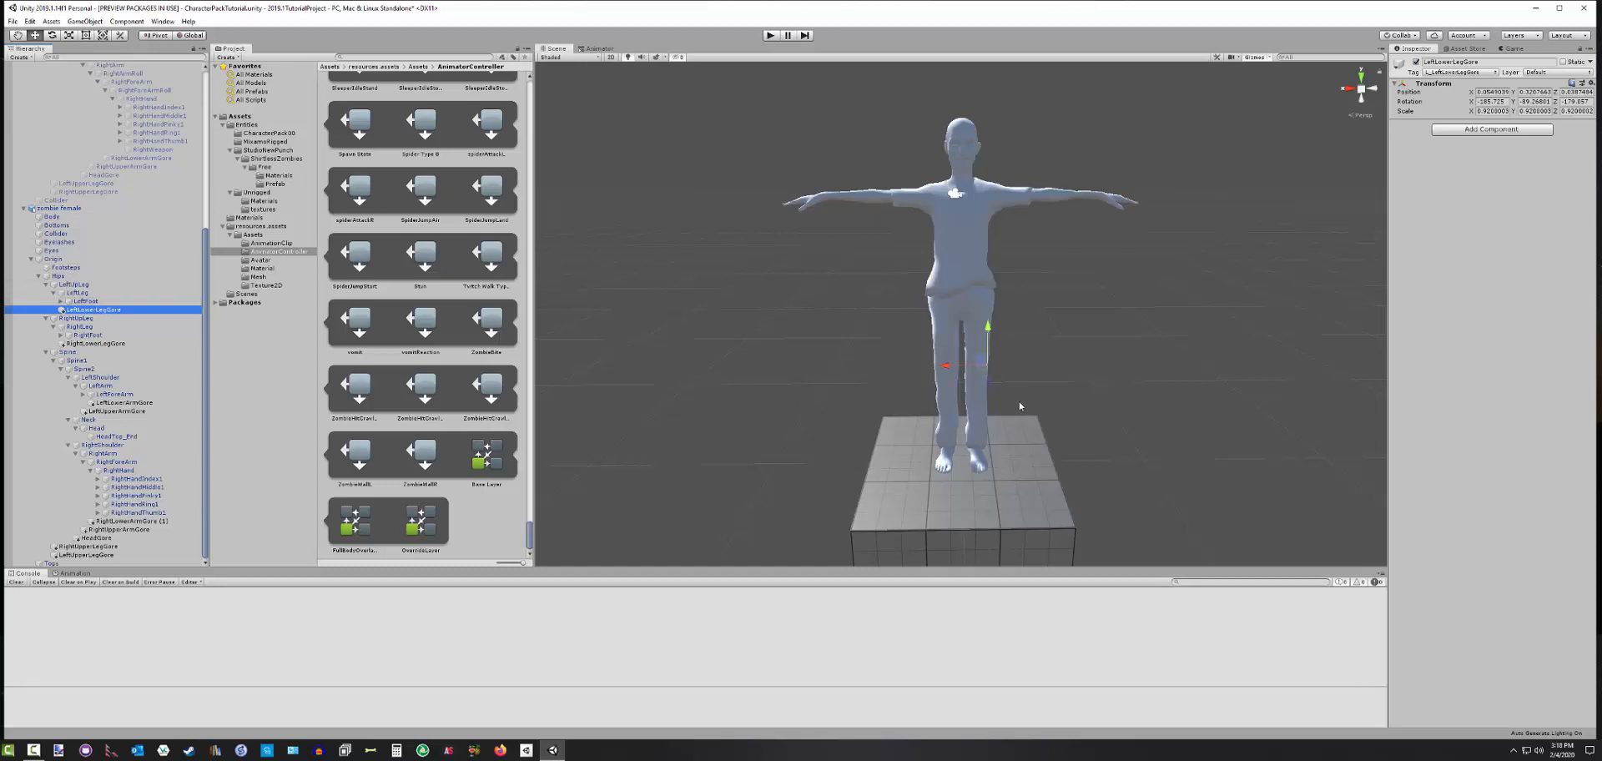
left_click(1041, 390)
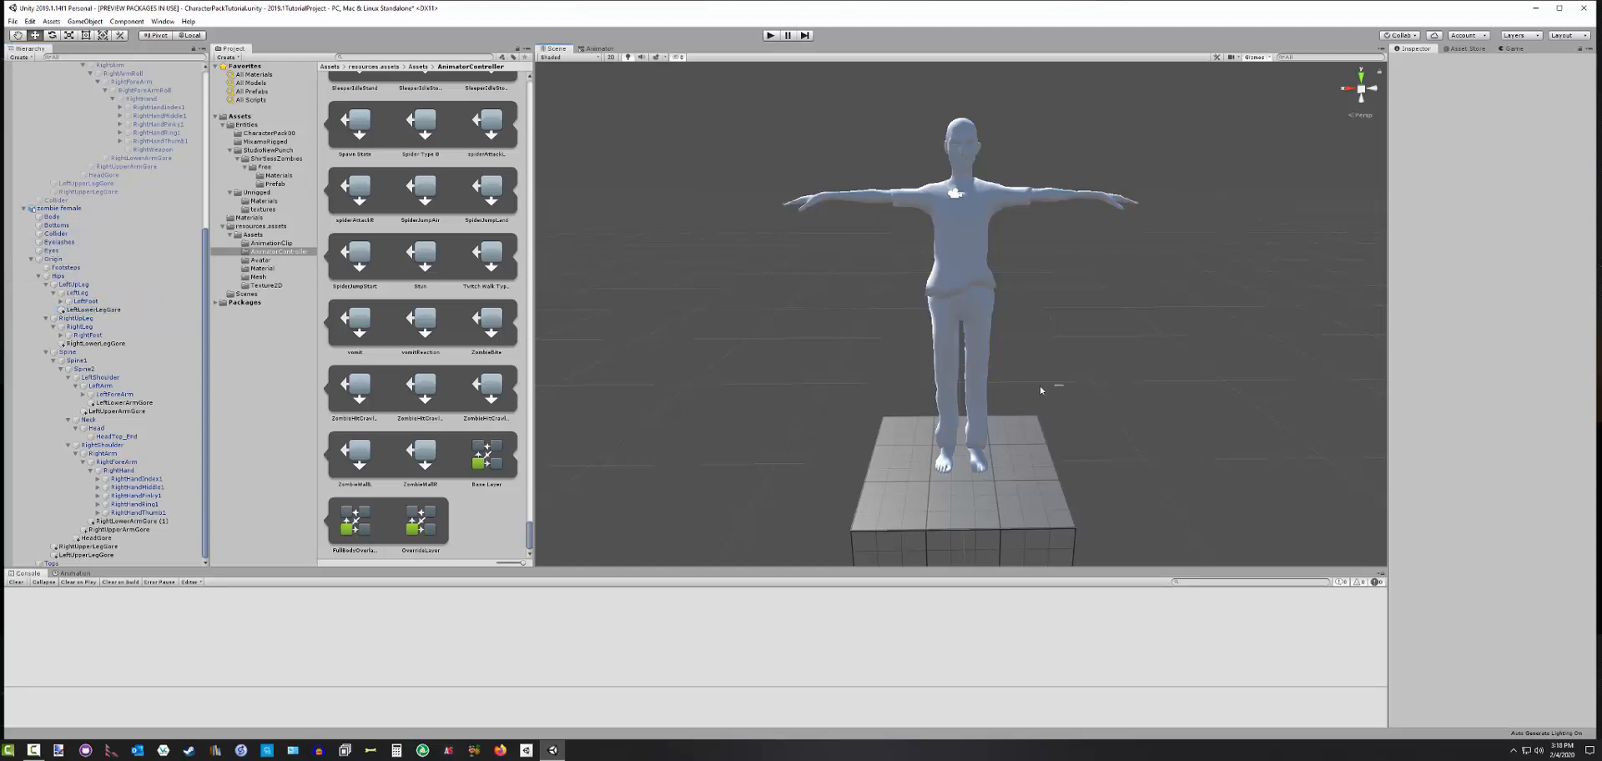
left_click(93, 309)
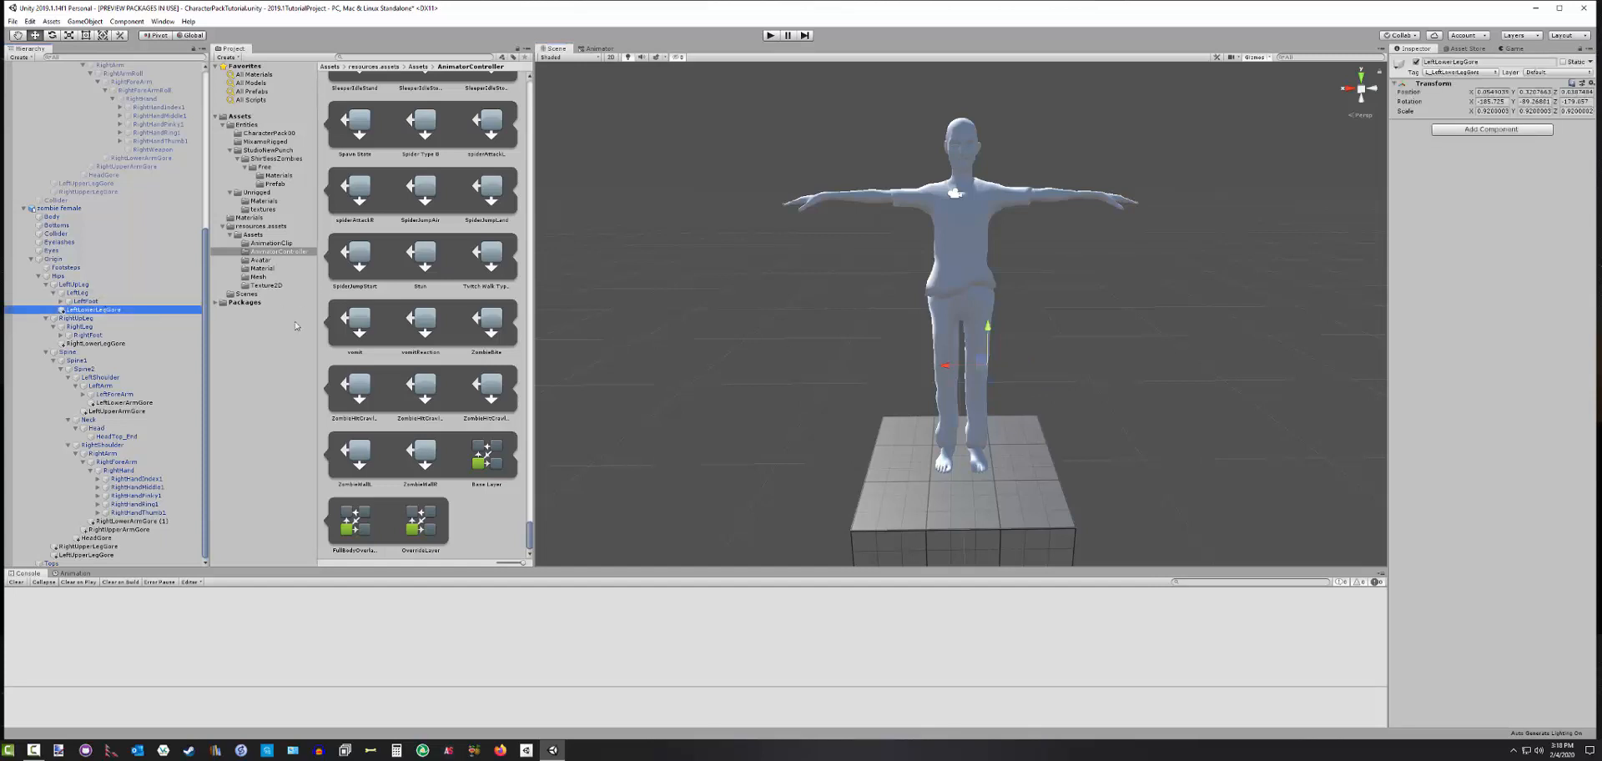
mouse_move(1049, 392)
left_mouse_down("alt")
mouse_move(752, 343)
mouse_move(779, 358)
mouse_move(1090, 361)
mouse_move(1069, 379)
left_mouse_up("alt")
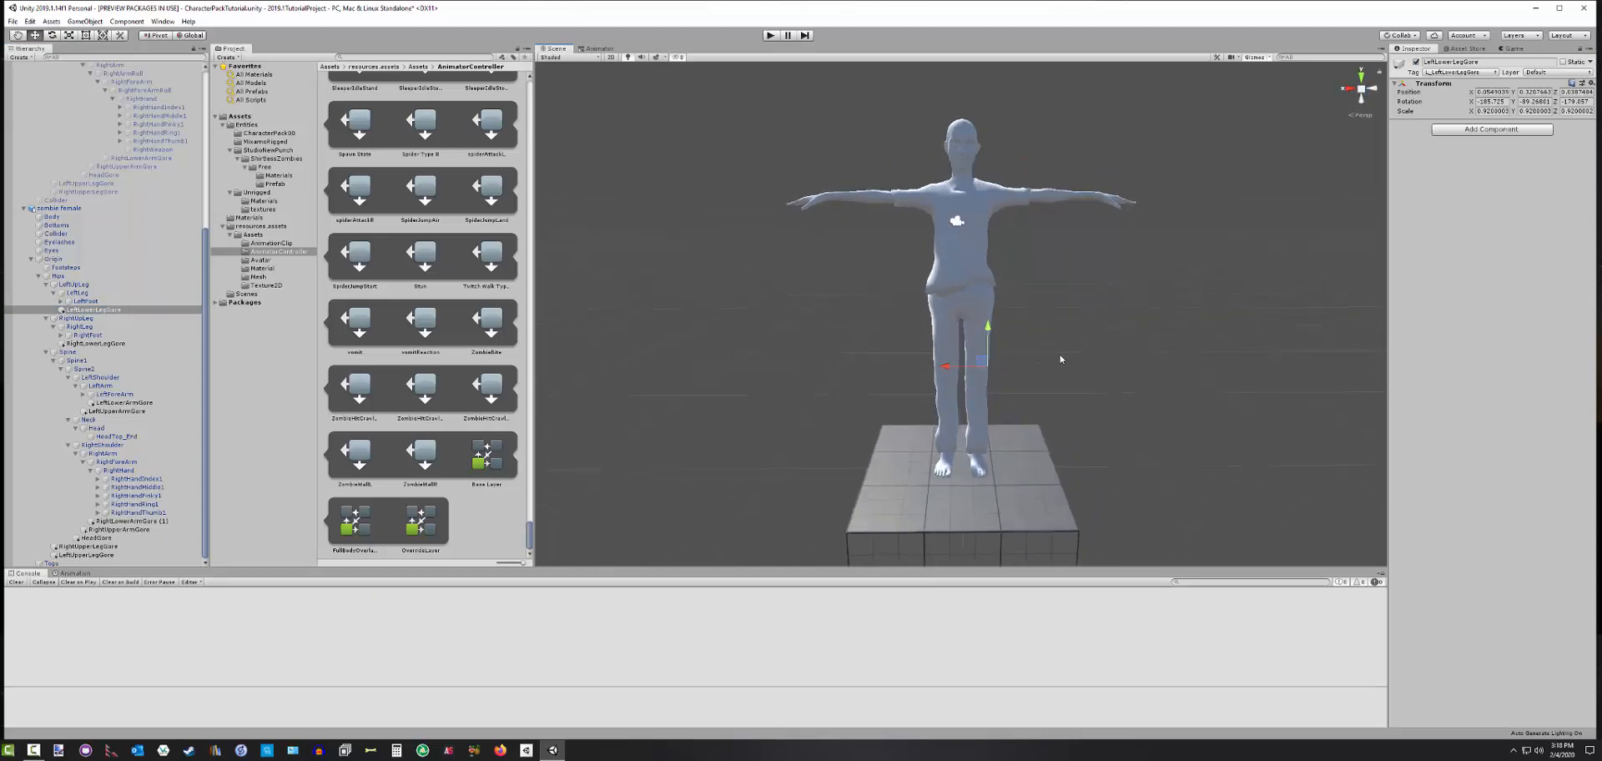
left_click_drag(945, 367, 944, 369)
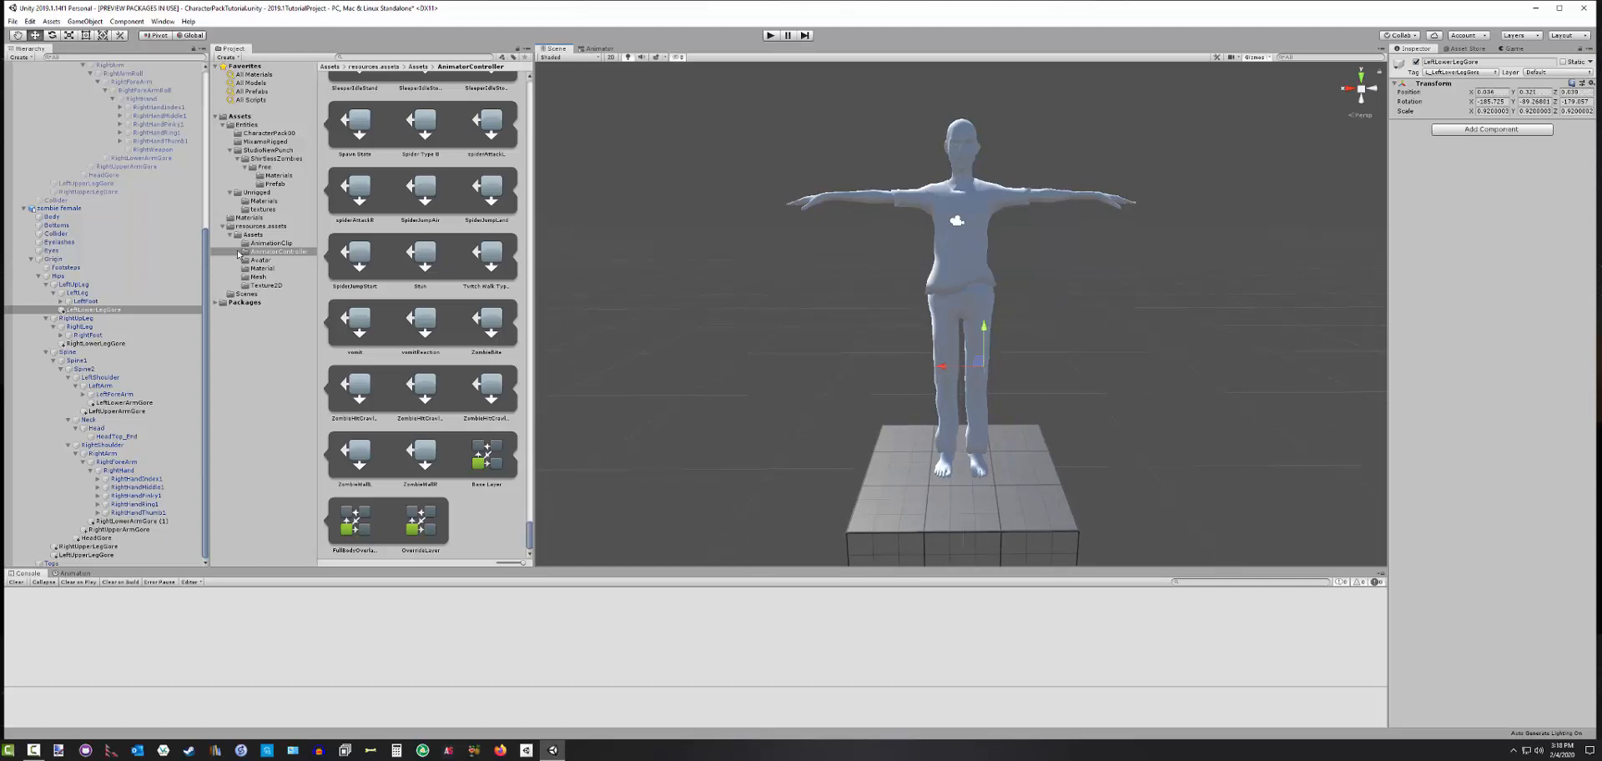
left_click(99, 311)
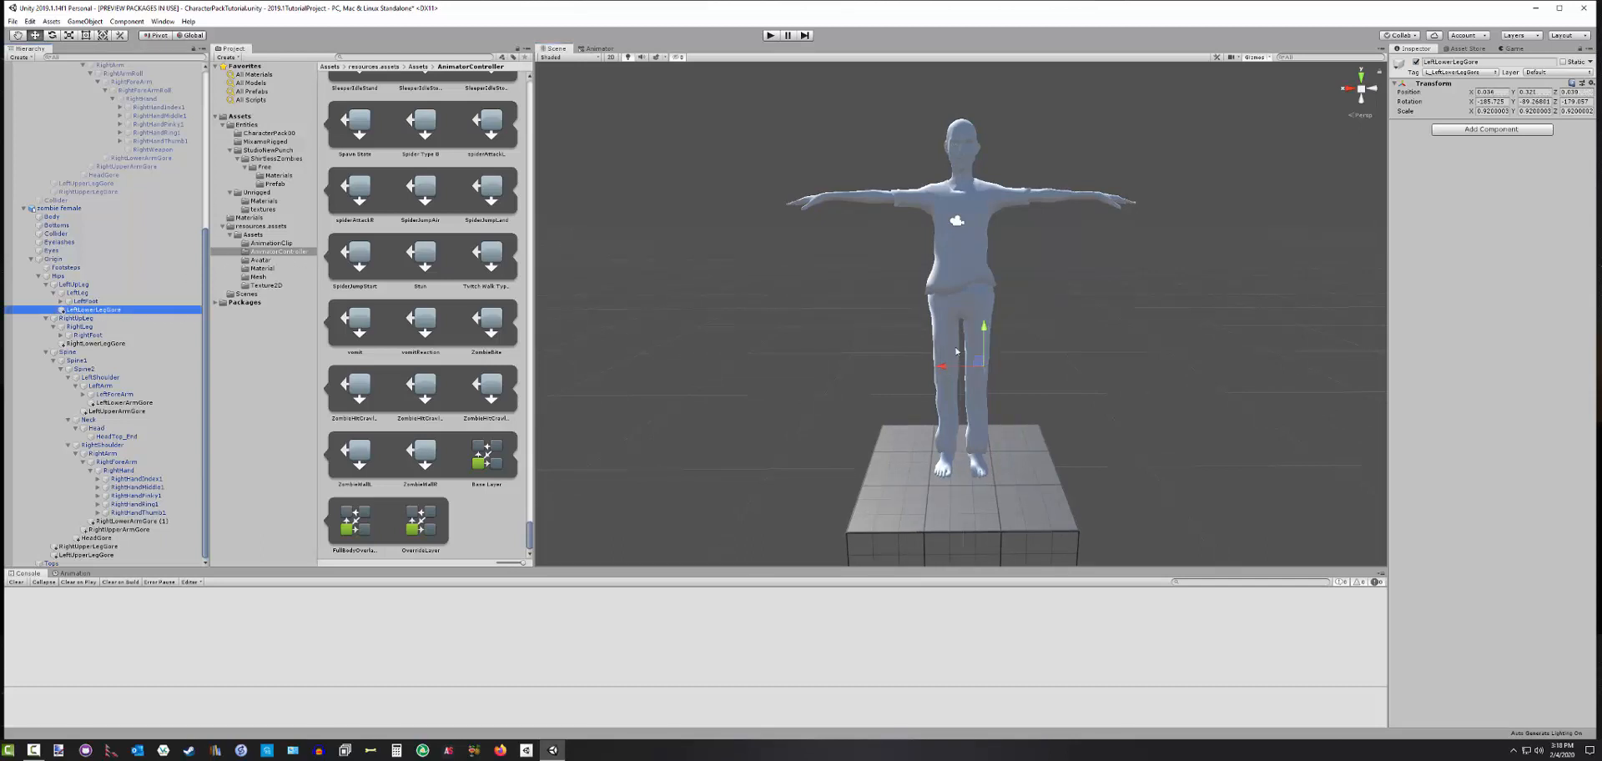
left_click_drag(943, 369, 1064, 389)
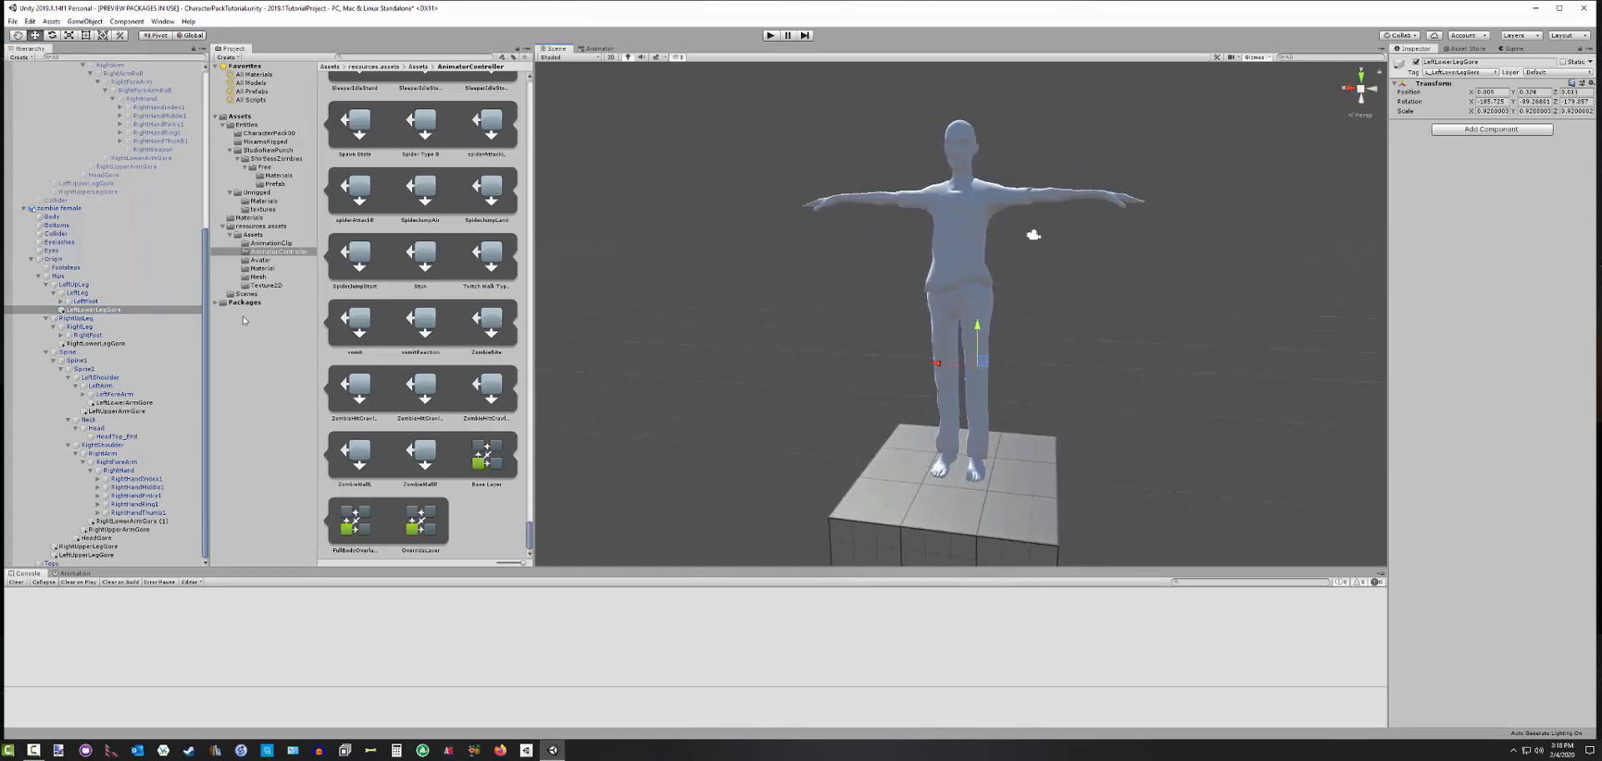
Reposition the zombie female's RightLowerLegGore object at her right knee and check its alignment from several angles
left_click(117, 345)
left_click_drag(897, 364, 1010, 373)
left_click_drag(1064, 387, 823, 383, "alt")
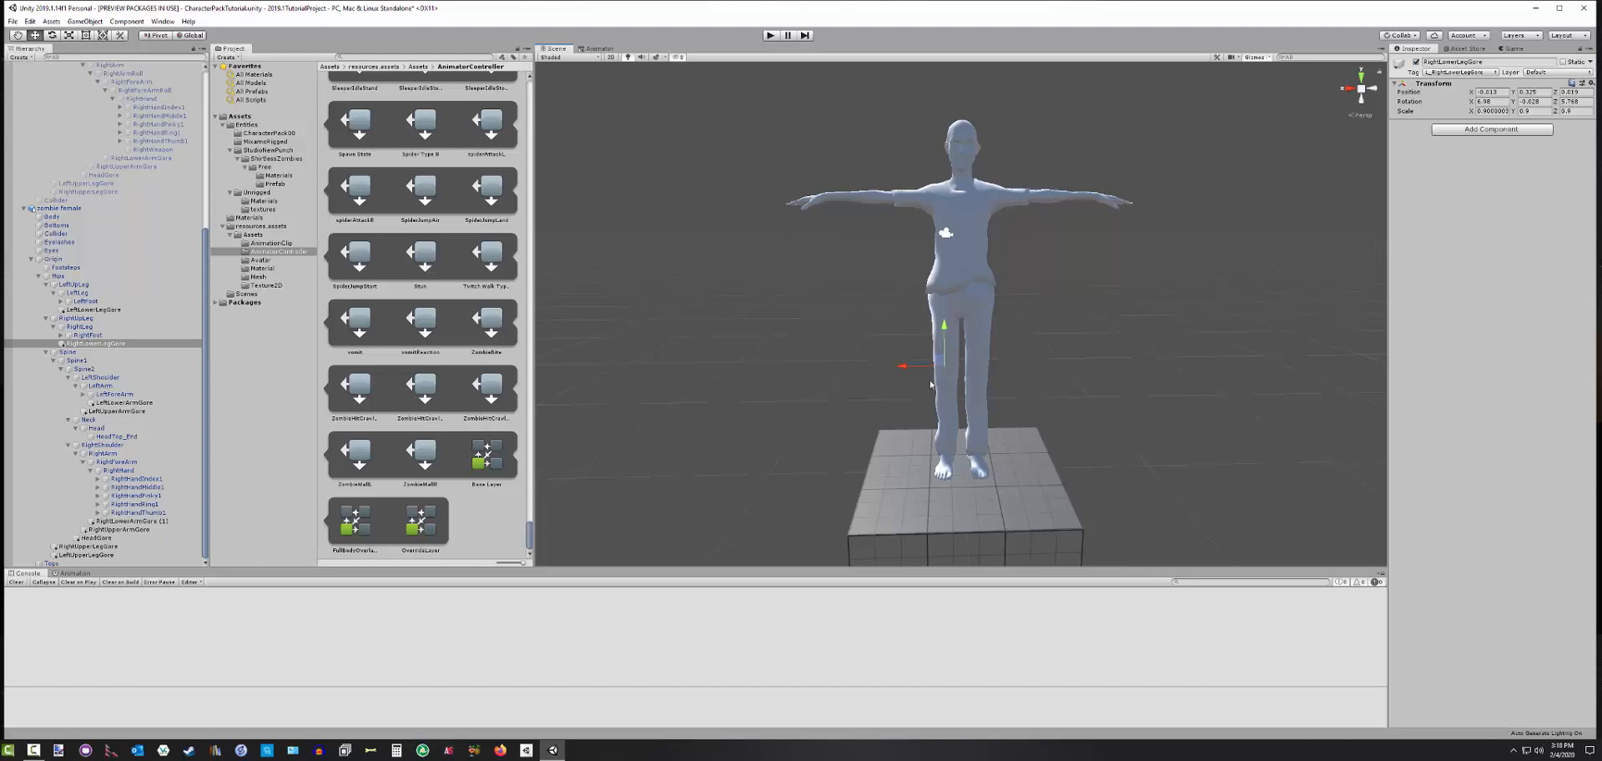
left_click_drag(1023, 392, 852, 380, "alt")
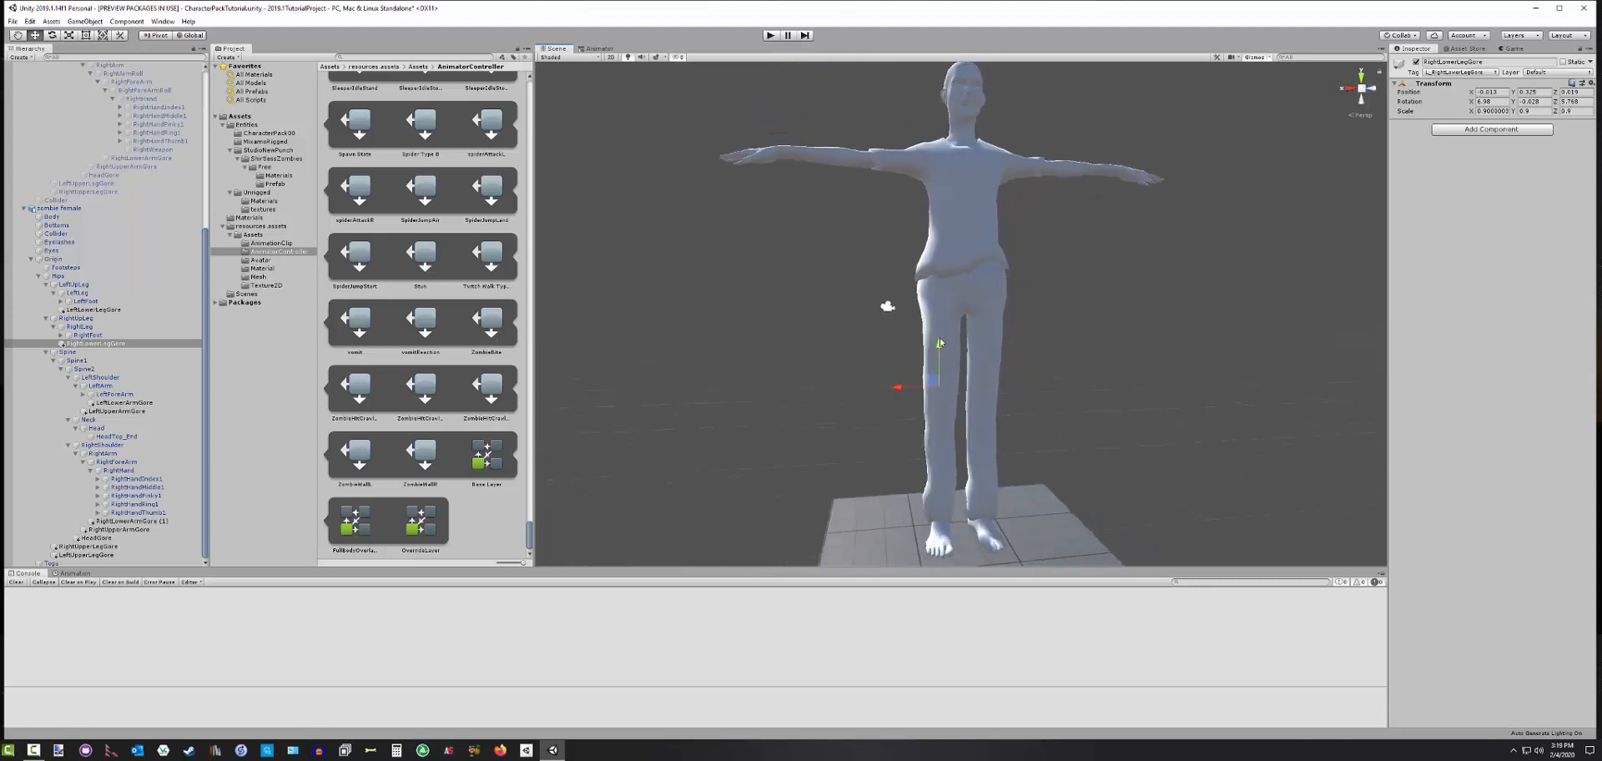
left_click_drag(1074, 403, 993, 367, "alt")
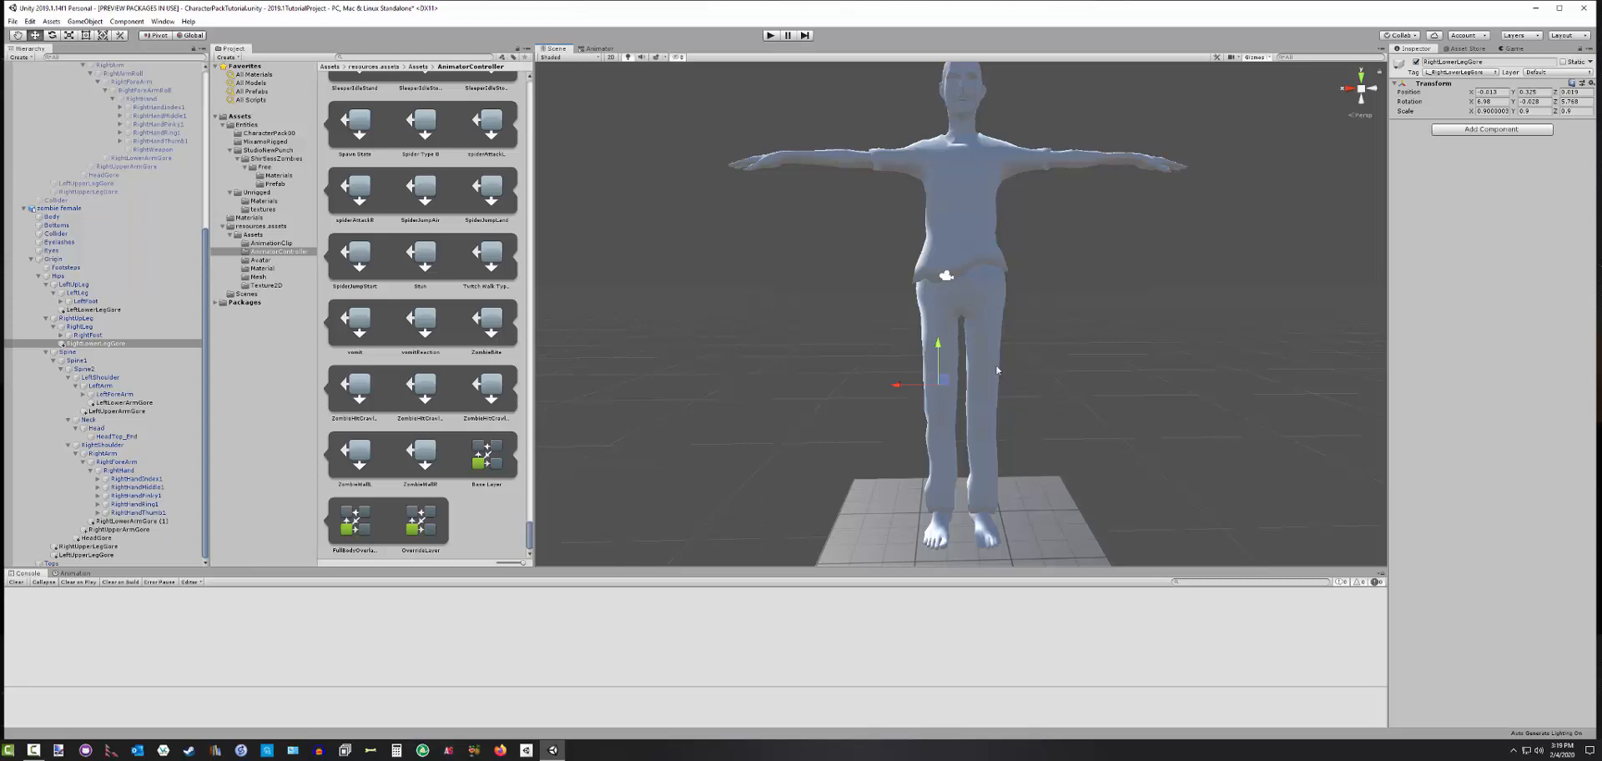
scroll(1072, 372, "down", 2)
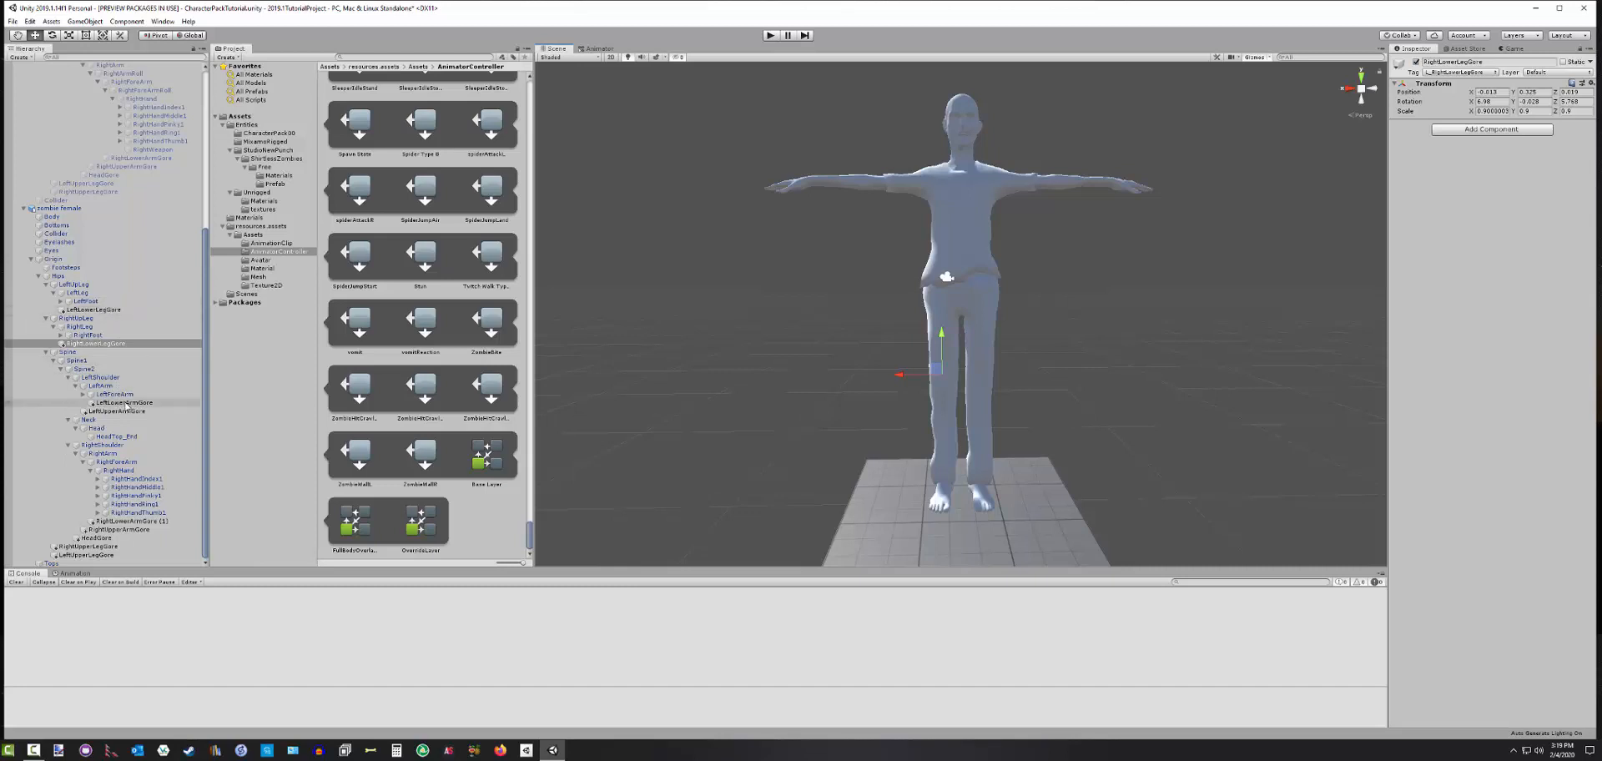
Check the LeftLowerArmGore placement on the zombie female and adjust the LeftUpperArmGore object's position near her left shoulder
left_click(125, 403)
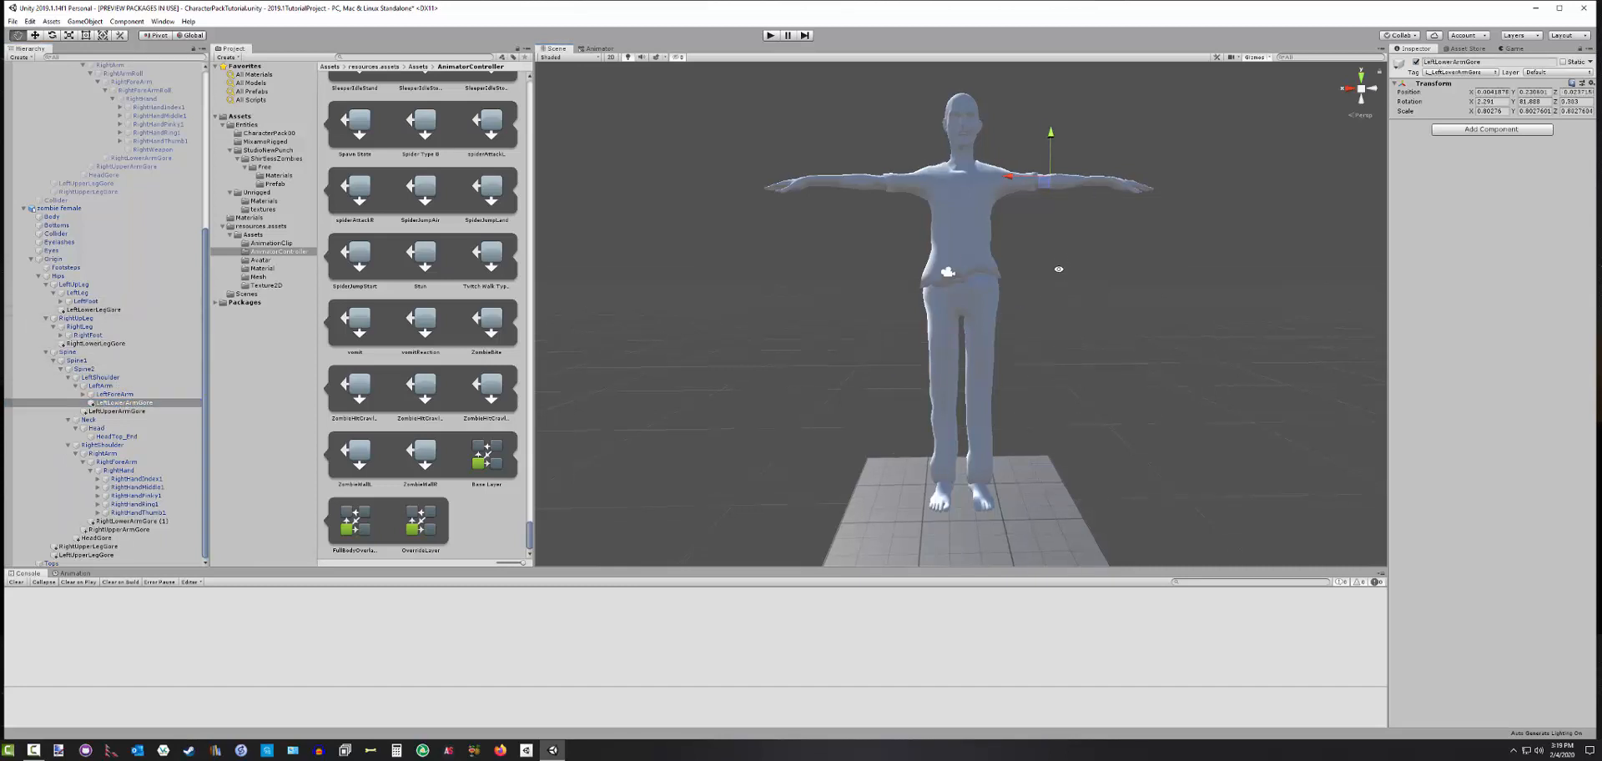
left_click_drag(1053, 268, 1015, 318, "alt")
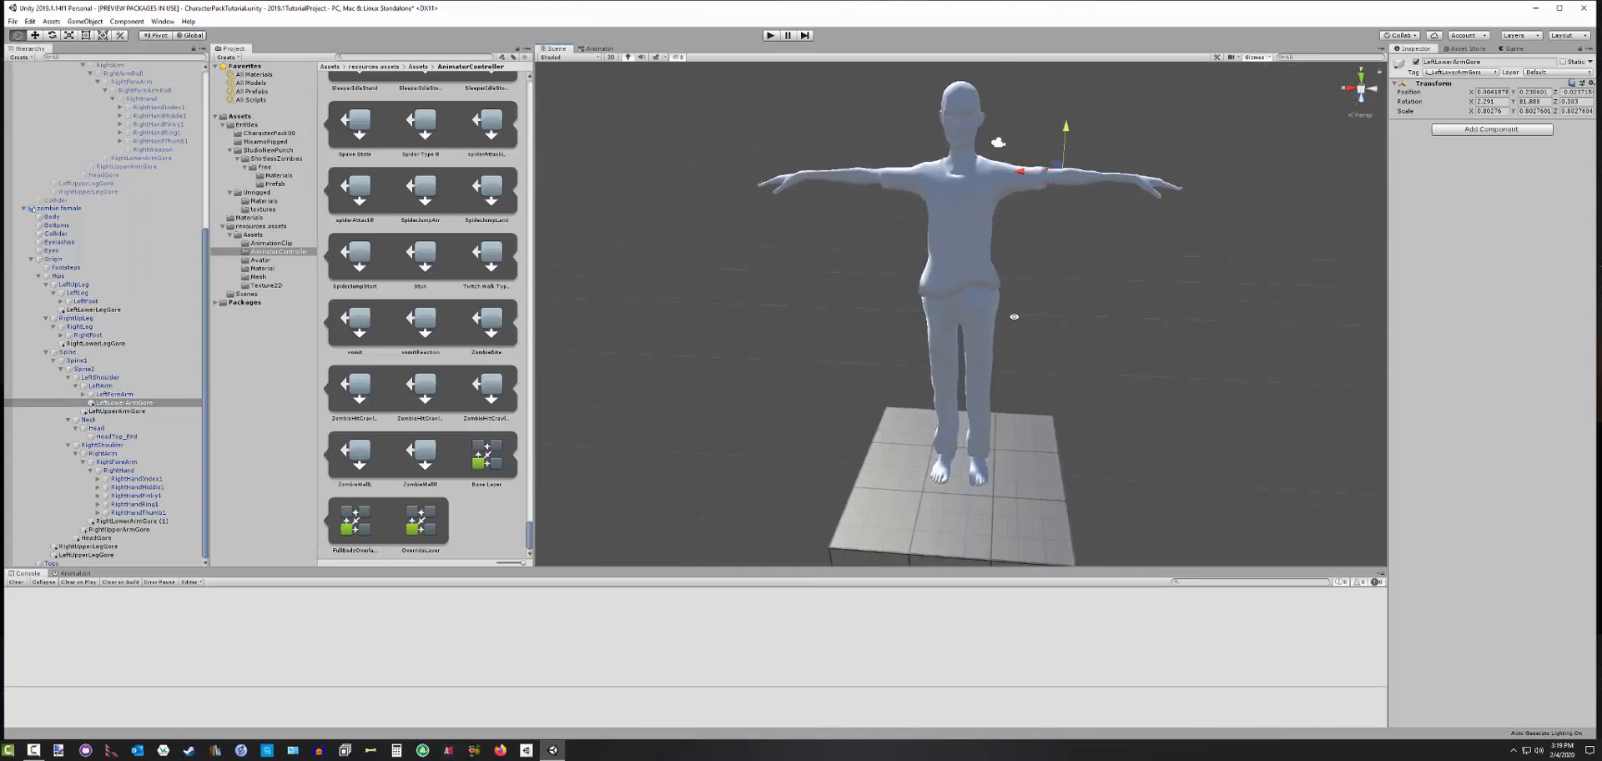
left_click(113, 411)
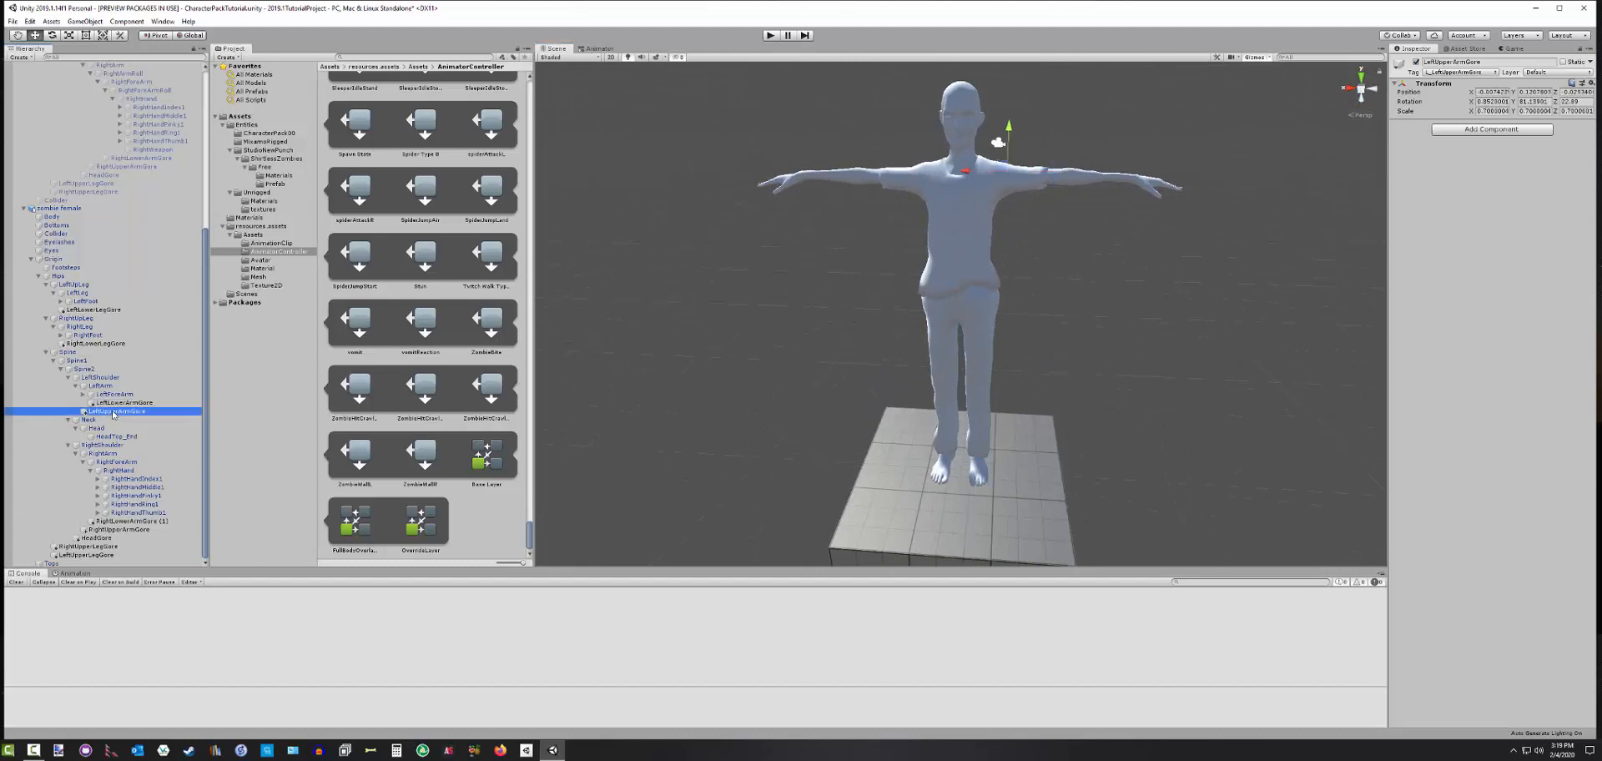
left_click_drag(1046, 198, 1072, 224, "alt")
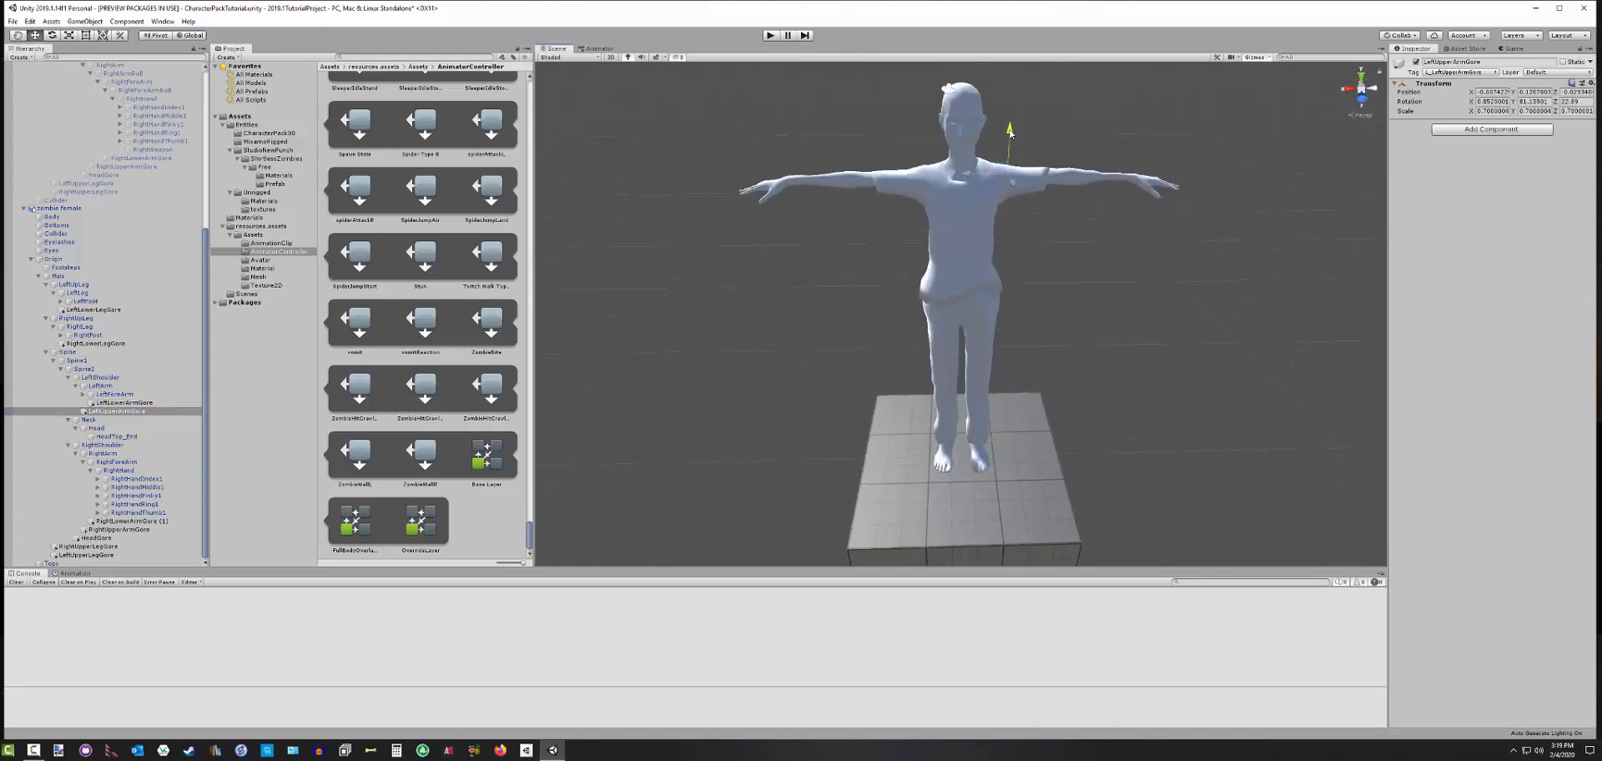
left_click_drag(1009, 132, 1101, 90, "alt")
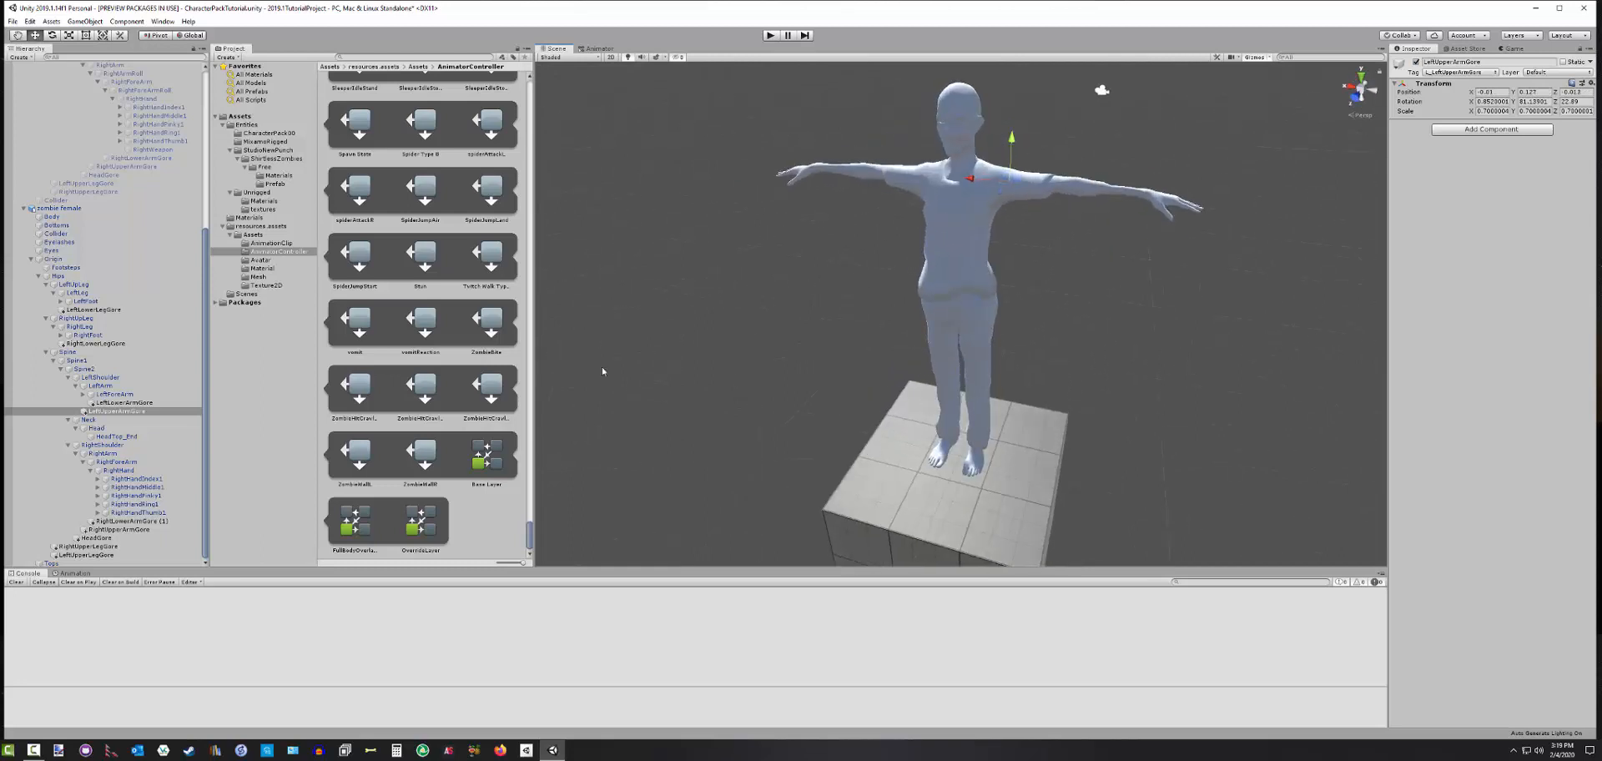
Align the right lower arm gore copy with the zombie female's right arm, checking it from the side
left_click(131, 521)
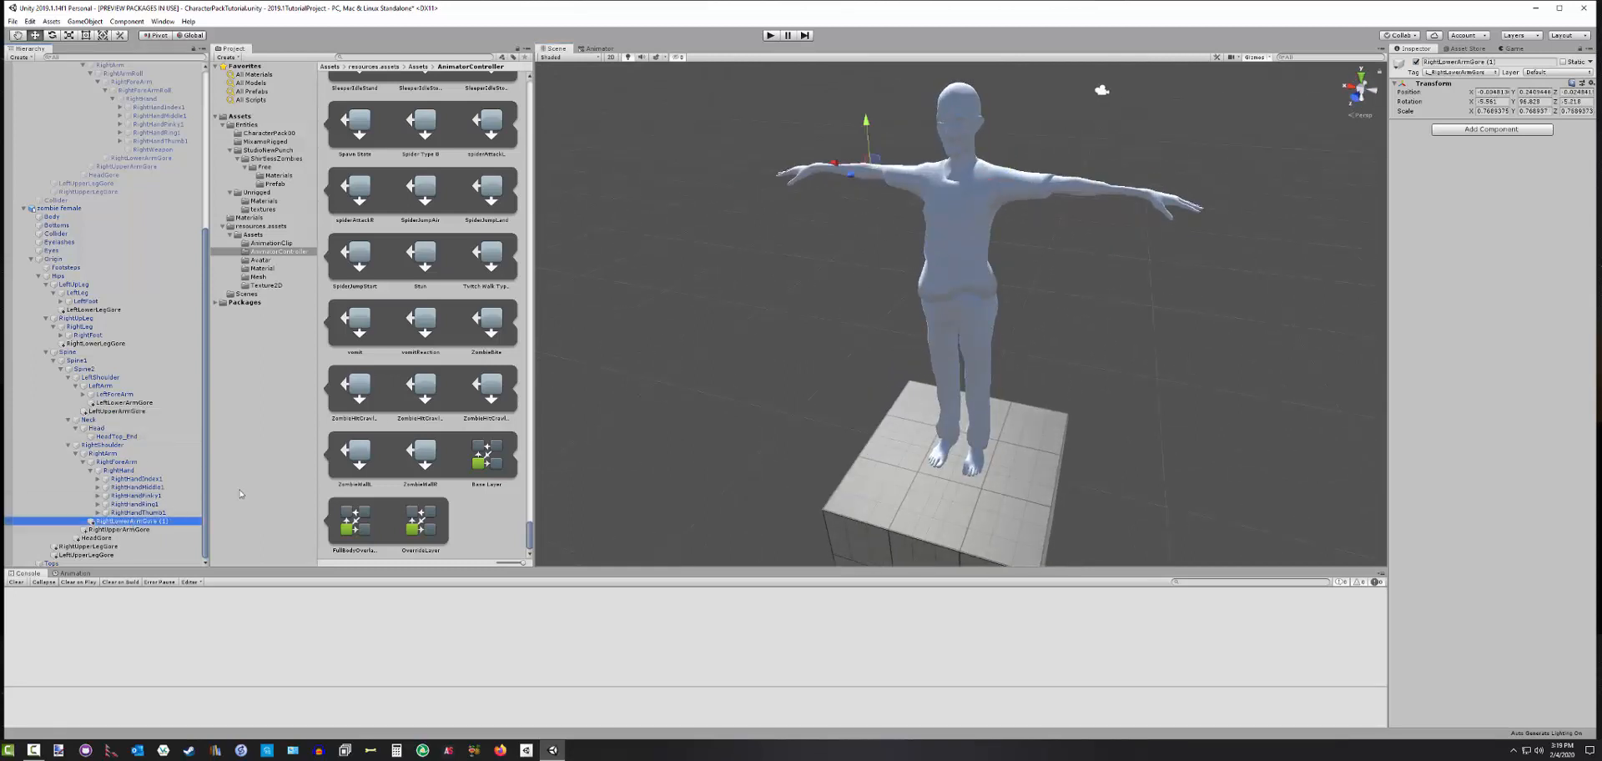
left_click_drag(834, 217, 858, 126, "alt")
left_click_drag(719, 278, 990, 323, "alt")
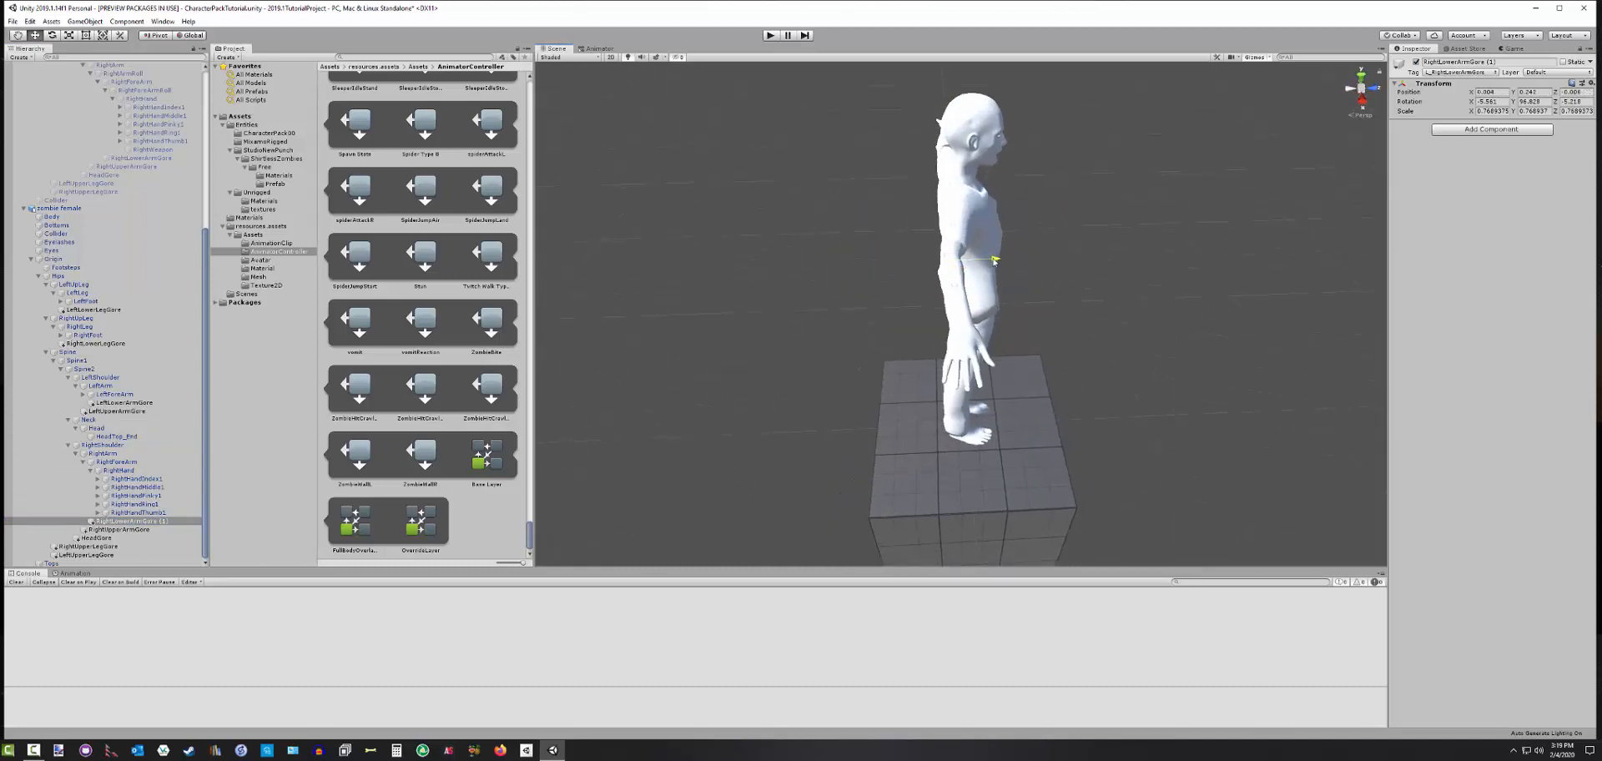
Rename the copied right lower arm gore object on the zombie female as RightLowerArmGore, without the (1) suffix
left_click_drag(801, 325, 784, 198, "alt")
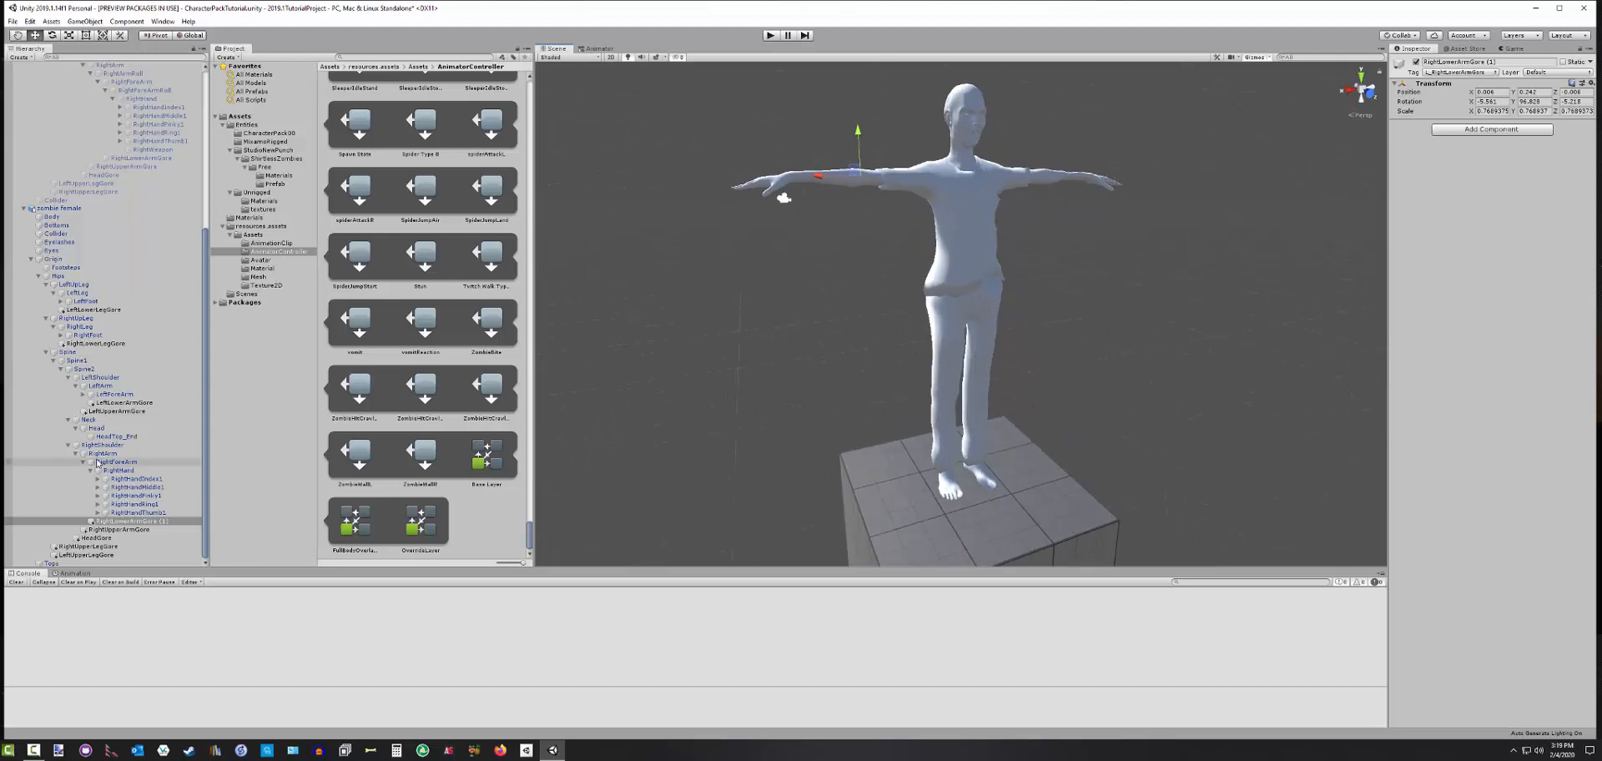
key("F2")
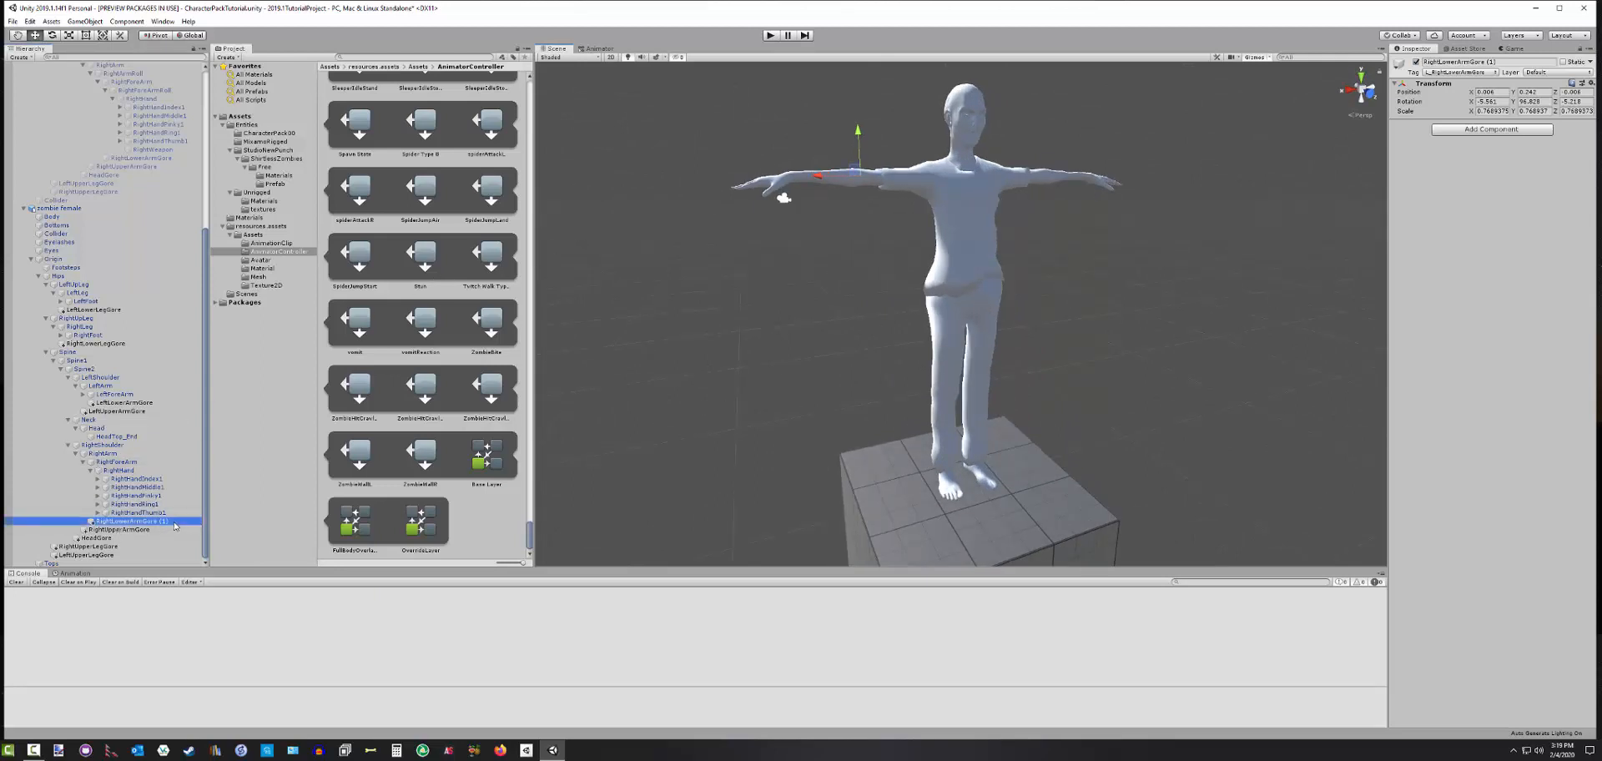
left_click(168, 526)
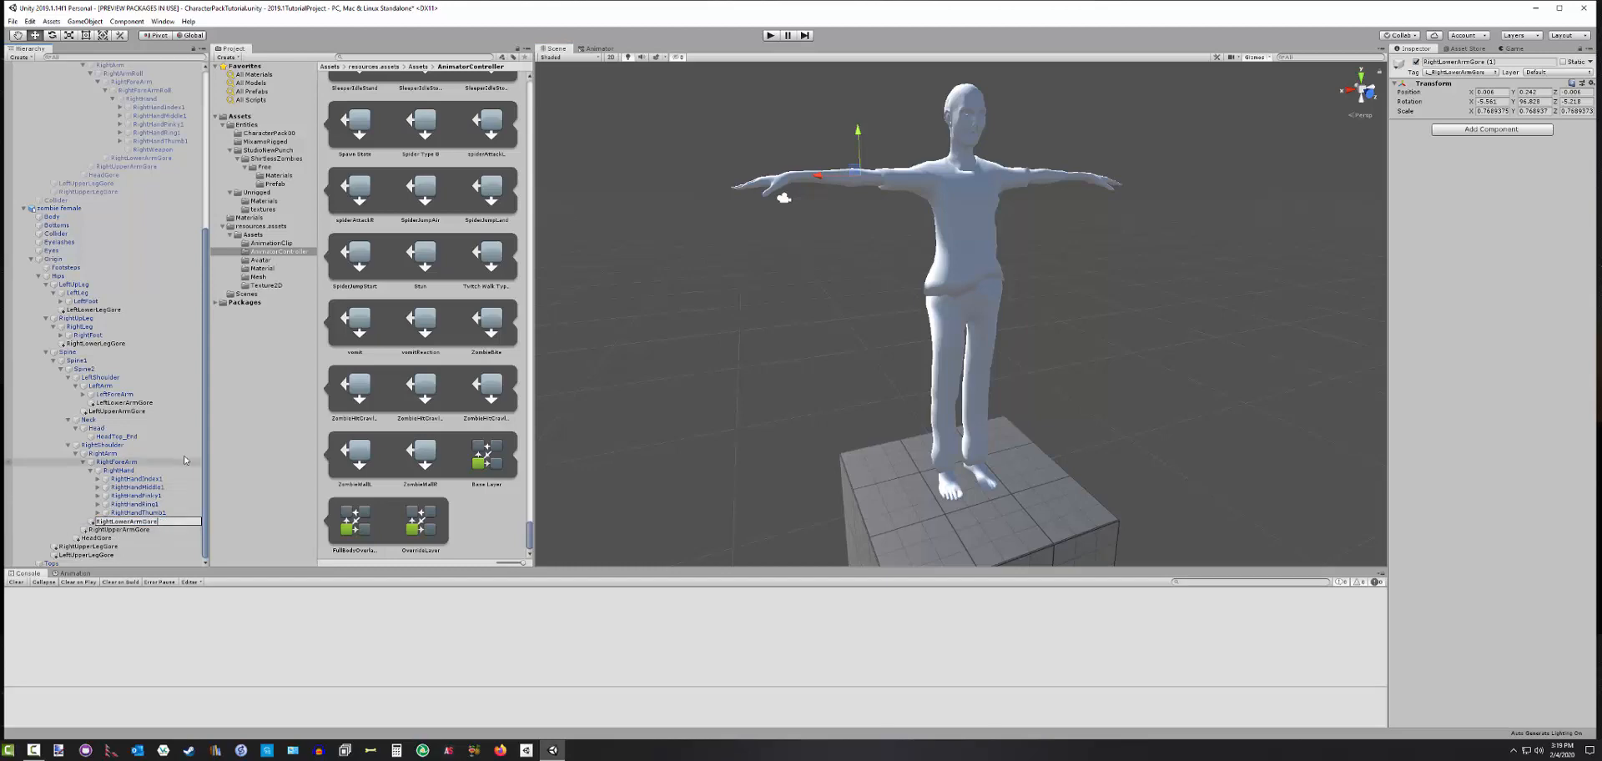
left_click(110, 455)
Lower the zombie female's RightUpperArmGore object slightly so it sits at her right upper arm
left_click(119, 531)
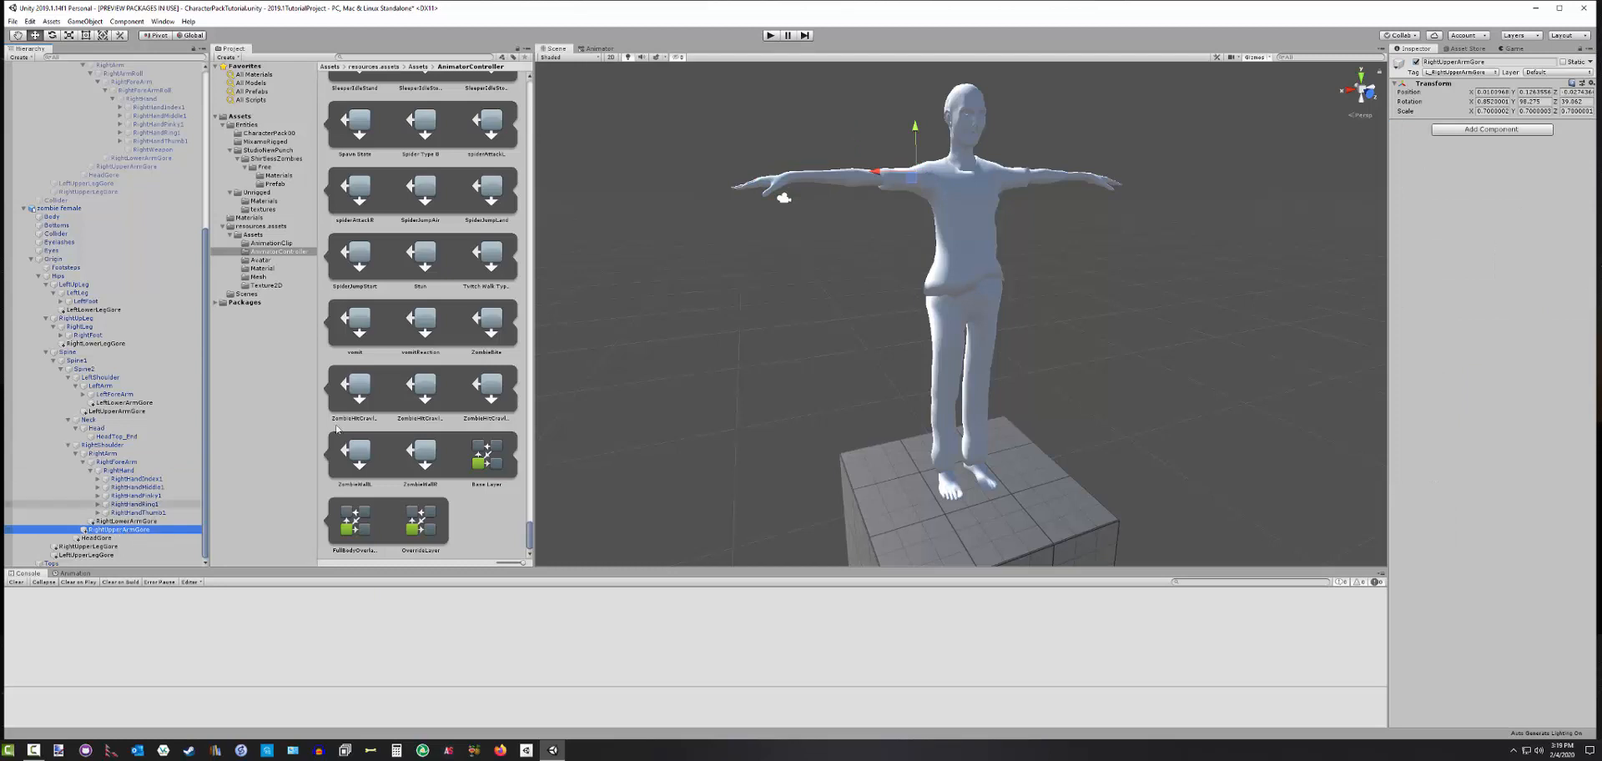
left_click_drag(916, 126, 915, 136)
left_click(733, 295)
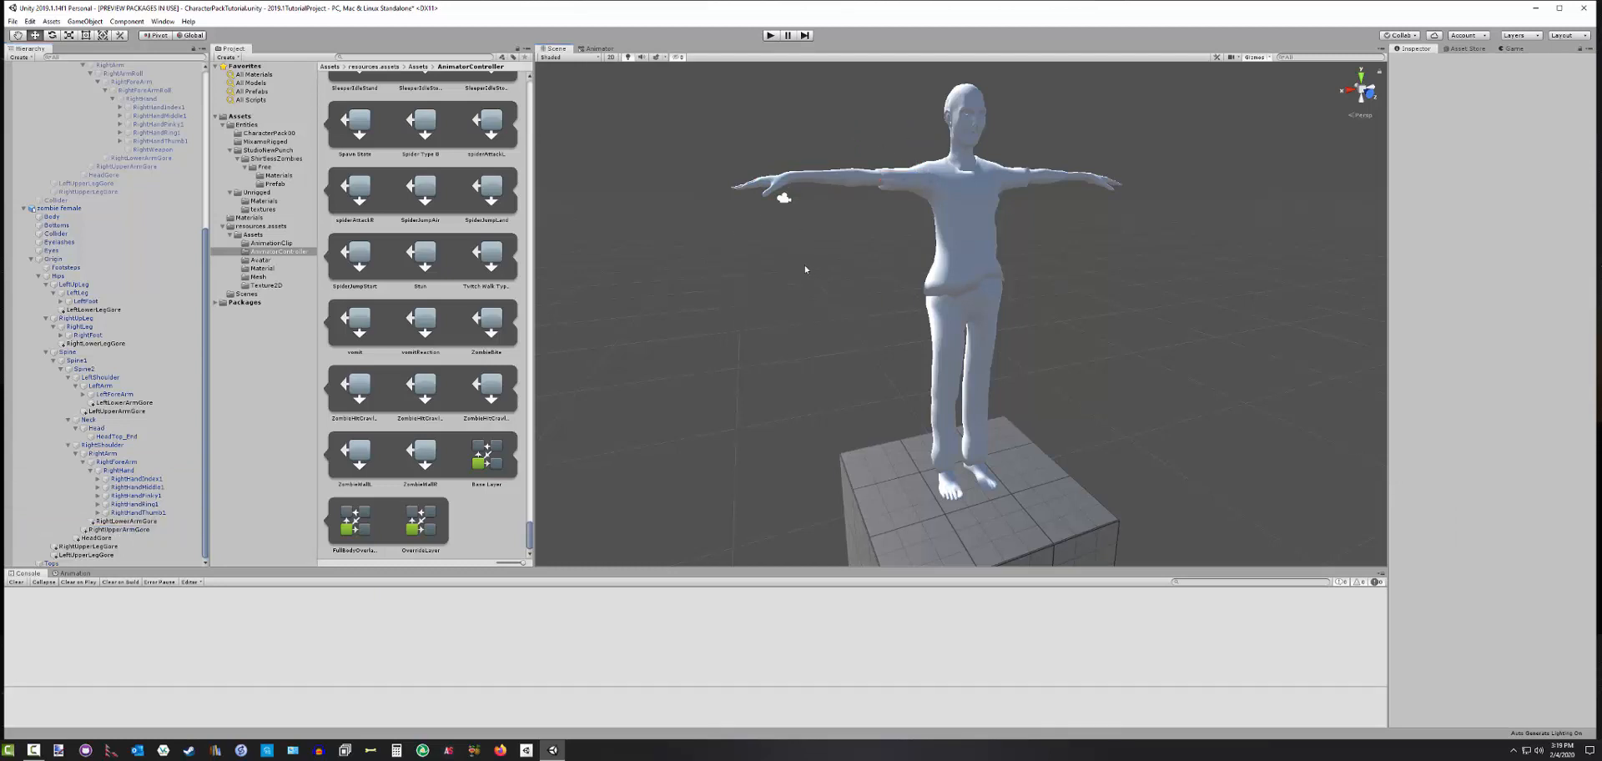
Check the placement of the right arm gore objects and both upper leg gore objects from different angles
left_click_drag(788, 269, 676, 327, "alt")
left_click(125, 520)
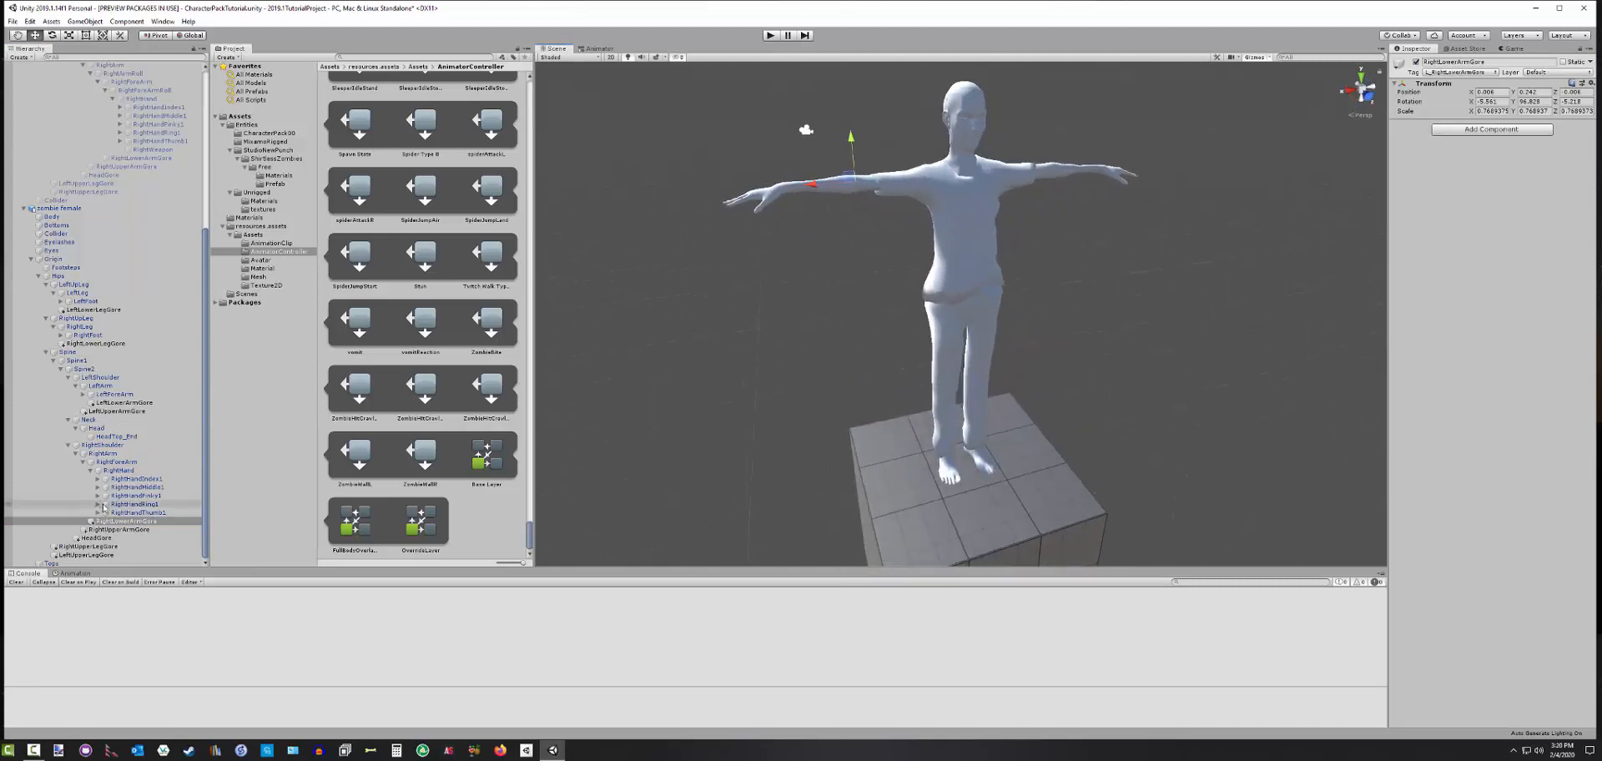
left_click(118, 530)
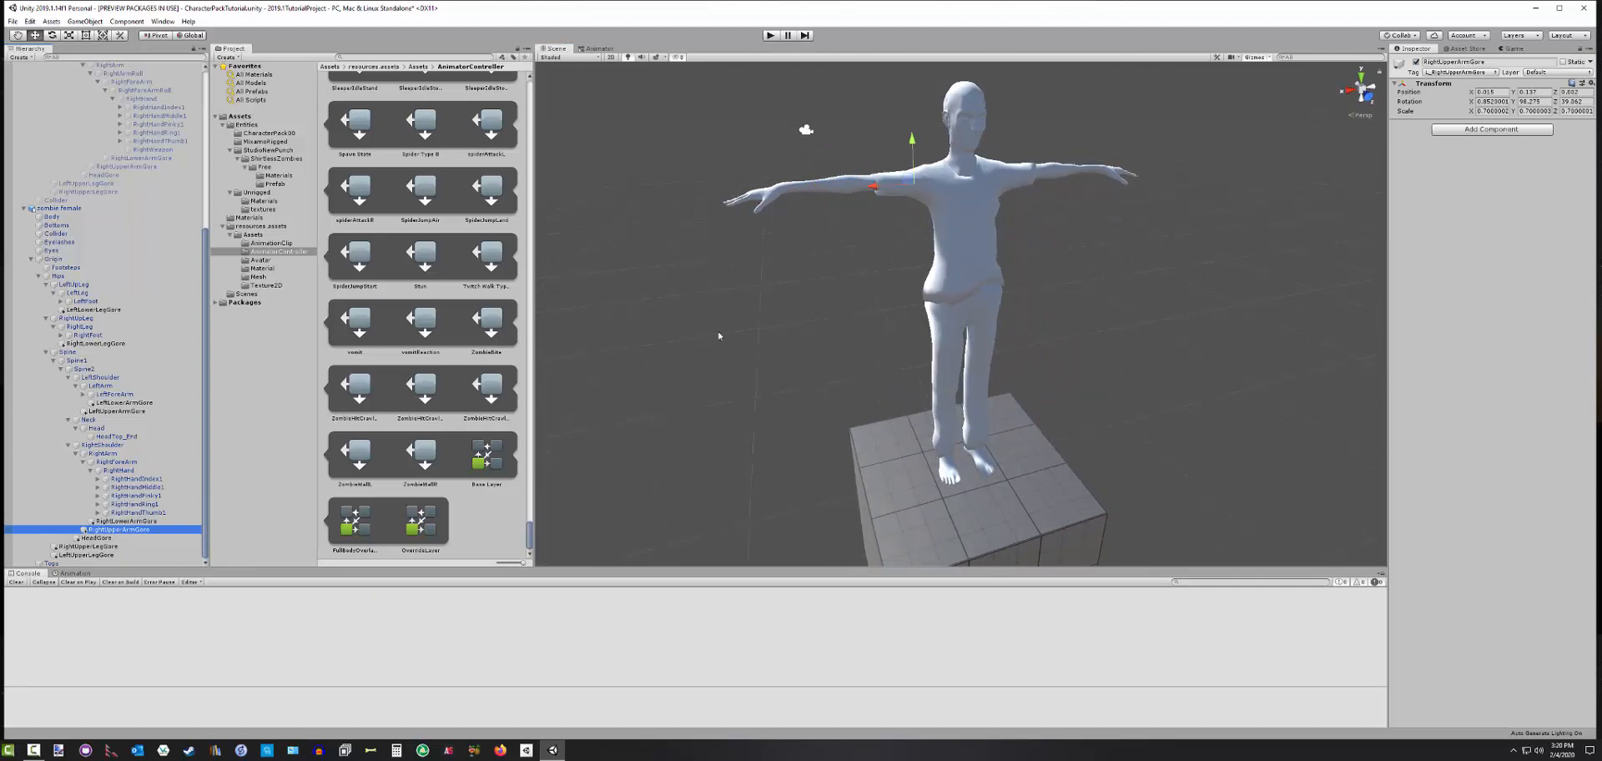
mouse_move(718, 335)
left_mouse_down("alt")
mouse_move(823, 382)
mouse_move(735, 338)
left_mouse_up("alt")
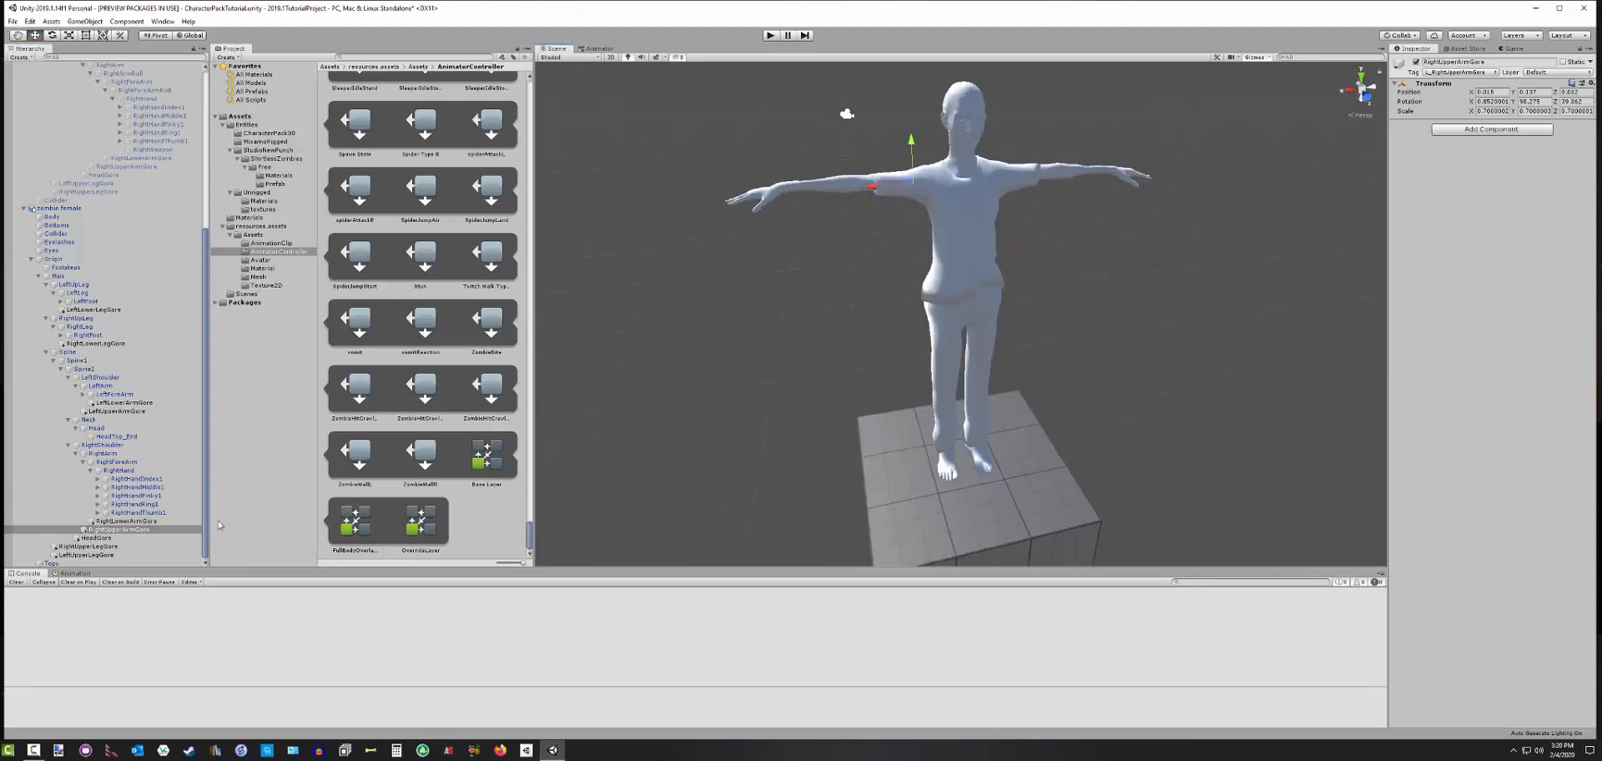
left_click(101, 546)
left_click_drag(674, 399, 607, 351, "alt")
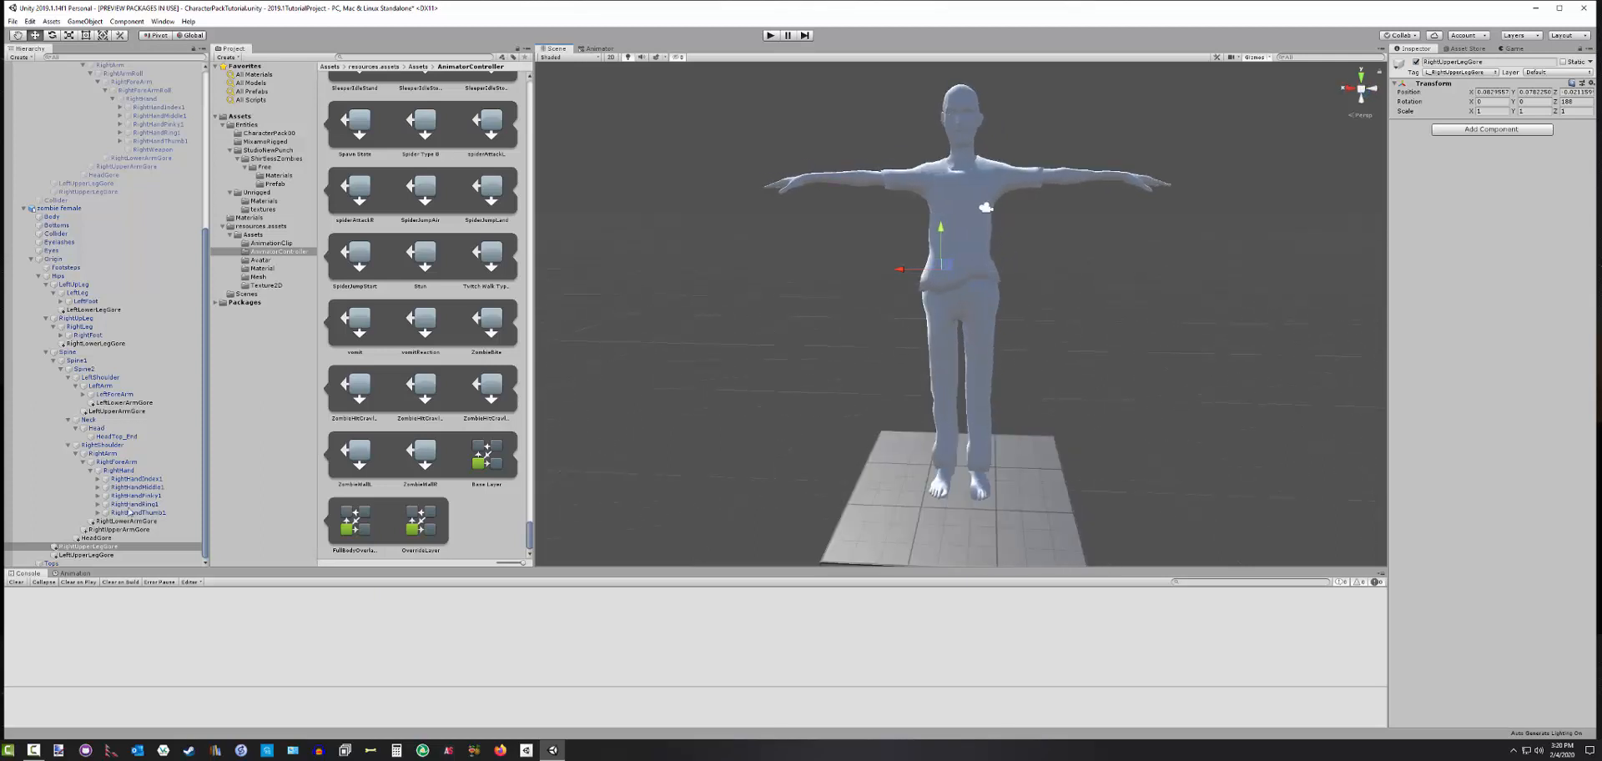
left_click(88, 555)
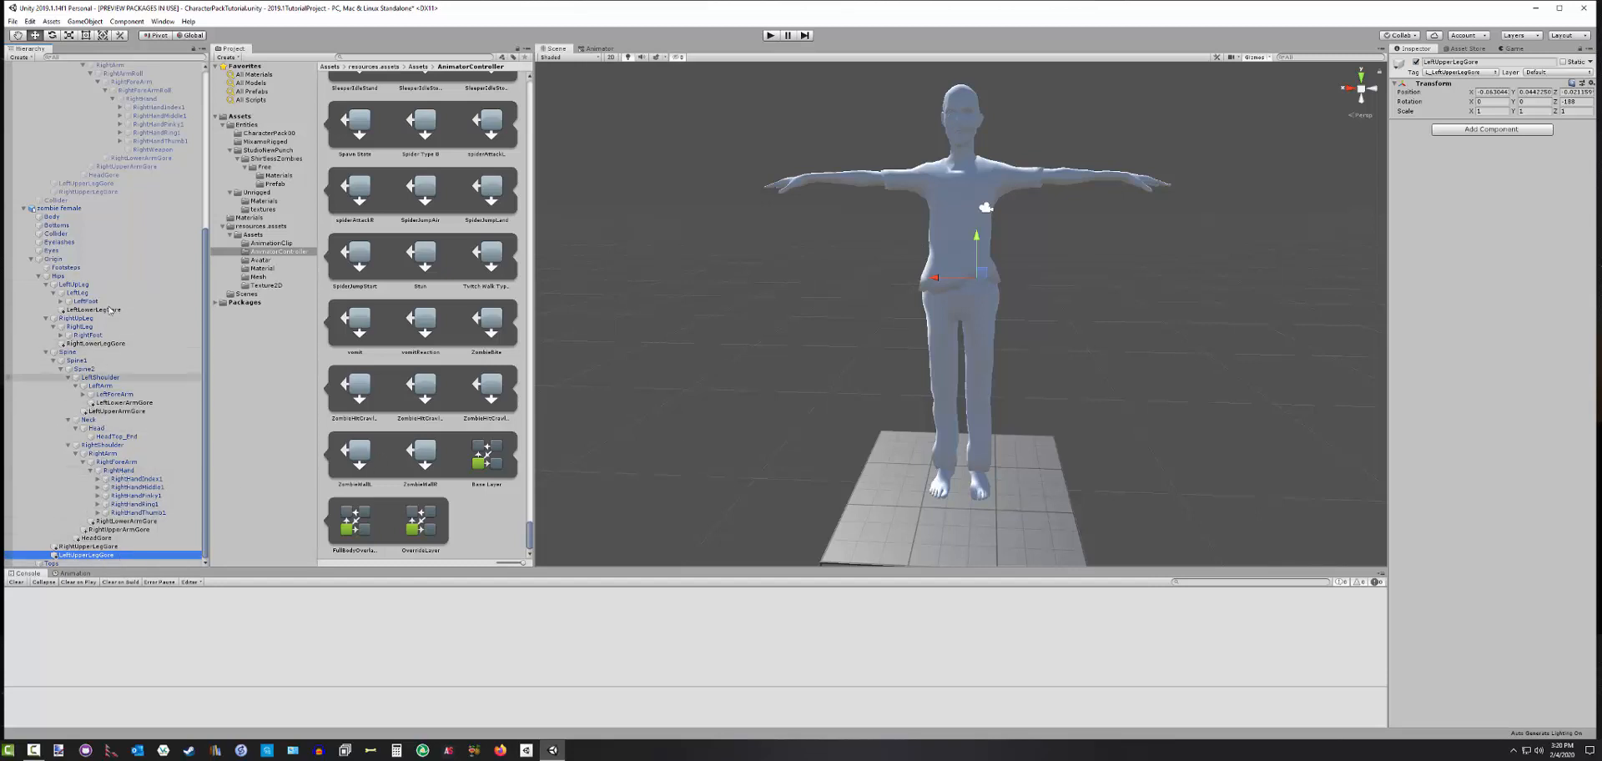
Collapse the zombie female's hierarchy and tag her root object as E_Enemy
scroll(422, 256, "up", 3)
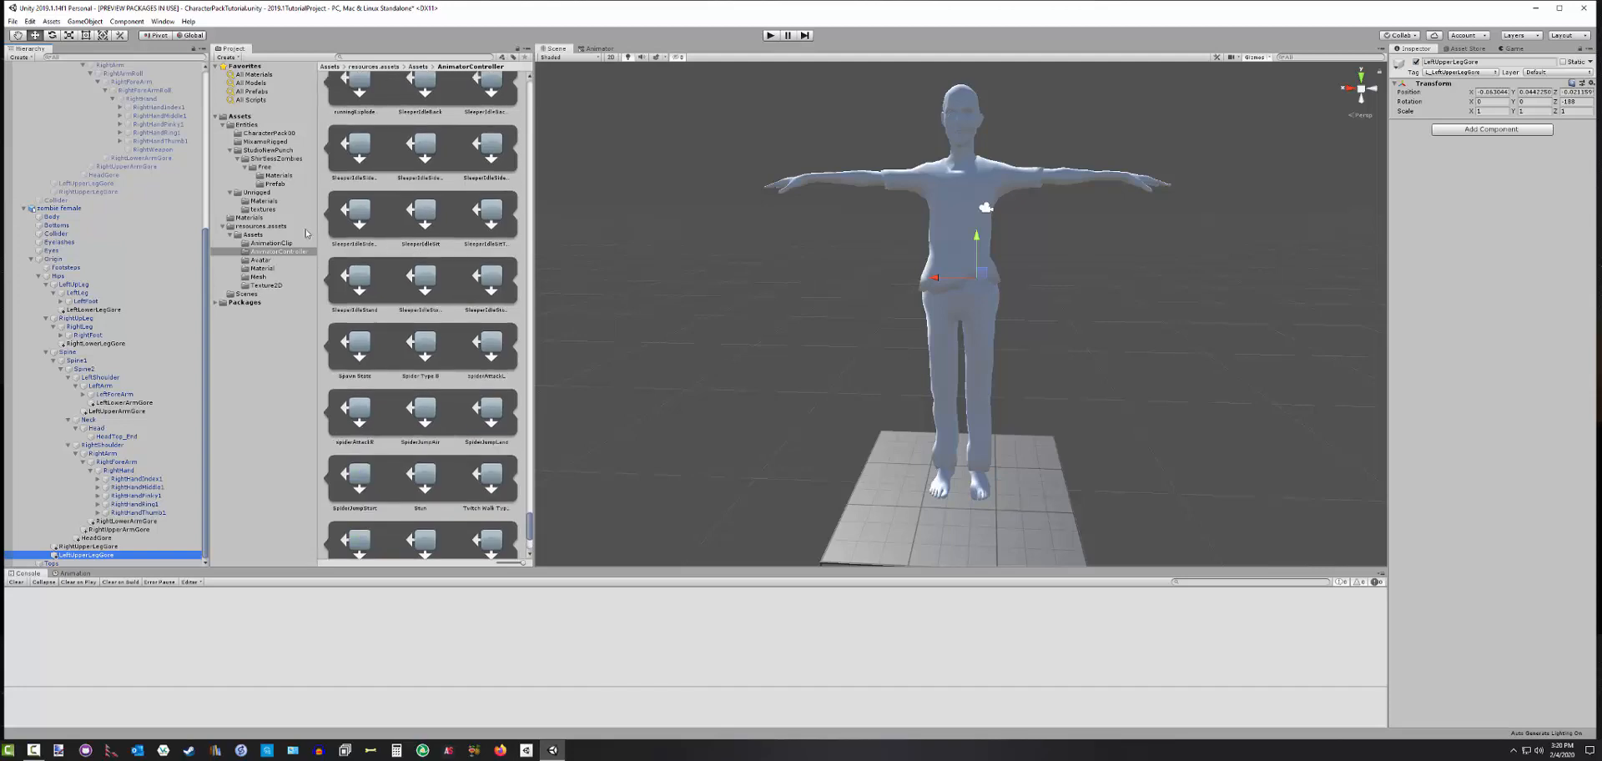
scroll(392, 255, "up", 3)
left_click(23, 208)
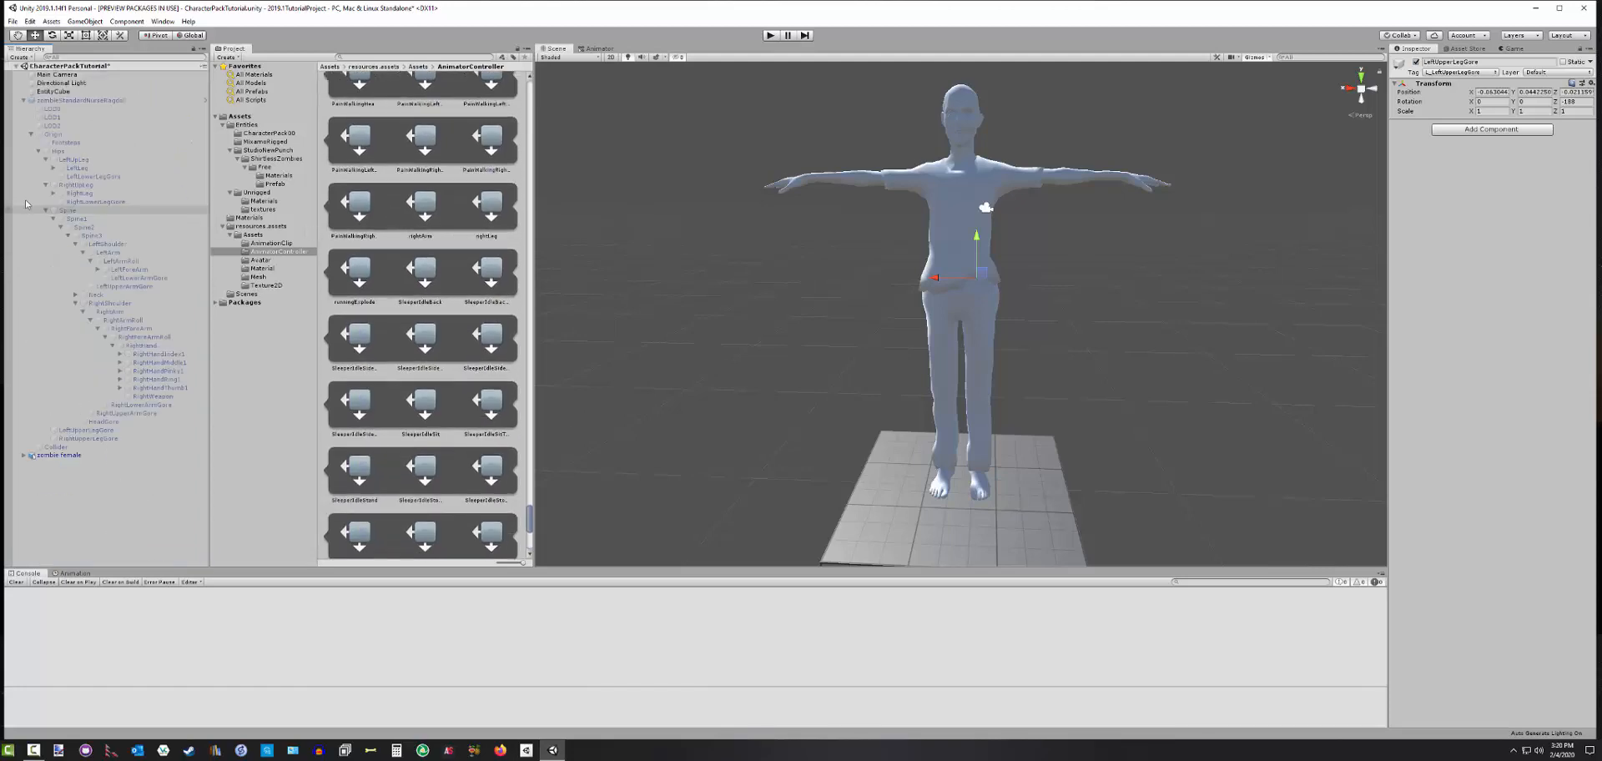
left_click(56, 456)
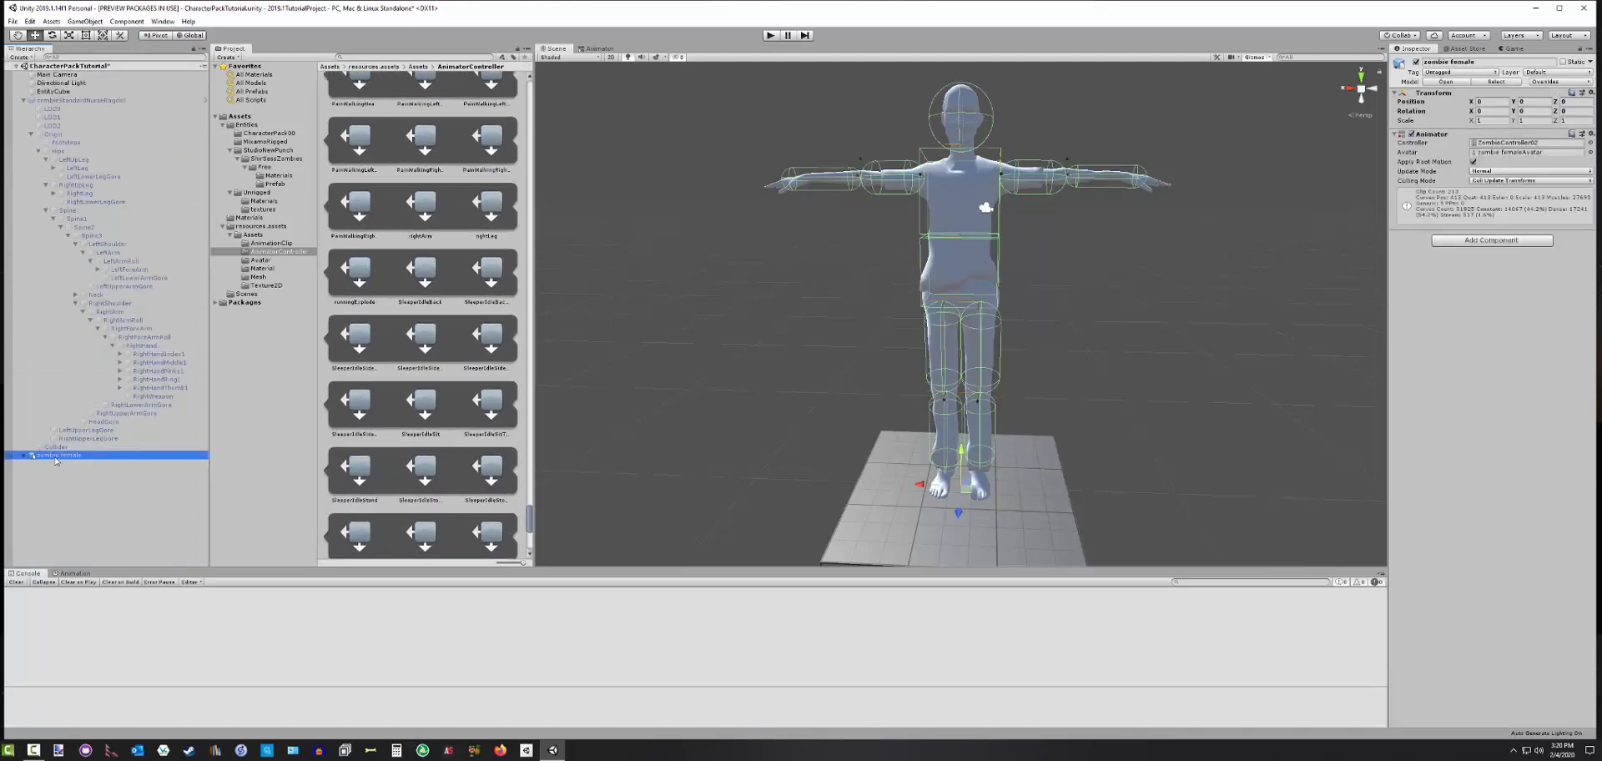
left_click(1448, 73)
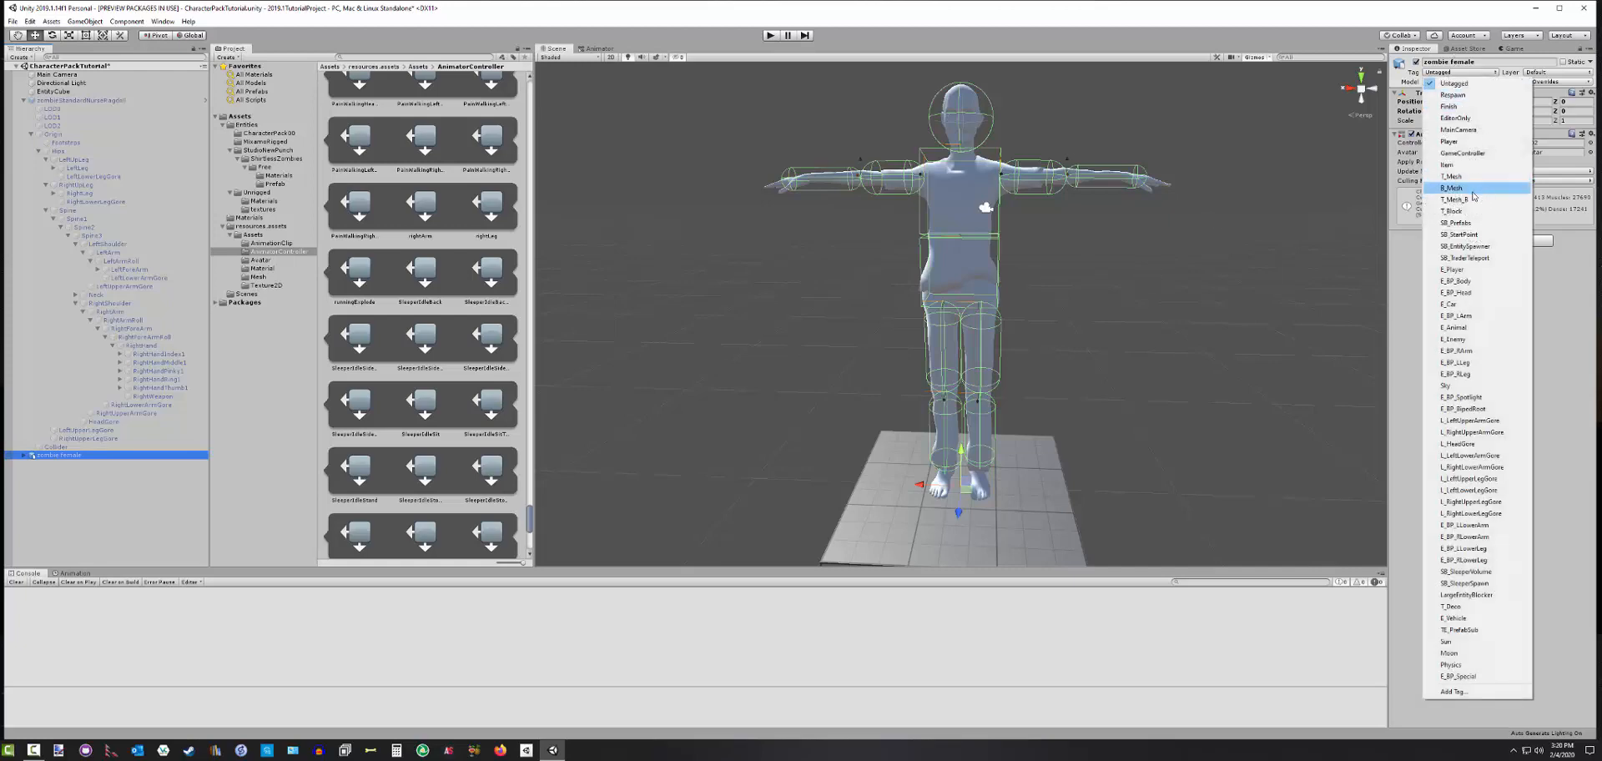
left_click(1459, 340)
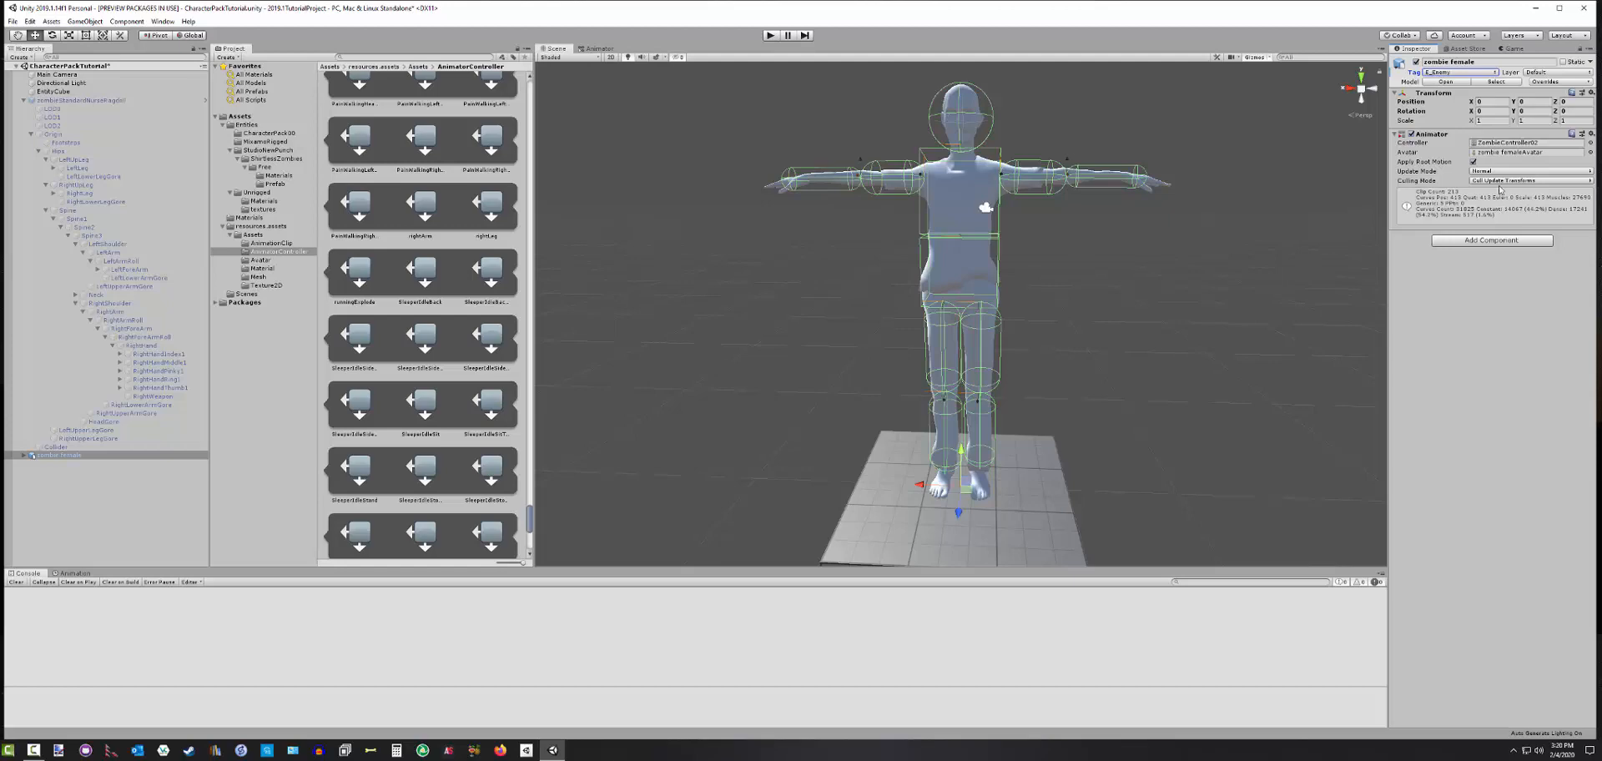
Try Always Animate as the Animator's culling mode, restore Cull Update Transforms, and review the zombie female's prefab overrides
left_click(1556, 182)
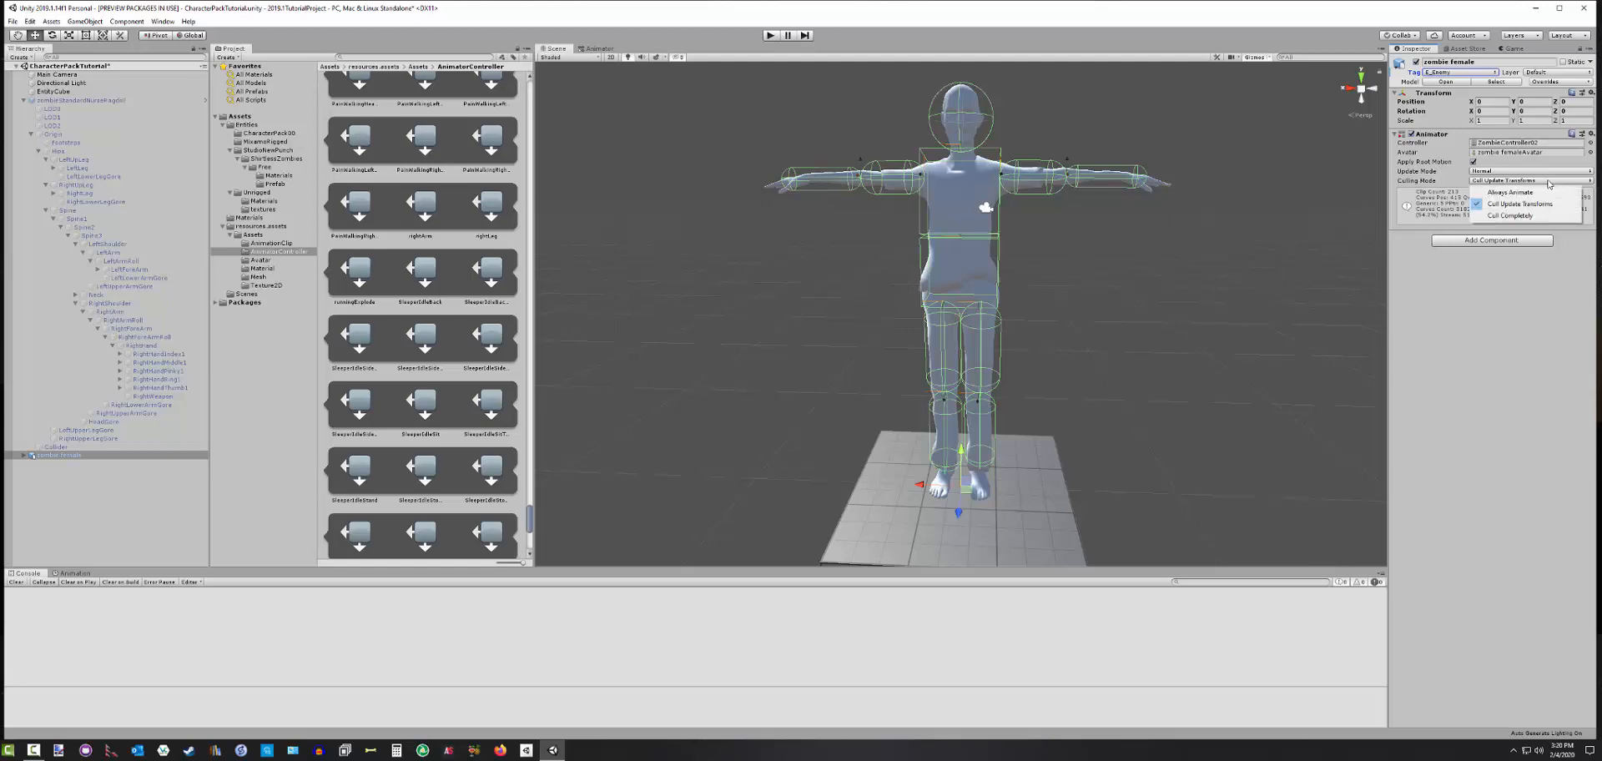
left_click(1529, 191)
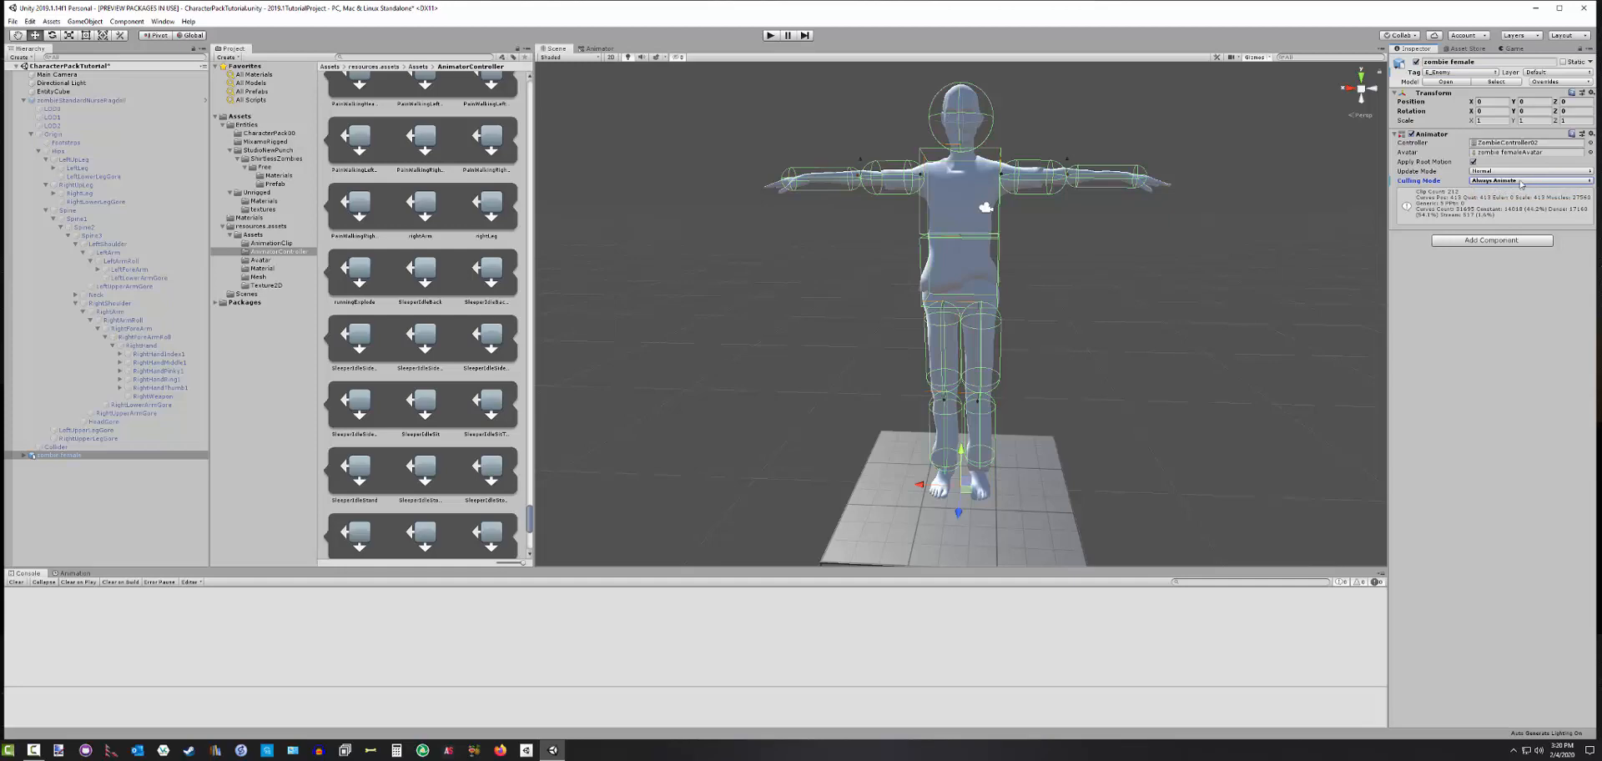
left_click(1522, 181)
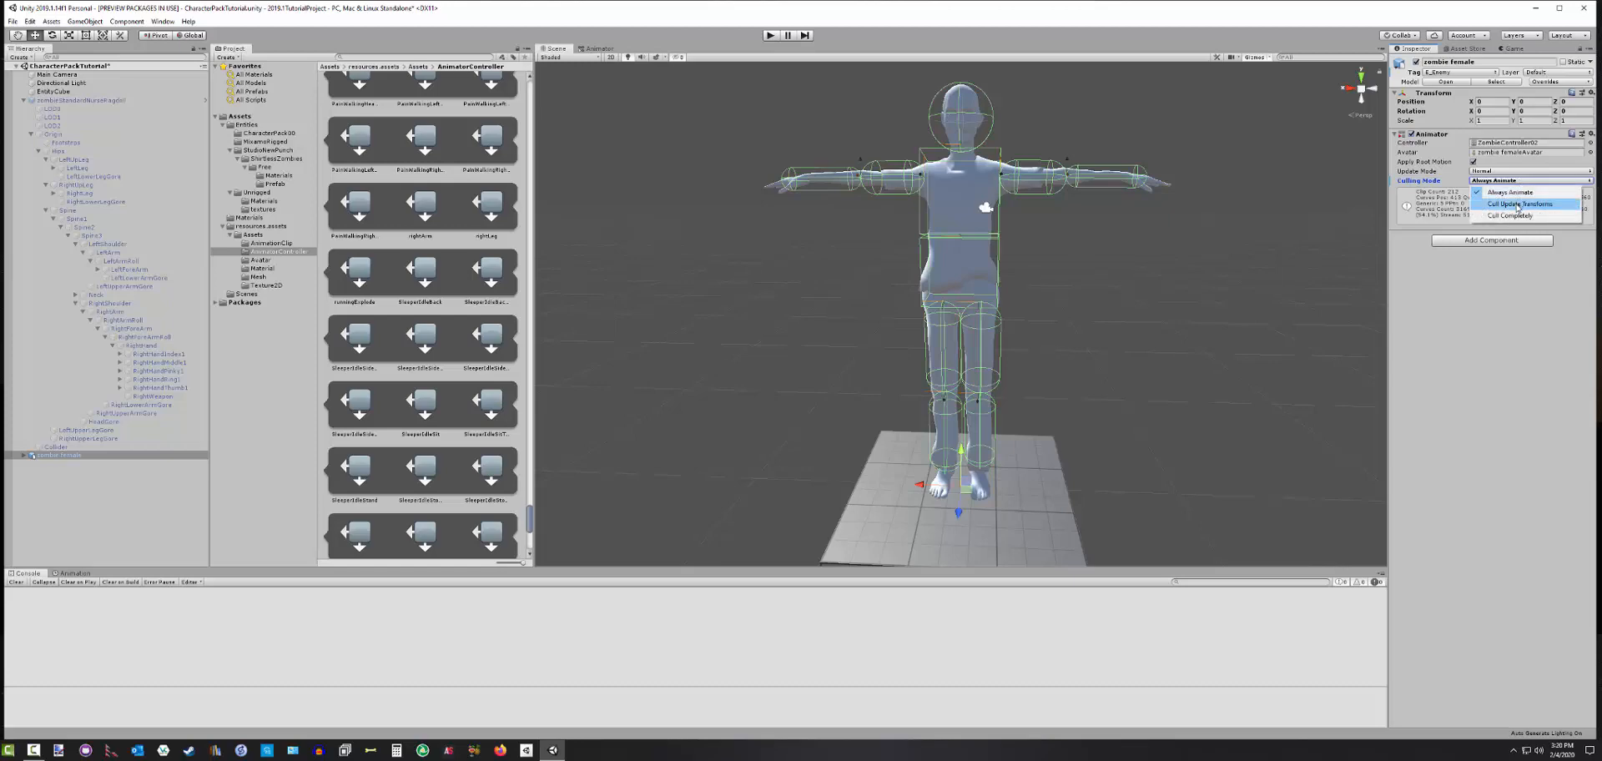
left_click(1517, 205)
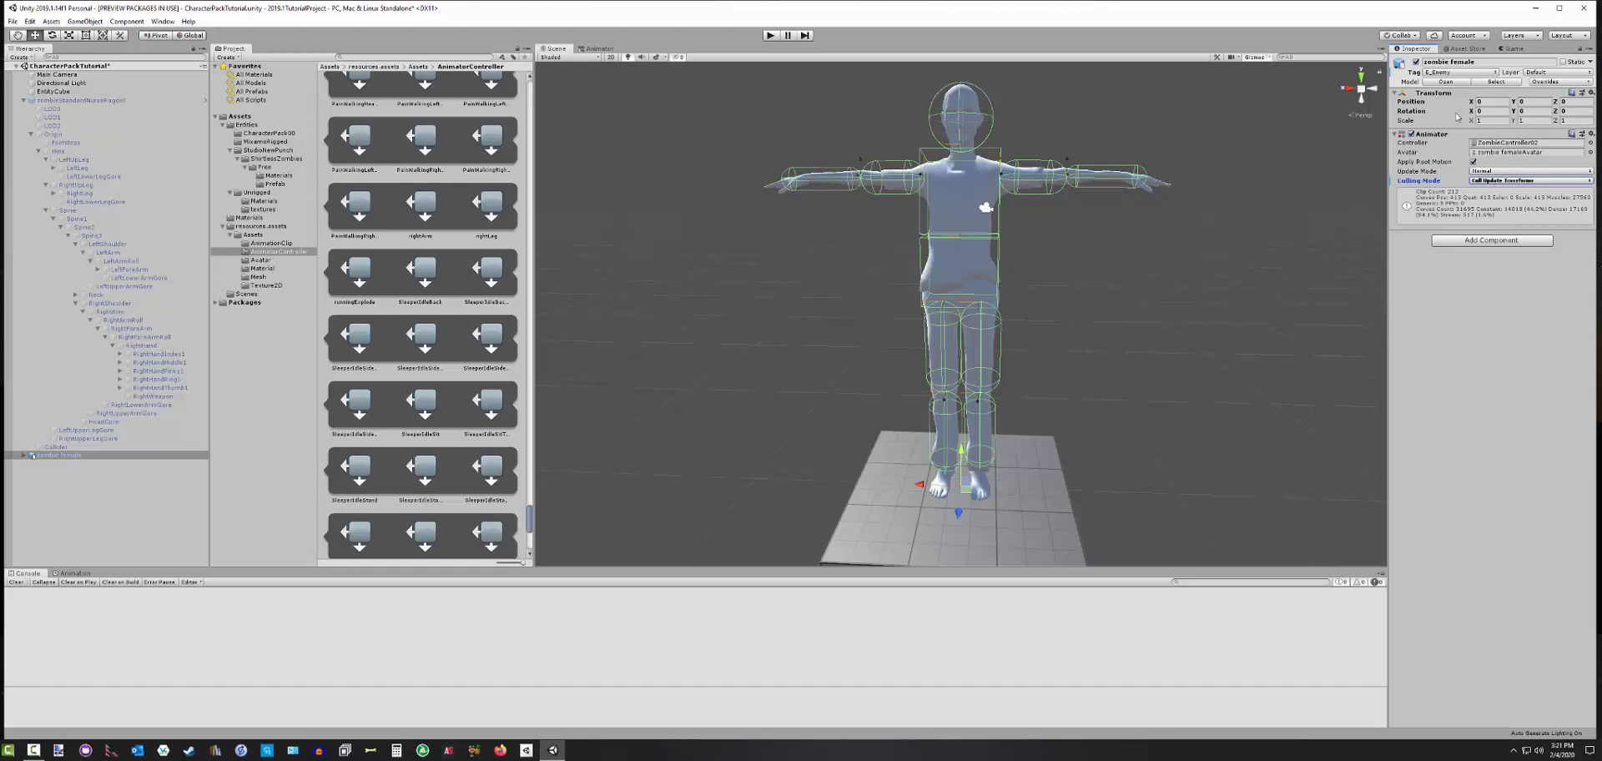
left_click(1550, 82)
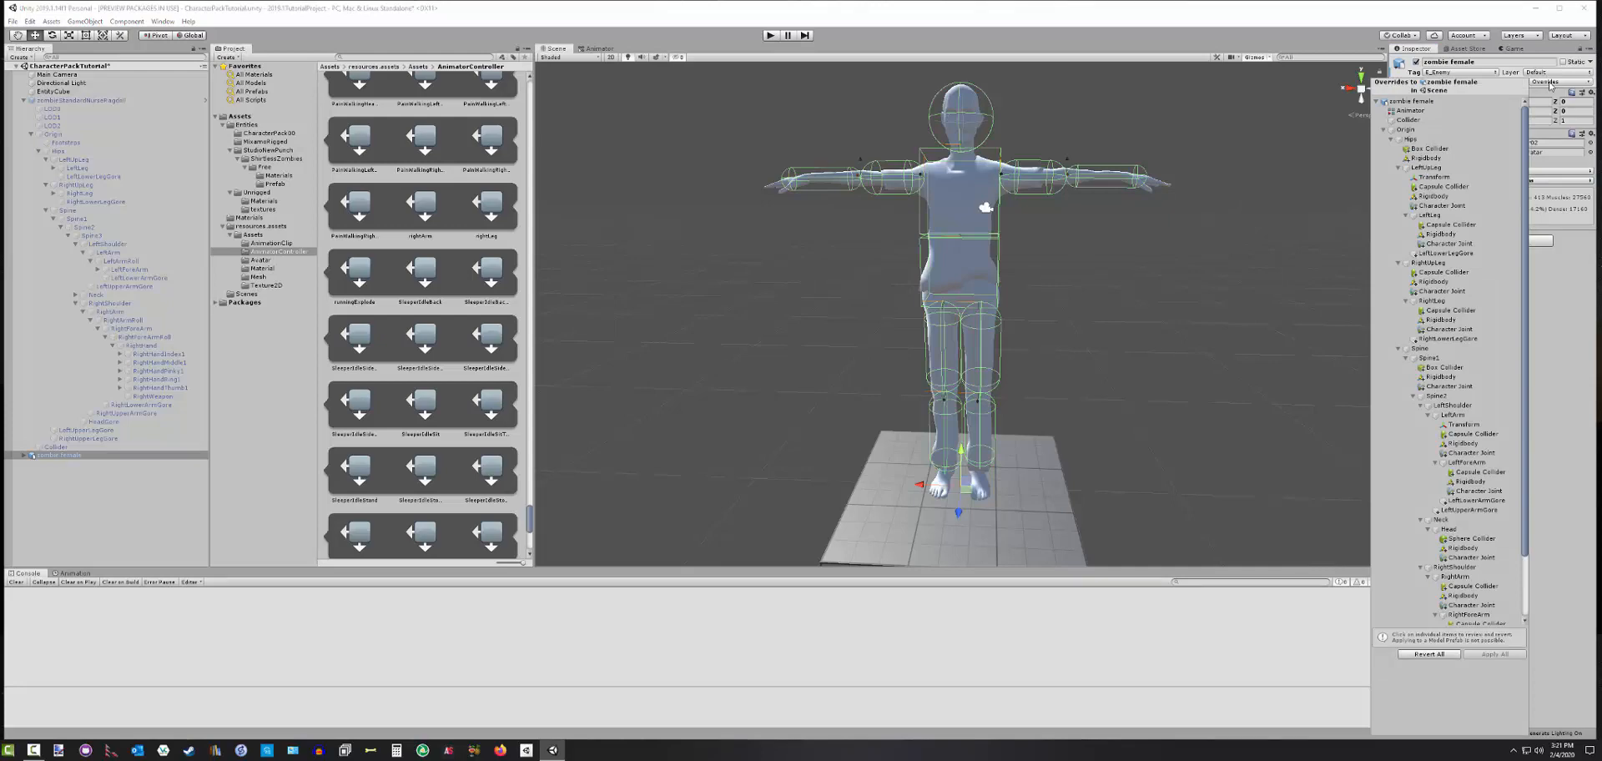
left_click(1551, 86)
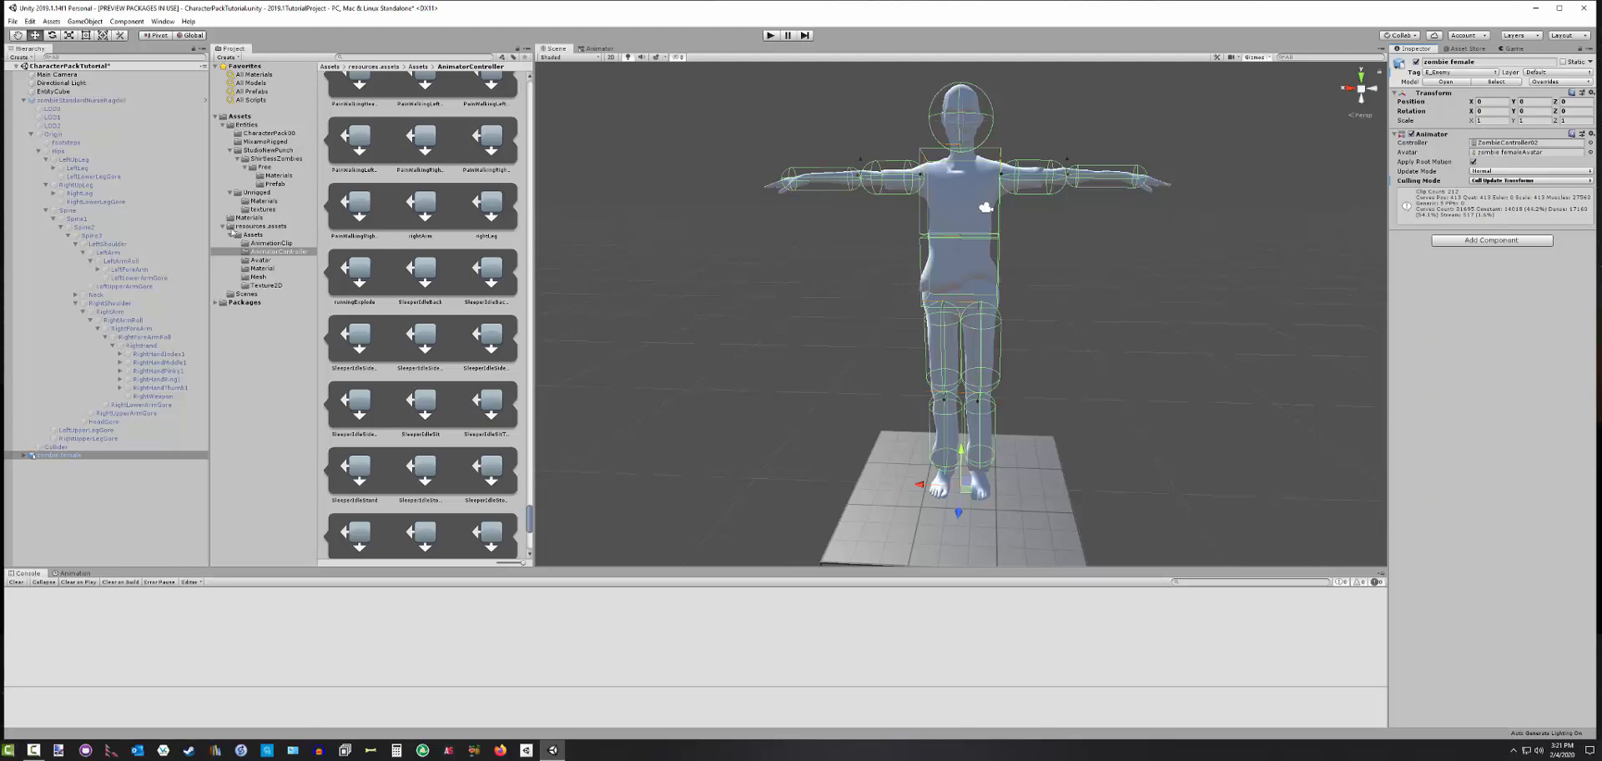
Show the contents of the Entities asset folder and collapse the reference ragdoll's hierarchy
scroll(330, 201, "up", 3)
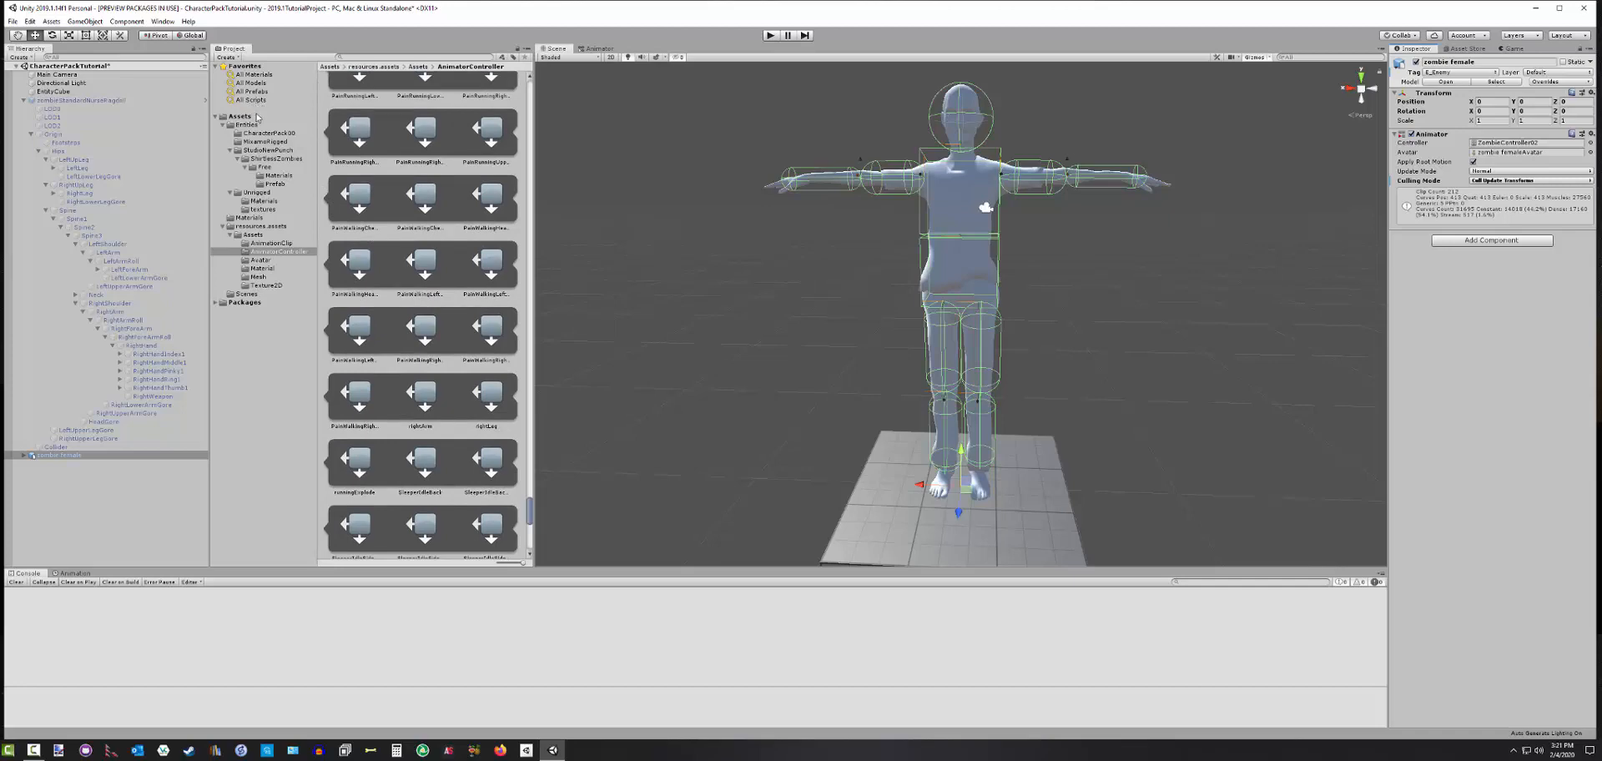
left_click(253, 124)
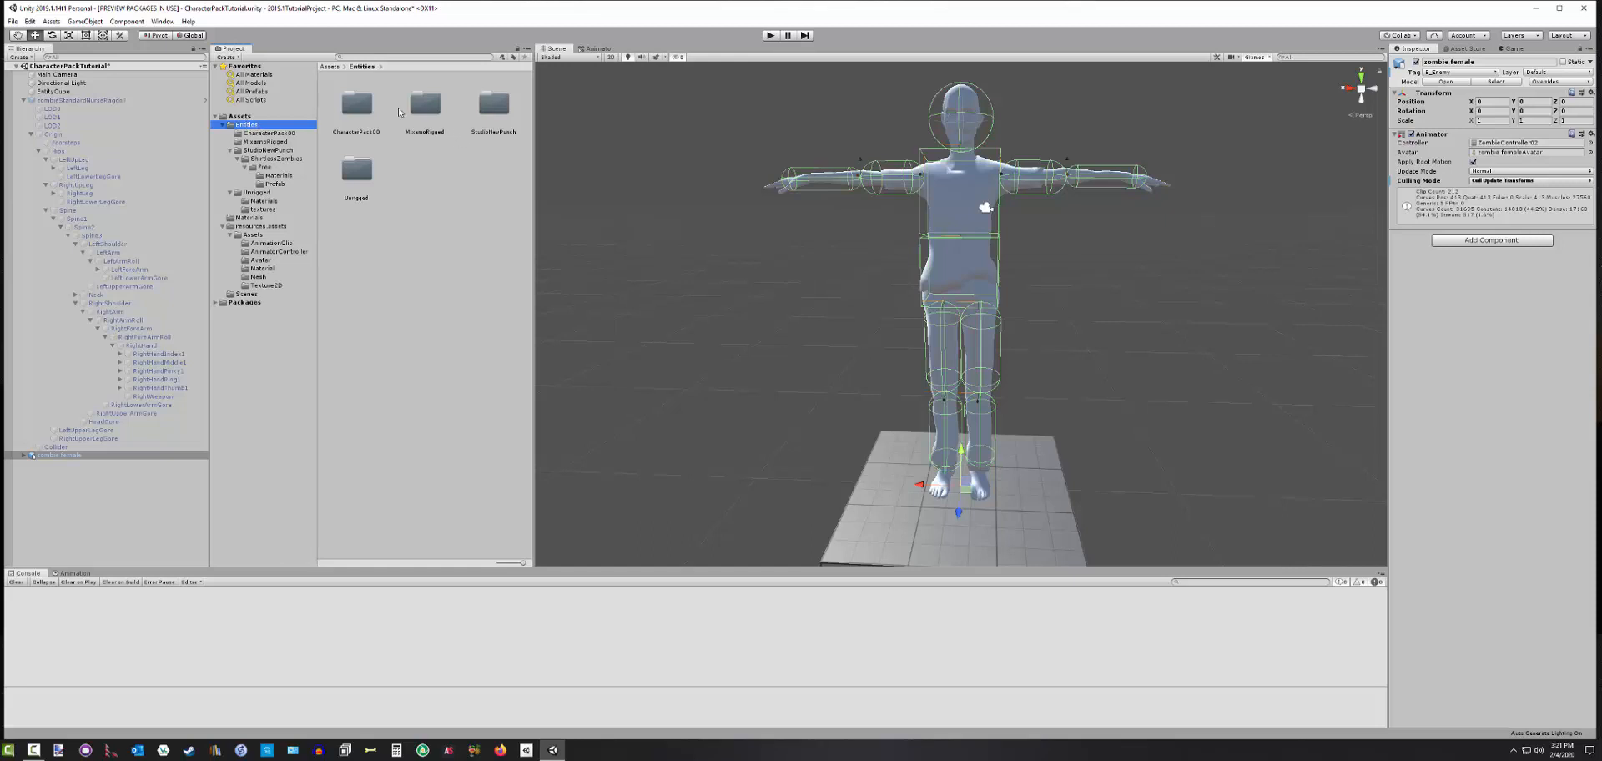
left_click(82, 101)
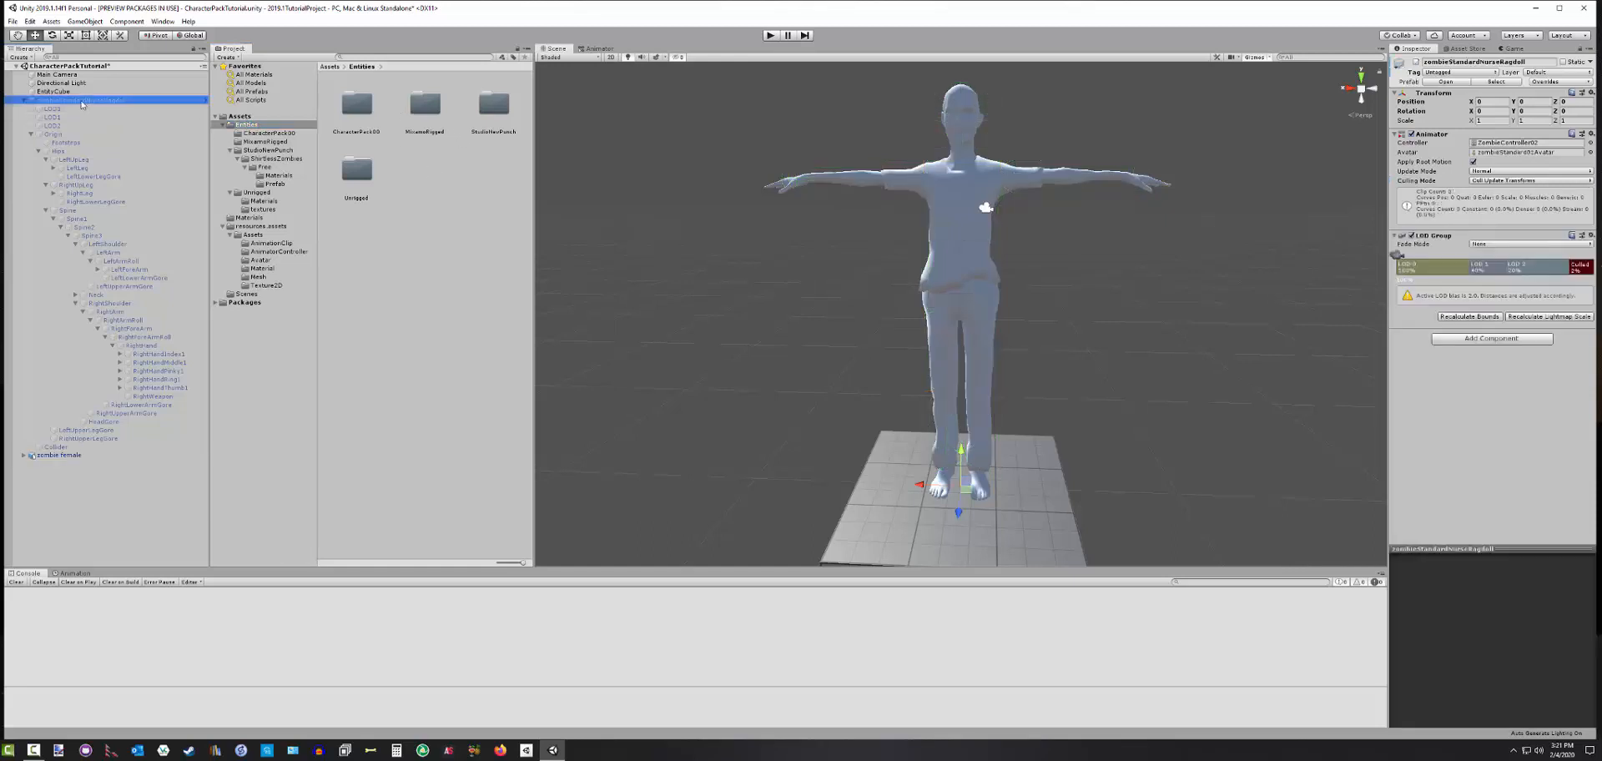
left_click(23, 101)
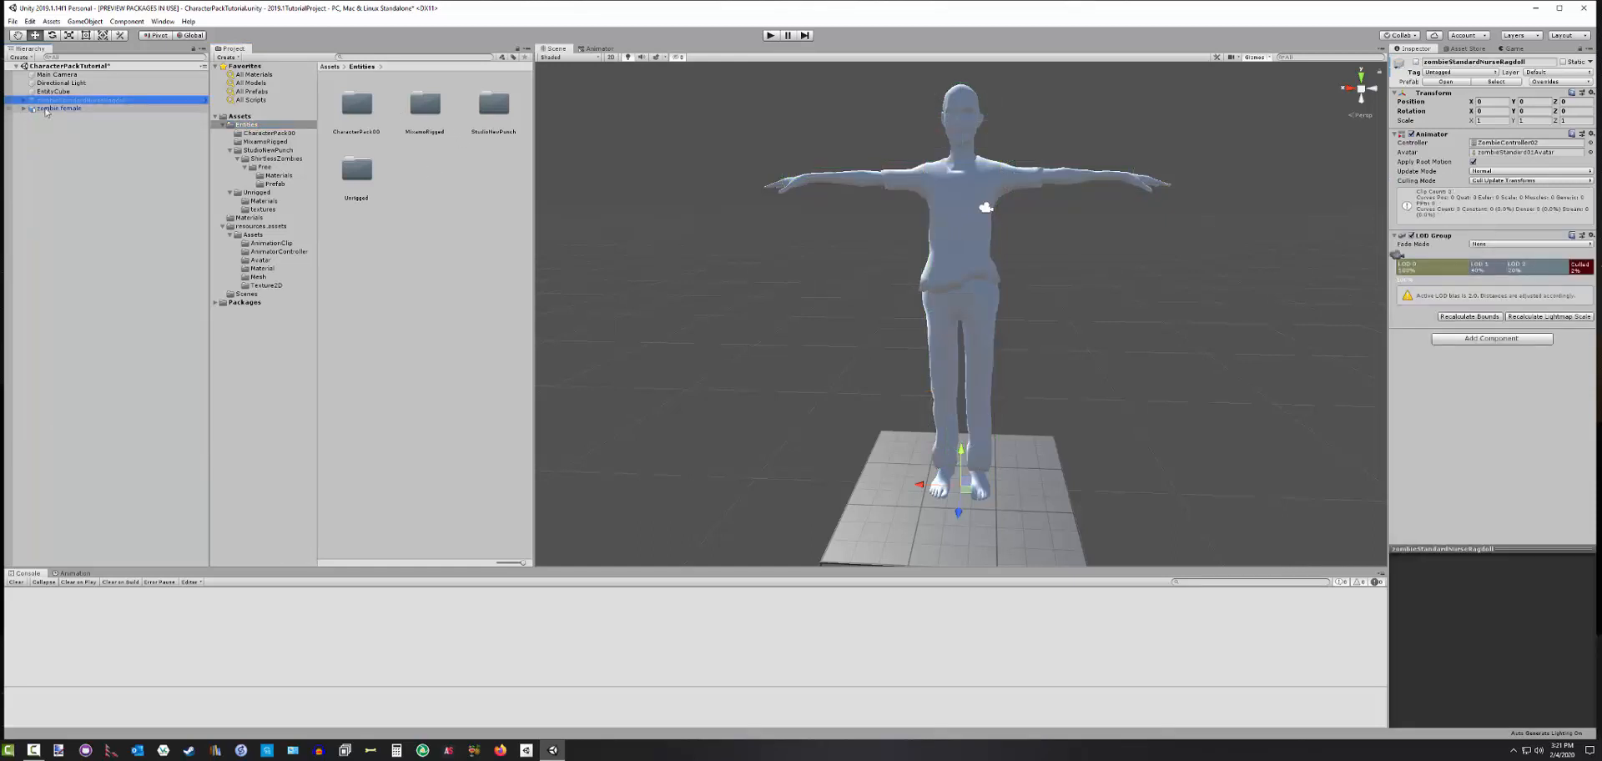
Rename the zombie female root object as zombieTestFemale
left_click(51, 110)
left_click(53, 109)
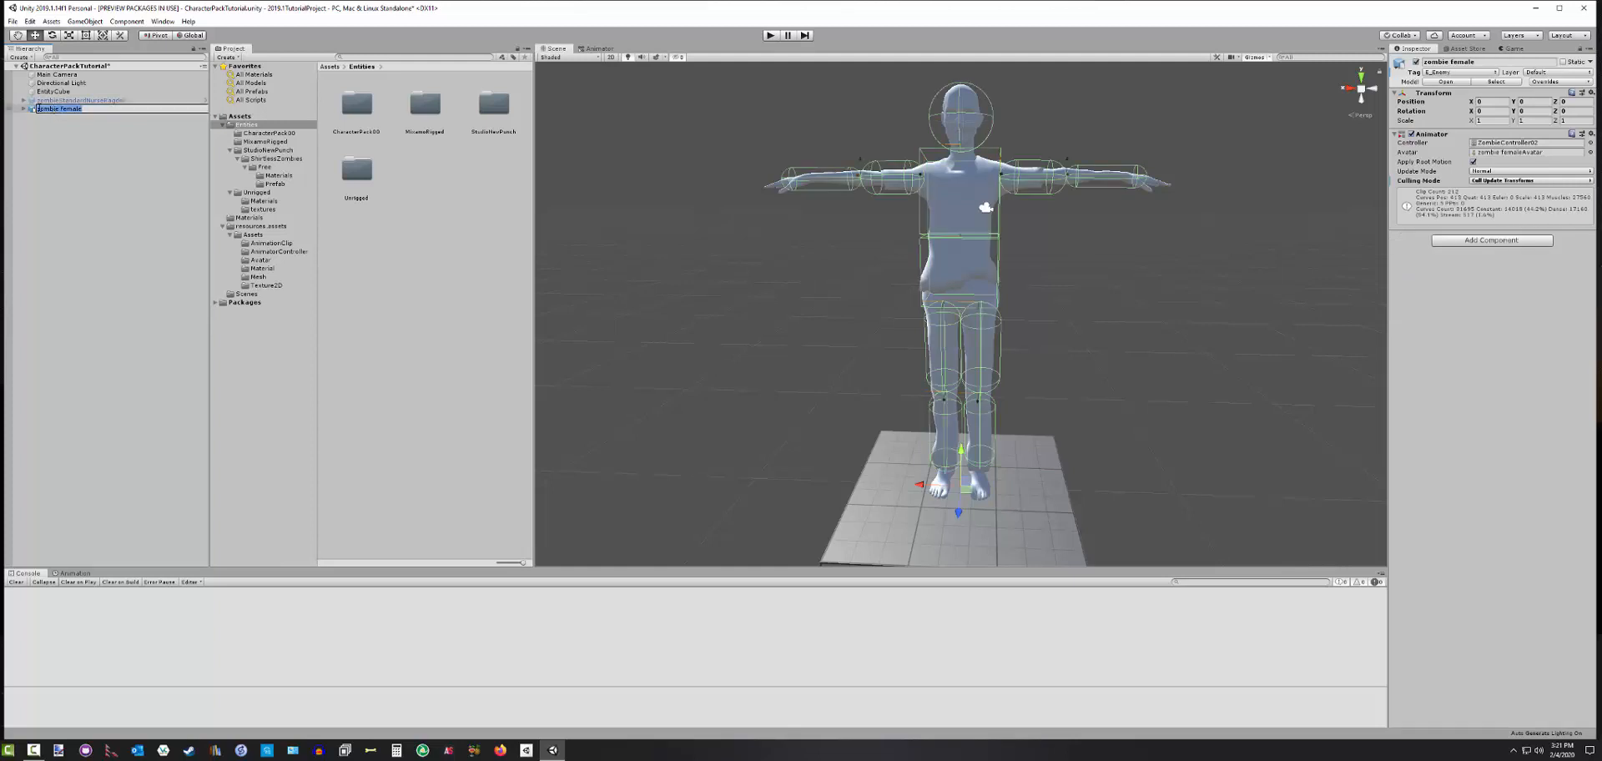
left_click(35, 109)
left_click(60, 109)
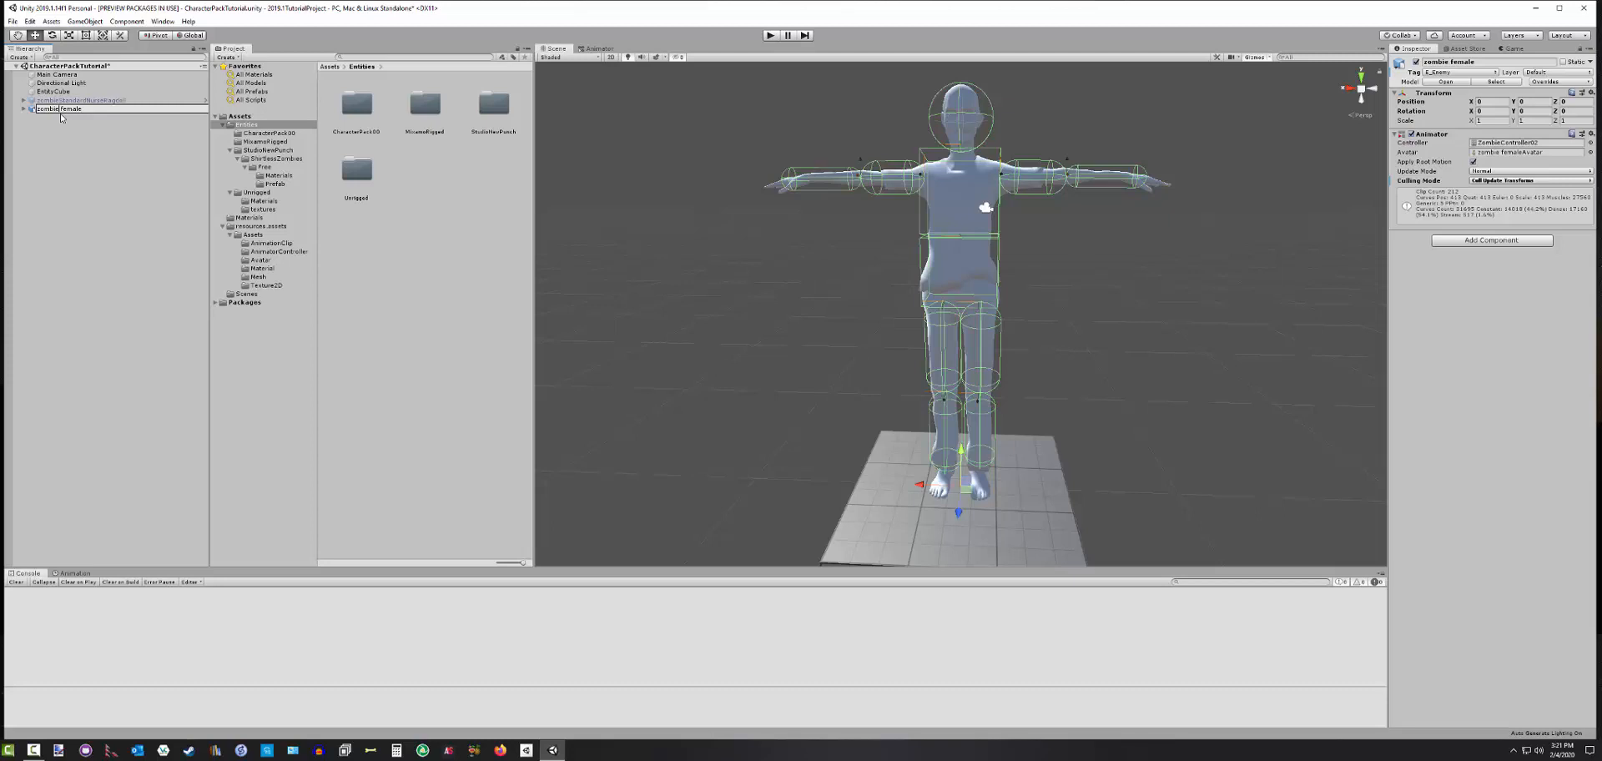
type("TestF")
key("Return")
left_click(56, 117)
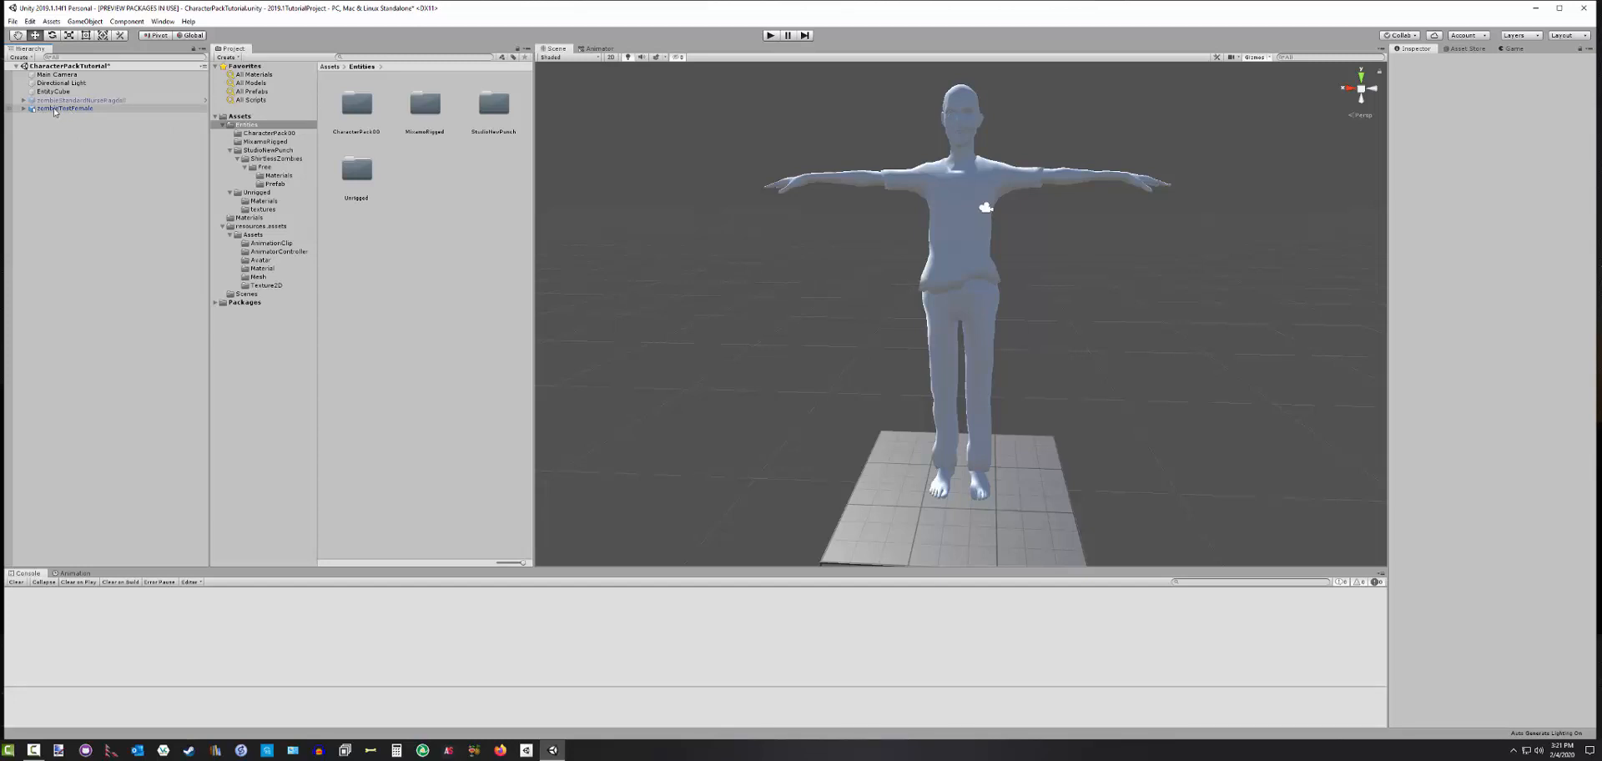
Append _X to the zombieTestFemale object's name and save it as an original prefab in the Entities folder
left_click(76, 109)
left_click(96, 109)
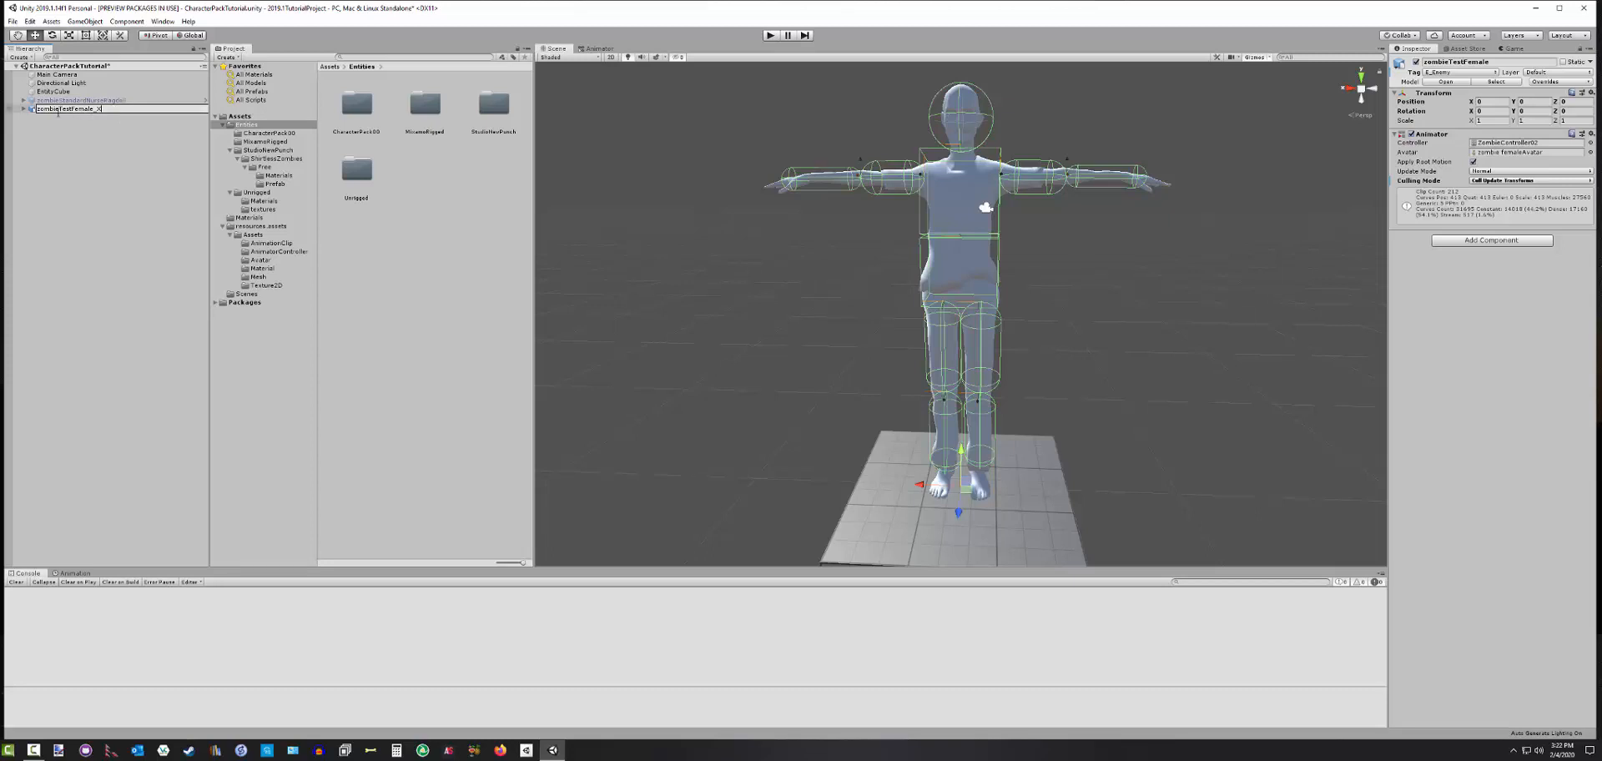
left_click(81, 161)
left_click_drag(63, 110, 432, 186)
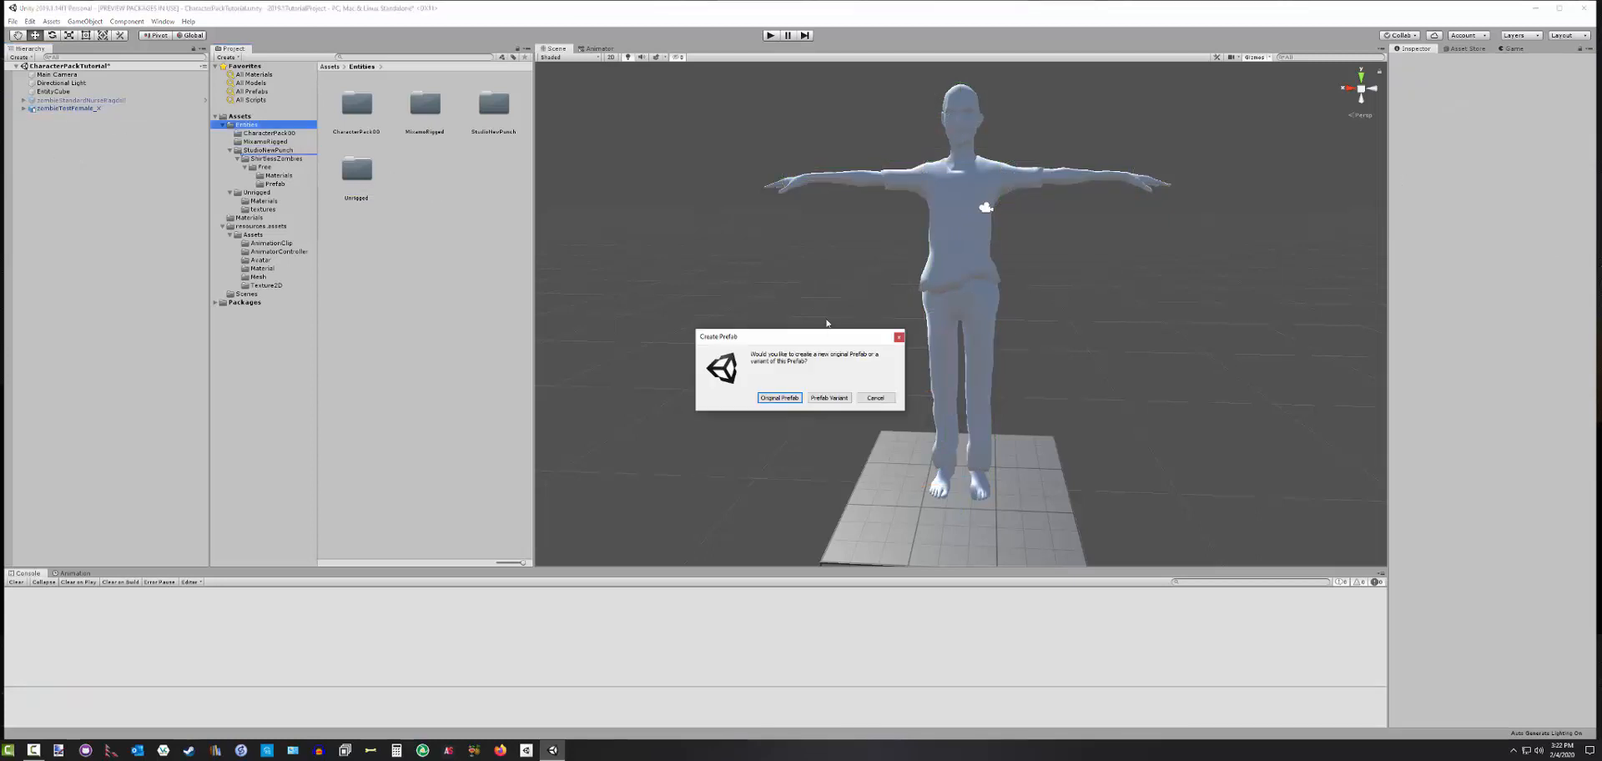
left_click(779, 398)
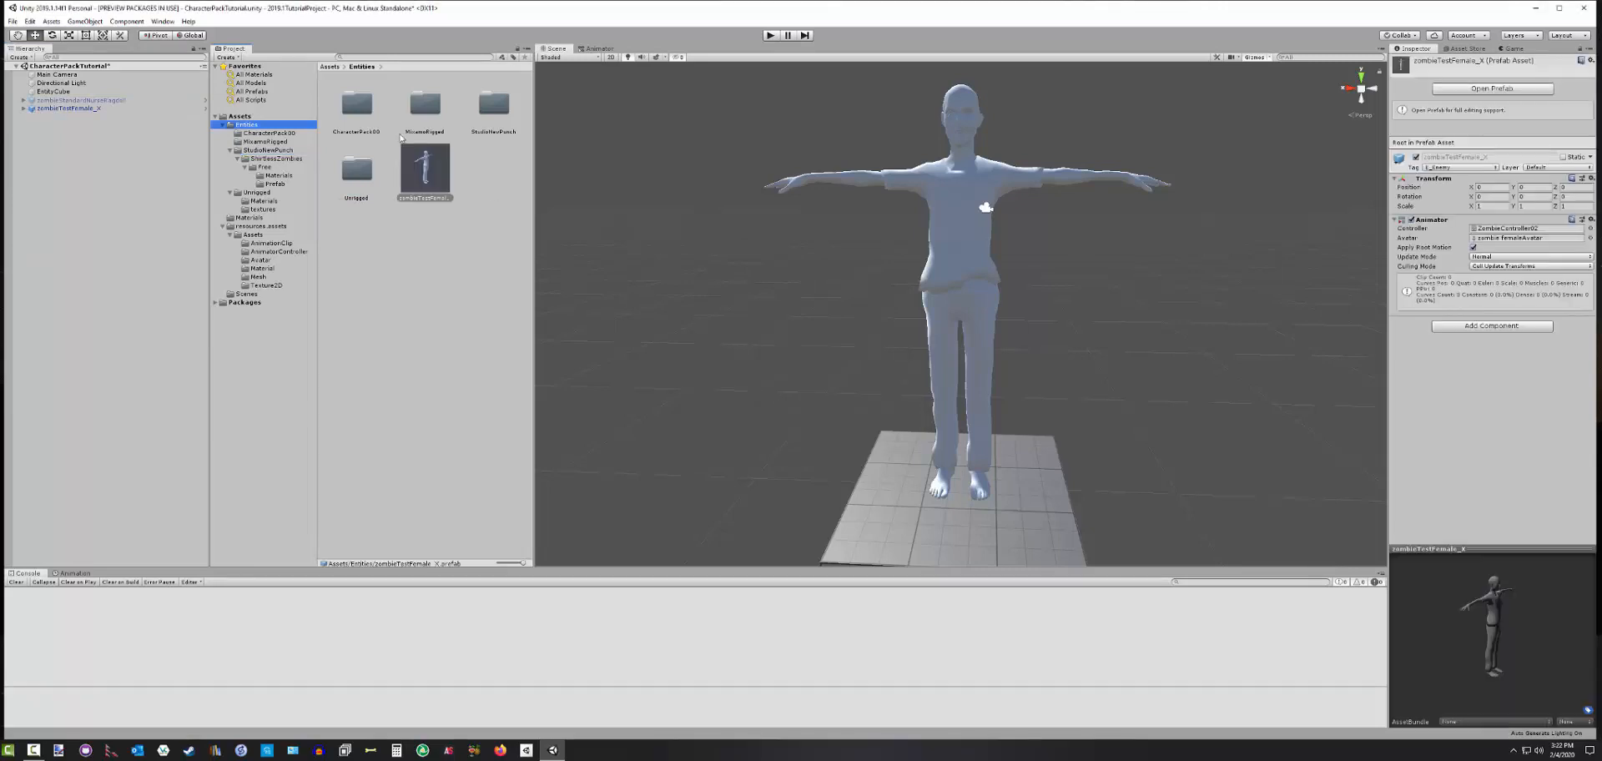
Start exporting the zombieTestFemale_X prefab as a unity3d resource, with the Resources folder of 0-CreaturePackZombies as its destination
right_click(426, 172)
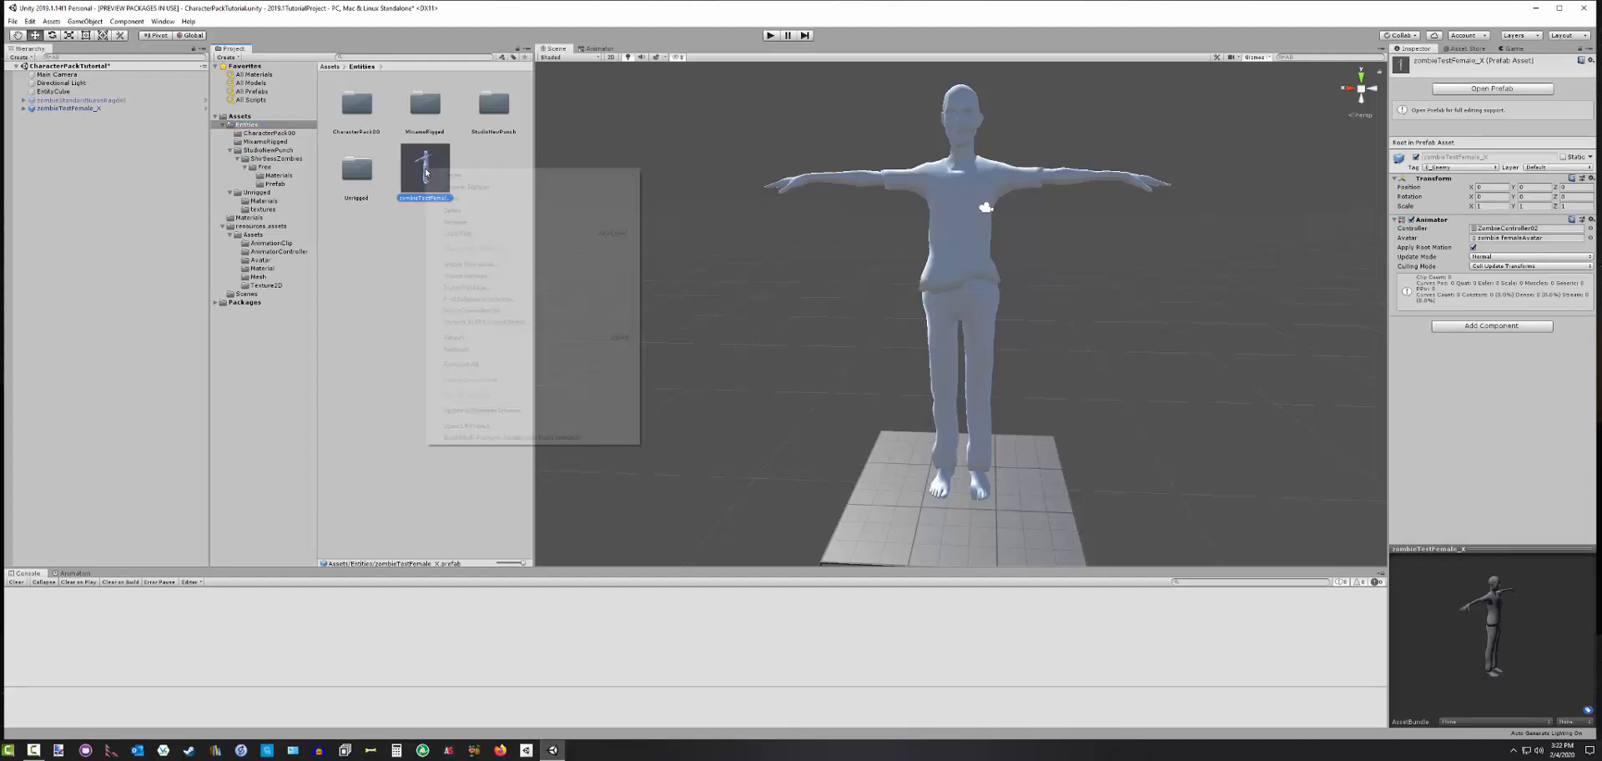
left_click(472, 437)
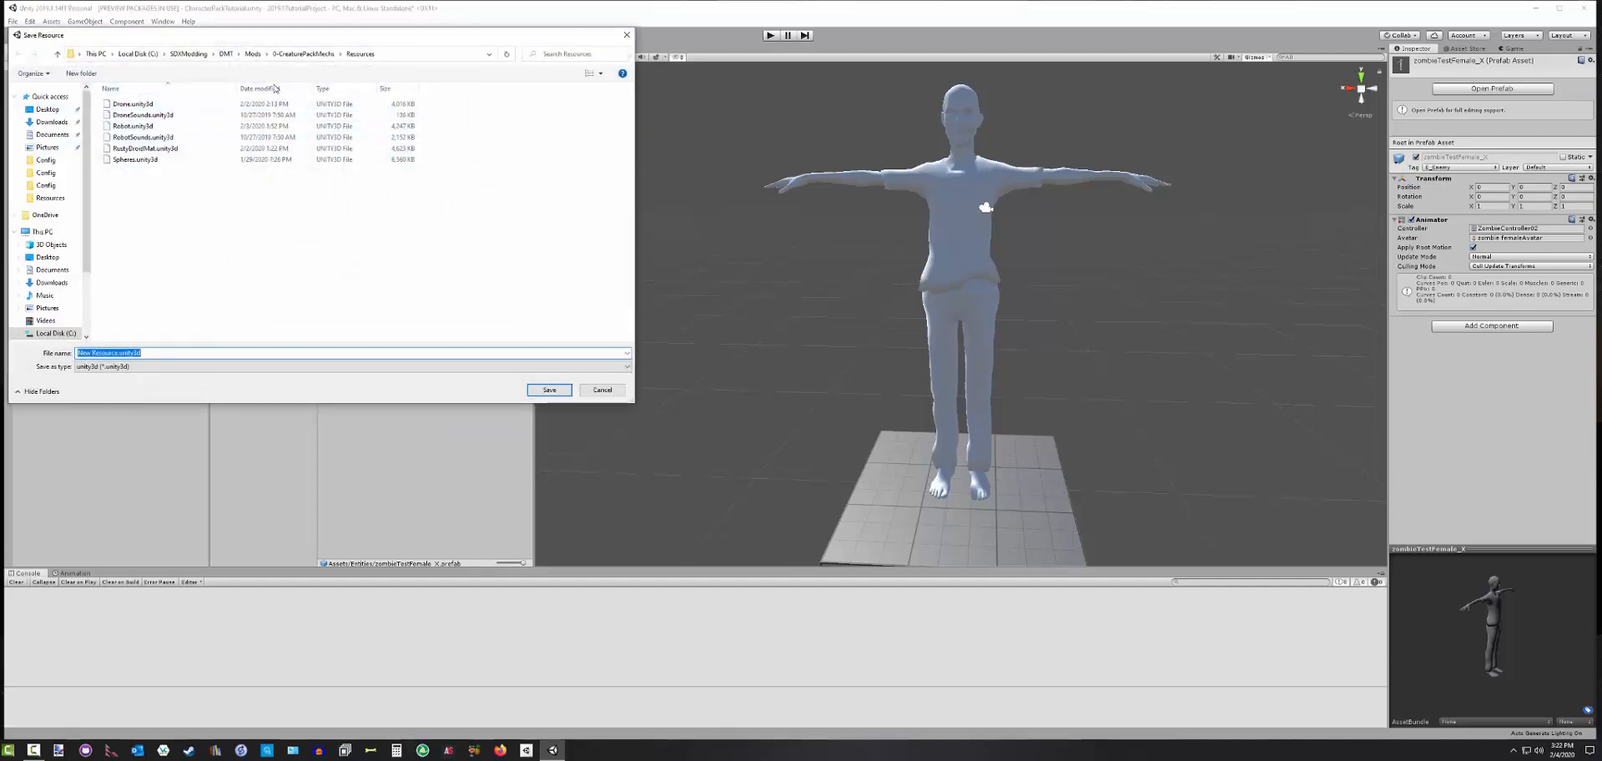
left_click(307, 54)
left_click(253, 54)
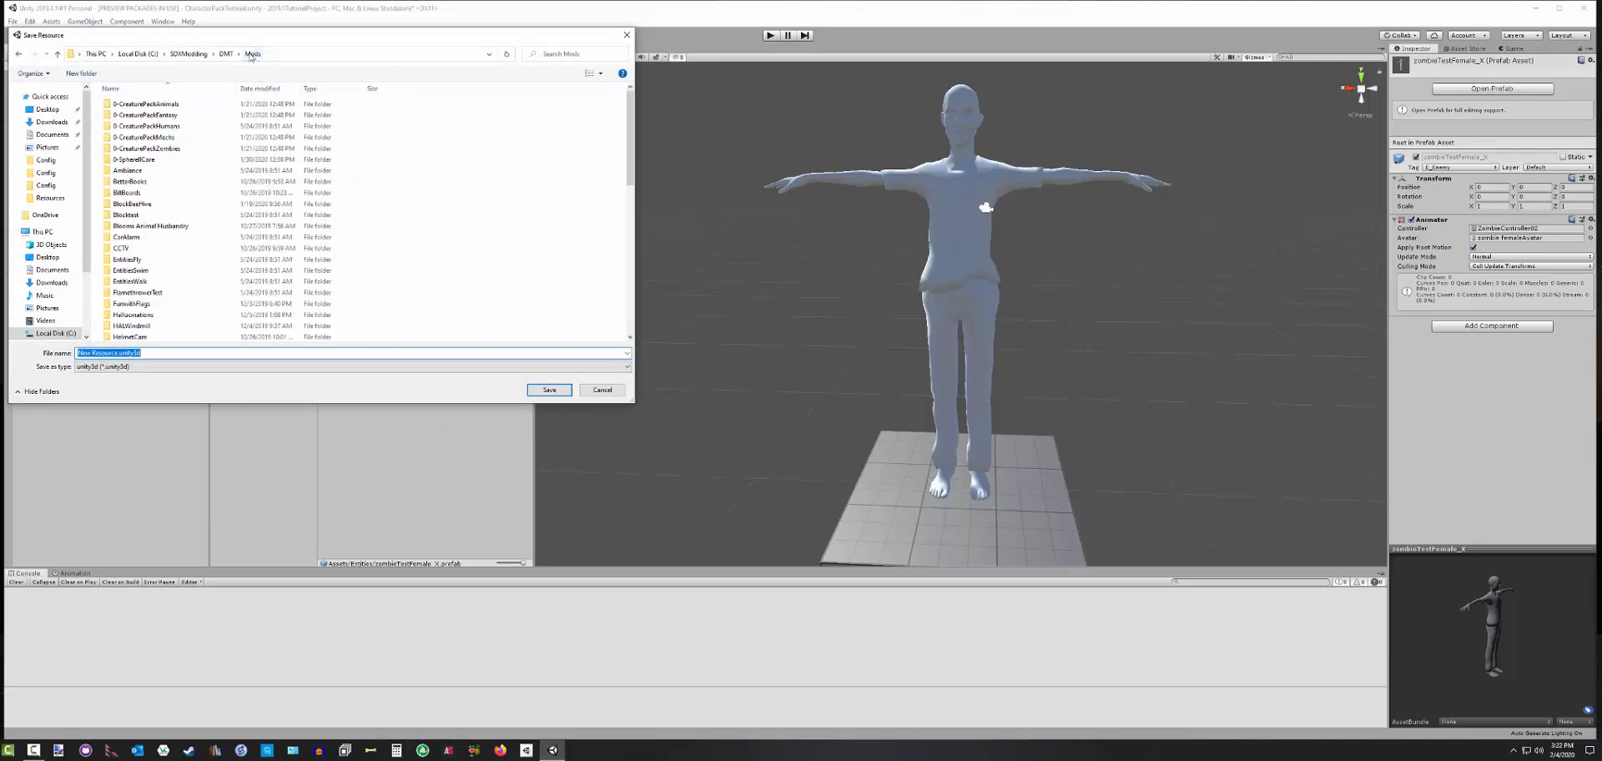
double_click(169, 126)
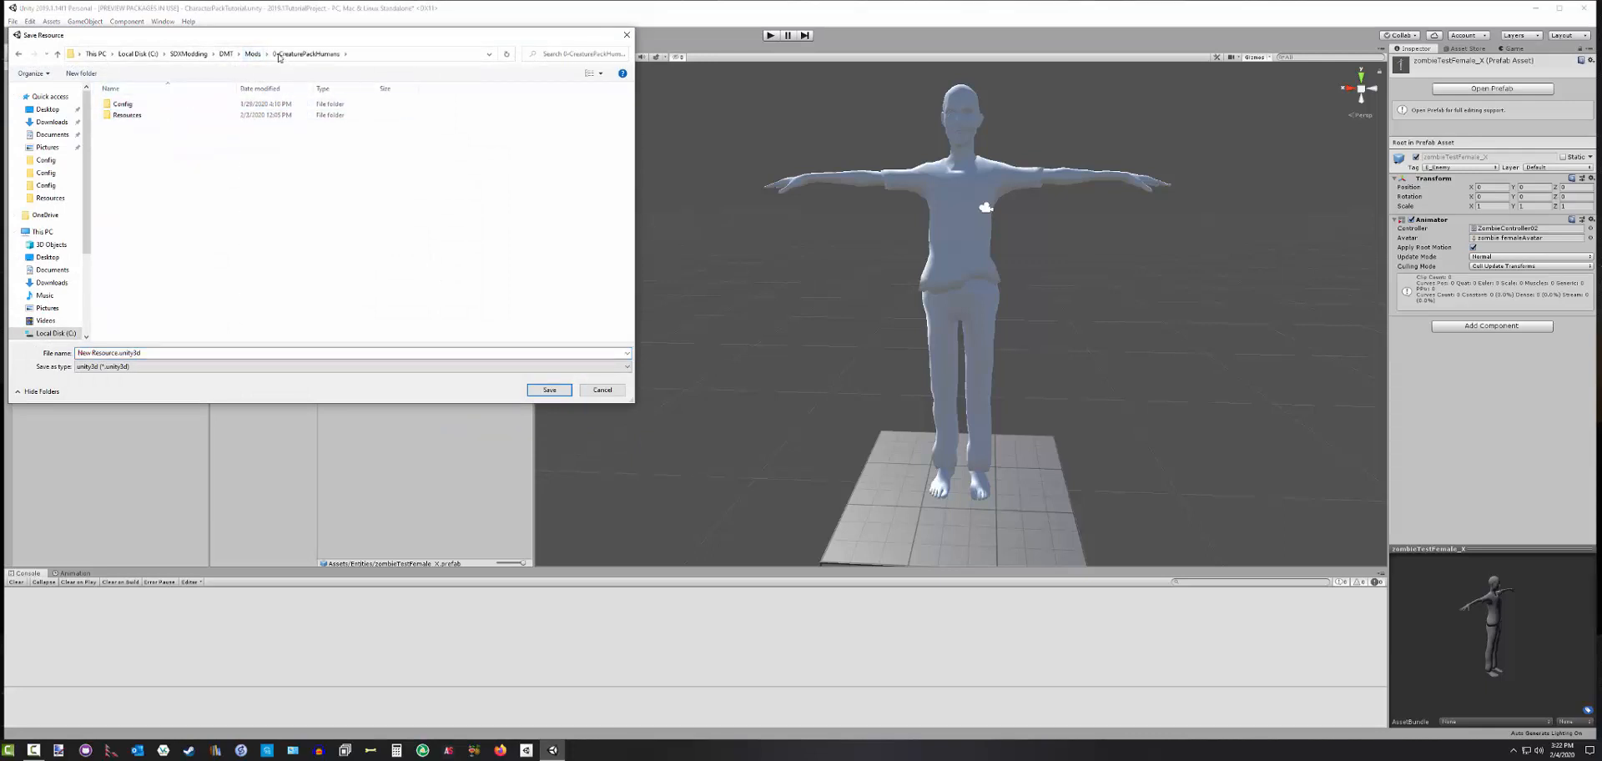
left_click(253, 54)
left_click(171, 148)
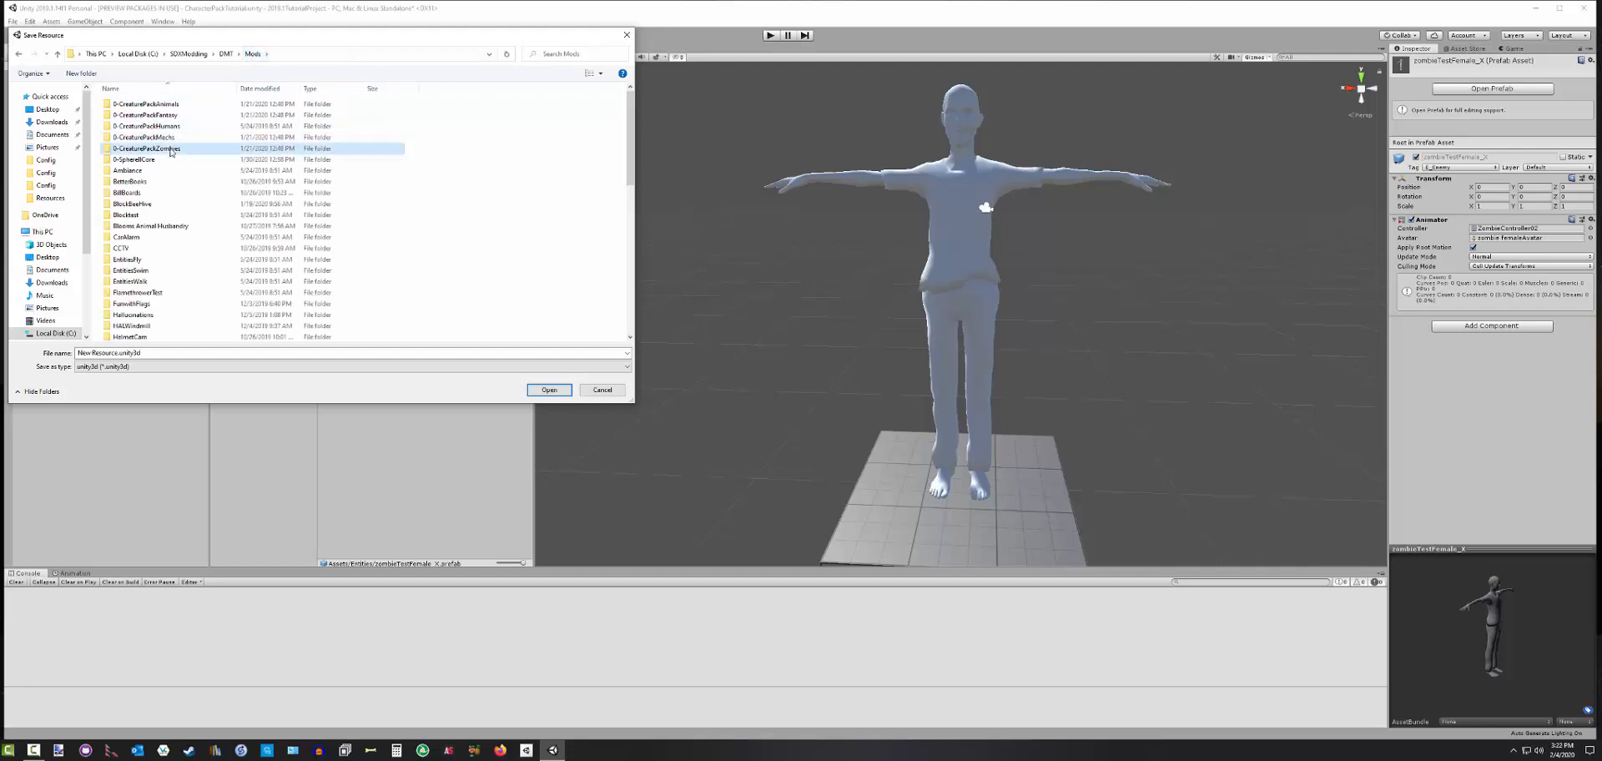
double_click(171, 149)
double_click(136, 114)
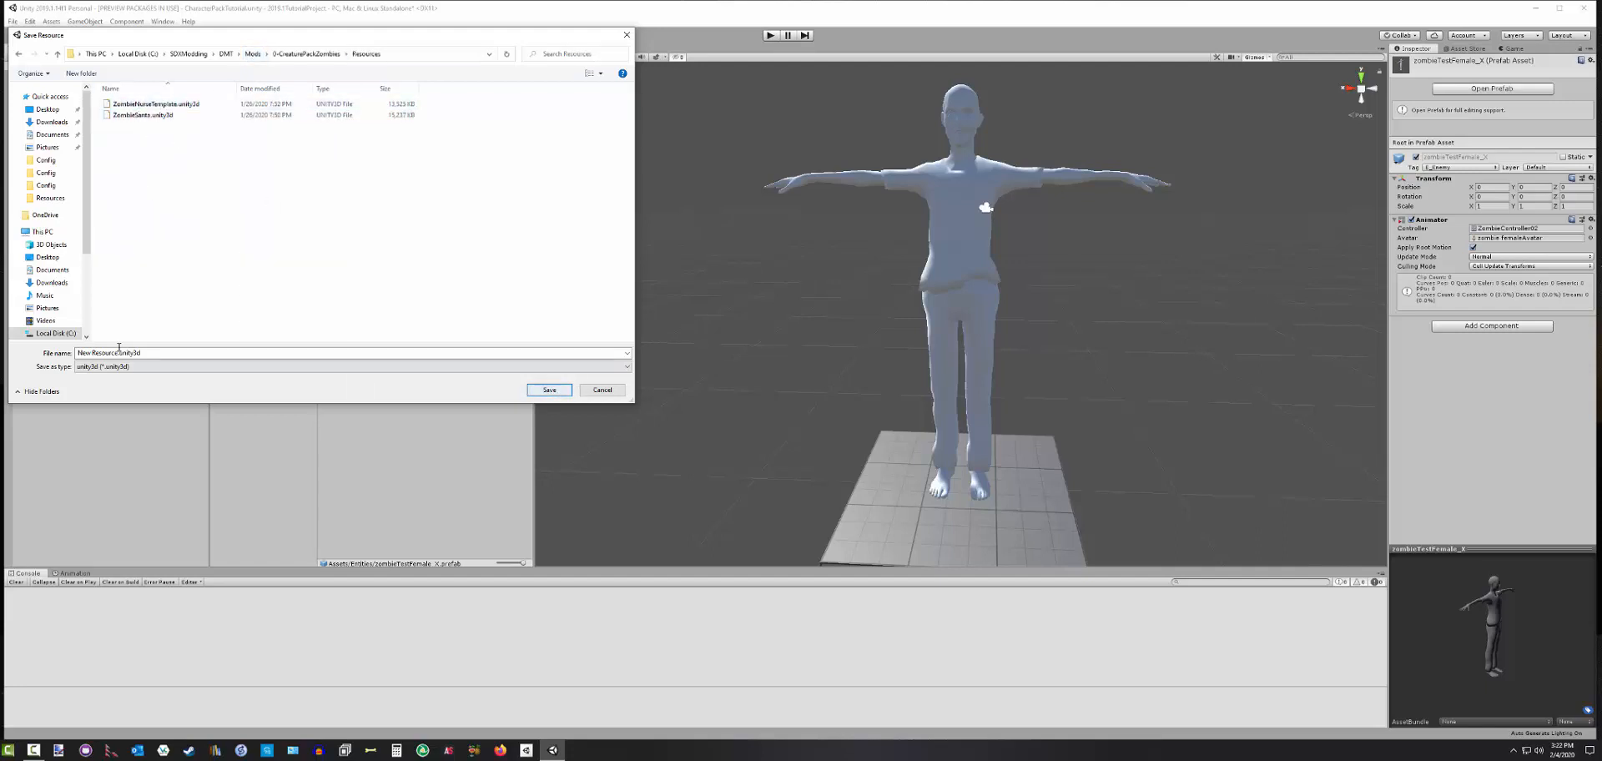
Name the resource file zombieTestFemale and save it to build the asset bundle
left_click_drag(77, 353, 146, 353)
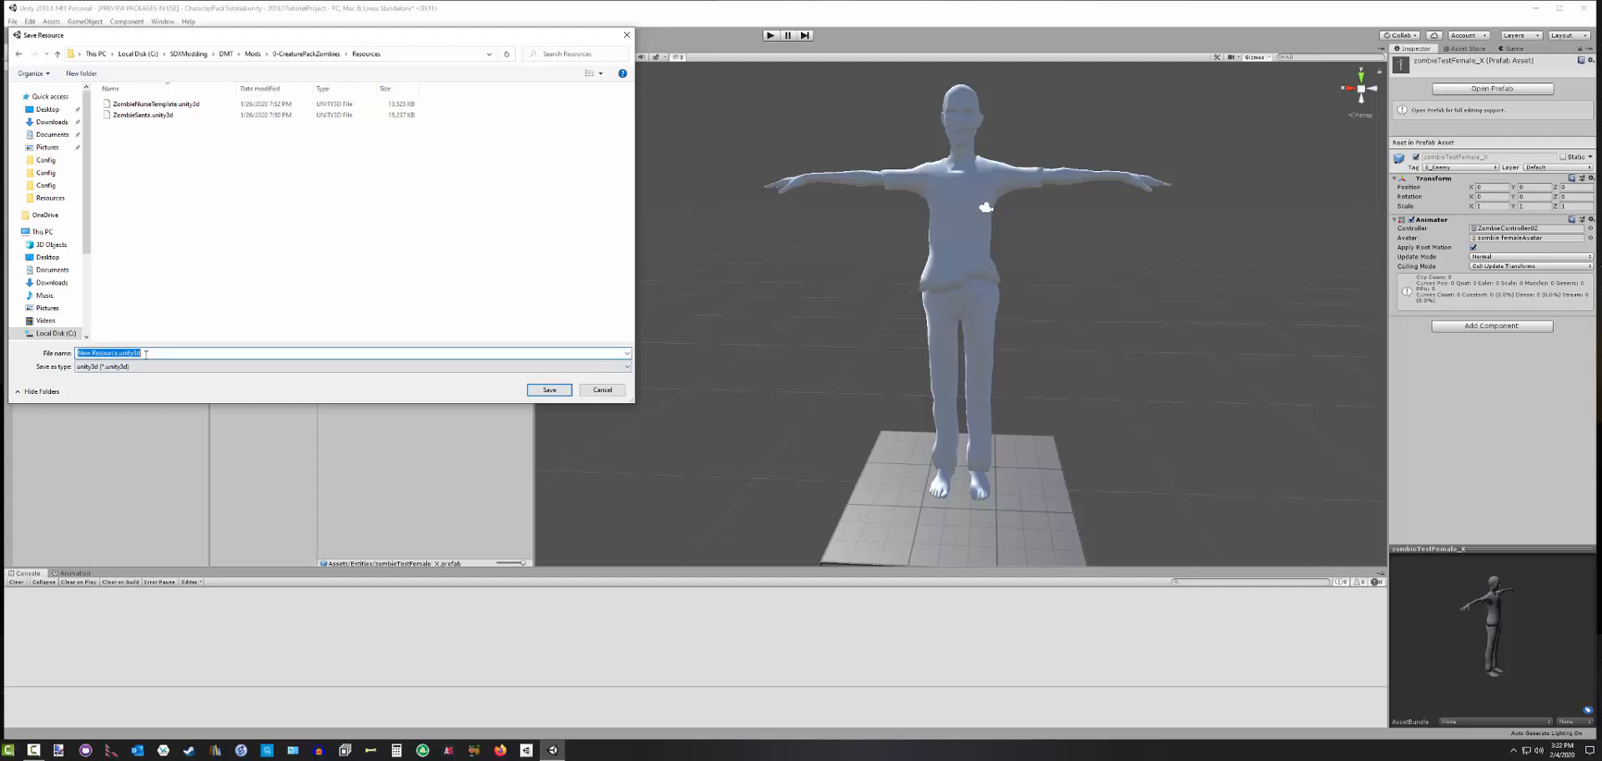
type("zom")
type("TestFemale")
left_click(549, 390)
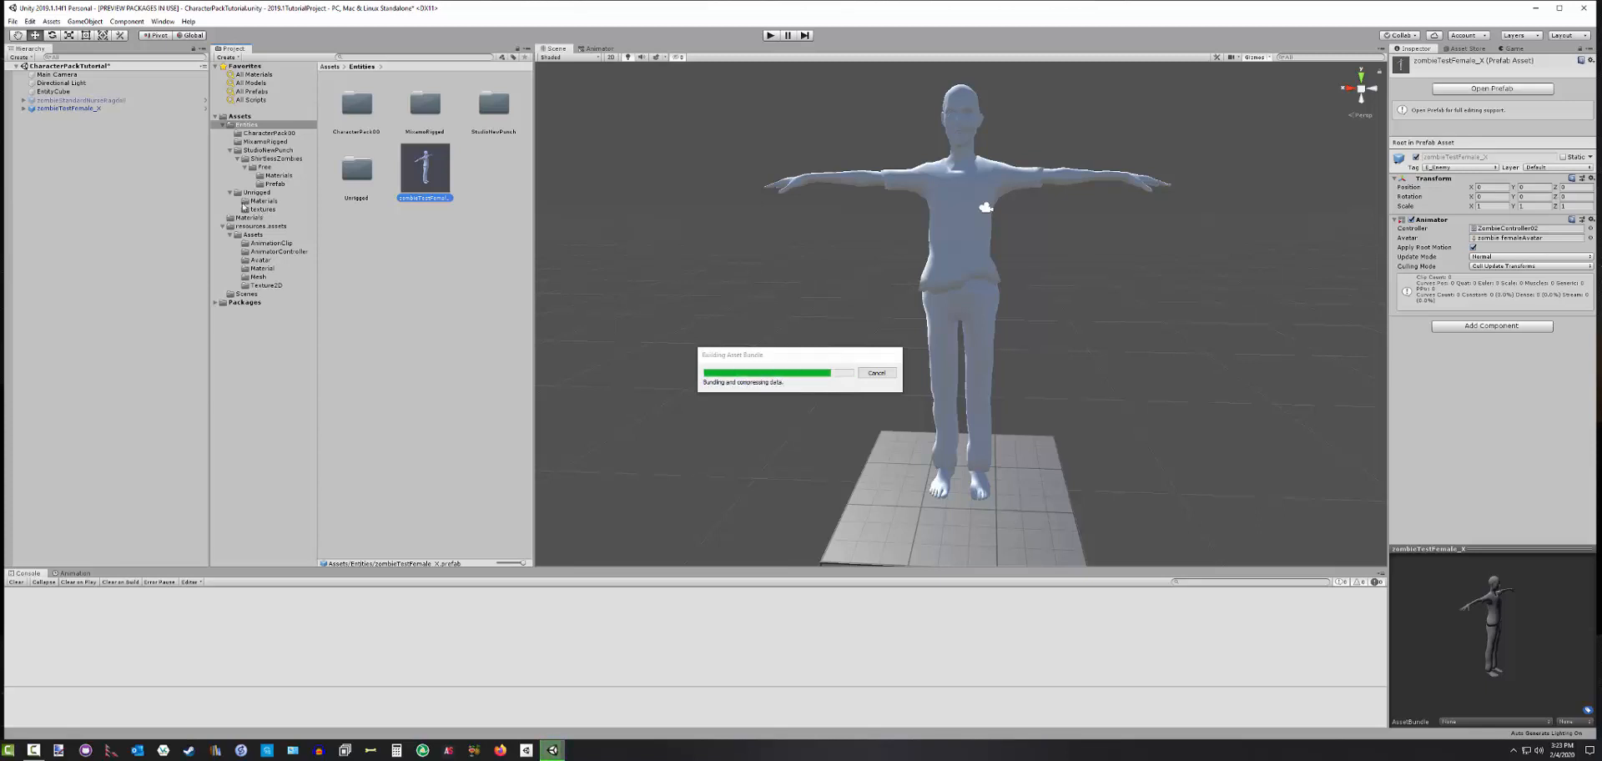
Expand the zombieTestFemale_X hierarchy and show the materials in StudioNewPunch/ShirtlessZombies/Free/Materials
left_click(24, 109)
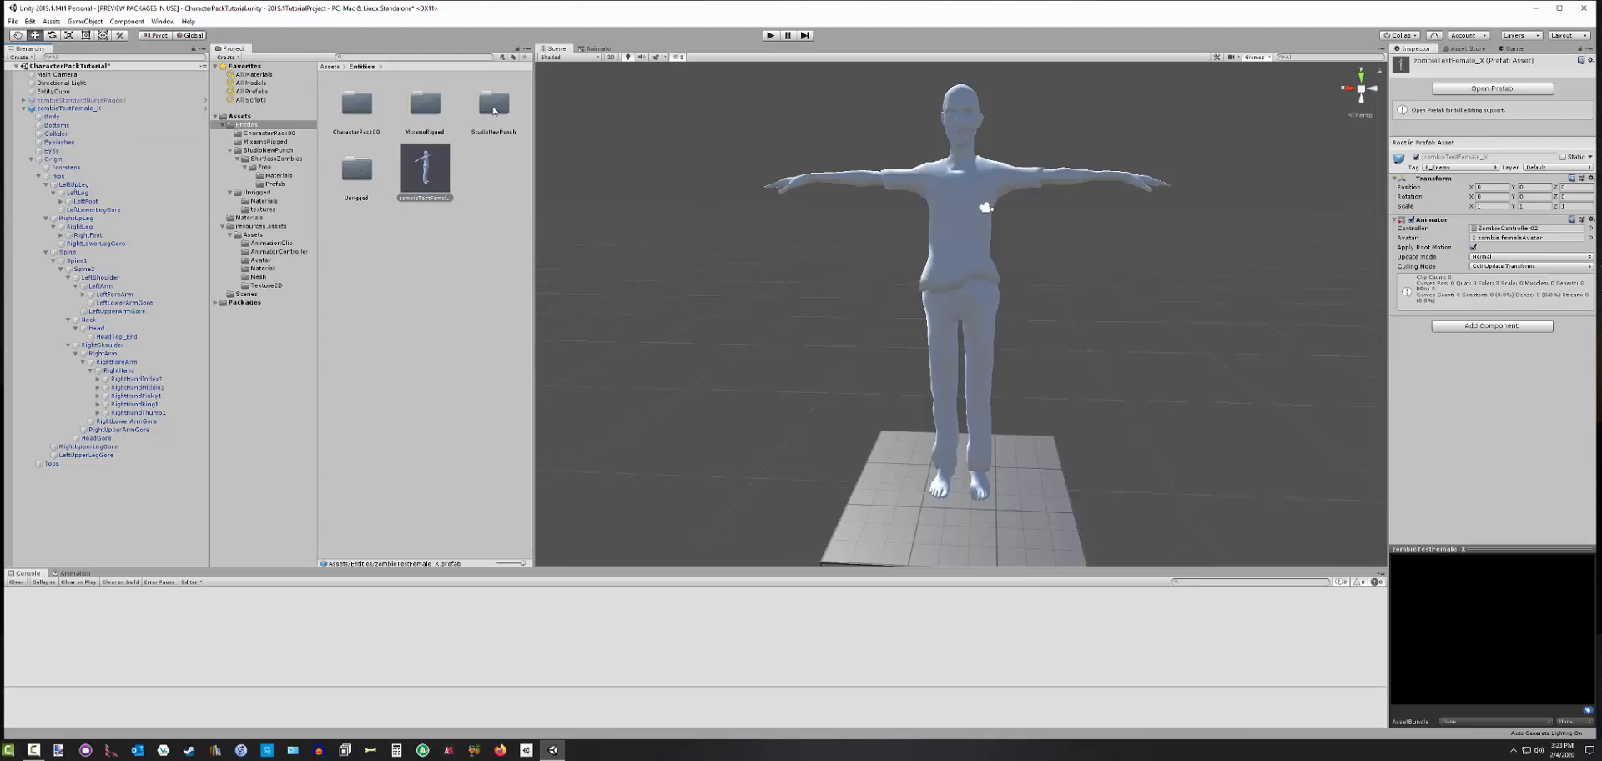
double_click(494, 104)
double_click(351, 104)
left_click(360, 110)
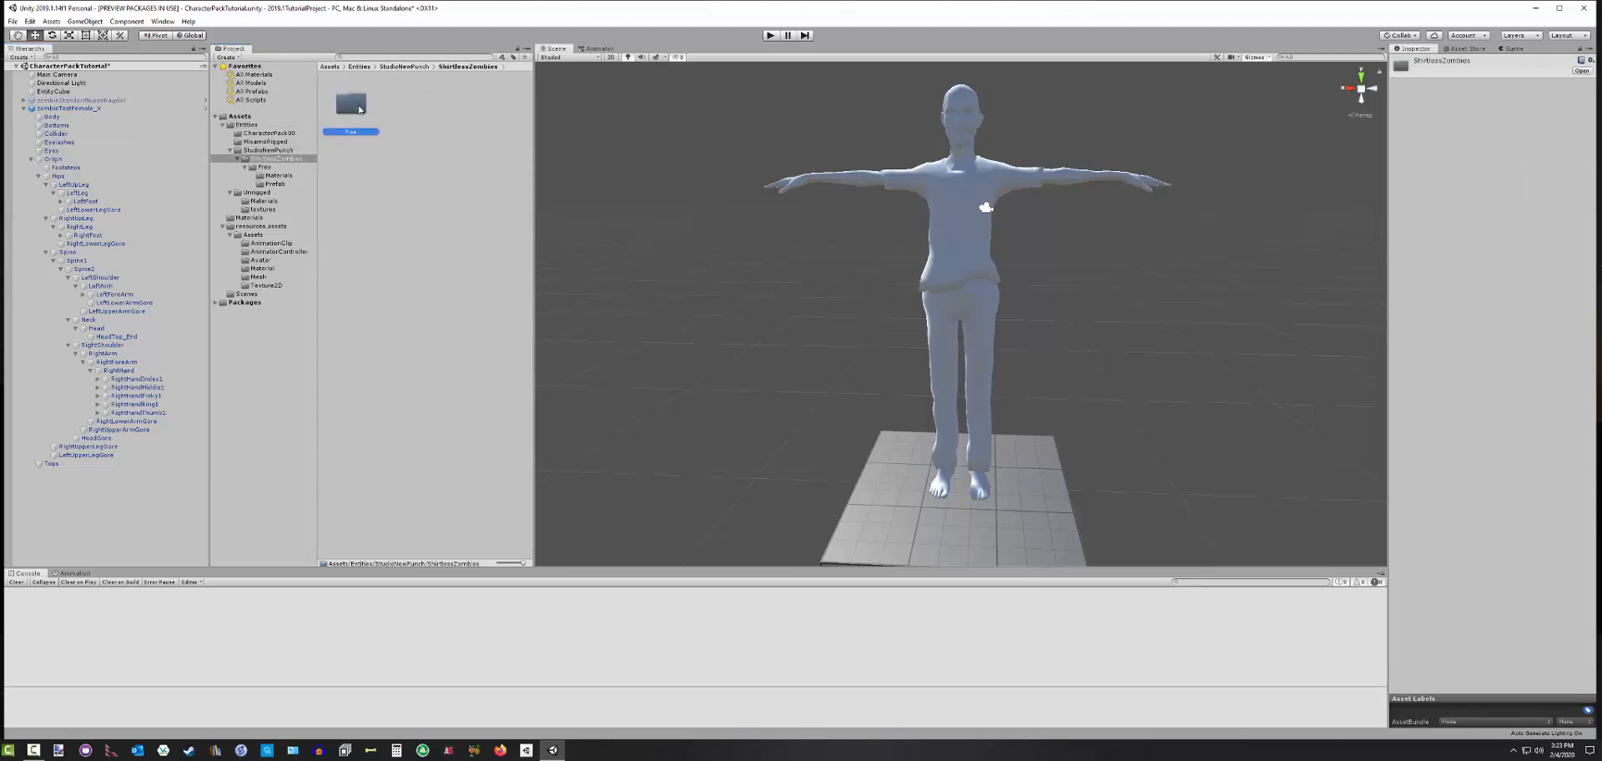
double_click(360, 110)
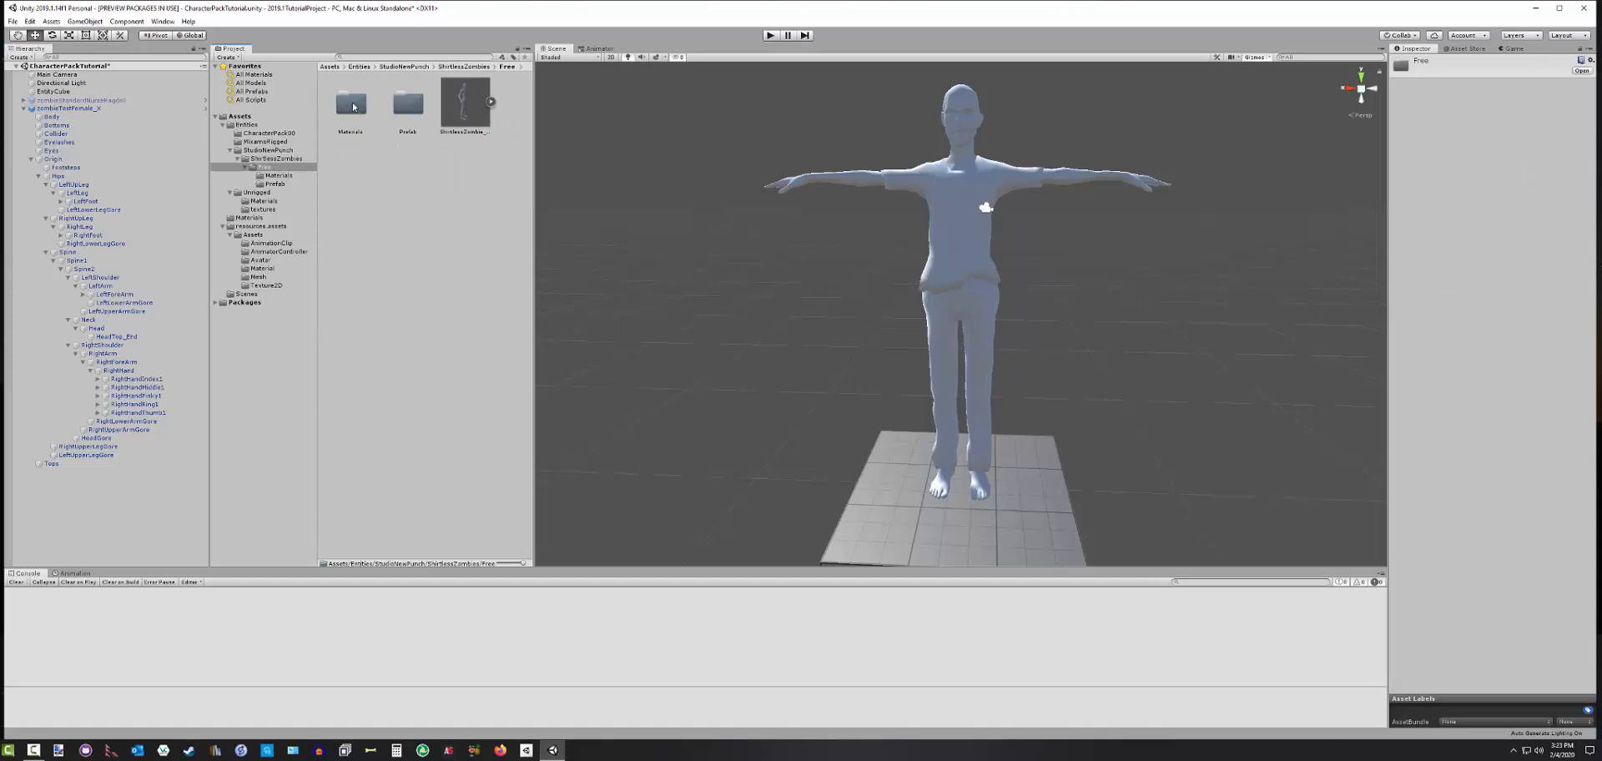
double_click(350, 104)
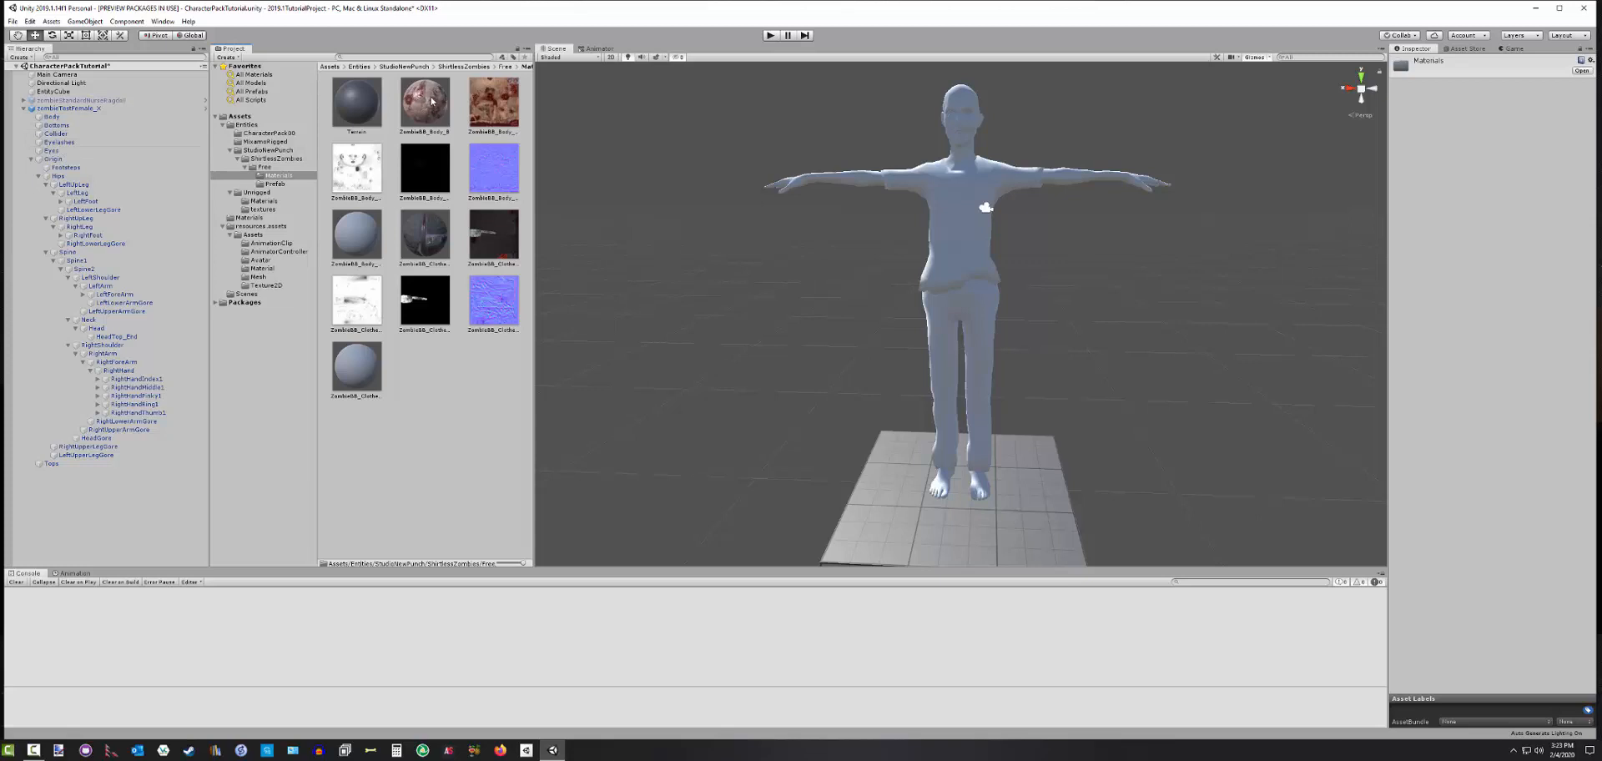
Apply the ZombieBB body material to the zombie's body and the ZombieBB_Clothes_B material to its shirt and trousers
left_click_drag(424, 102, 969, 110)
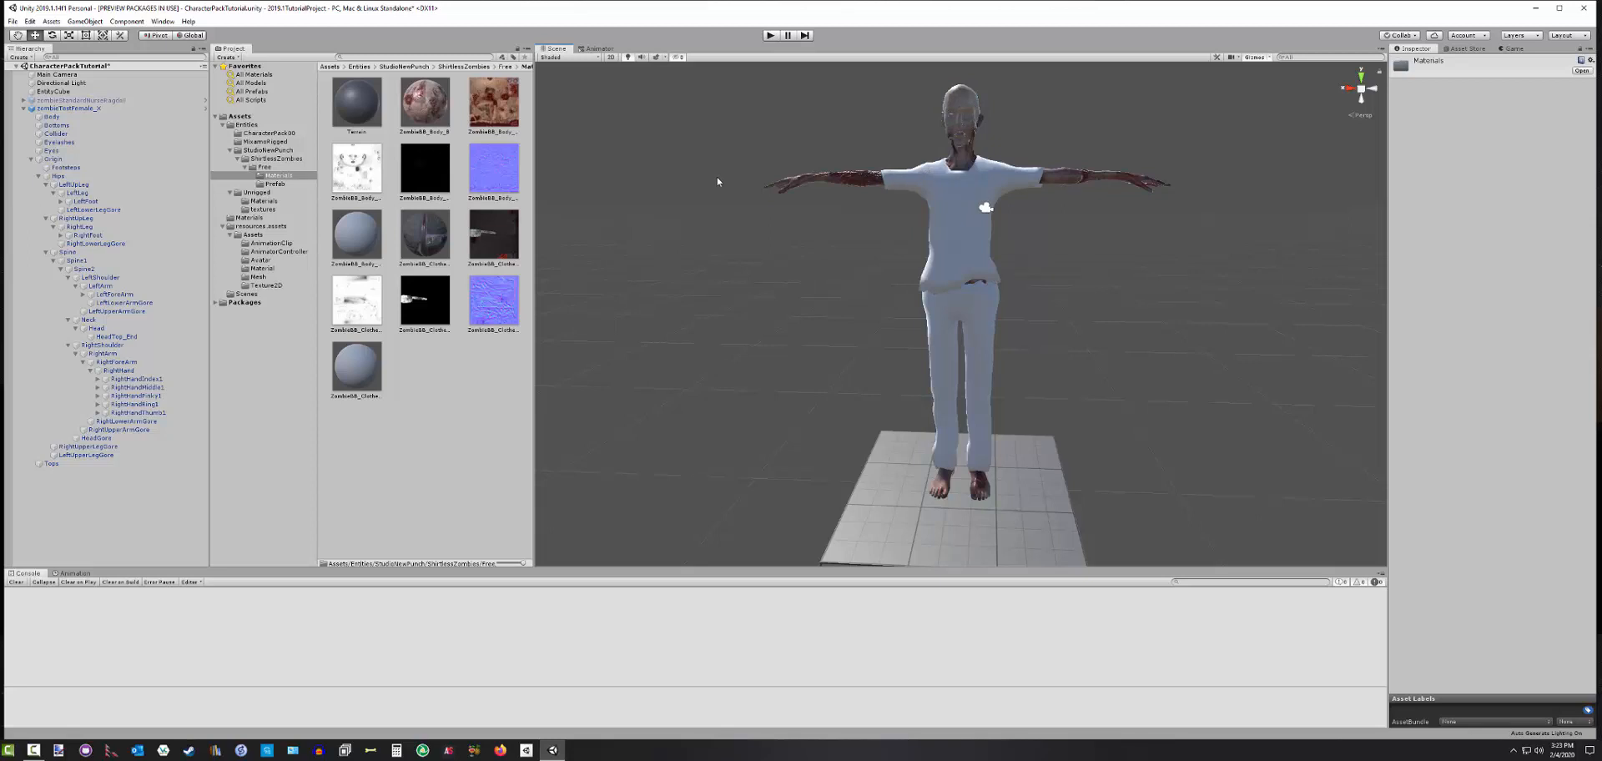
left_click_drag(411, 224, 965, 235)
left_click_drag(428, 234, 972, 307)
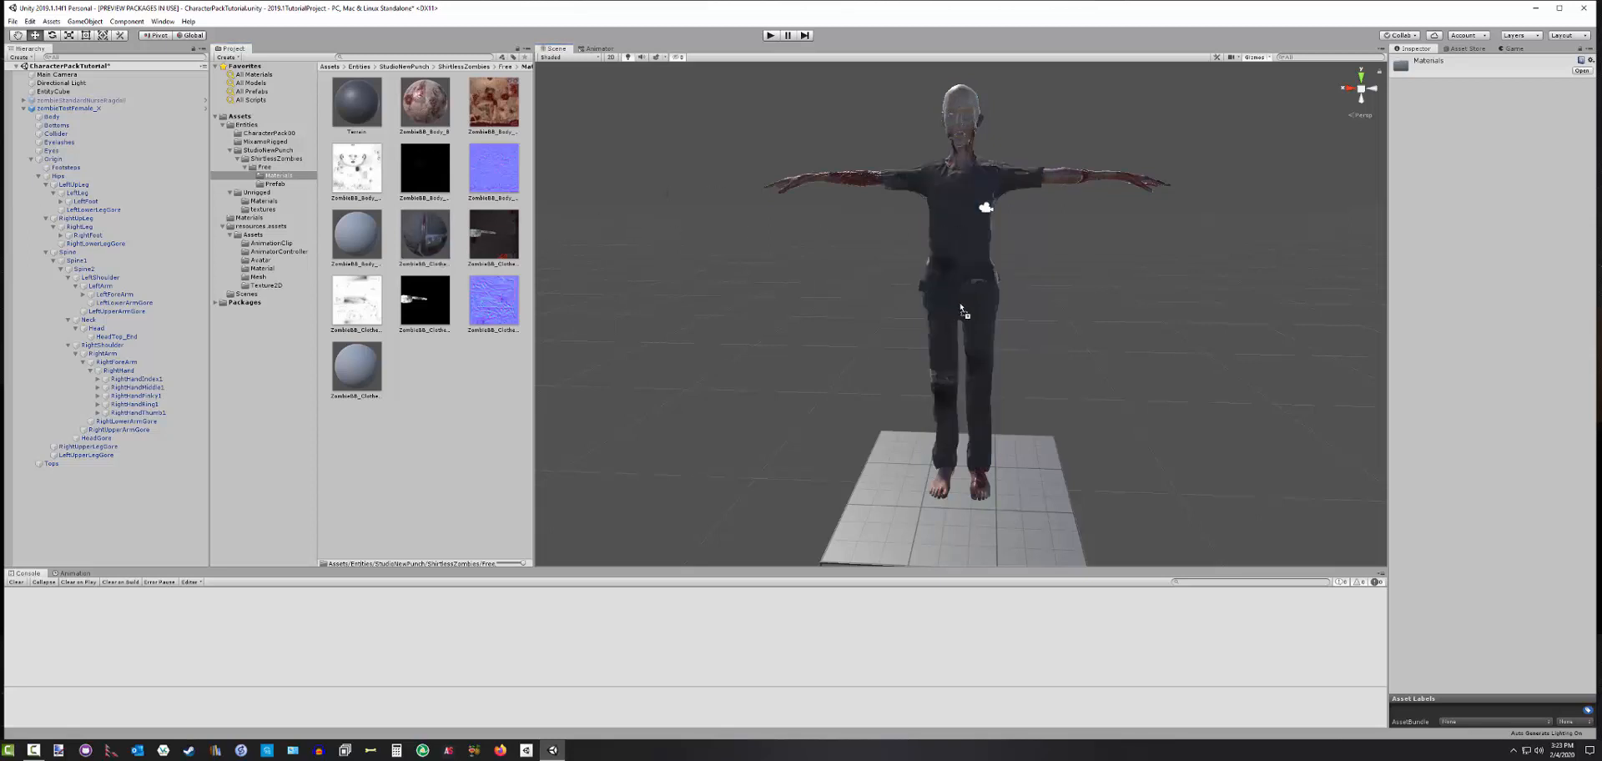
scroll(1043, 253, "up", 5)
scroll(1035, 258, "down", 5)
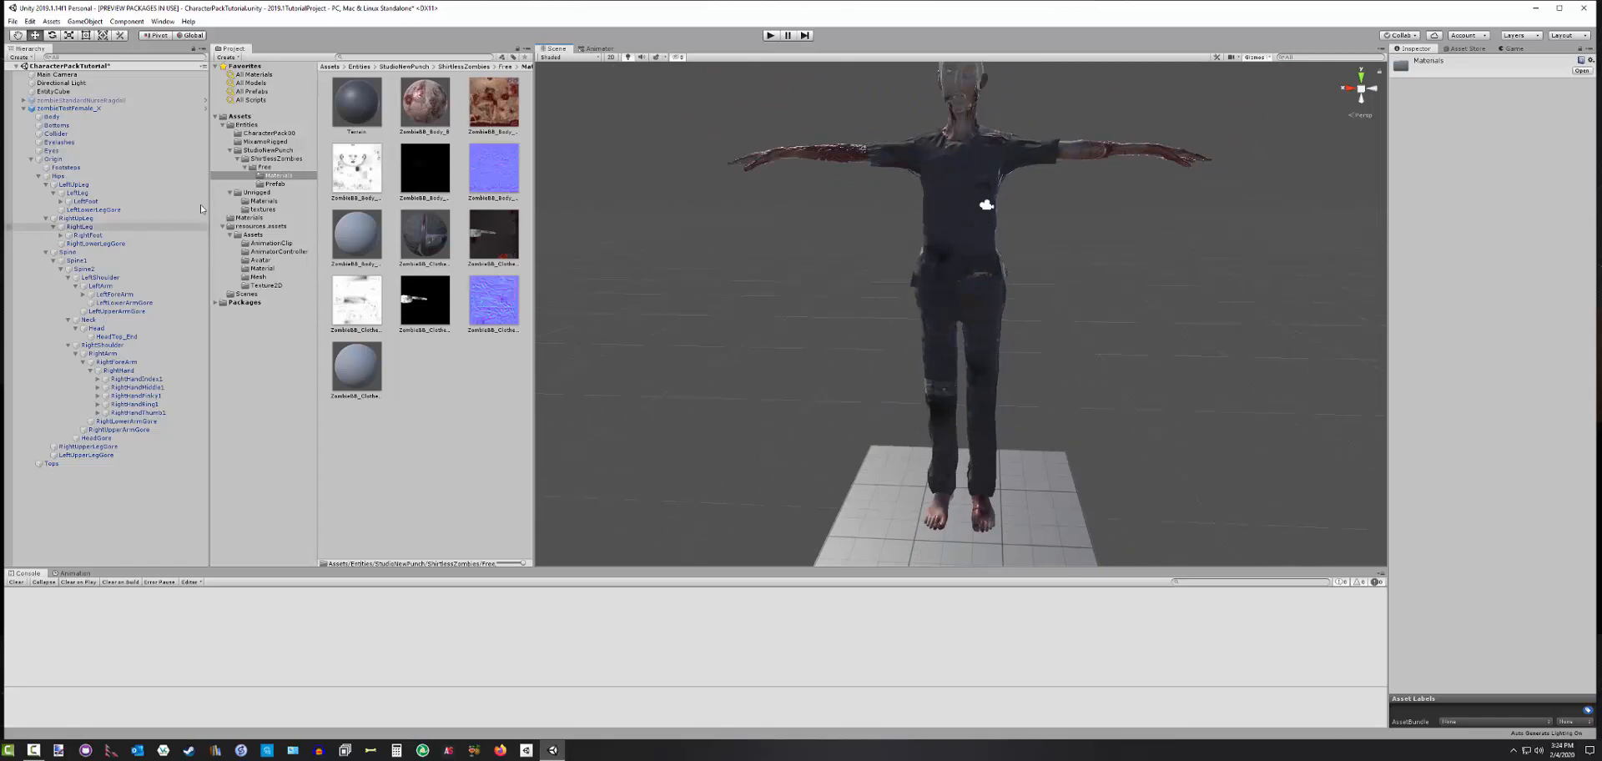
Enable GPU instancing on the ZombieBB_Clothes_B material of the Bottoms object
left_click(65, 126)
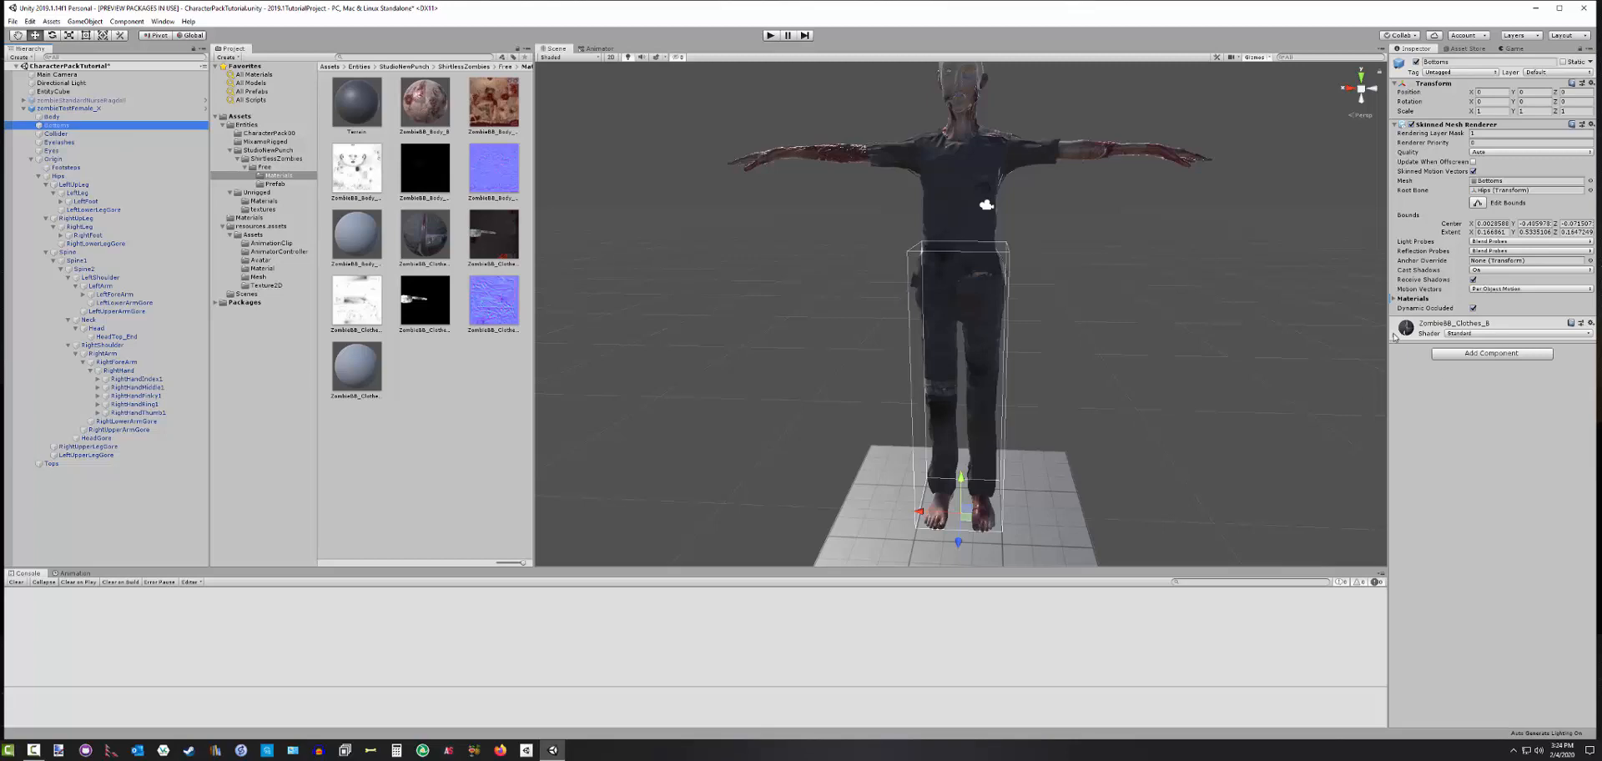
left_click(1438, 321)
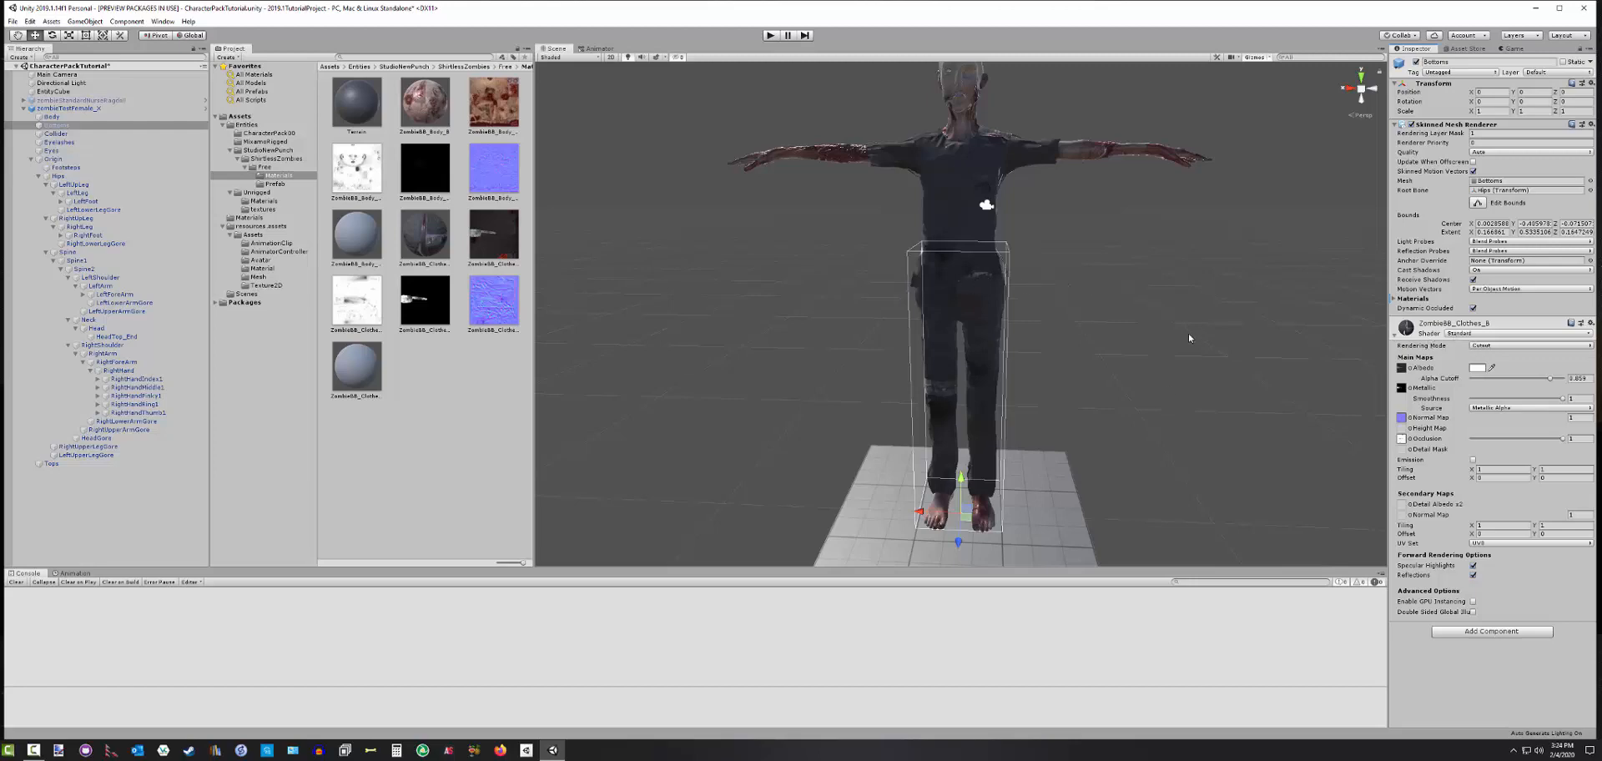
left_click(1472, 601)
Show the Entities folder and completely unpack the zombieTestFemale_X prefab instance in the scene
left_click(250, 125)
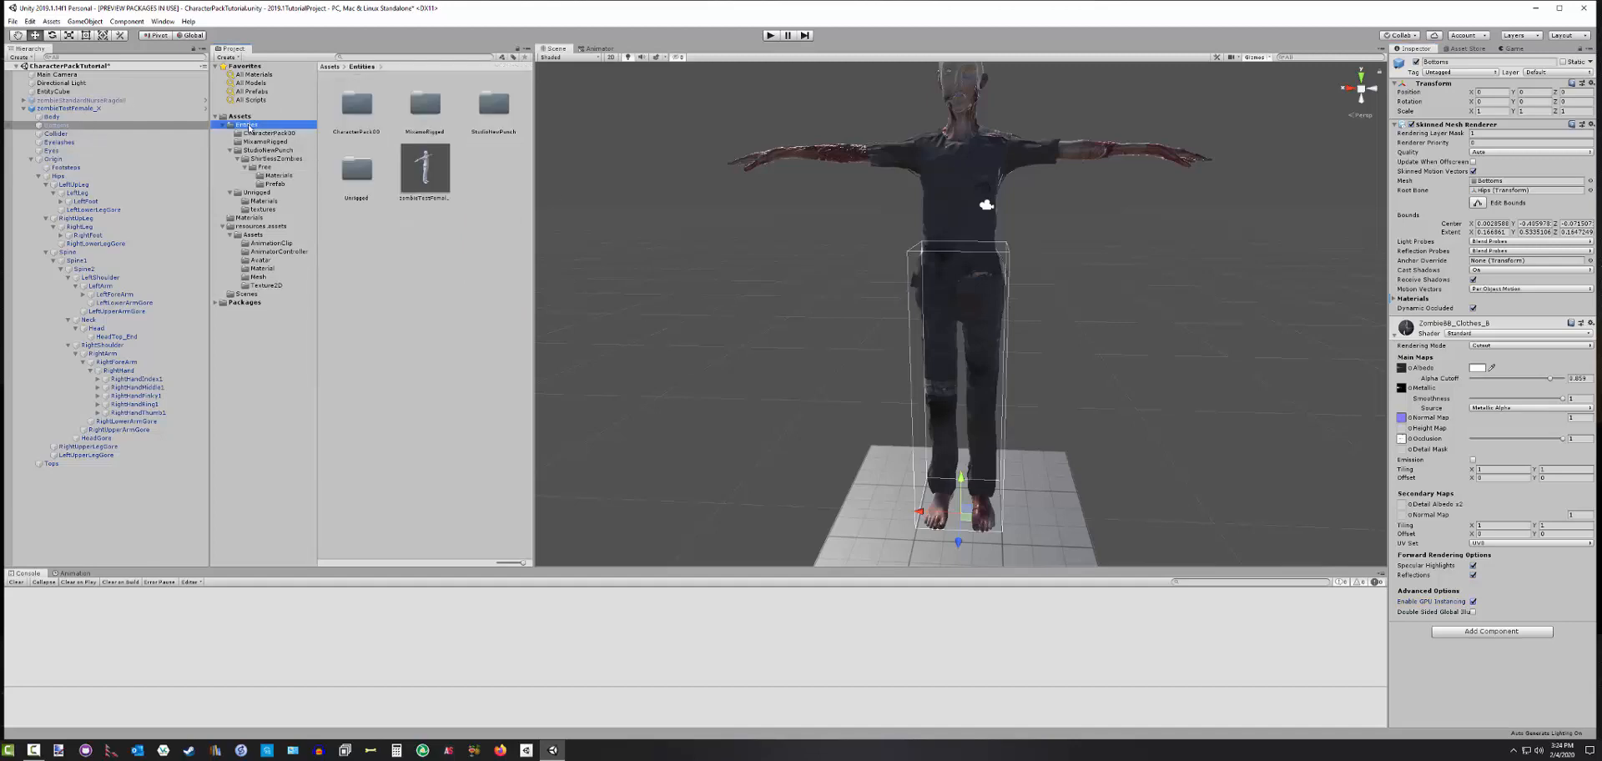
left_click(423, 174)
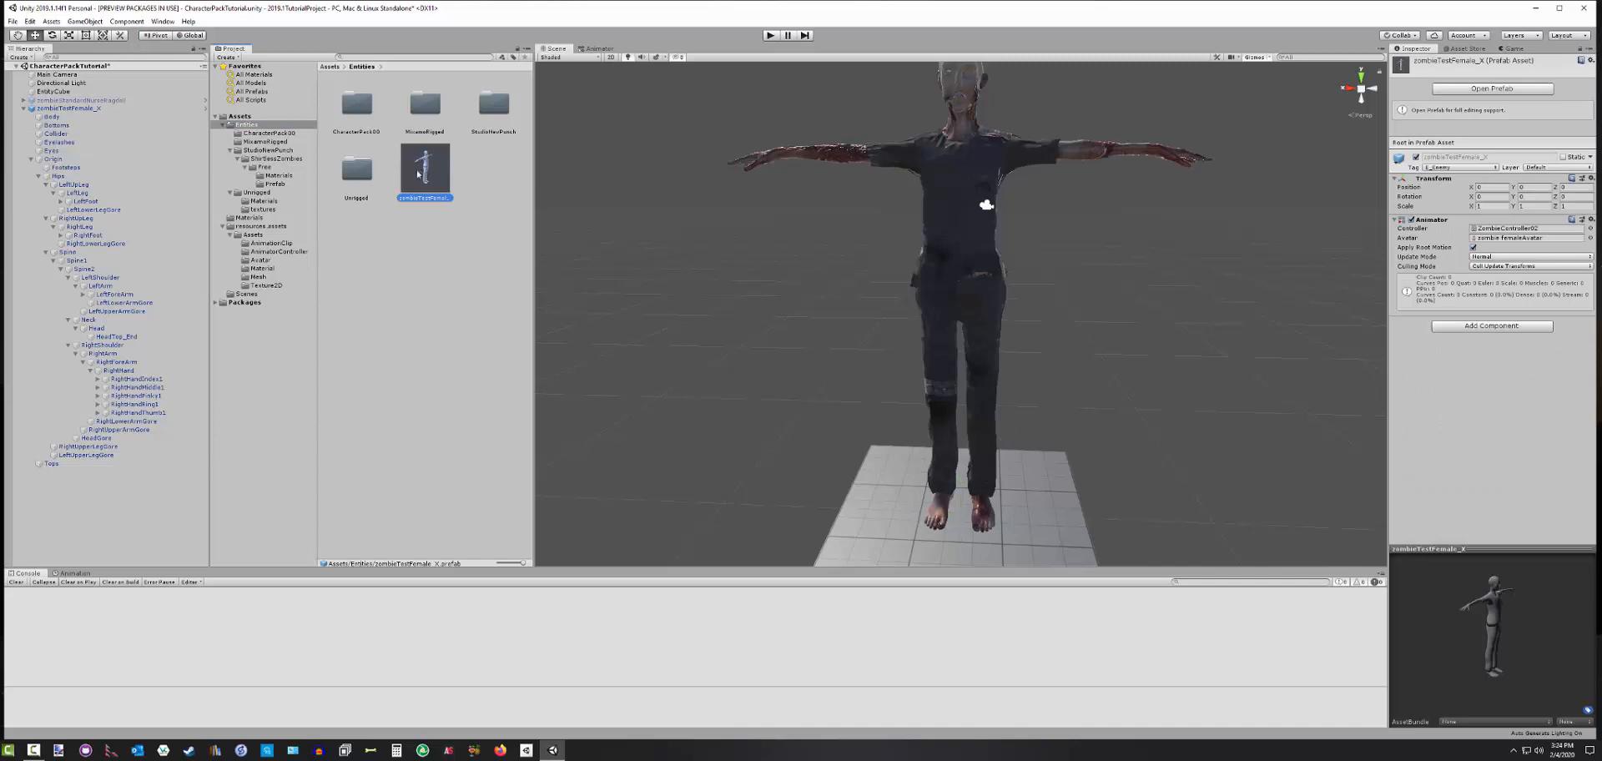
right_click(70, 109)
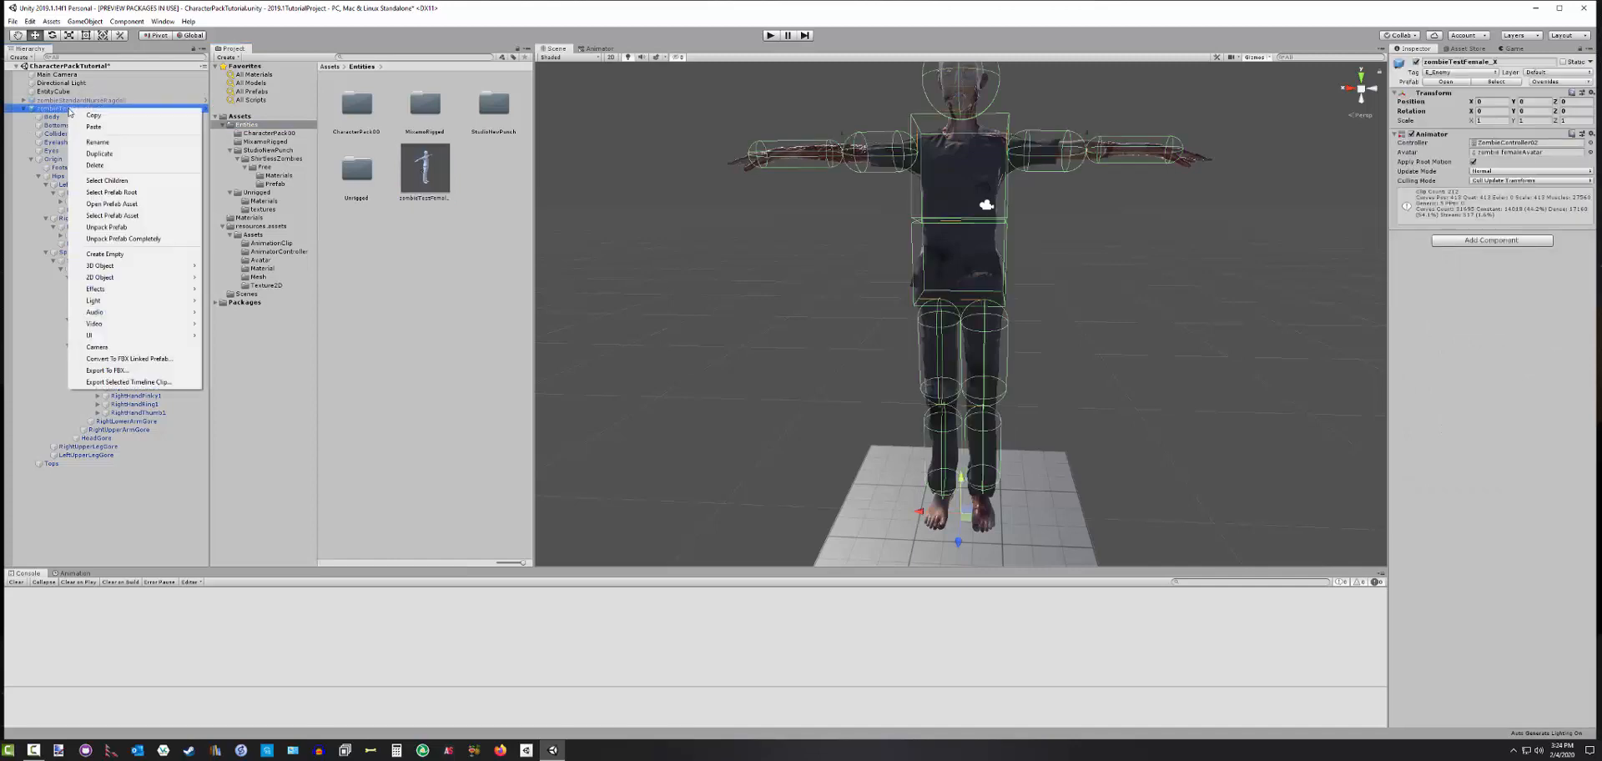
left_click(123, 239)
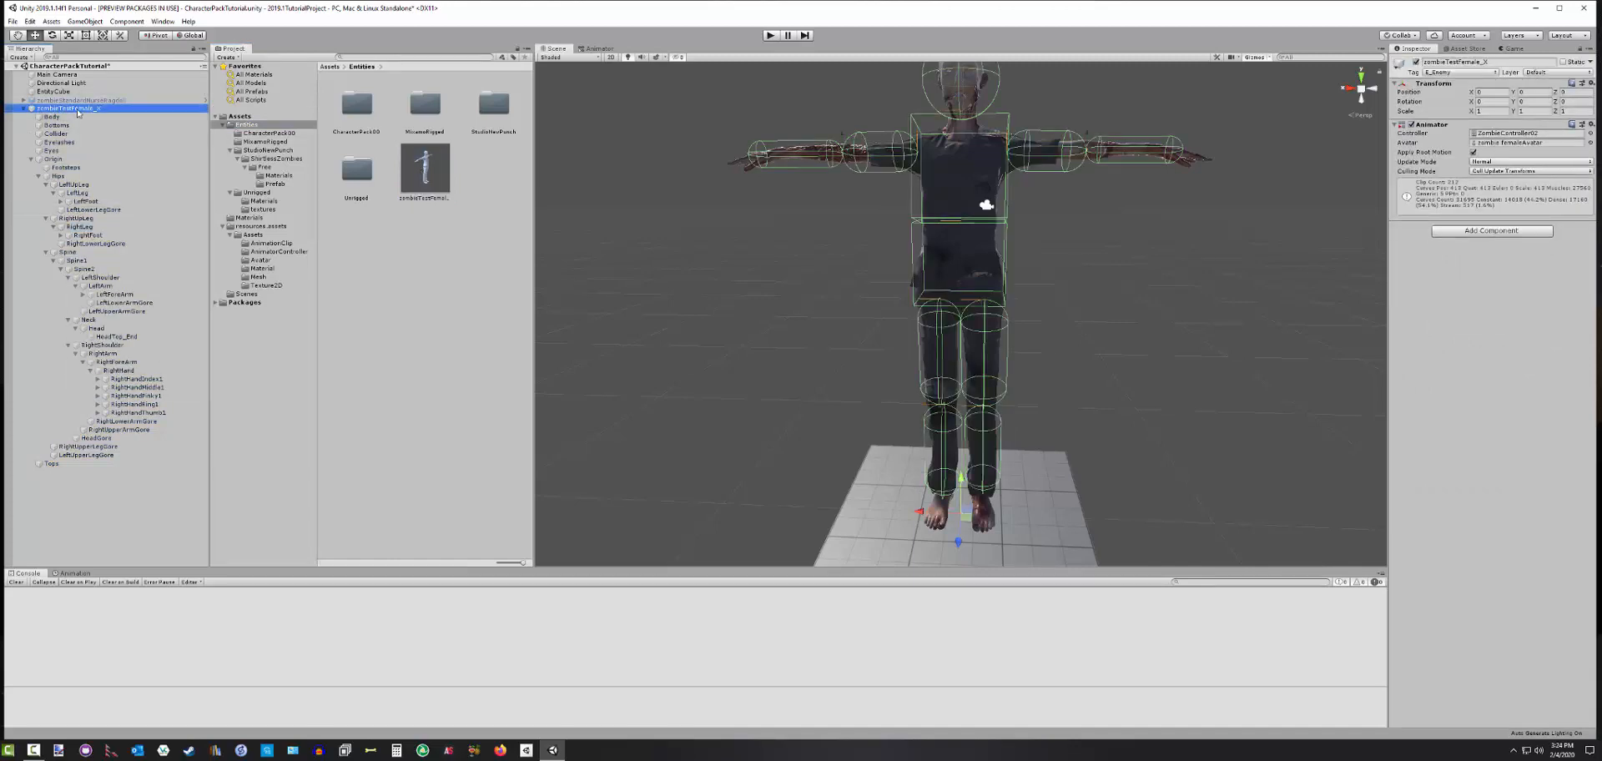
left_click(73, 118)
left_click(74, 110)
Delete the old zombieTestFemale_X prefab from the Entities folder and save the textured scene object there as a new prefab
left_click_drag(1480, 10, 1464, 21)
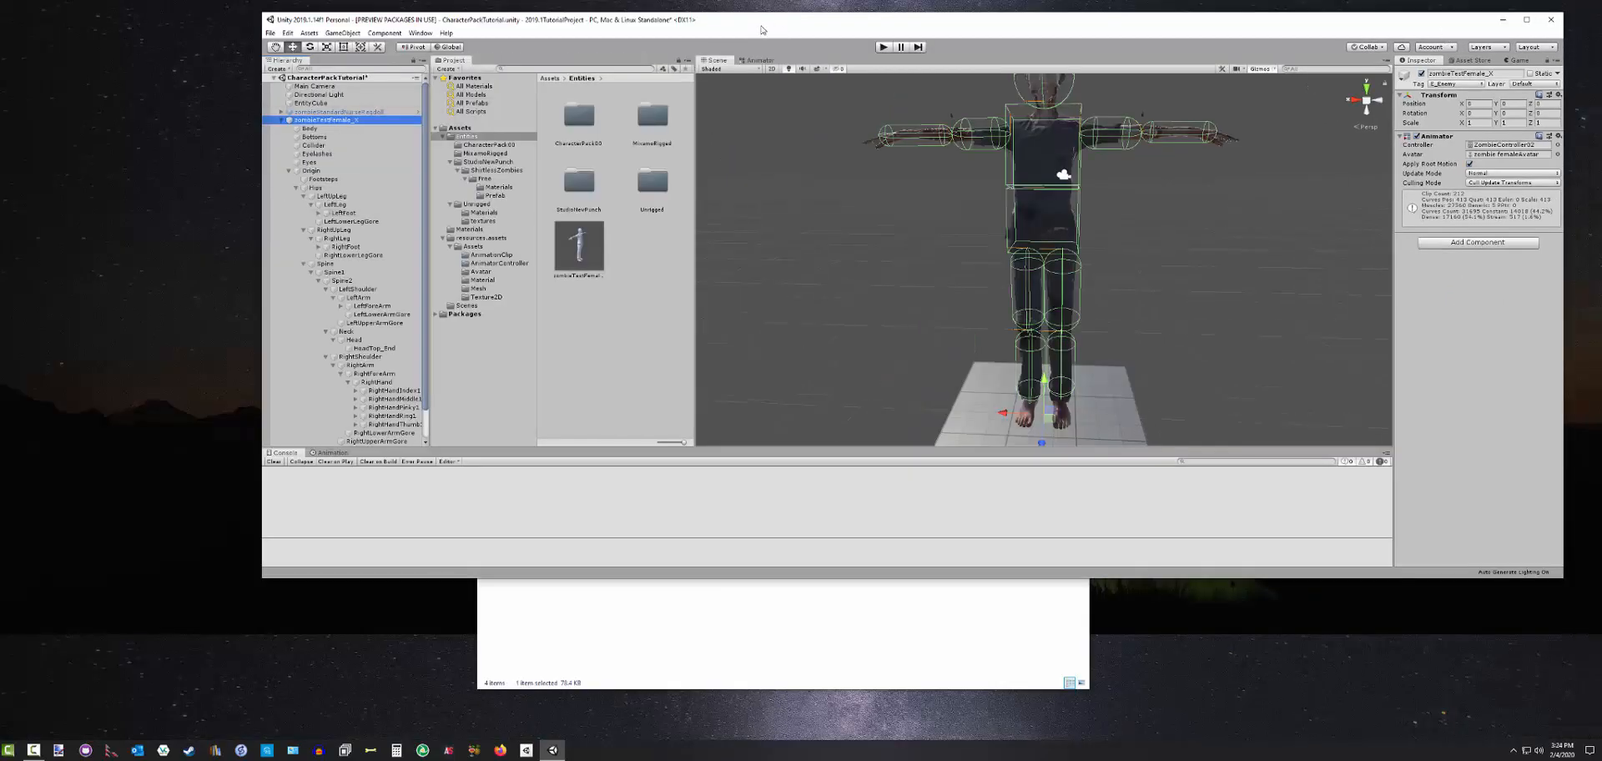
left_click_drag(670, 579, 635, 729)
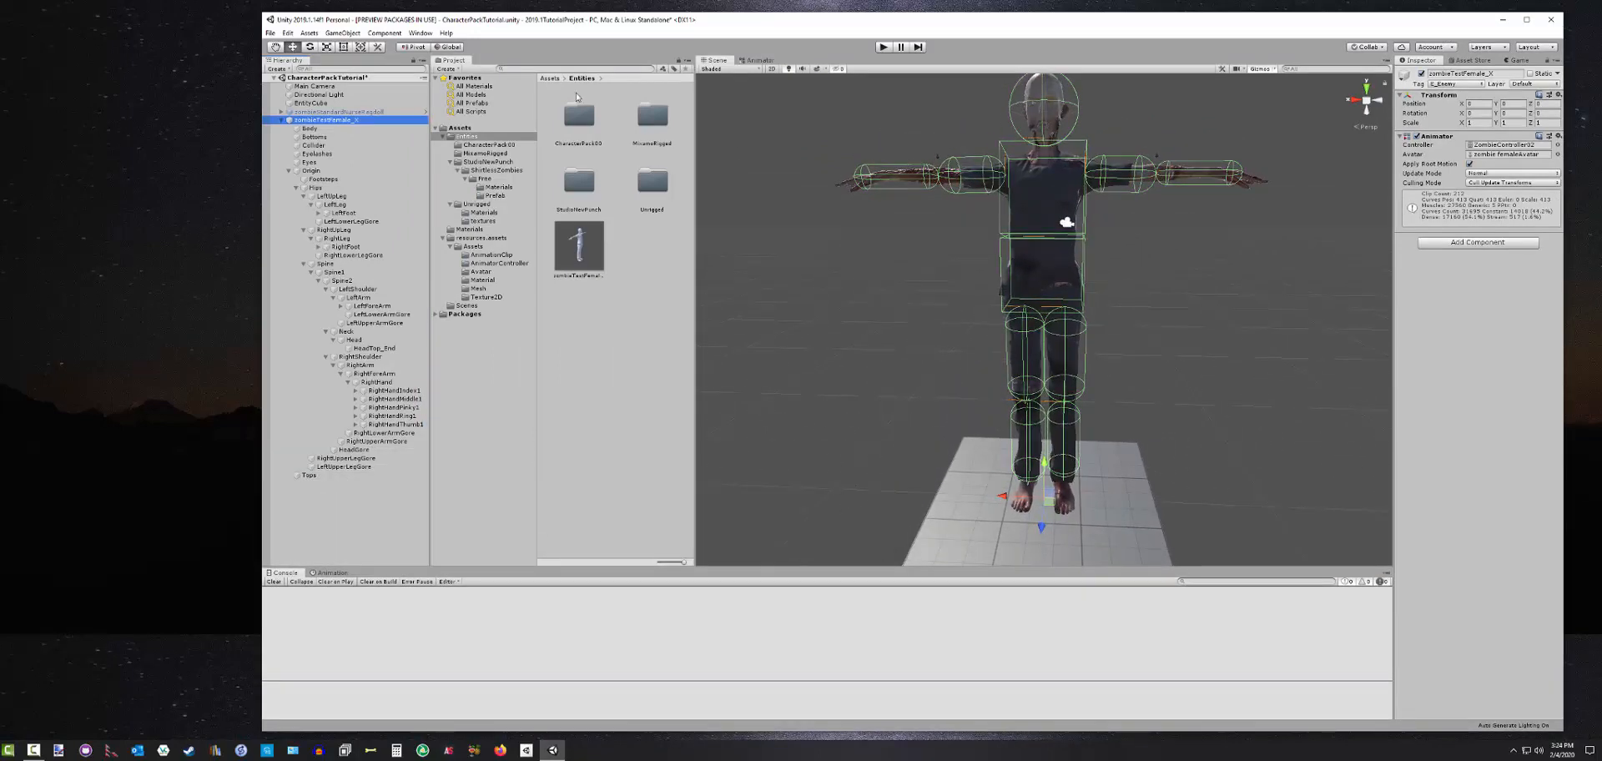
left_click(347, 128)
left_click(319, 123)
left_click(584, 246)
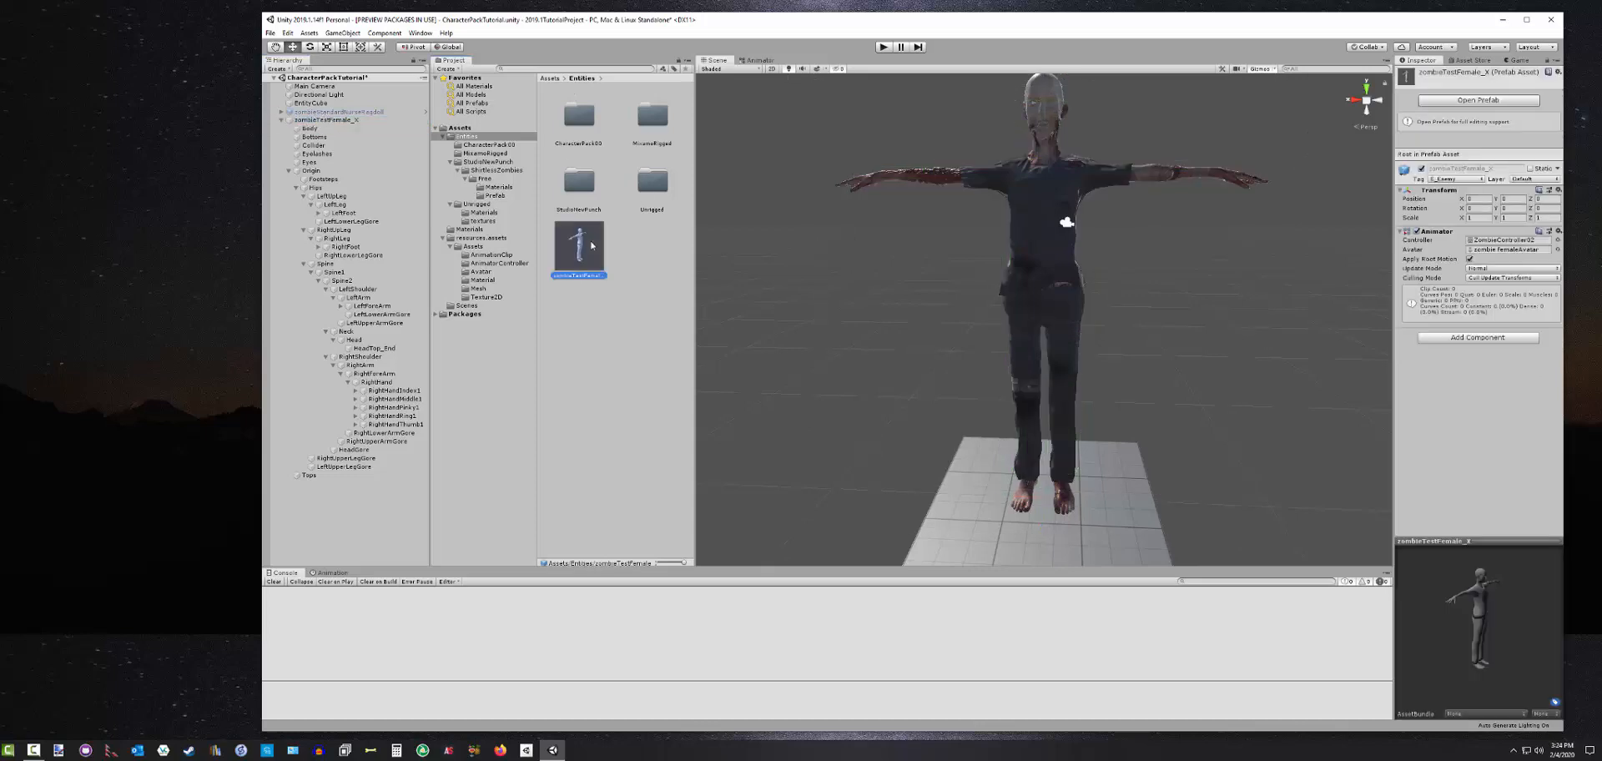
key("Delete")
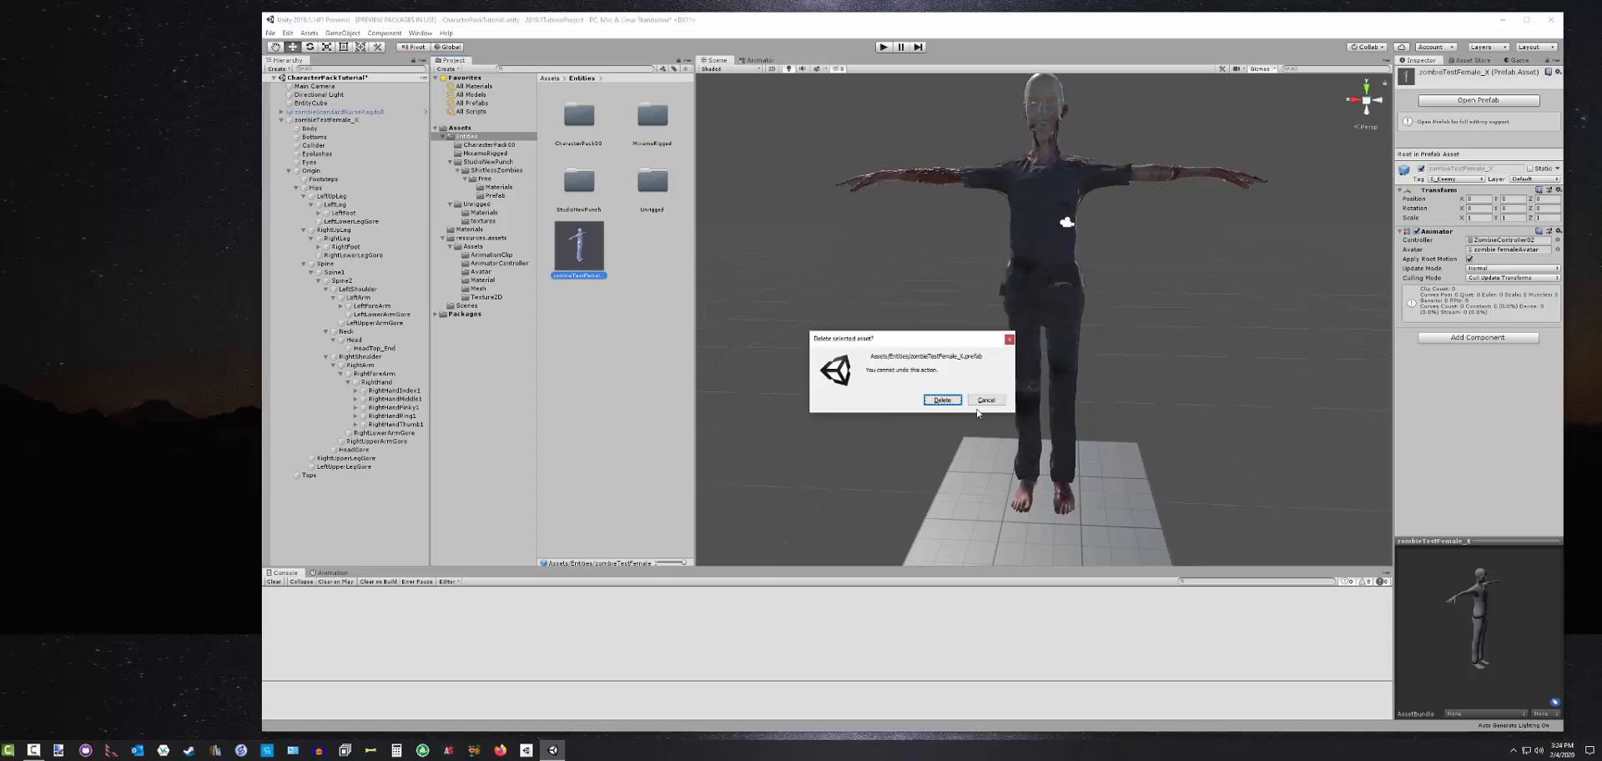
left_click(951, 400)
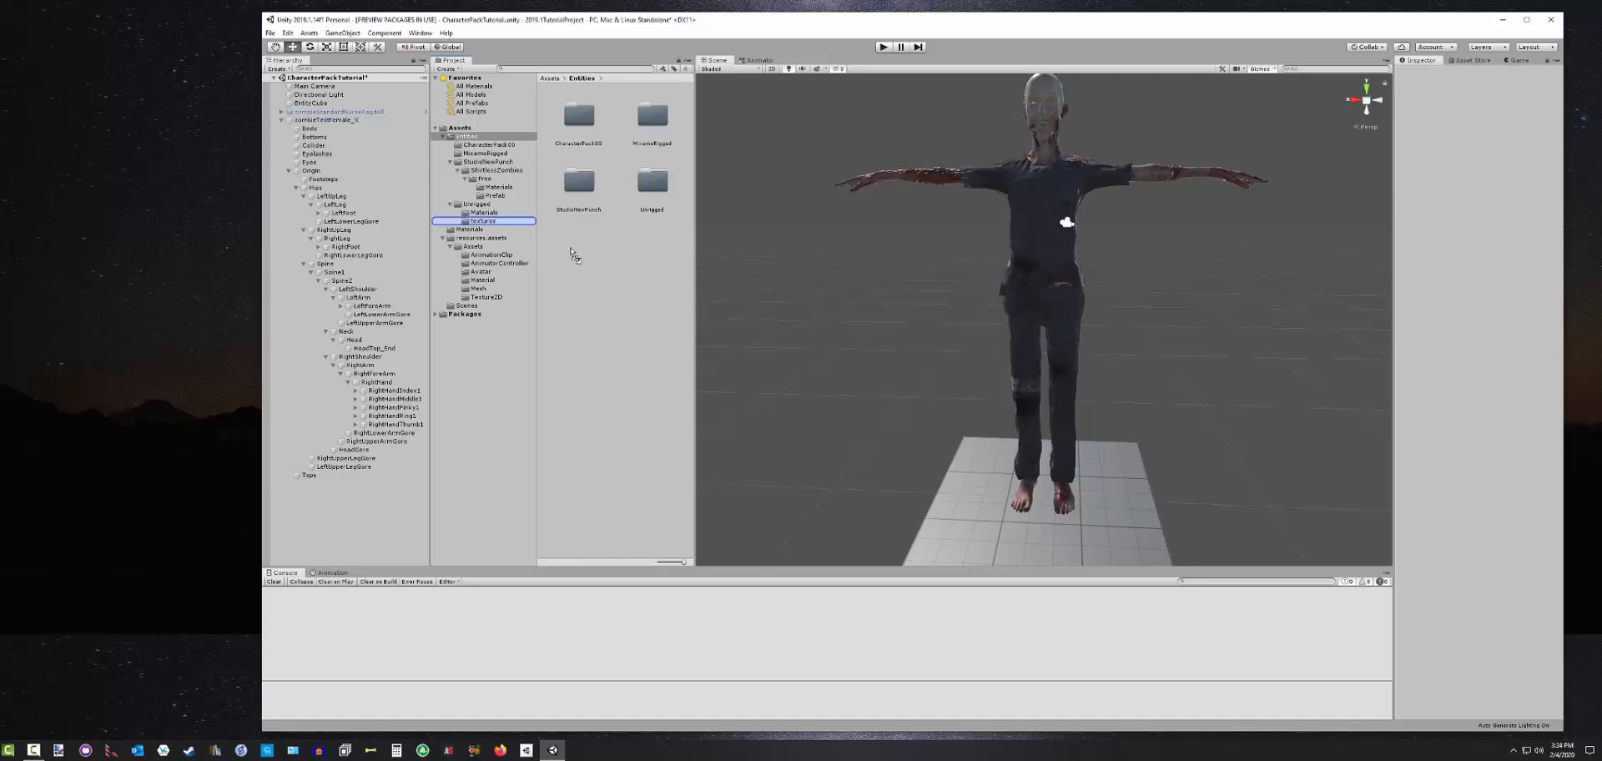
left_click_drag(572, 255, 600, 261)
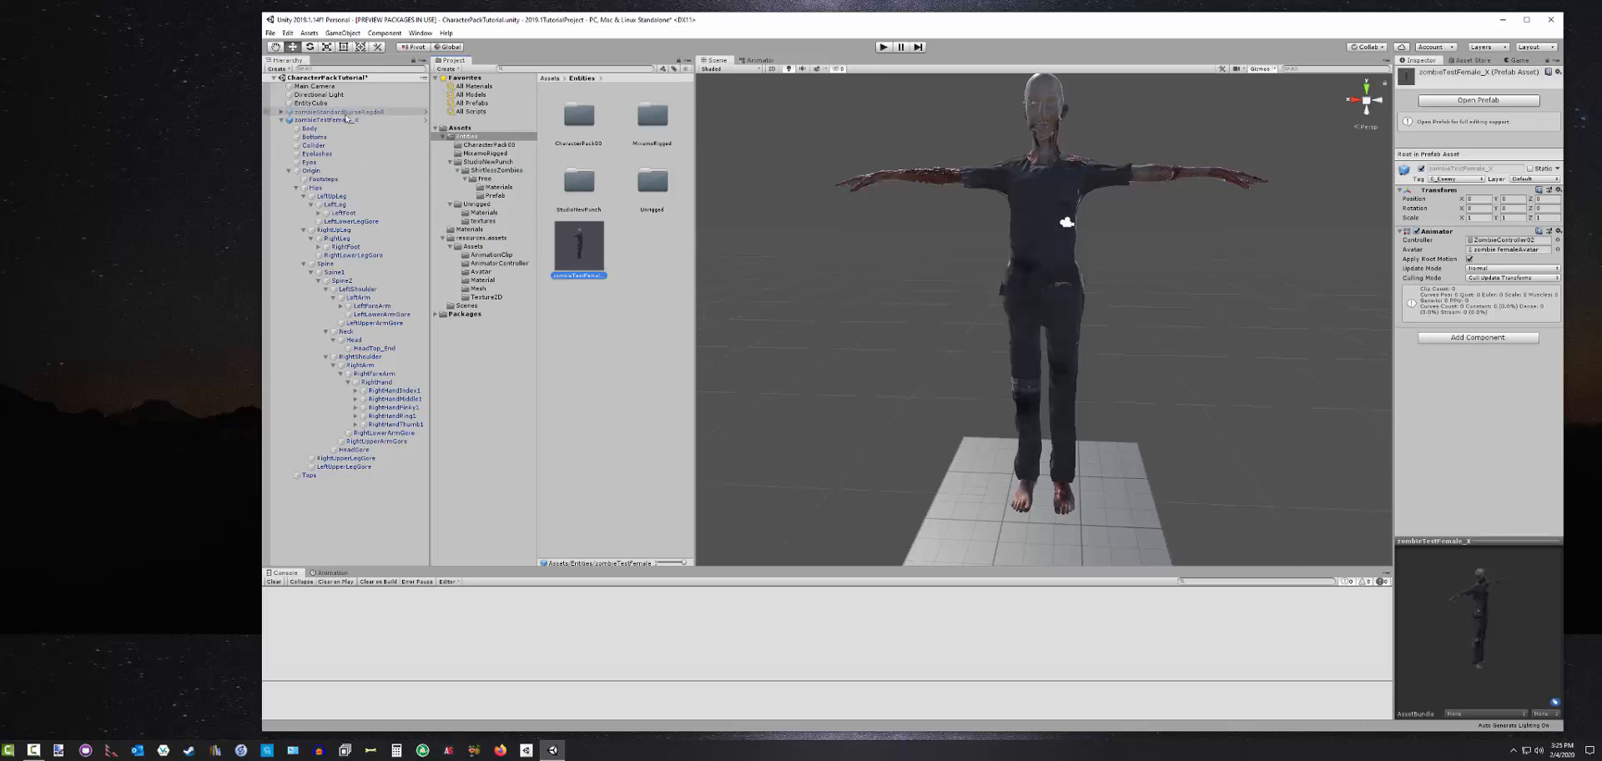
Review the prefab overrides of the reference nurse ragdoll
left_click(346, 114)
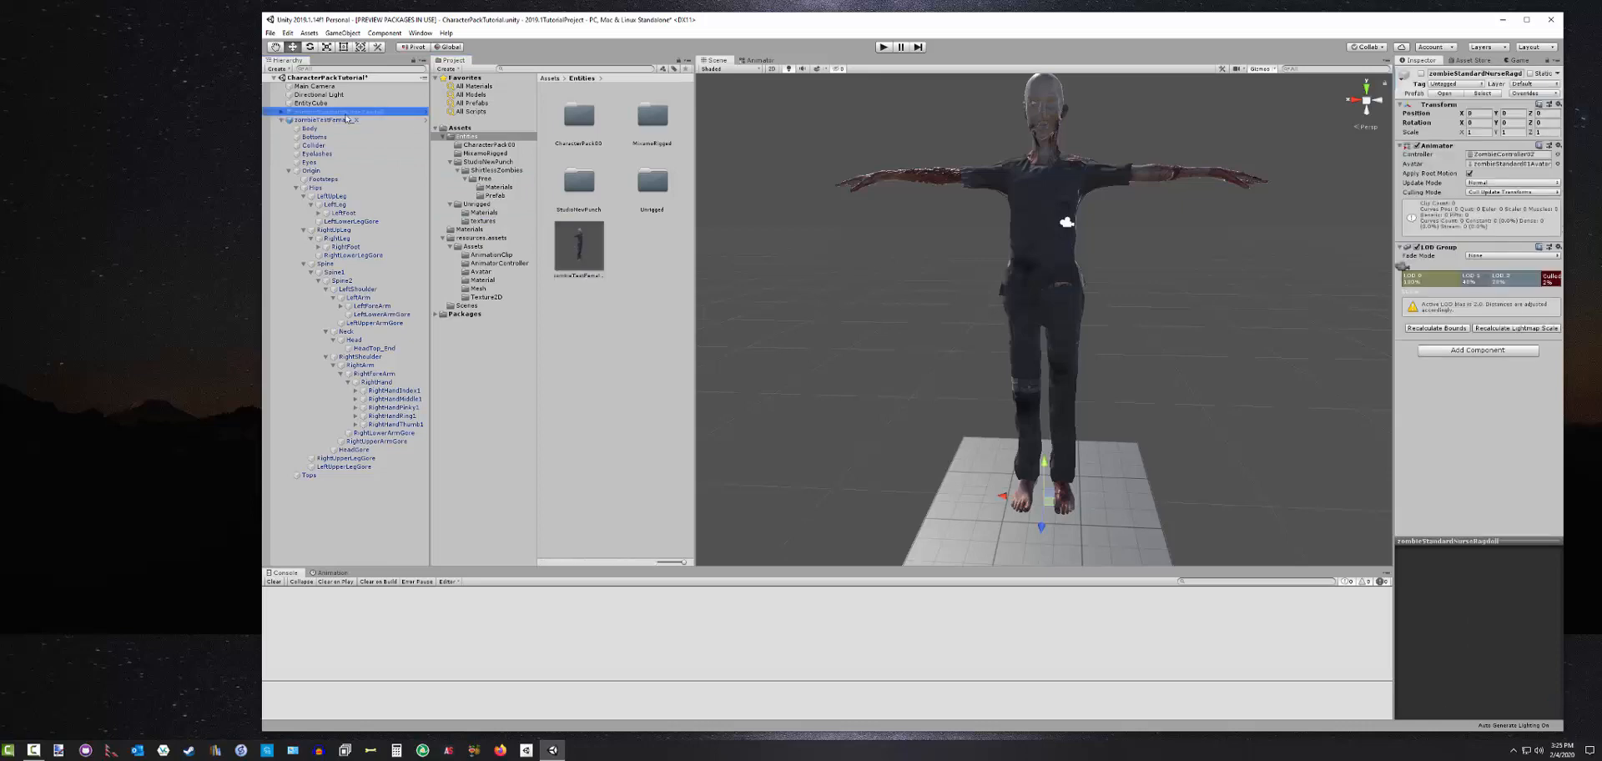
left_click(1534, 93)
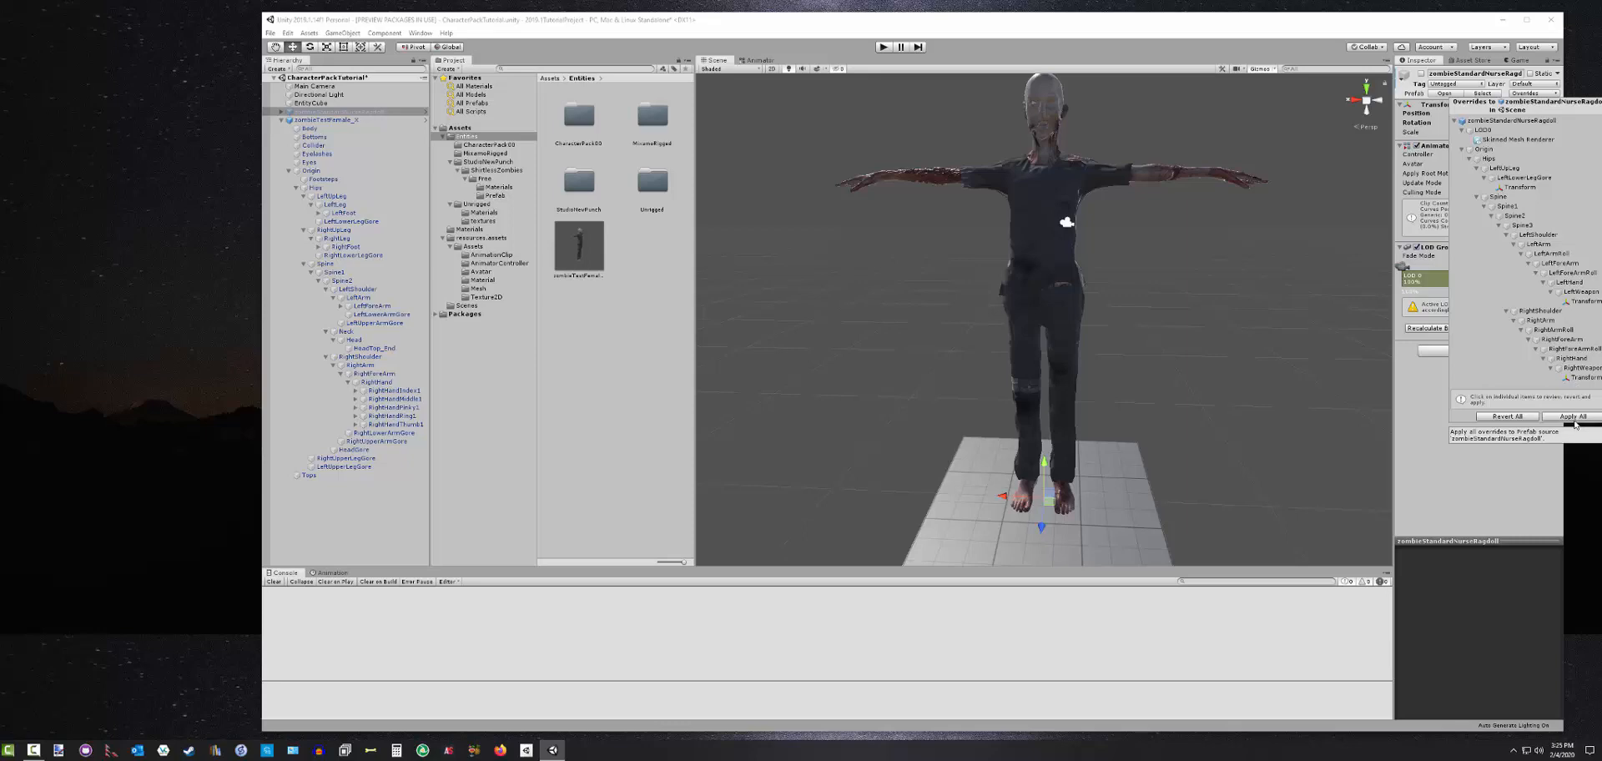
left_click(1585, 484)
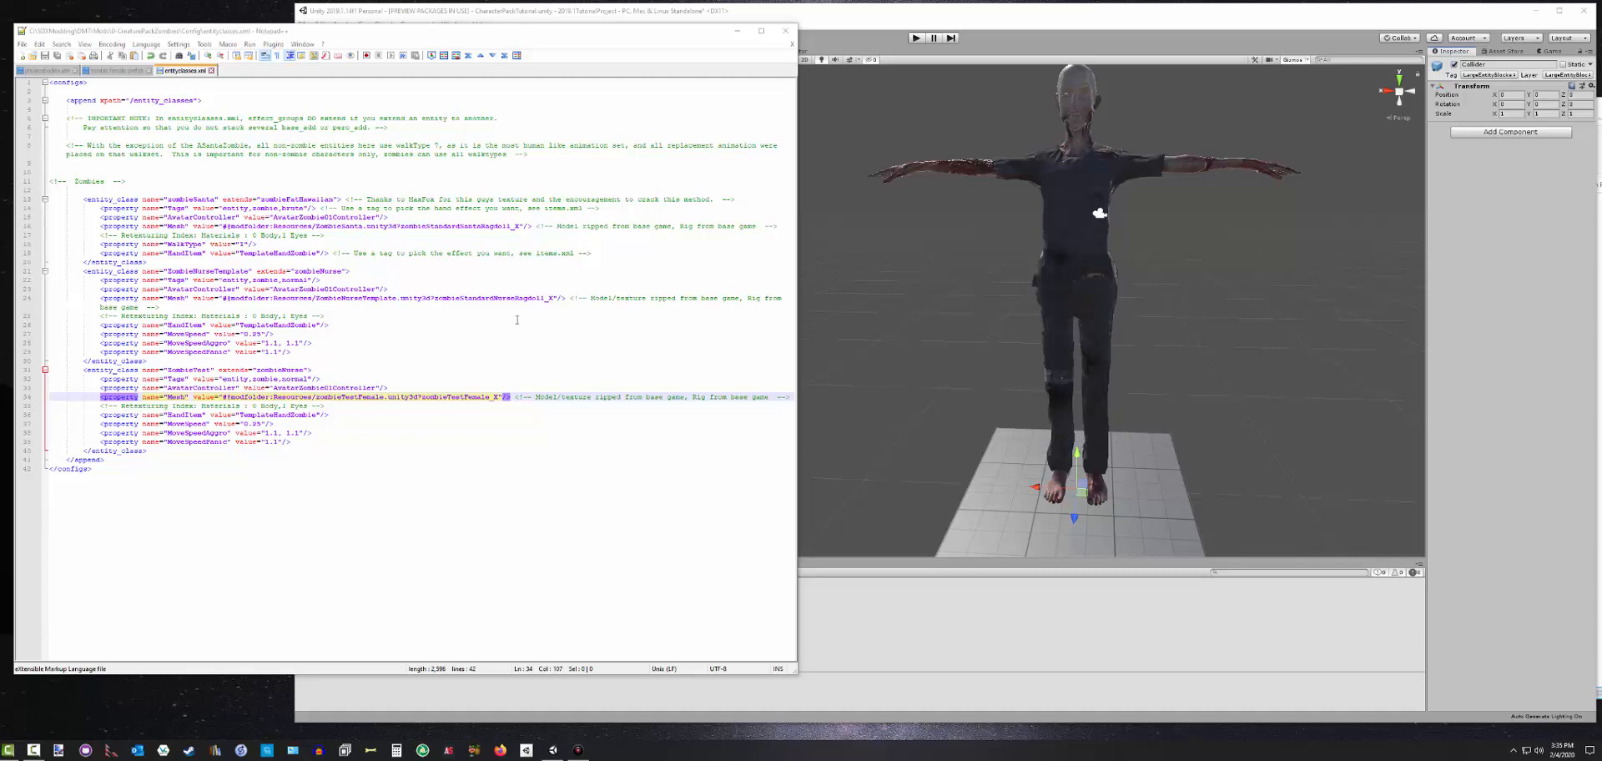
Check the zombieTestFemale mesh path in entityclasses.xml in Notepad++, and return to Unity
left_click_drag(298, 31, 323, 27)
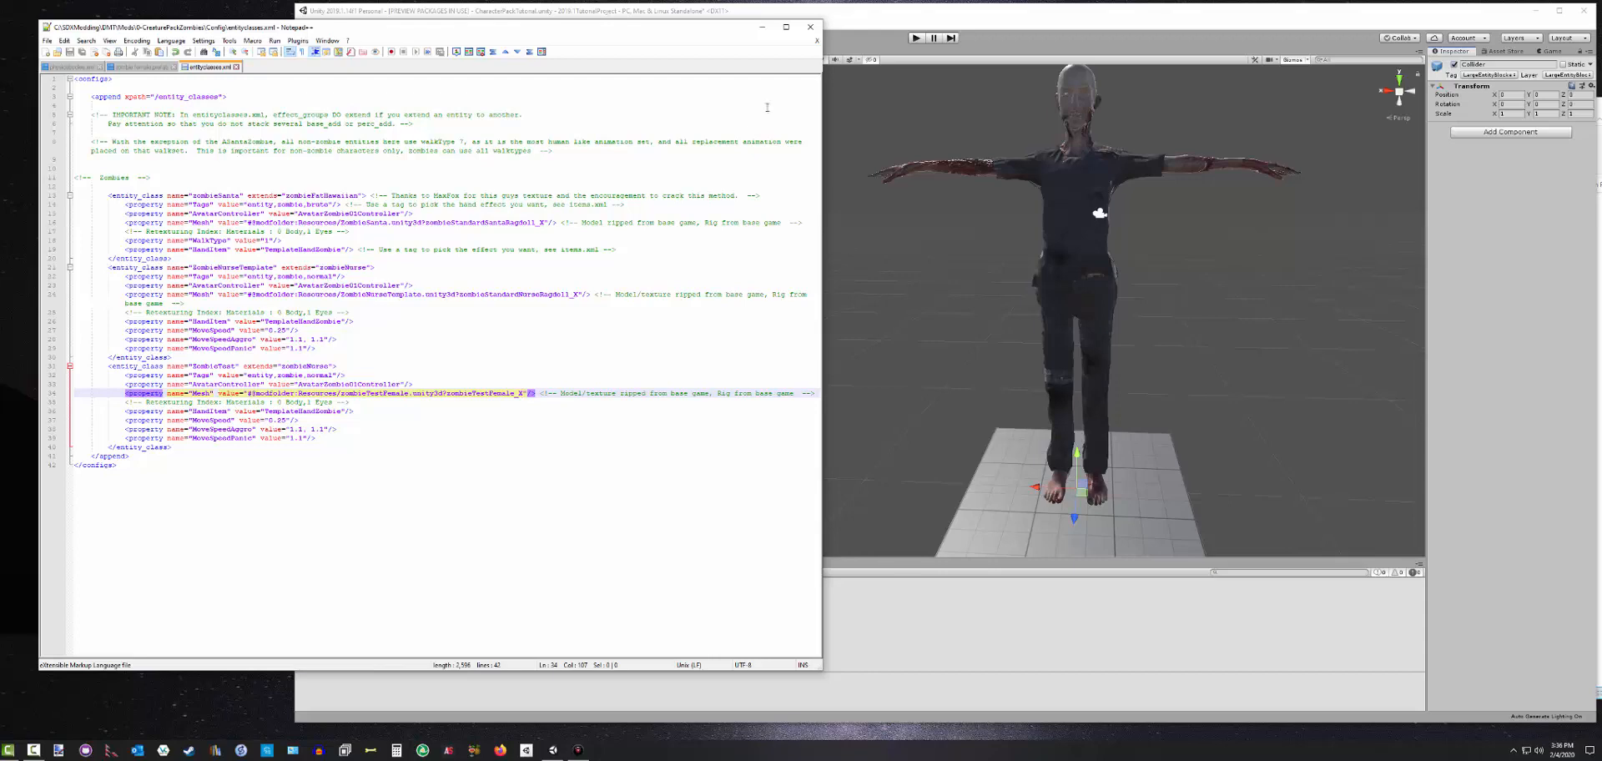
left_click(810, 28)
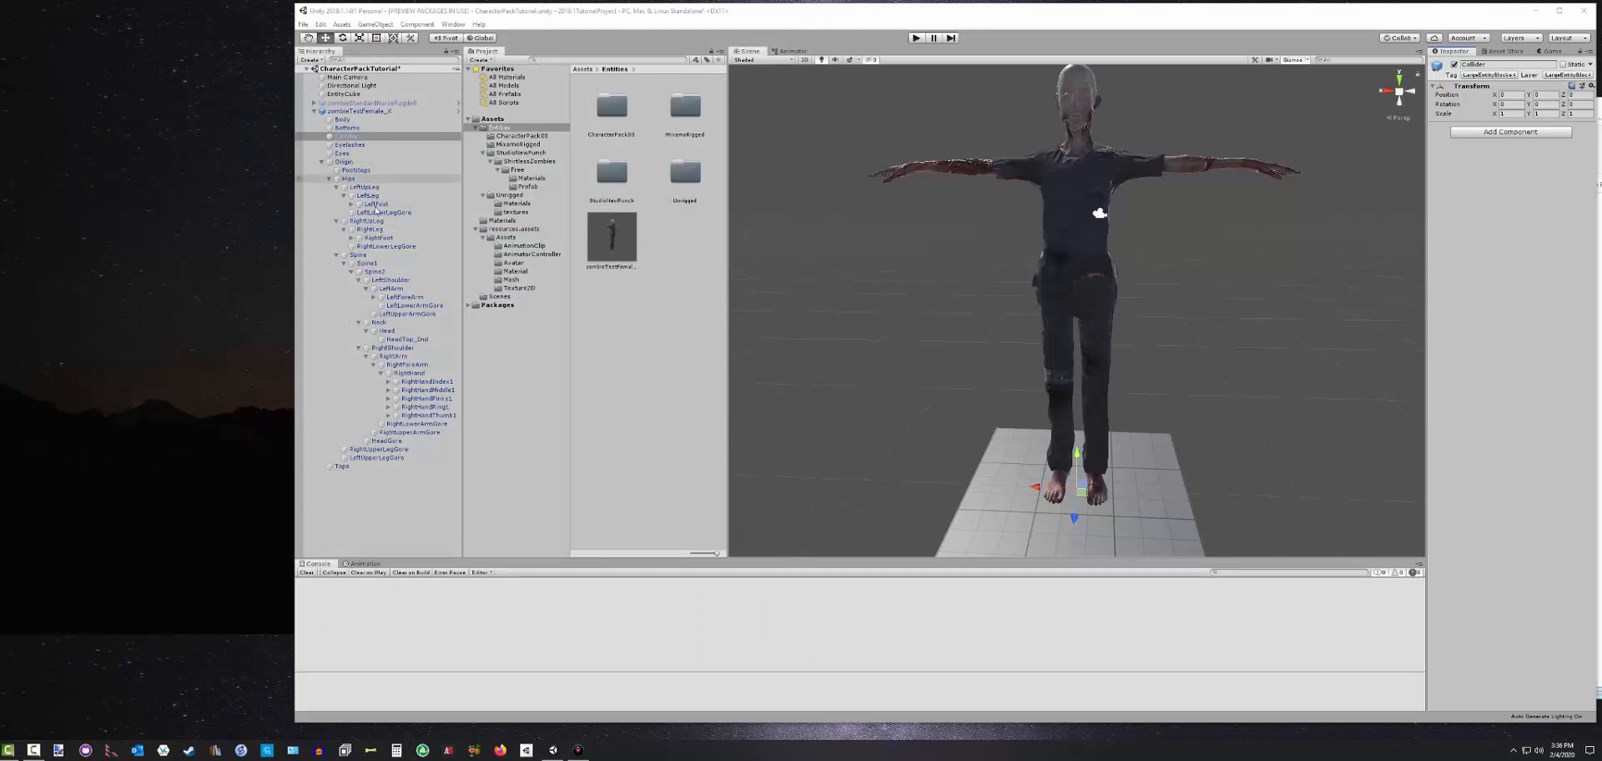
Add a Capsule Collider component to the Collider object of zombieTestFemale_X
left_click(349, 163)
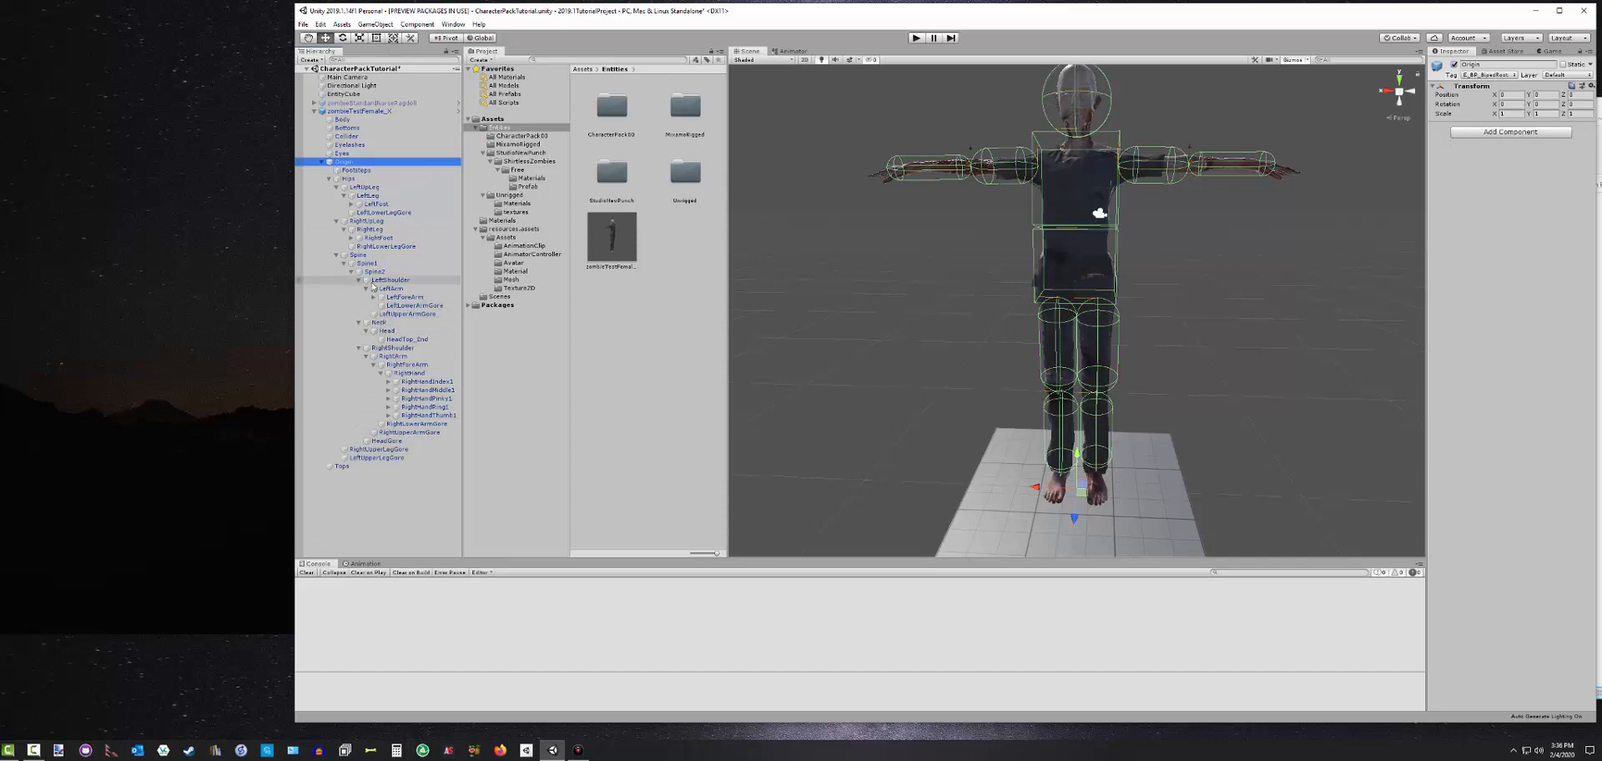
left_click(346, 136)
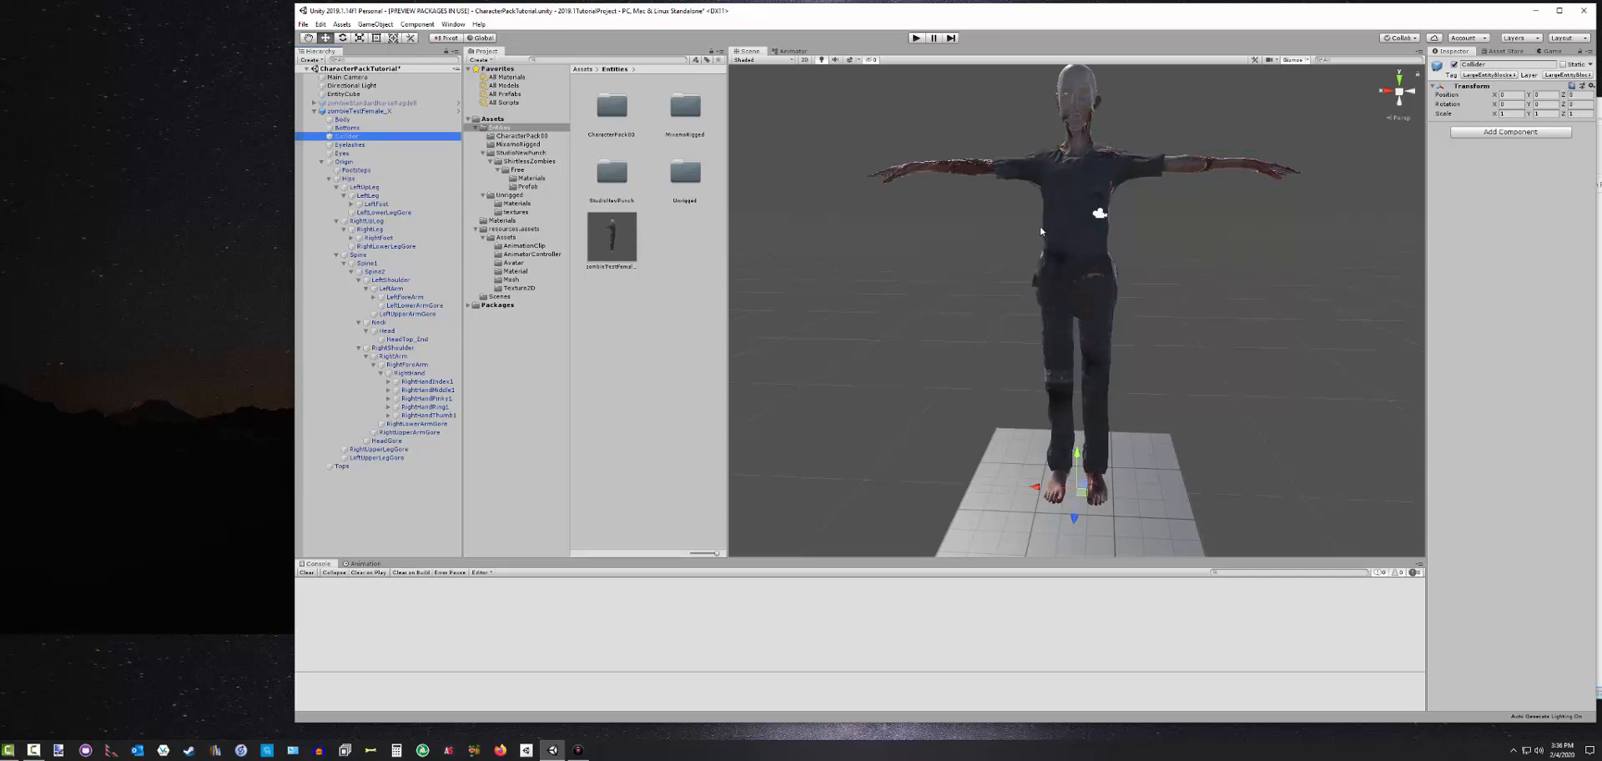
left_click(1498, 133)
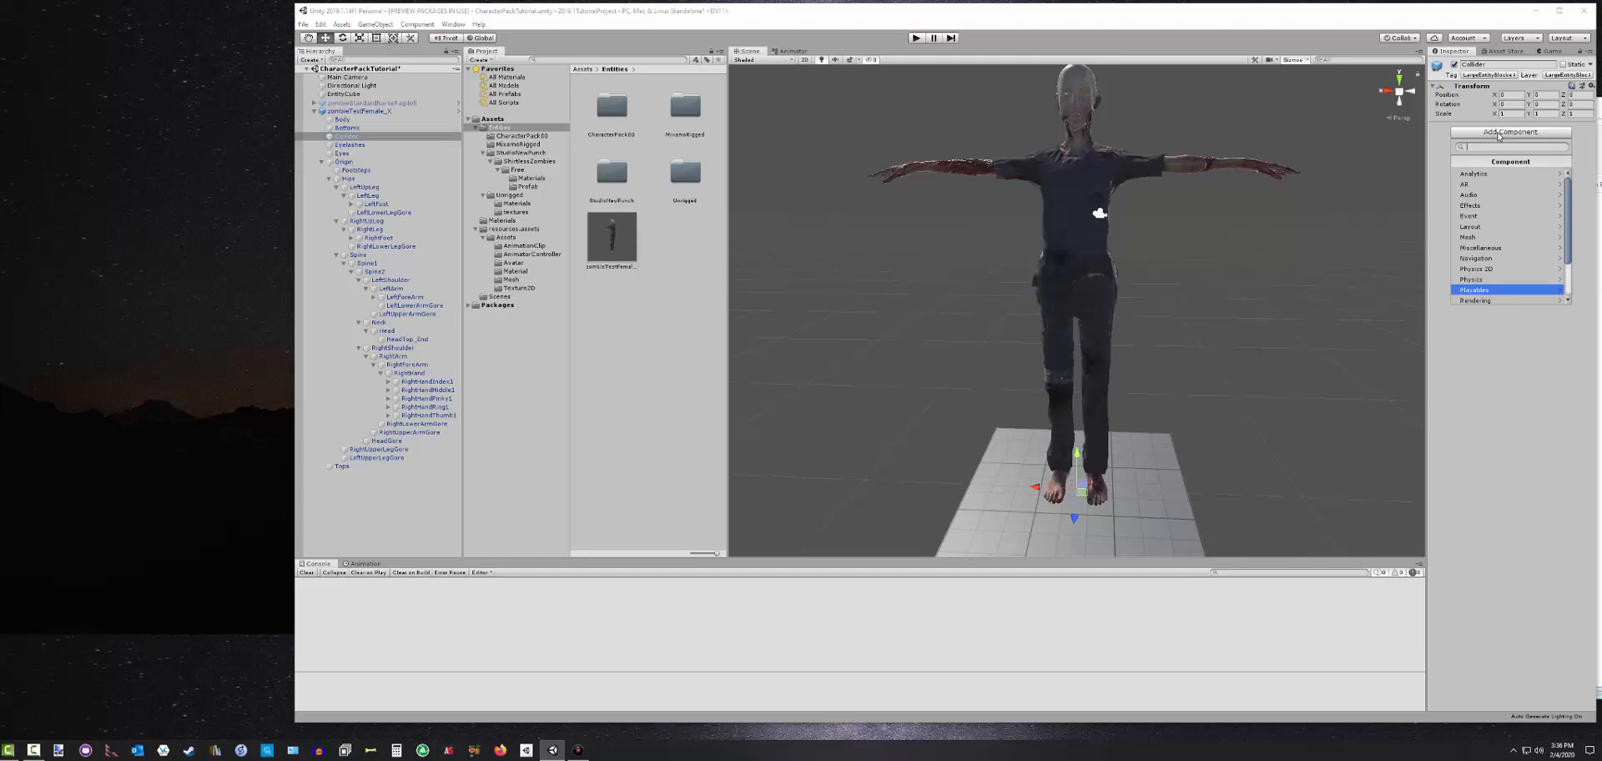
left_click(1482, 278)
left_click(1490, 186)
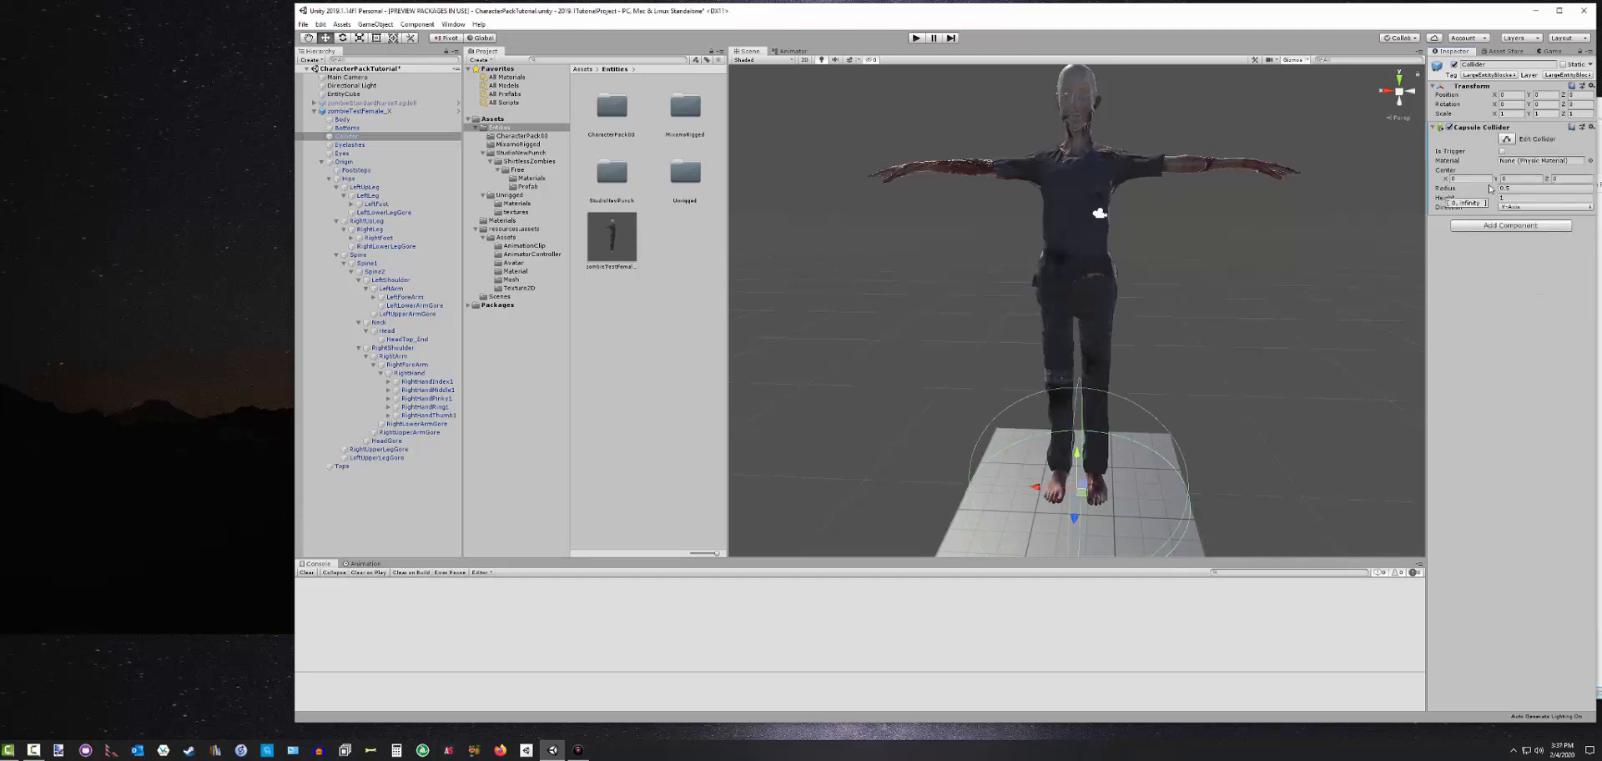
Stretch the capsule collider up to the character's head and raise its lower end to the ankles, about 1.54 high
left_click(1506, 138)
scroll(1177, 419, "down", 3)
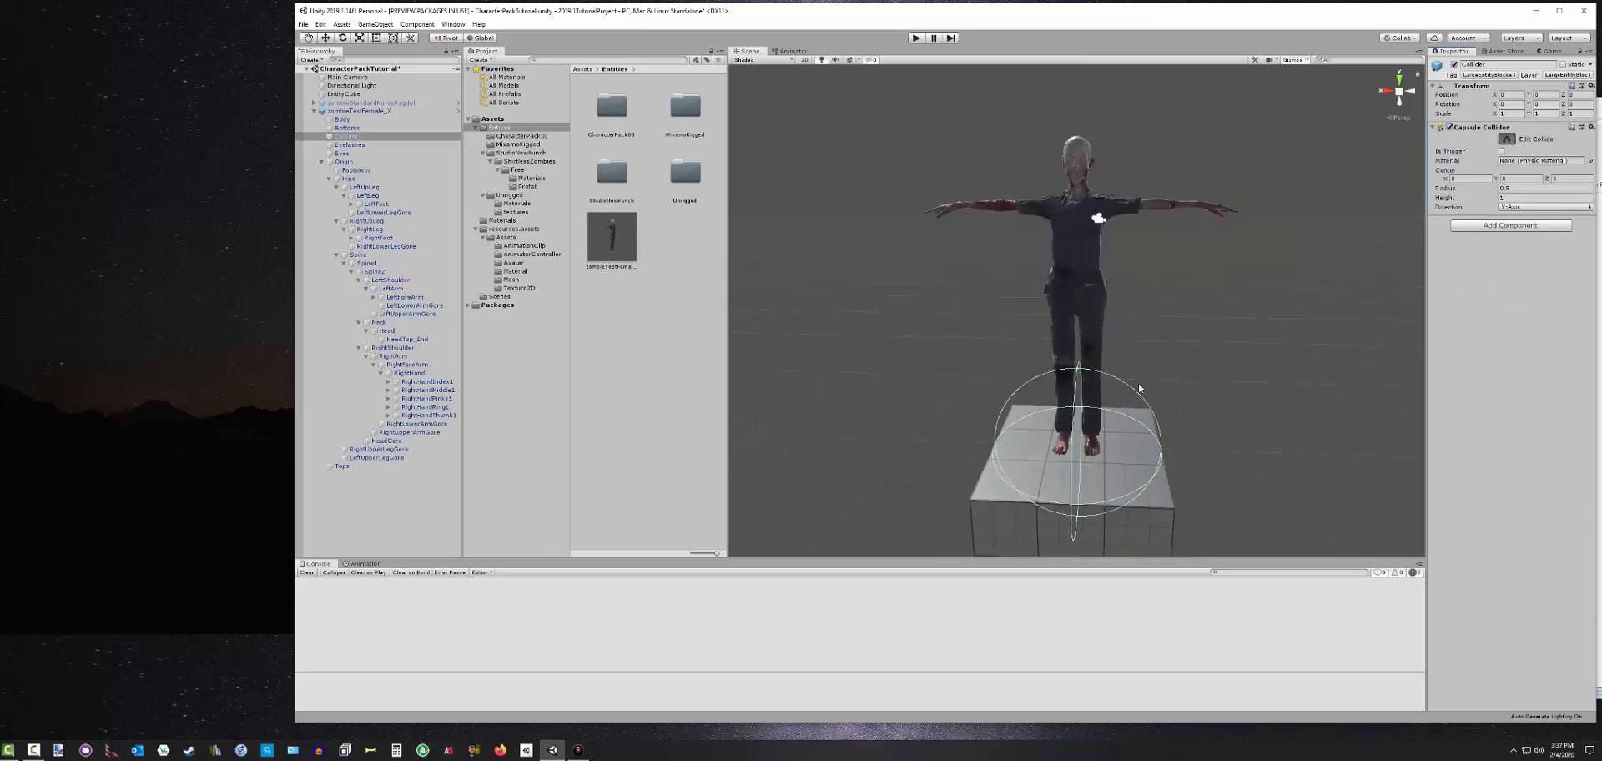
left_click_drag(1078, 370, 1100, 206)
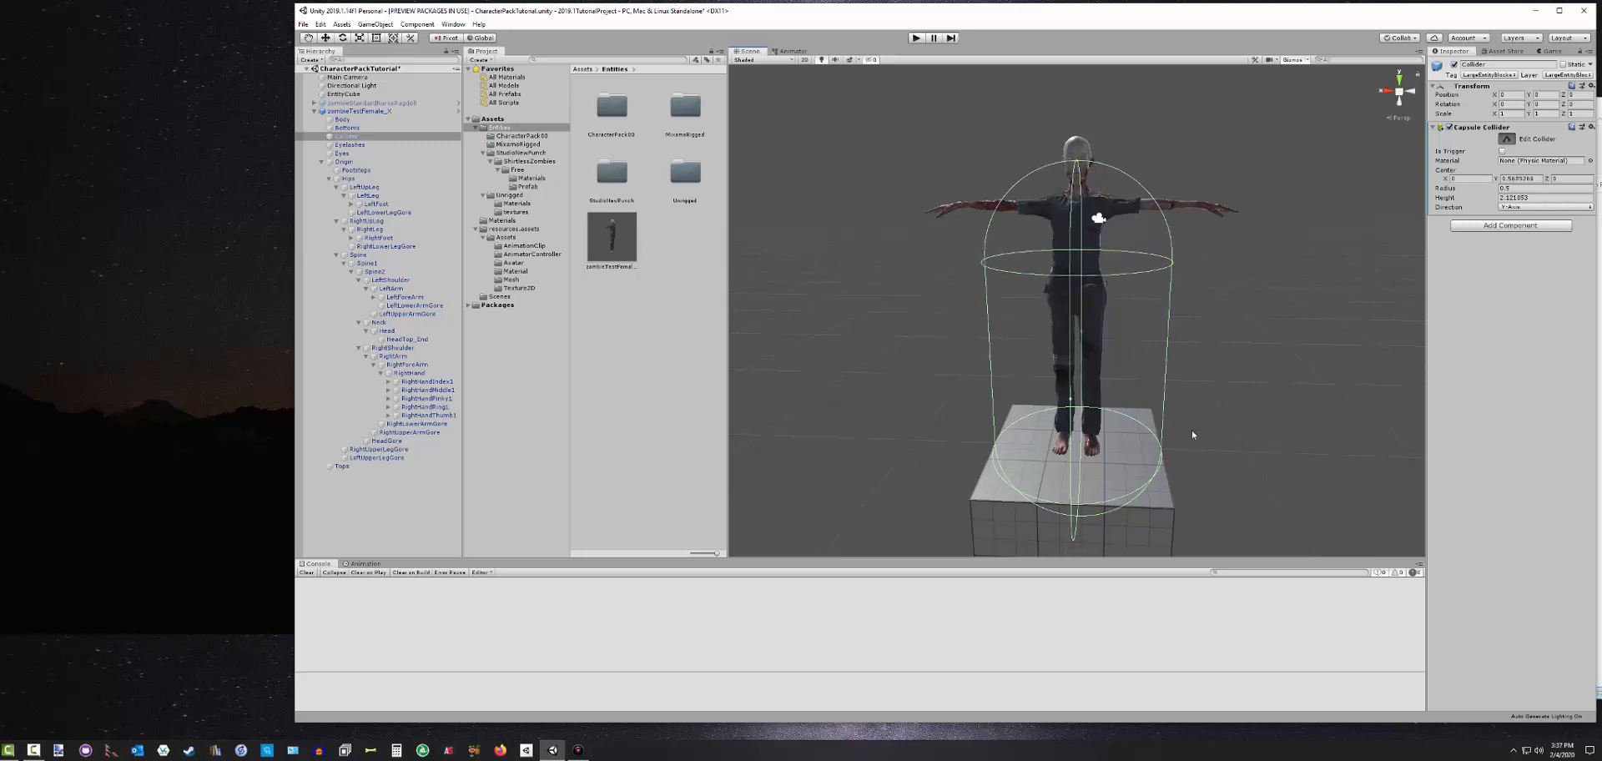
left_click_drag(1219, 462, 1226, 432, "alt")
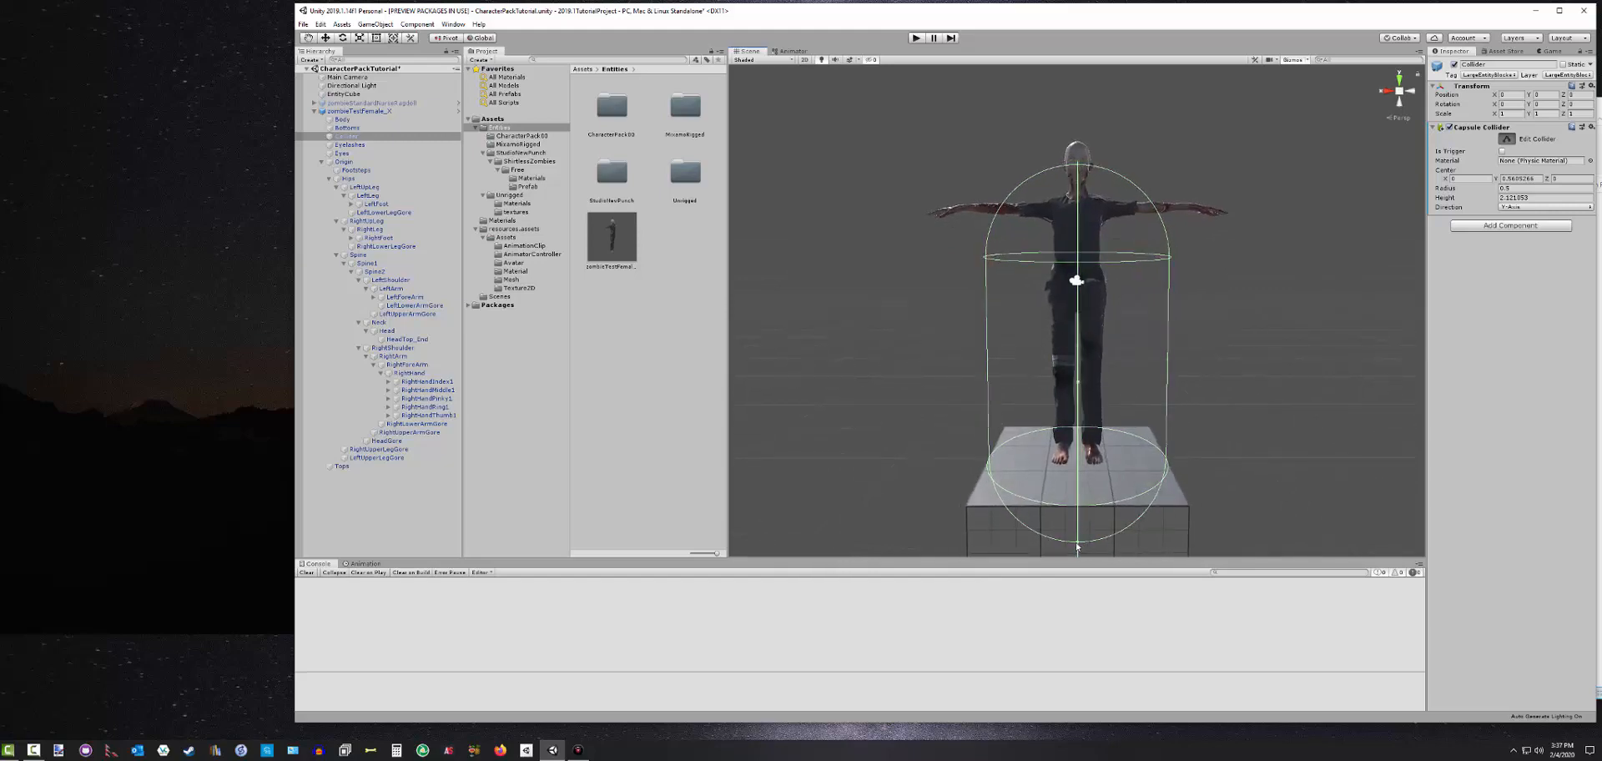
left_click_drag(1077, 546, 1077, 442)
left_click(1085, 453)
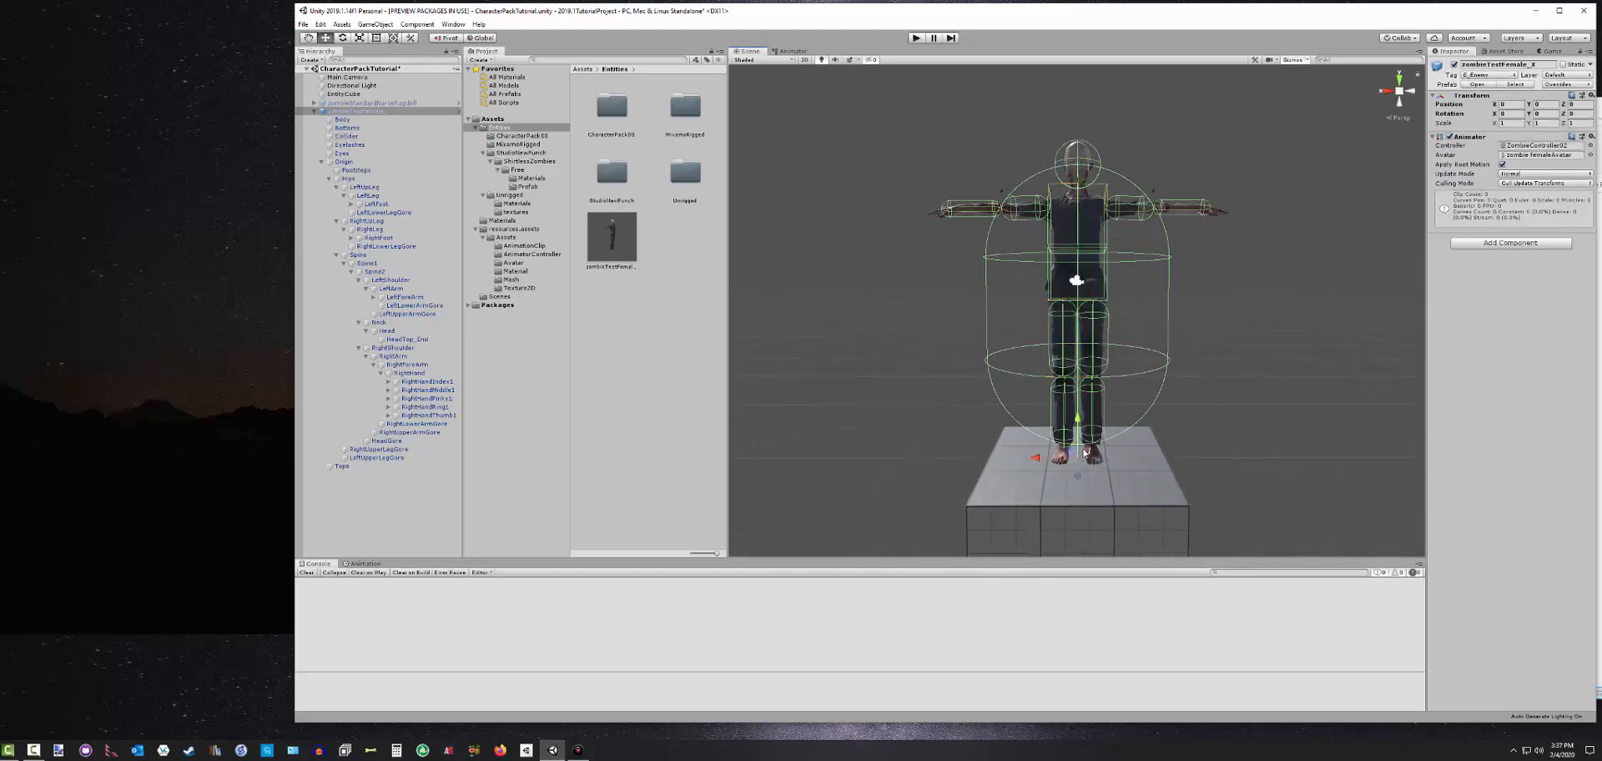
Reopen the Collider object's capsule for editing and set the object's Y position to 0
left_click_drag(1076, 280, 932, 332, "alt")
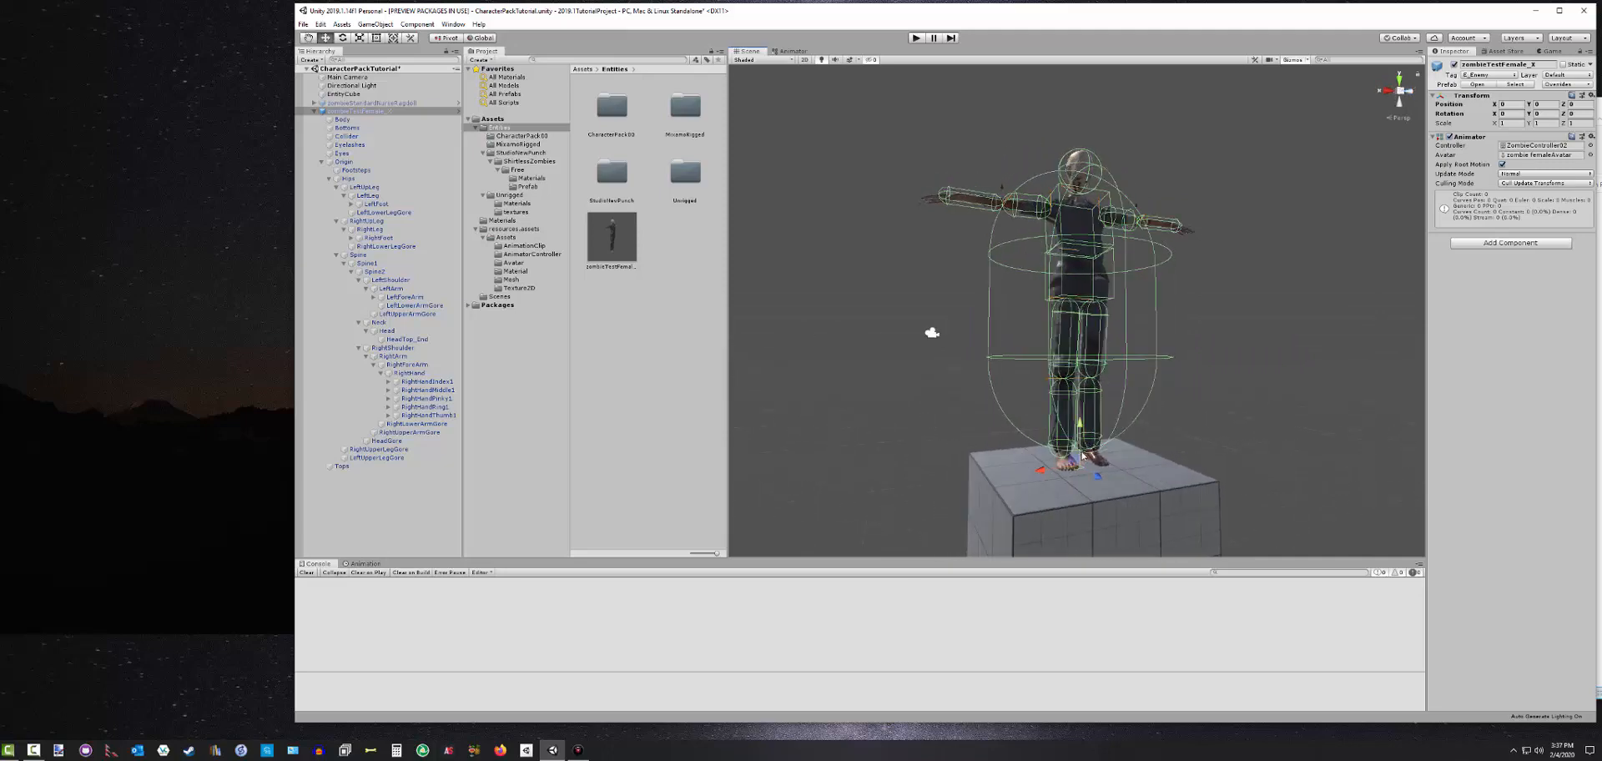
left_click(348, 136)
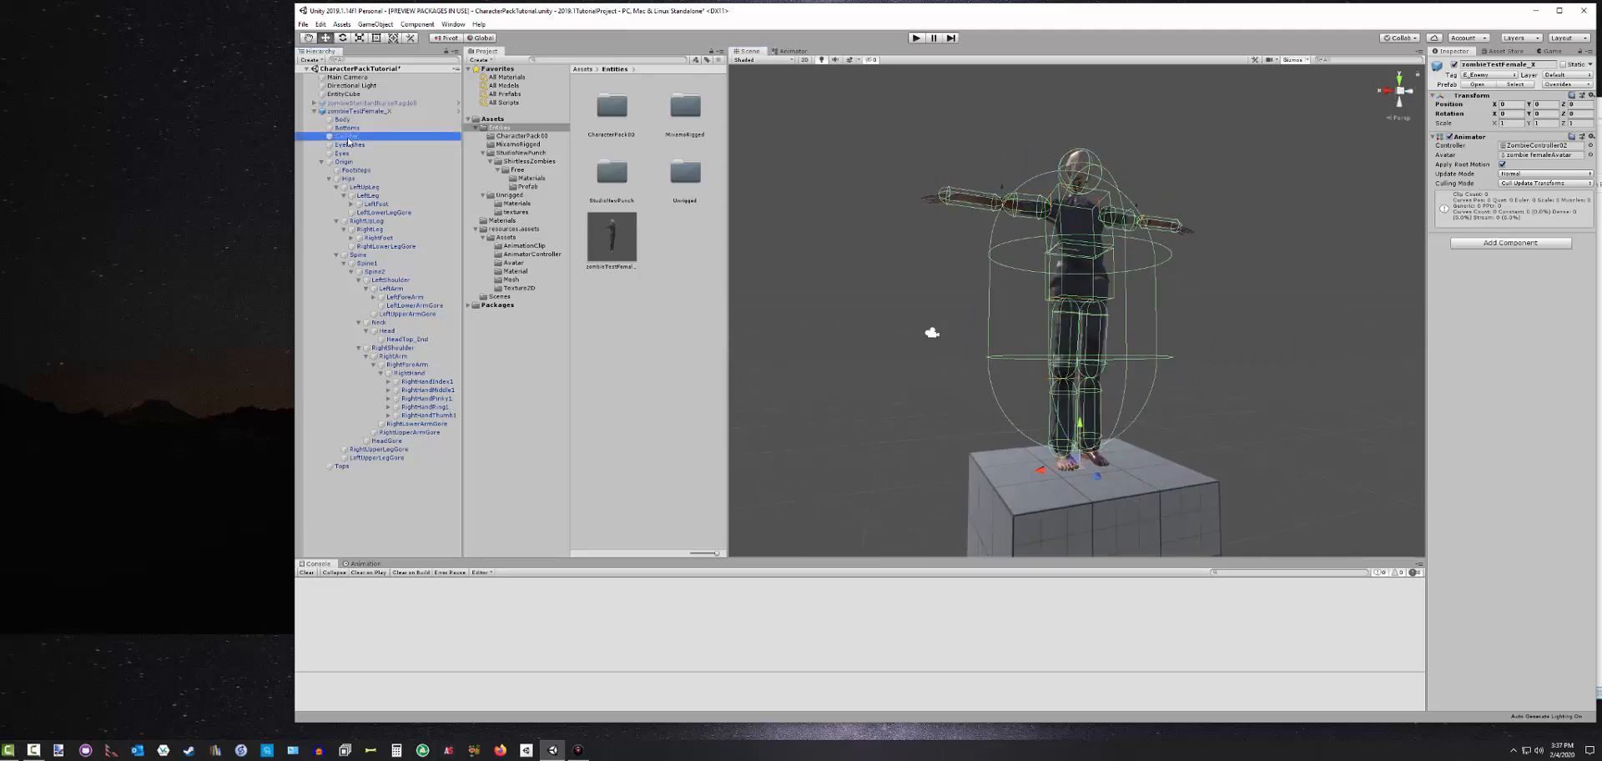
left_click_drag(1084, 455, 1080, 446)
left_click_drag(1255, 352, 1163, 323, "alt")
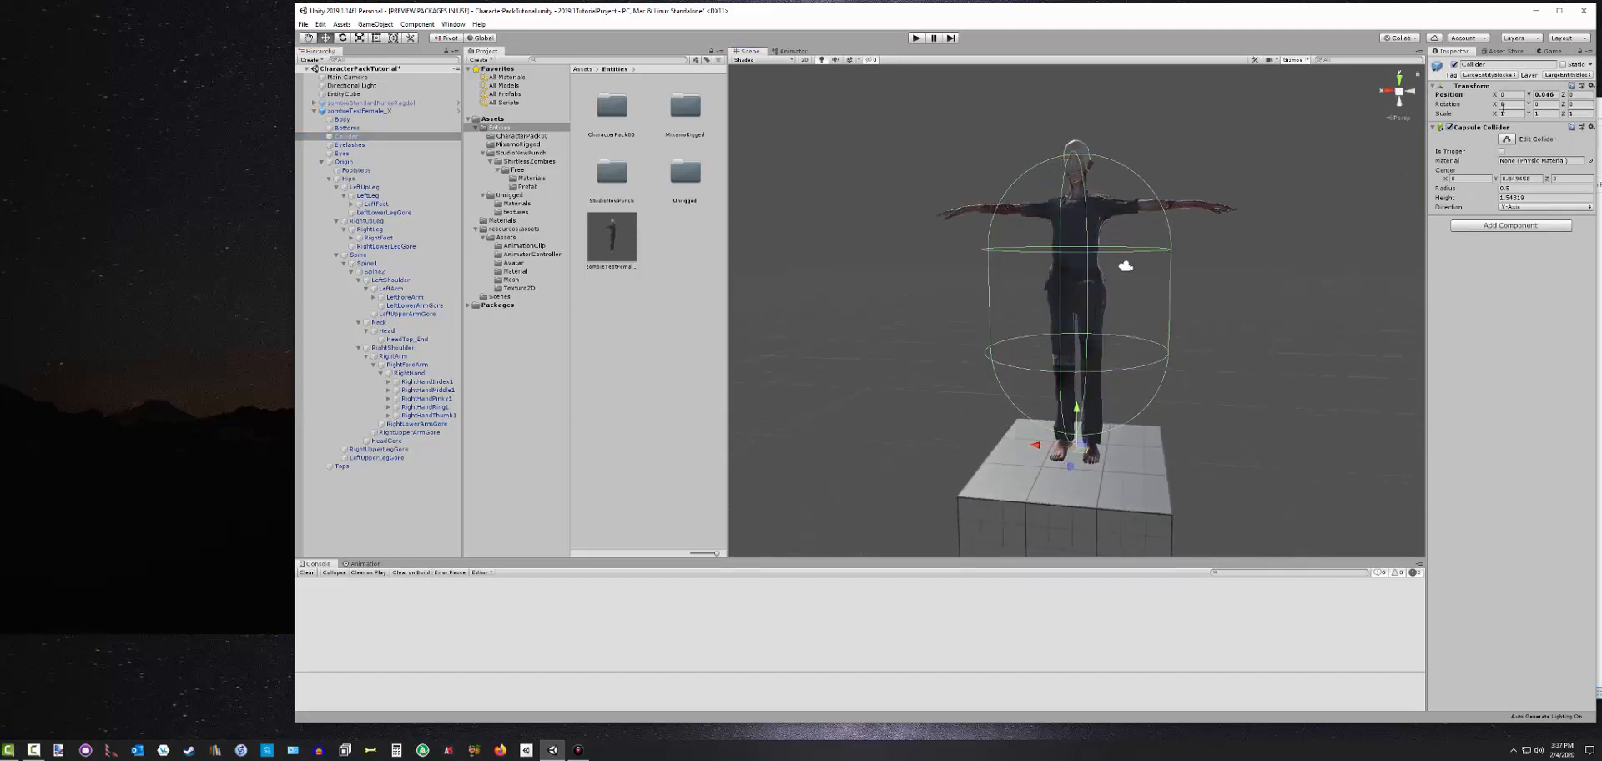
left_click(1507, 141)
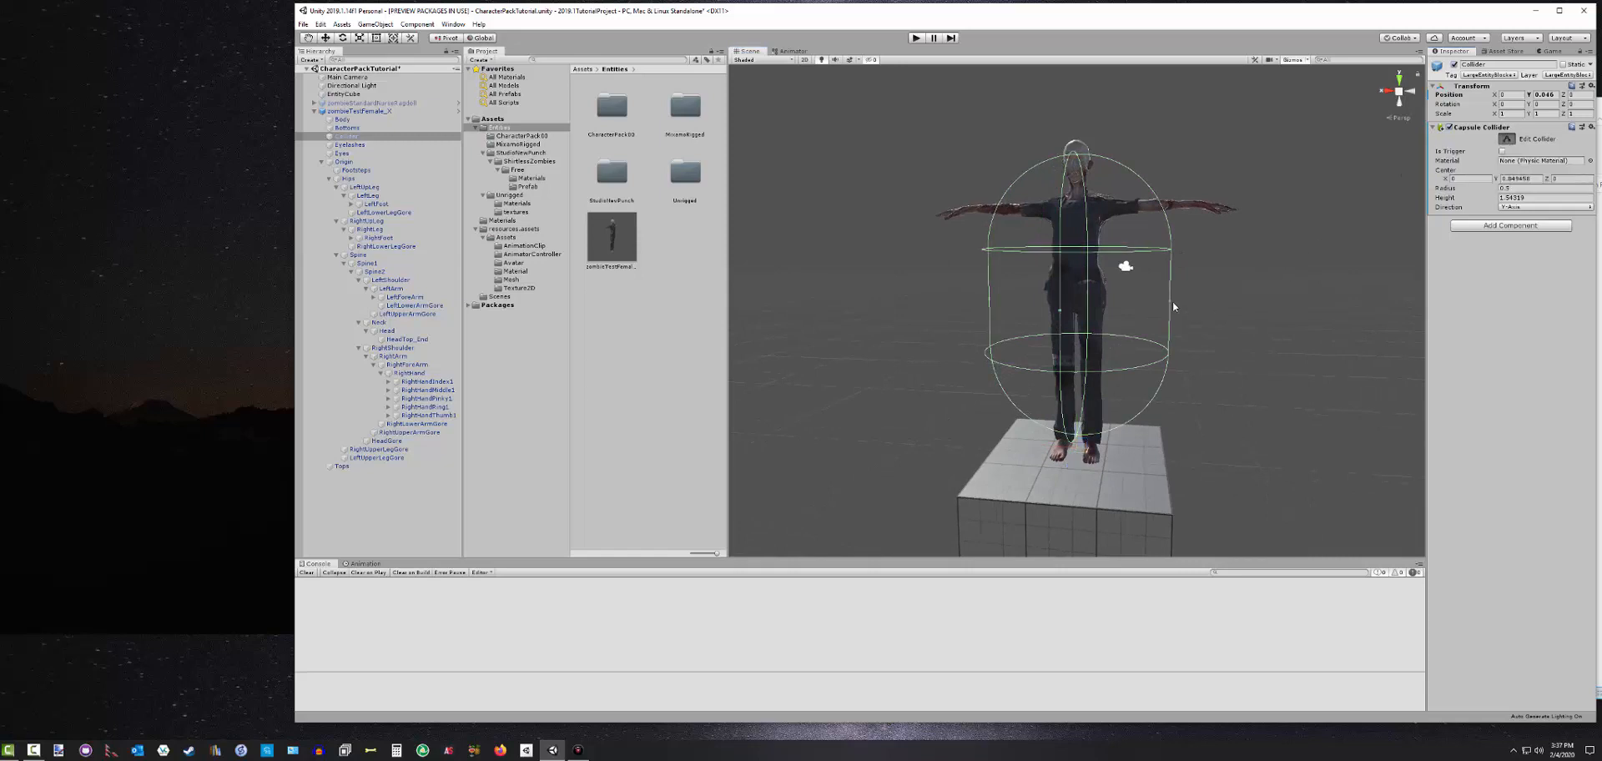
left_click(1554, 94)
type("0")
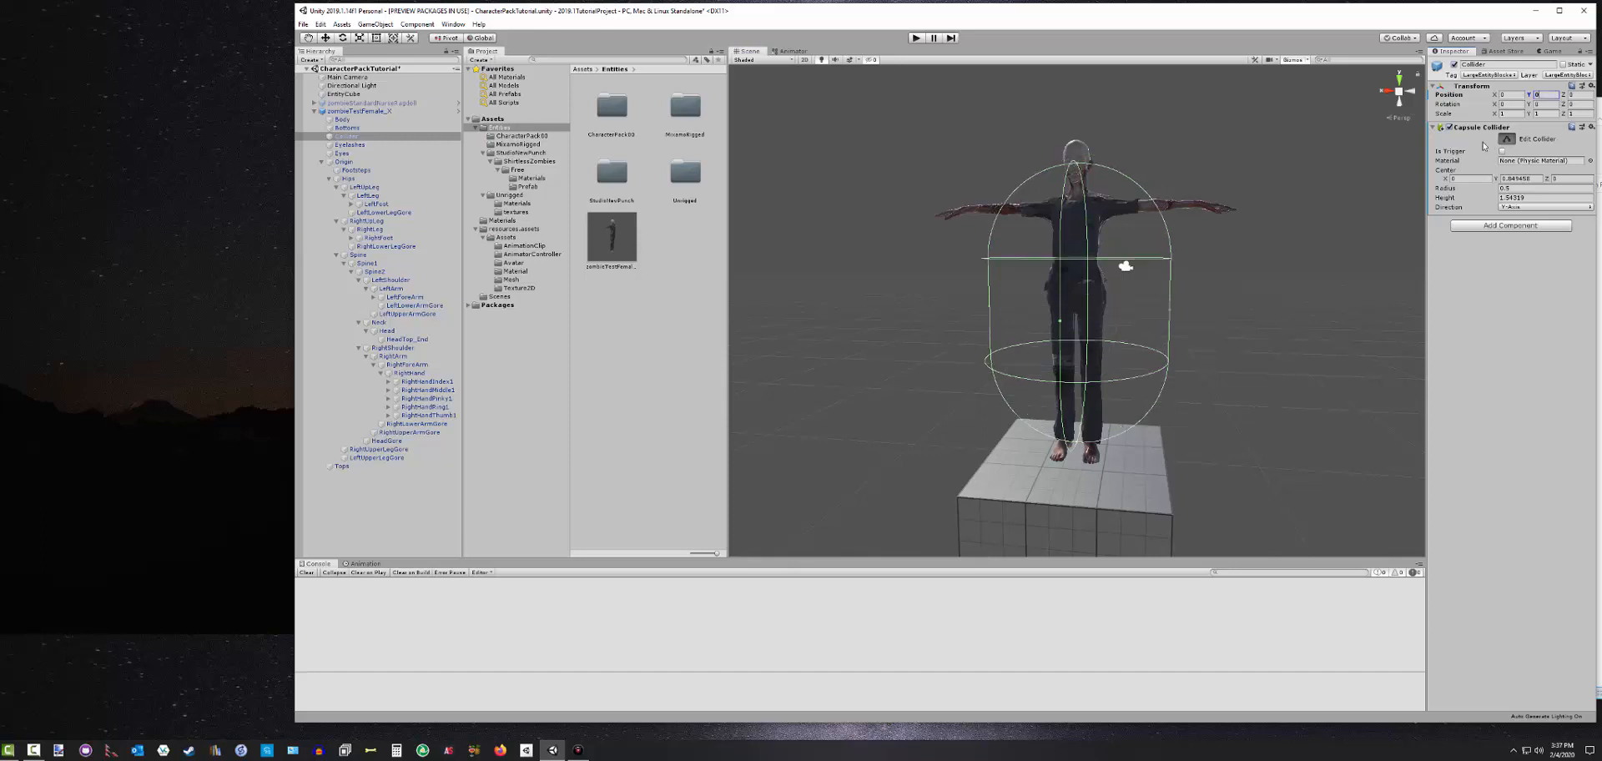
Fine-tune the upper and lower ends of the capsule collider to a height of about 1.48
left_click_drag(1080, 443, 1078, 439)
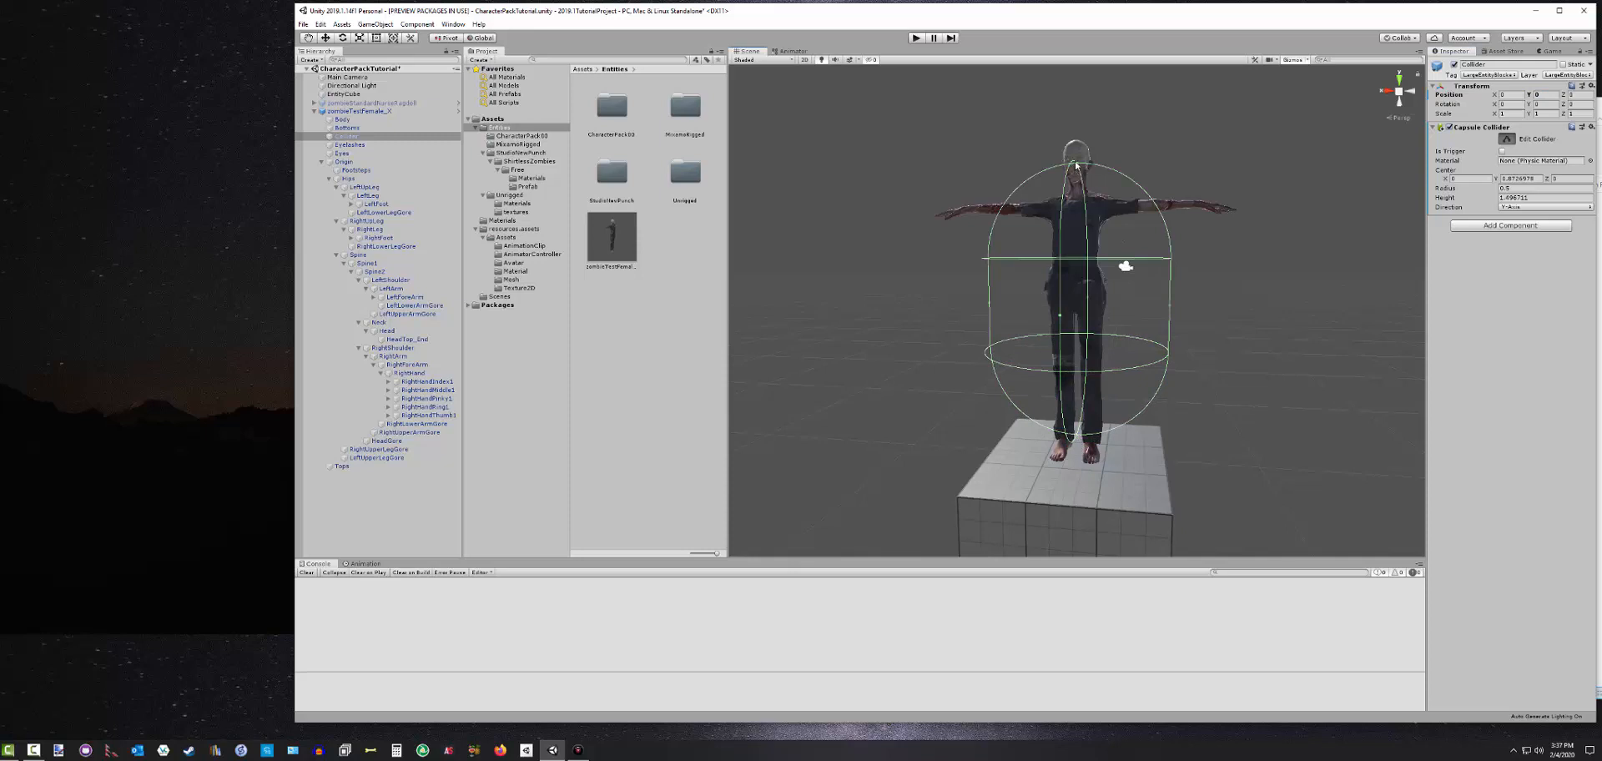
left_click_drag(1077, 167, 1079, 169)
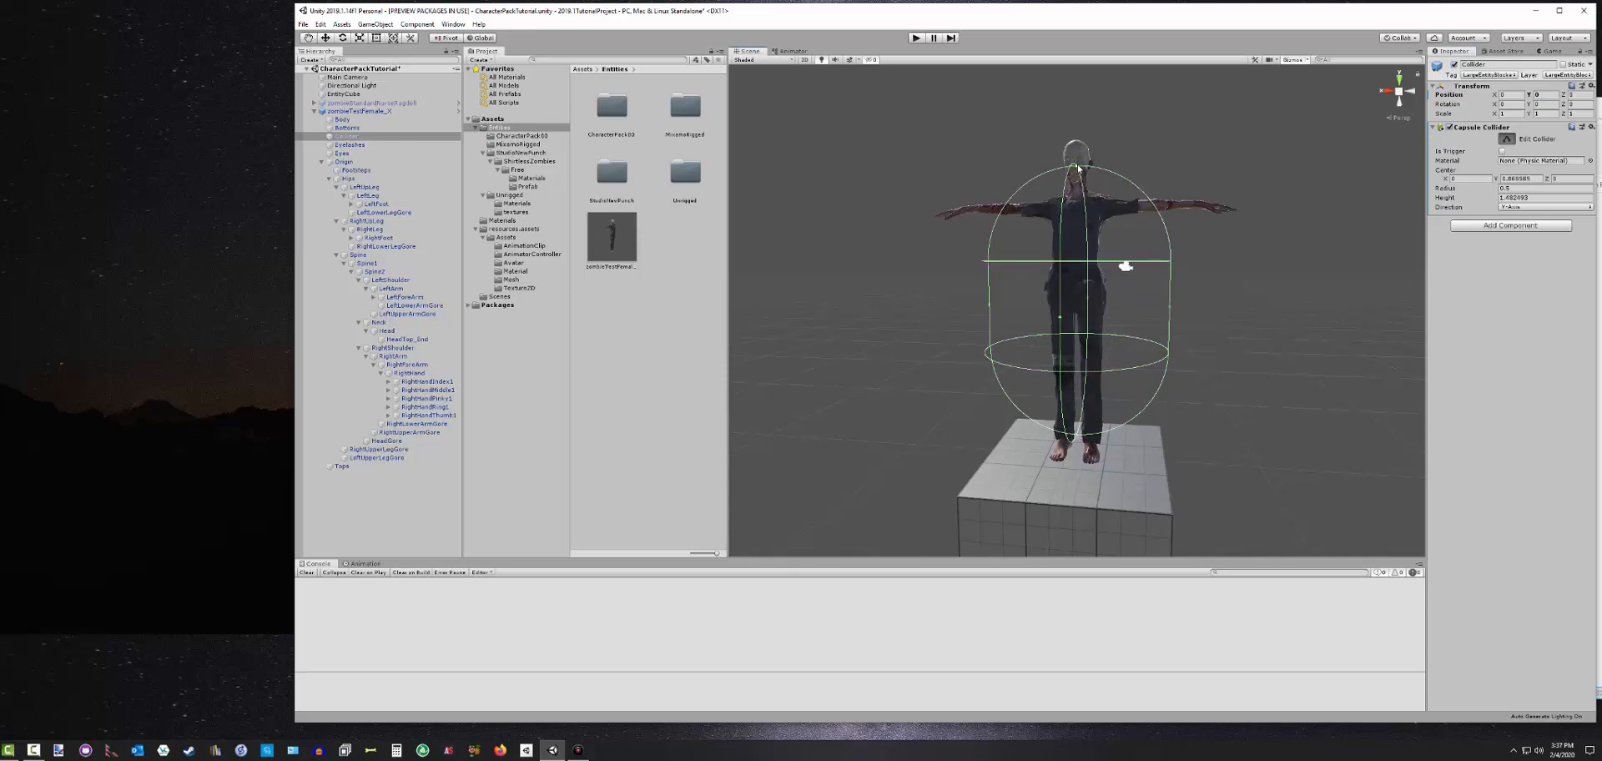
left_click_drag(868, 318, 906, 336, "alt")
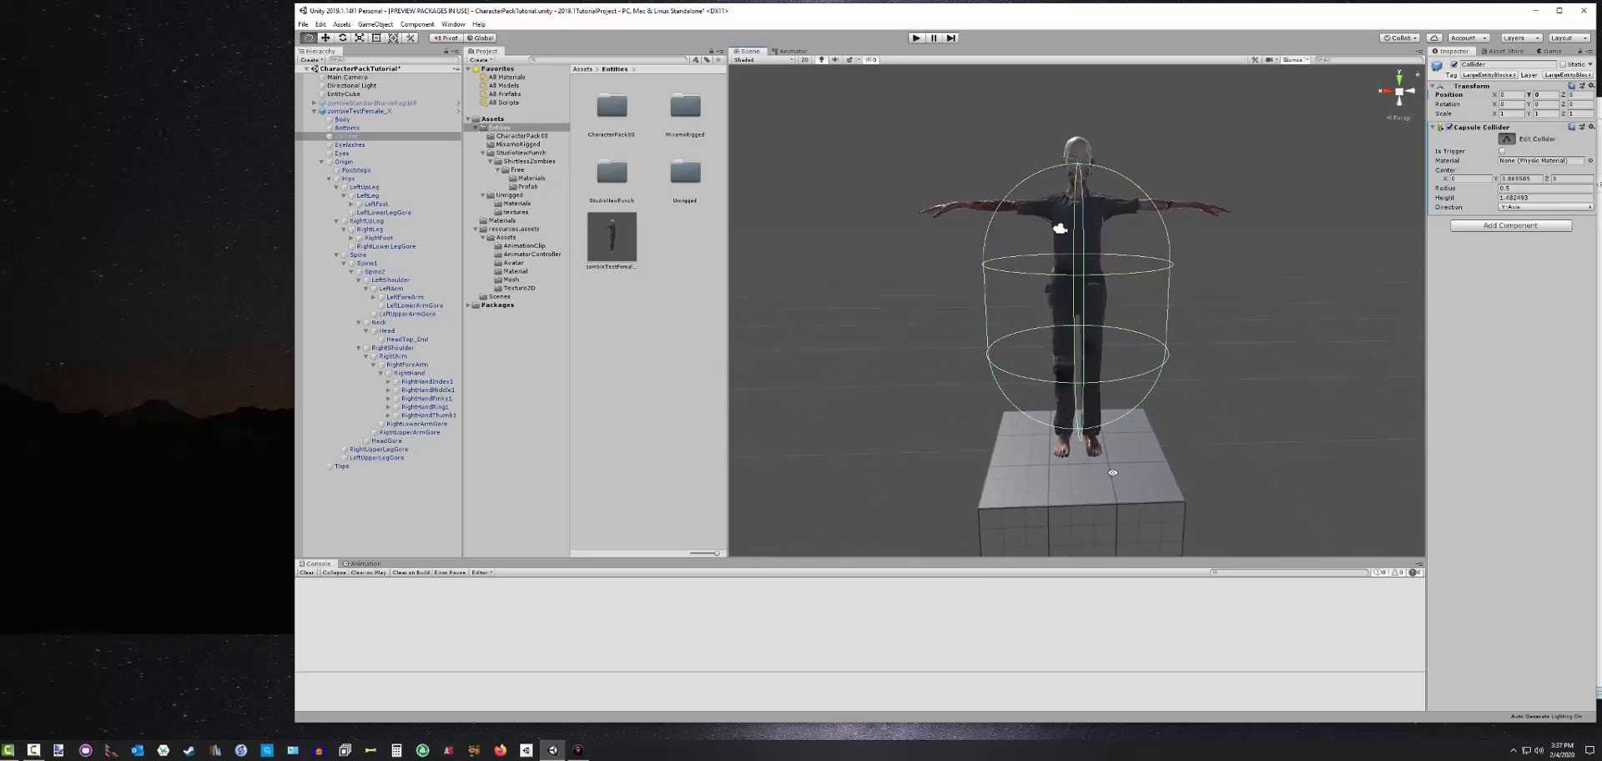
left_click_drag(1092, 433, 1079, 443, "alt")
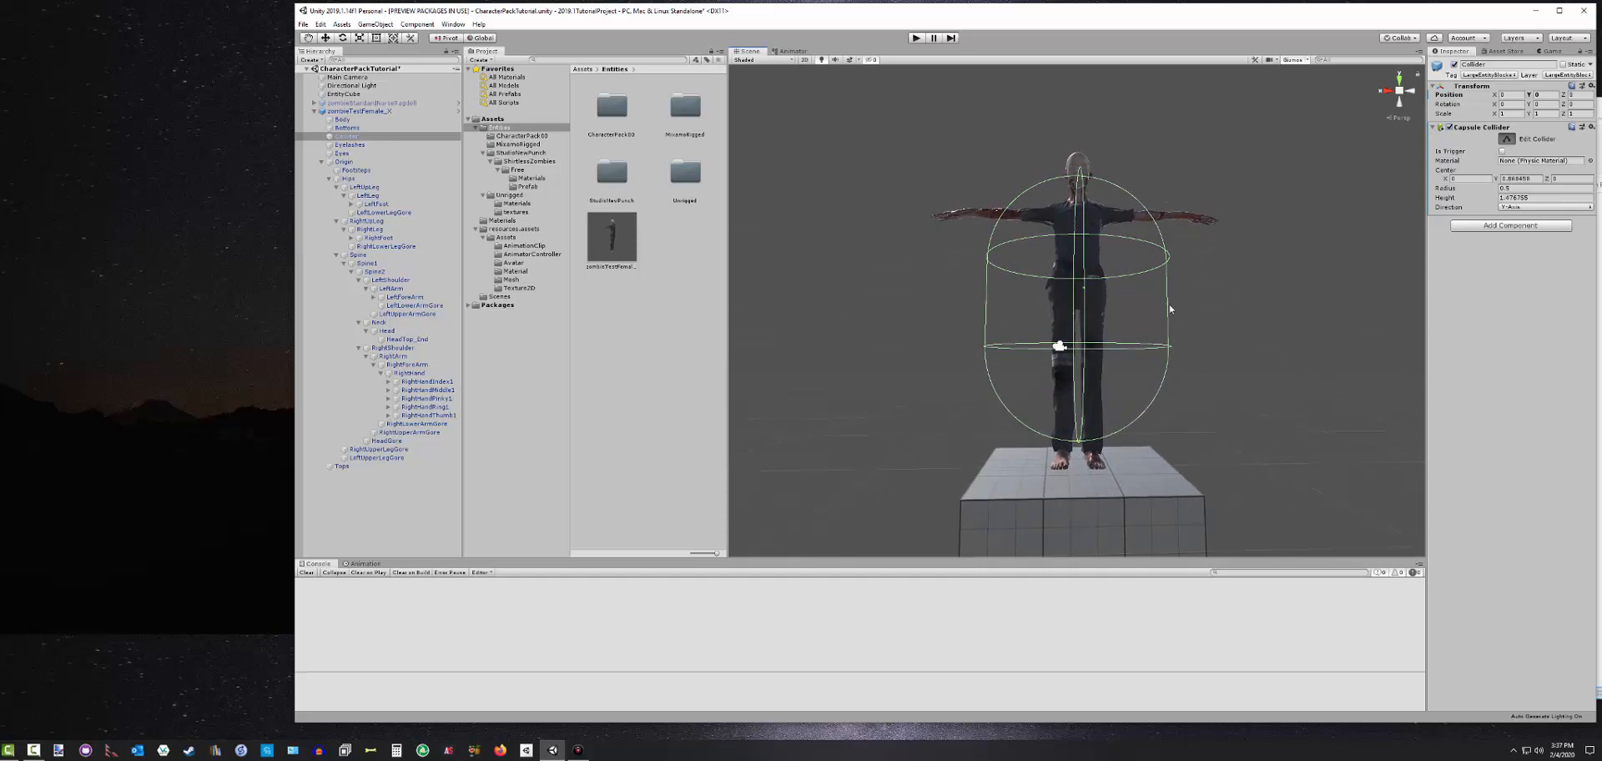
Narrow the capsule collider around the character's torso to a radius of about 0.17 and finish editing it
left_click_drag(1169, 308, 1114, 307)
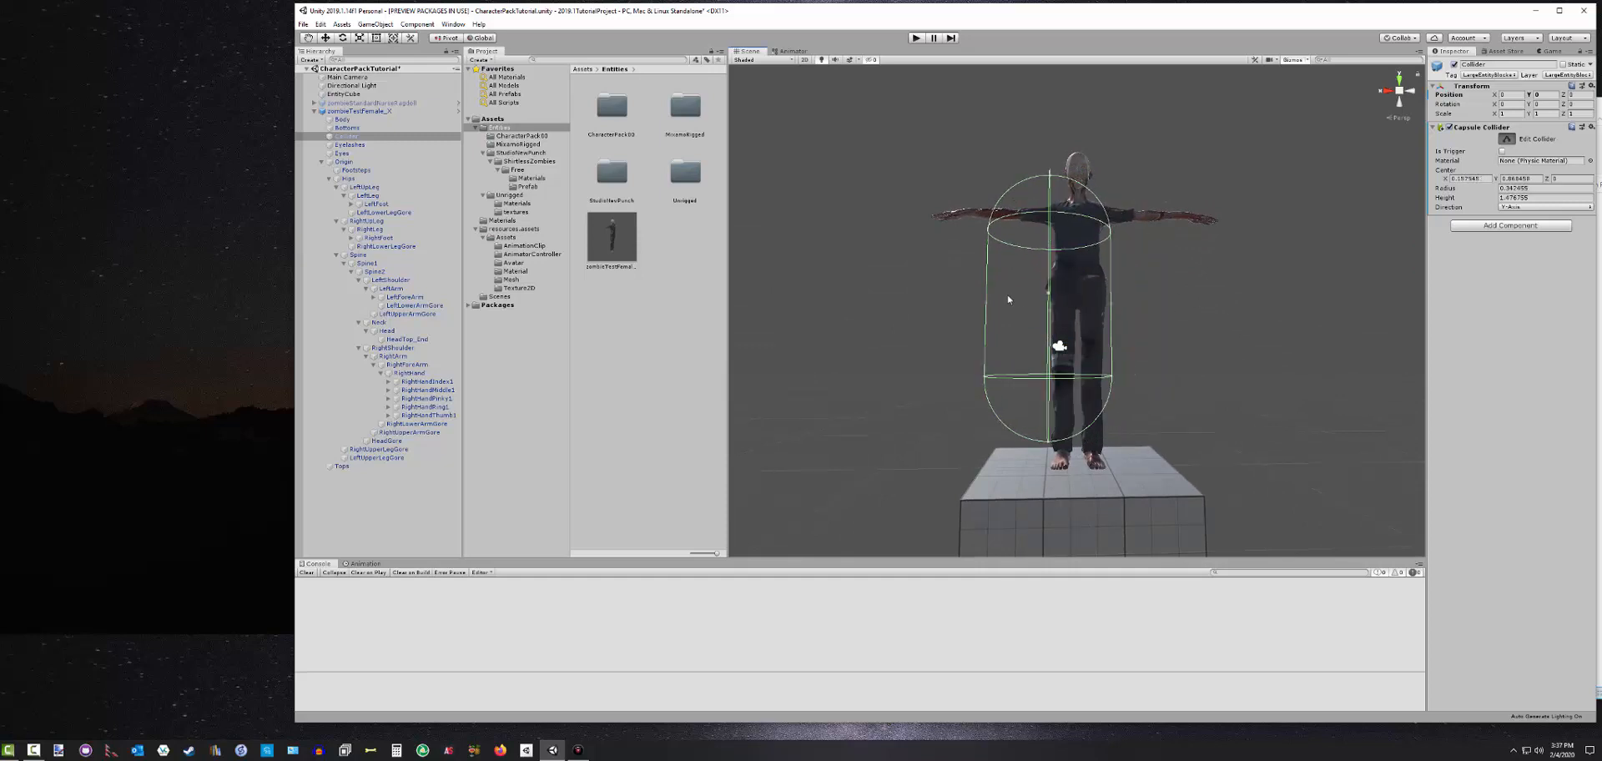
left_click_drag(985, 307, 1044, 308)
left_click_drag(986, 345, 1241, 328, "alt")
left_click_drag(1117, 305, 1053, 302)
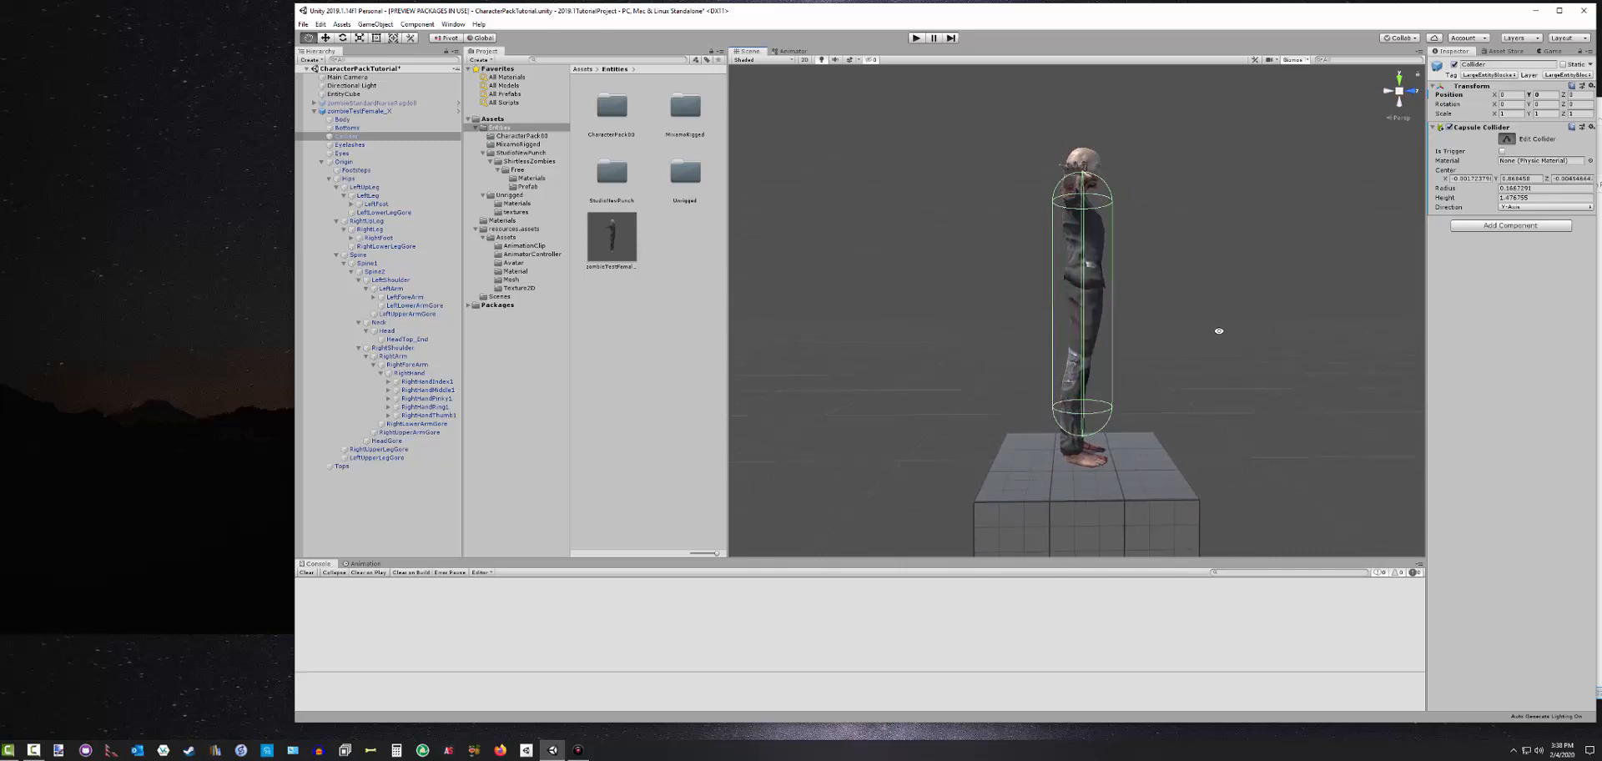
left_click_drag(1219, 332, 939, 359, "alt")
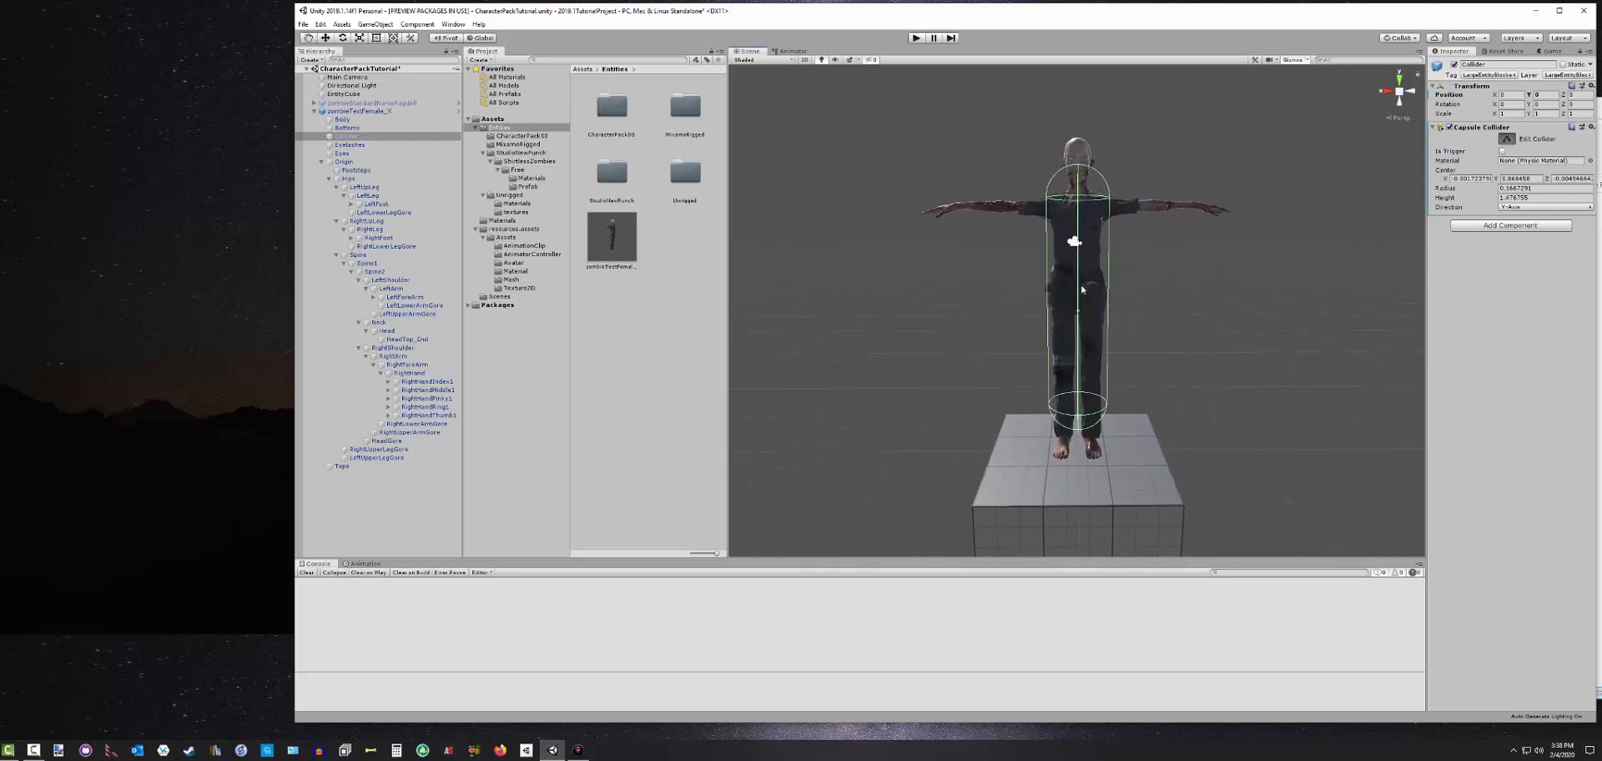
left_click_drag(1048, 308, 1183, 303)
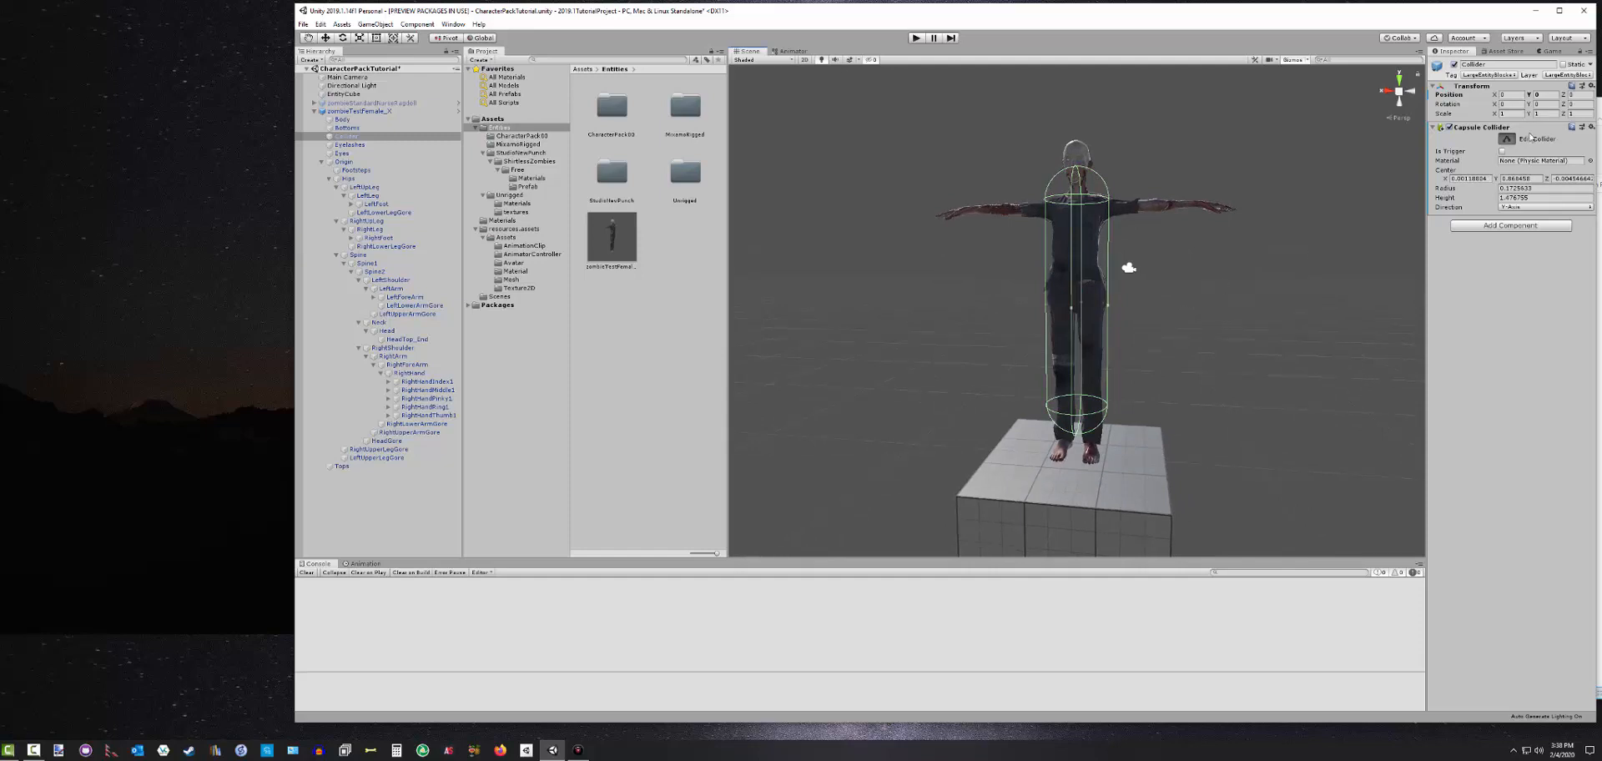
key("w")
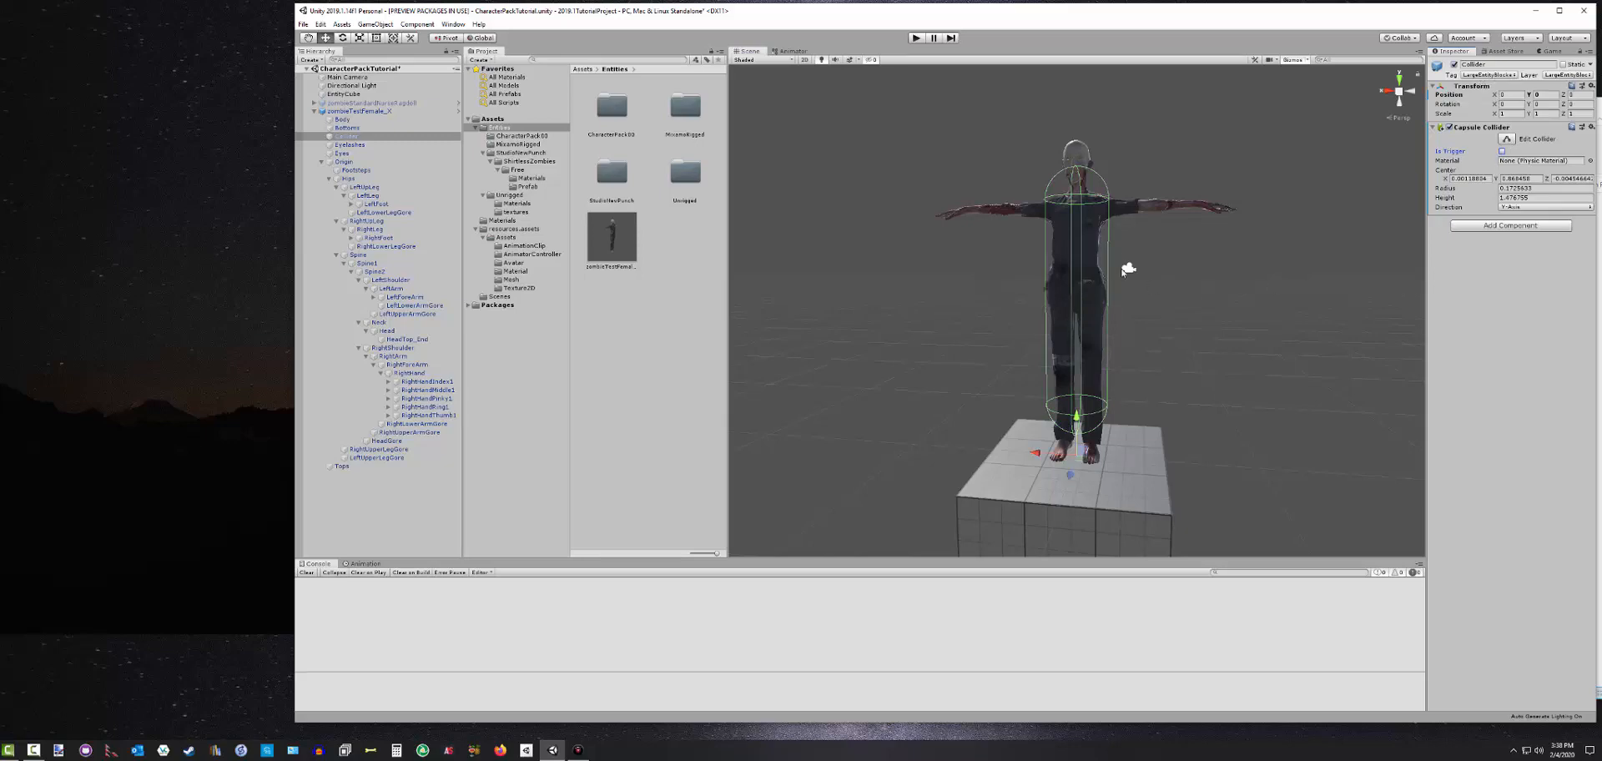
Edit the Body mesh's bounds and extend their front face well forward of the character
left_click(359, 112)
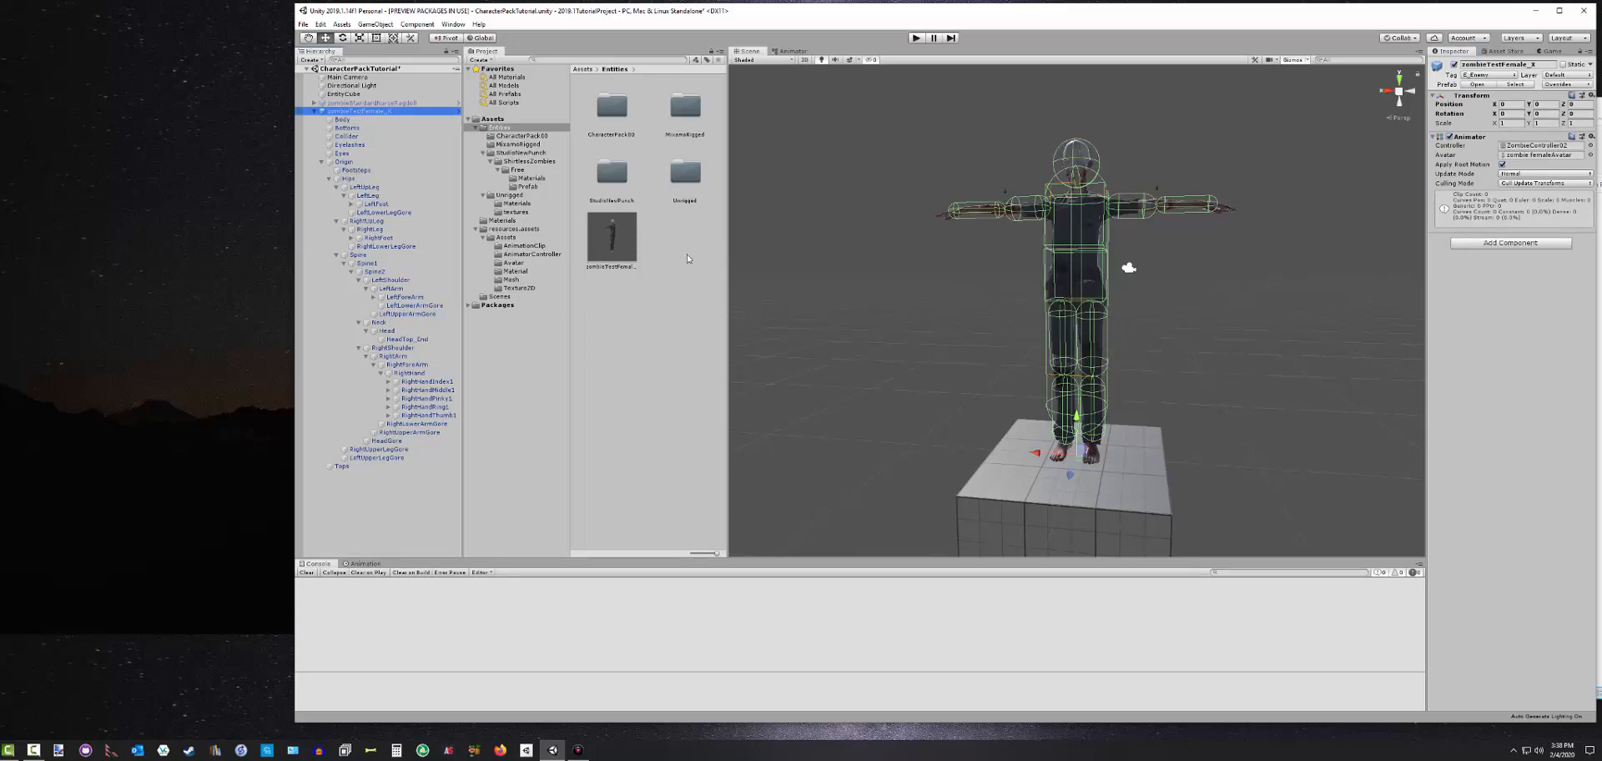
left_click(342, 120)
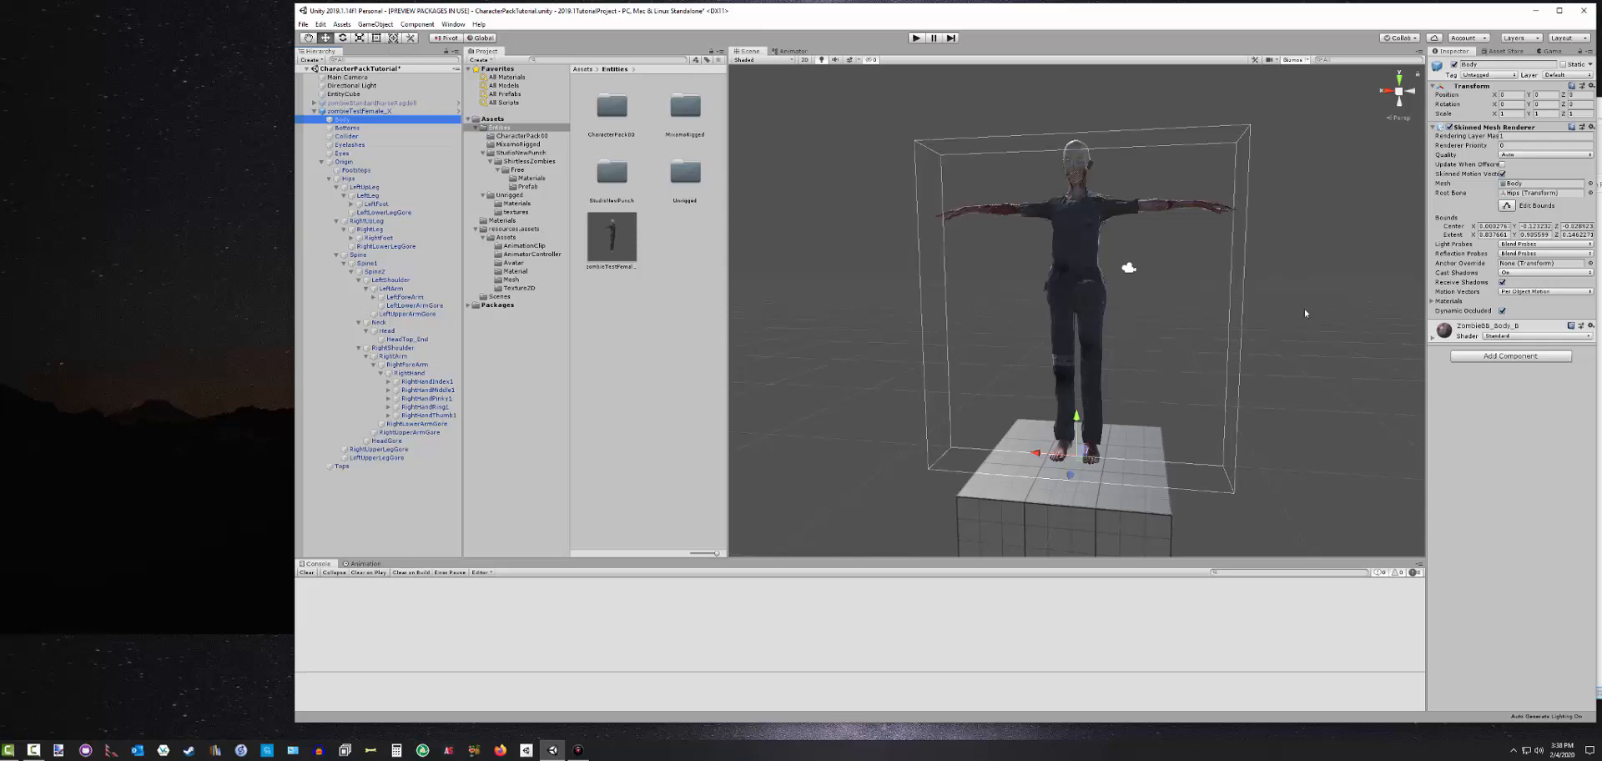
left_click_drag(1304, 307, 1069, 198, "alt")
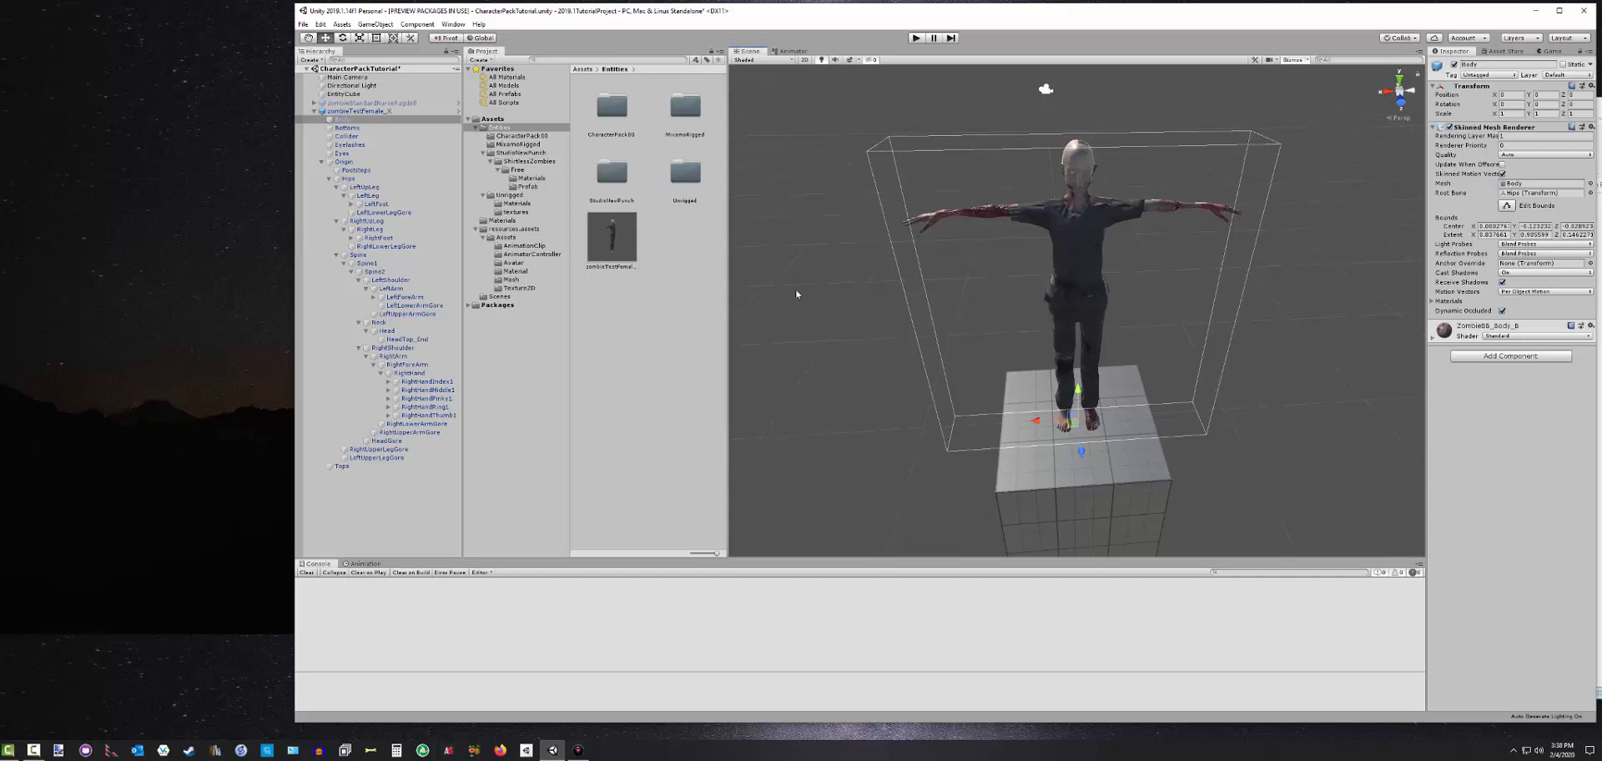
left_click_drag(801, 293, 1129, 203, "alt")
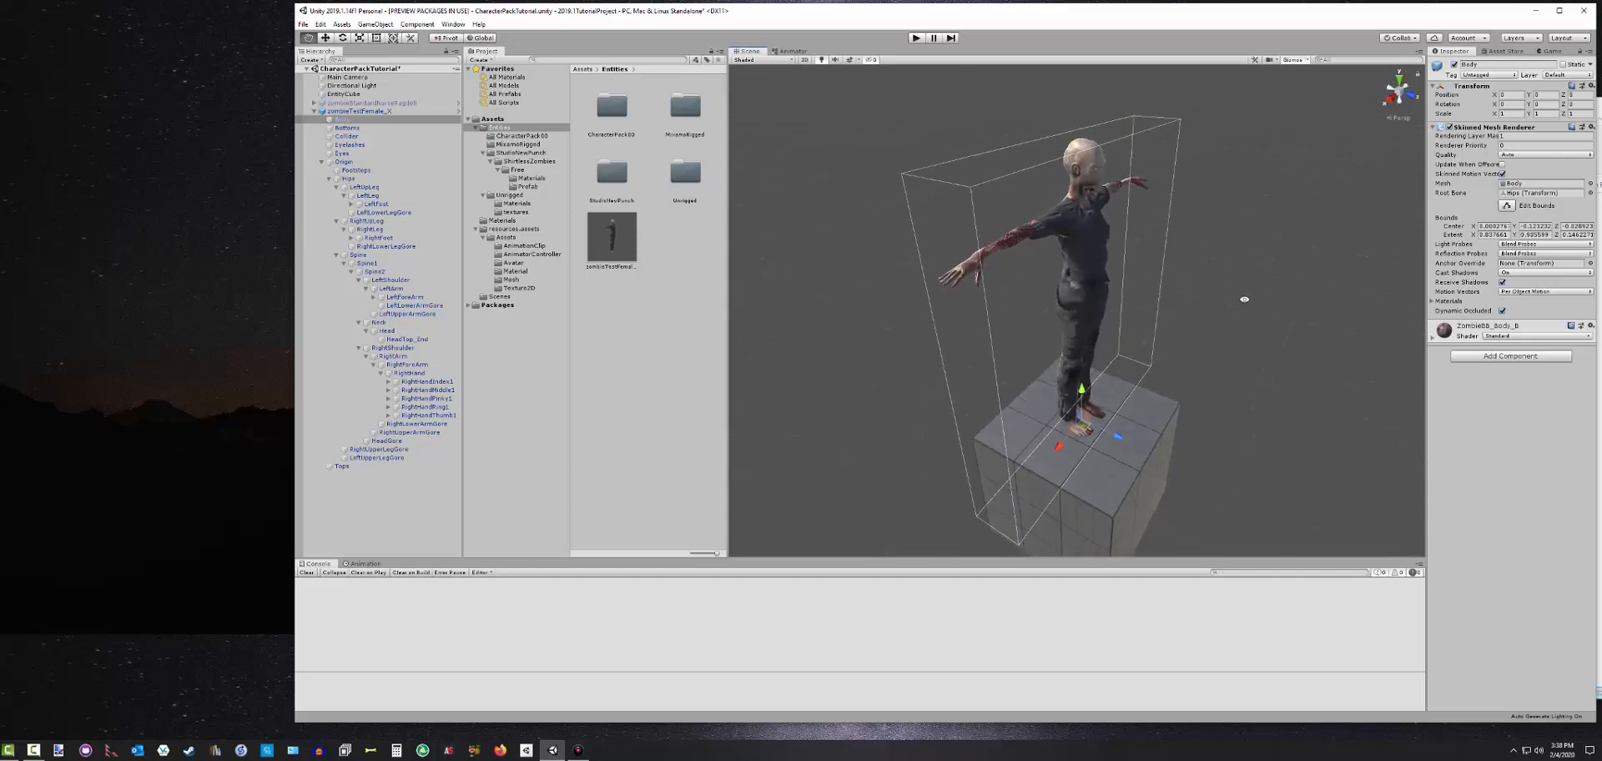
left_click_drag(1244, 299, 884, 261, "alt")
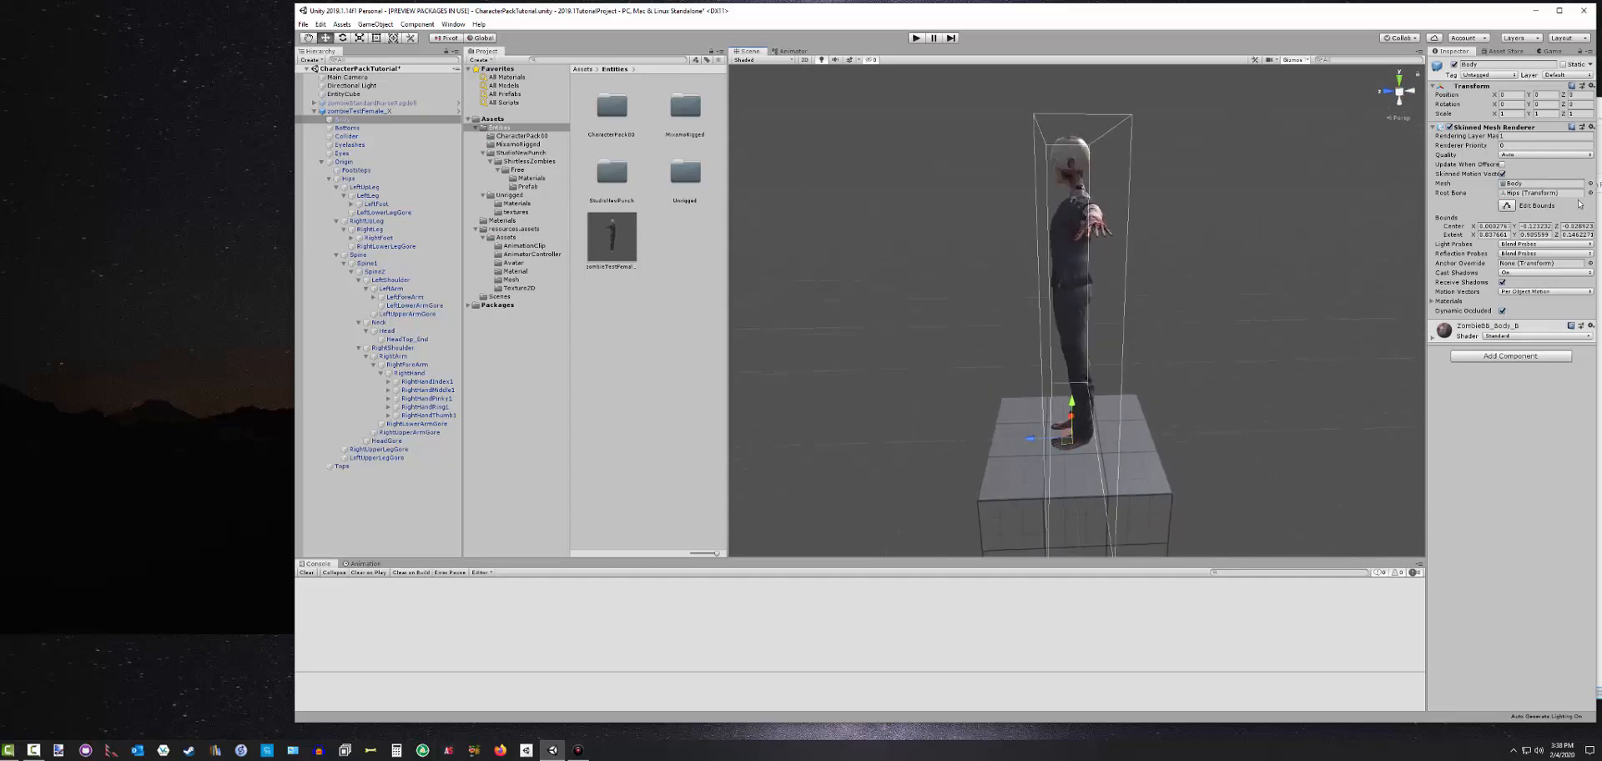
left_click(1508, 206)
left_click_drag(1047, 314, 893, 300)
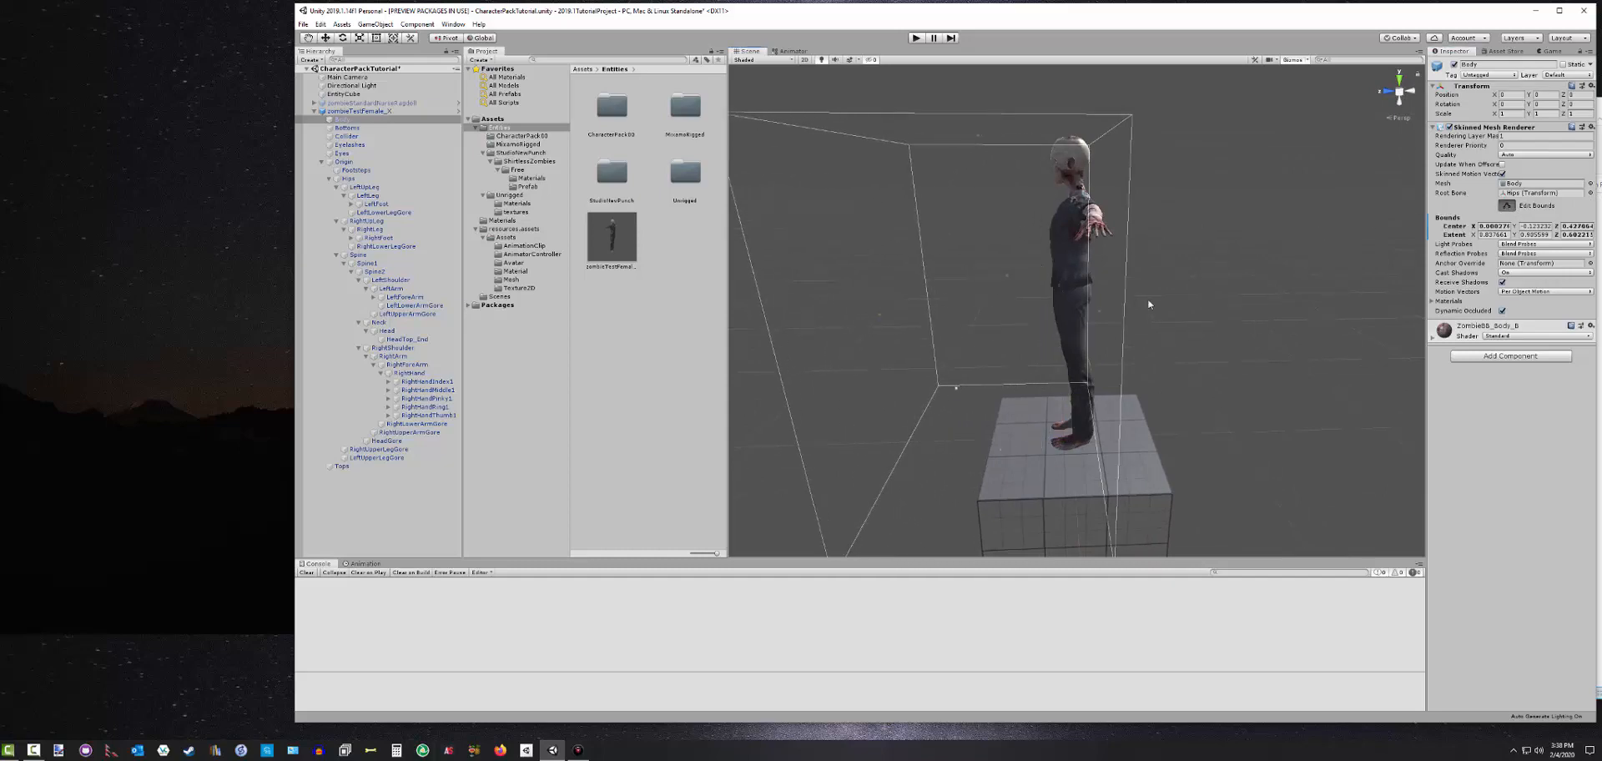
scroll(1233, 292, "down", 3)
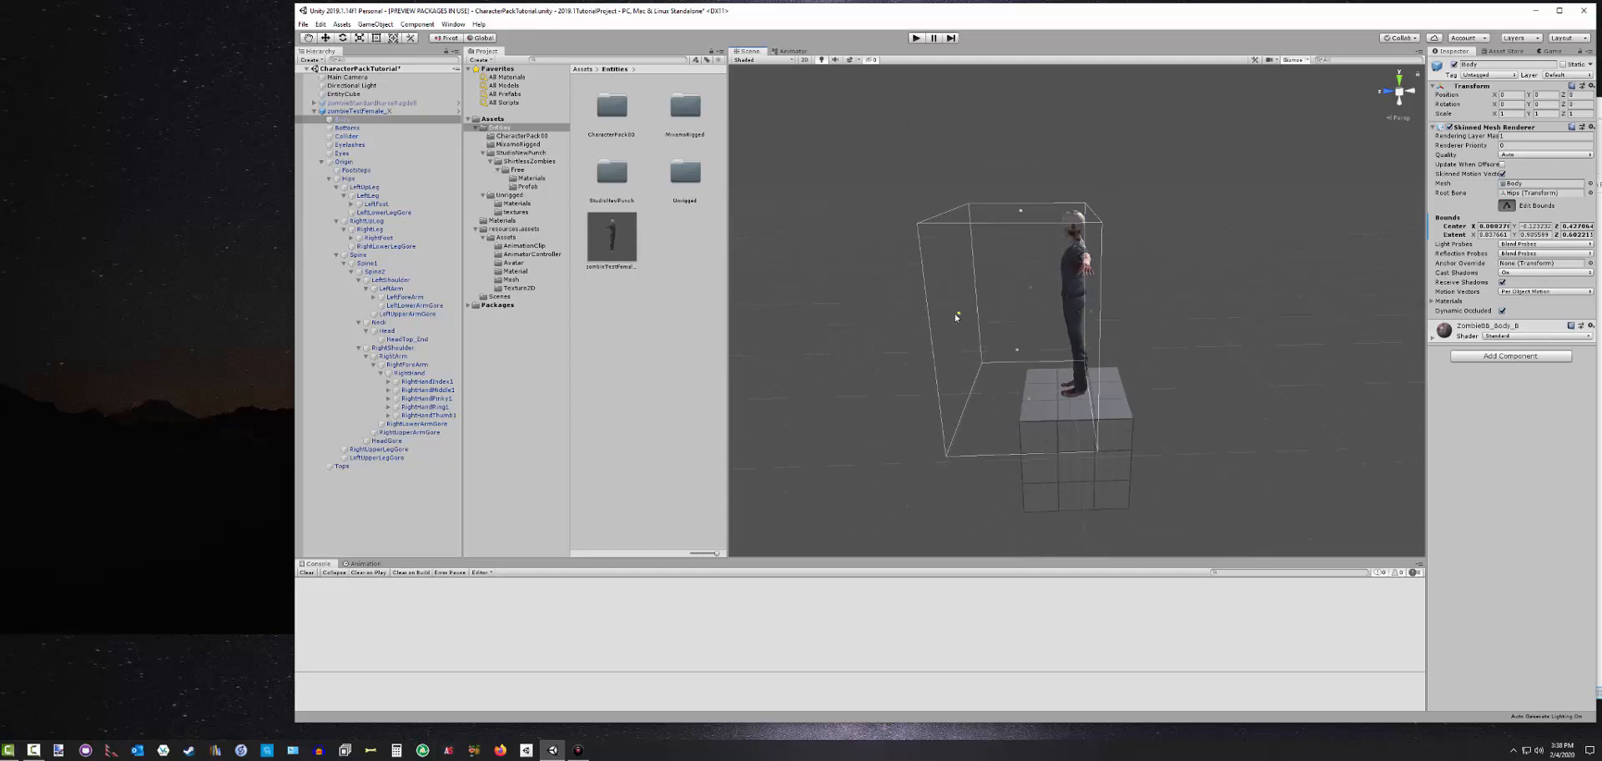
left_click_drag(954, 313, 938, 313)
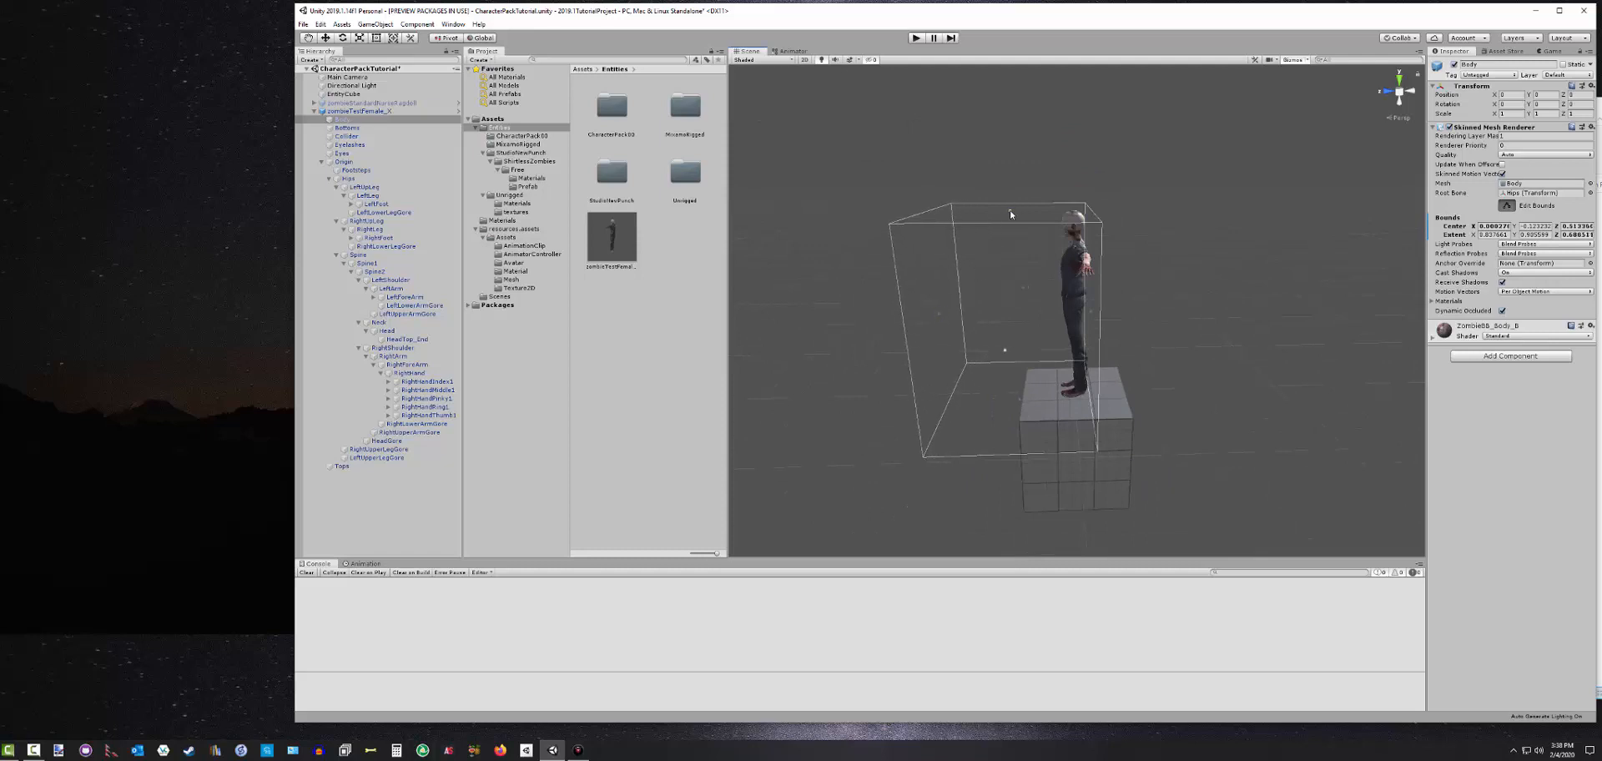
Raise the top of the Body mesh's bounds above the head and push the back face out behind the character
left_click_drag(1010, 214, 1011, 178)
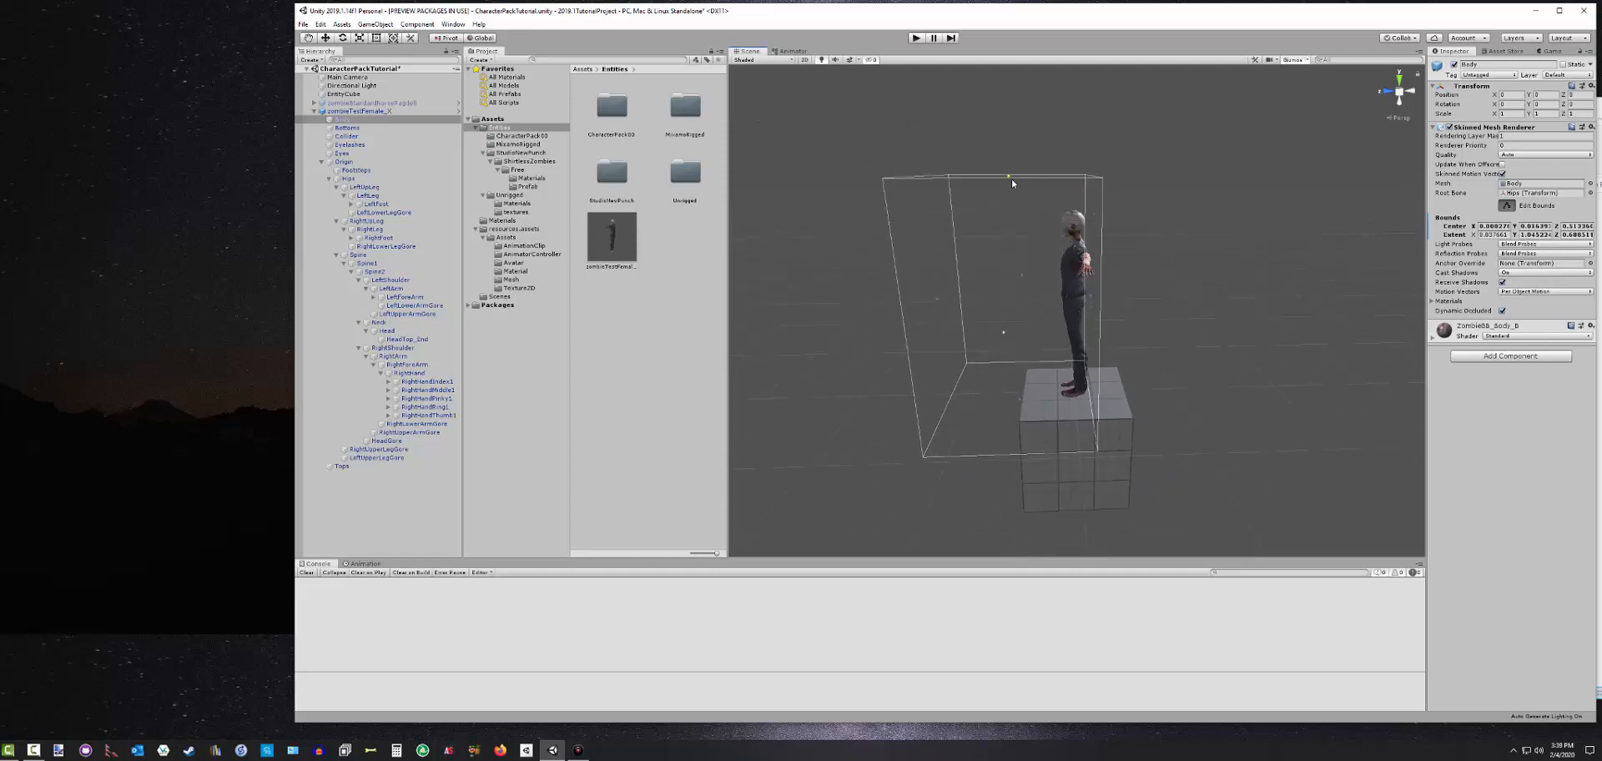
left_click(1104, 298)
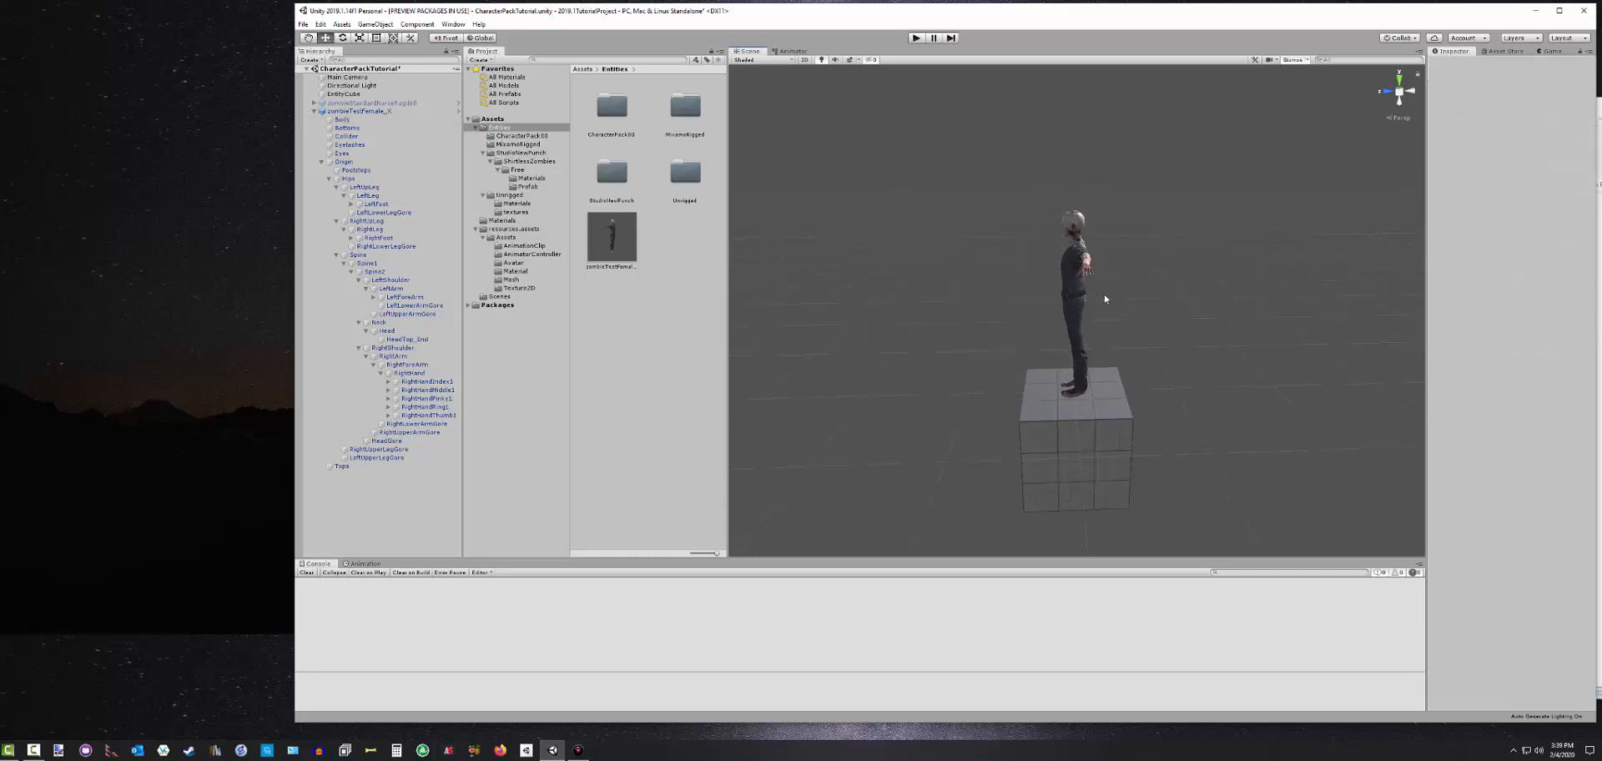
left_click(344, 119)
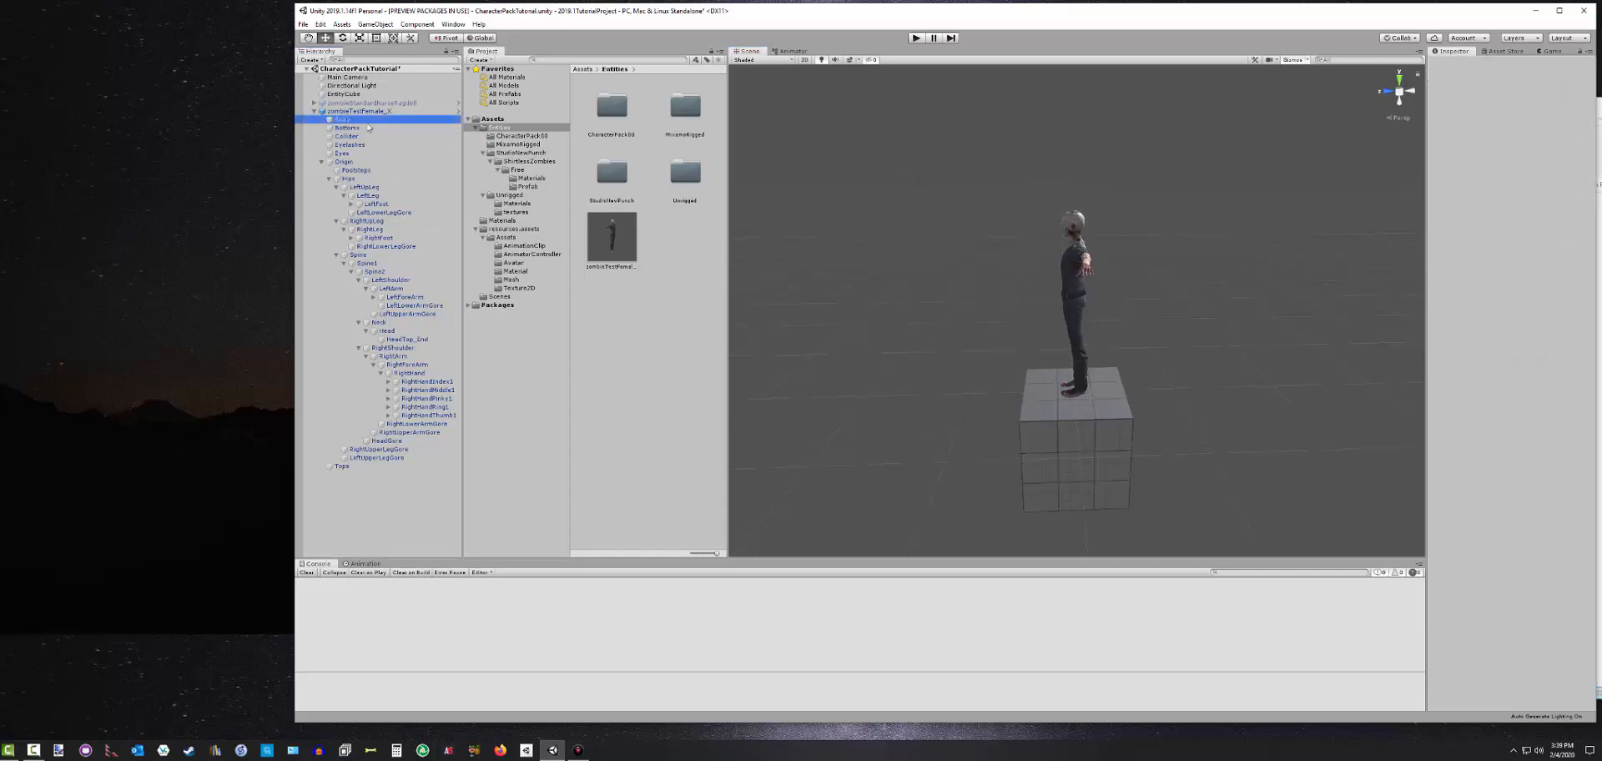
left_click(1501, 205)
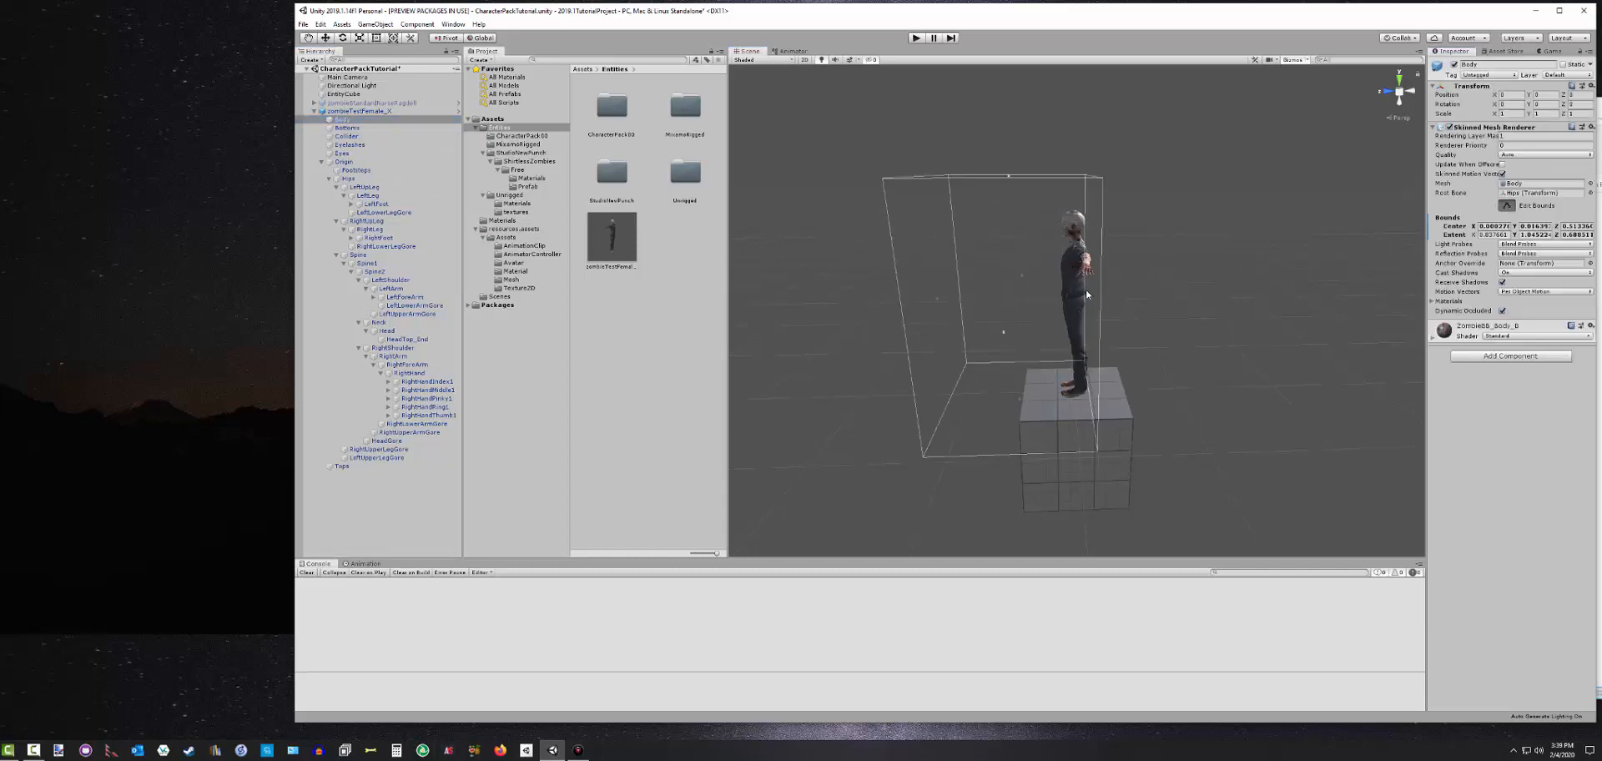
left_click_drag(1088, 292, 1109, 293)
left_click_drag(793, 343, 1025, 349, "alt")
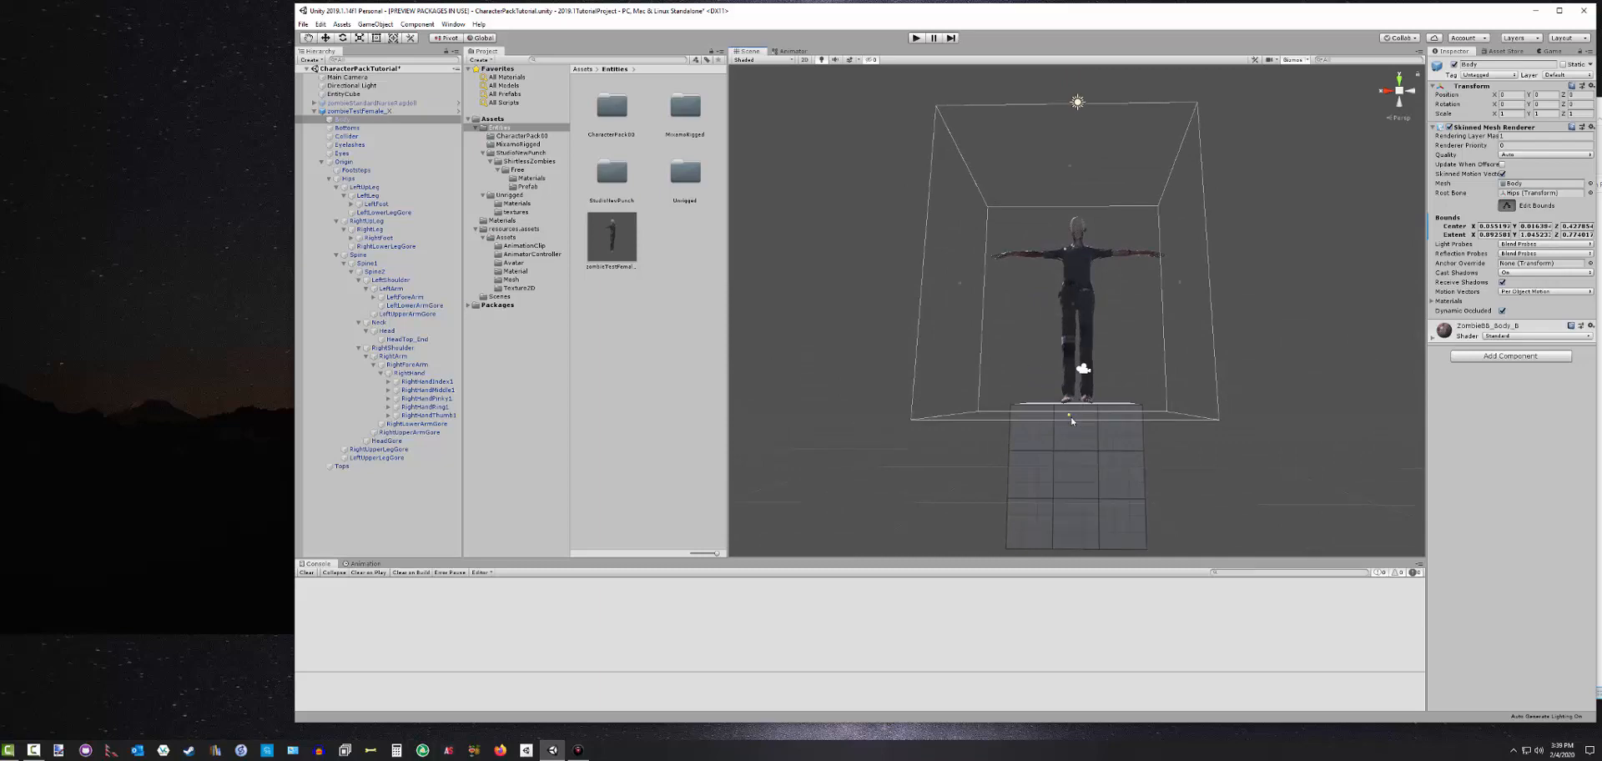
Adjust the bottom face of the Body mesh's bounds below the feet and extend the front face farther forward to a Z extent of about 0.88
left_click_drag(1069, 414, 1019, 424)
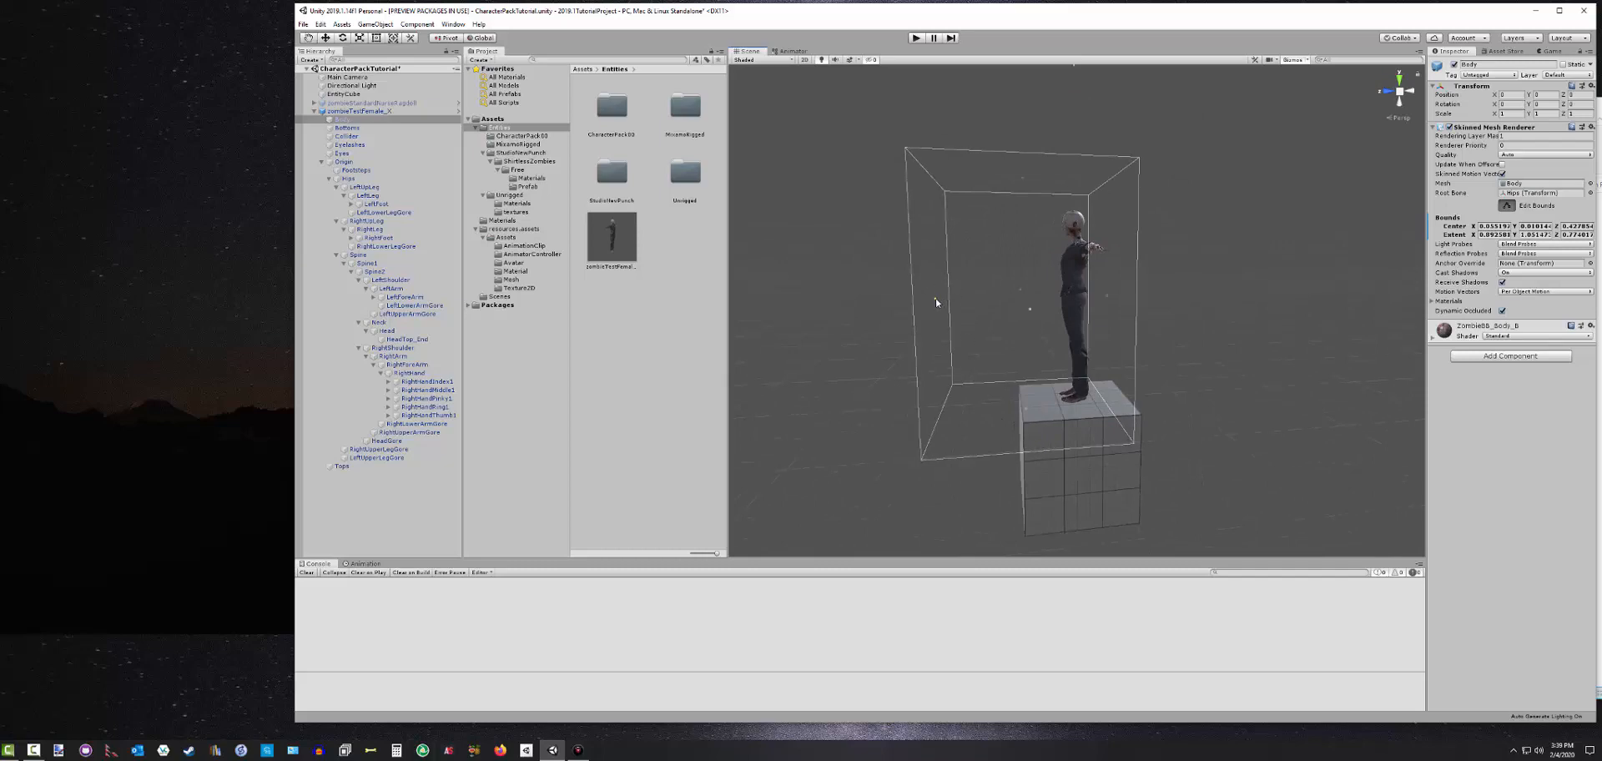
left_click_drag(934, 297, 912, 299)
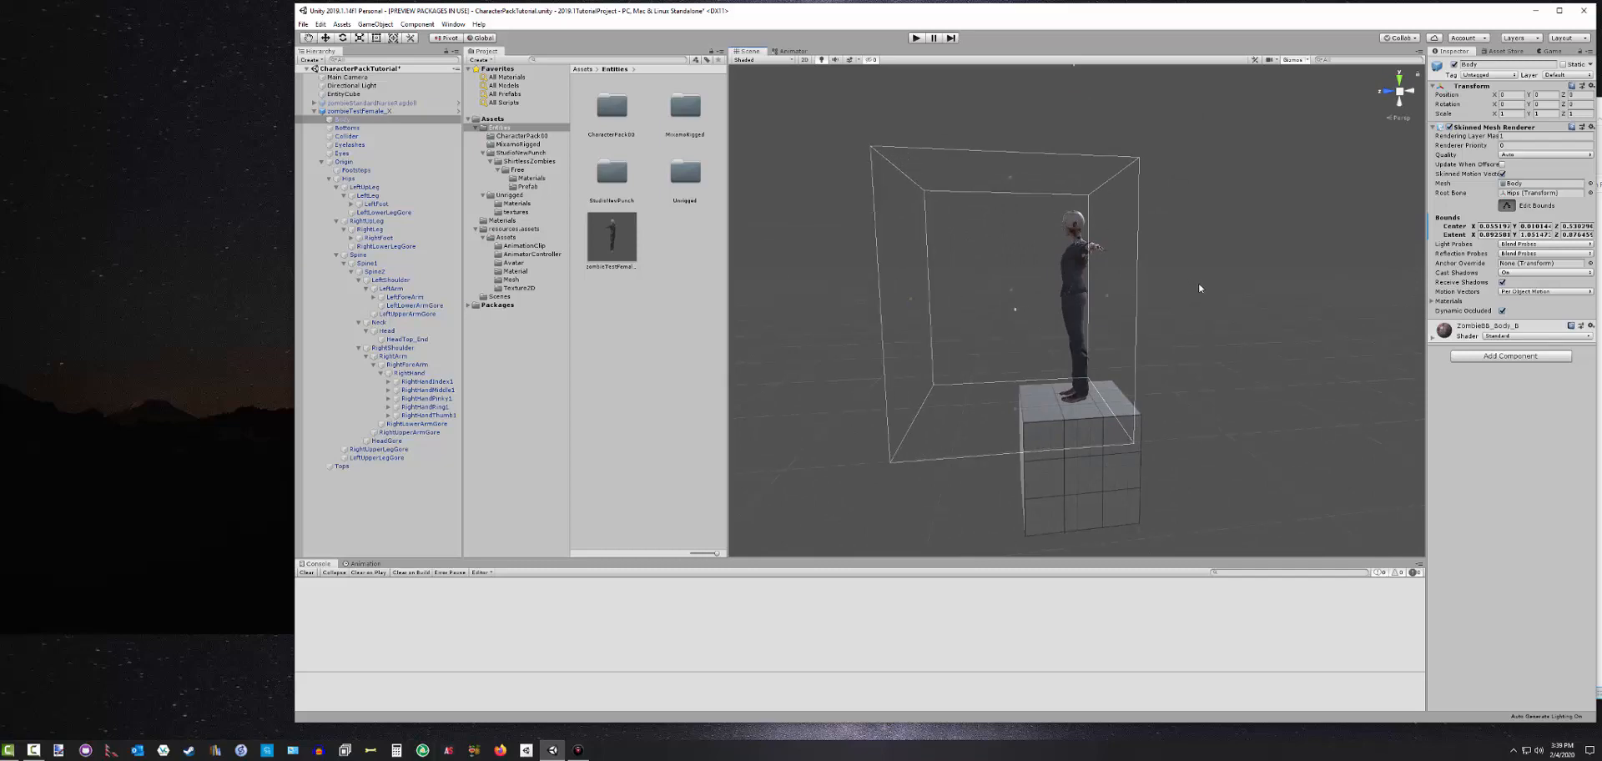
mouse_move(1199, 288)
left_mouse_down("alt")
mouse_move(1192, 321)
mouse_move(1199, 310)
left_mouse_up("alt")
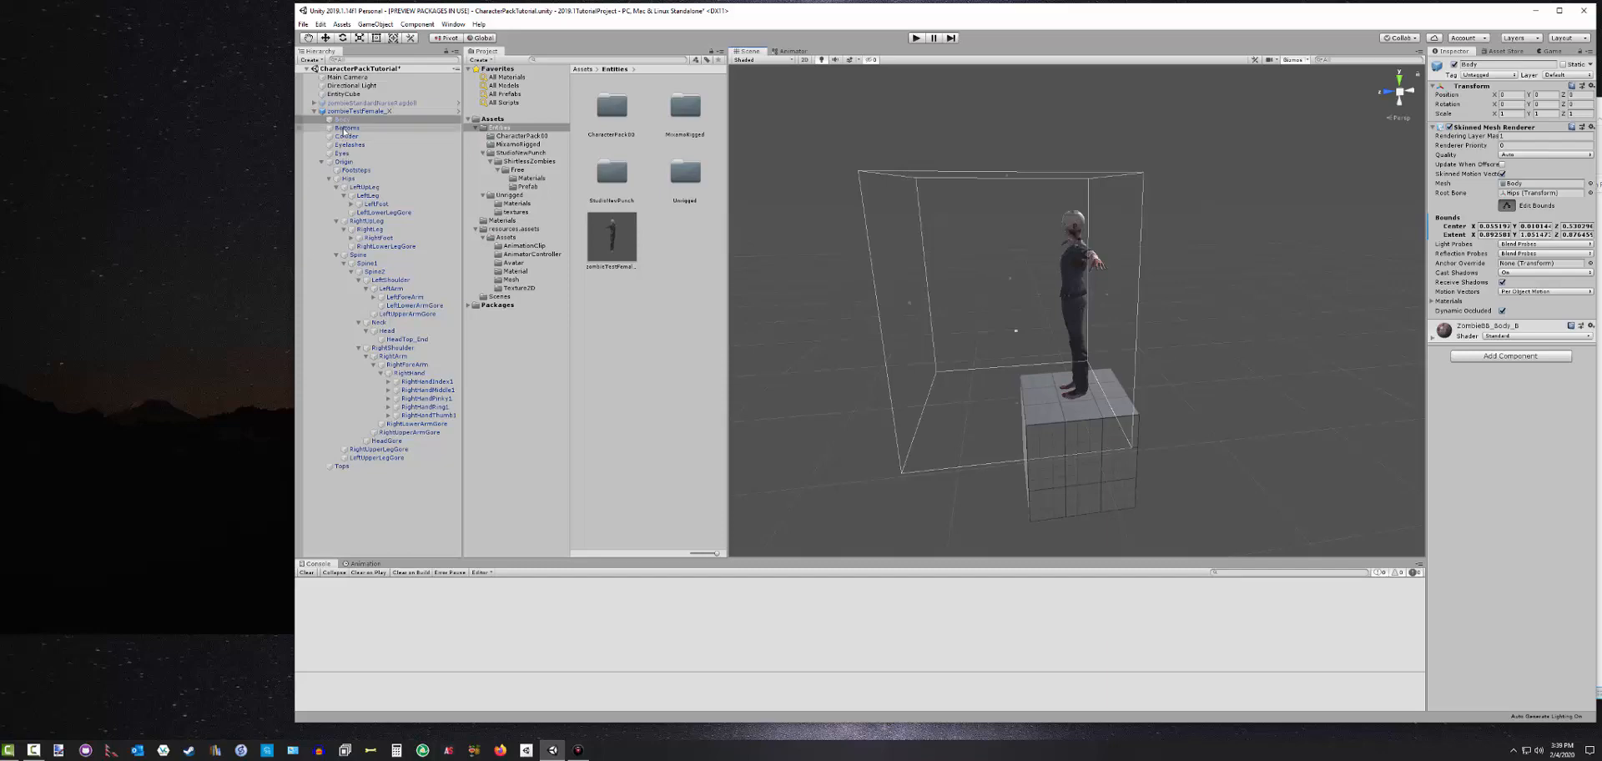
Edit the Bottoms mesh's bounds, extending the front face well forward of the legs and raising the top face toward the chest
left_click(344, 128)
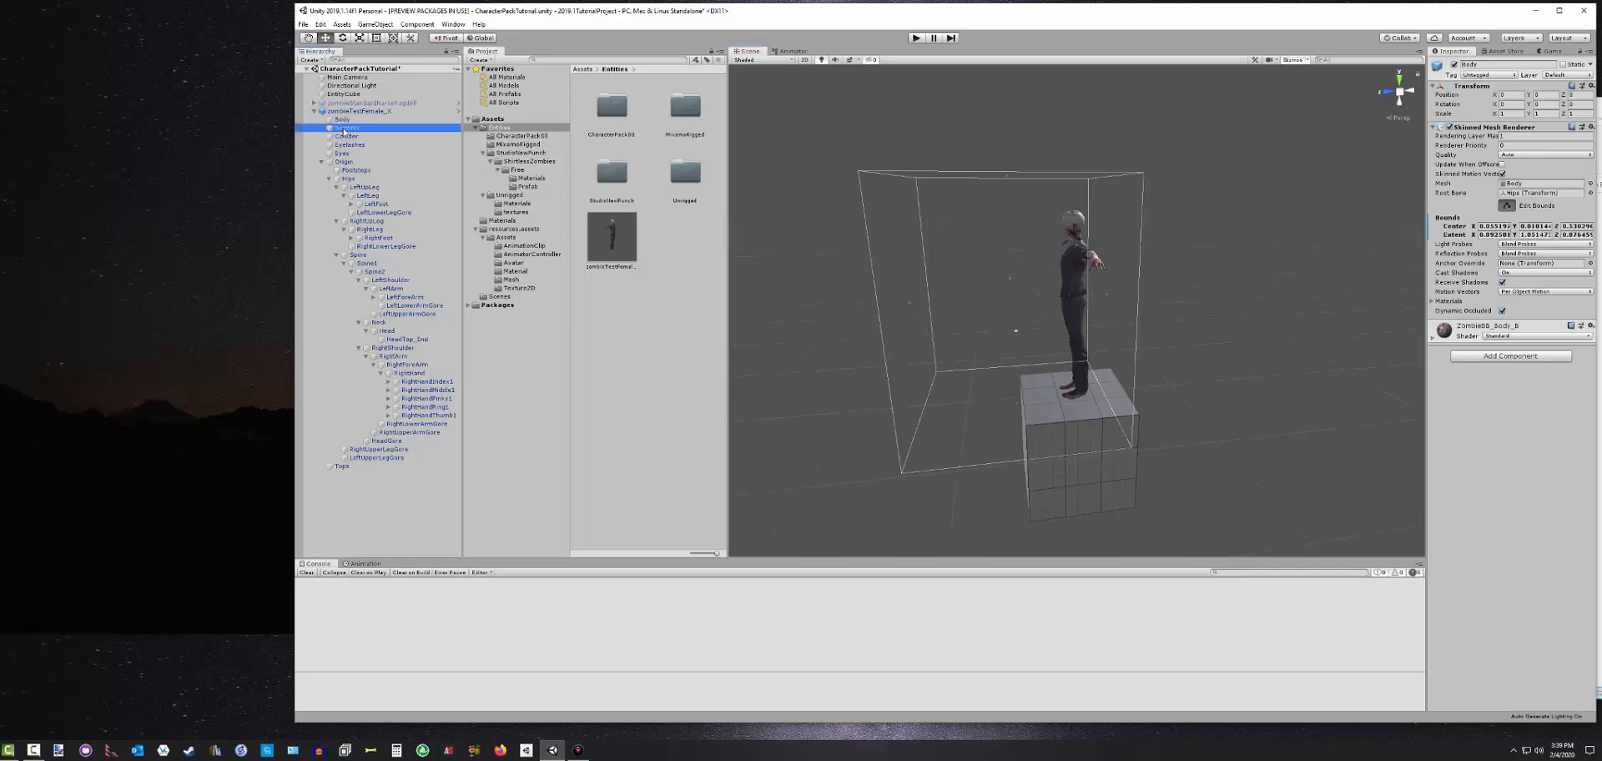
left_click(1506, 205)
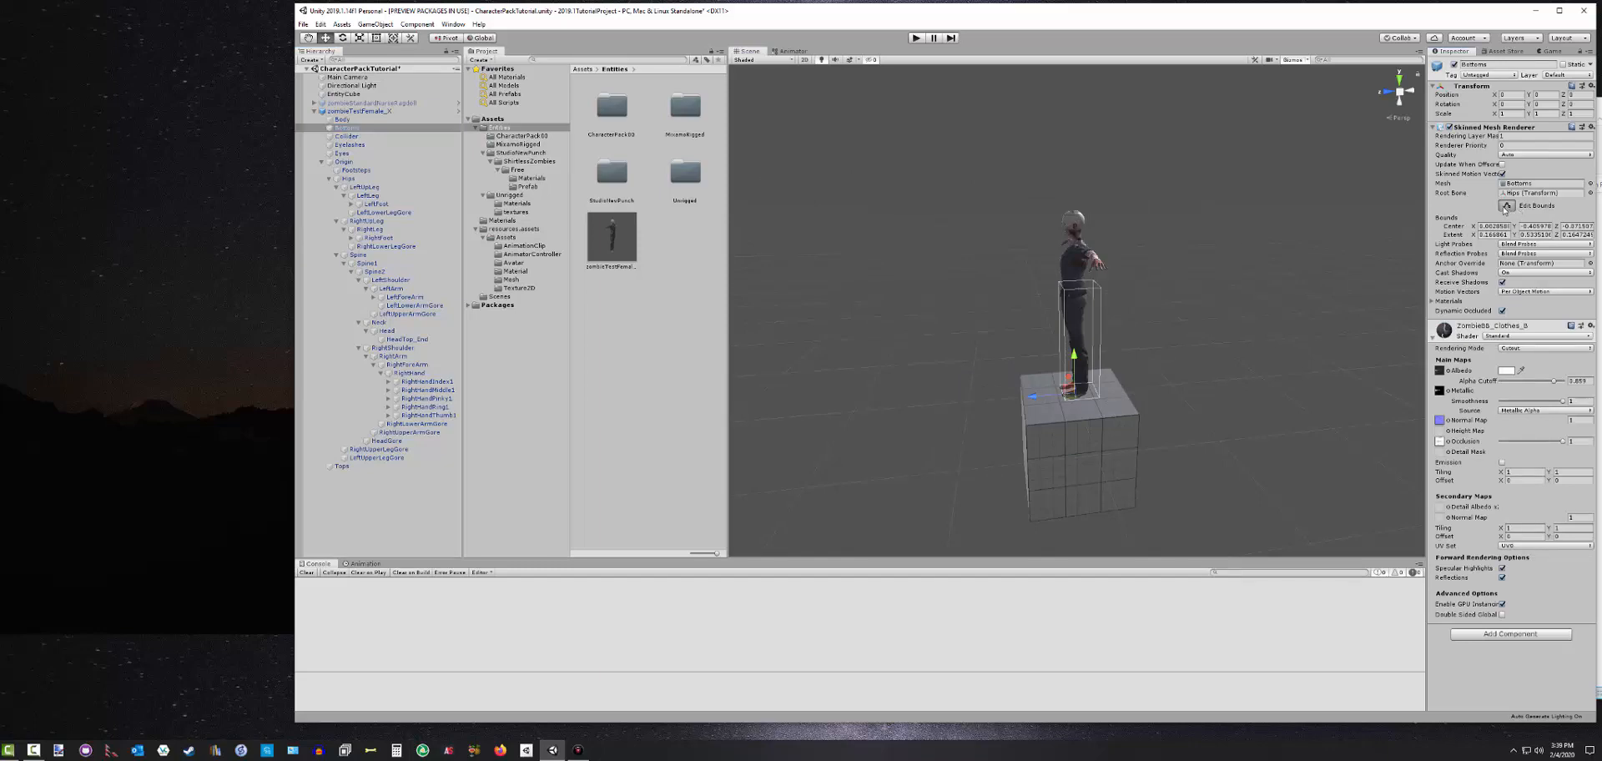
left_click_drag(1059, 346, 997, 345)
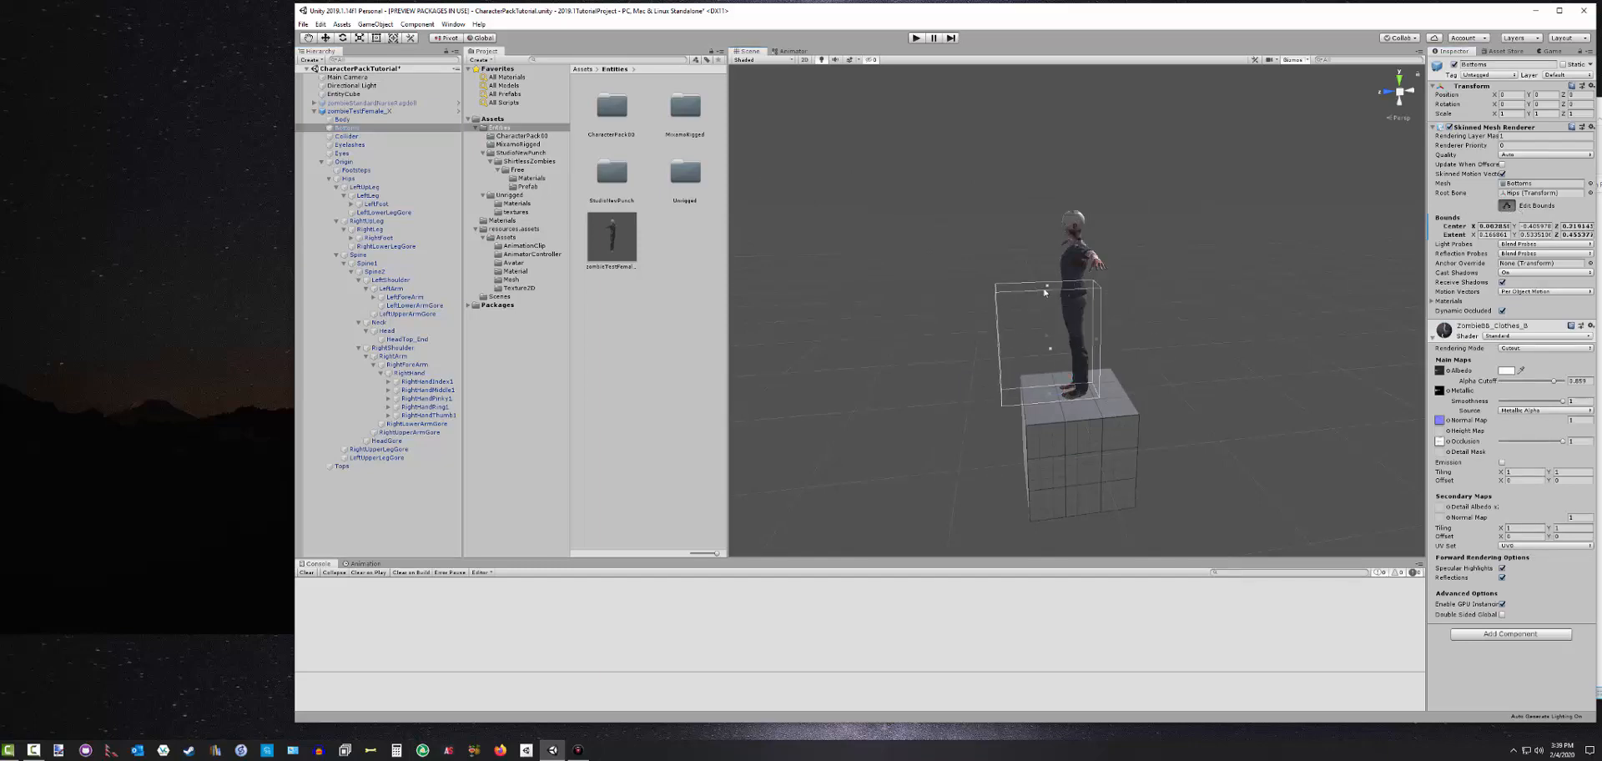
left_click_drag(1047, 289, 1048, 266)
Push the back, bottom and side faces of the Bottoms mesh's bounds outward so the box surrounds the legs with extra space
left_click_drag(1097, 331, 1101, 332)
left_click_drag(1050, 395, 1052, 402)
left_click_drag(955, 404, 1194, 384, "alt")
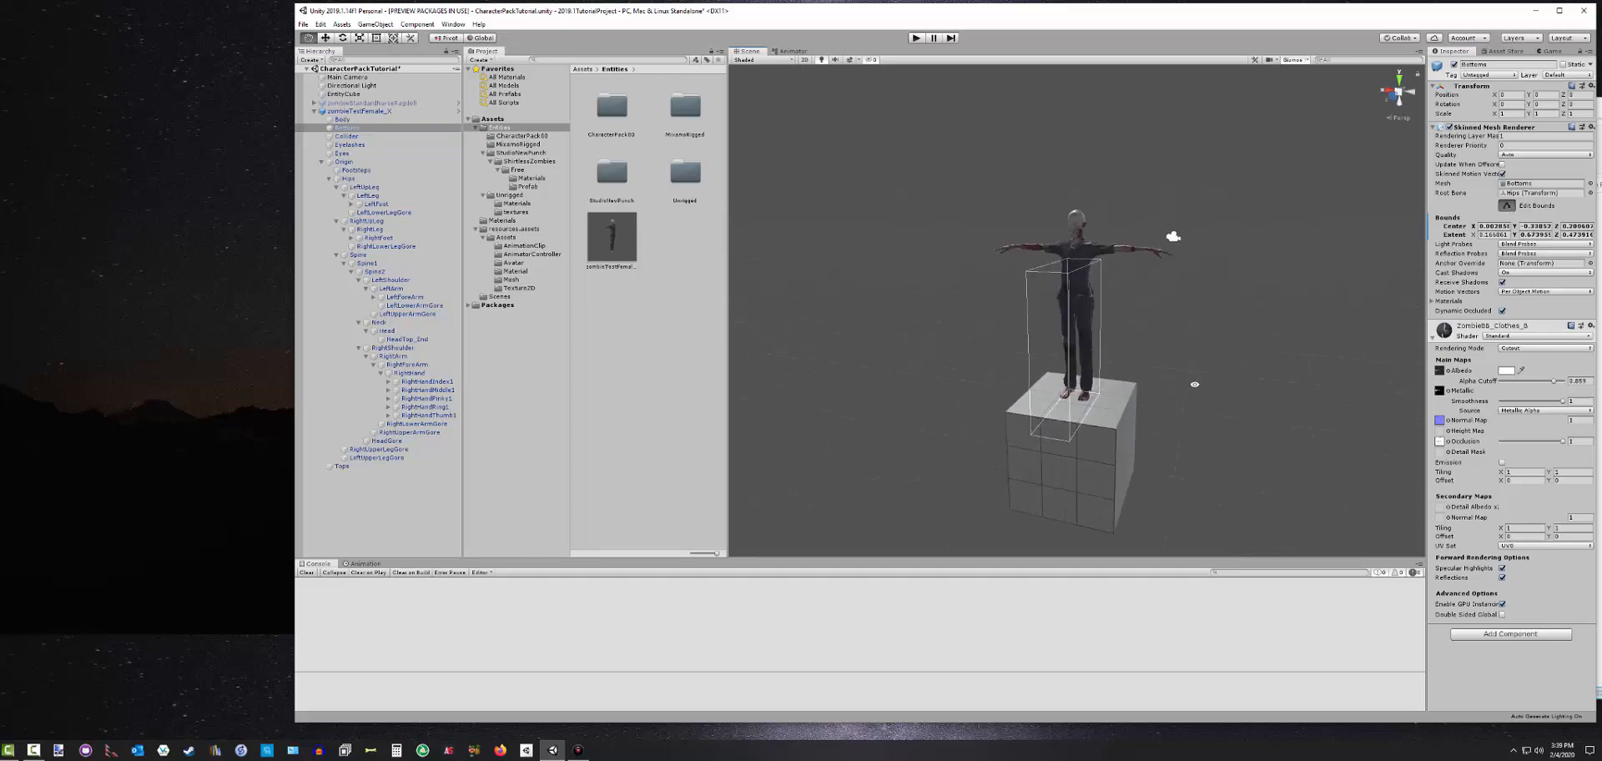
left_click_drag(1109, 361, 1024, 345, "alt")
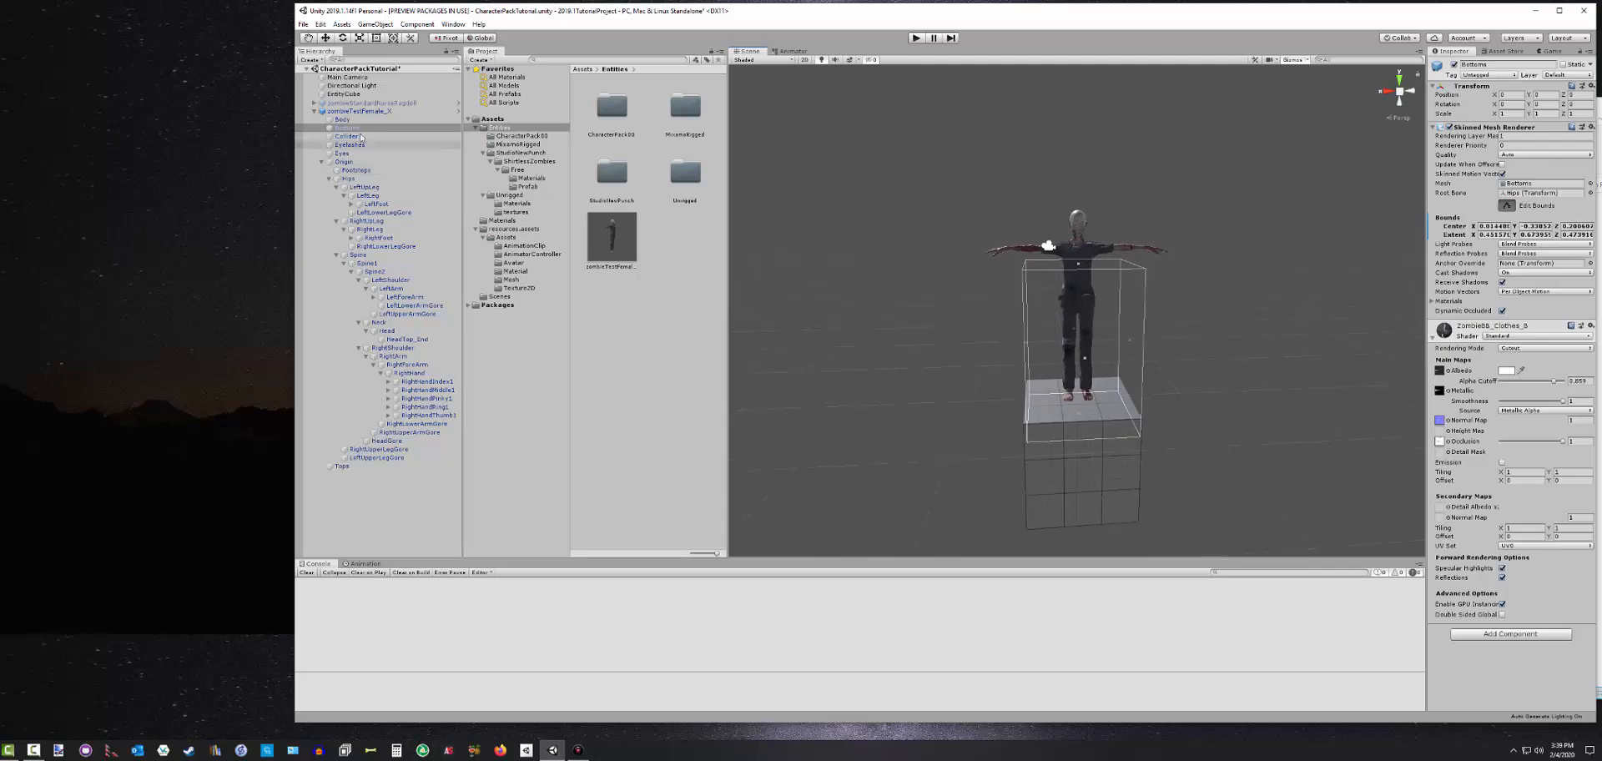
Review the Collider, Eyelashes and Eyes objects, and check the colliders on the whole female zombie character
left_click(355, 137)
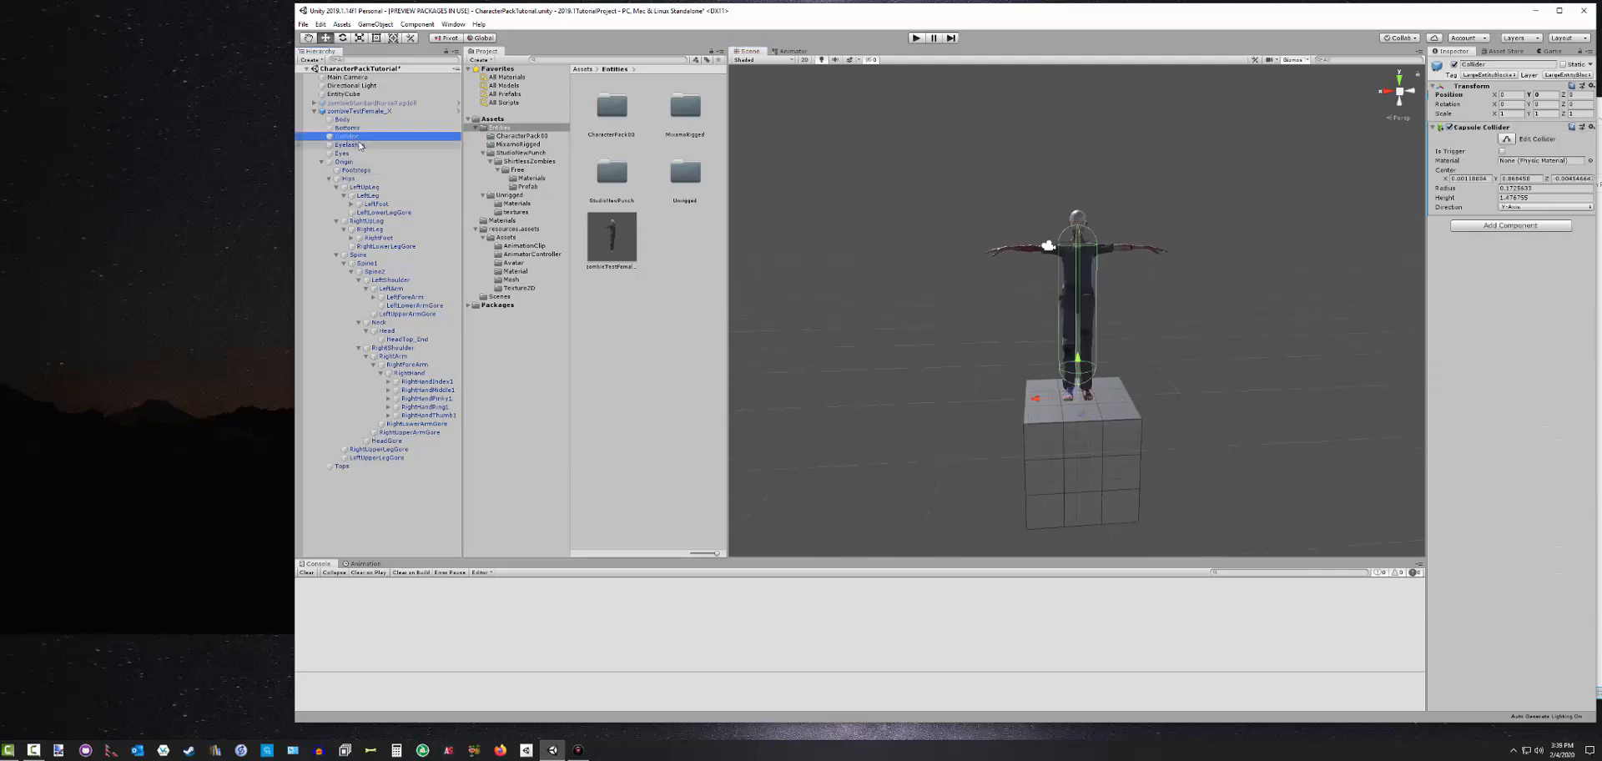
left_click(355, 145)
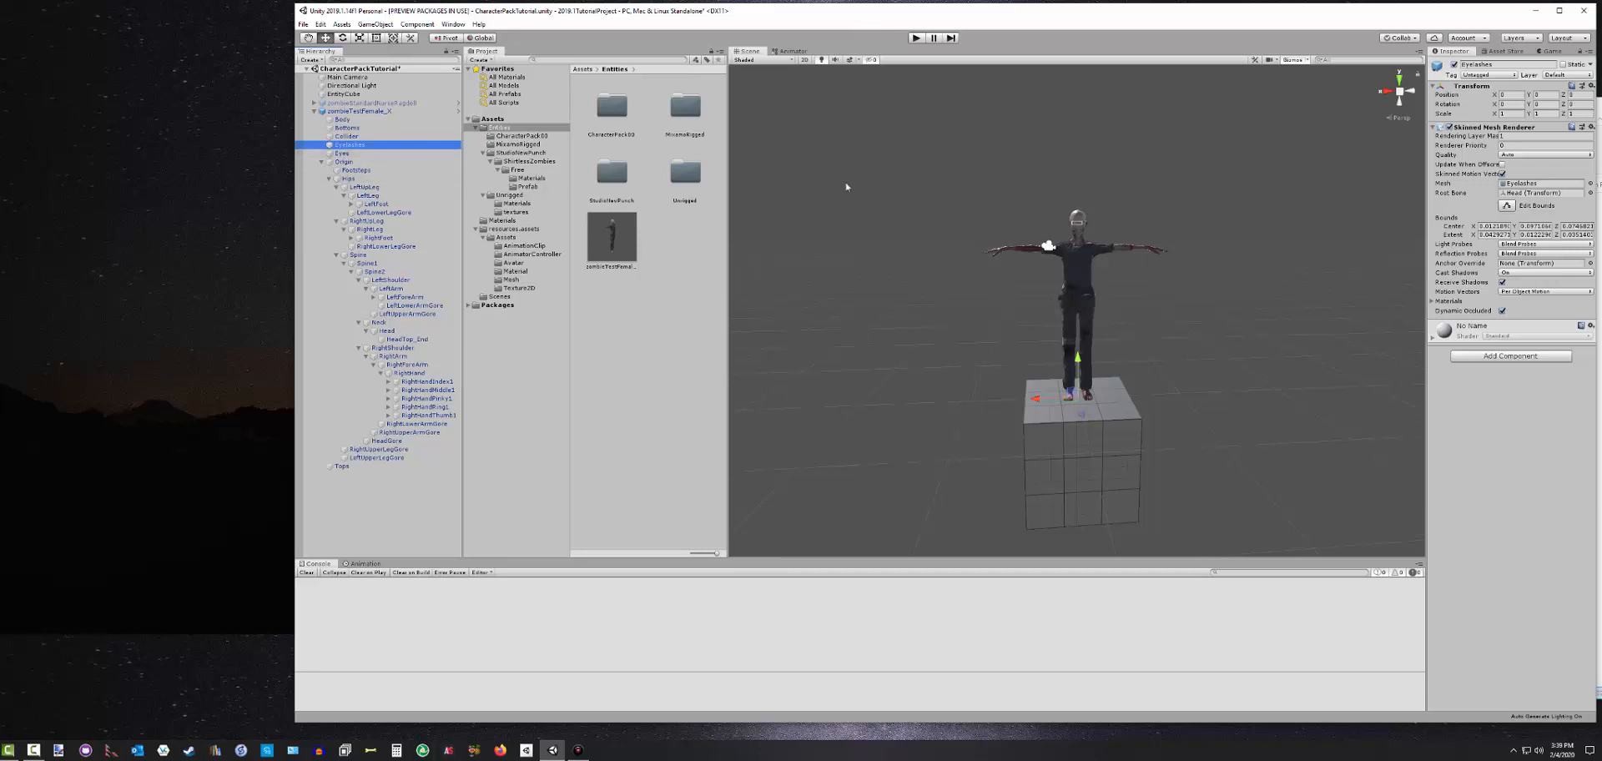
left_click(360, 153)
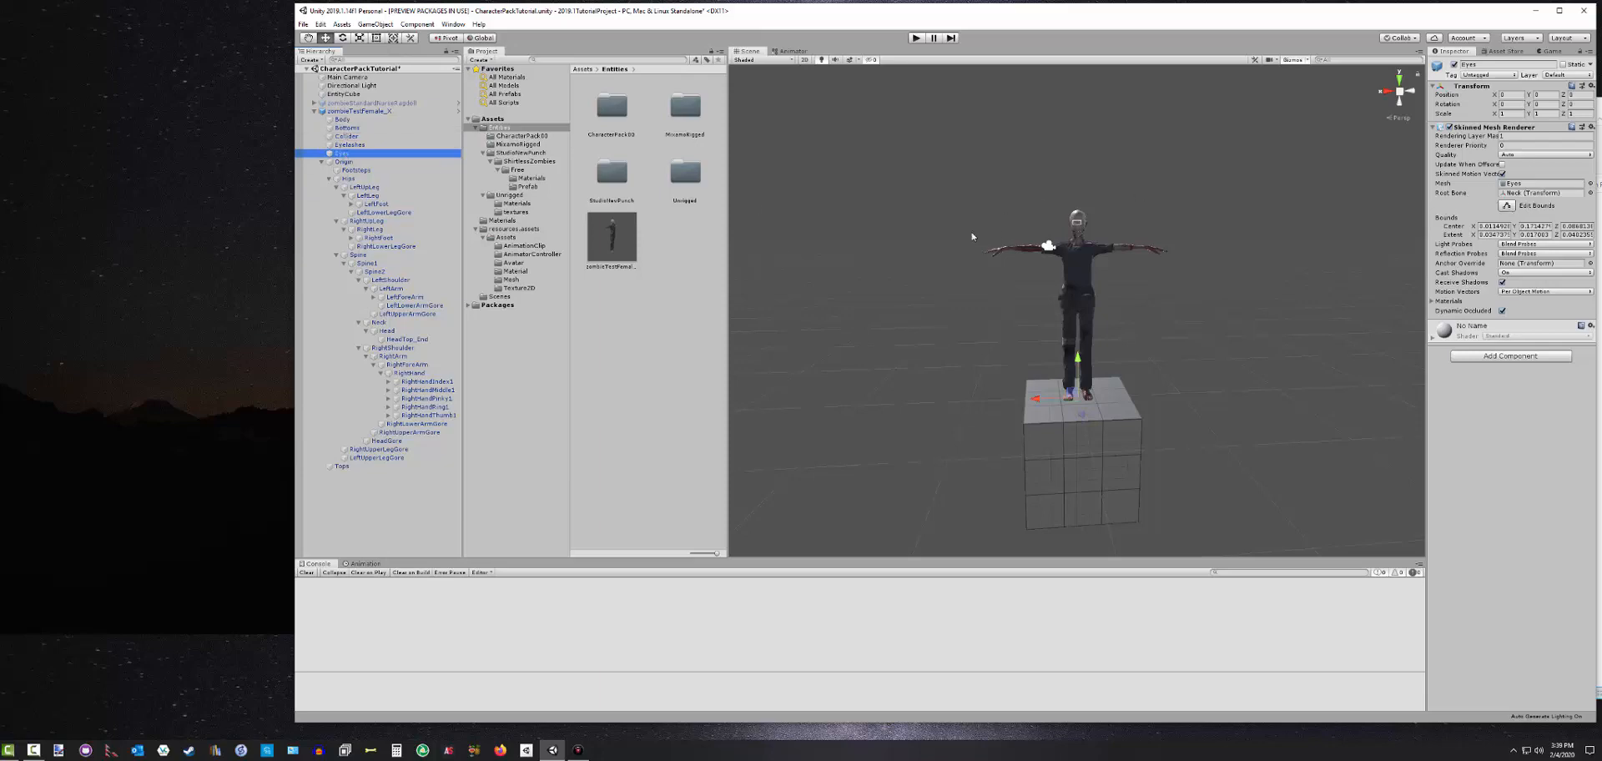
left_click(1076, 280)
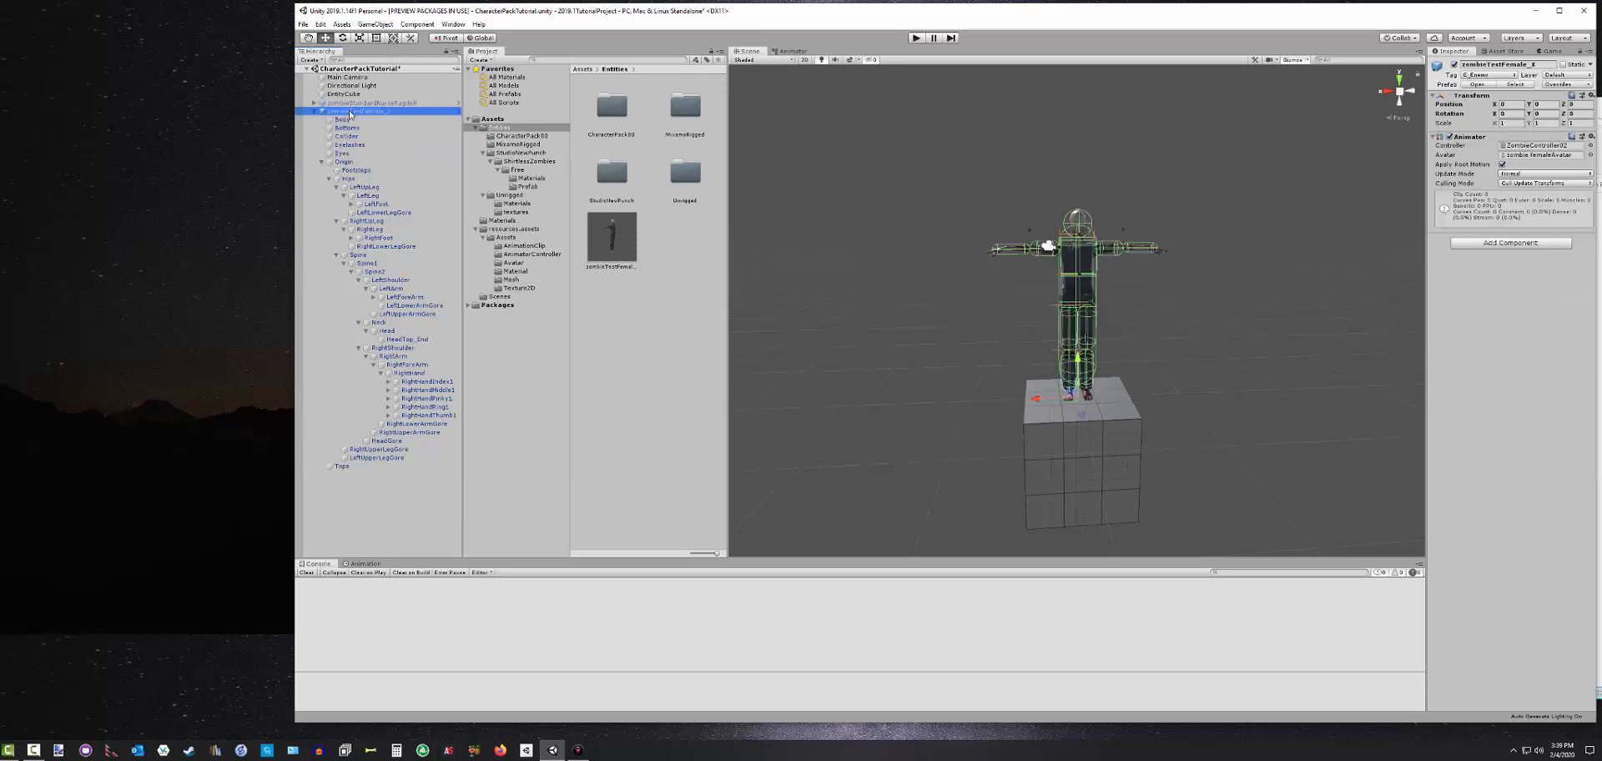
key("alt")
left_click_drag(1042, 312, 970, 293, "alt")
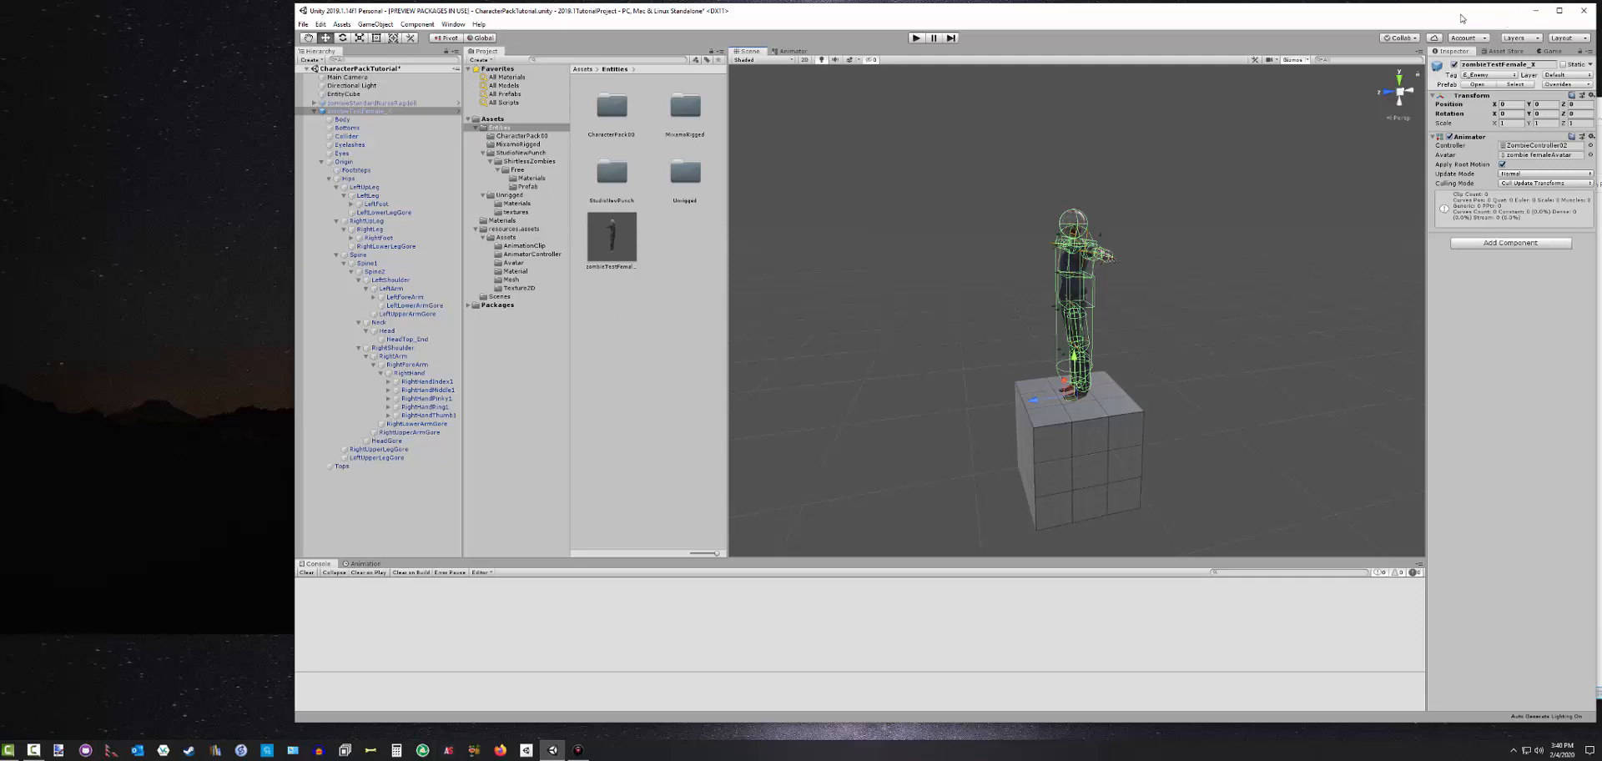
Move the Unity window aside to uncover the file browser window behind it
left_click_drag(1465, 18, 1388, 27)
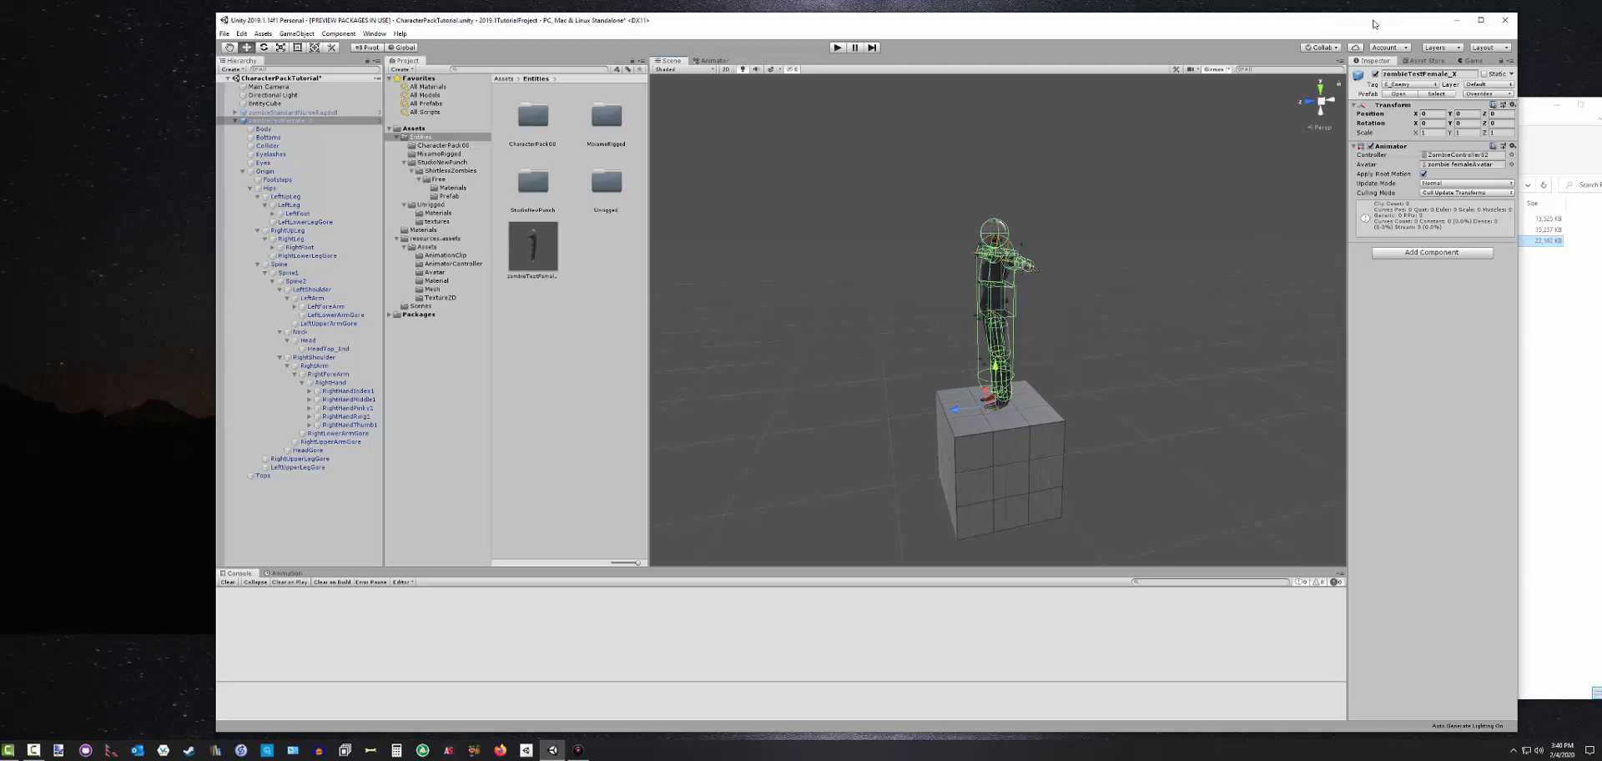
left_click_drag(1375, 23, 1339, 21)
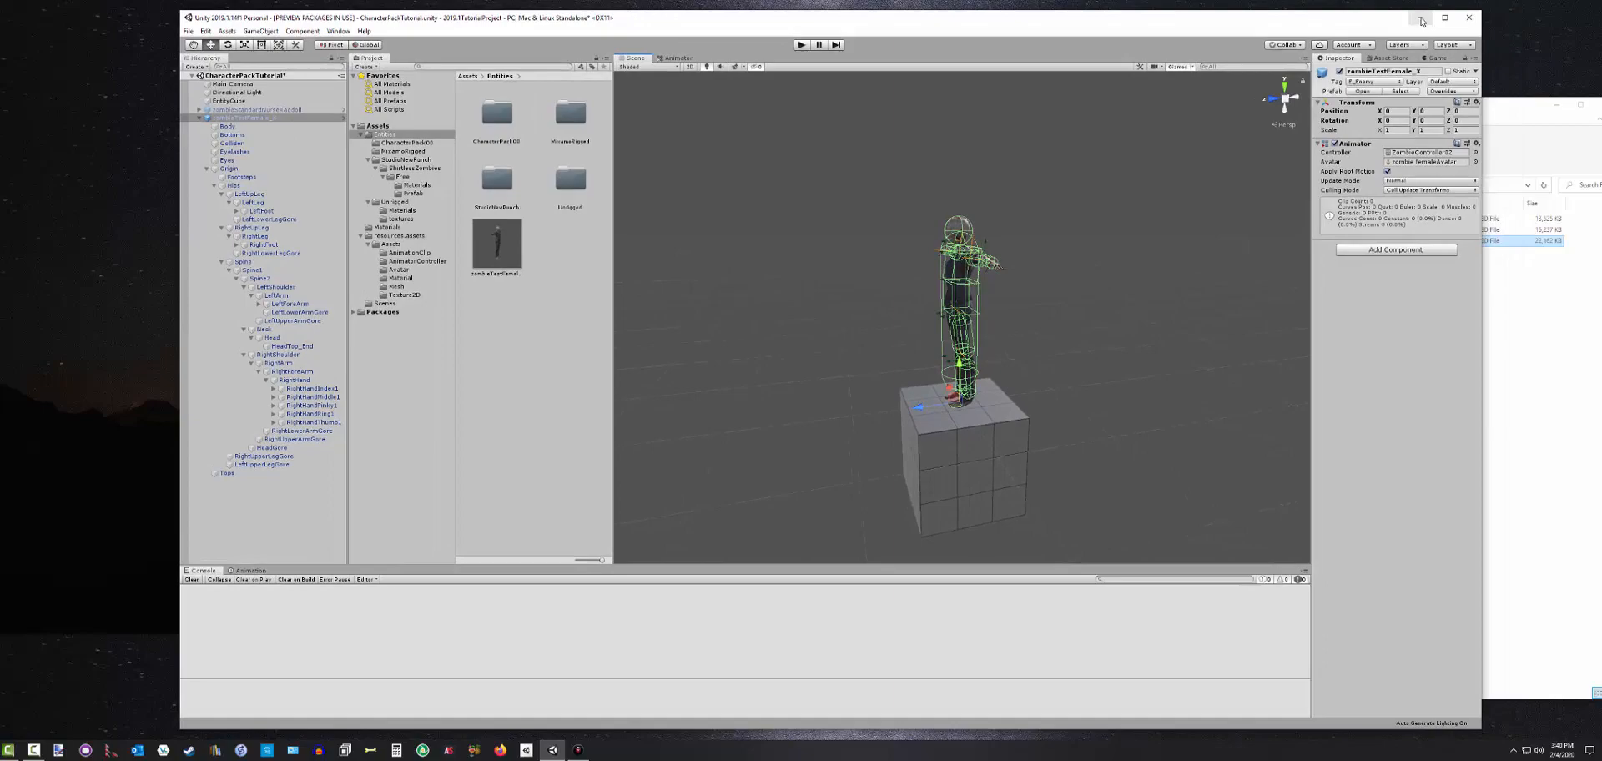